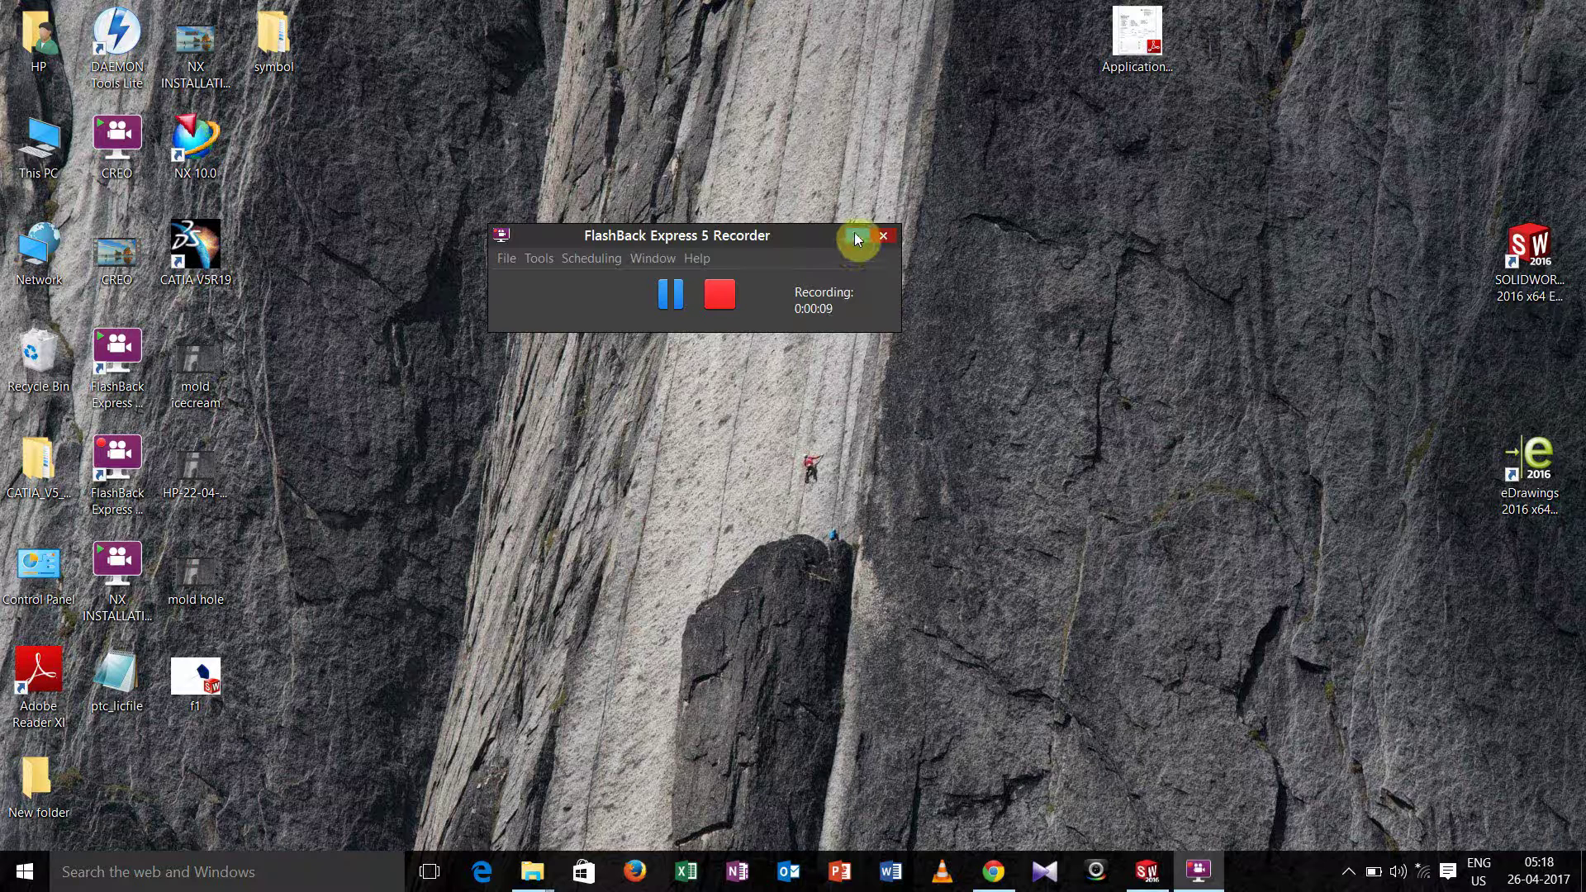
Minimise the FlashBack Express 5 Recorder window to the system tray while it keeps recording
left_click(857, 237)
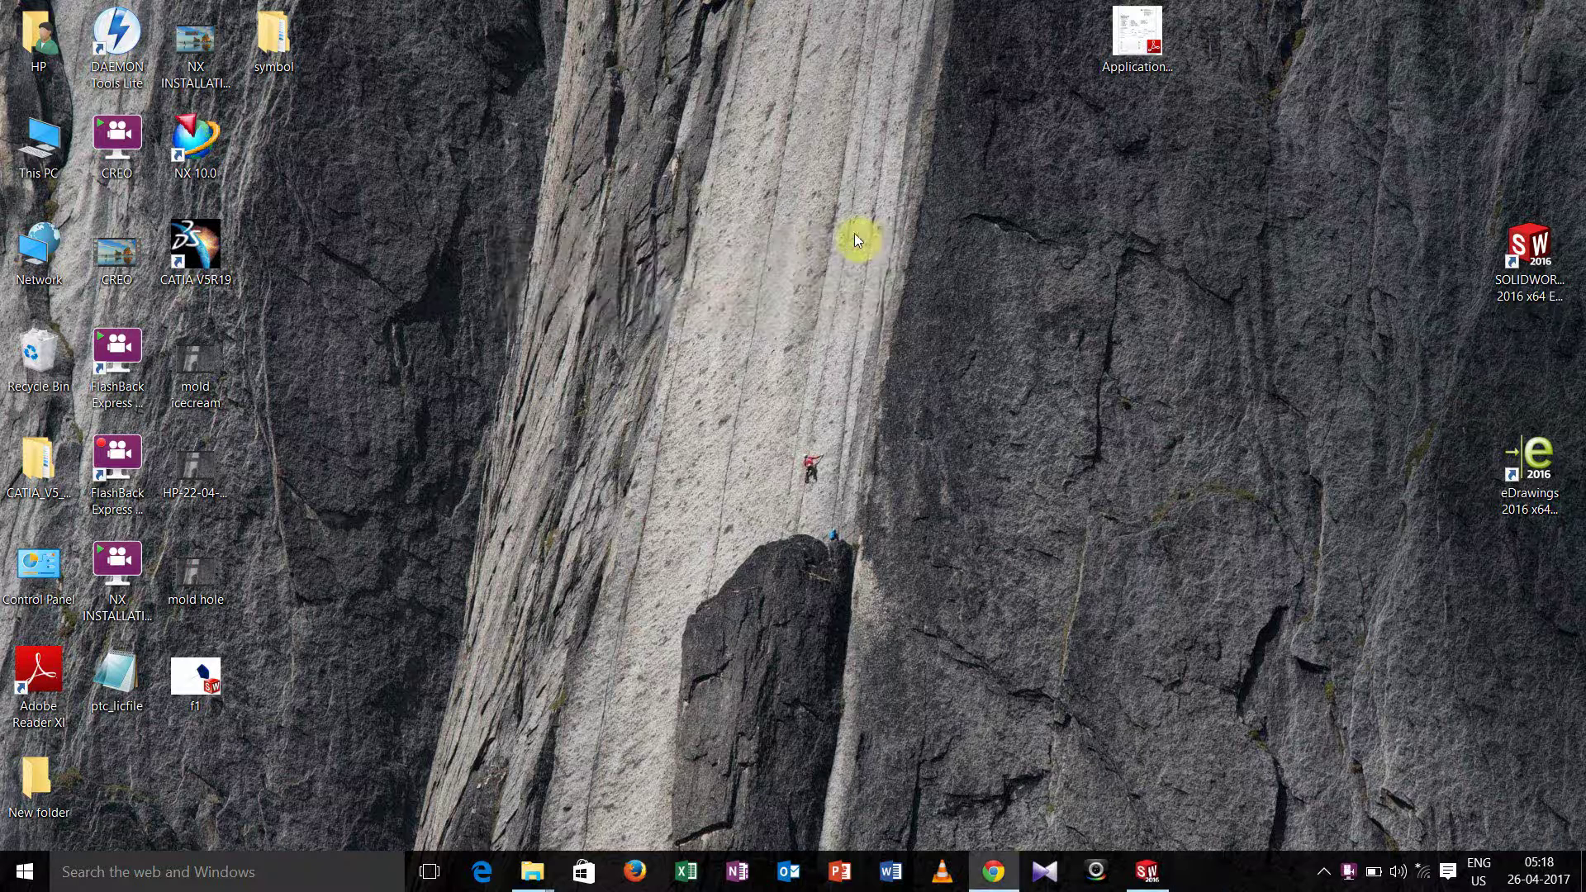
Start a new sketch on the Front Plane in the SOLIDWORKS part
left_click(1142, 873)
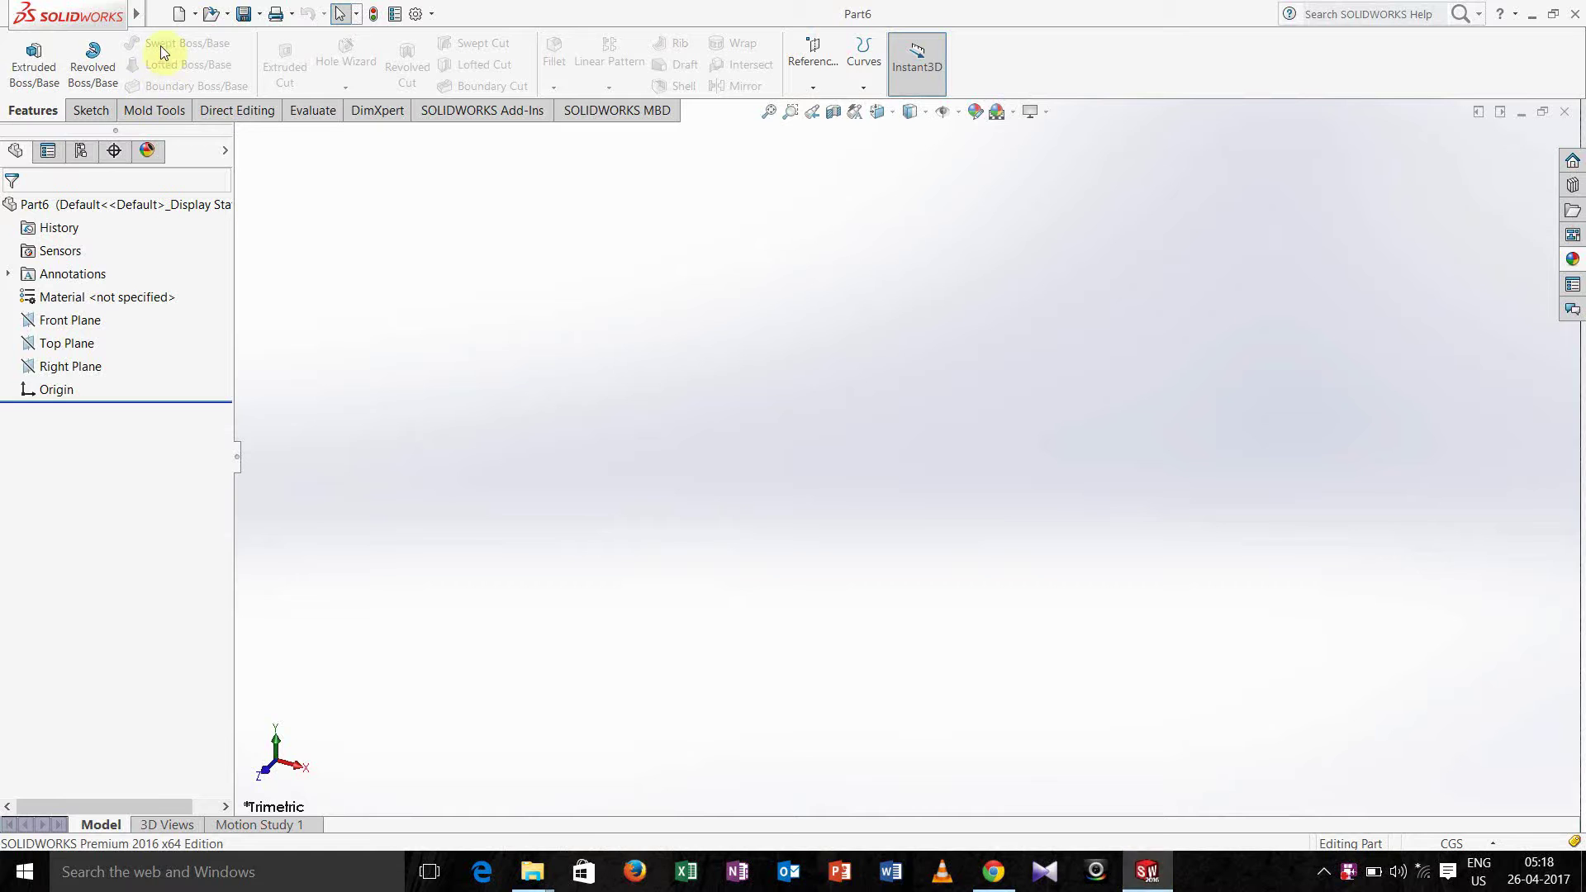
left_click(58, 320)
left_click(76, 111)
left_click(10, 71)
Draw a circle centred on the origin and dimension its diameter to 12
left_click(188, 44)
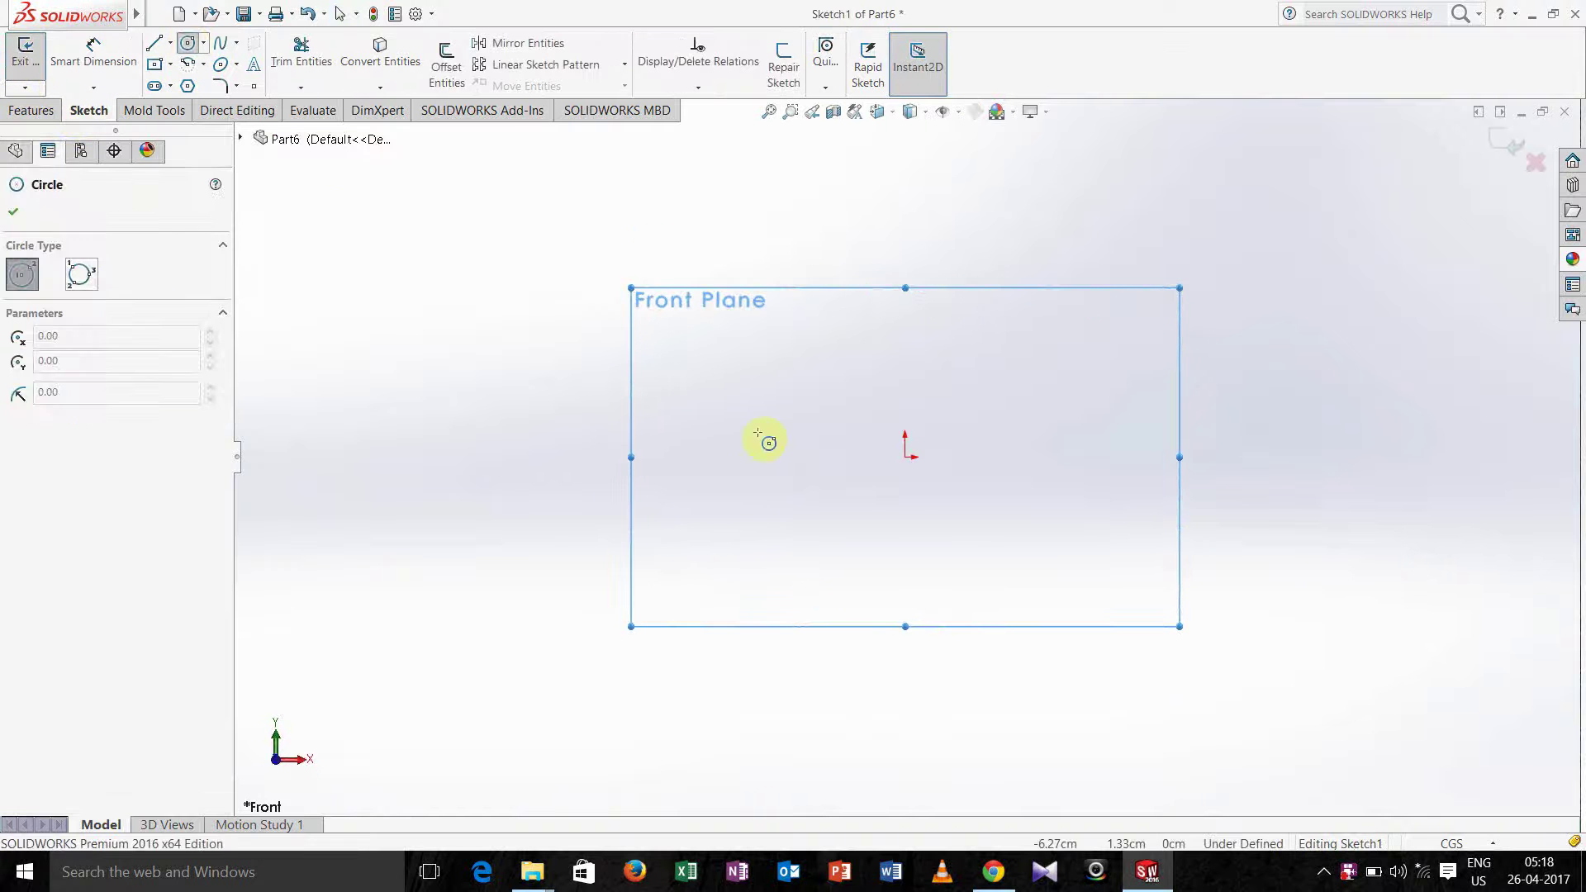
left_click(908, 457)
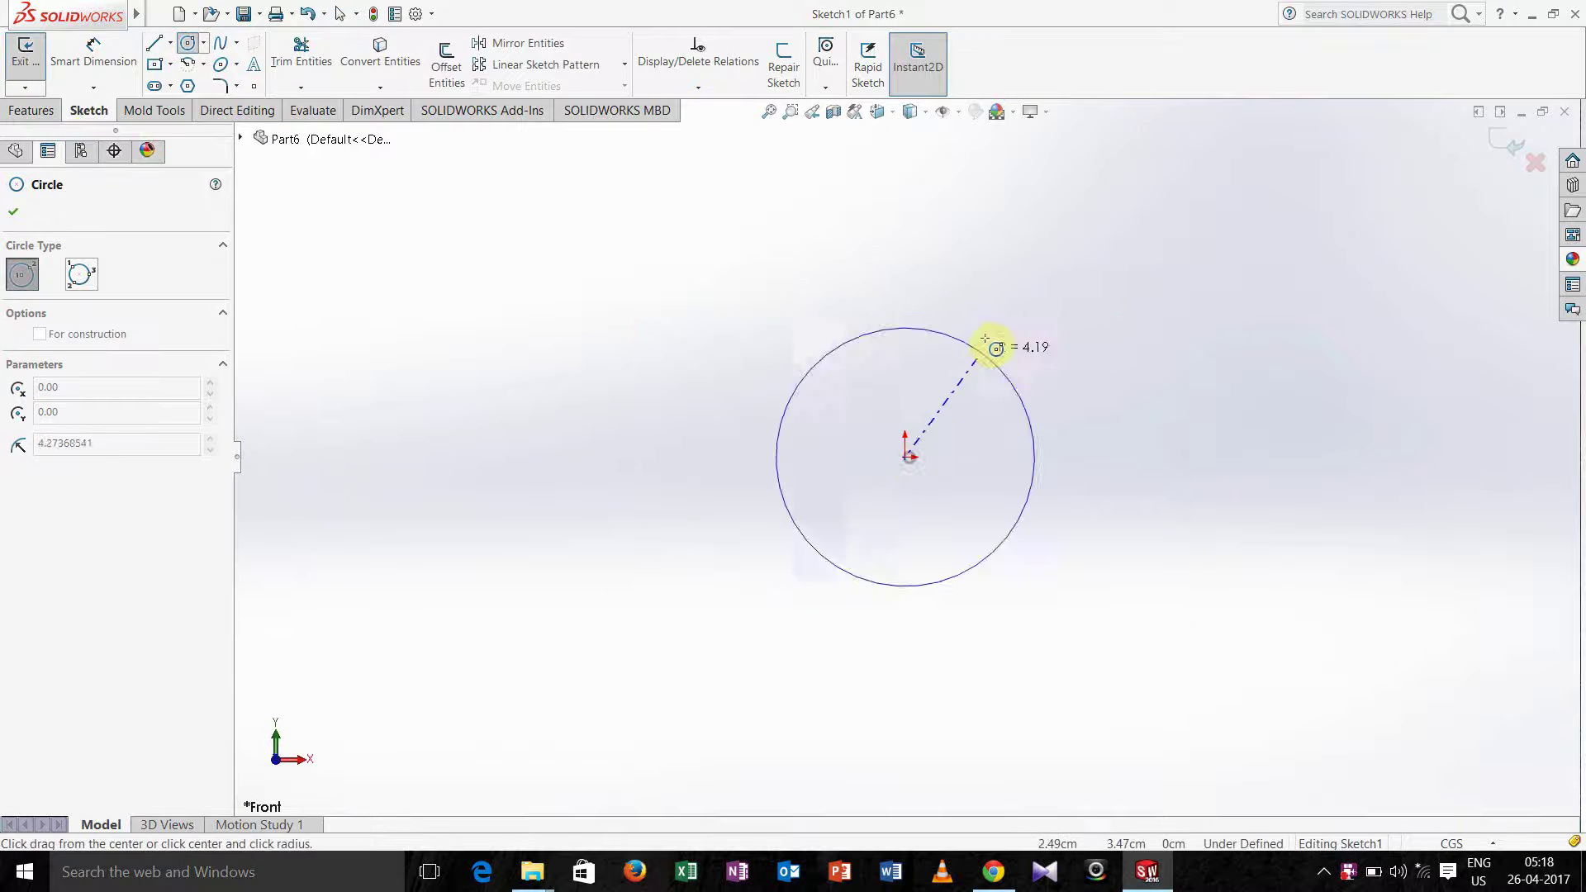
left_click(1011, 326)
left_click(9, 213)
left_click(93, 51)
left_click(826, 312)
left_click(1092, 253)
type("1")
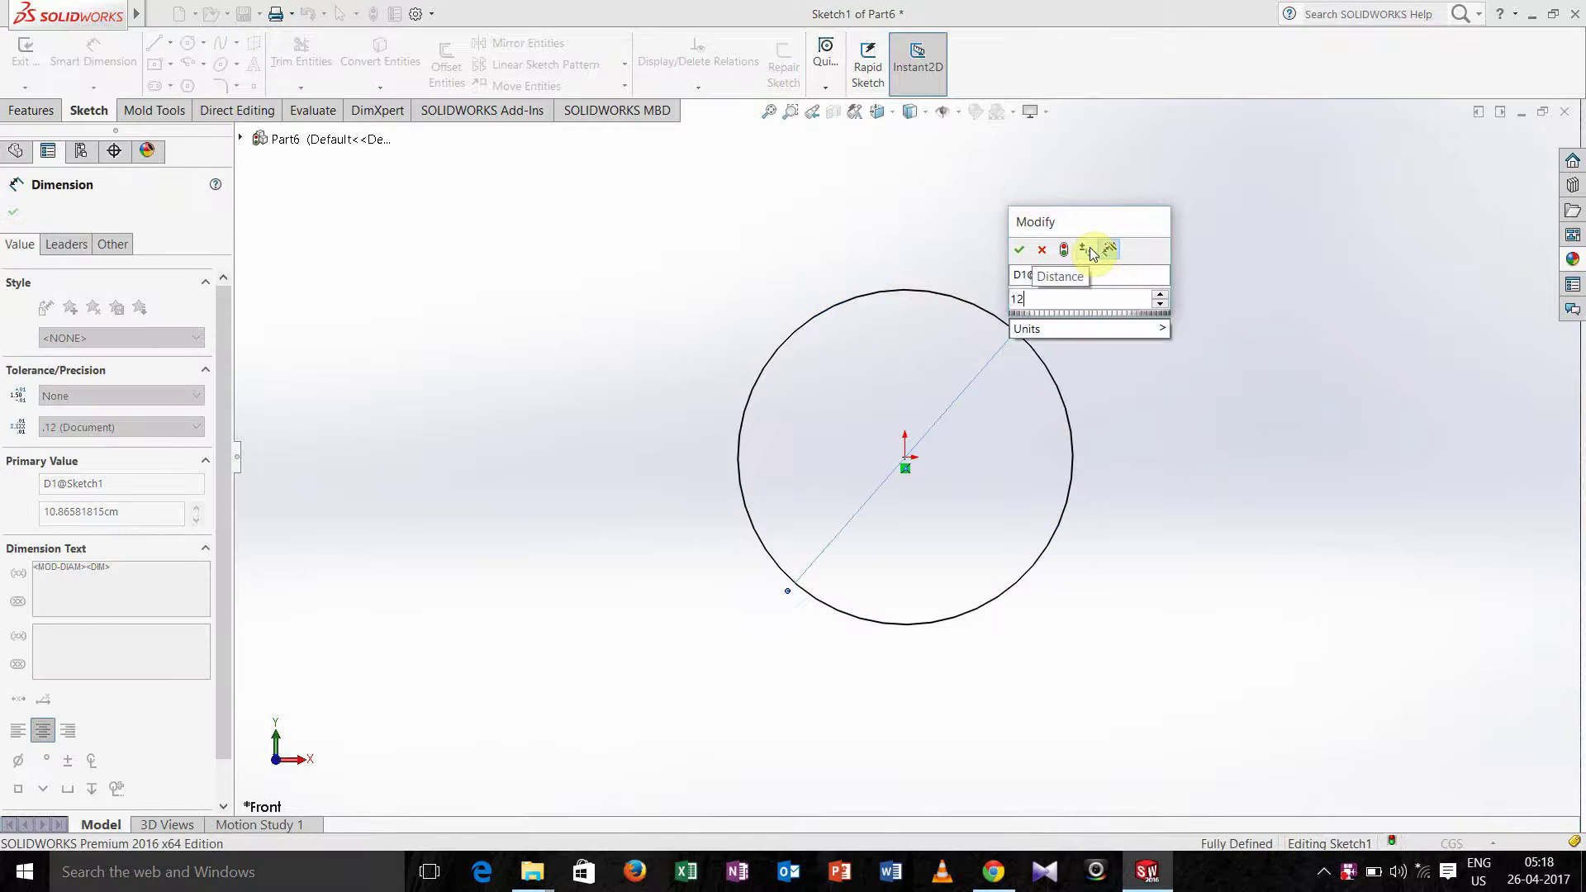
type("2")
key("Return")
left_click(11, 215)
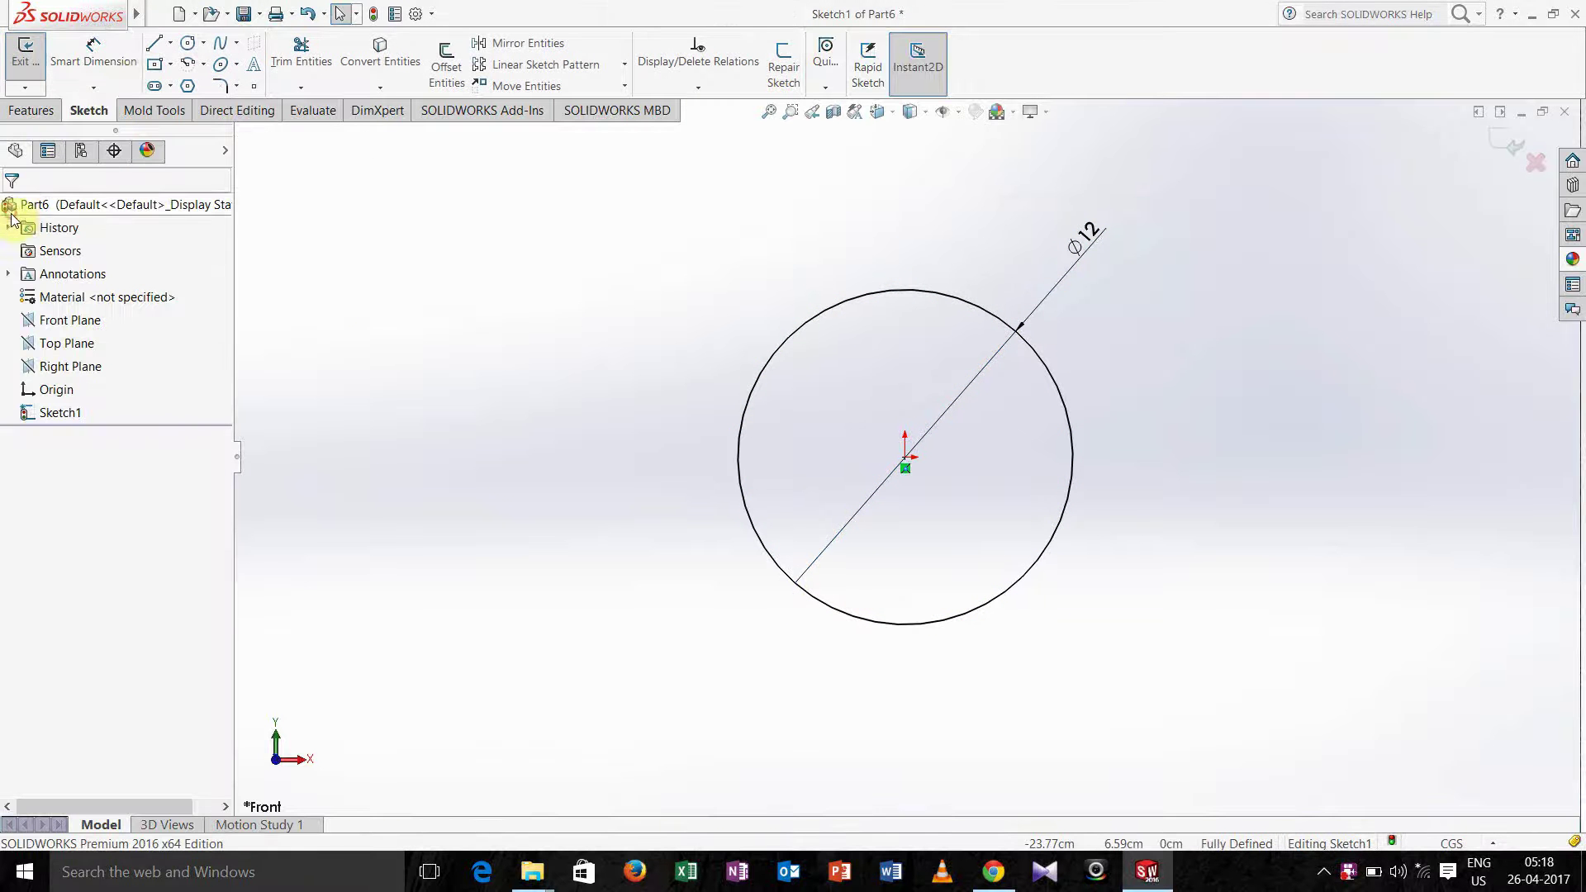
Add a second concentric circle at the origin with diameter 11
left_click(188, 43)
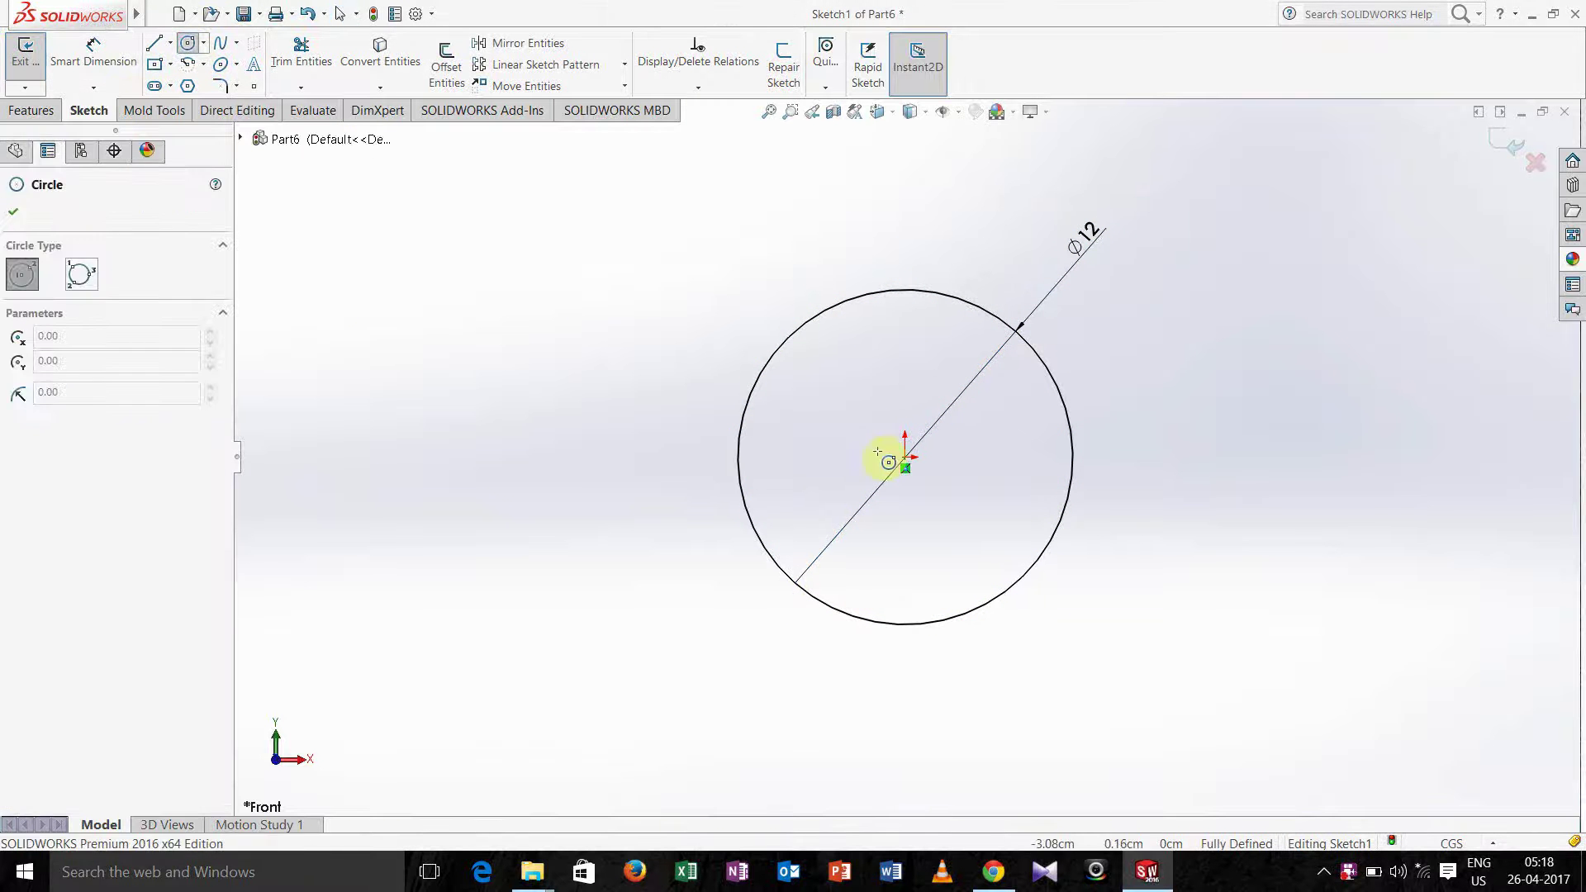
left_click(905, 457)
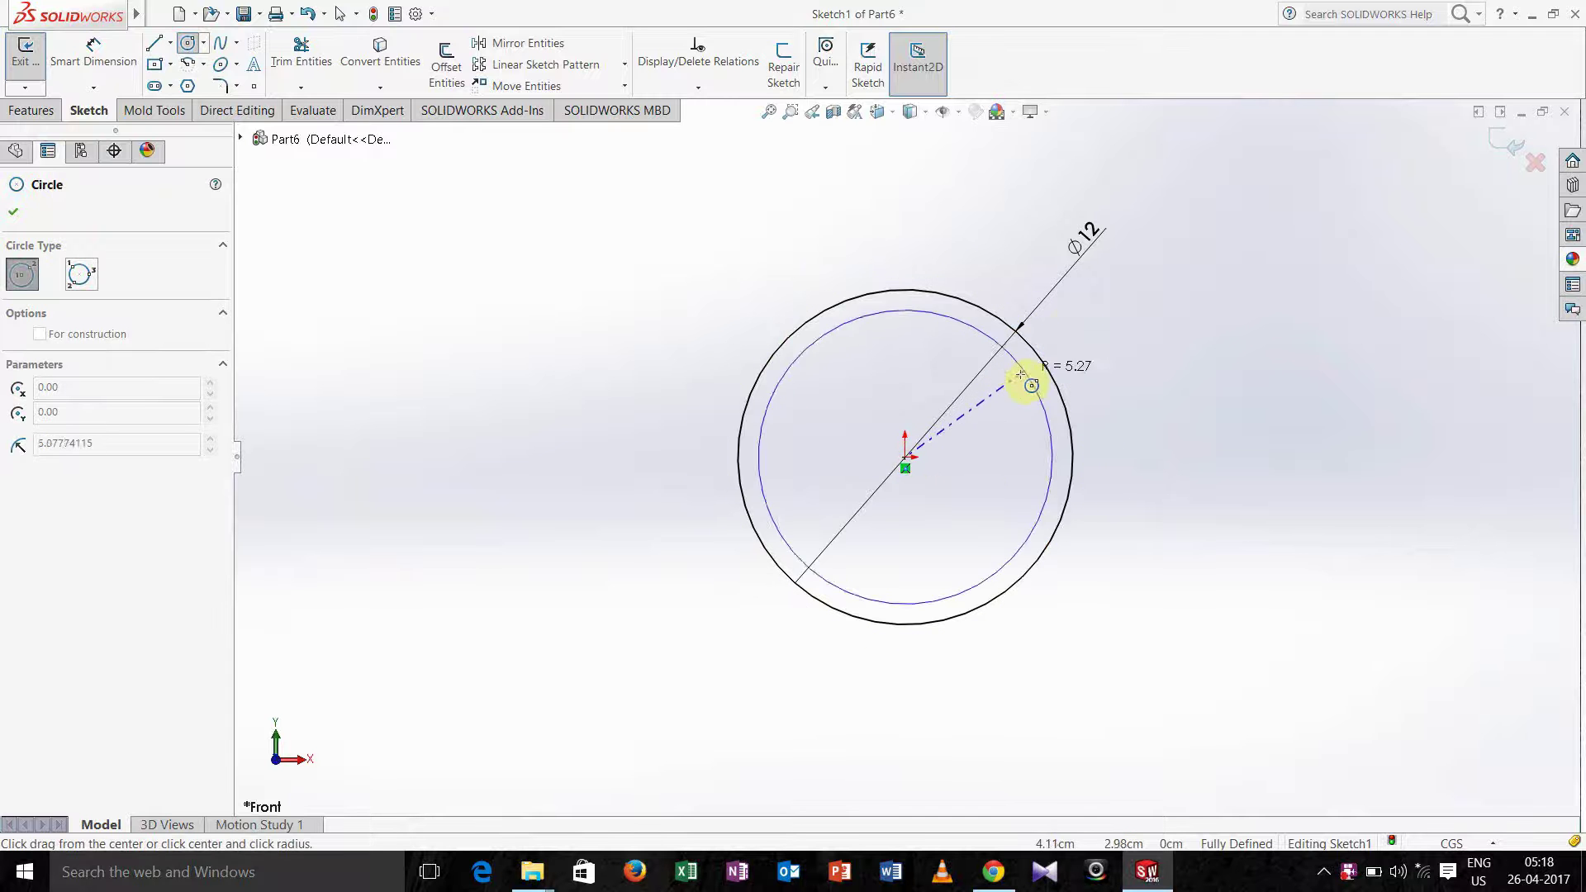
left_click(1020, 369)
left_click(14, 212)
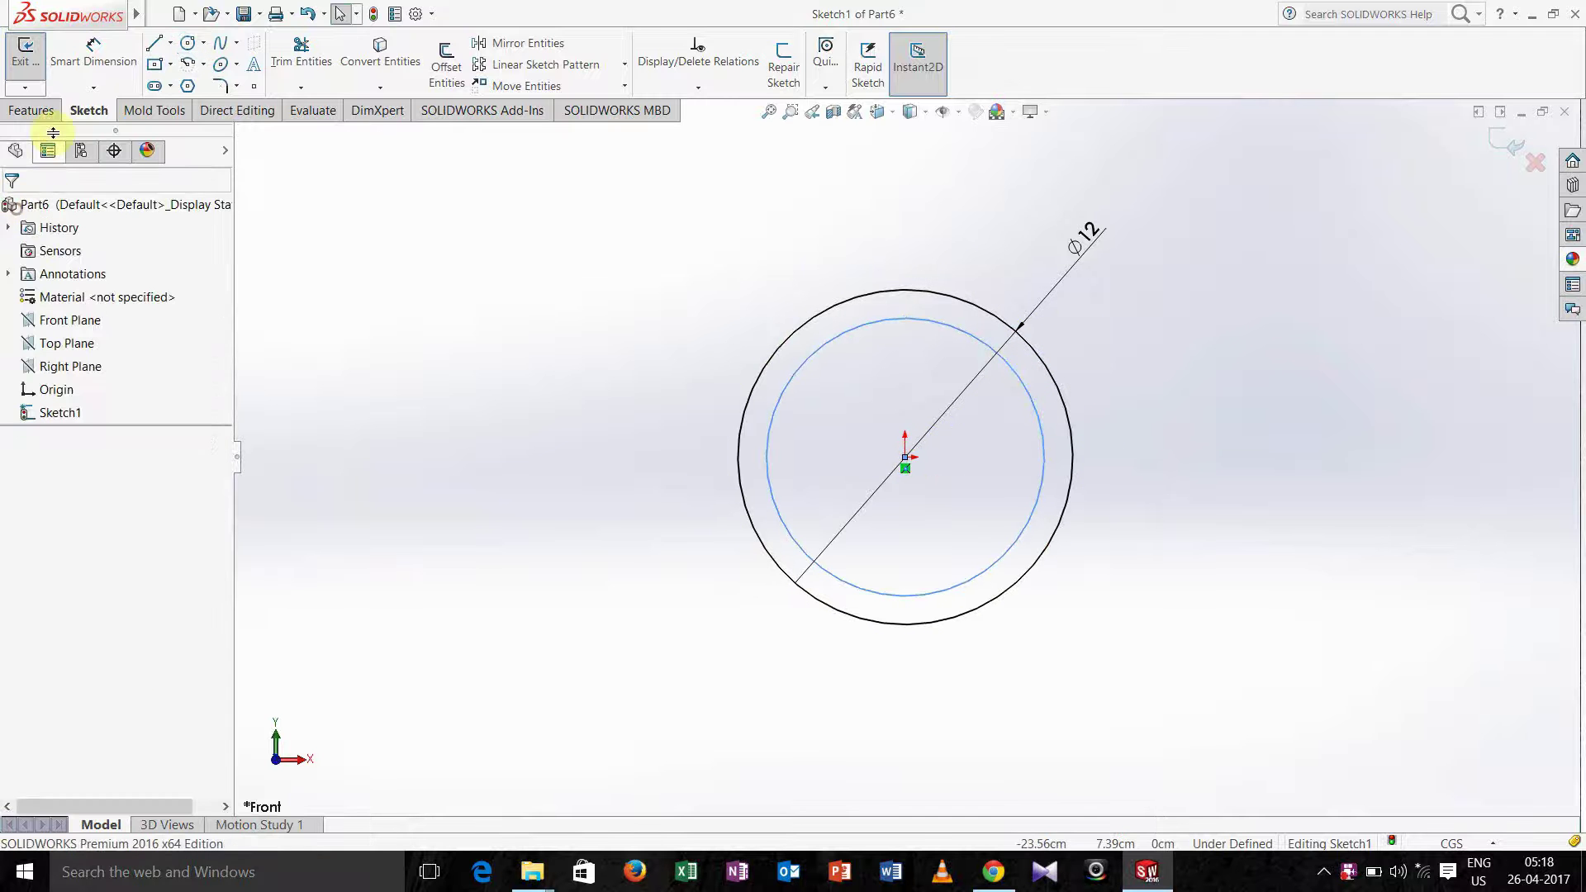
left_click(92, 50)
left_click(968, 334)
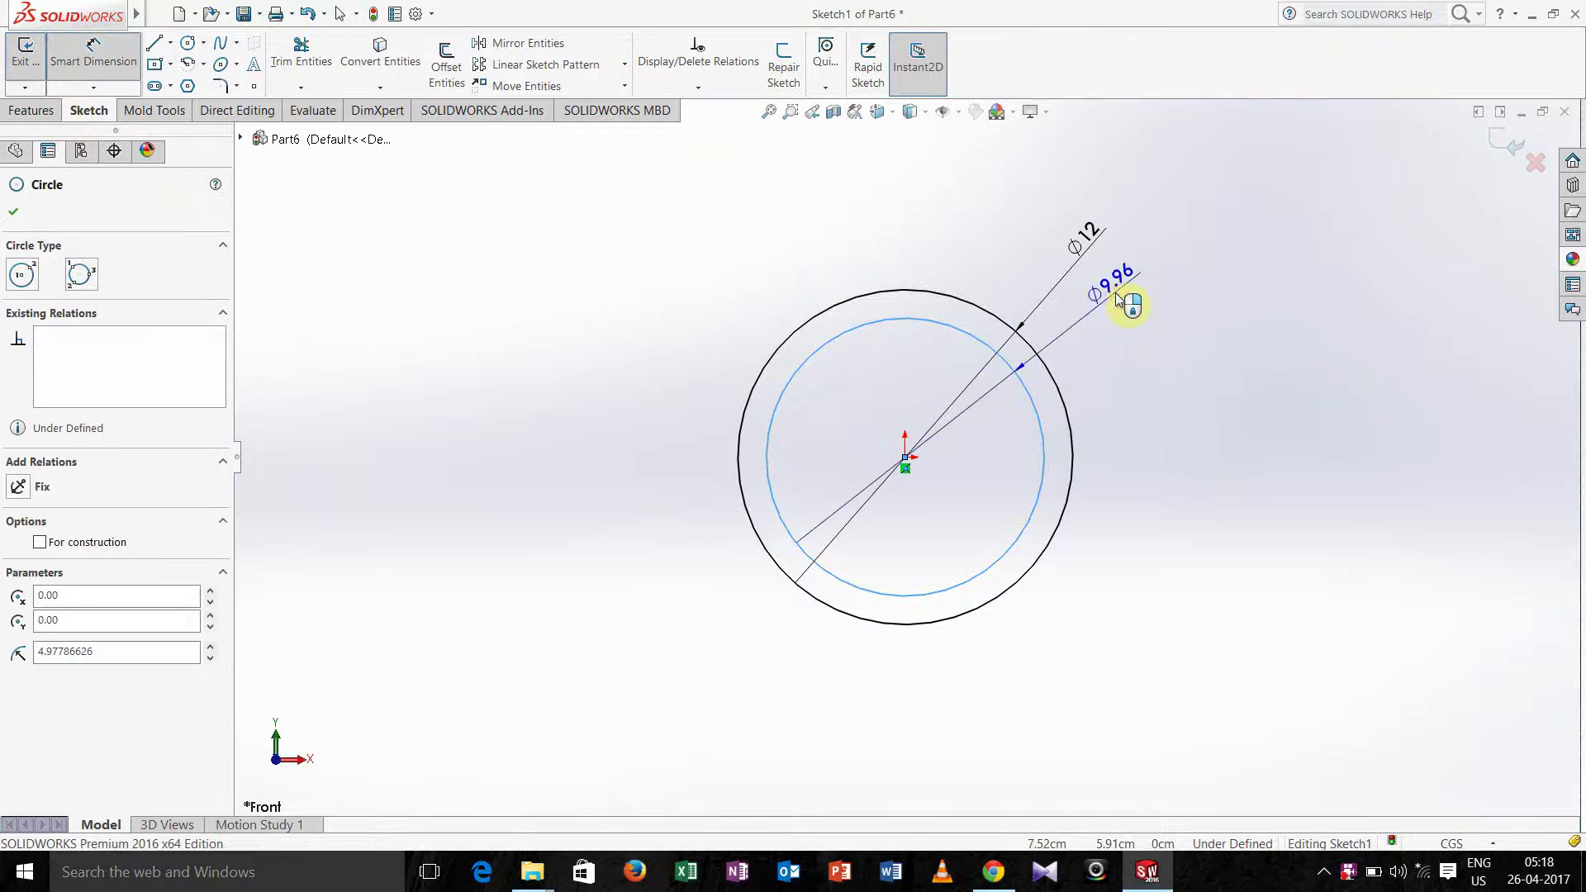
left_click(1118, 301)
type("11")
key("Return")
left_click(14, 212)
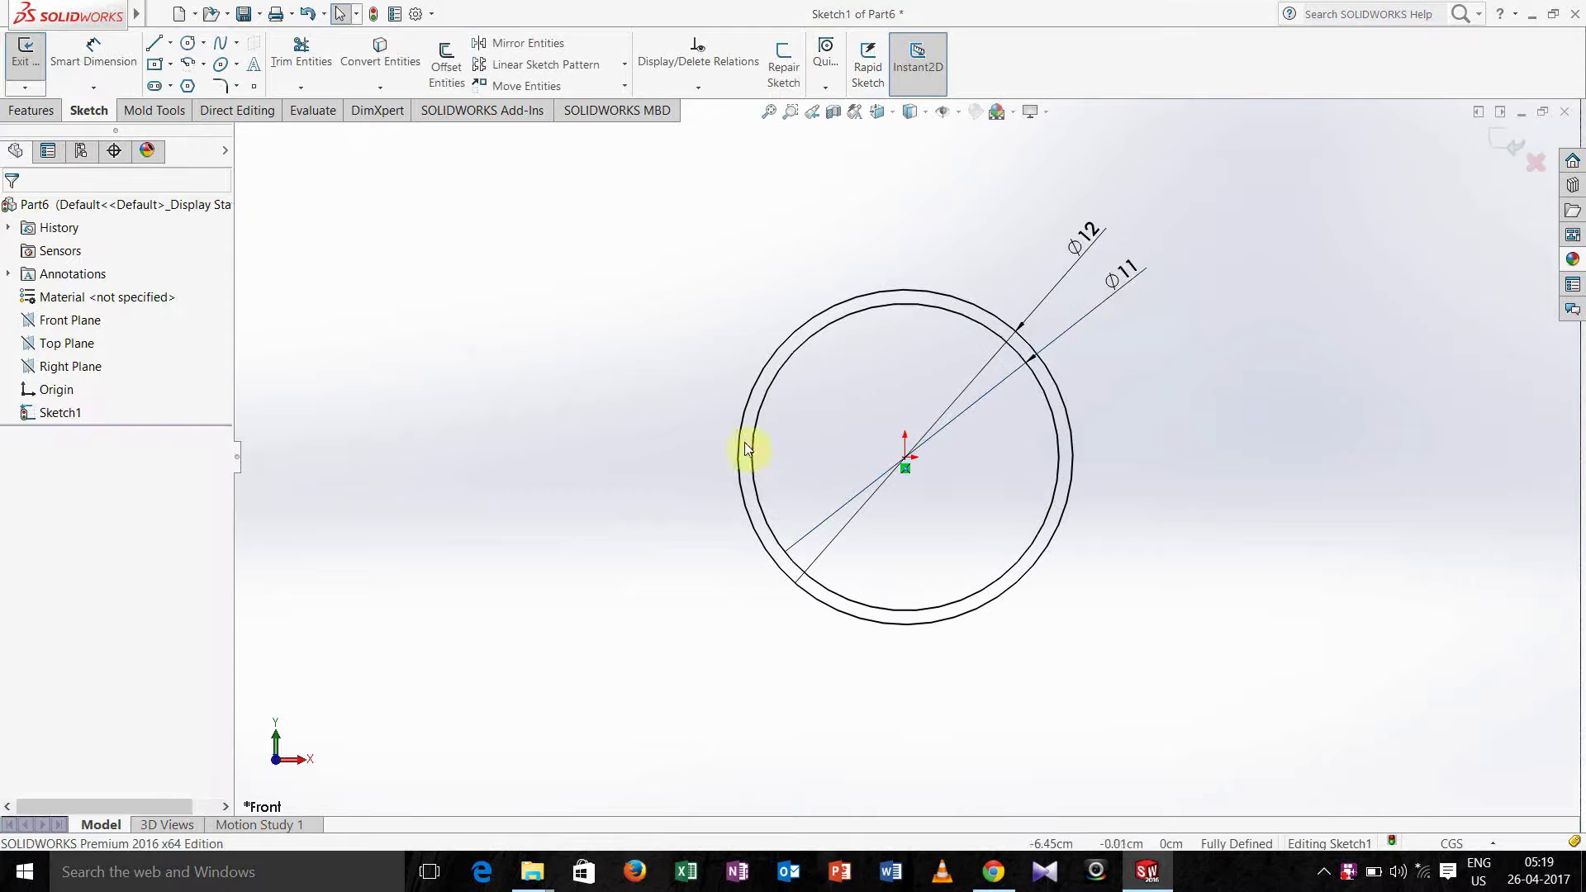
Draw a horizontal line through the origin spanning both circles
left_click(155, 43)
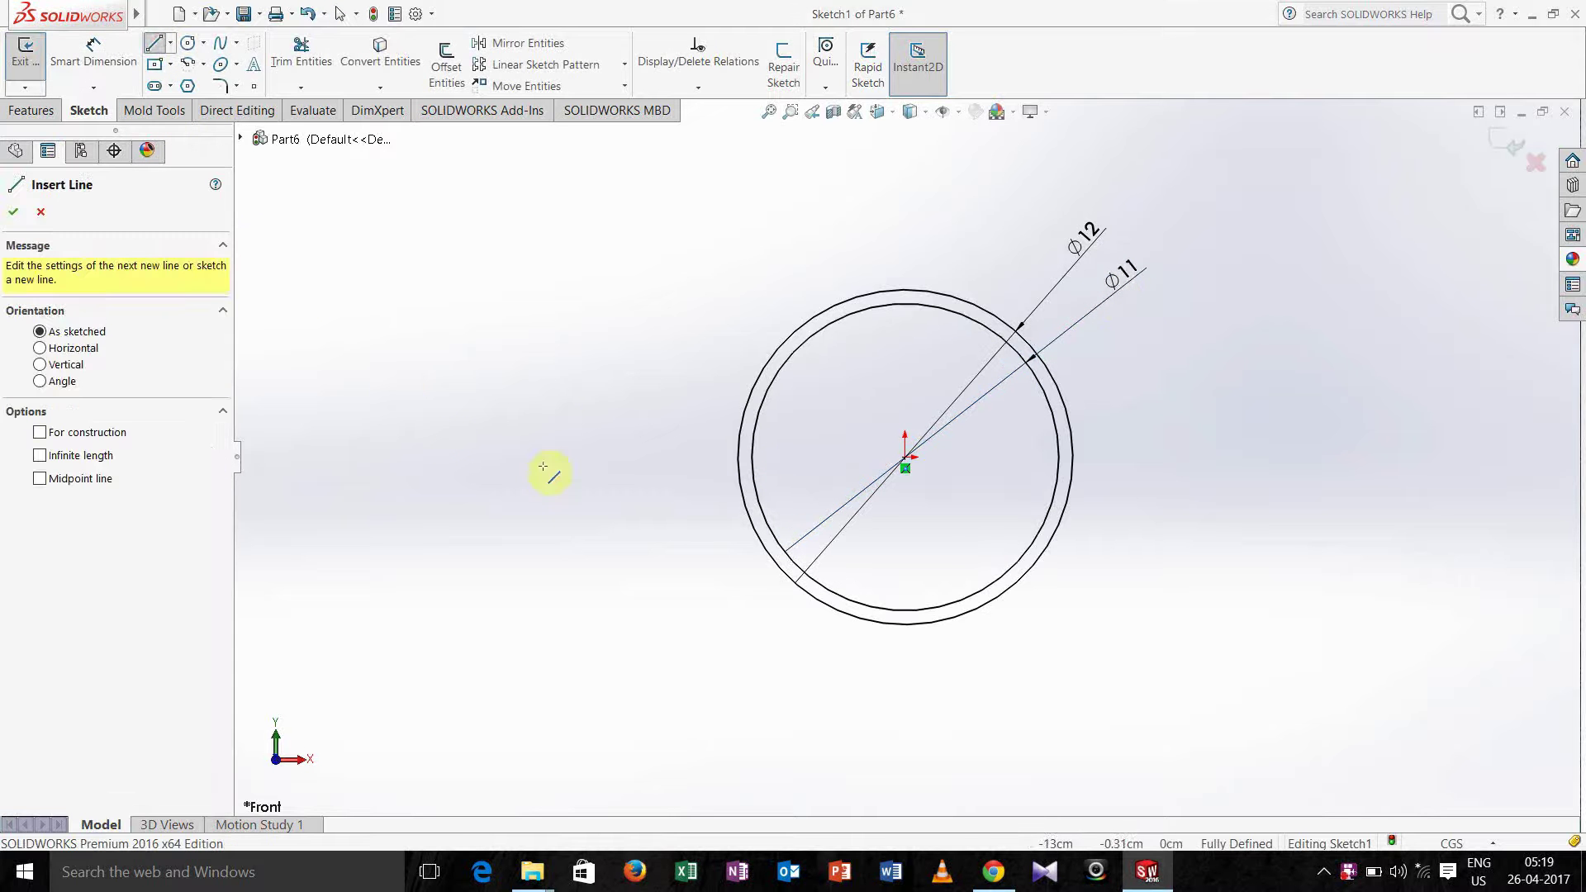
left_click(544, 458)
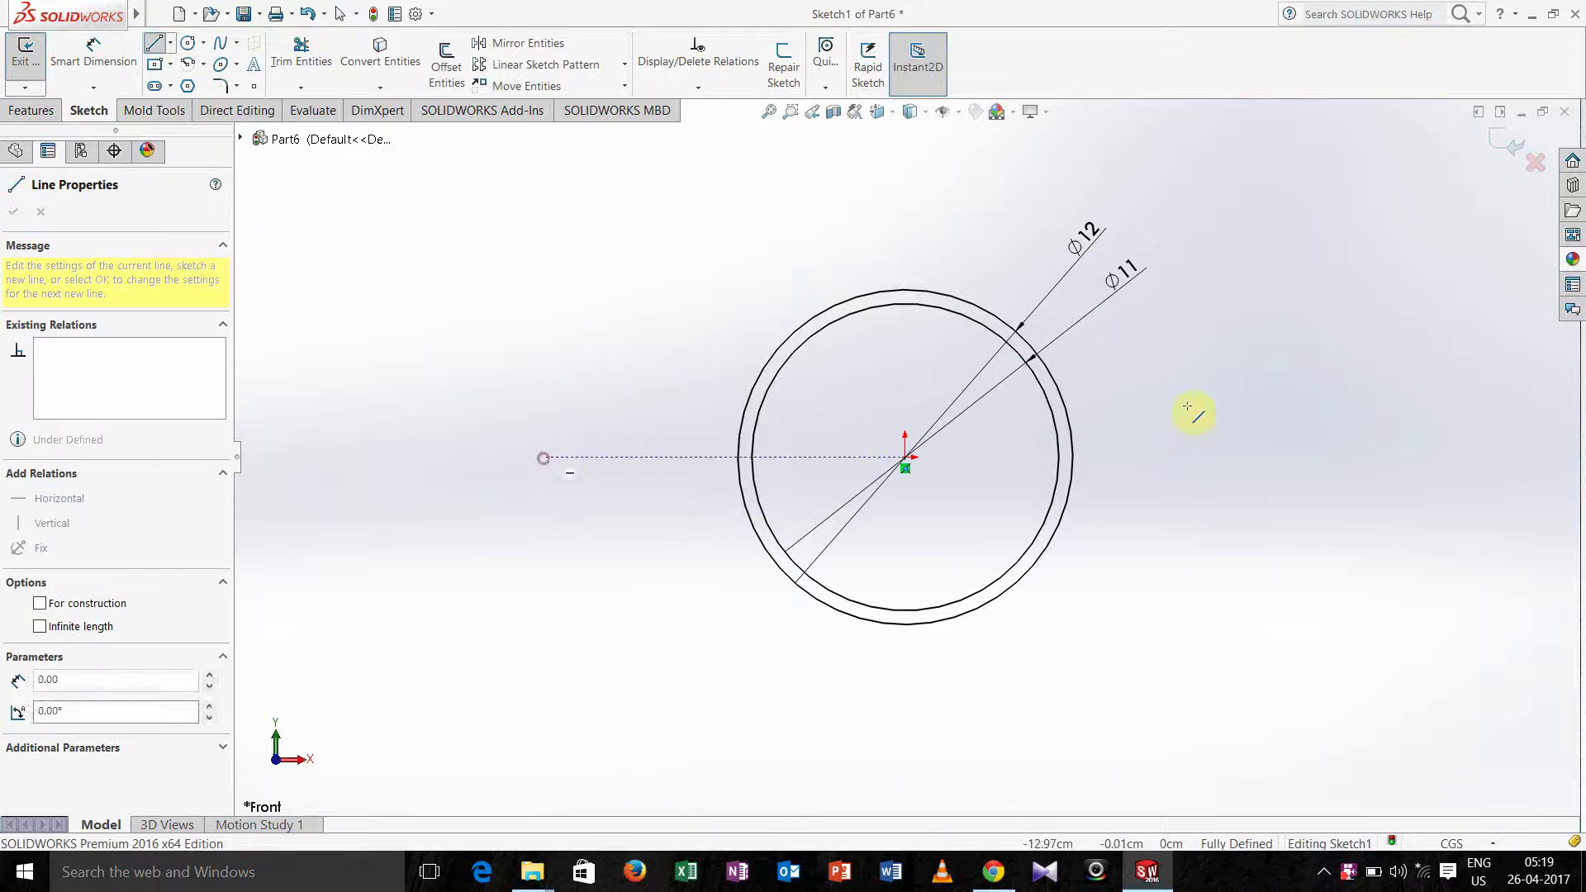
left_click(1332, 456)
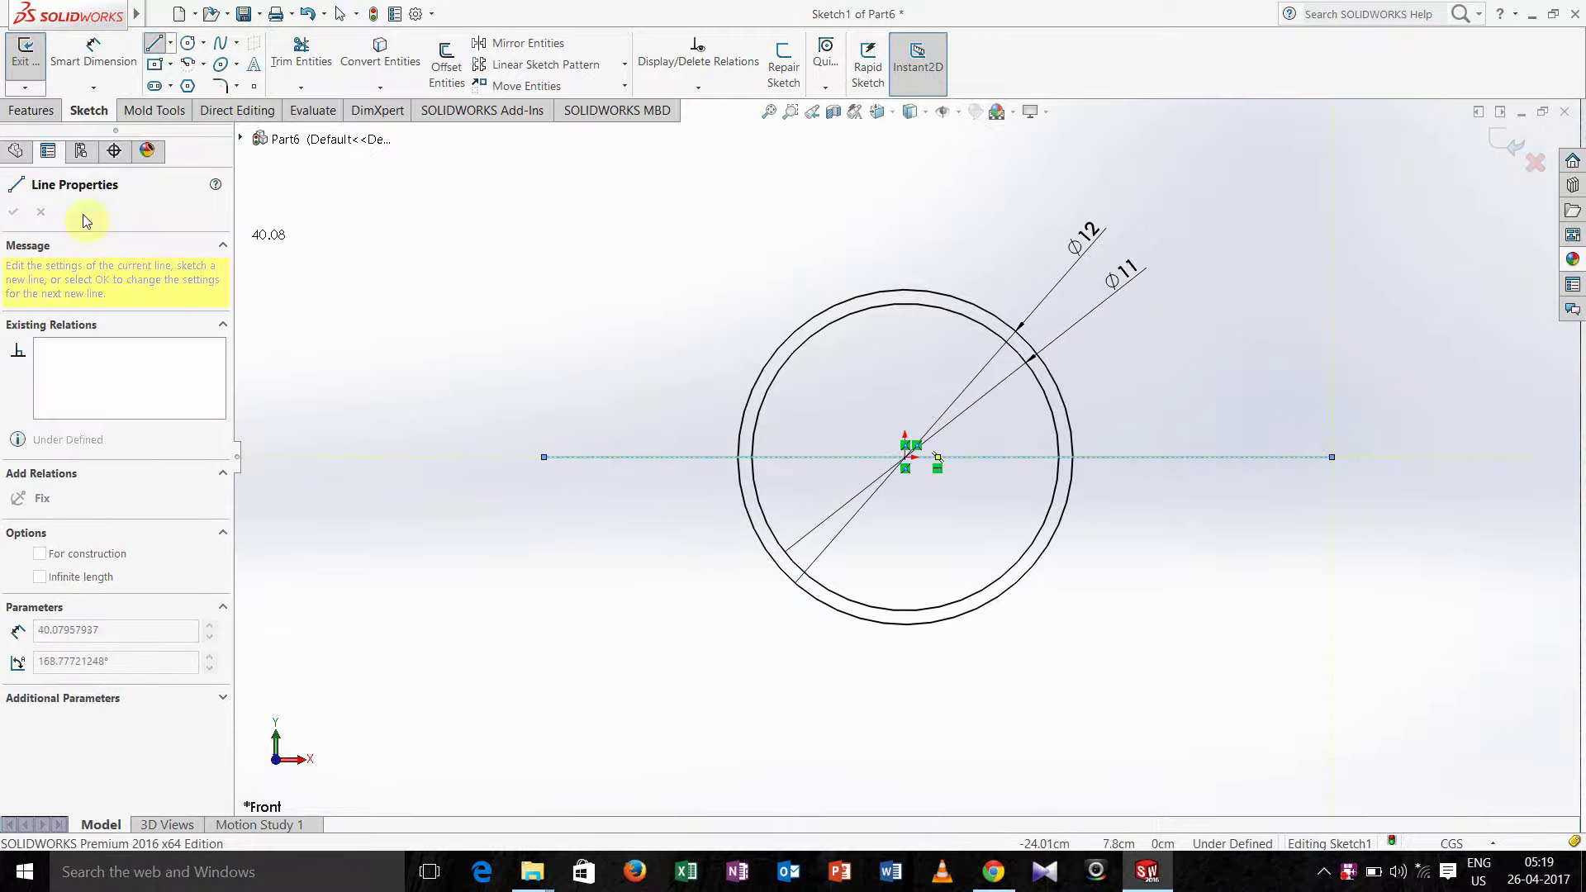
key("Escape")
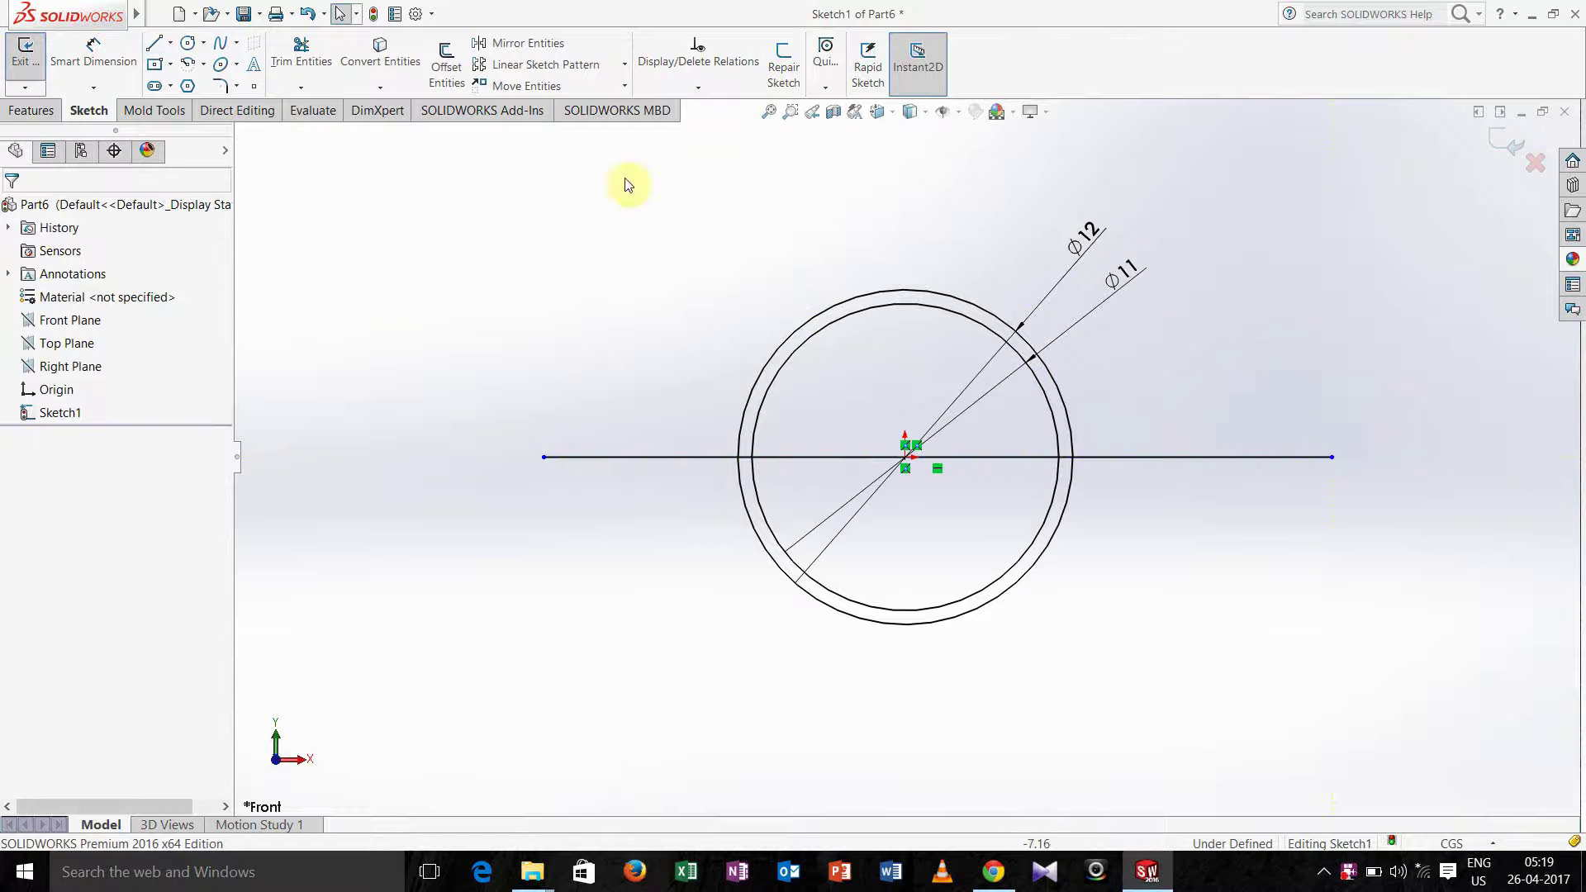
Power-trim the upper arcs and excess line pieces, leaving a closed half-ring
left_click(290, 61)
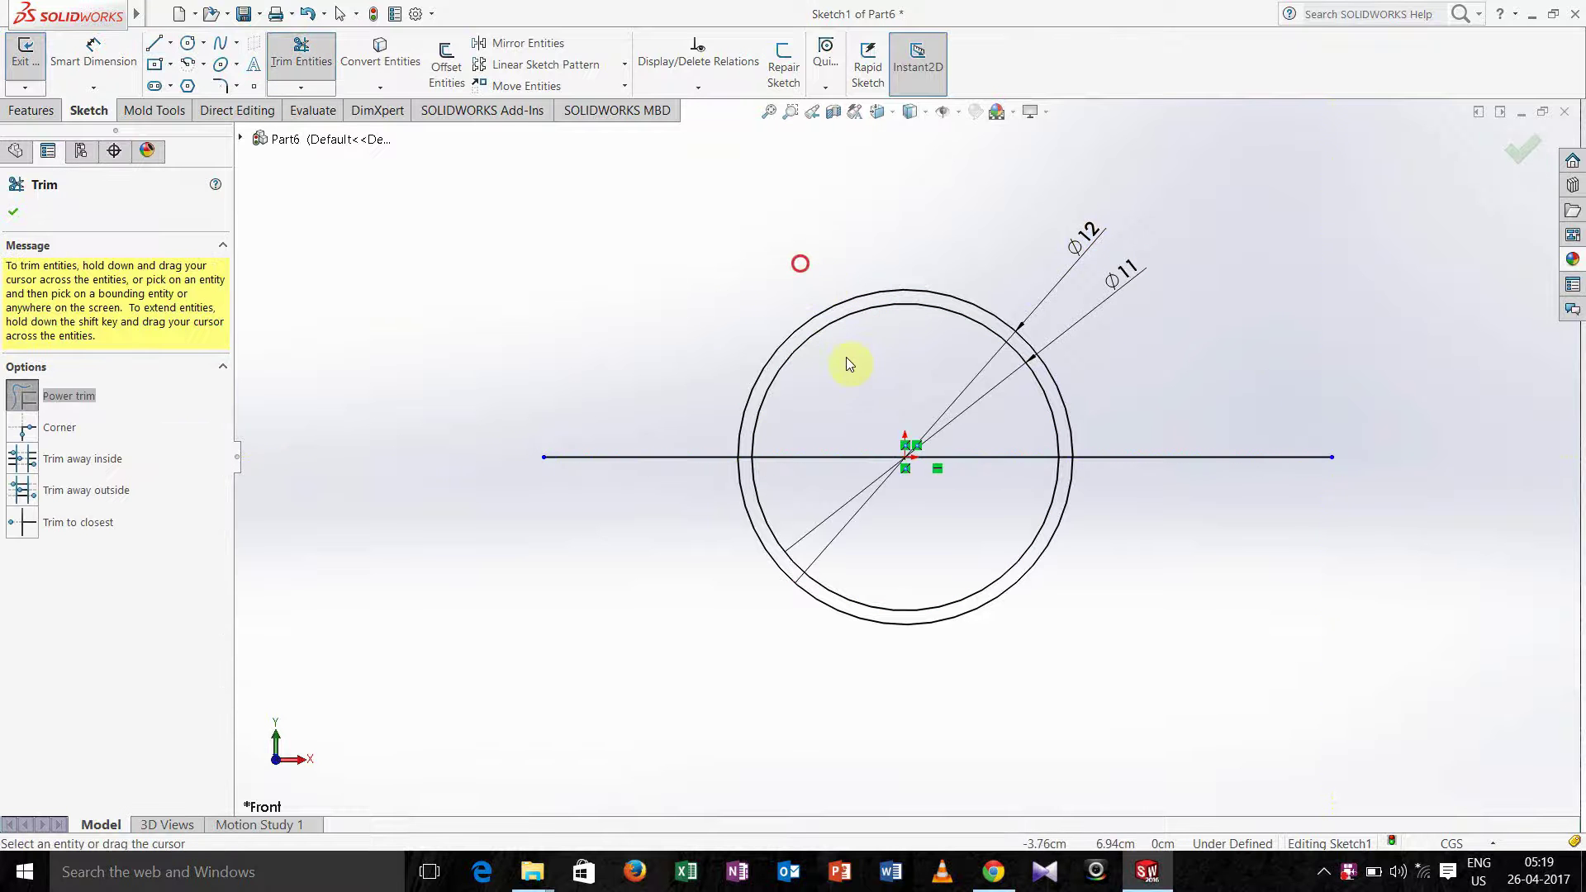
mouse_move(740, 283)
left_mouse_down()
mouse_move(815, 354)
mouse_move(721, 361)
mouse_move(659, 503)
left_mouse_up()
mouse_move(803, 380)
left_mouse_down()
mouse_move(820, 471)
mouse_move(877, 439)
mouse_move(1051, 463)
mouse_move(1160, 403)
mouse_move(1191, 521)
left_mouse_up()
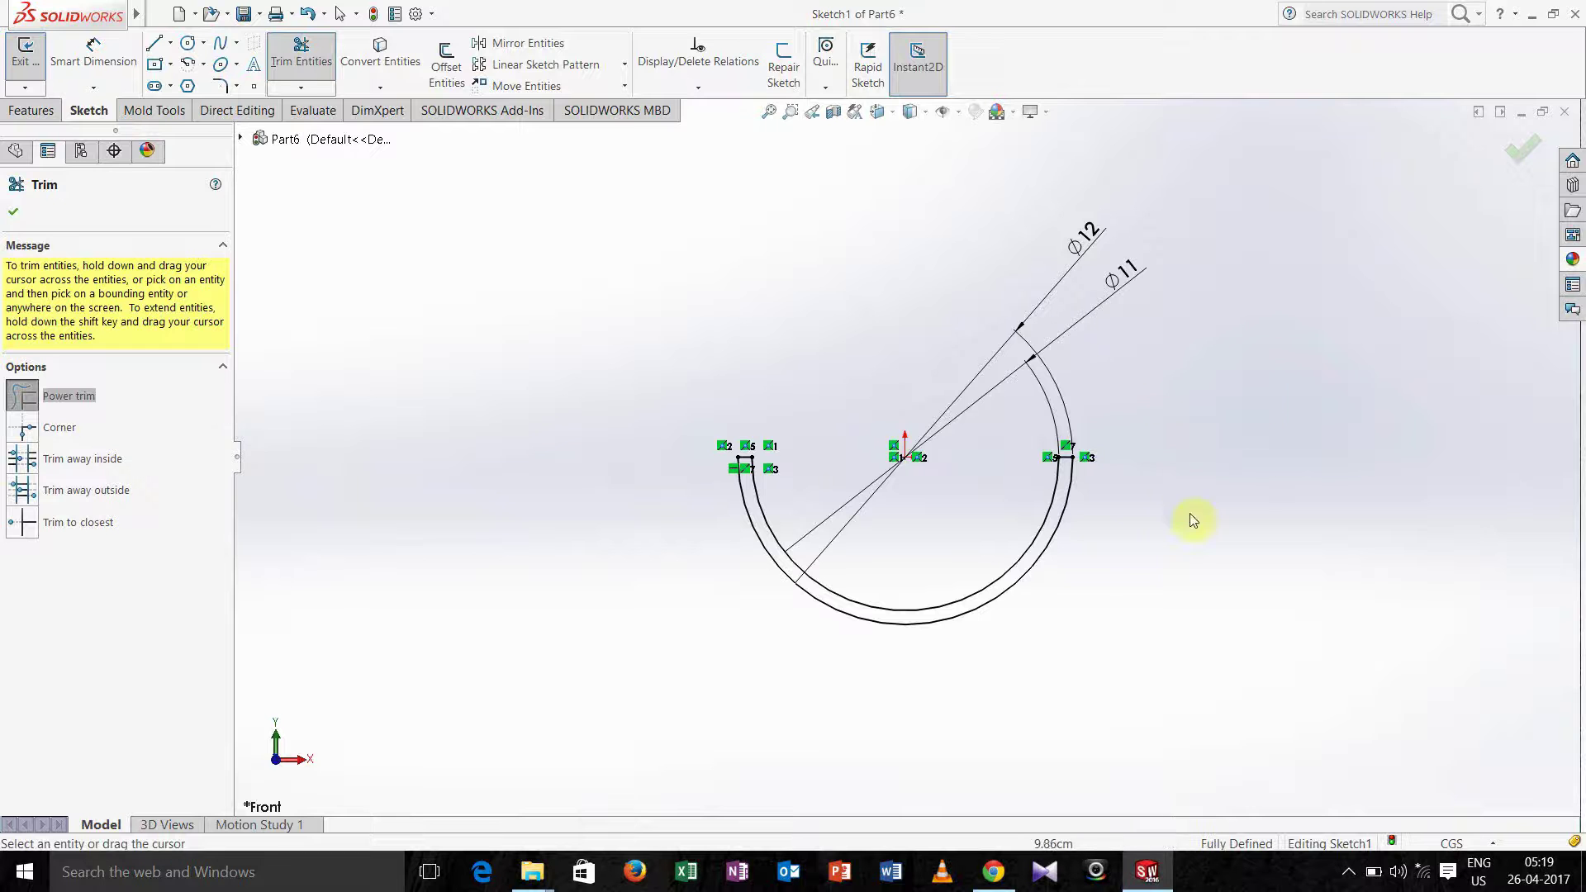
left_click(1519, 152)
middle_click_drag(1404, 322, 1248, 472)
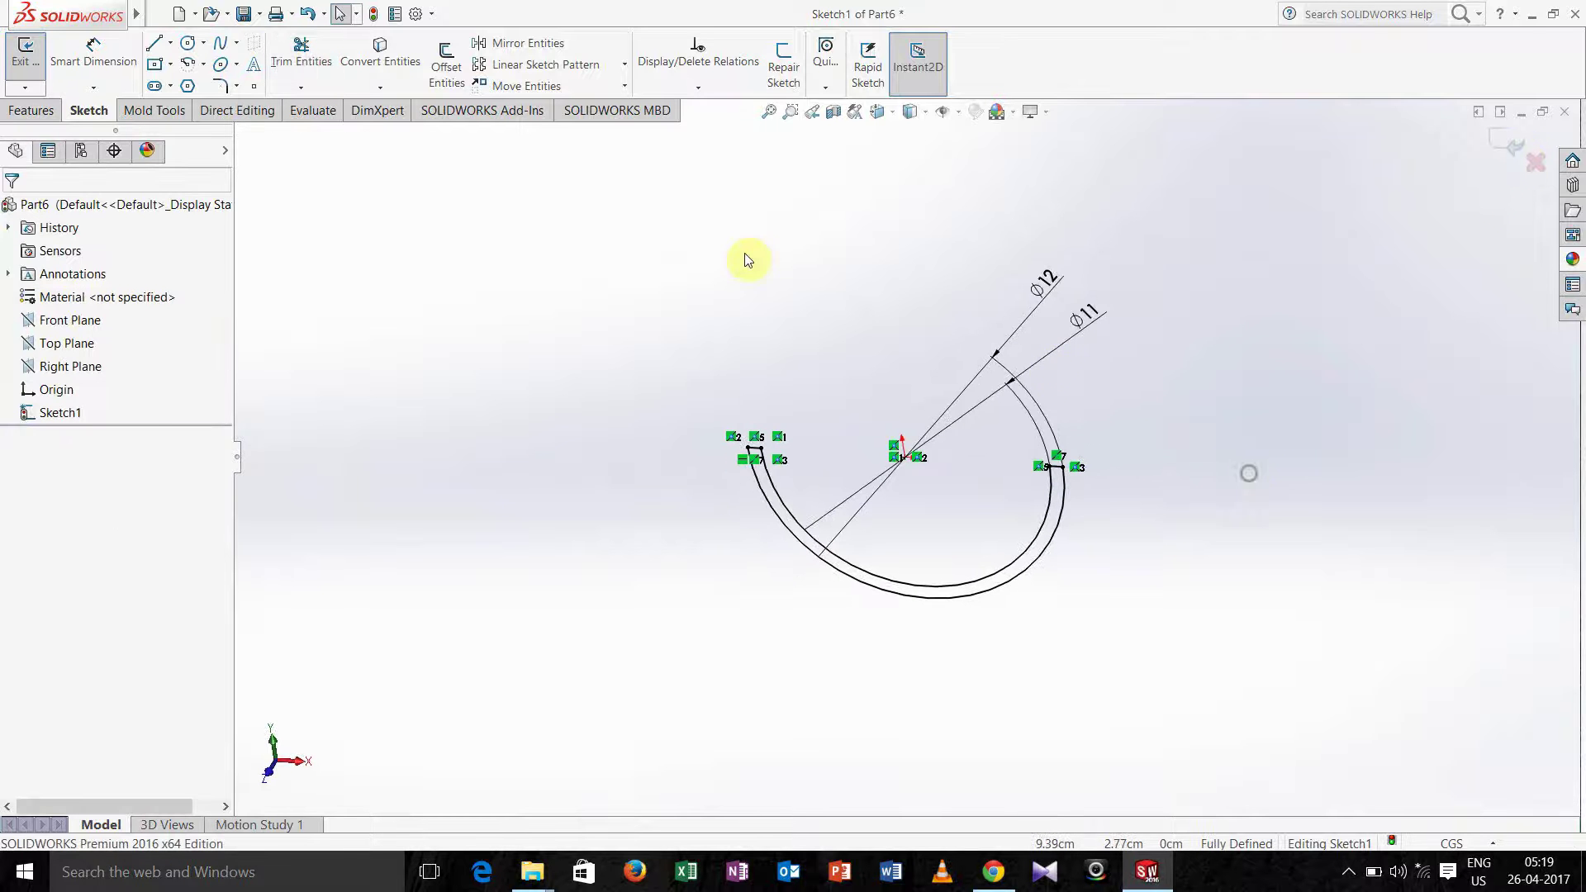
mouse_move(457, 353)
middle_mouse_down()
mouse_move(470, 265)
mouse_move(544, 330)
mouse_move(507, 323)
middle_mouse_up()
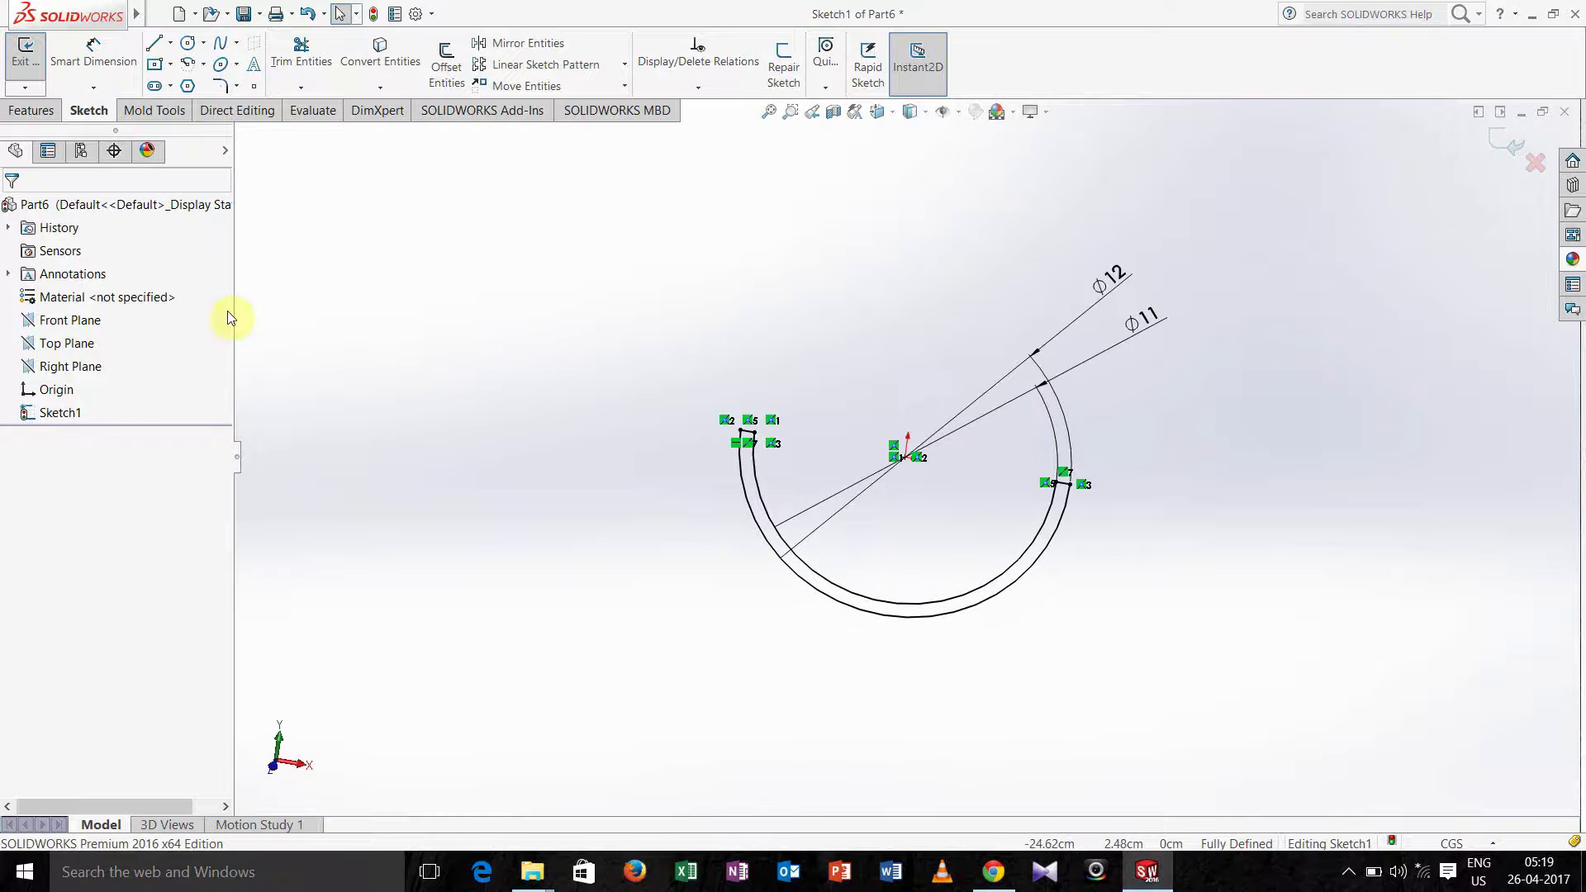
Revolve the half-ring 180° about its short end line into Revolve1
left_click(37, 113)
left_click(92, 66)
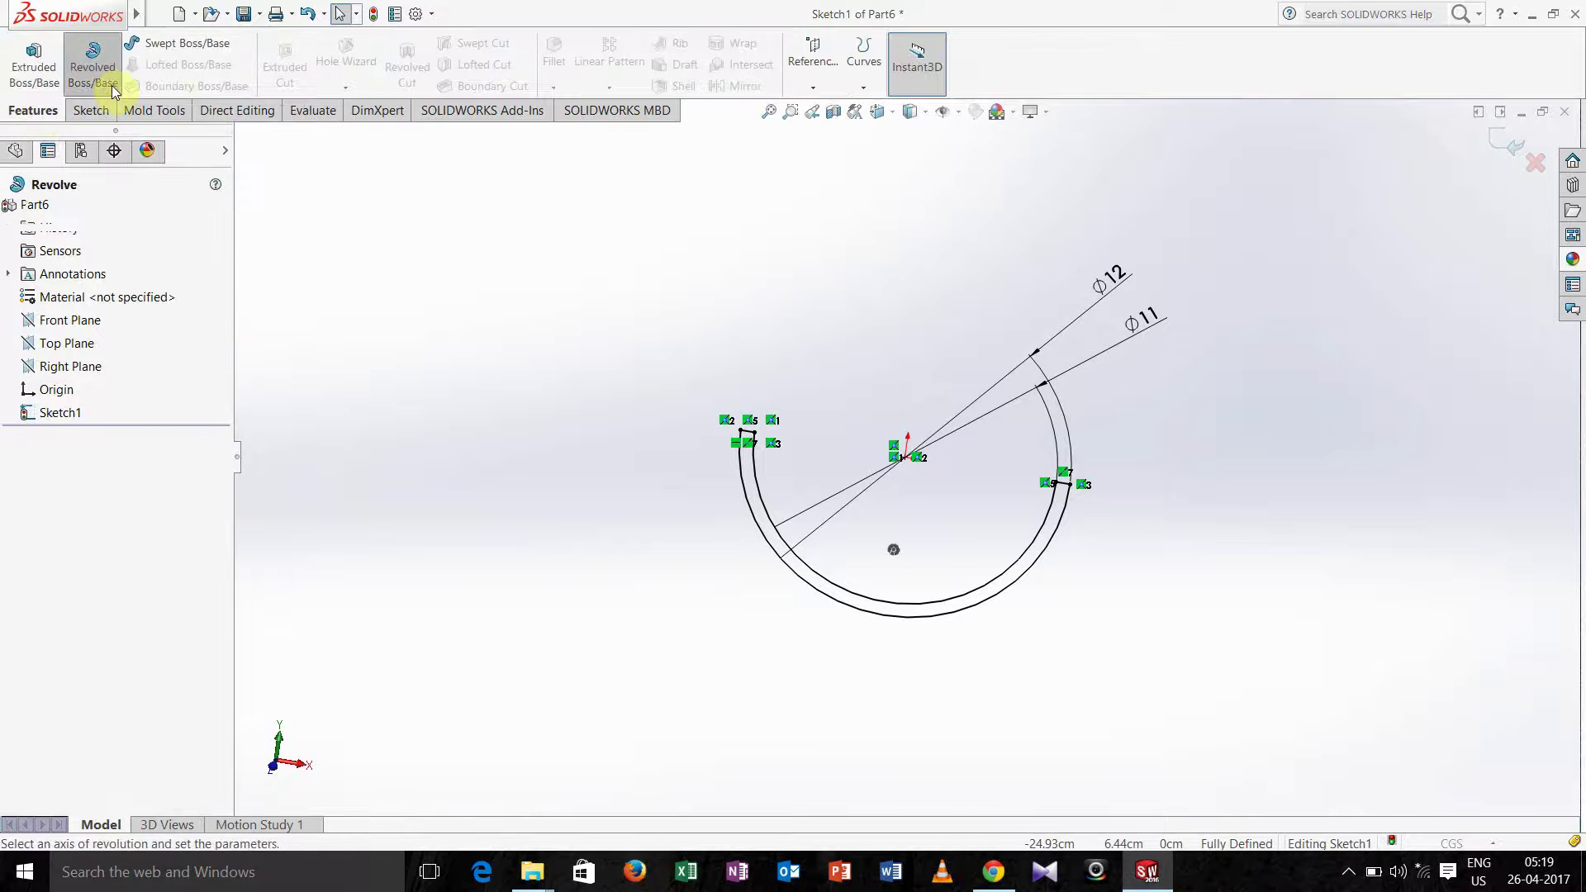
scroll(538, 409, "down", 3)
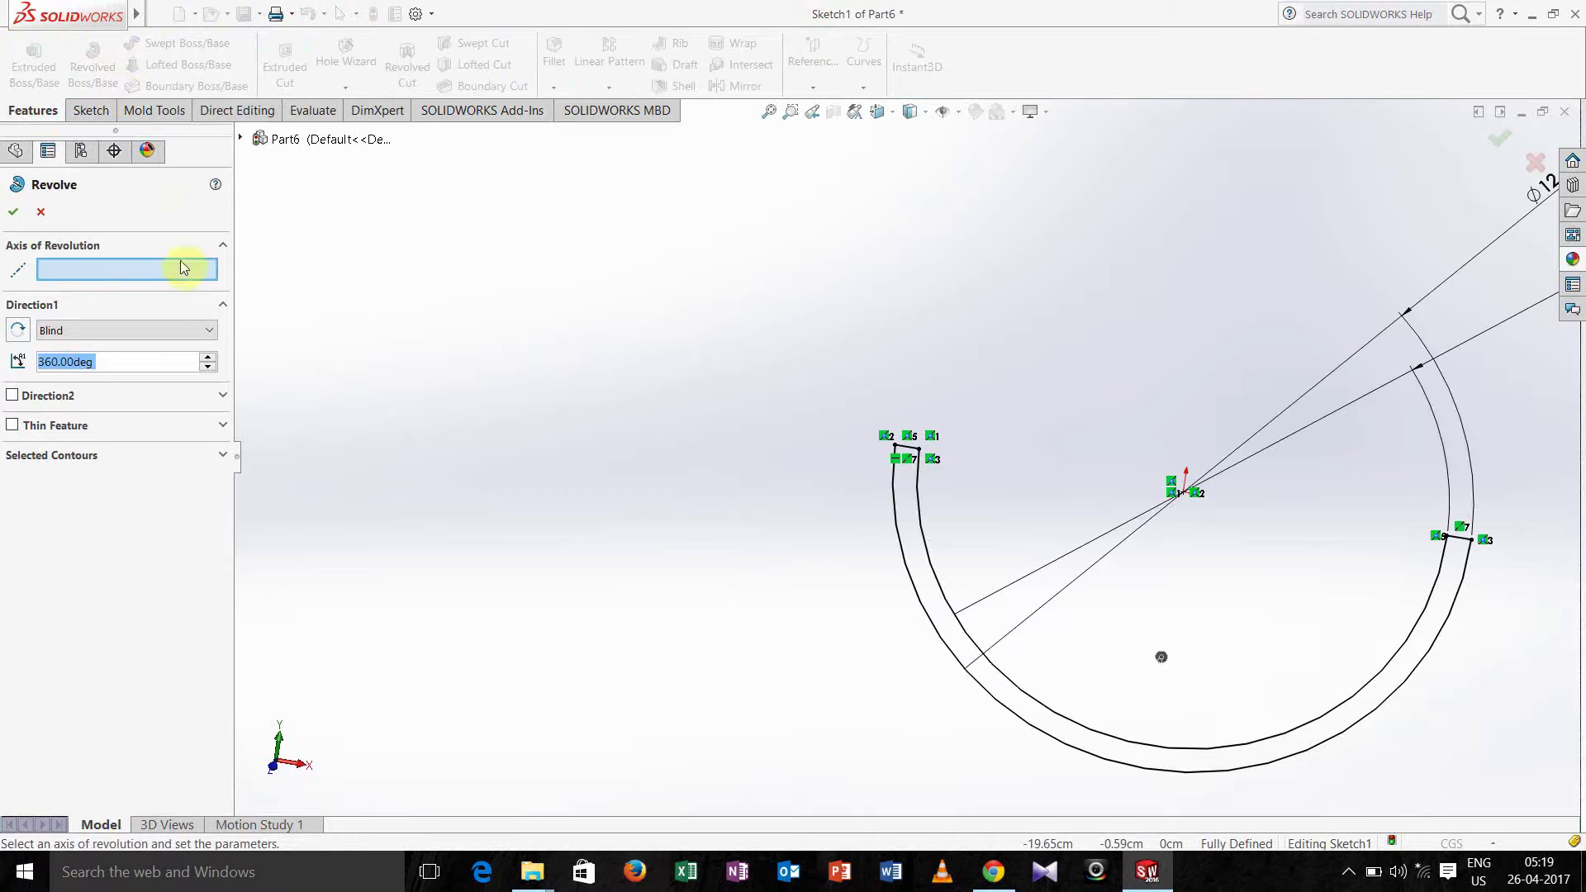
left_click(912, 449)
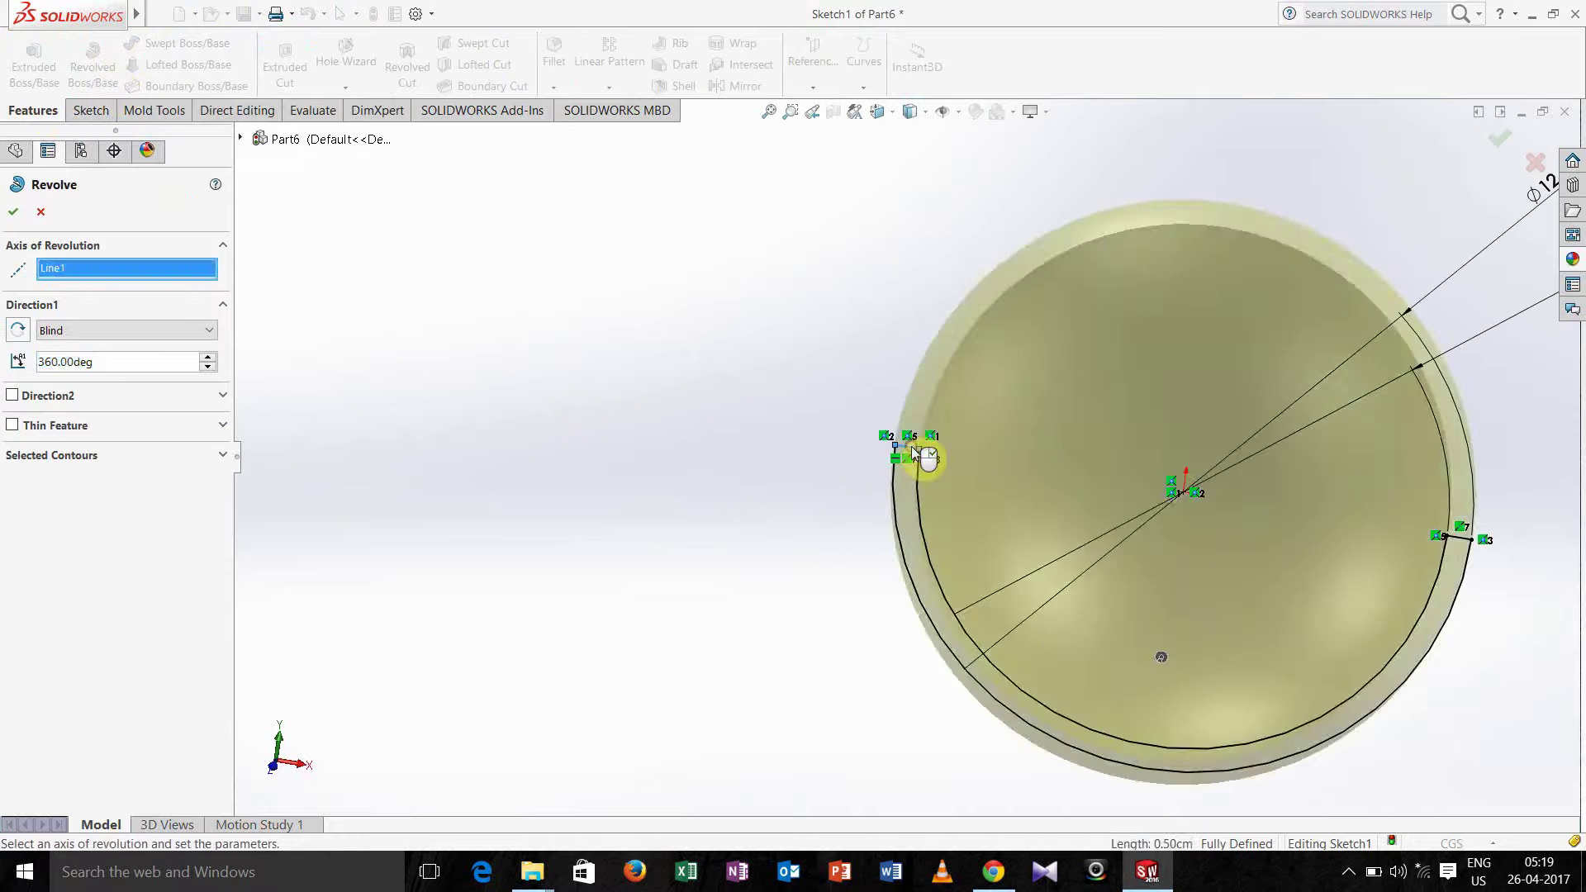
double_click(106, 365)
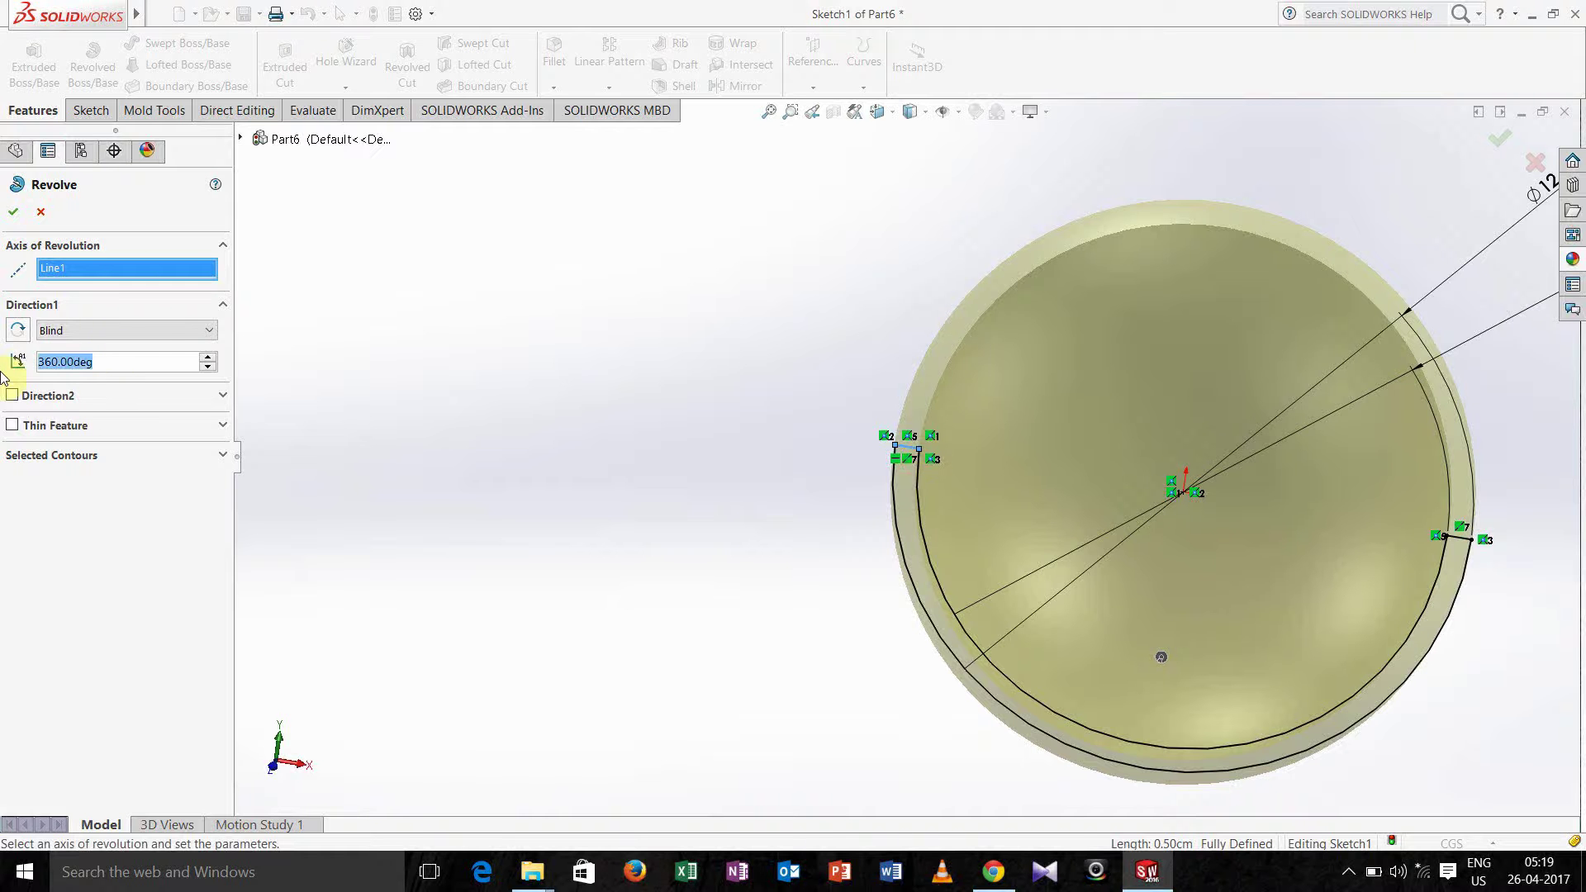
type("180")
key("Return")
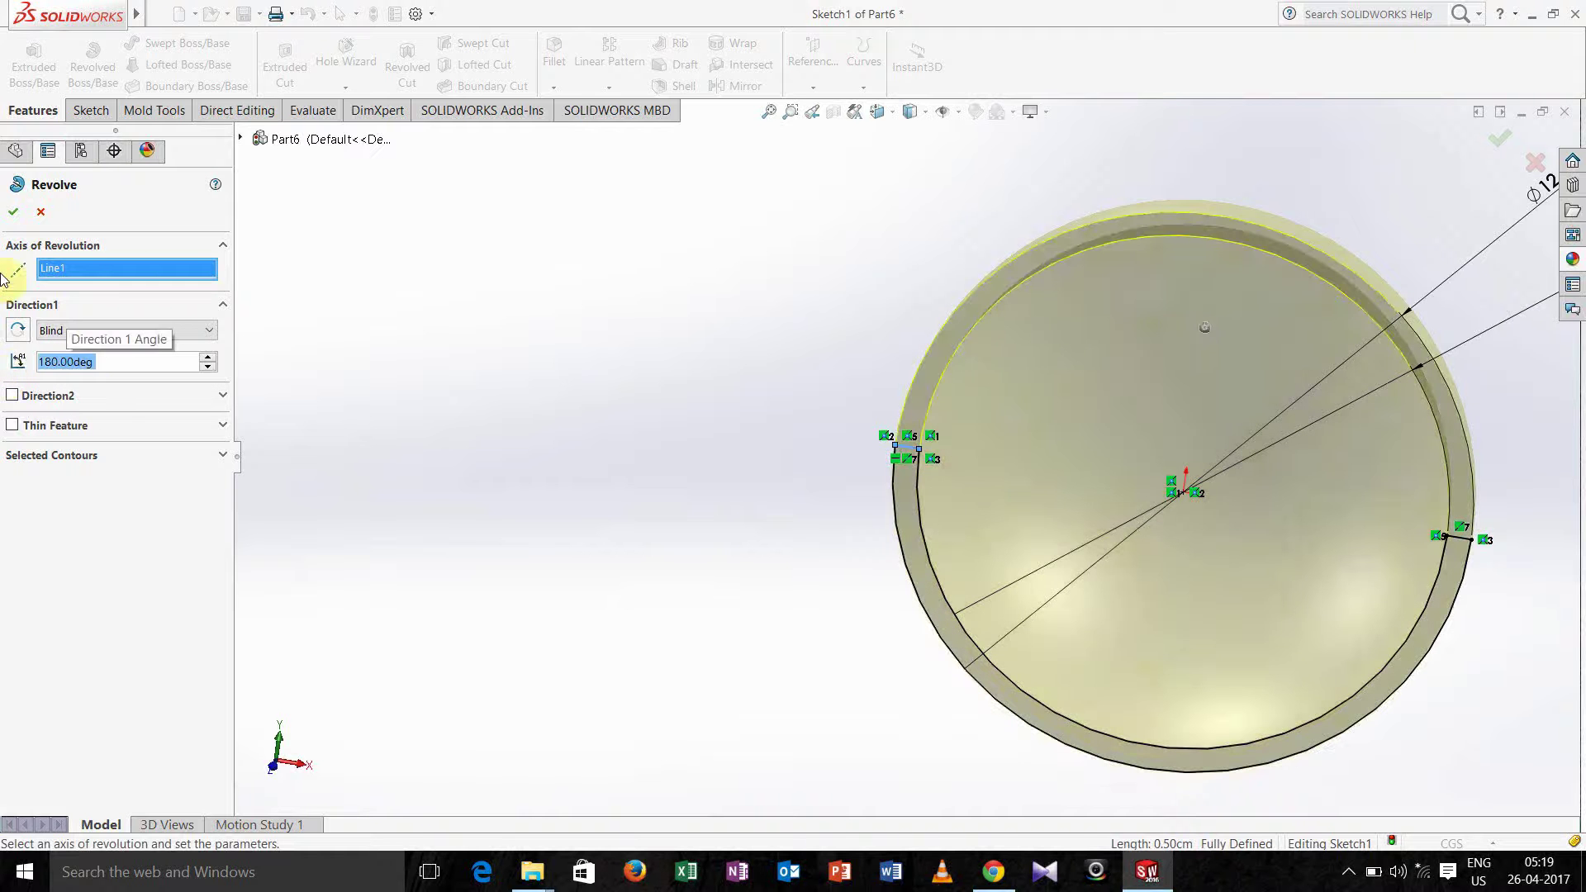
left_click(14, 211)
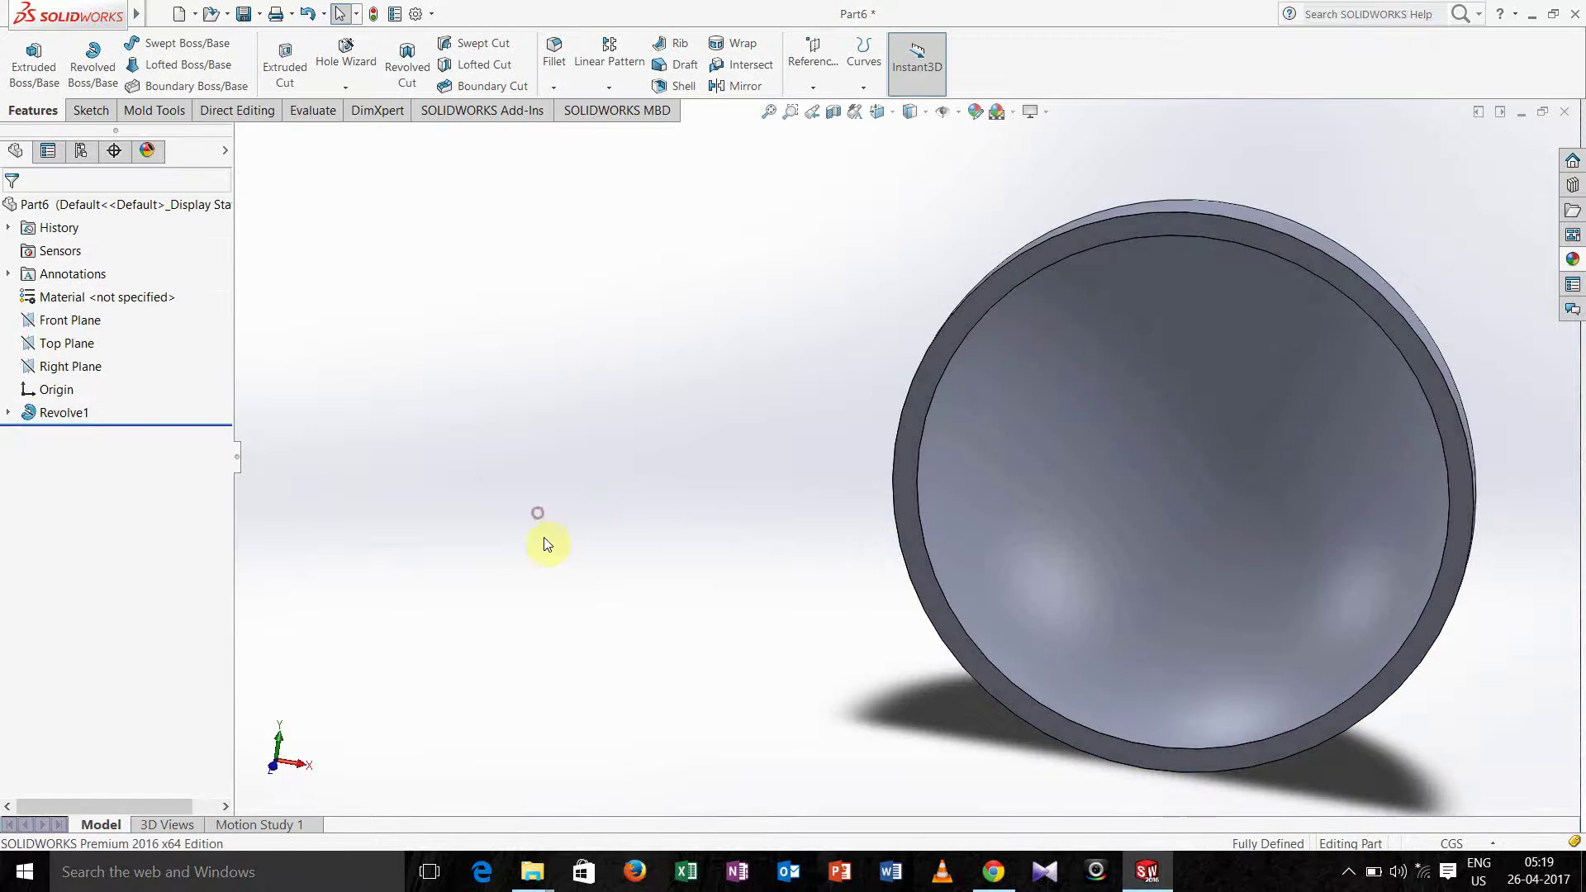
Start a new sketch on the Top Plane
middle_click_drag(533, 494, 408, 458)
left_click(51, 345)
left_click(89, 110)
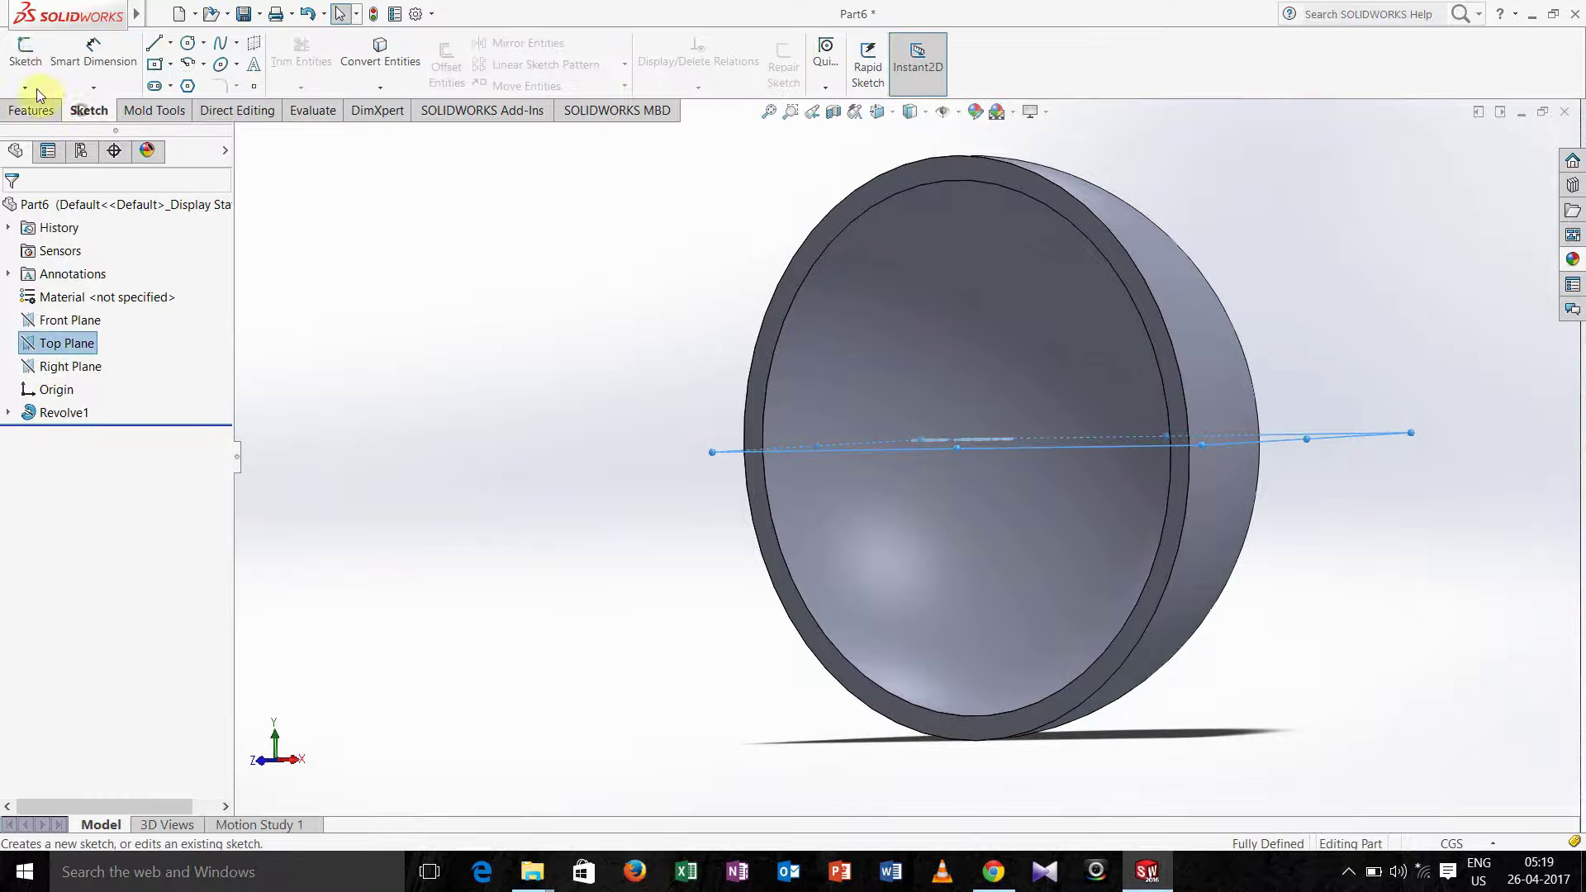
left_click(23, 64)
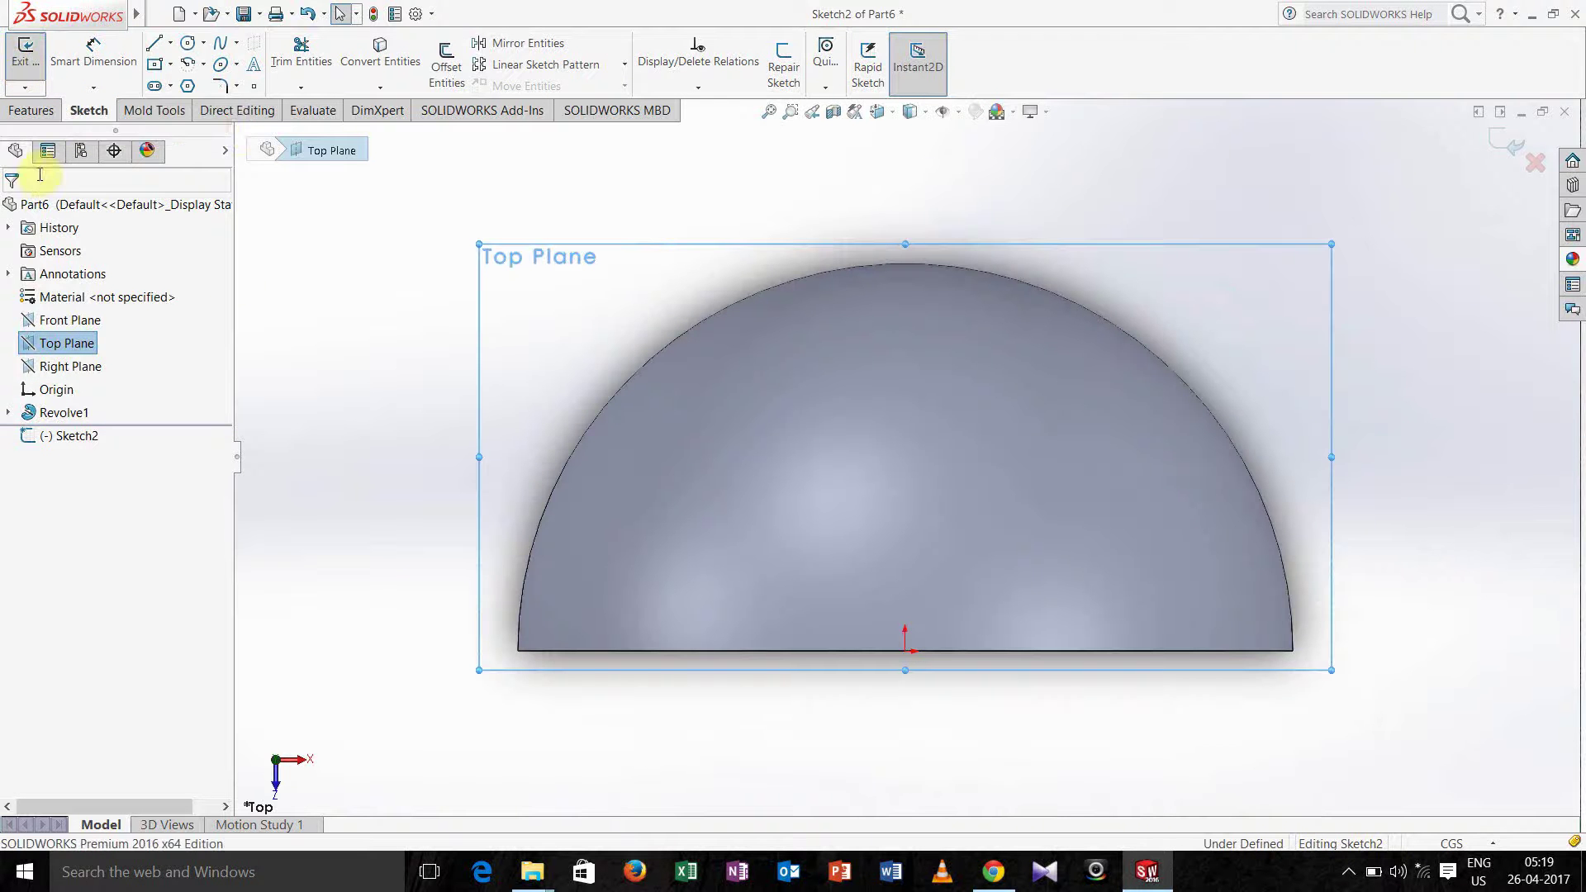
Draw a vertical centreline and an angled line, both starting at the dome's base centre
left_click(170, 42)
left_click(183, 89)
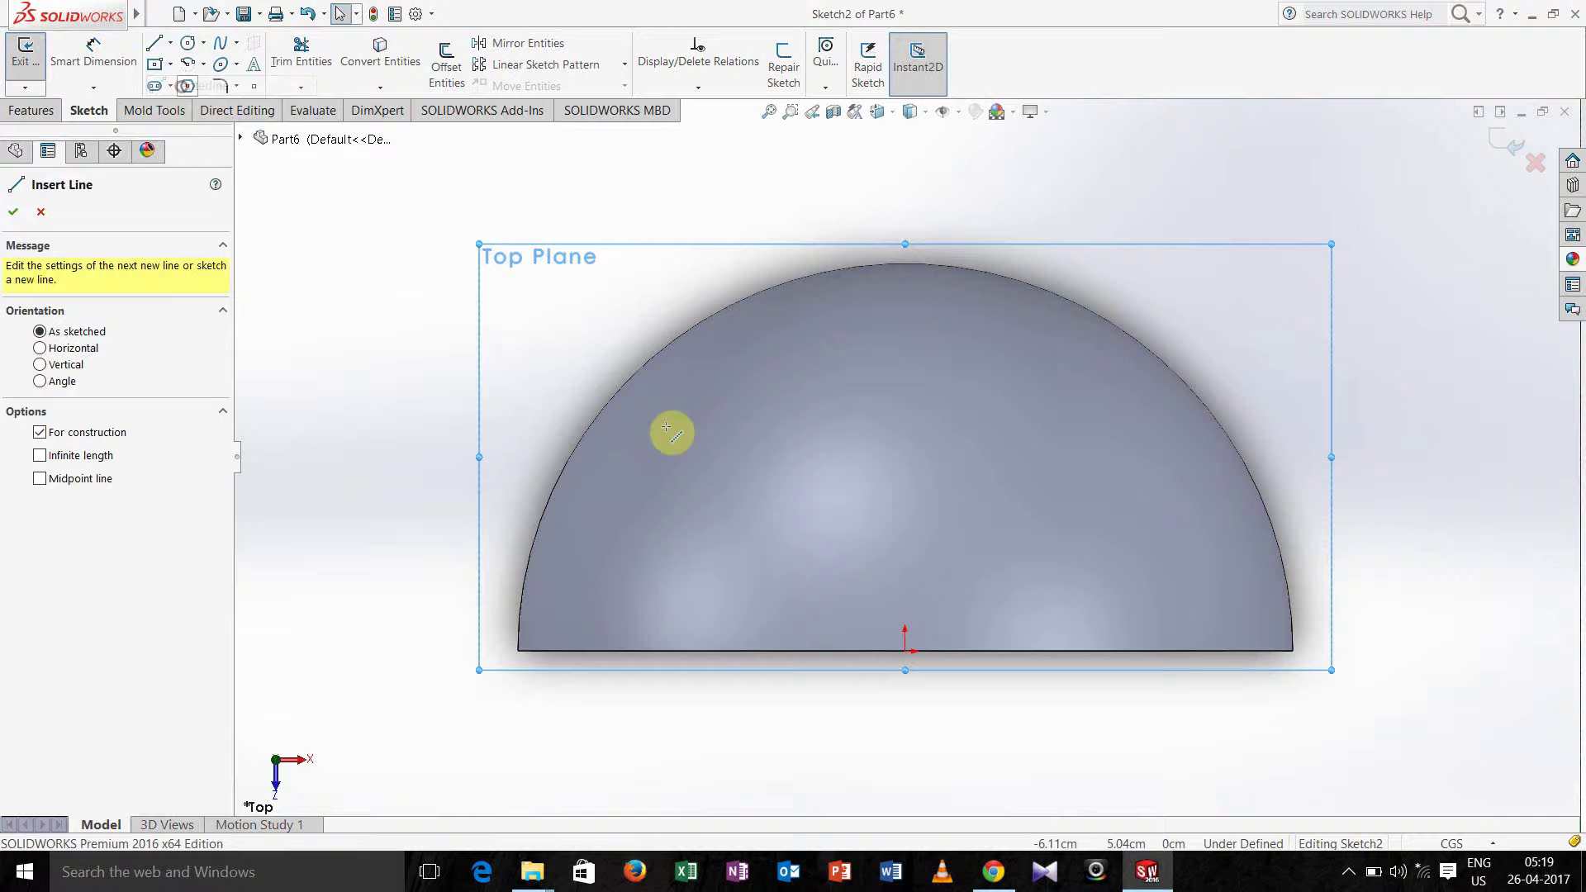
left_click(907, 651)
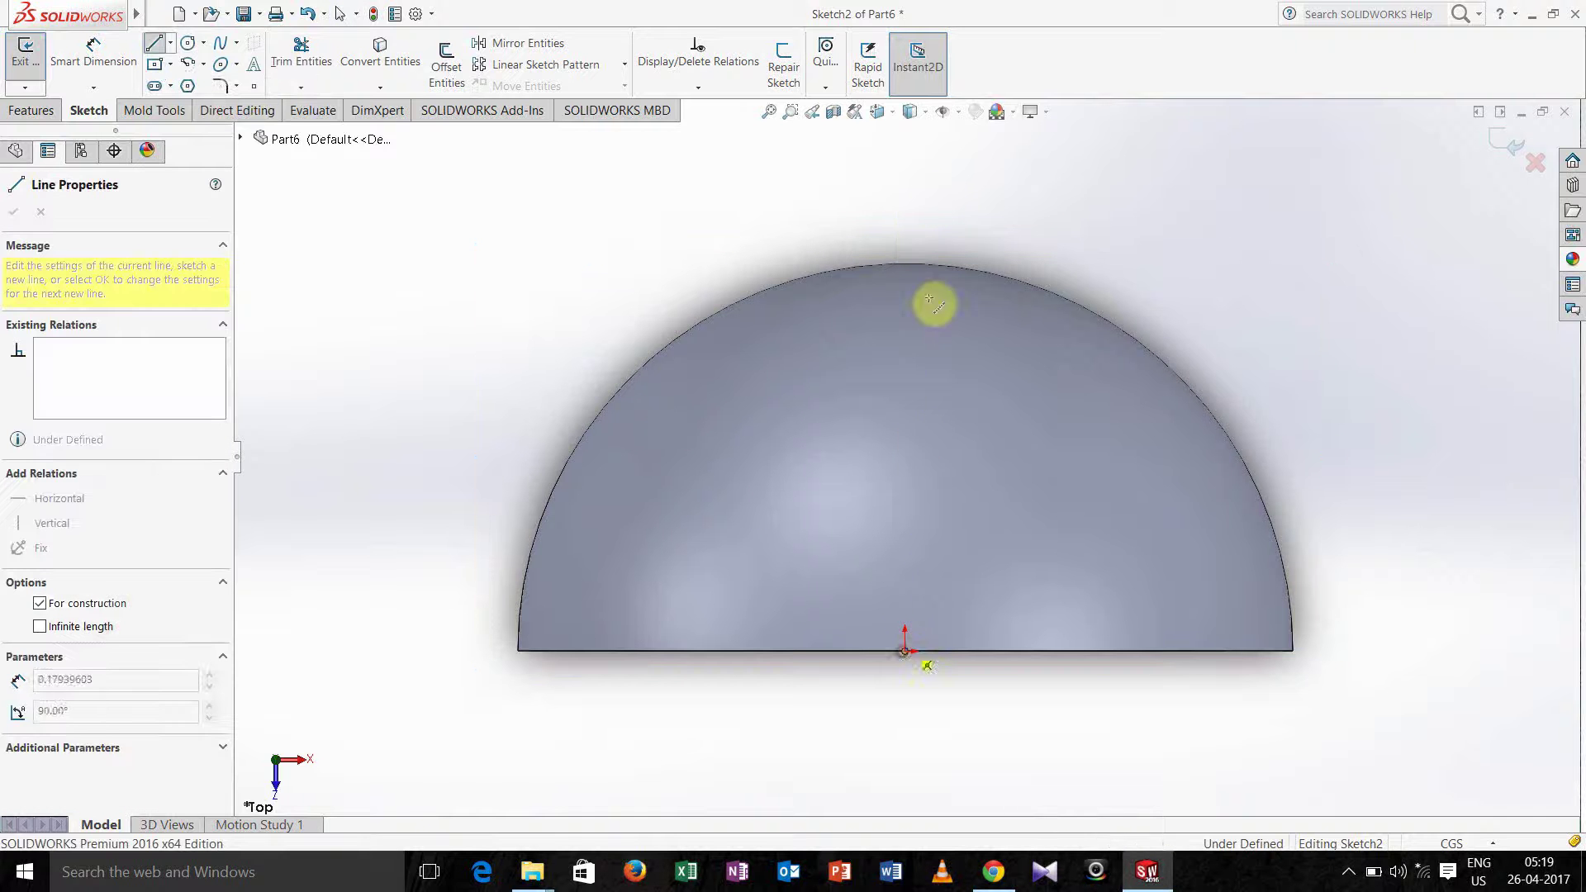
left_click(906, 168)
key("Escape")
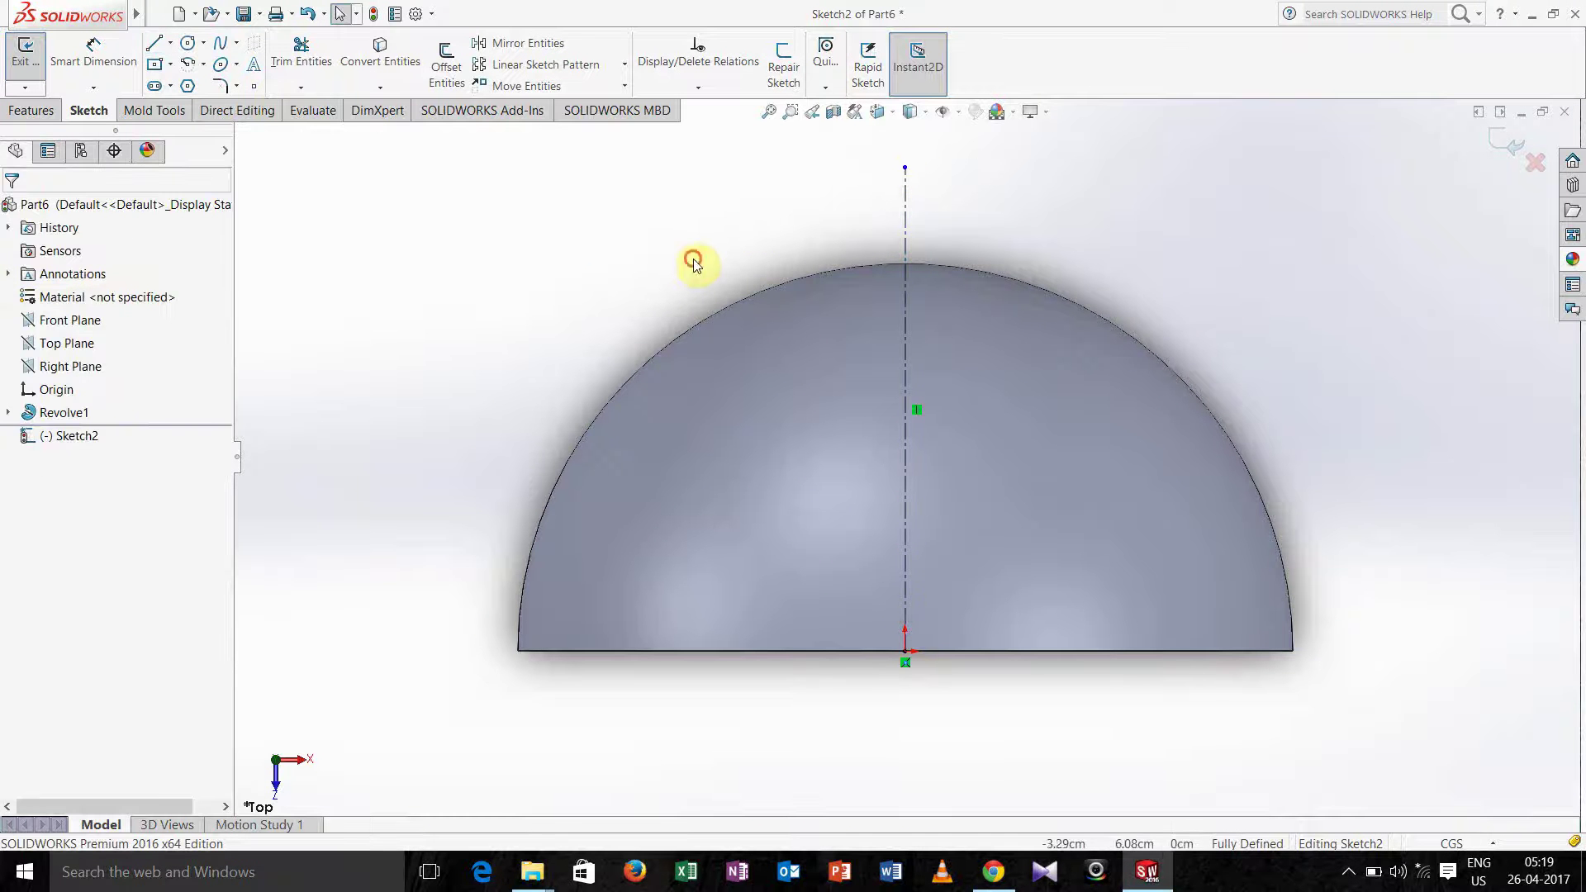
left_click(163, 44)
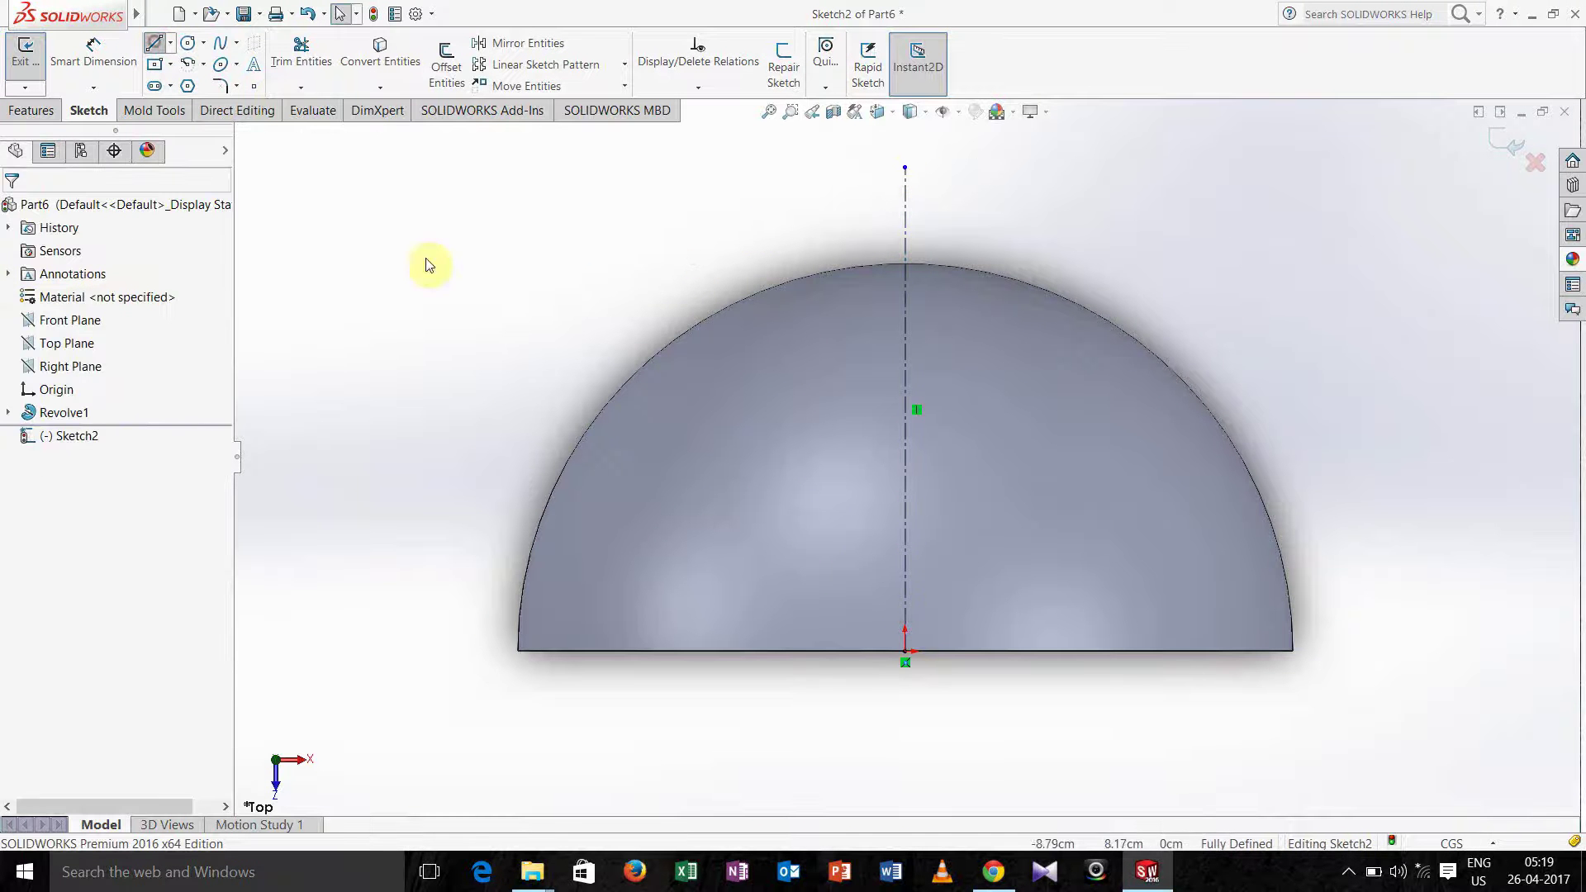
left_click(905, 651)
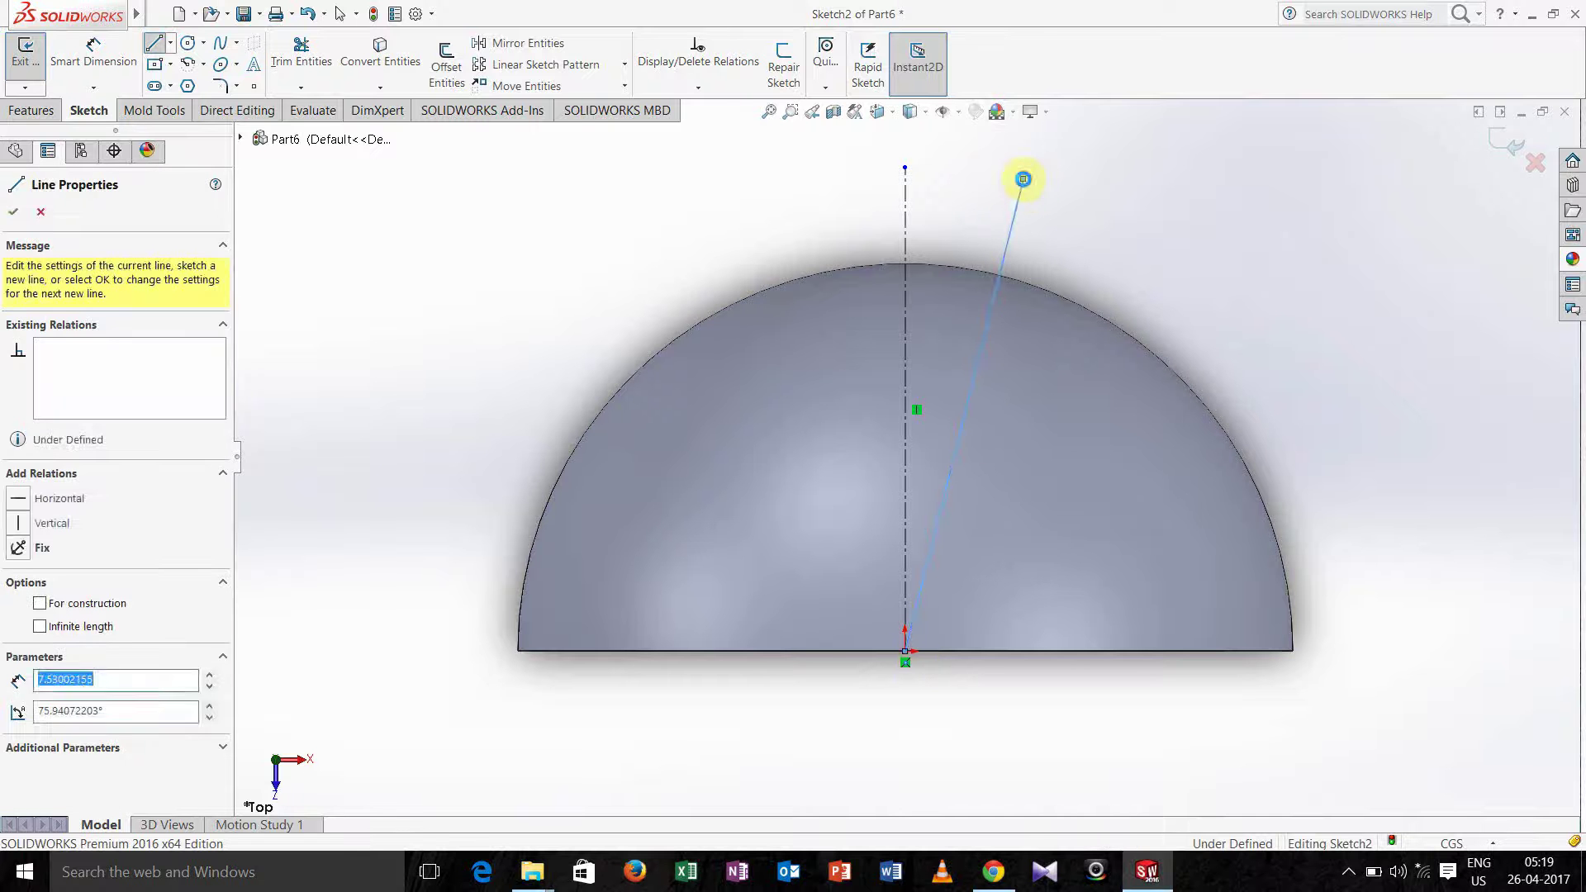
left_click(1022, 178)
key("Escape")
Dimension the angle between the centreline and the line to 16.50°, then exit the sketch
left_click(91, 52)
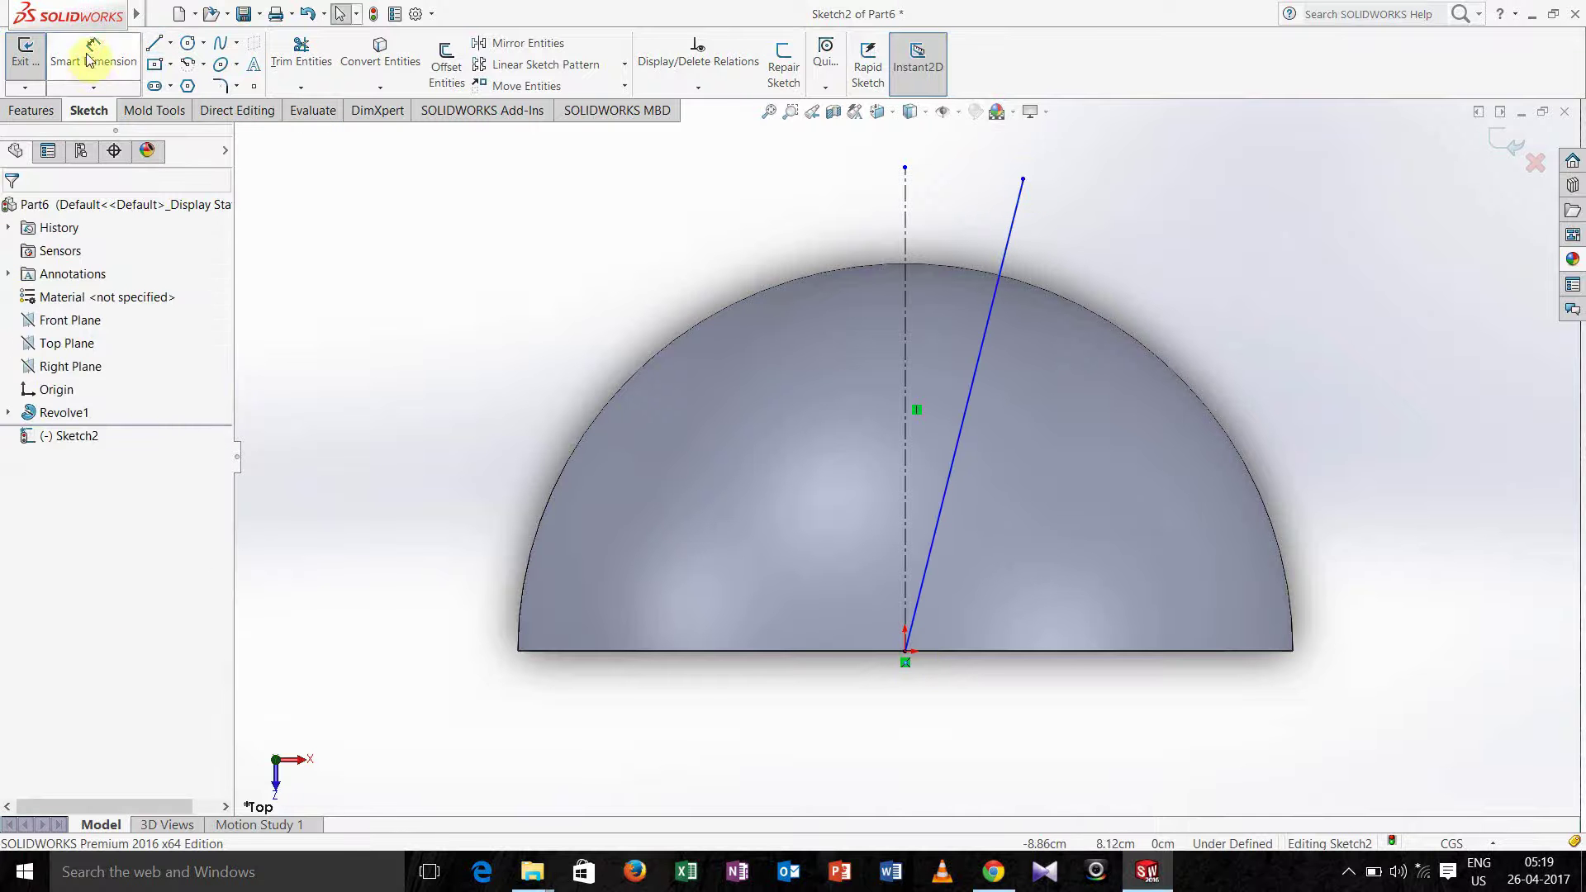
left_click(906, 208)
left_click(1011, 224)
left_click(976, 211)
type("16.5")
key("Return")
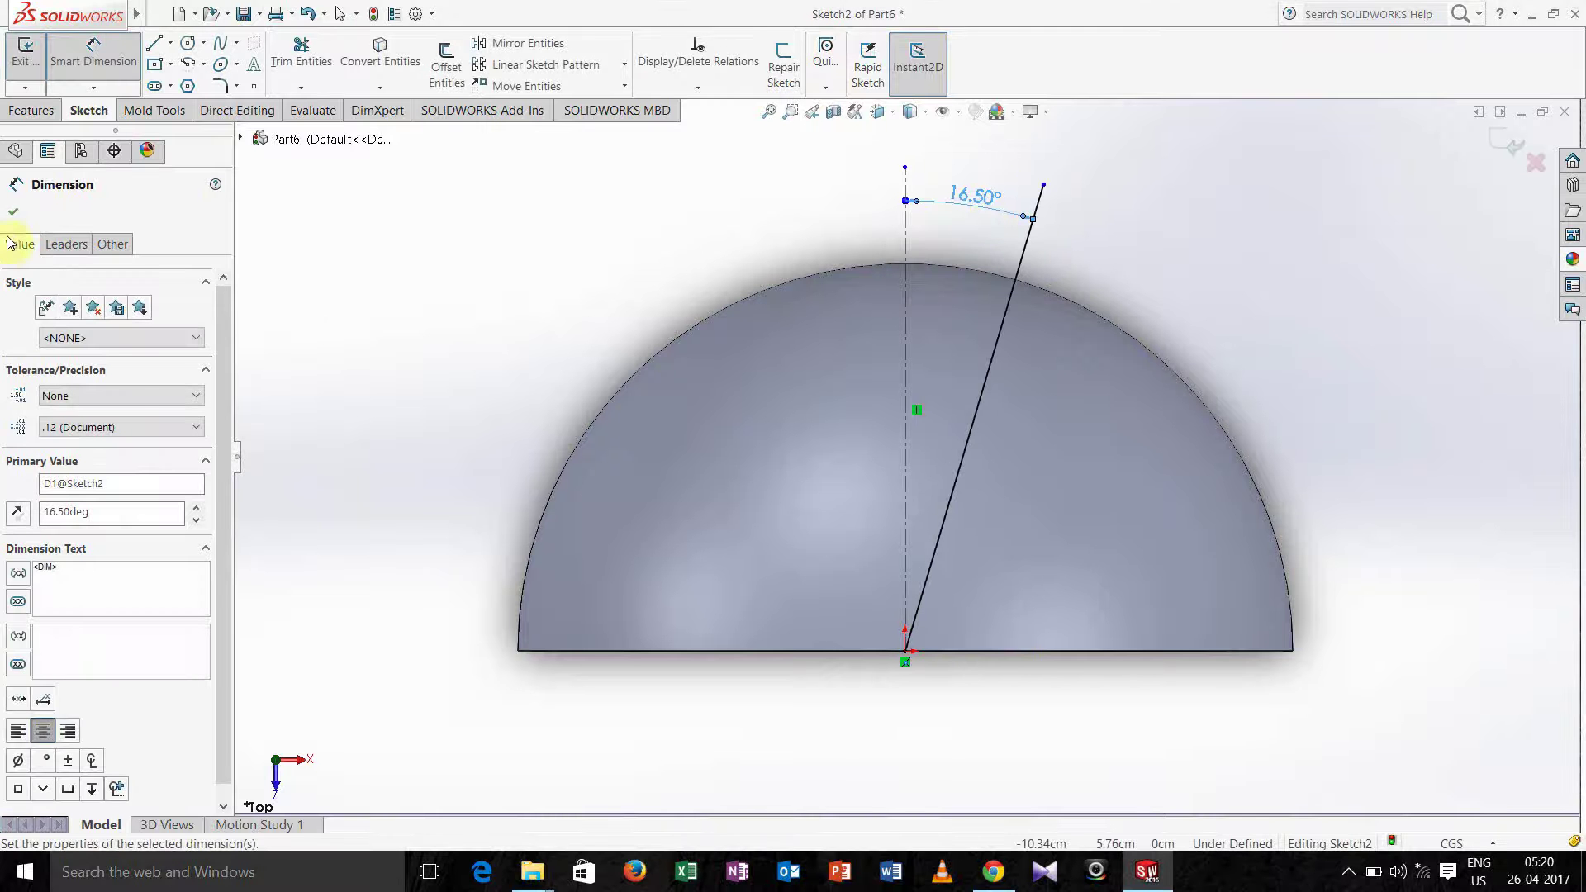
left_click(18, 212)
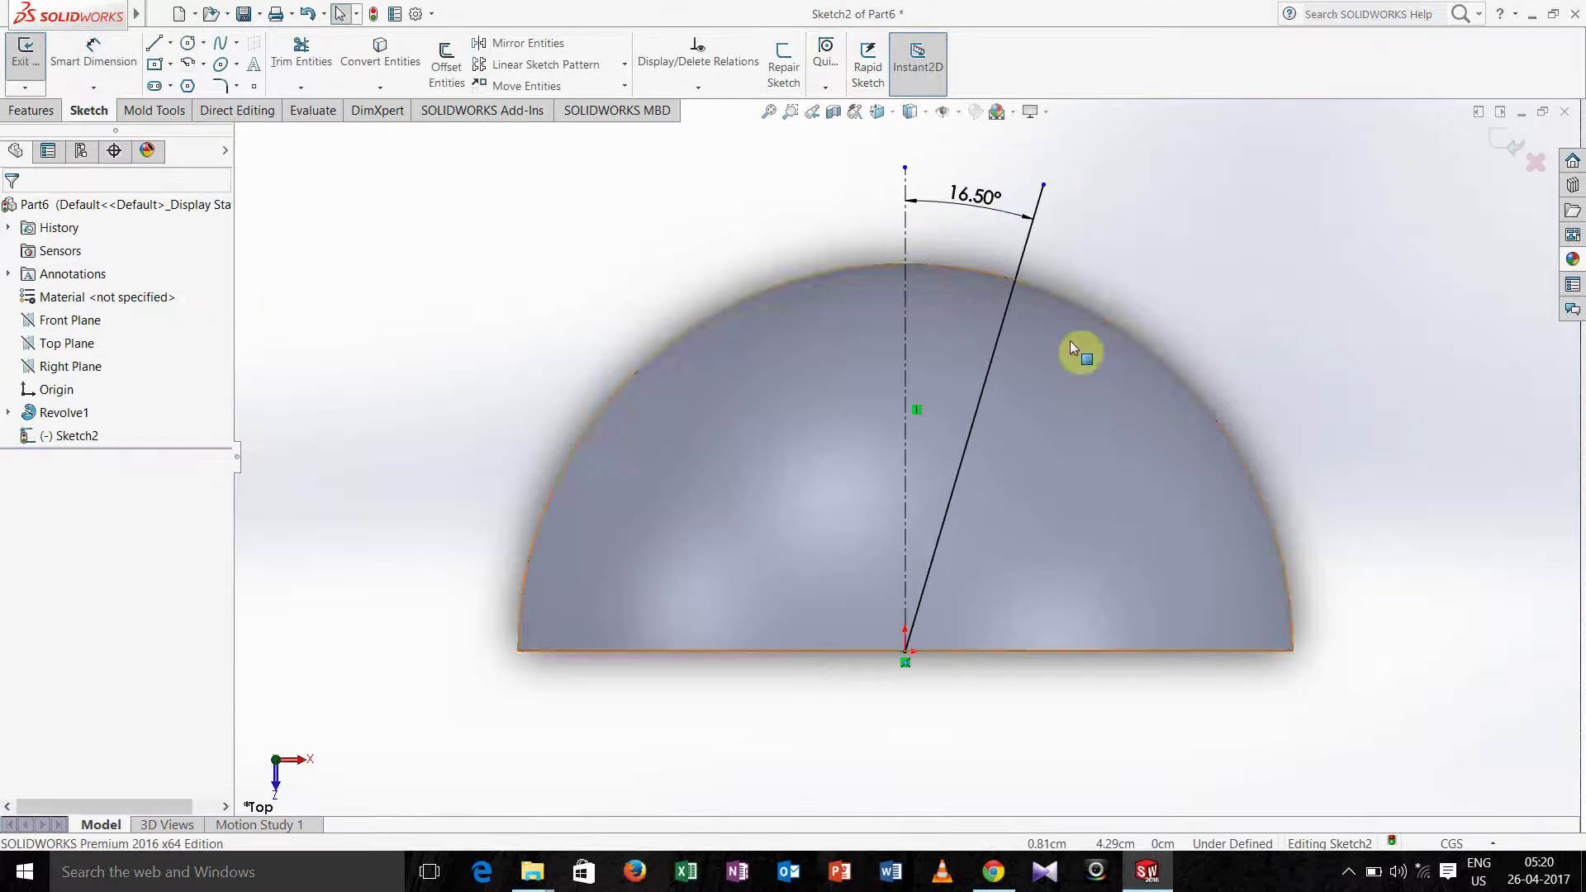
left_click(1503, 145)
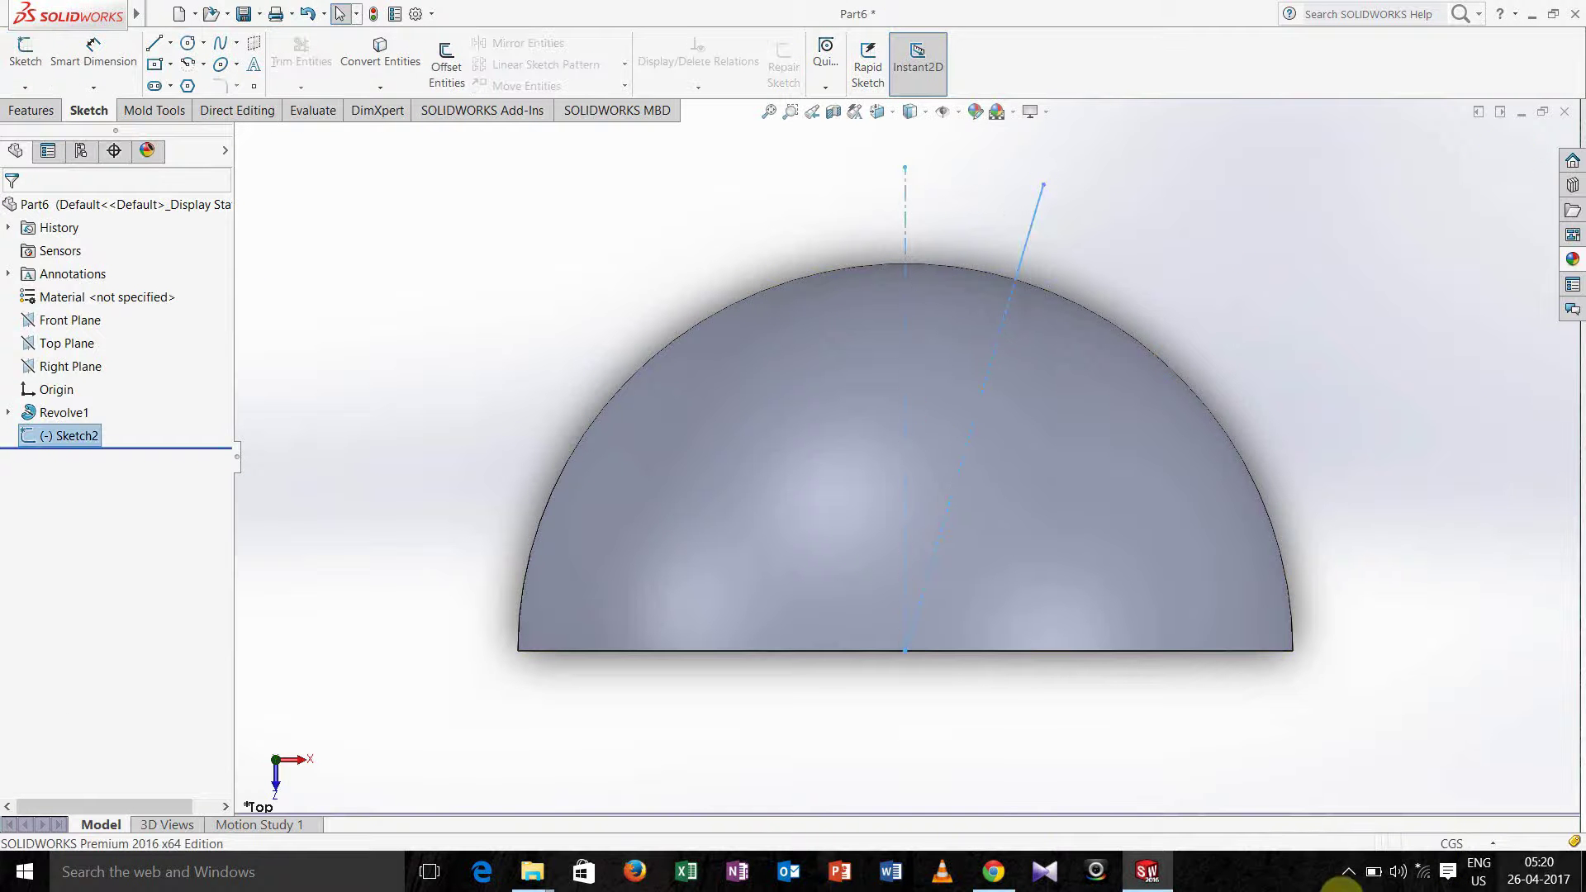
left_click(1348, 871)
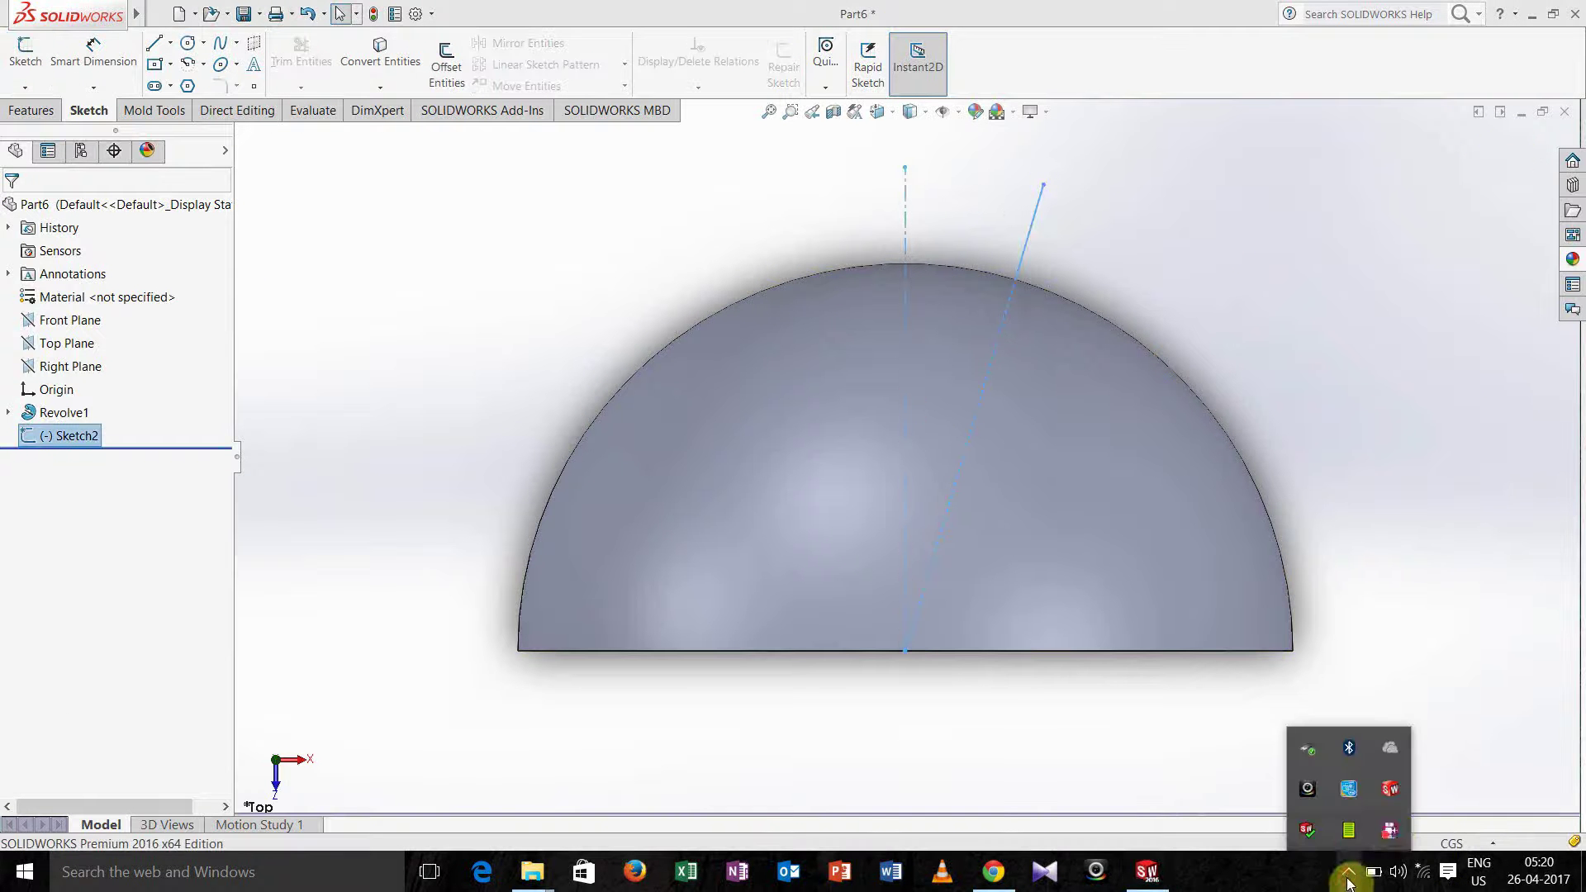
right_click(1390, 830)
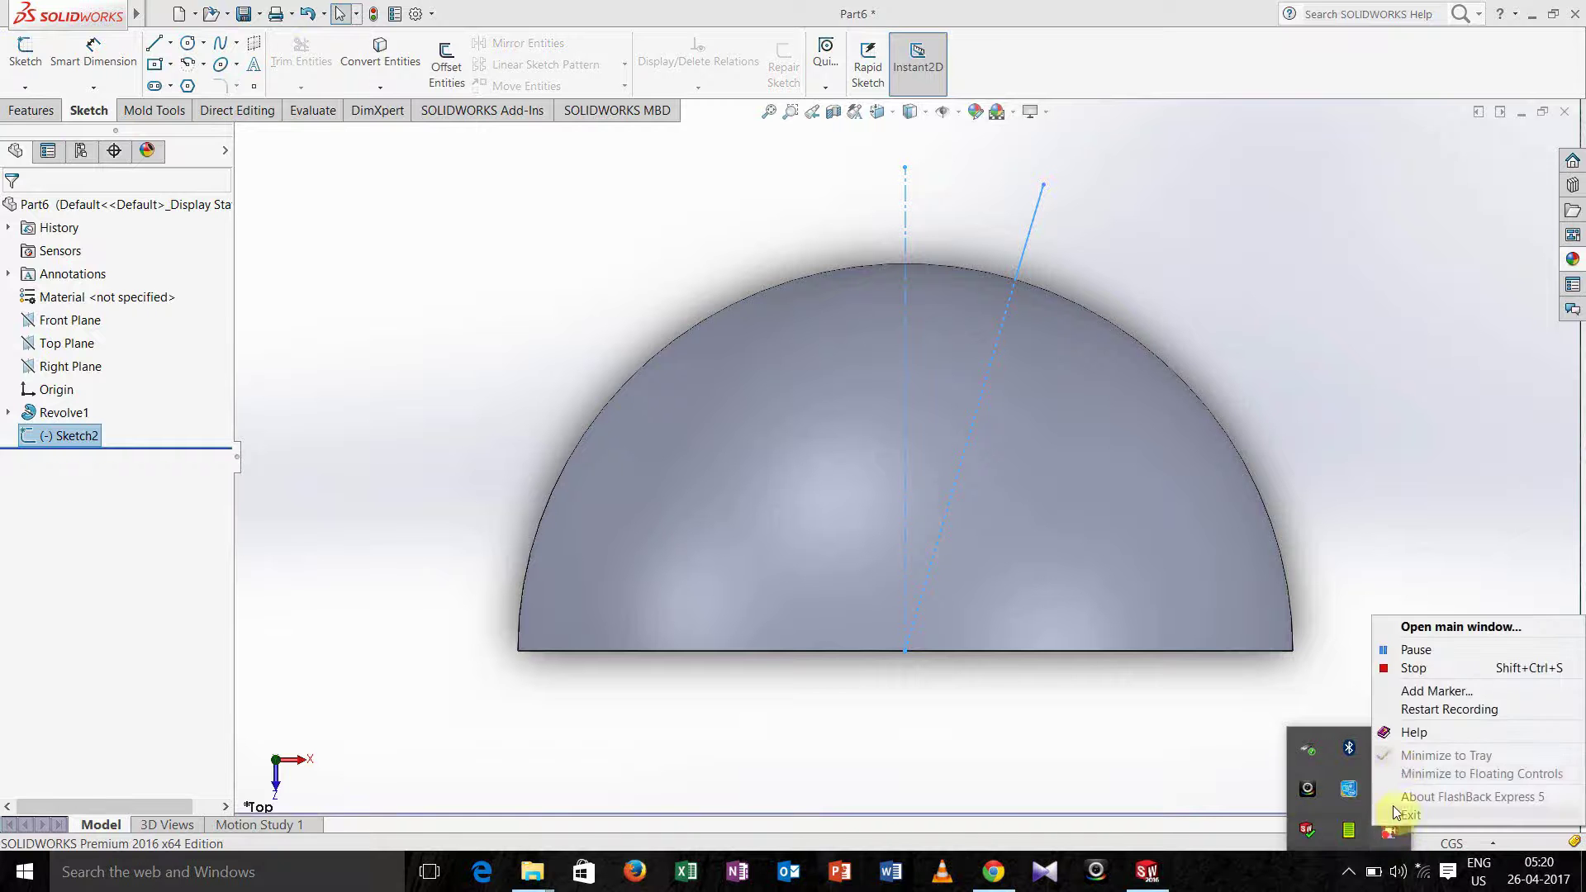
left_click(1409, 657)
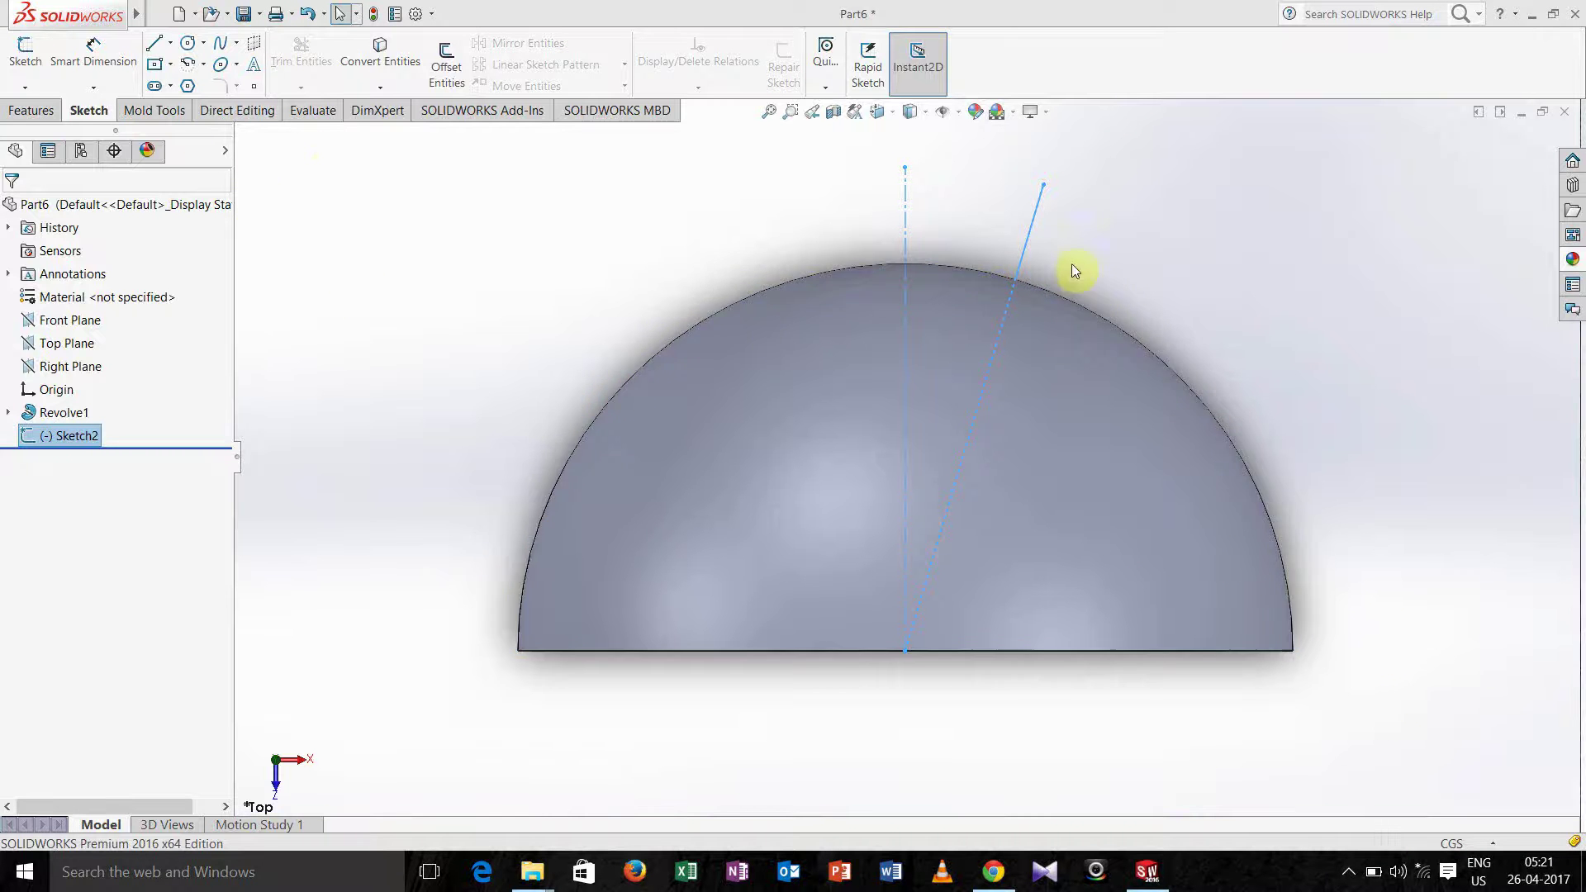
Start and cancel an extruded cut, then orbit to see the dome's hollow underside
left_click(369, 303)
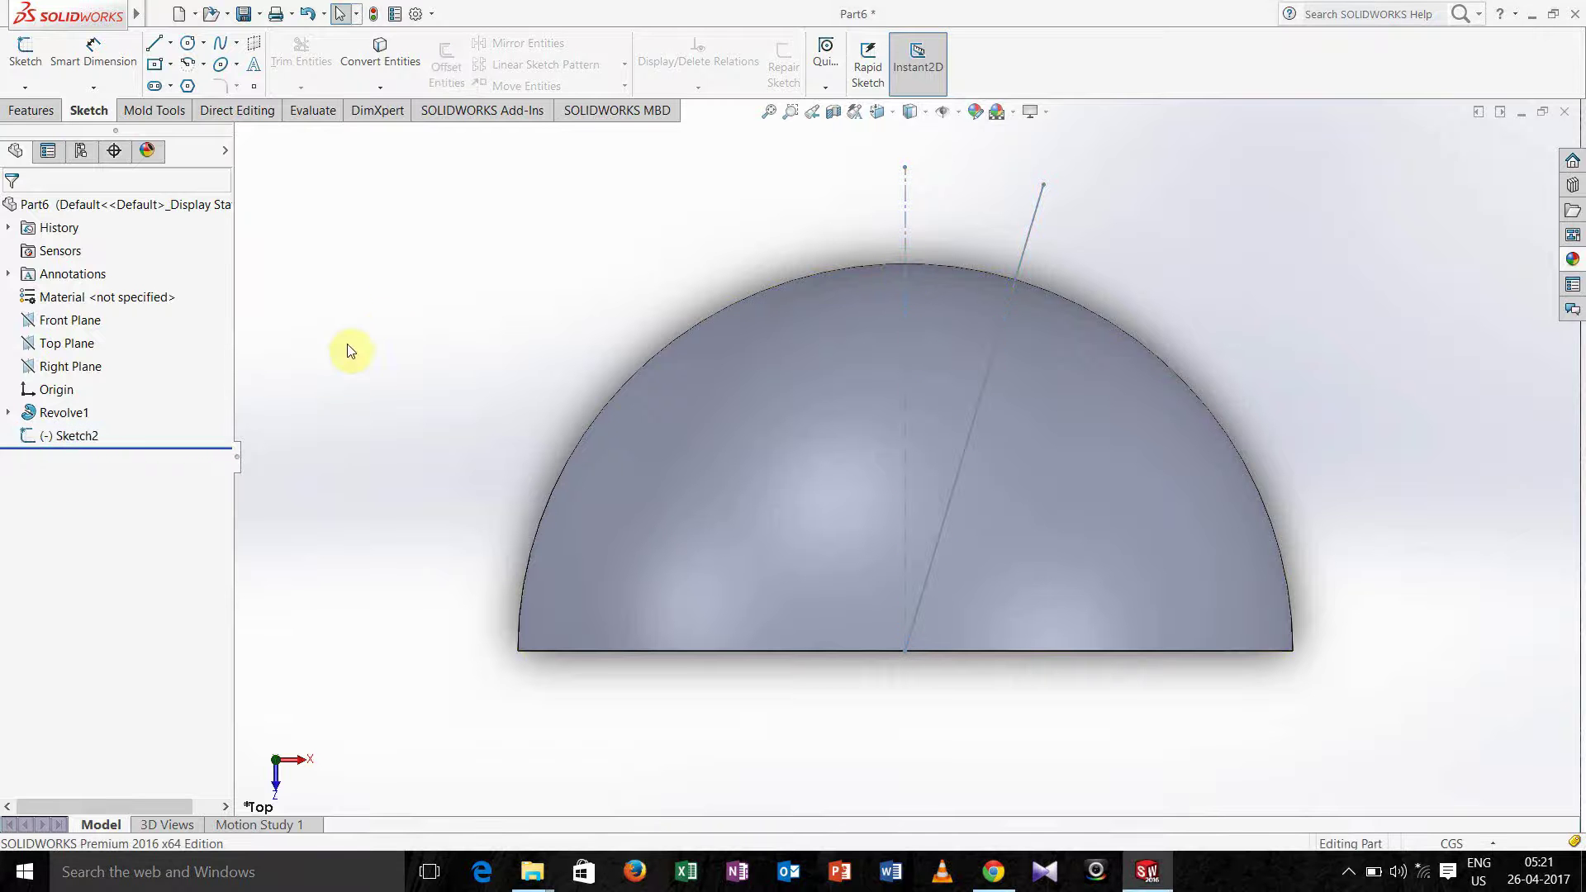
left_click(32, 111)
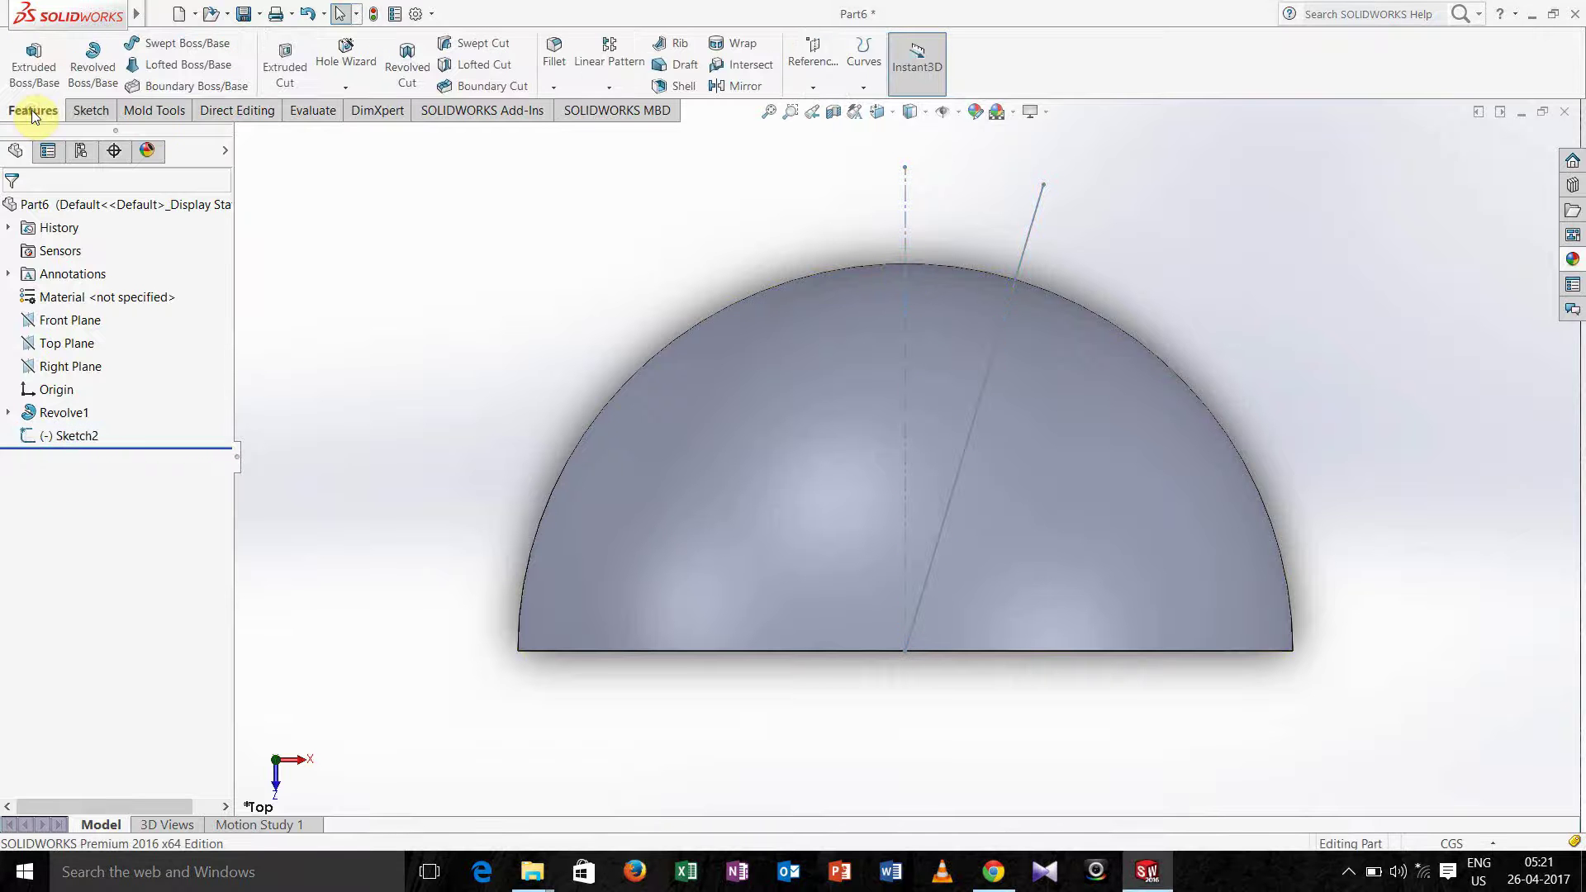
left_click(285, 77)
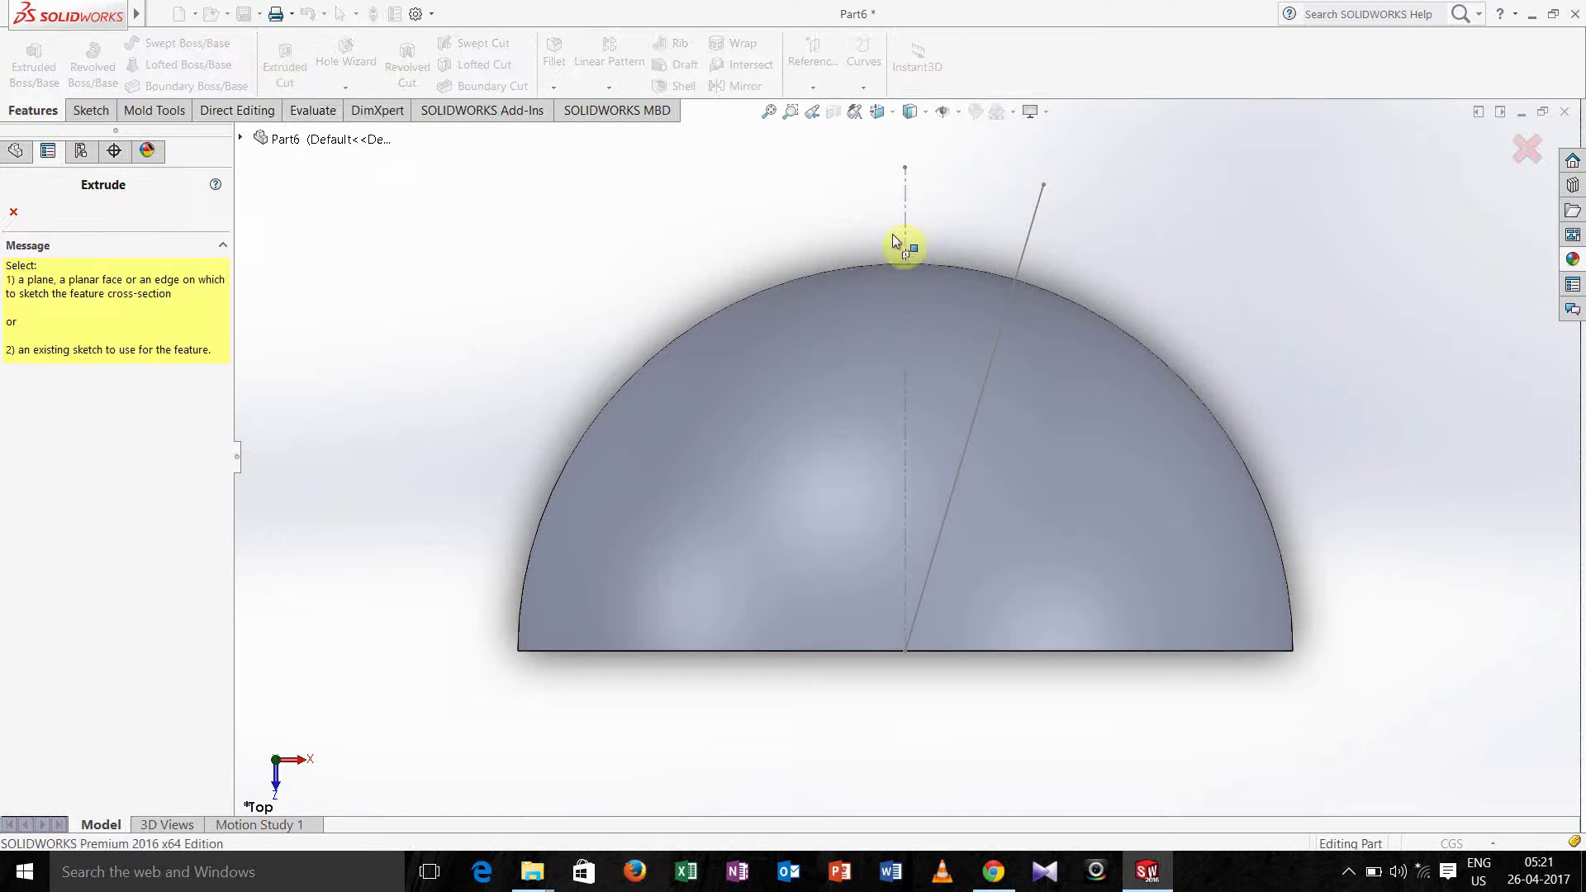
left_click(1524, 157)
middle_click_drag(523, 411, 480, 361)
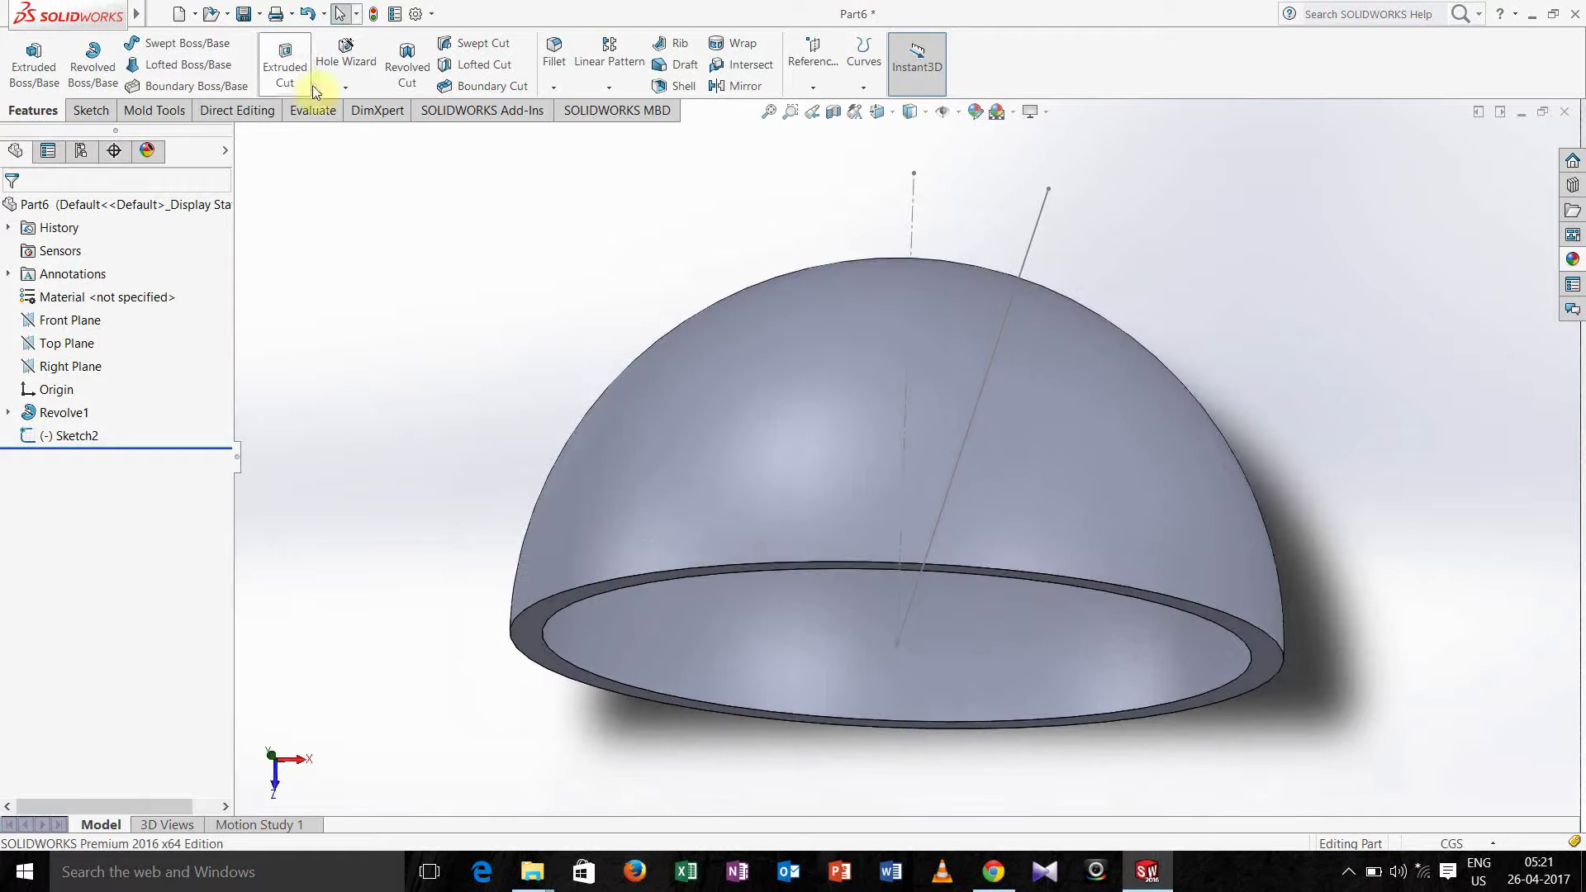
Begin an extruded-cut sketch on the Top Plane, discard it, and orbit to a side view
left_click(285, 73)
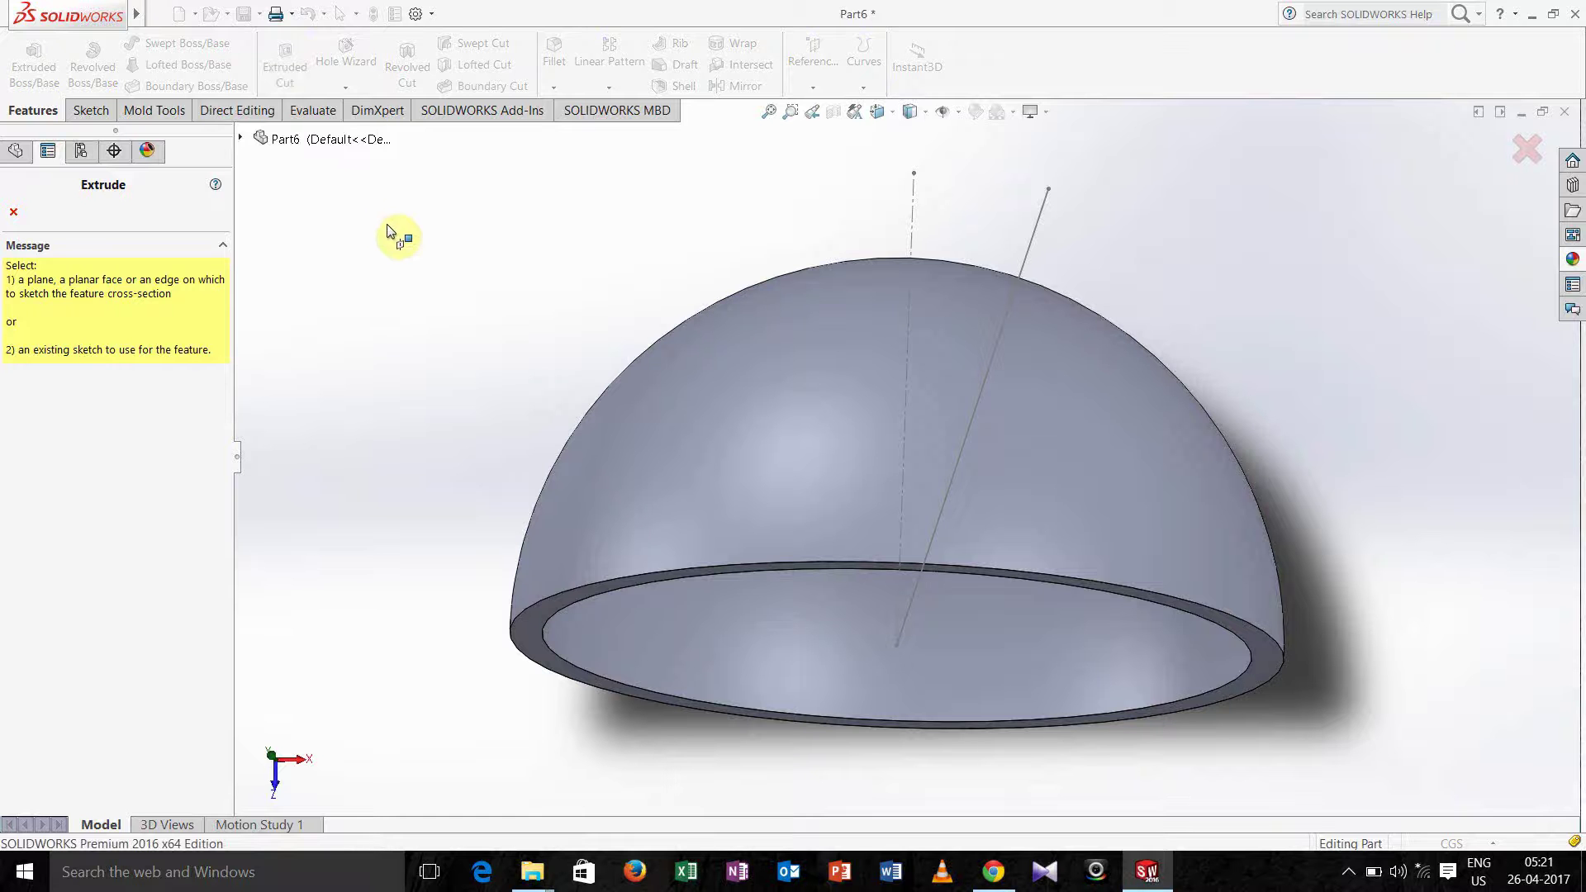
left_click(240, 139)
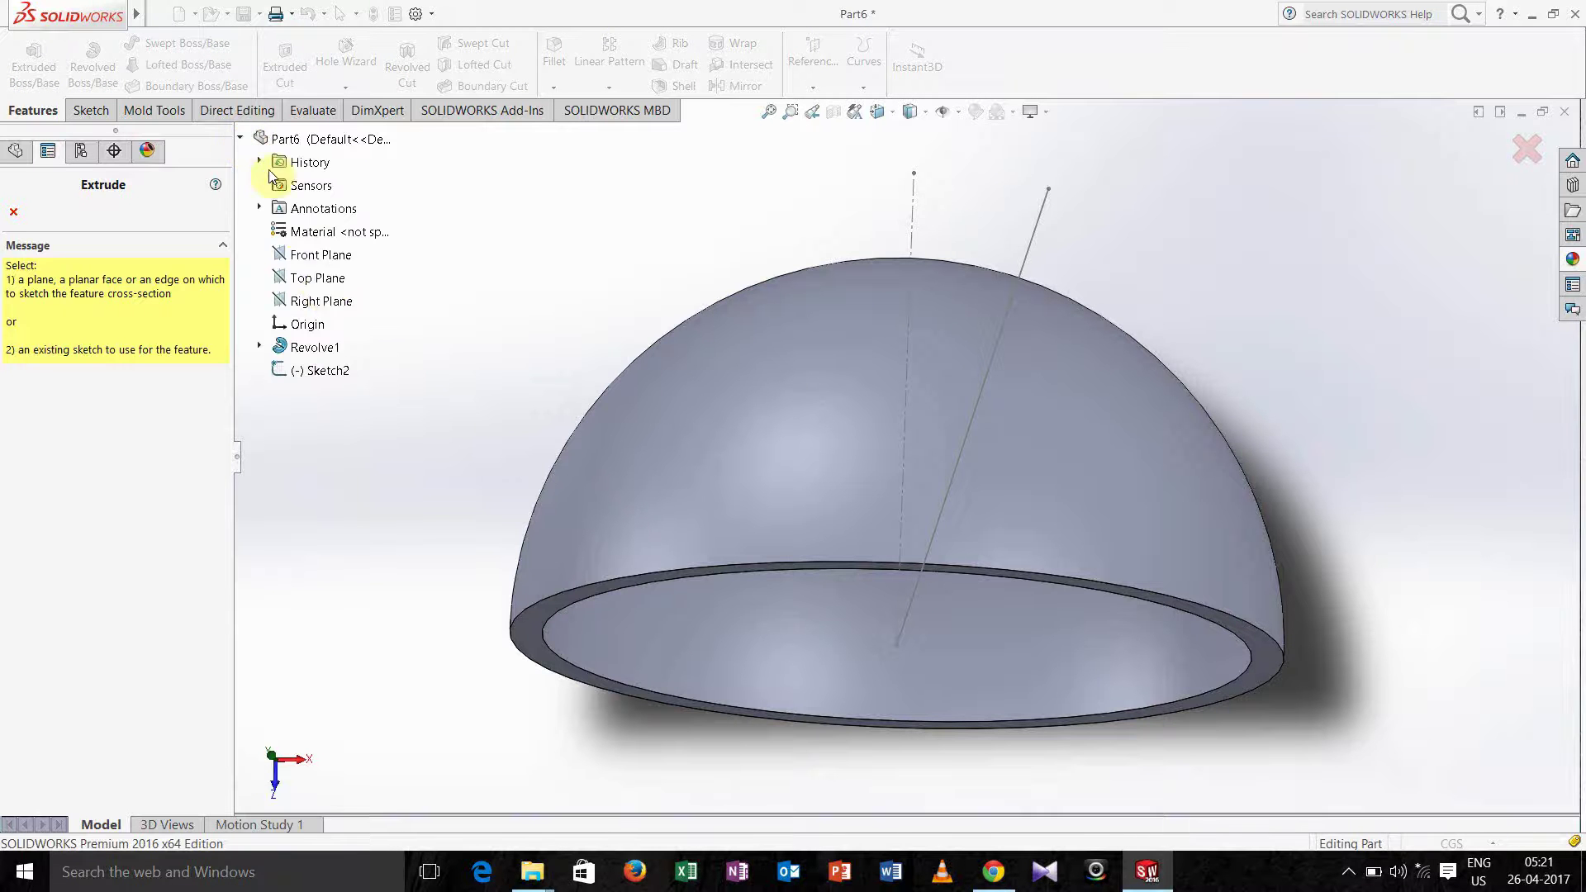
left_click(320, 282)
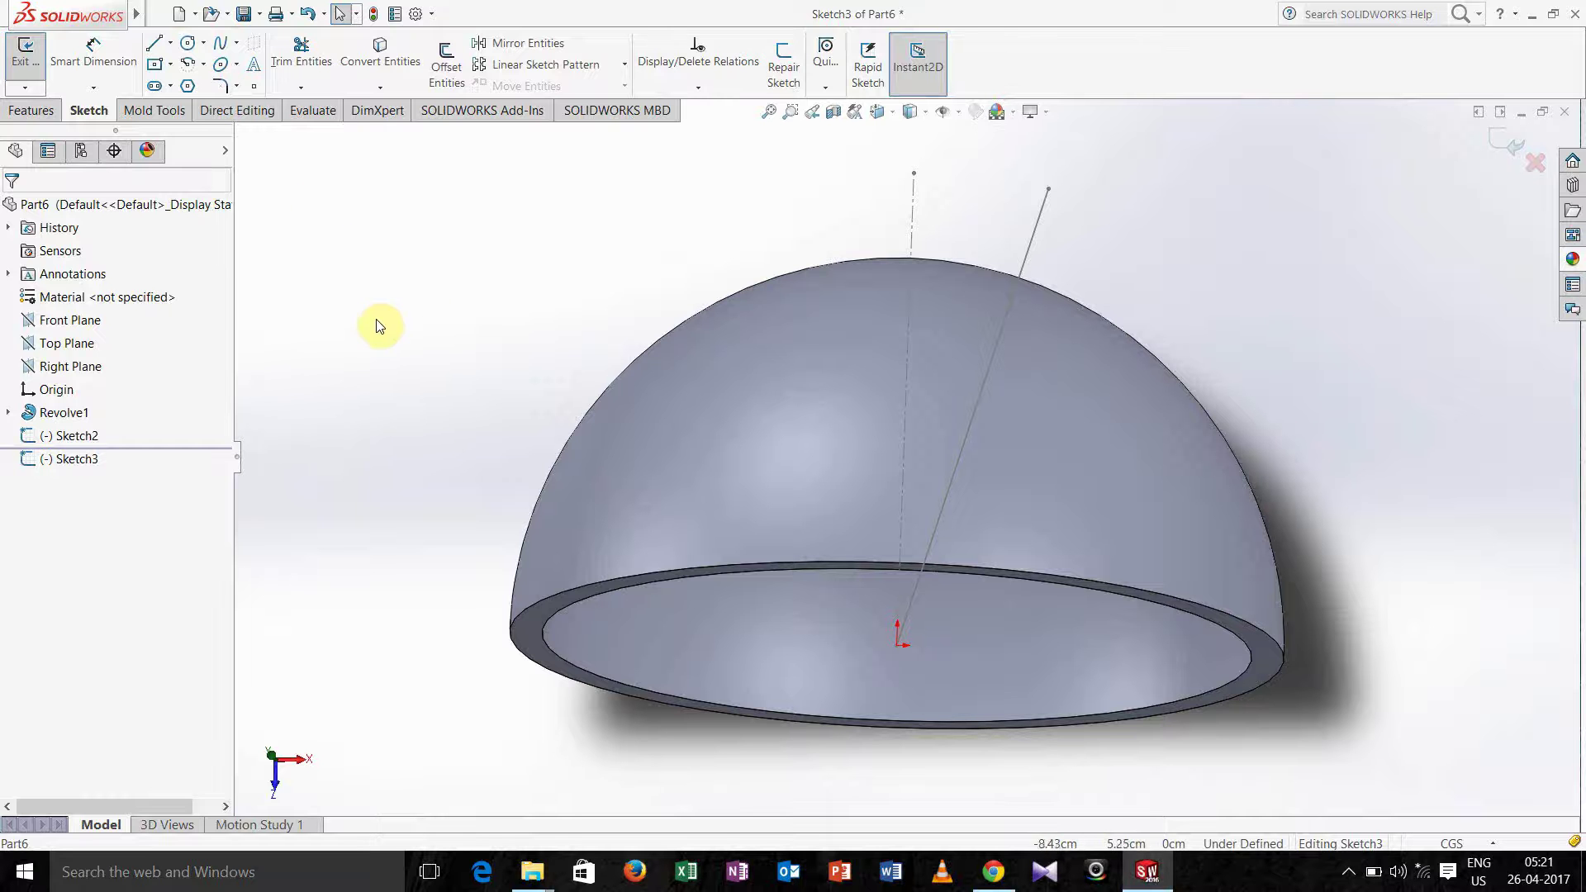
left_click(33, 110)
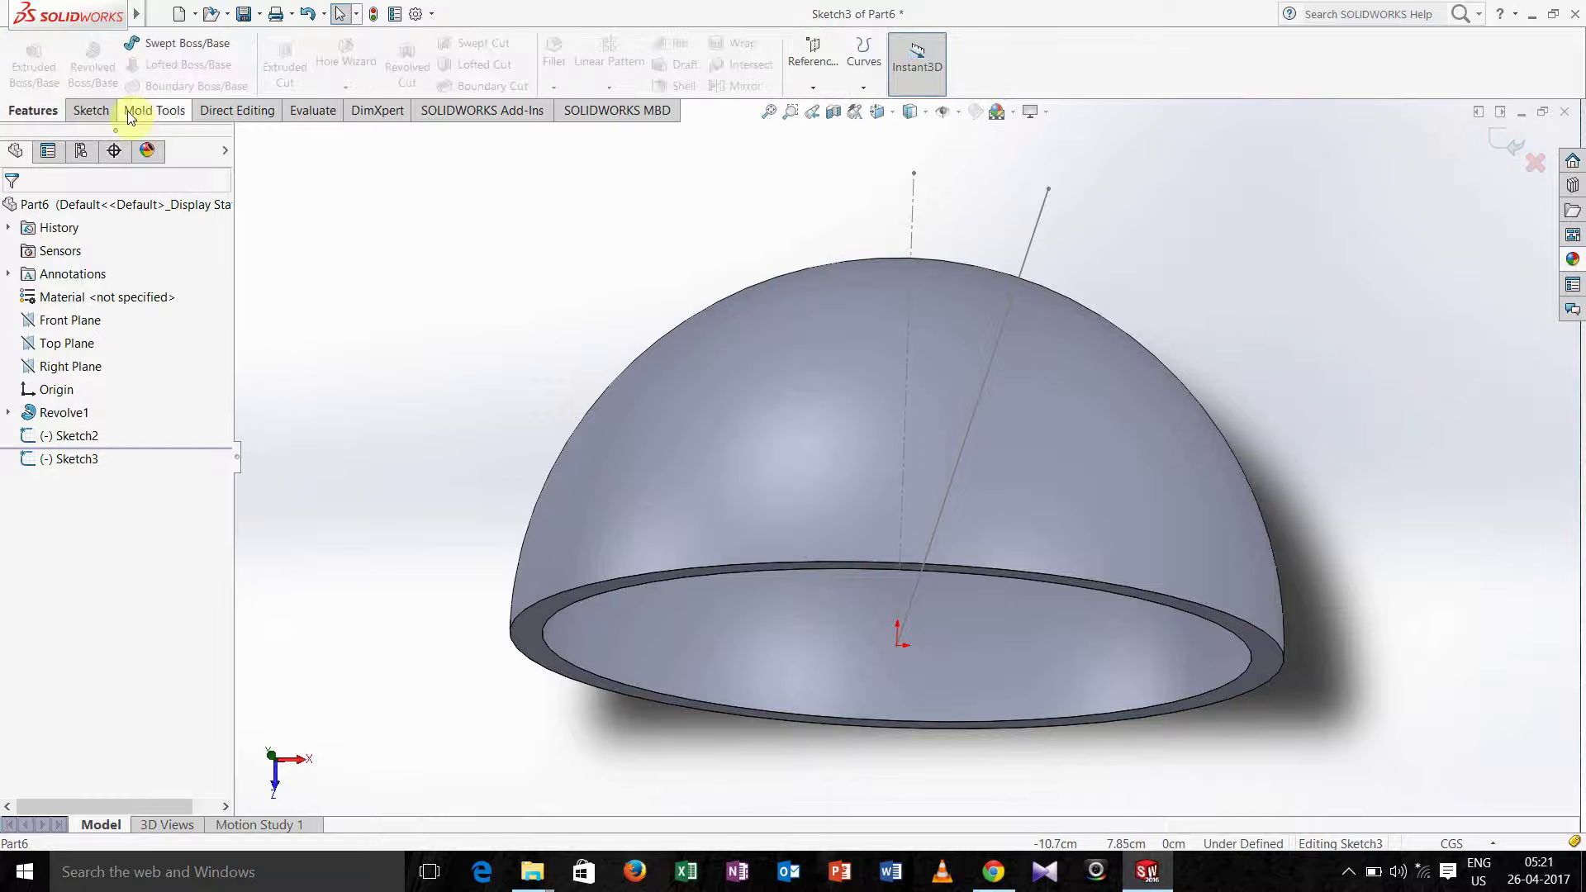
left_click(1522, 159)
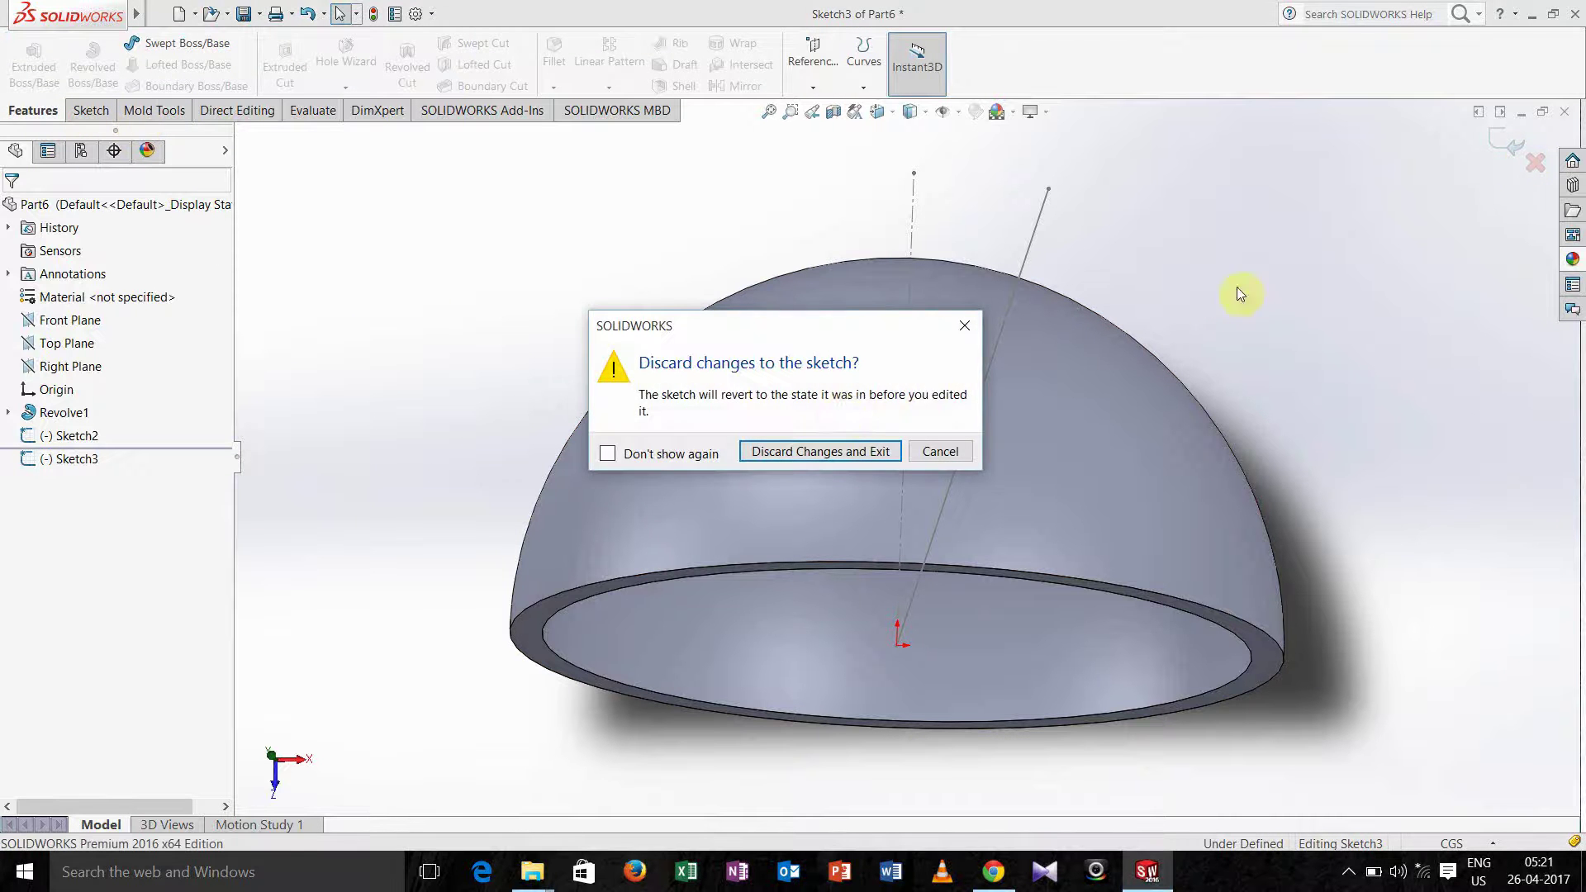
left_click(828, 453)
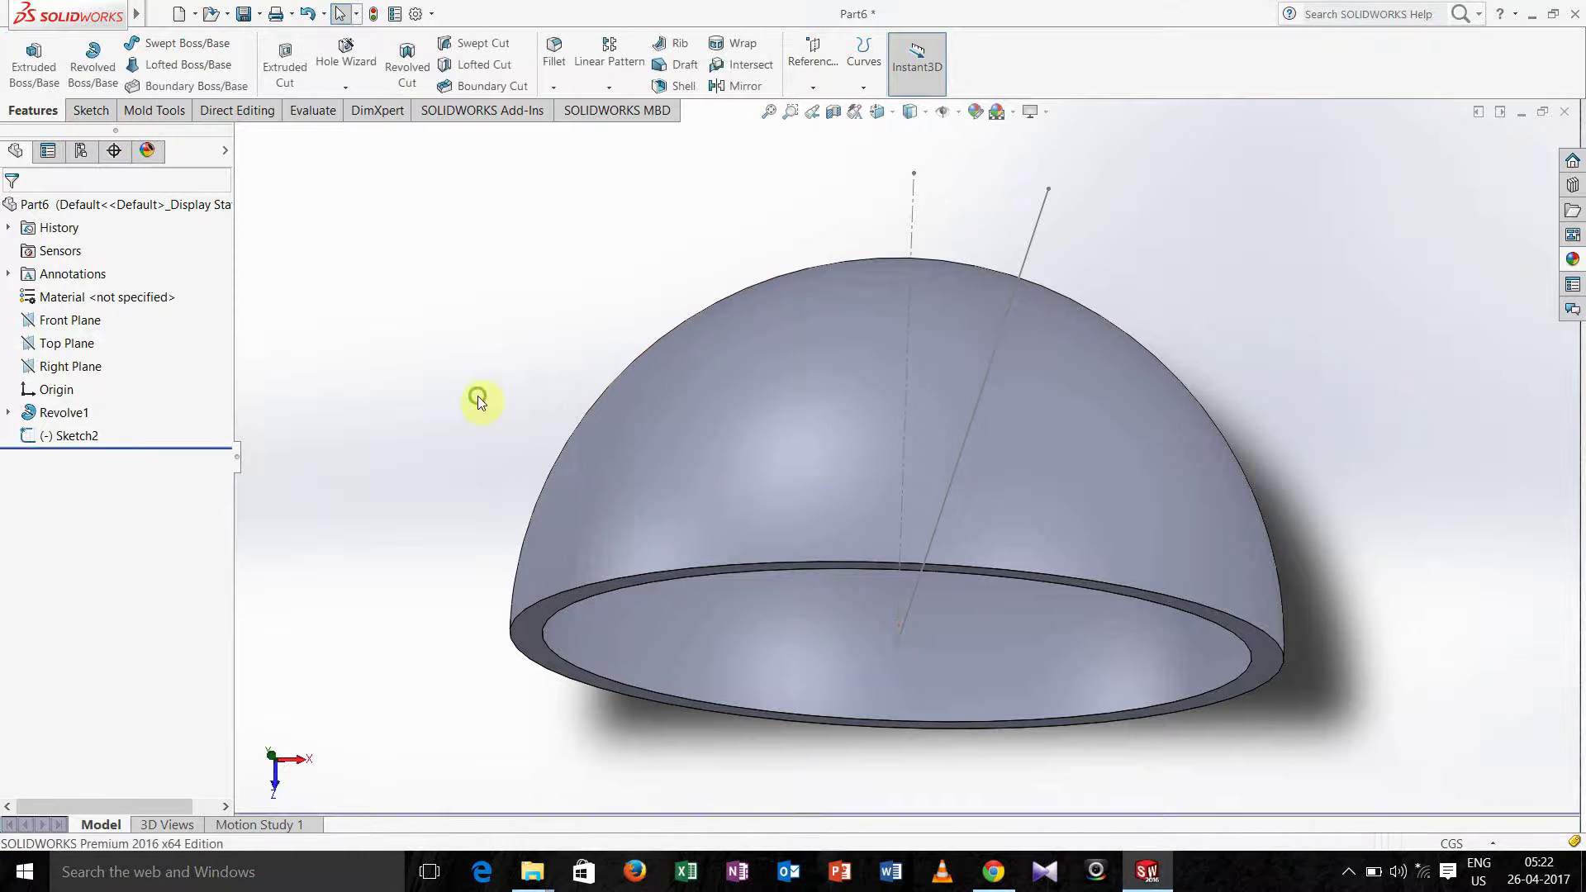
middle_click_drag(478, 364, 474, 414)
scroll(474, 414, "up", 3)
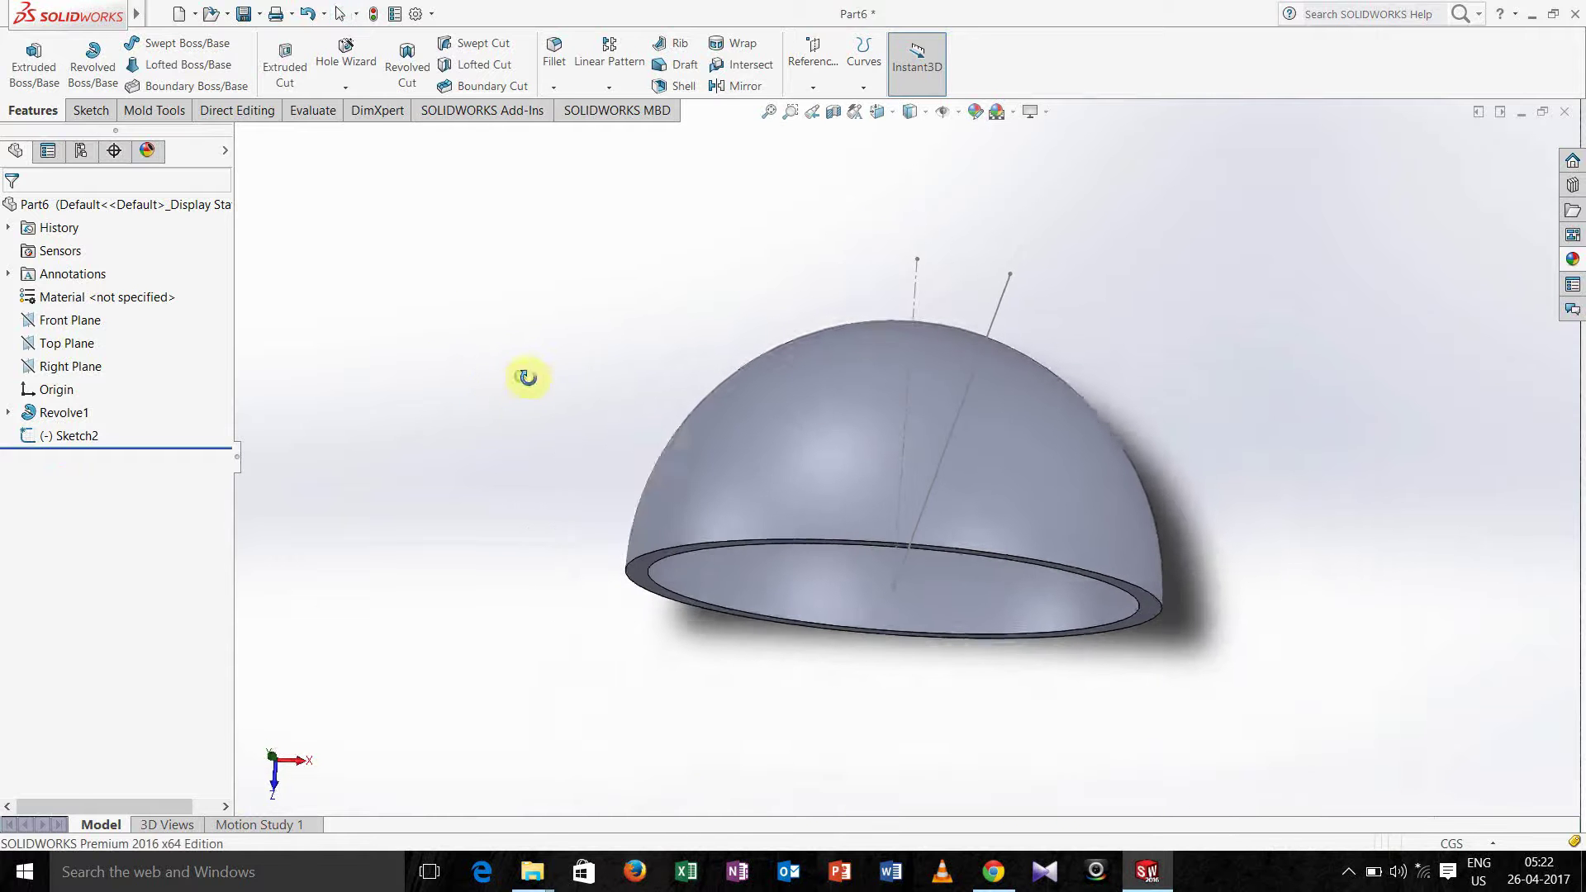
Extrude-cut Sketch2's angled line as a 9.00cm thin feature, Mid Plane 17.00cm deep
left_click(288, 74)
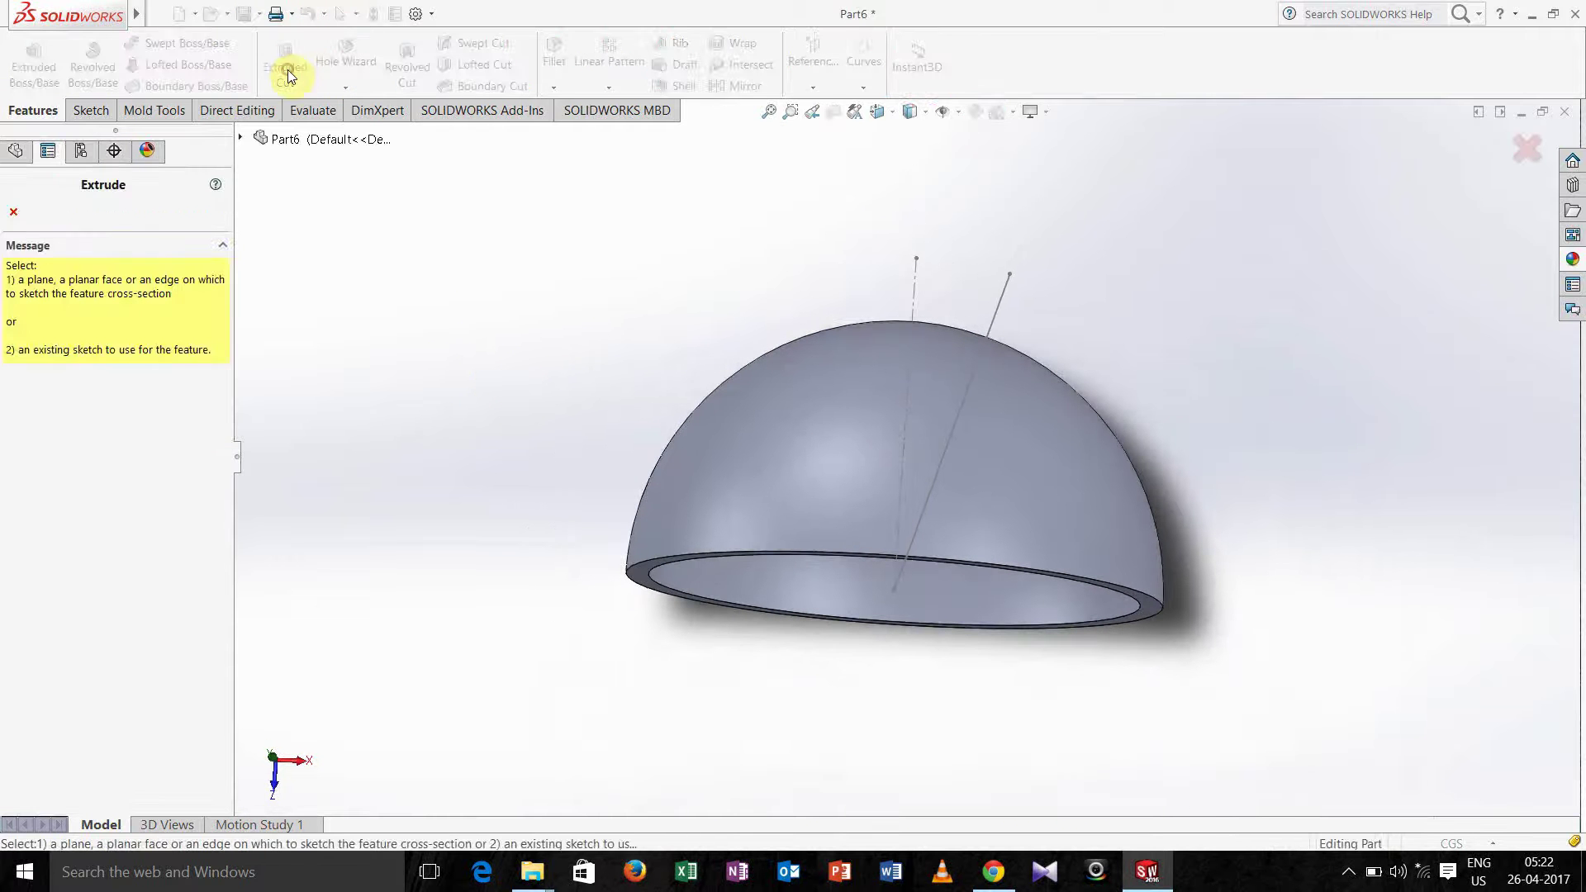
left_click(917, 297)
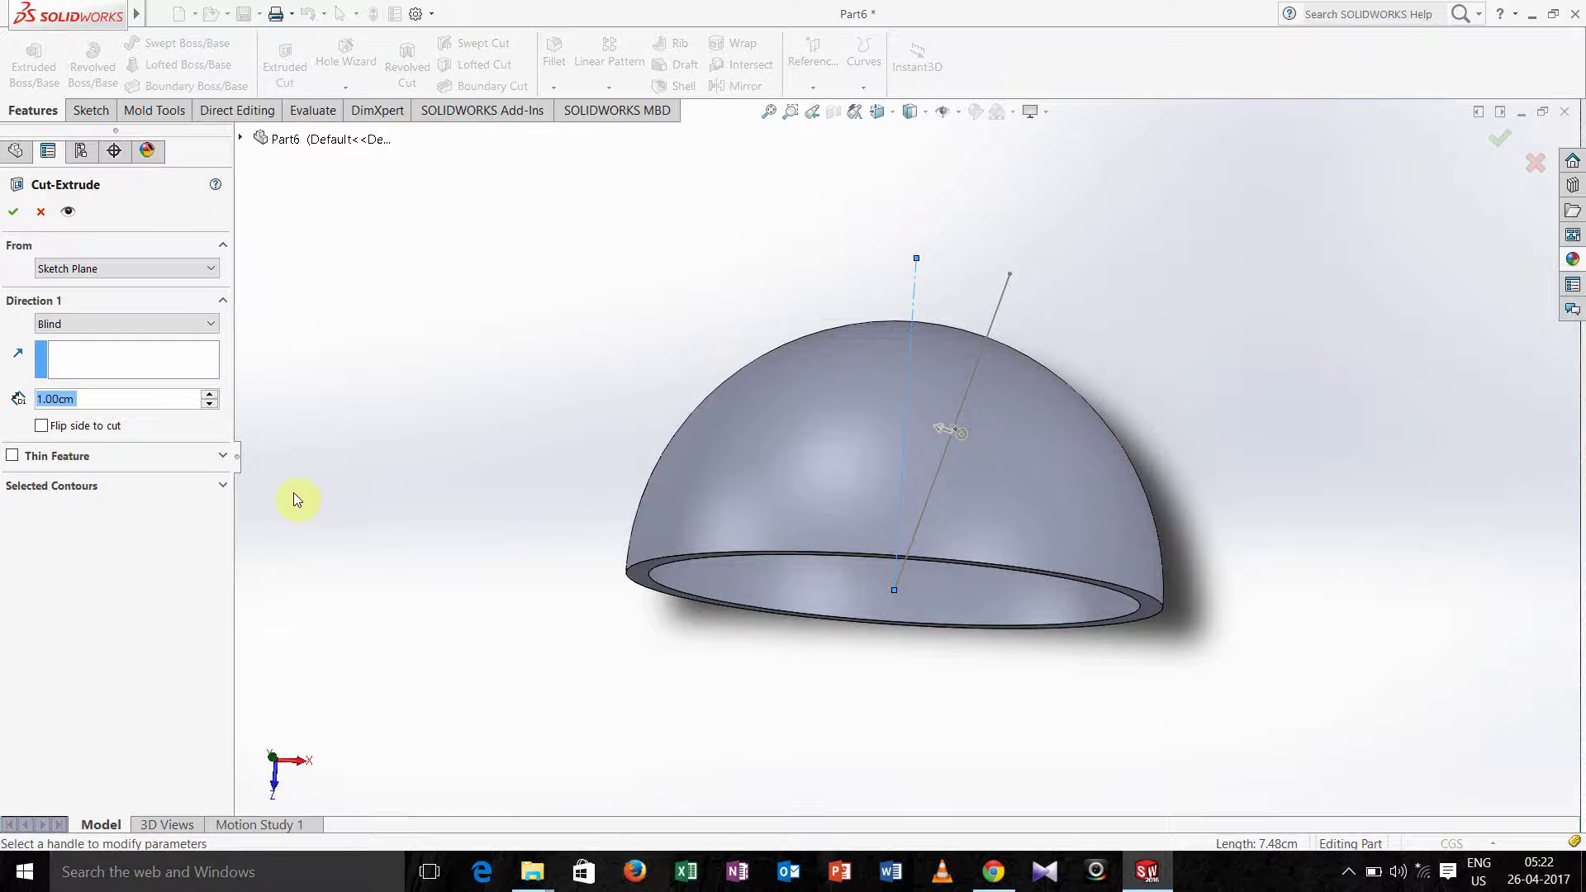
left_click(12, 456)
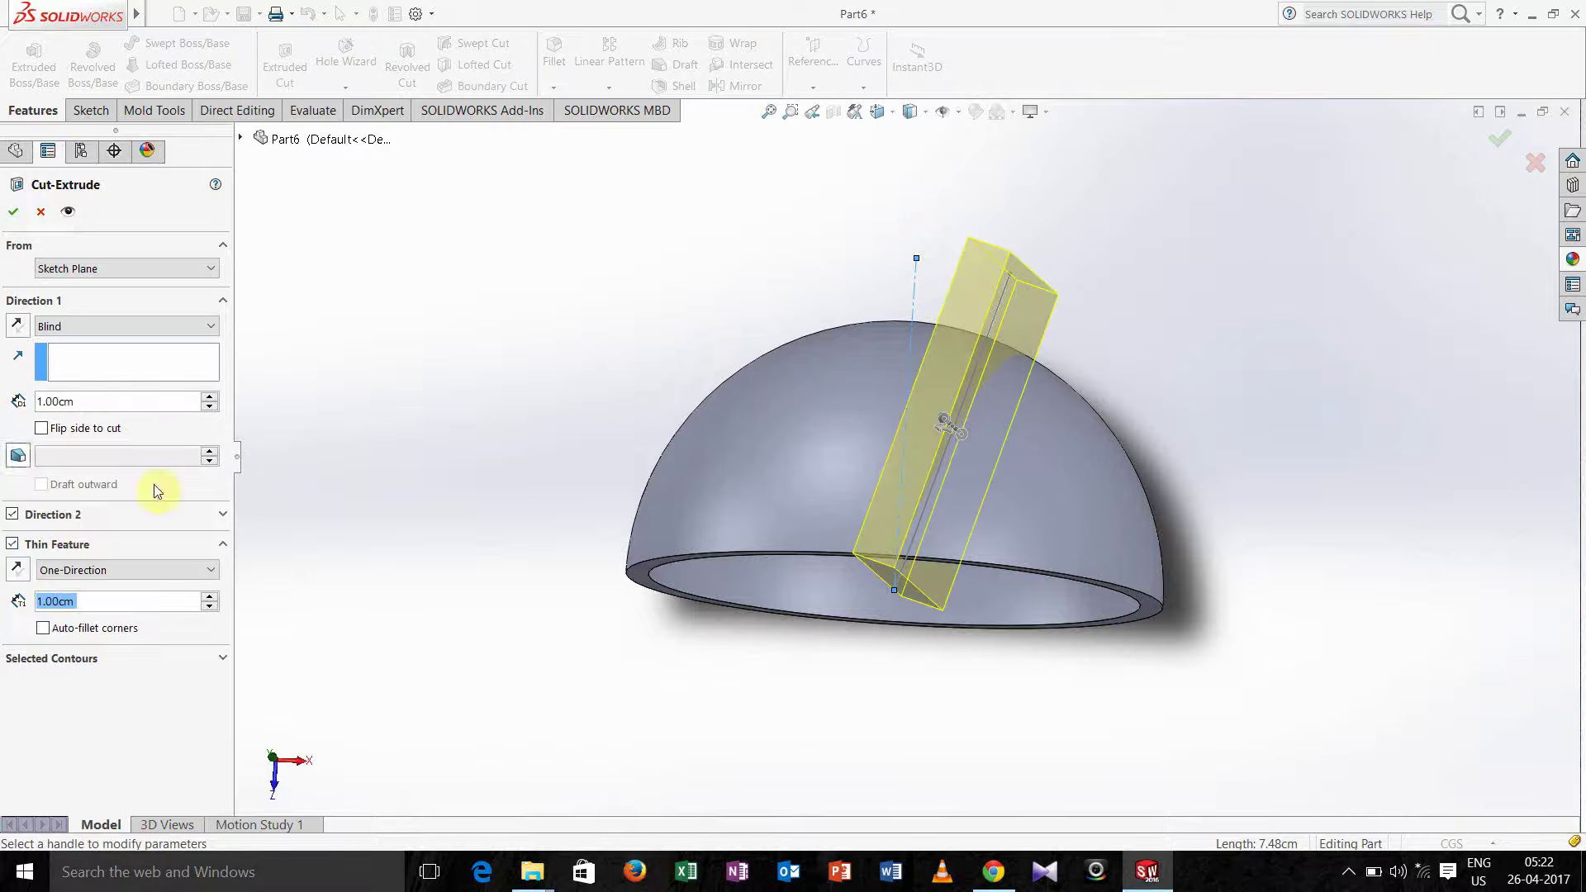
left_click(212, 596)
middle_click_drag(406, 619, 368, 451)
left_click(161, 327)
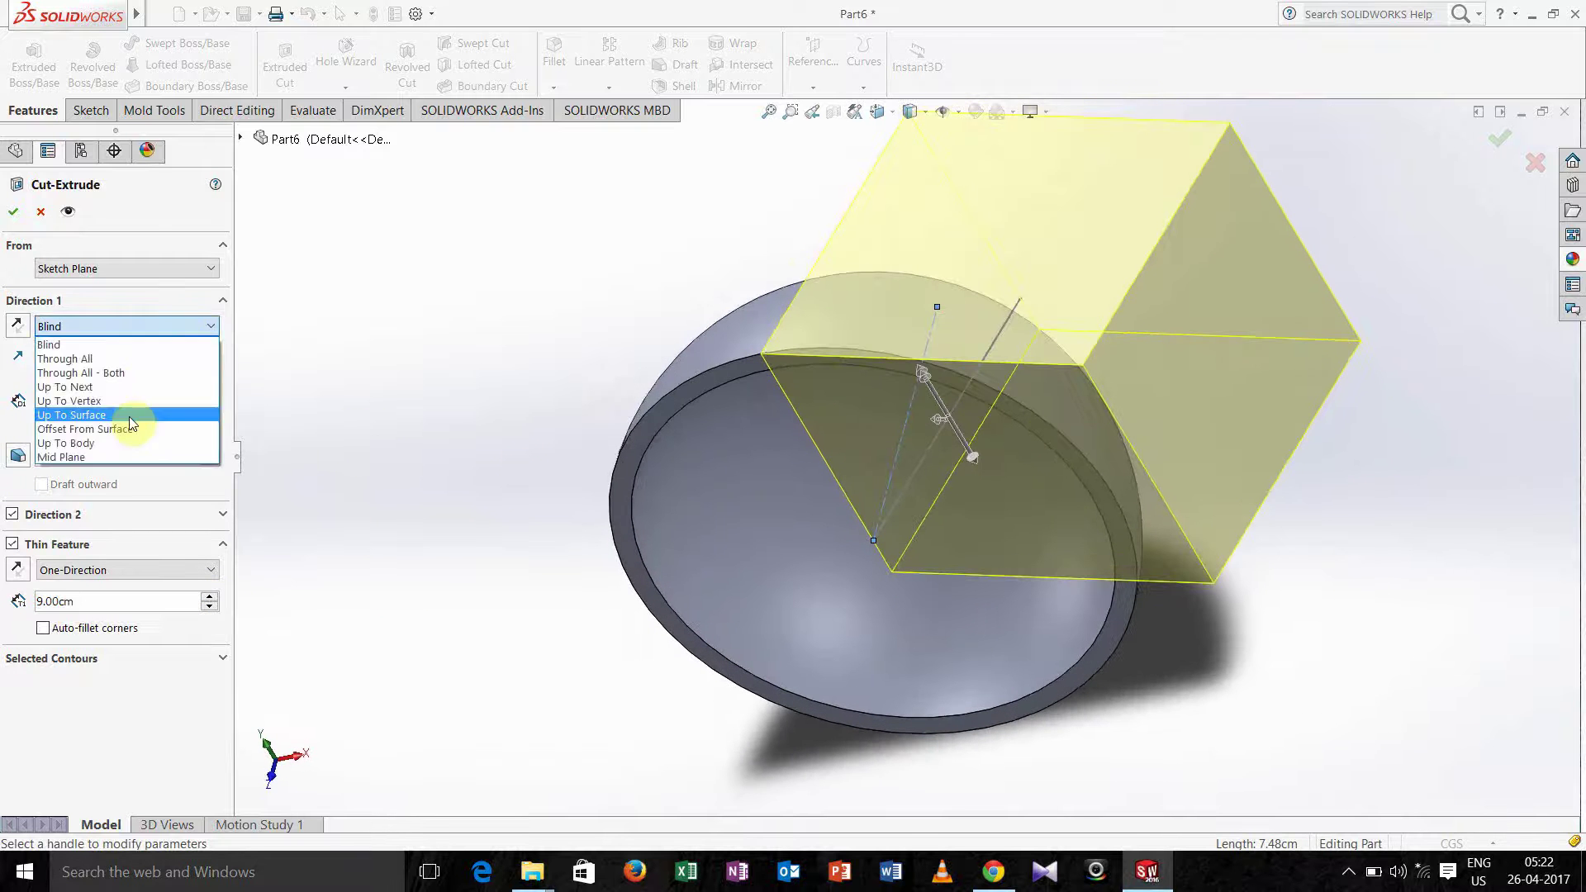
left_click(114, 457)
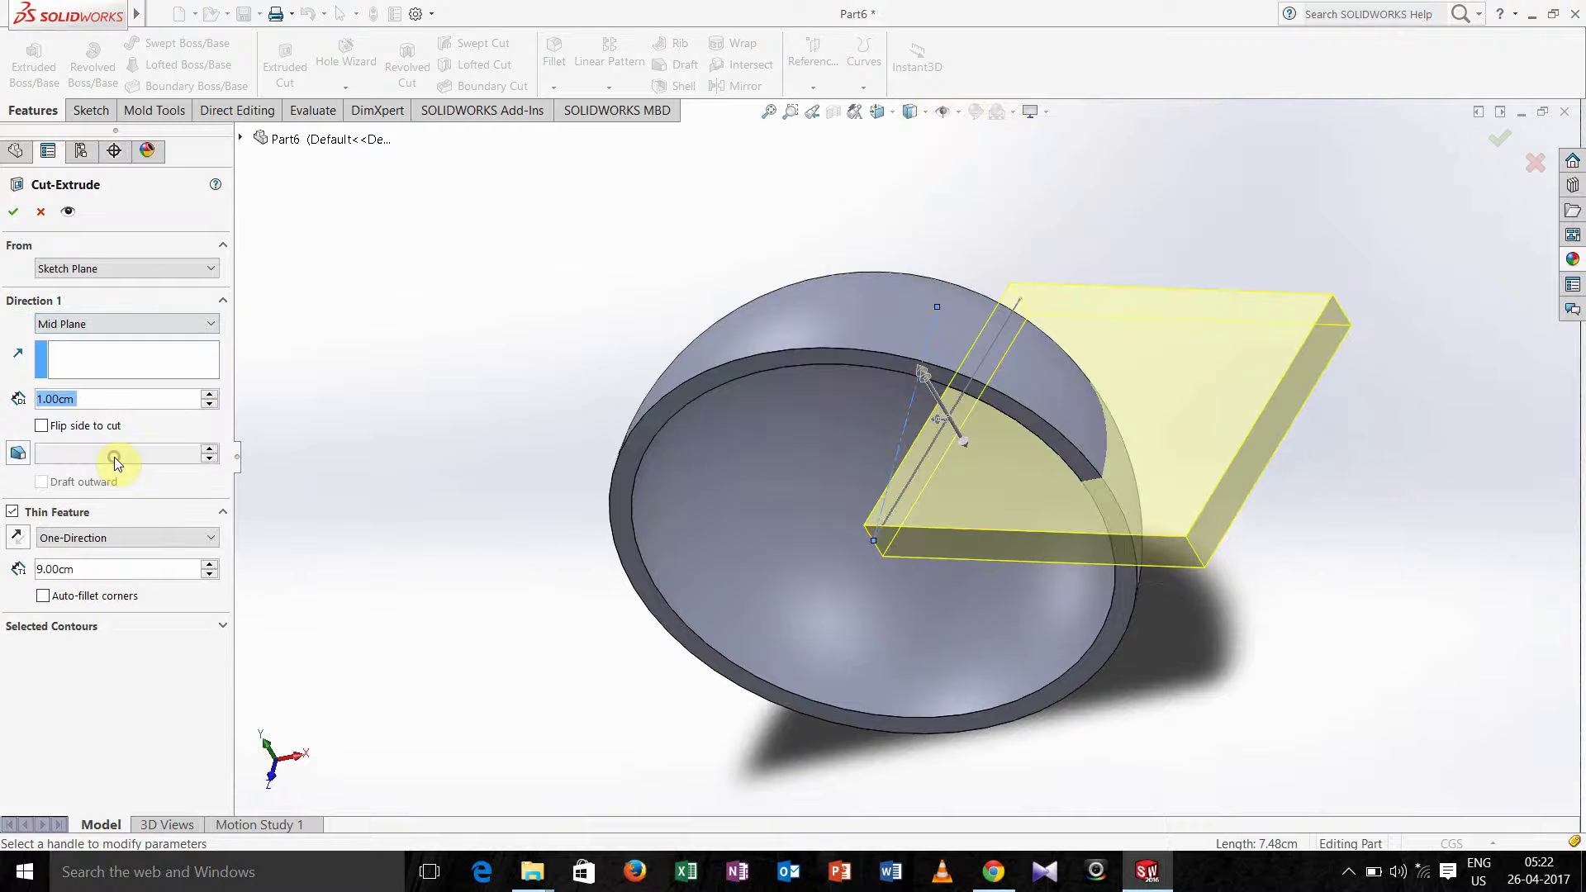
left_click(210, 397)
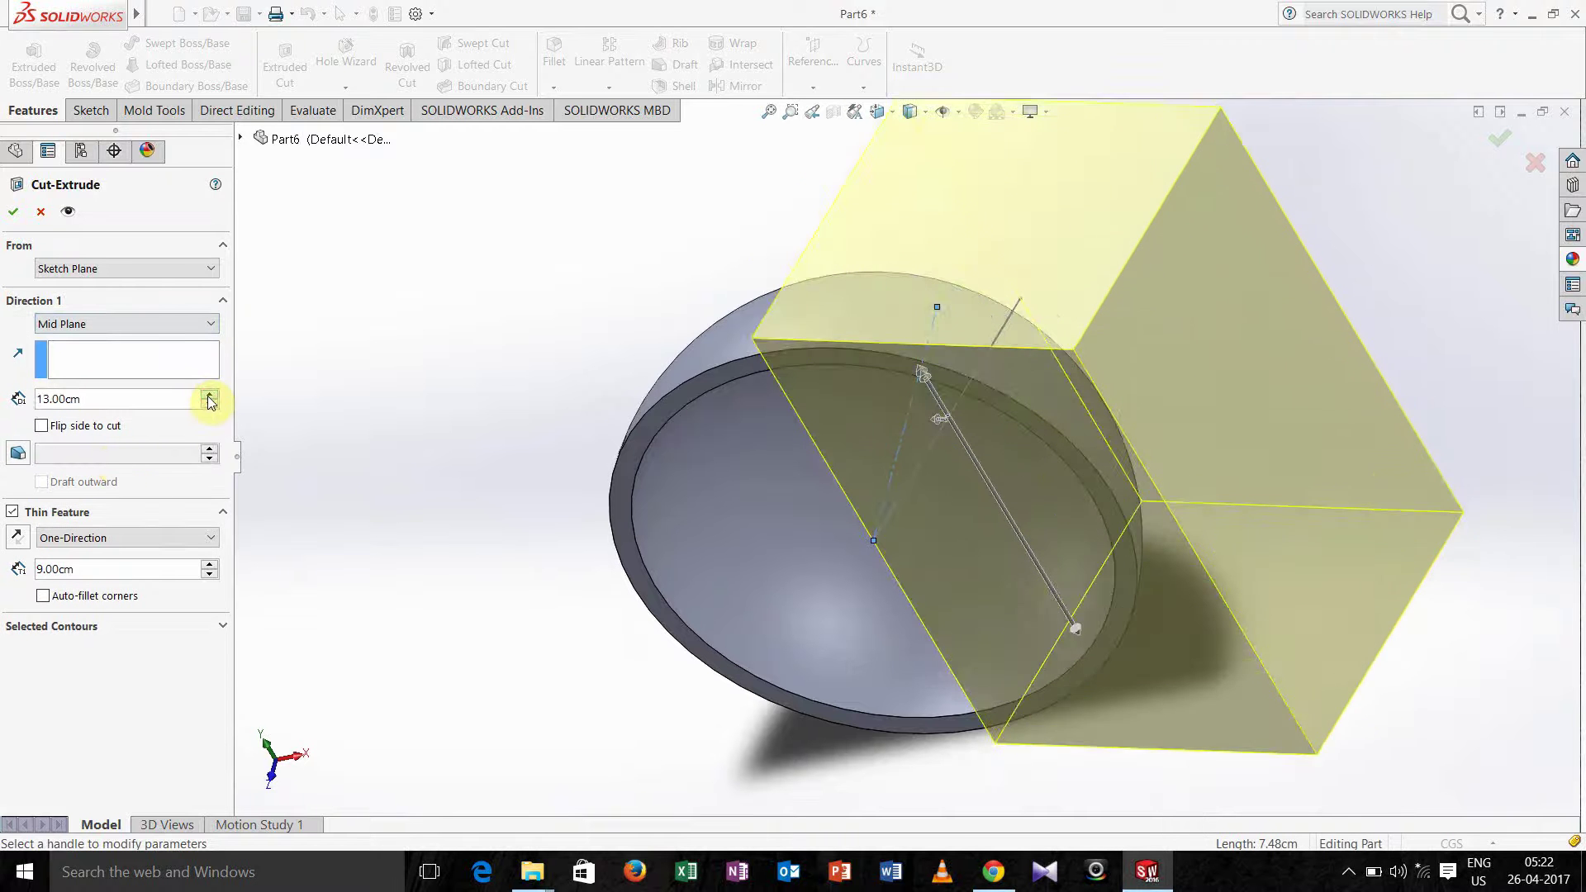
left_click(210, 398)
left_click(13, 212)
middle_click_drag(393, 414, 507, 372)
Create reference axis Axis1 from the Top Plane and Right Plane intersection
left_click(600, 465)
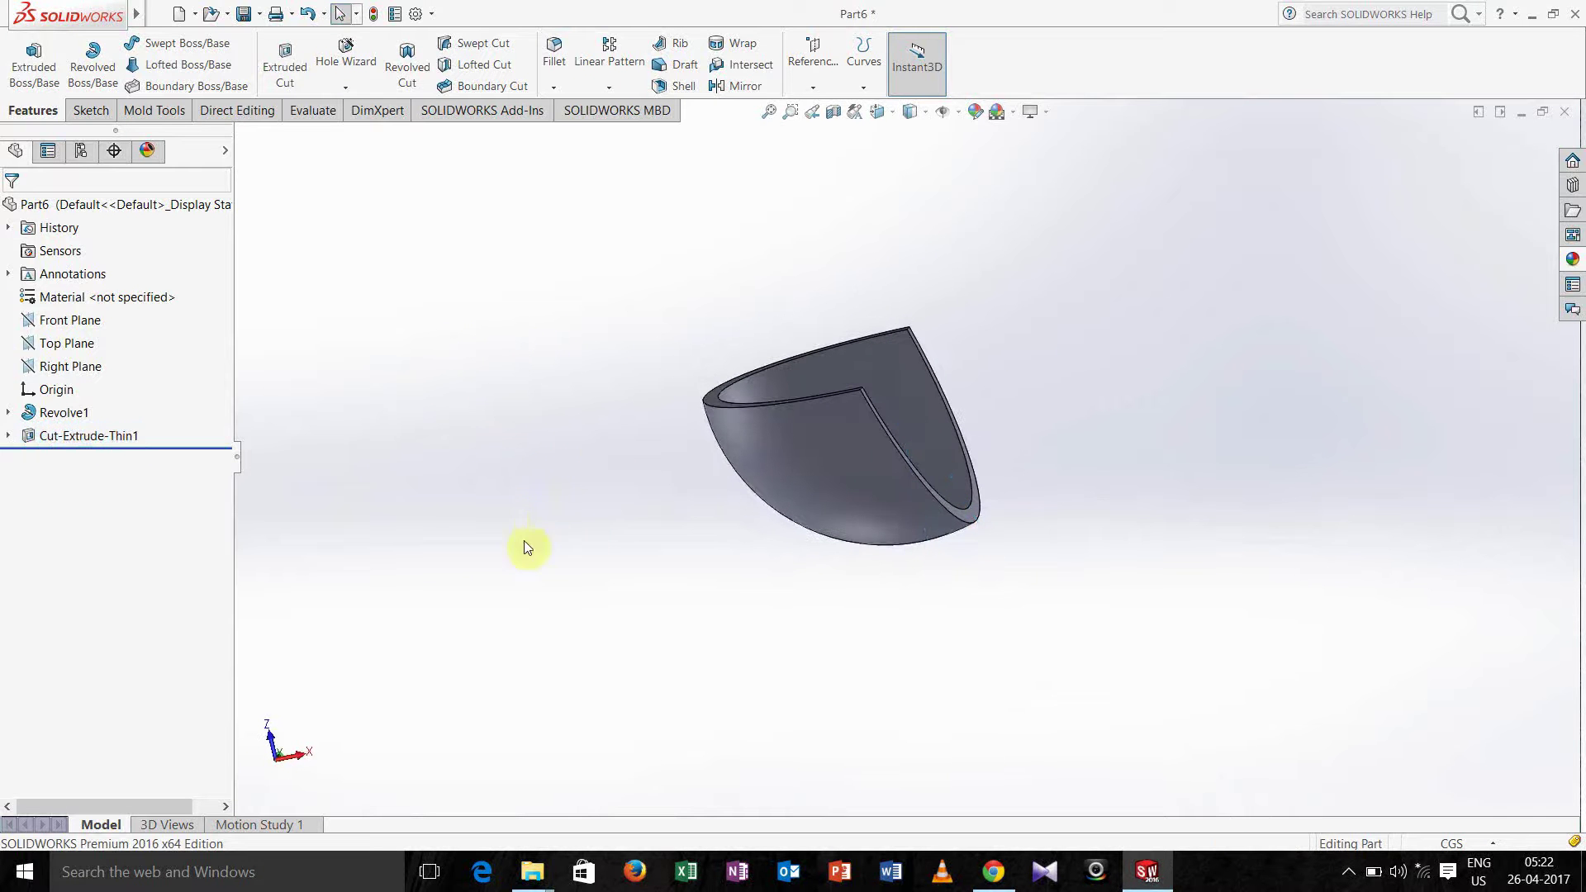
mouse_move(531, 531)
middle_mouse_down()
mouse_move(481, 449)
mouse_move(531, 527)
mouse_move(506, 538)
mouse_move(536, 564)
middle_mouse_up()
middle_click_drag(640, 391, 595, 456)
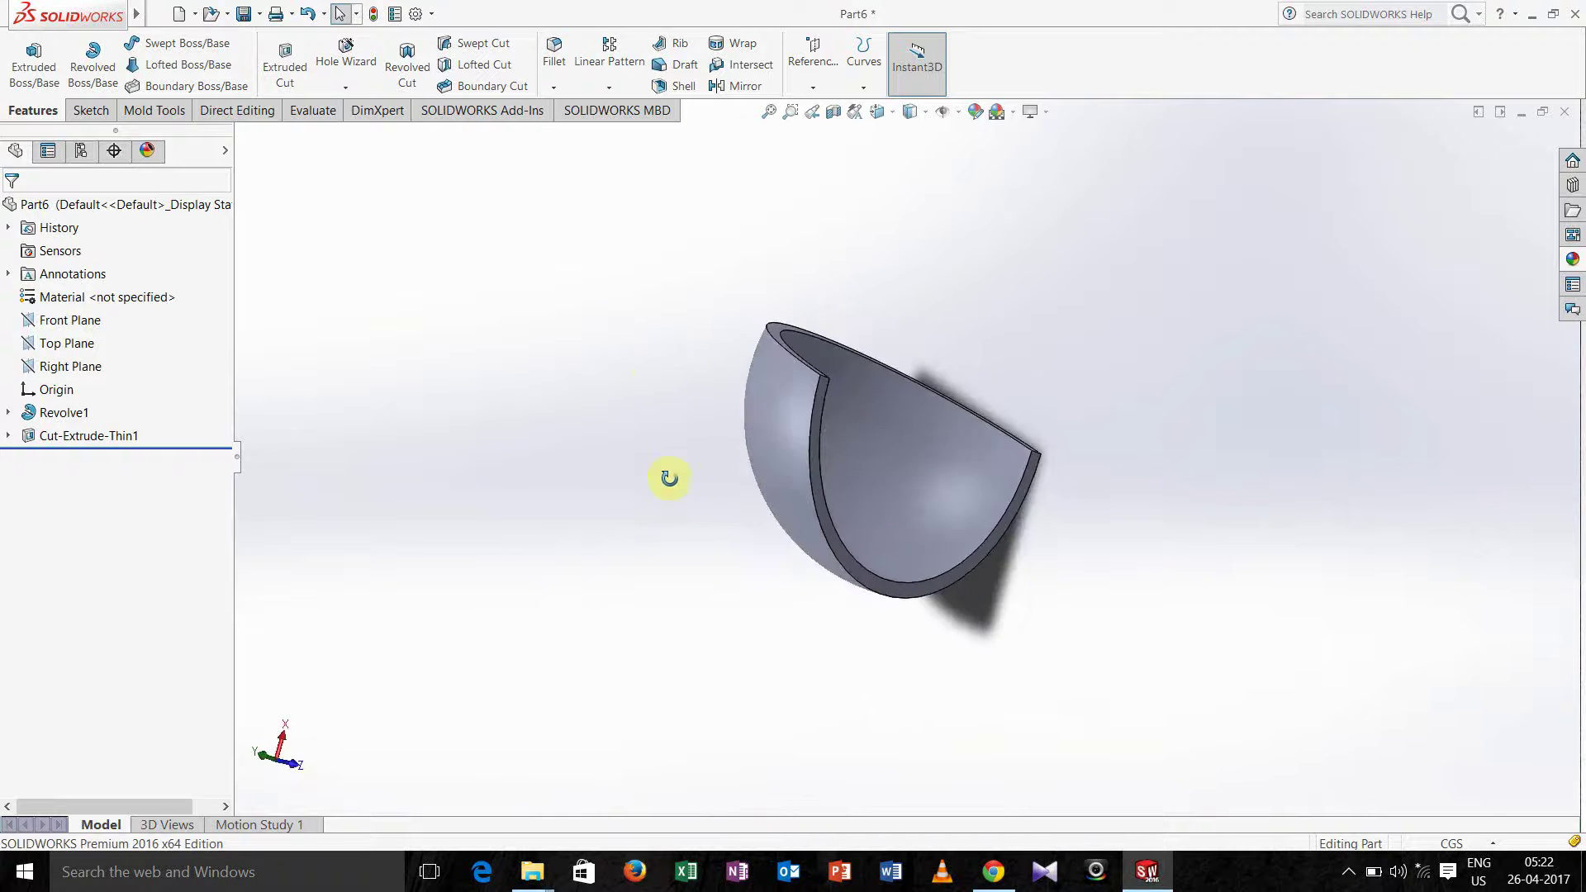
middle_click_drag(669, 477, 665, 523)
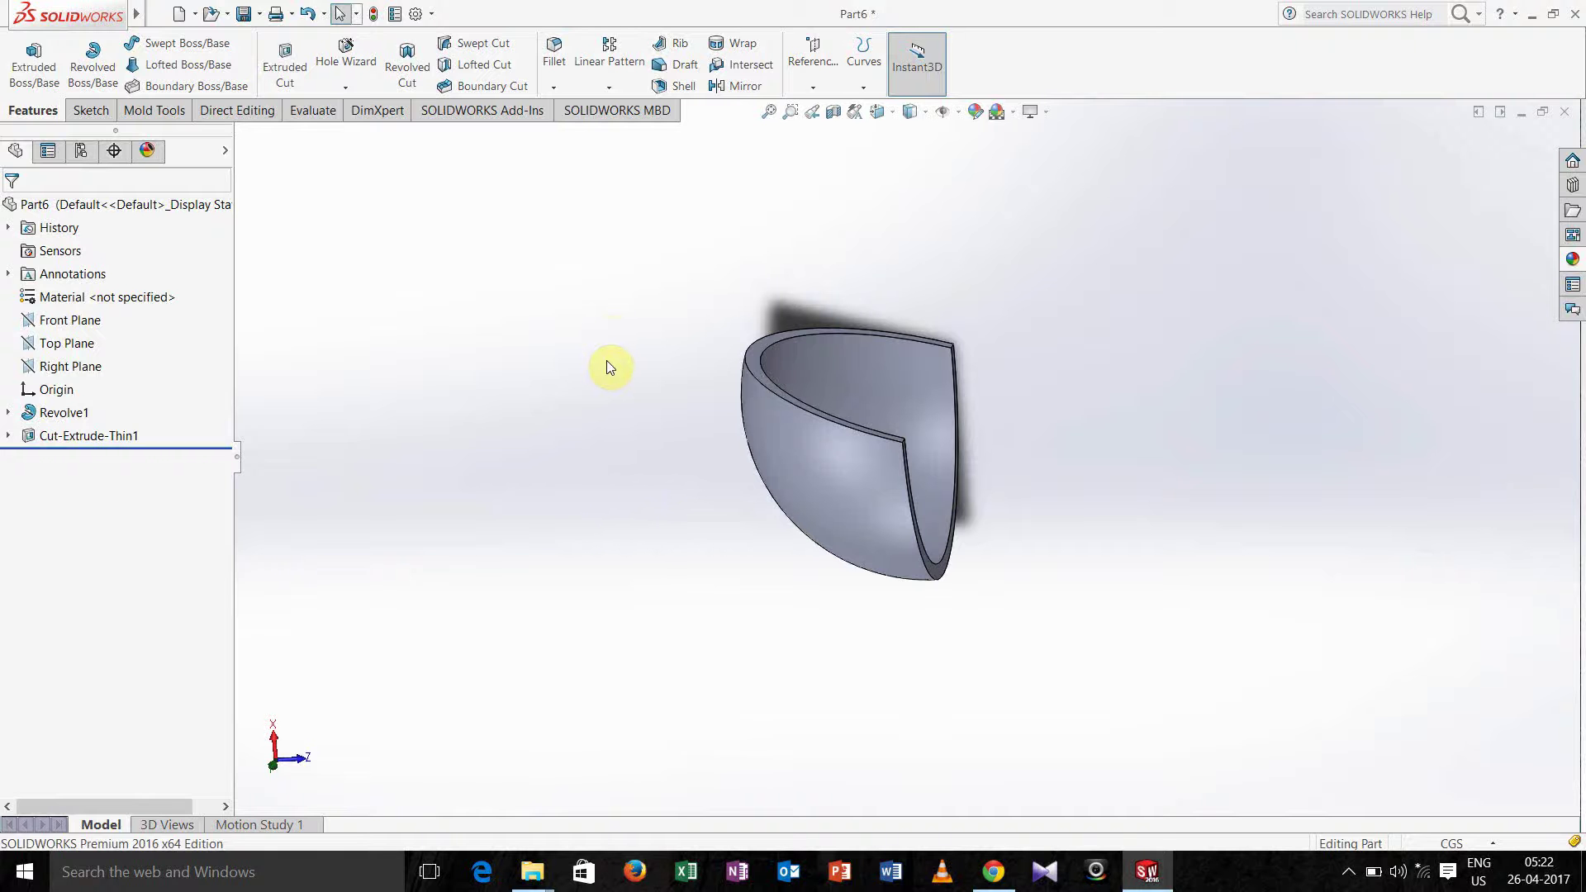
left_click(807, 83)
left_click(811, 127)
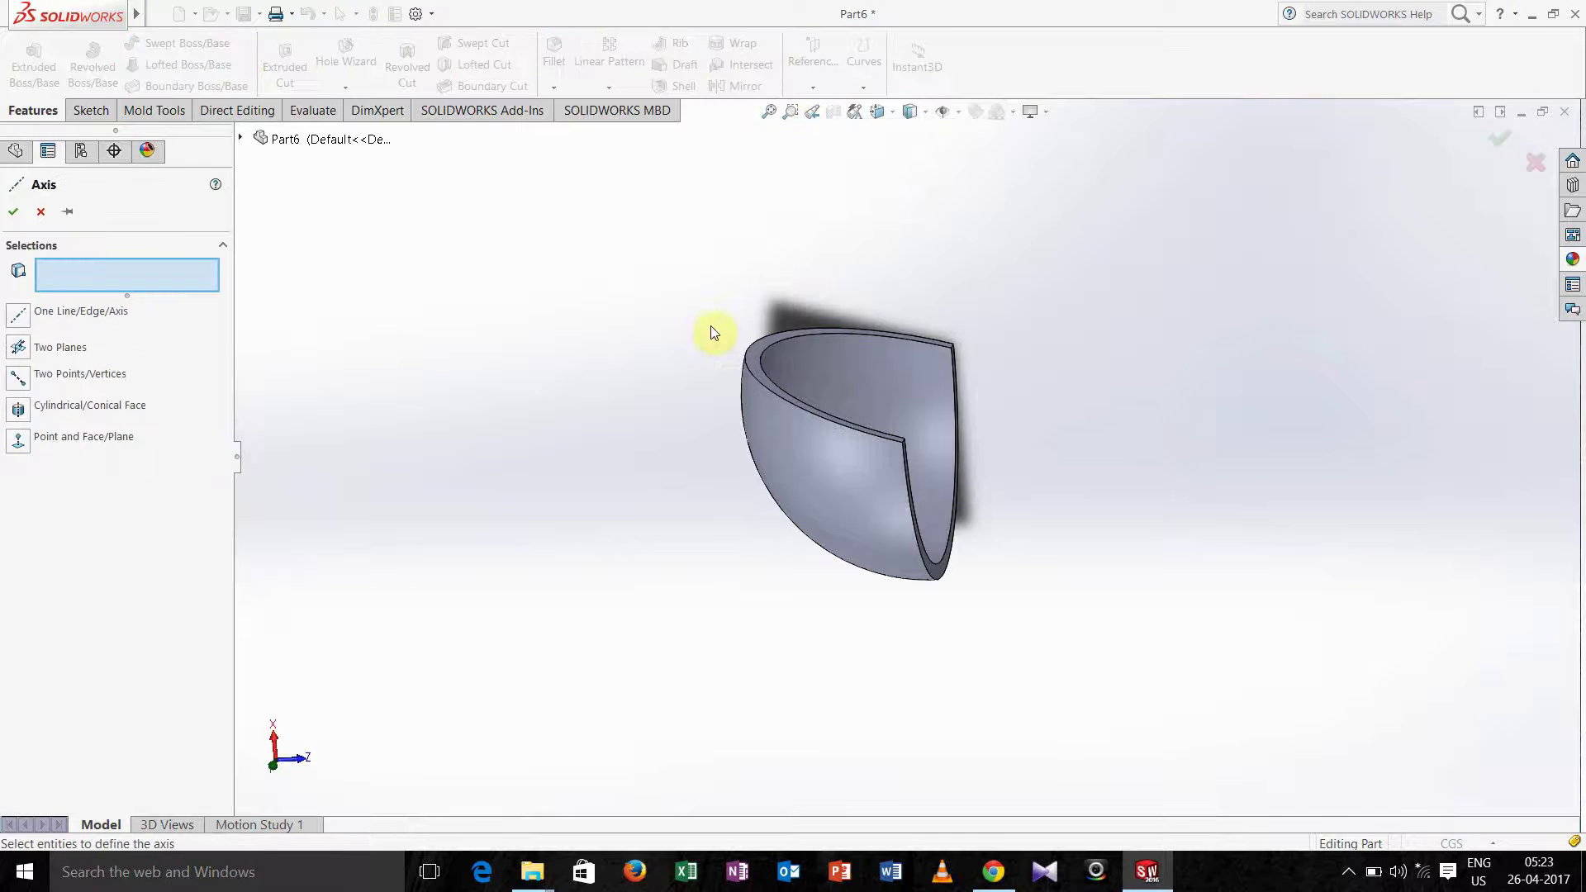
left_click(240, 138)
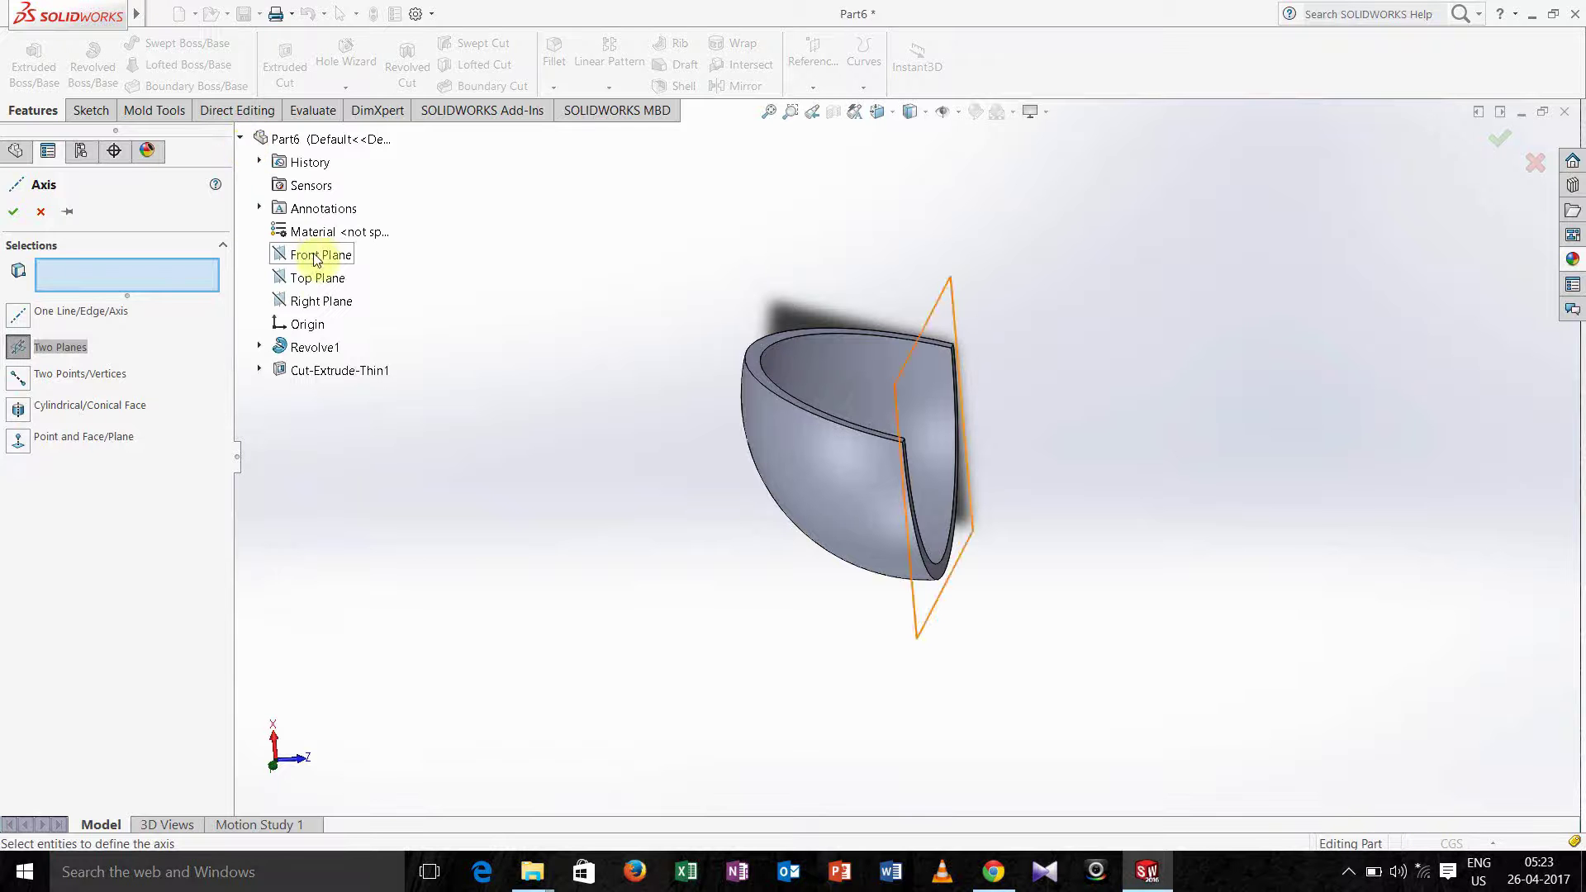
left_click(318, 281)
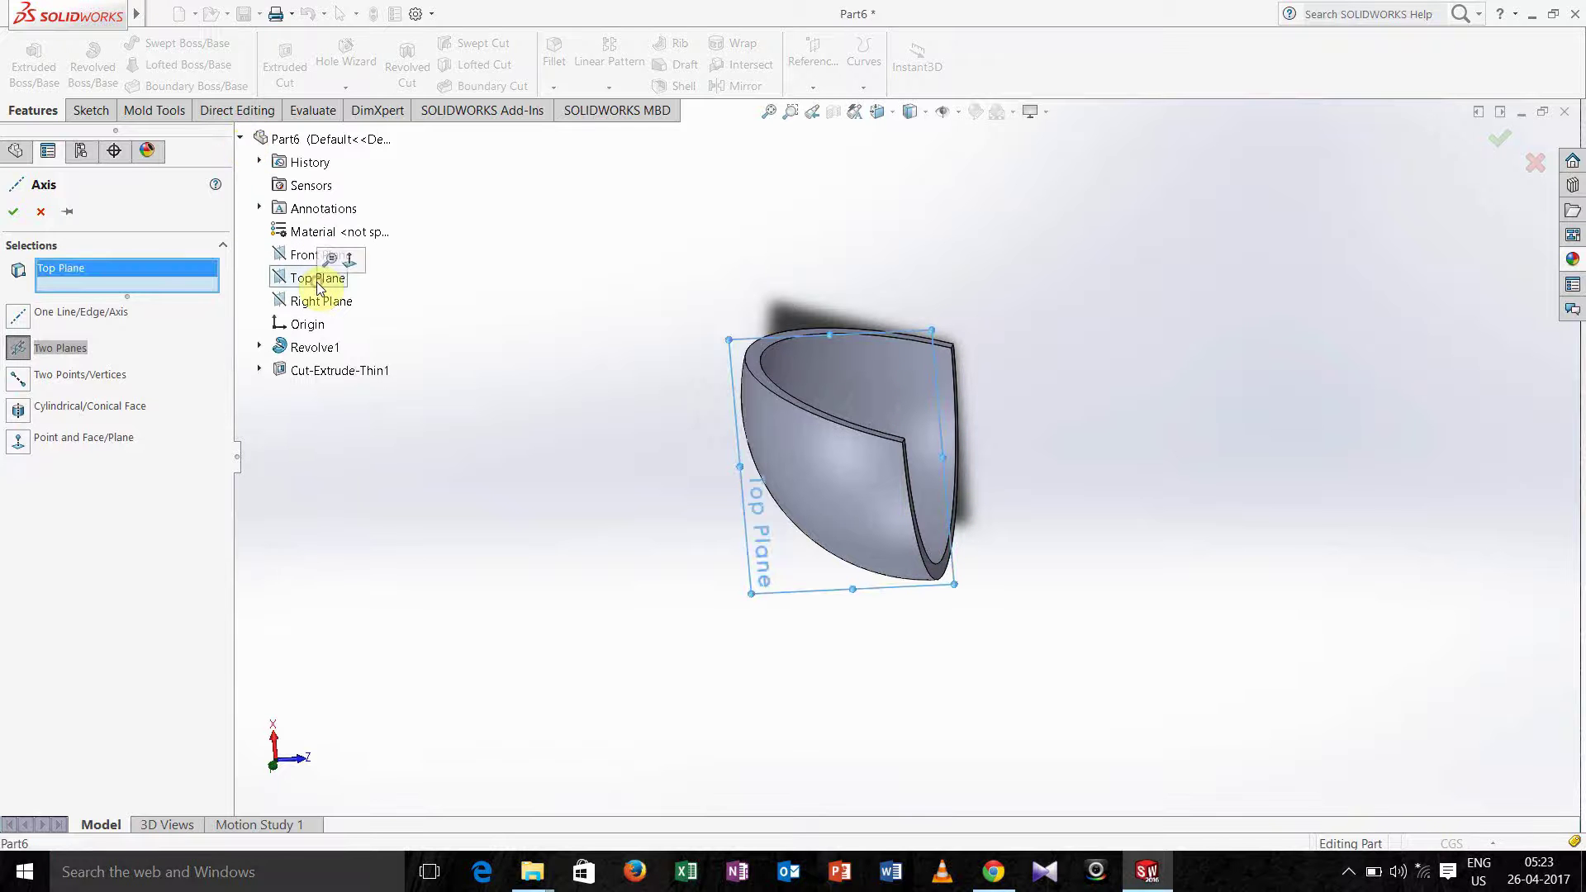
left_click(320, 302)
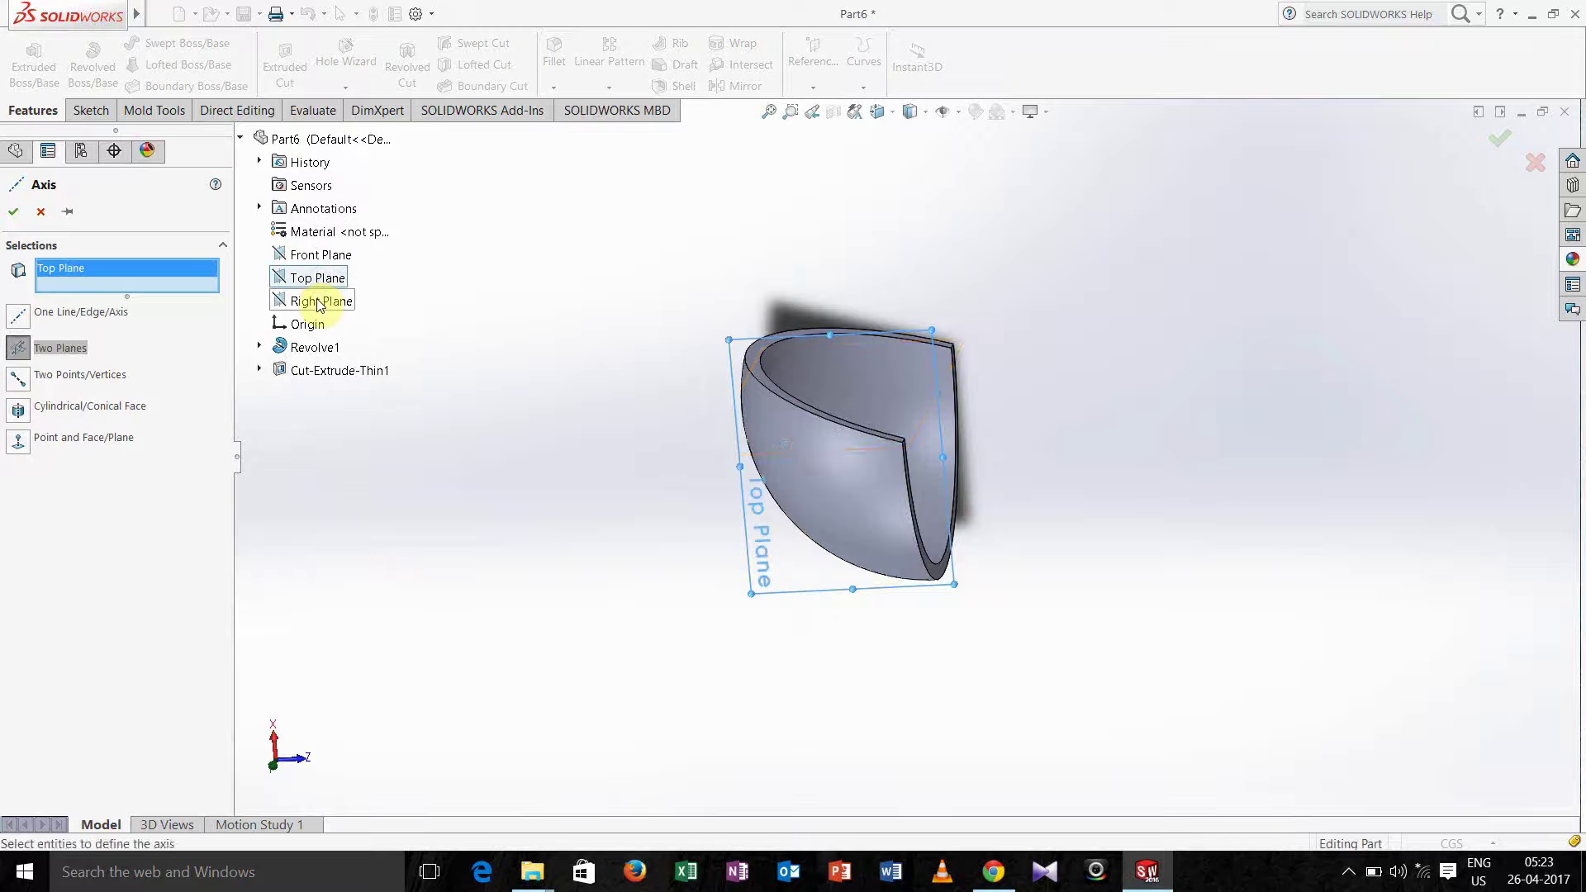
left_click(13, 212)
middle_click_drag(652, 311, 687, 306)
mouse_move(525, 381)
middle_mouse_down()
mouse_move(454, 403)
mouse_move(506, 364)
middle_mouse_up()
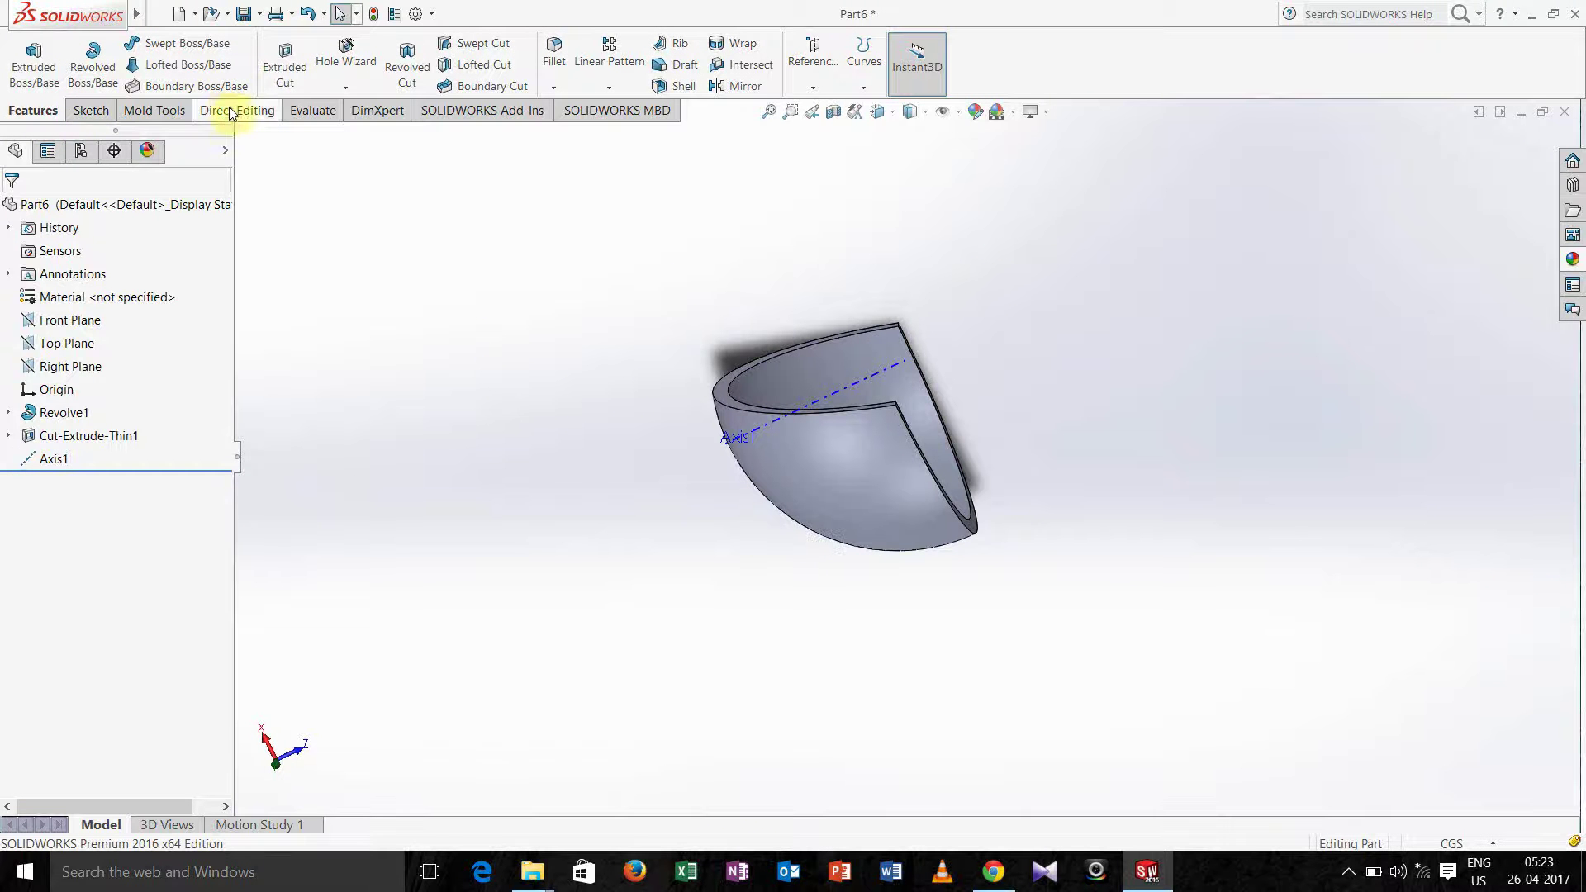
Circular-pattern Cut-Extrude-Thin1 around Axis1, 5 equal instances over 360°
left_click(610, 88)
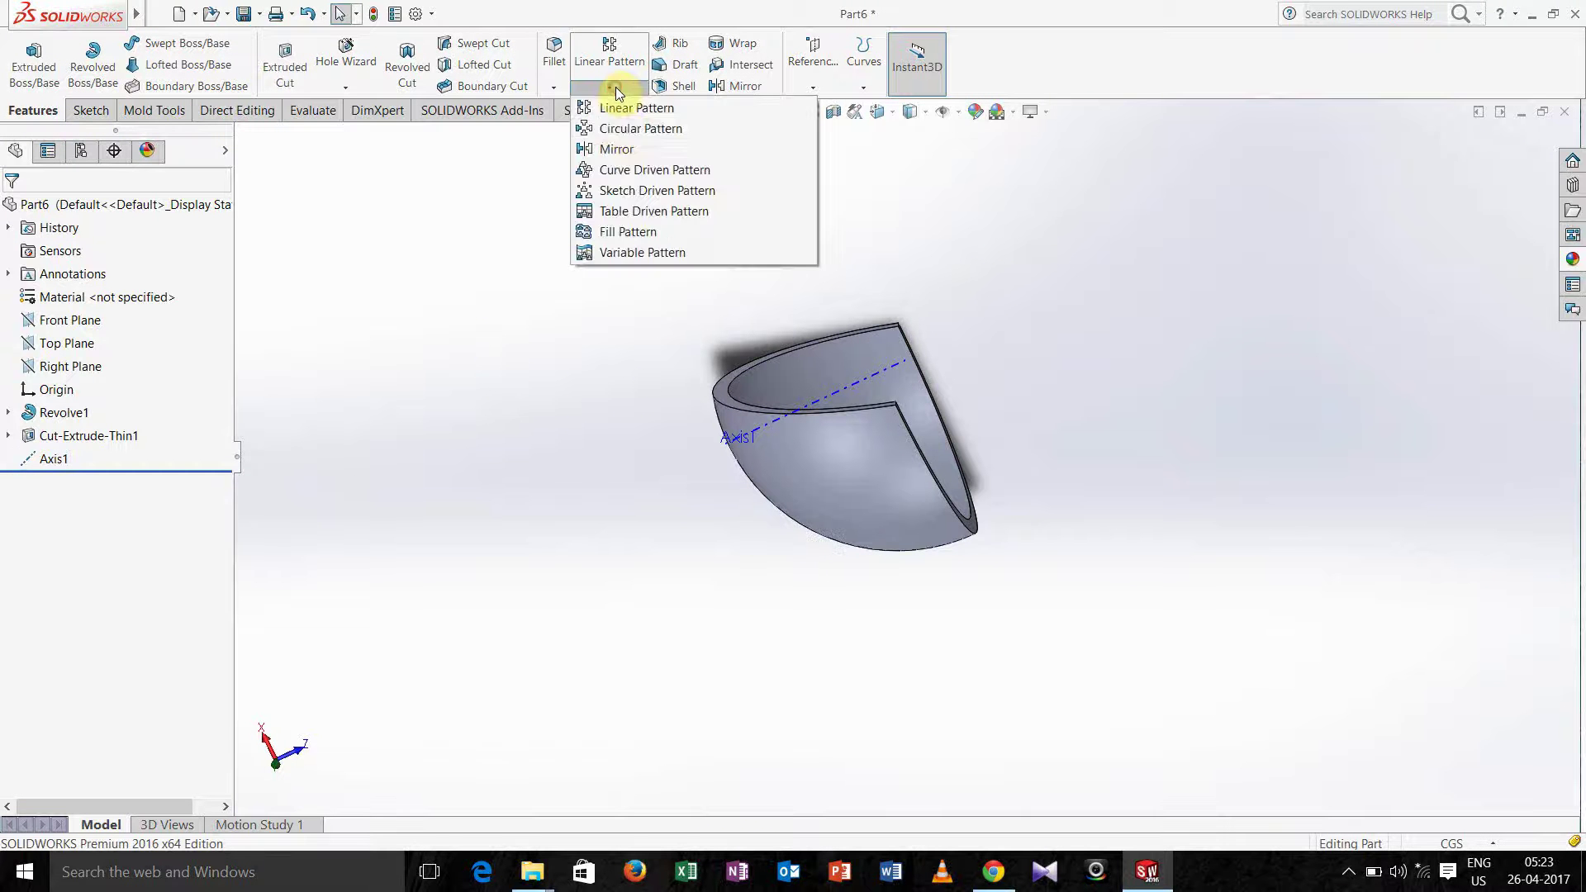
left_click(621, 133)
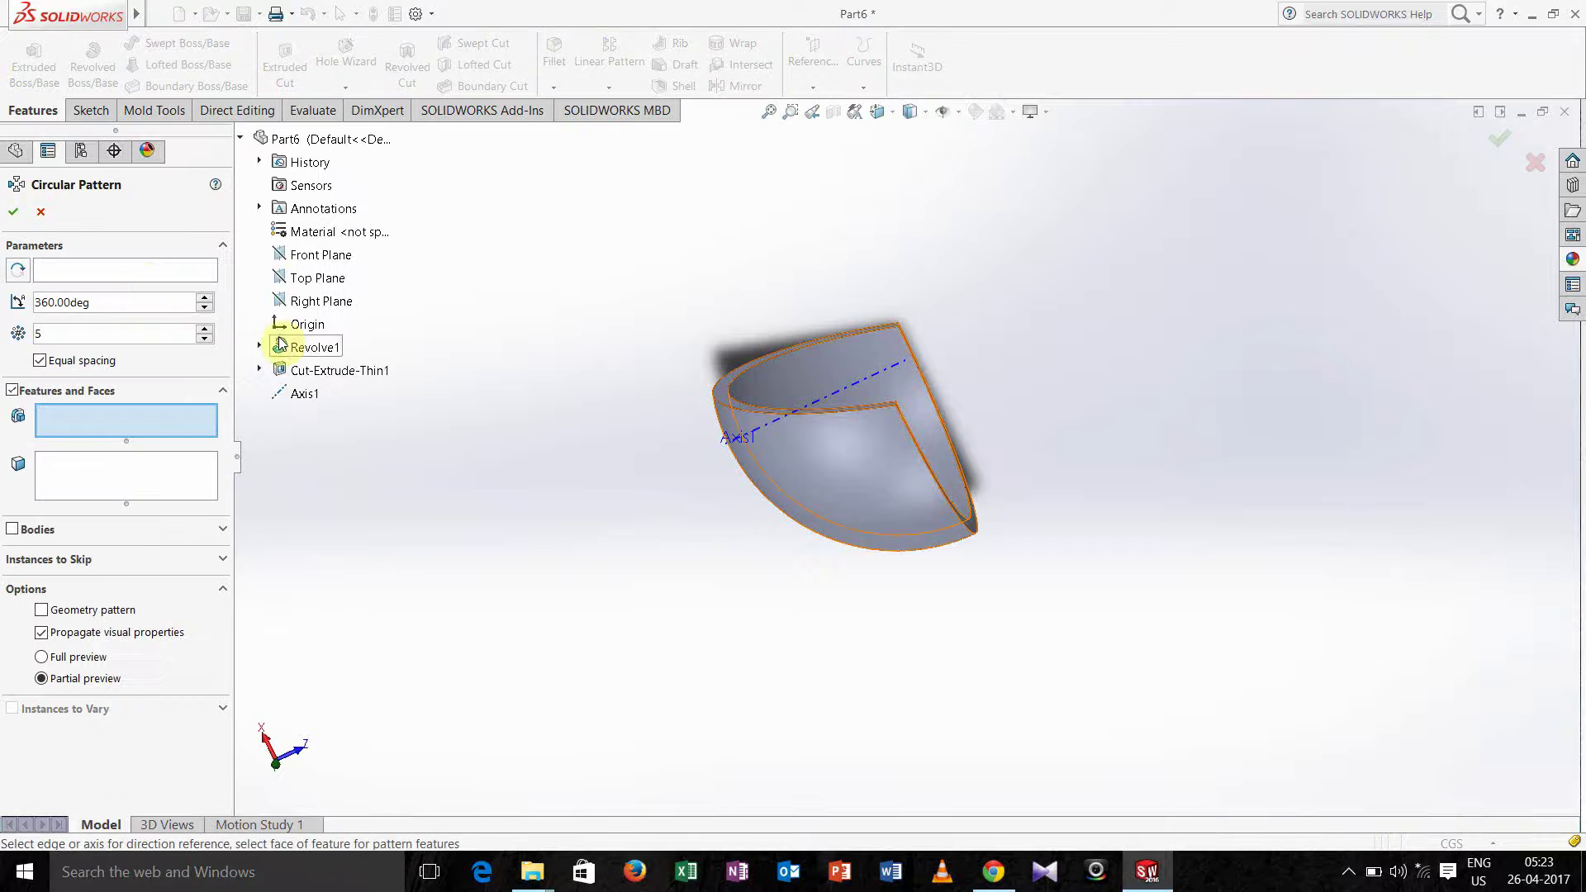
left_click(139, 277)
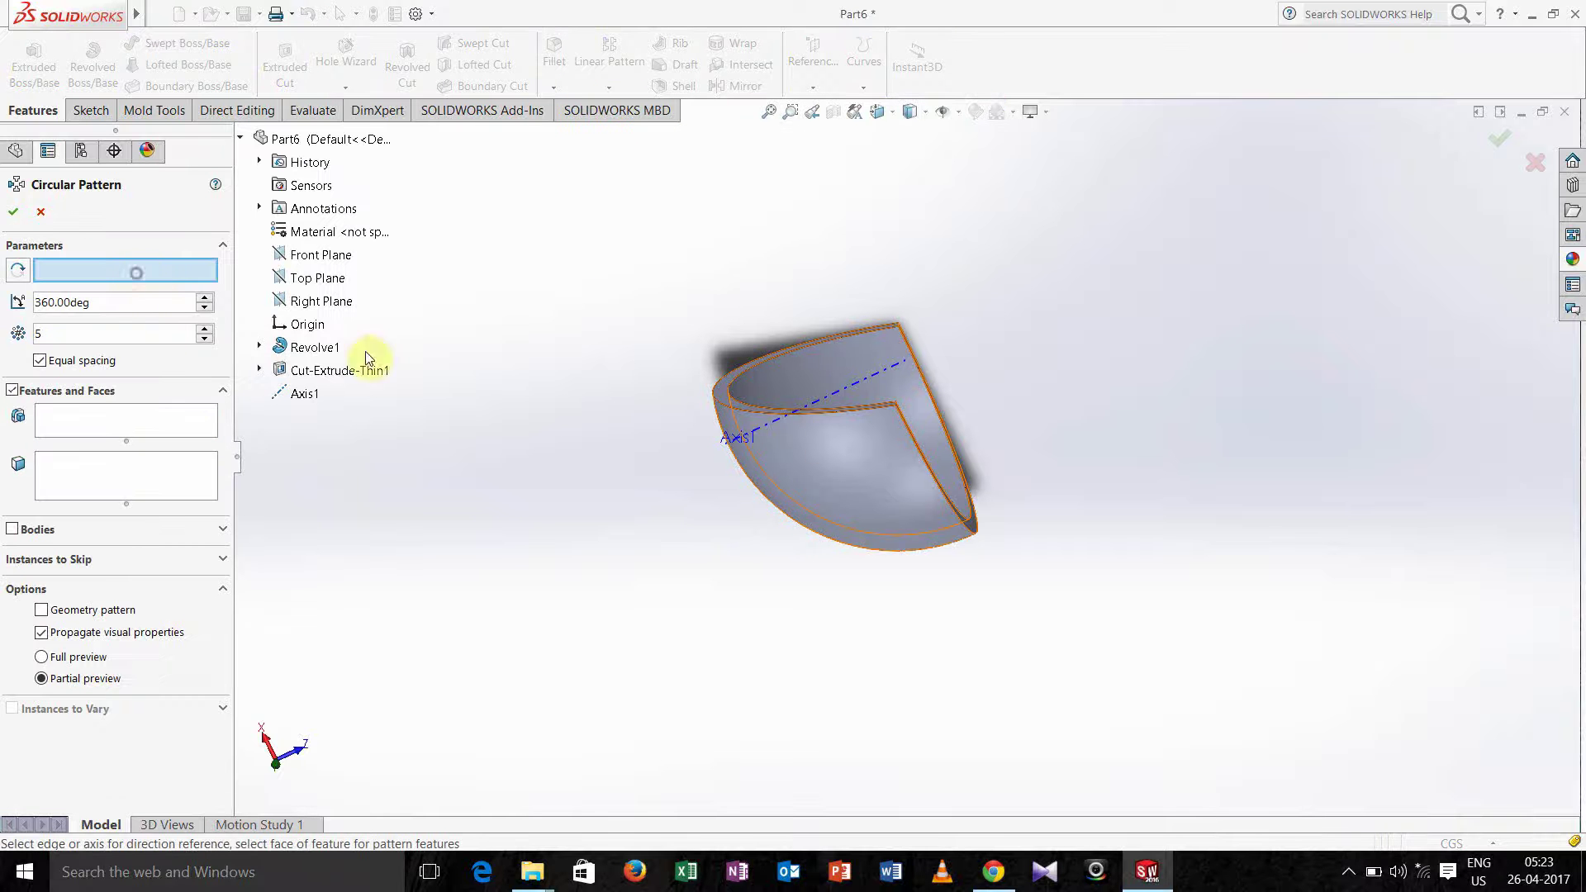
left_click(854, 394)
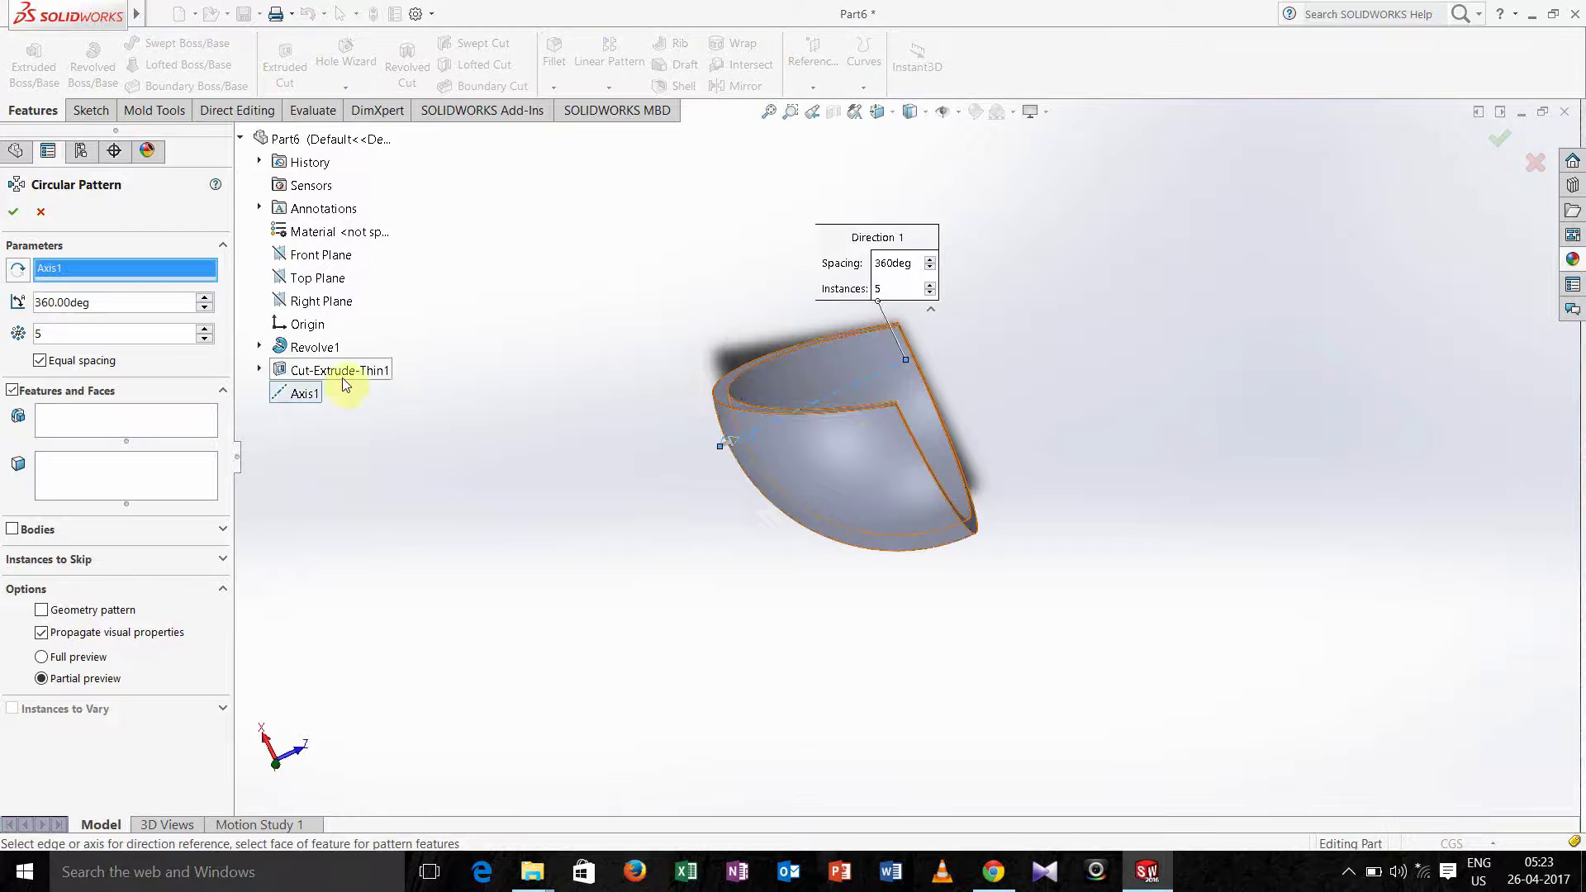
left_click(124, 420)
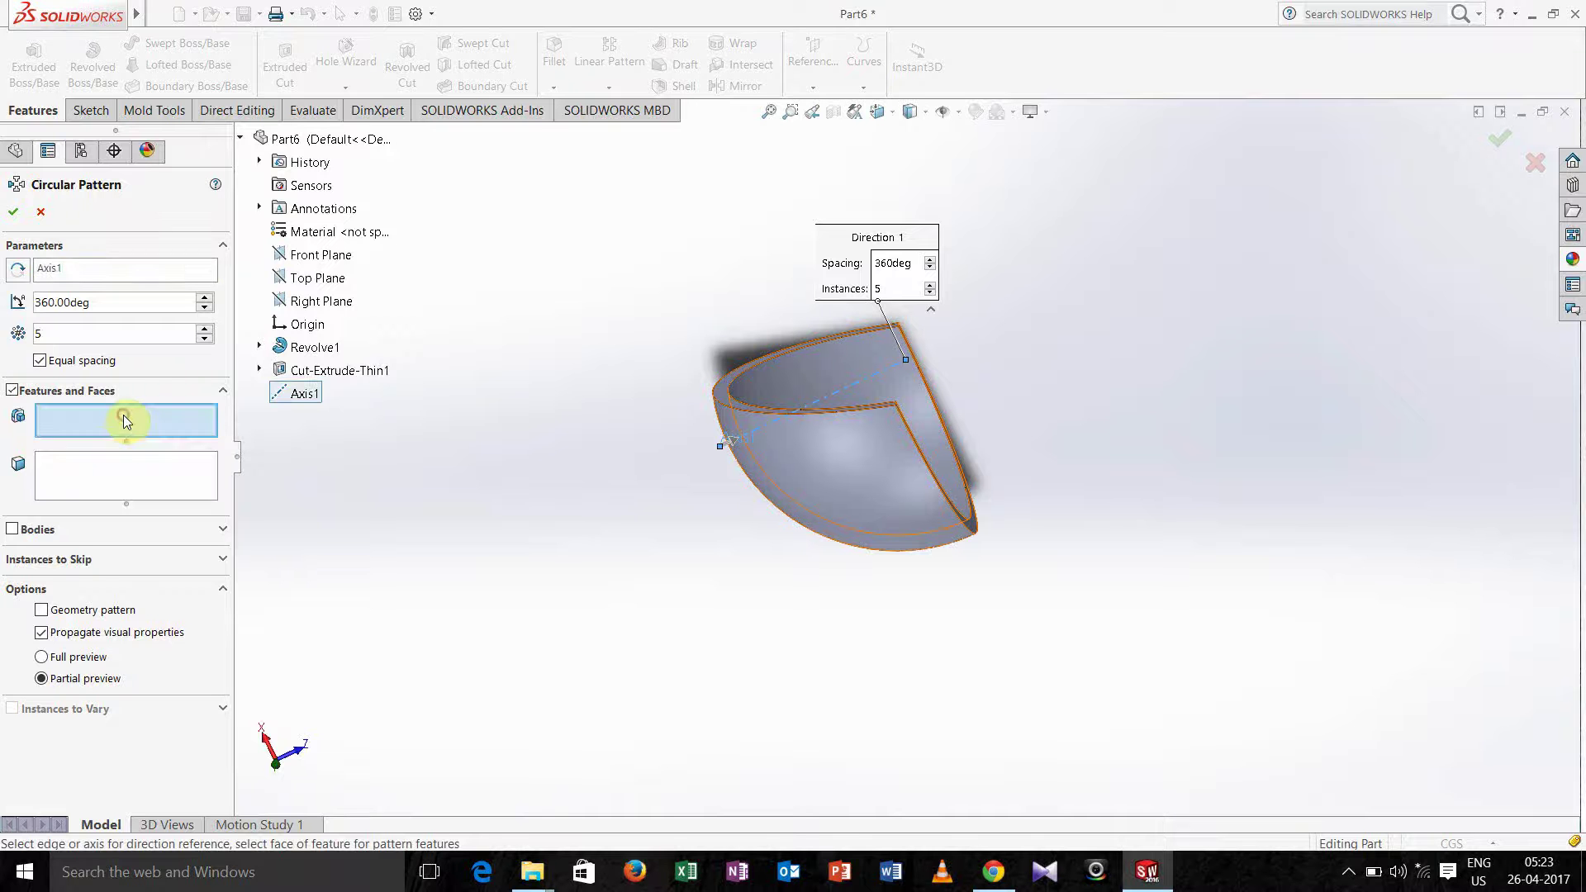
left_click(364, 374)
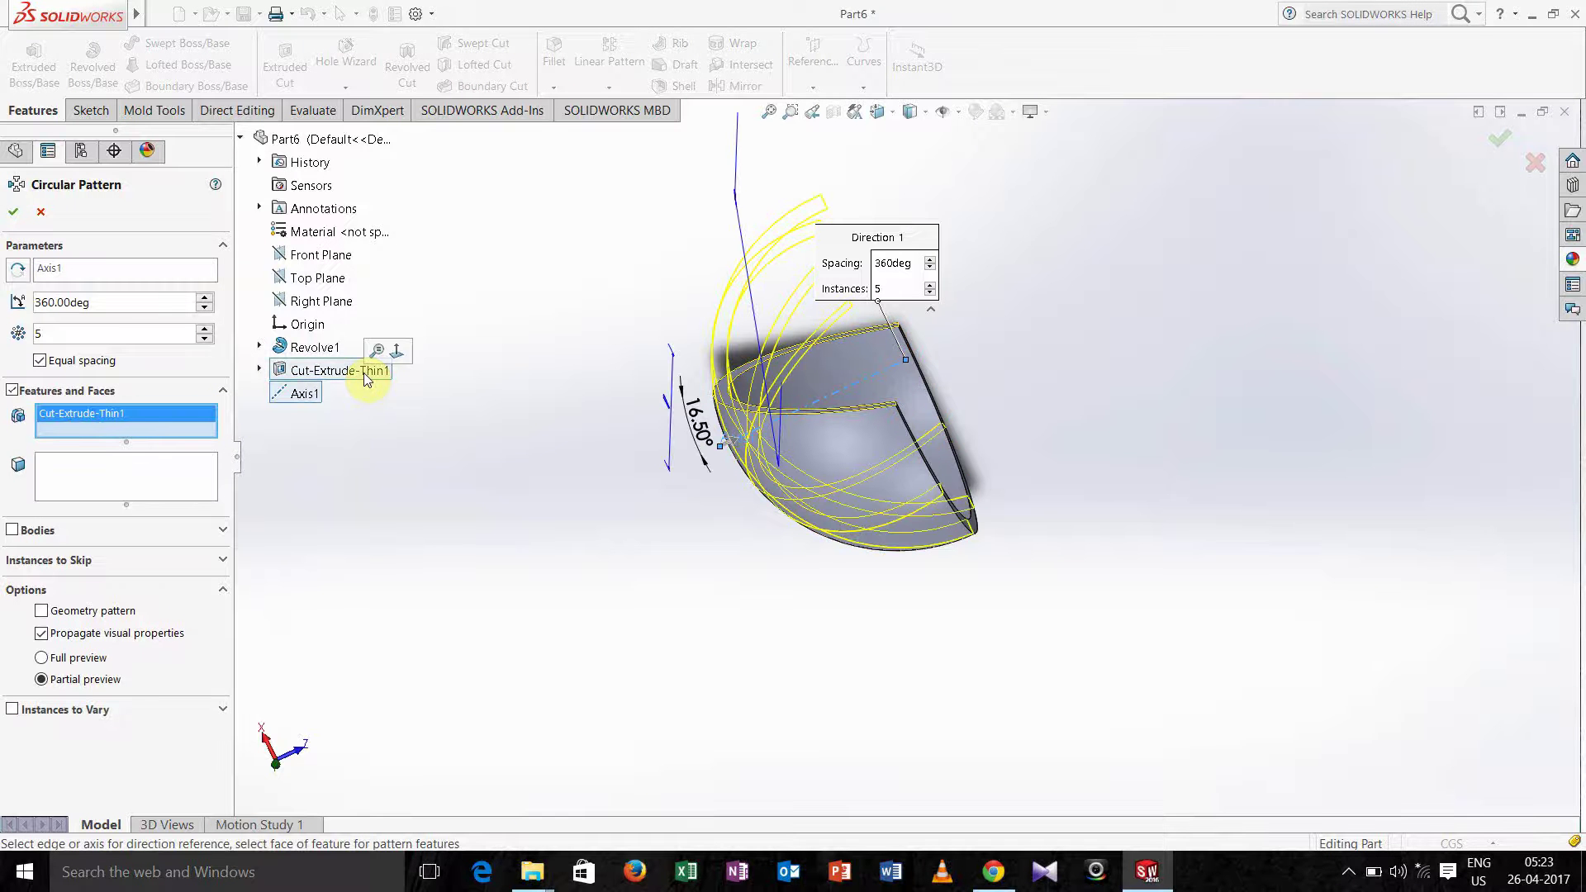
left_click(9, 214)
middle_click_drag(529, 404, 692, 467)
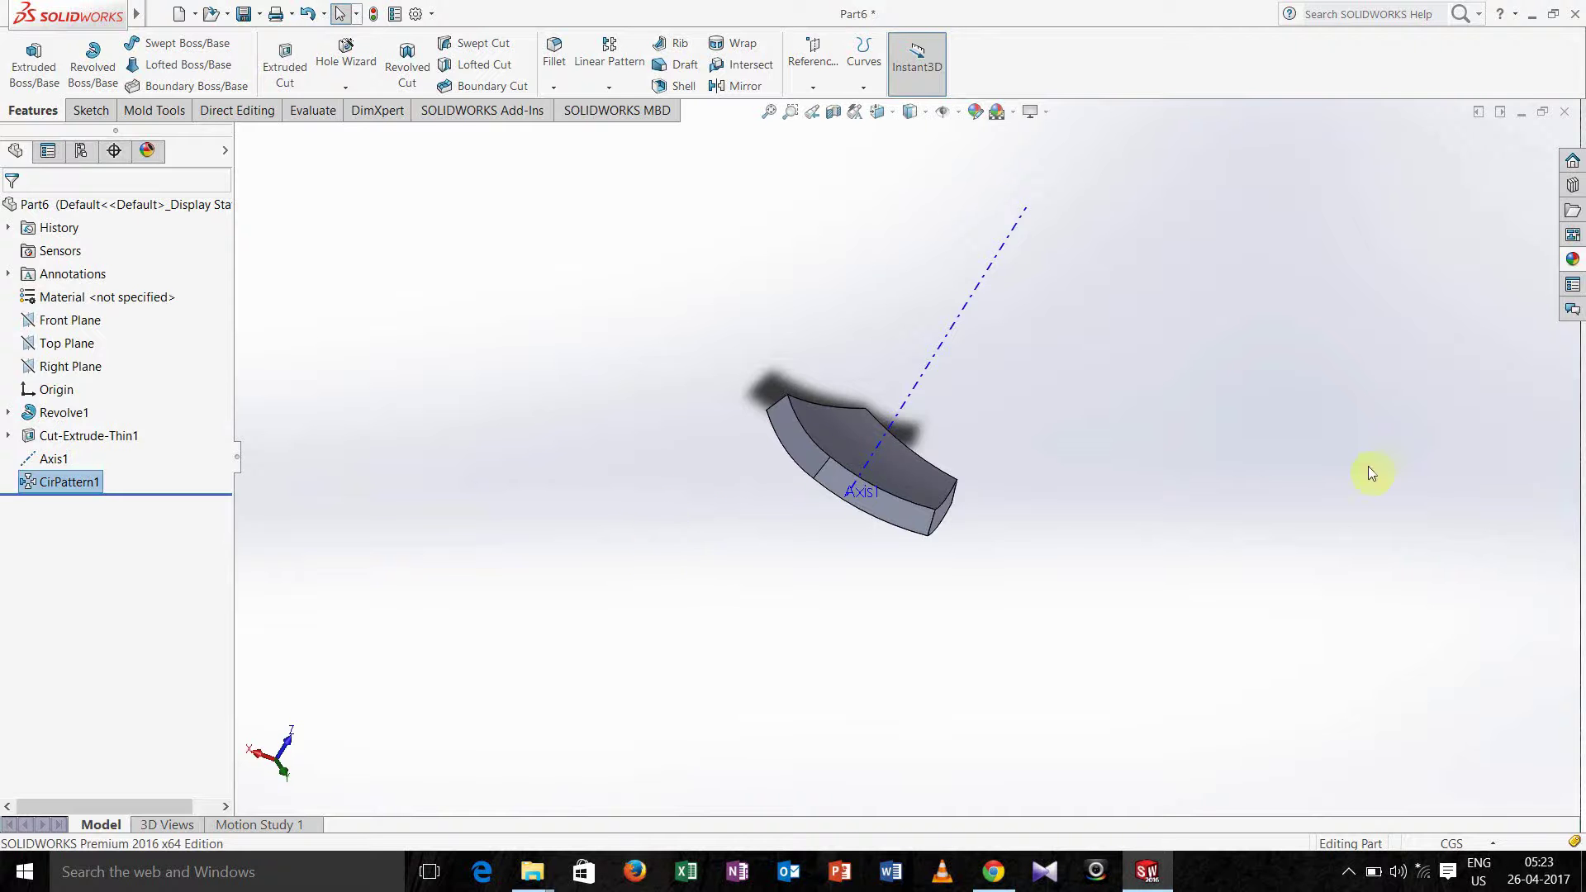
Try blue high gloss plastic on a face, then undo it
left_click(1572, 258)
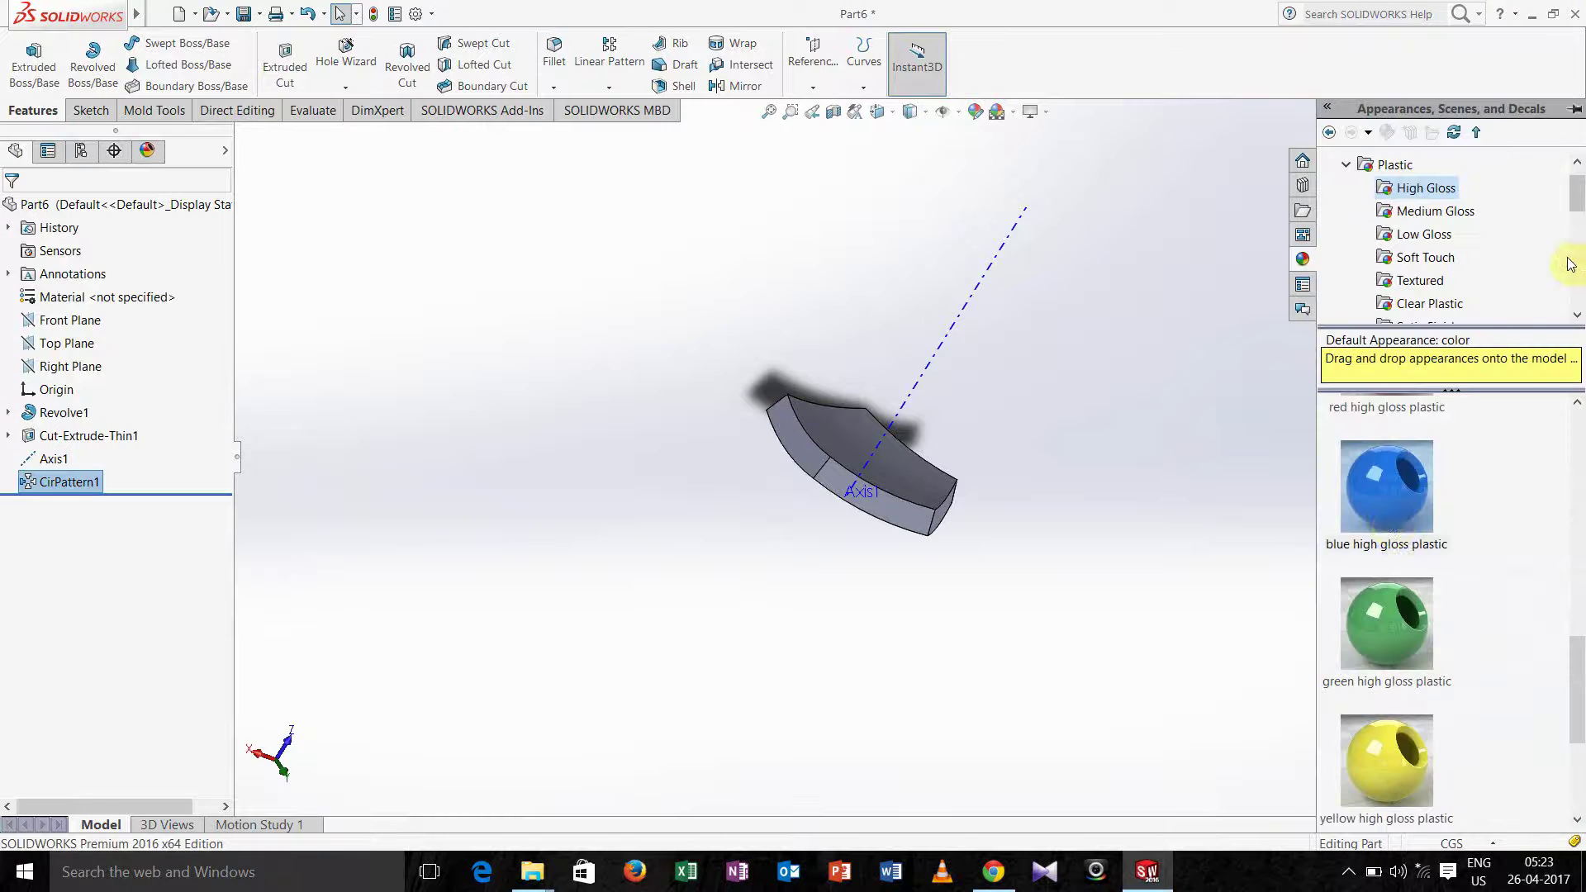
right_click(1381, 494)
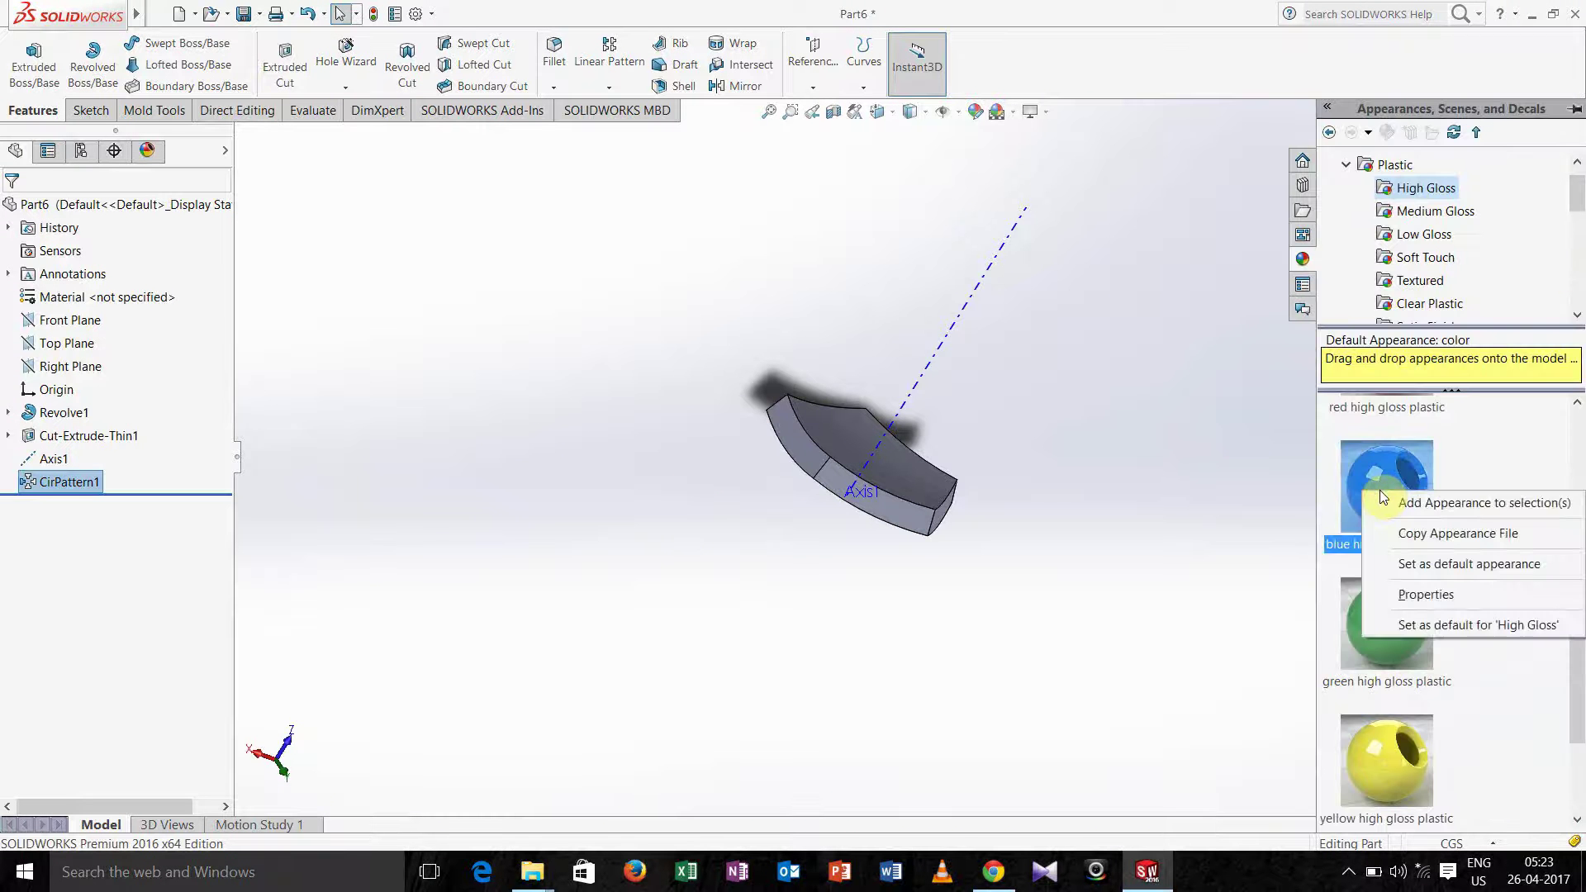
left_click(1385, 504)
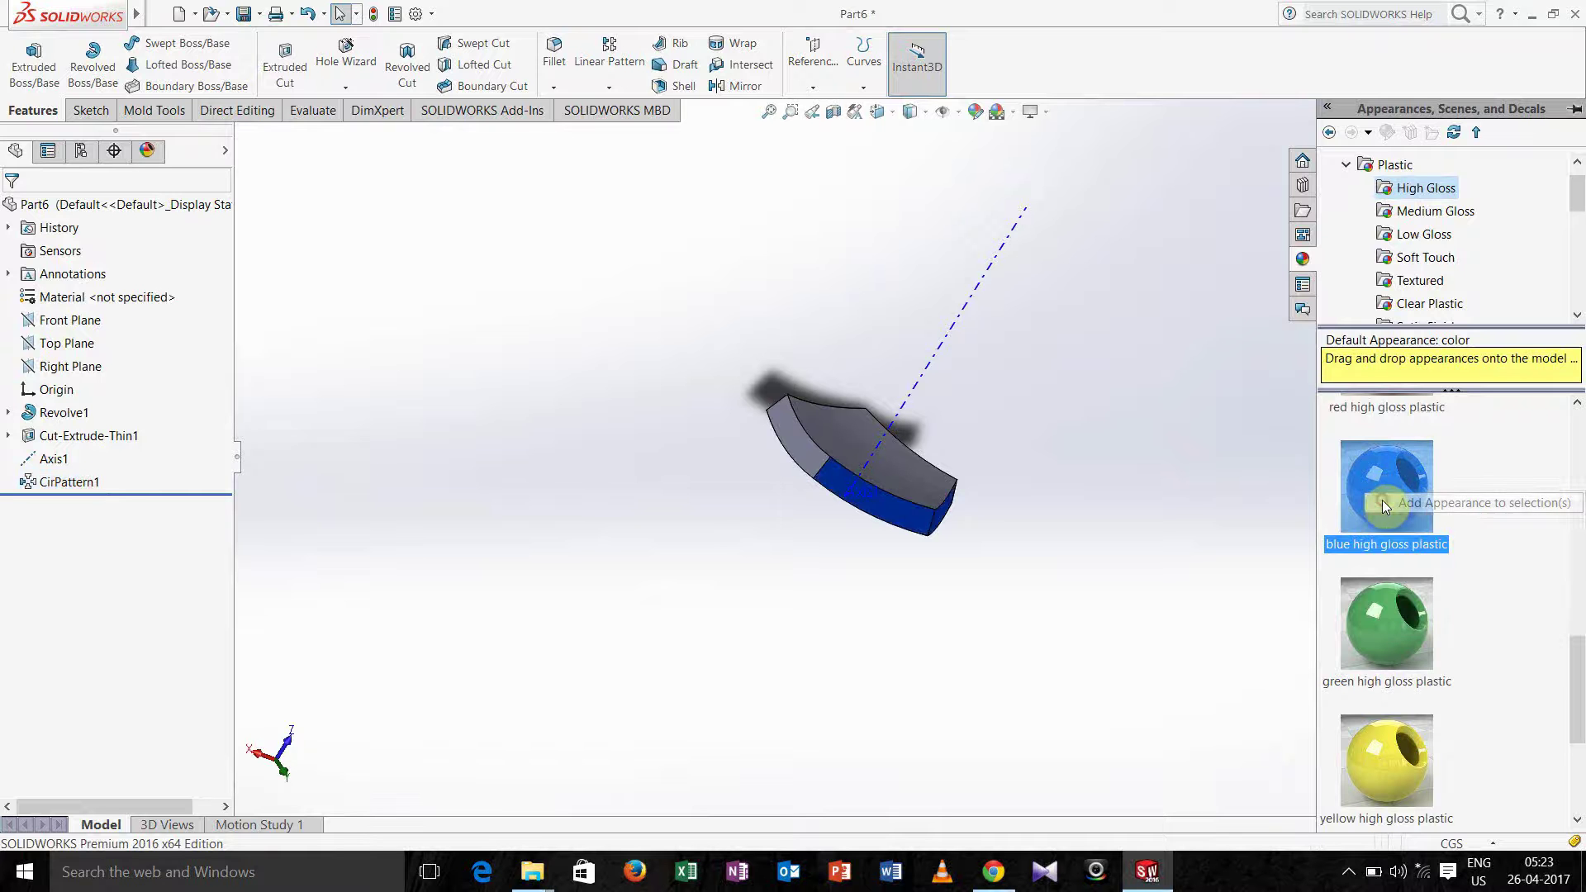
left_click(1074, 466)
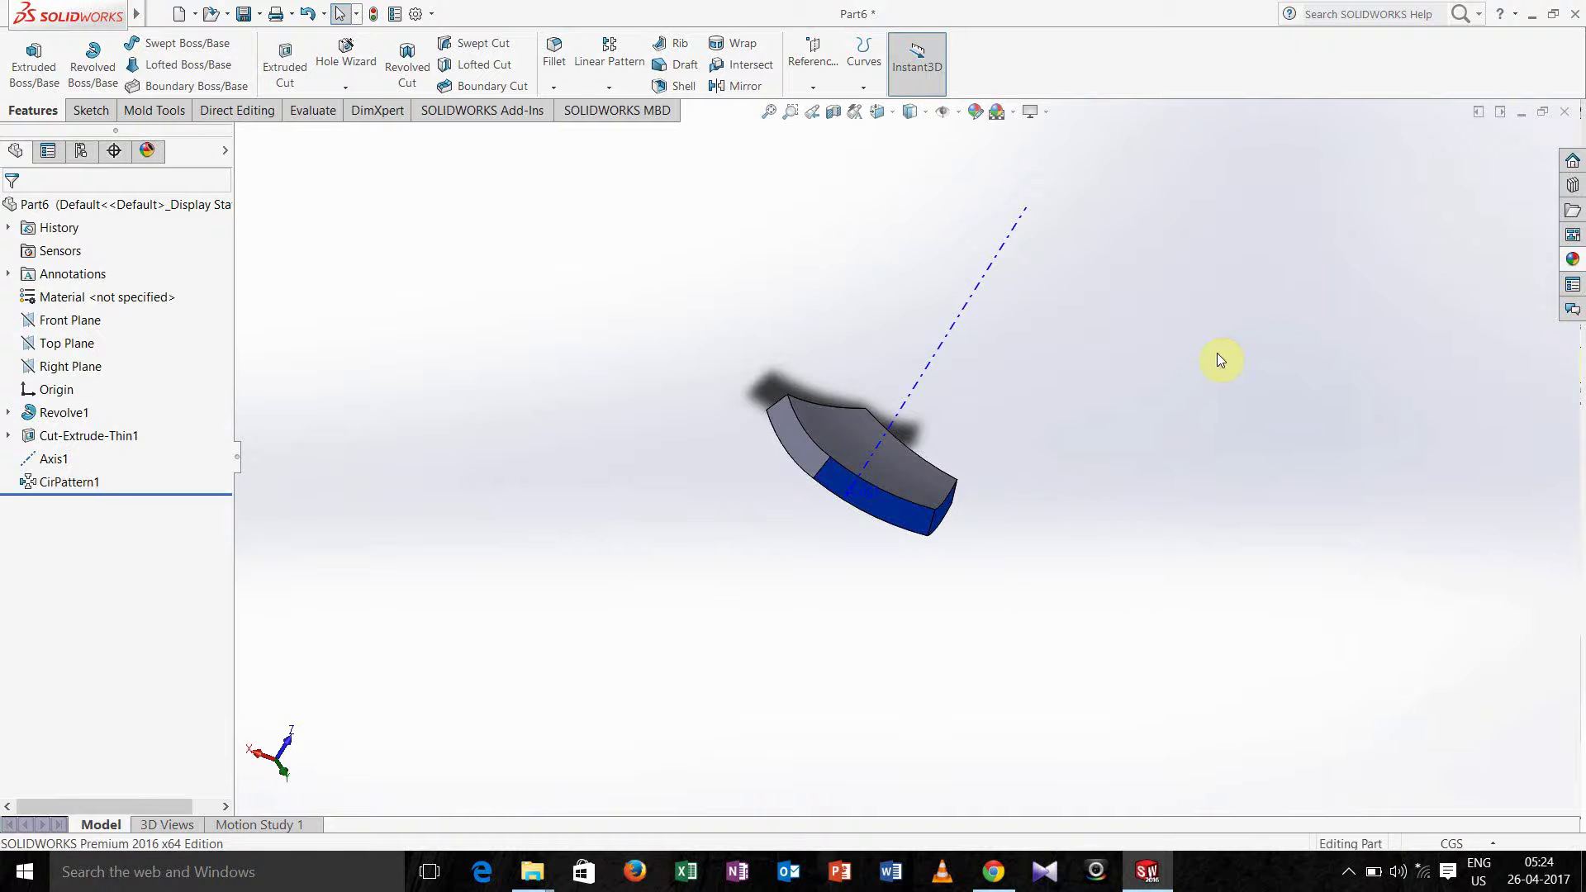
key("ctrl+z")
Apply blue polished ABS plastic to the whole part
left_click(1573, 259)
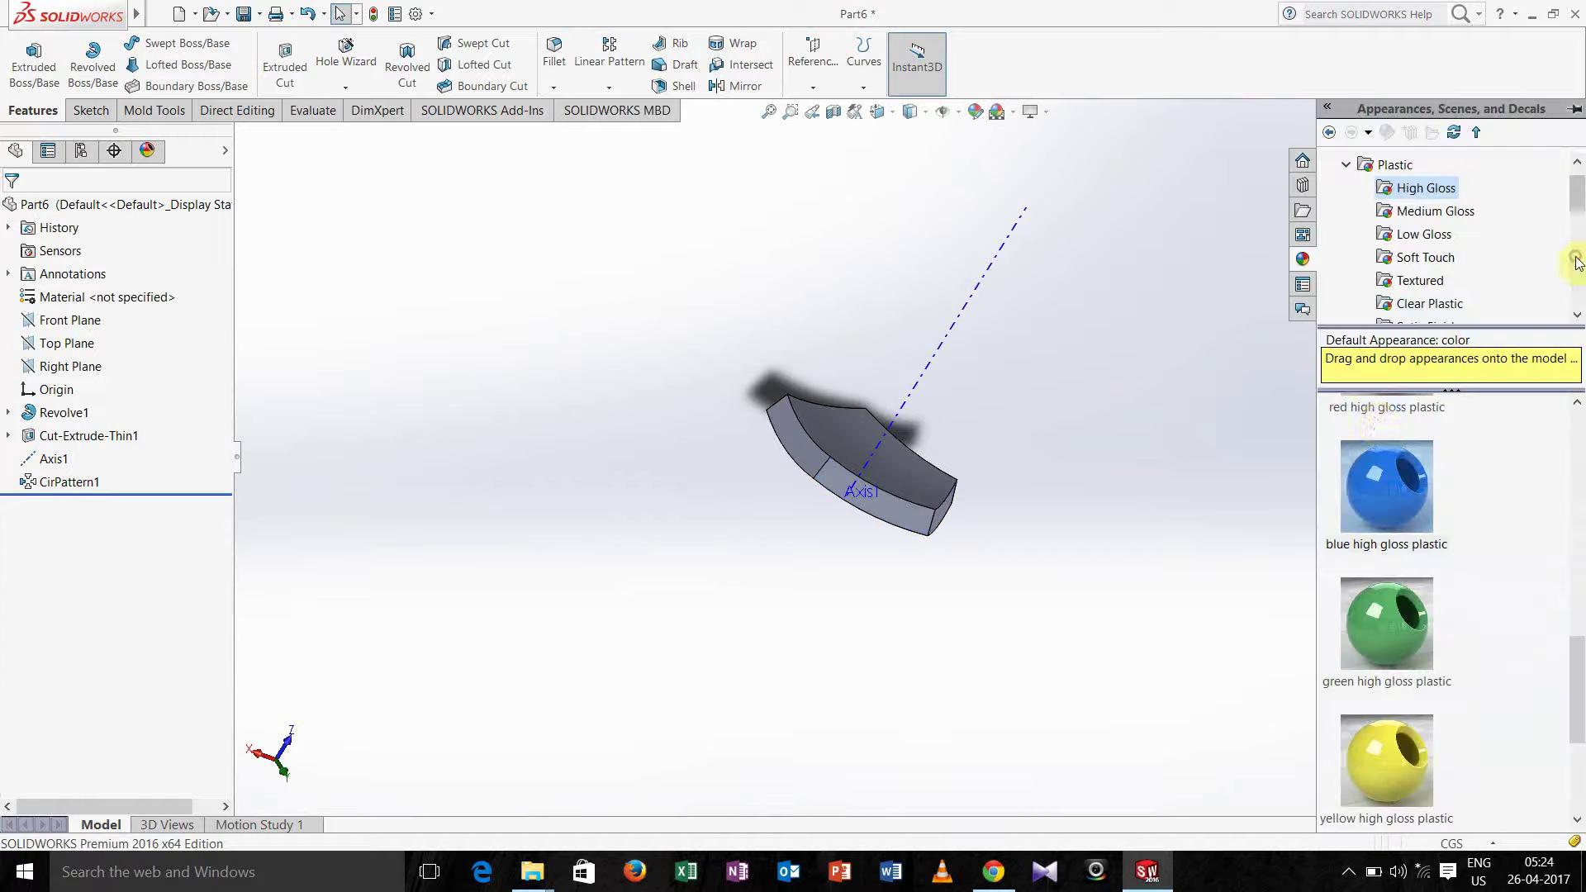
scroll(1422, 493, "down", 3)
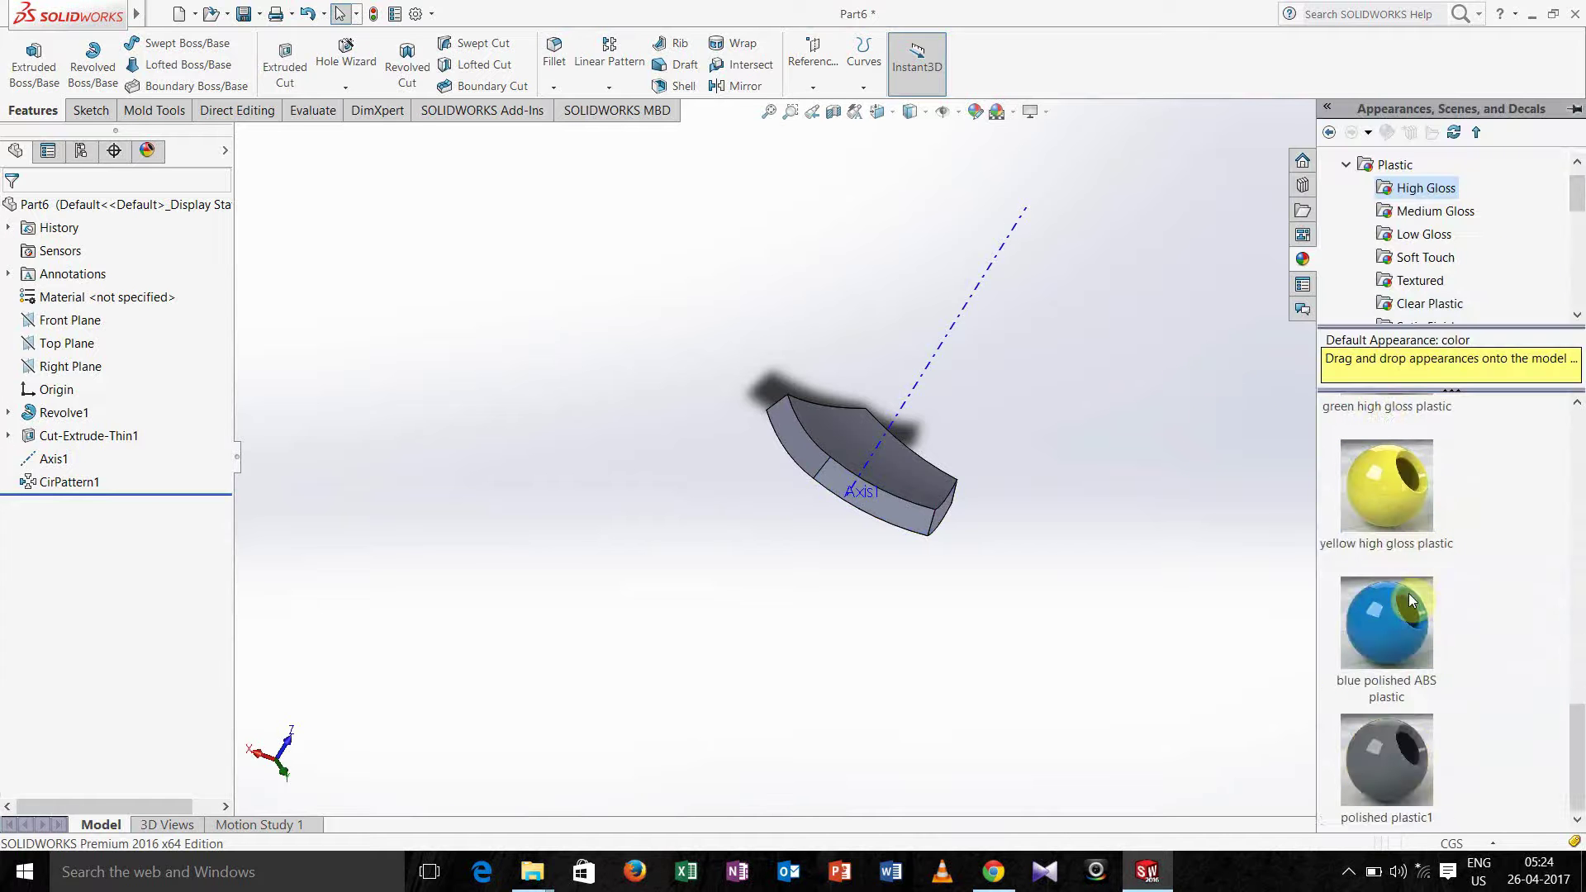
right_click(1377, 613)
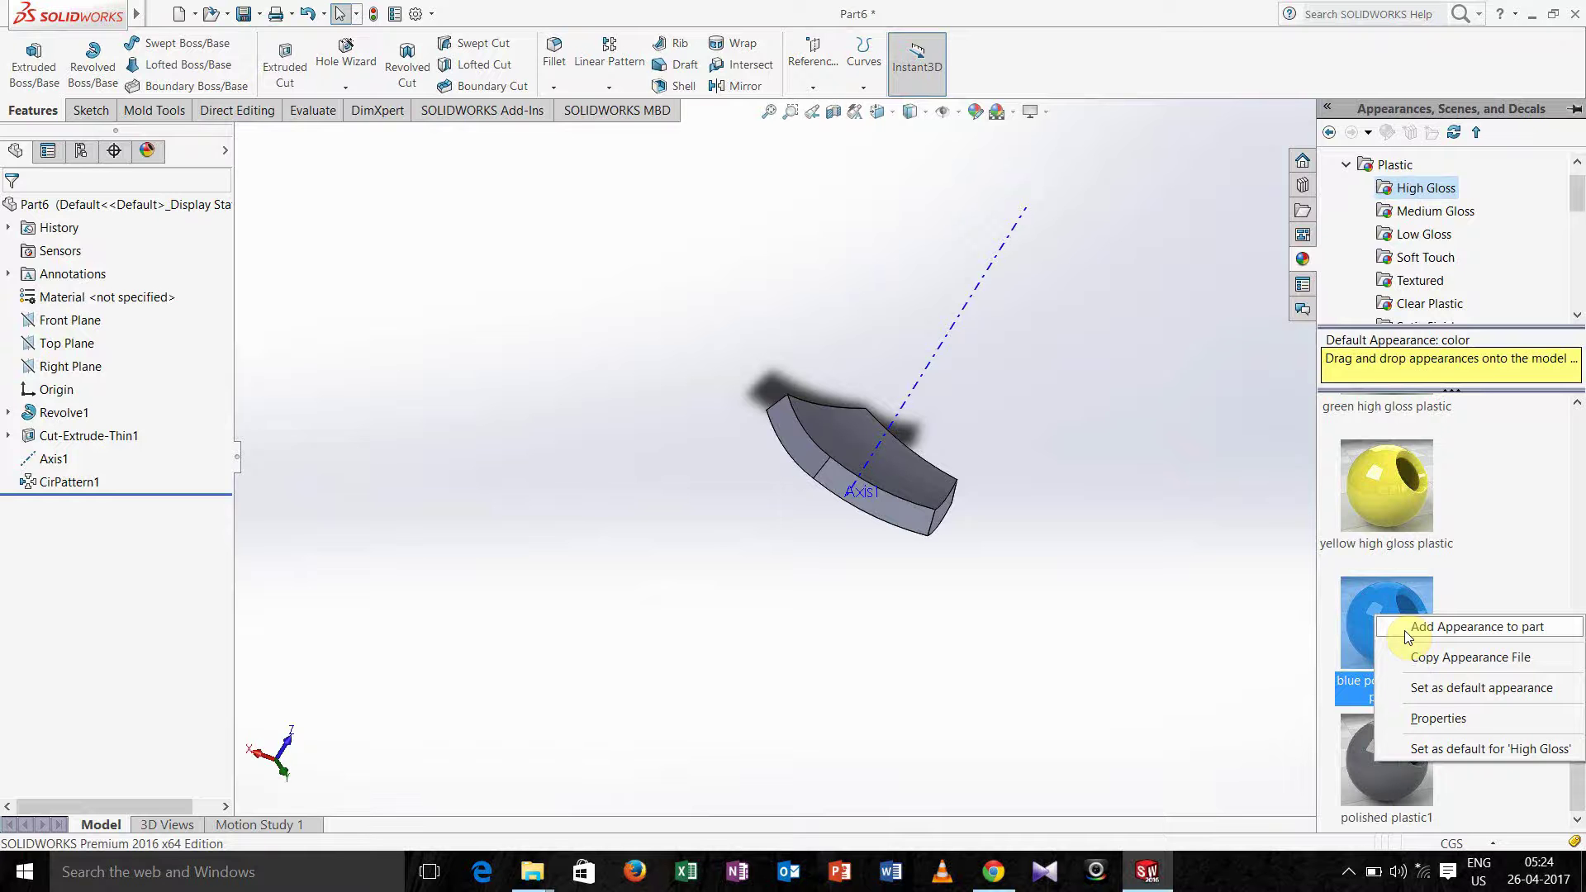
left_click(1405, 631)
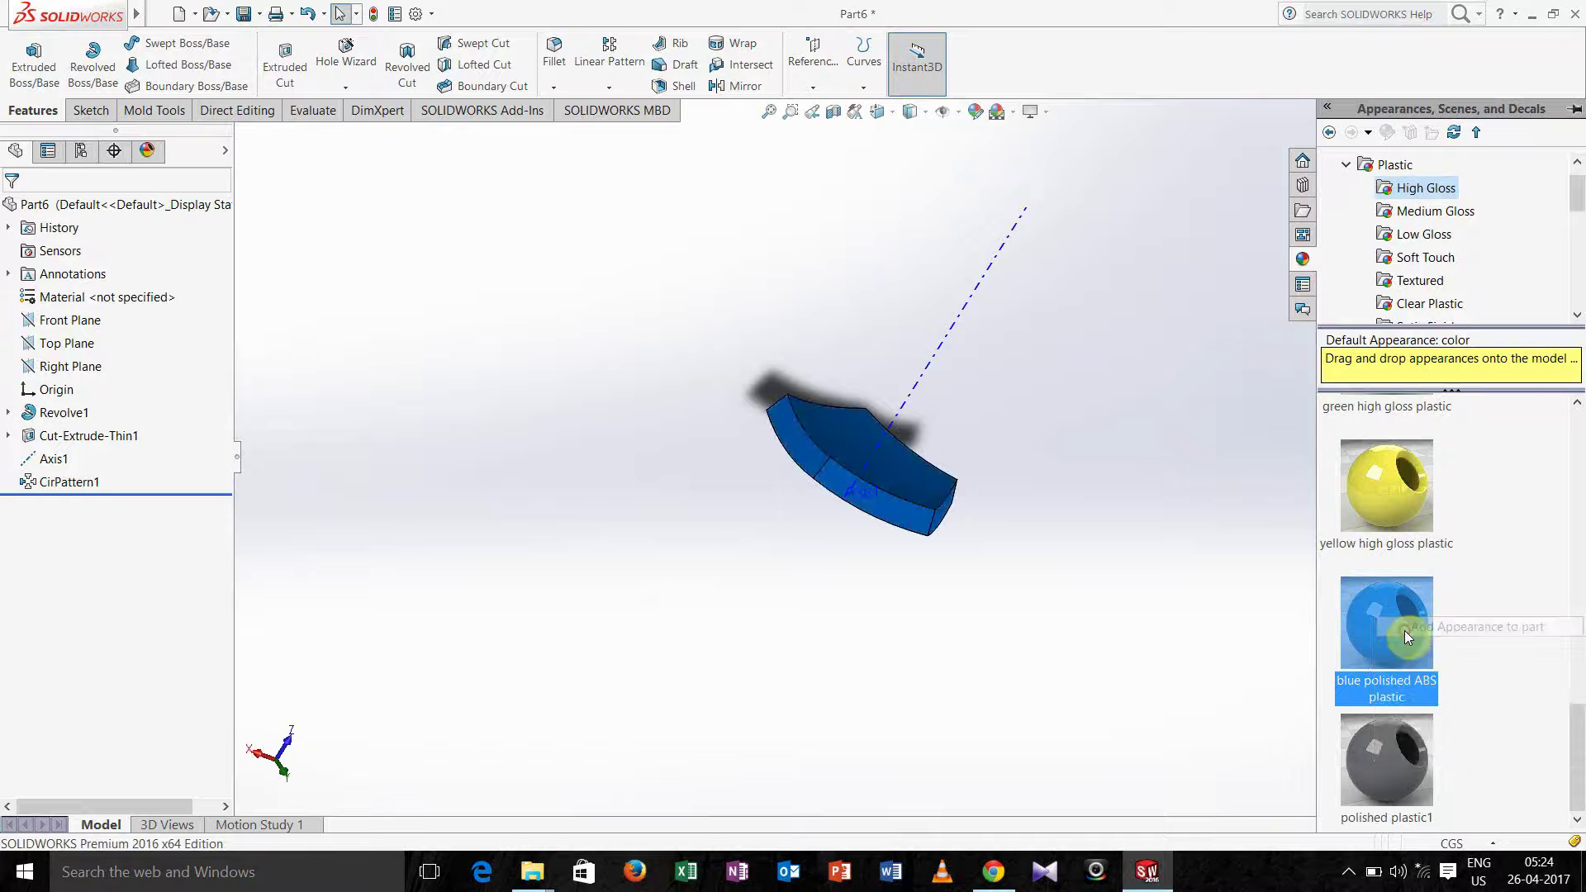
mouse_move(1093, 510)
middle_mouse_down()
mouse_move(1102, 471)
mouse_move(1114, 495)
middle_mouse_up()
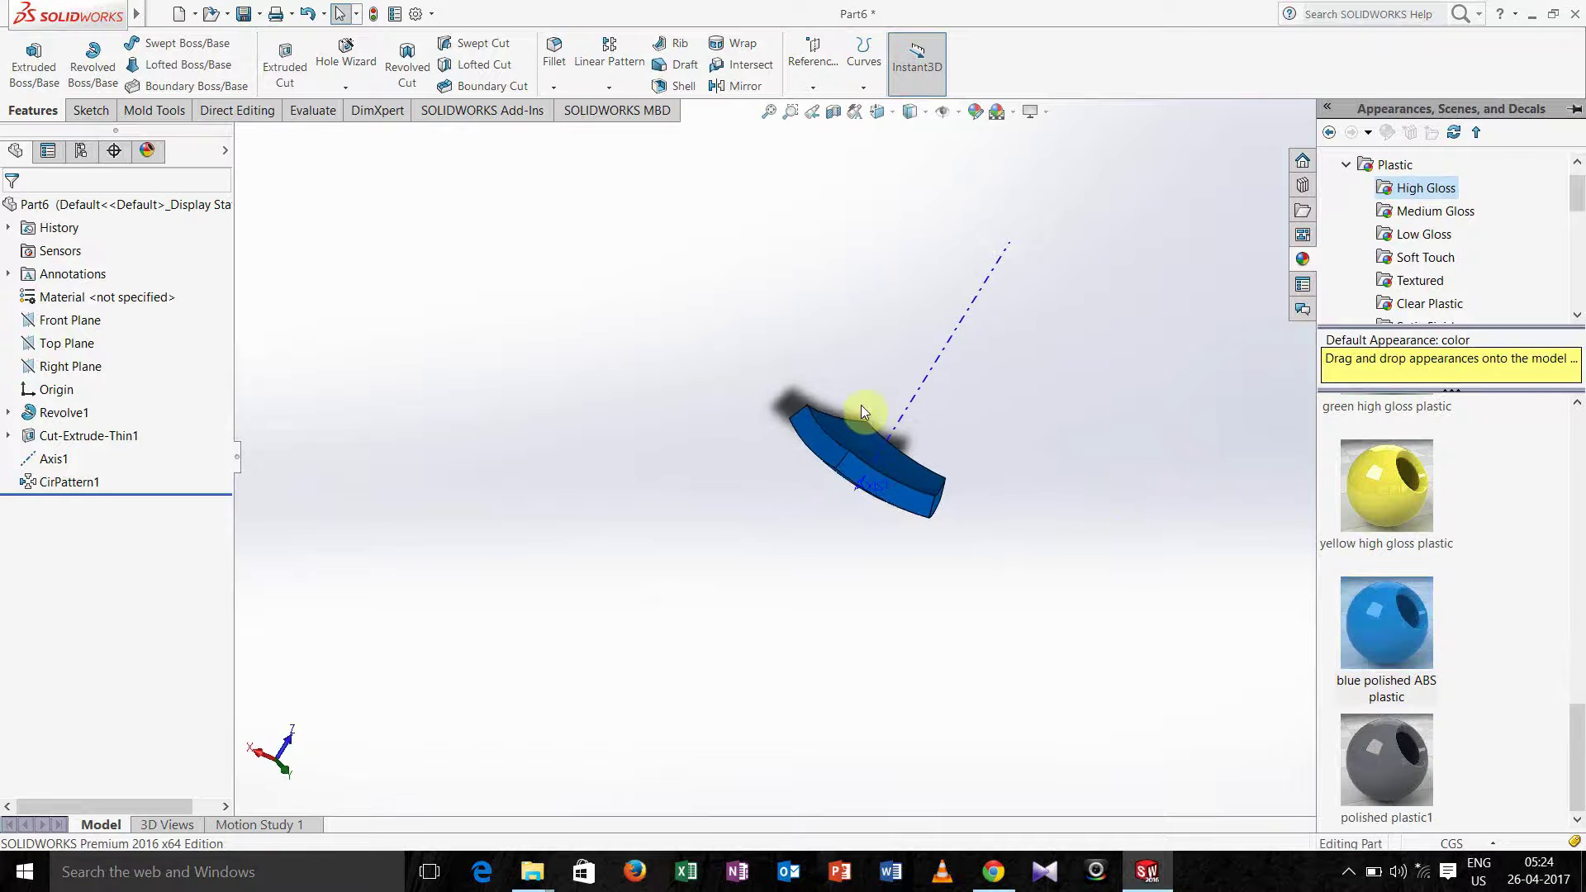
Close the appearances library and Save As the part to the Desktop as f11, replacing Part6
left_click(1144, 404)
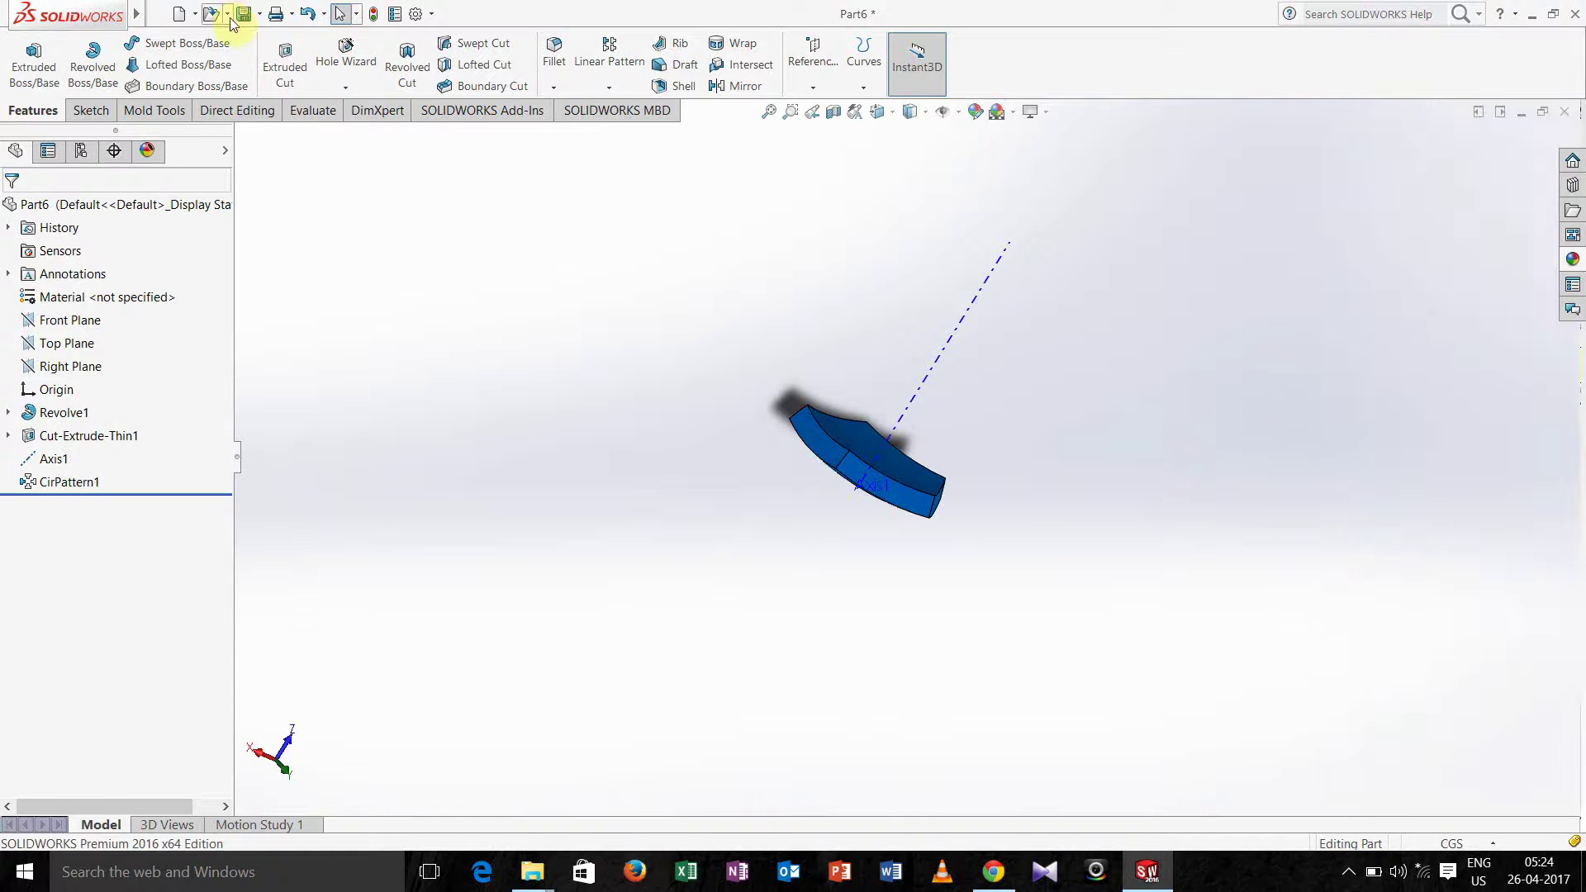
left_click(258, 14)
left_click(277, 58)
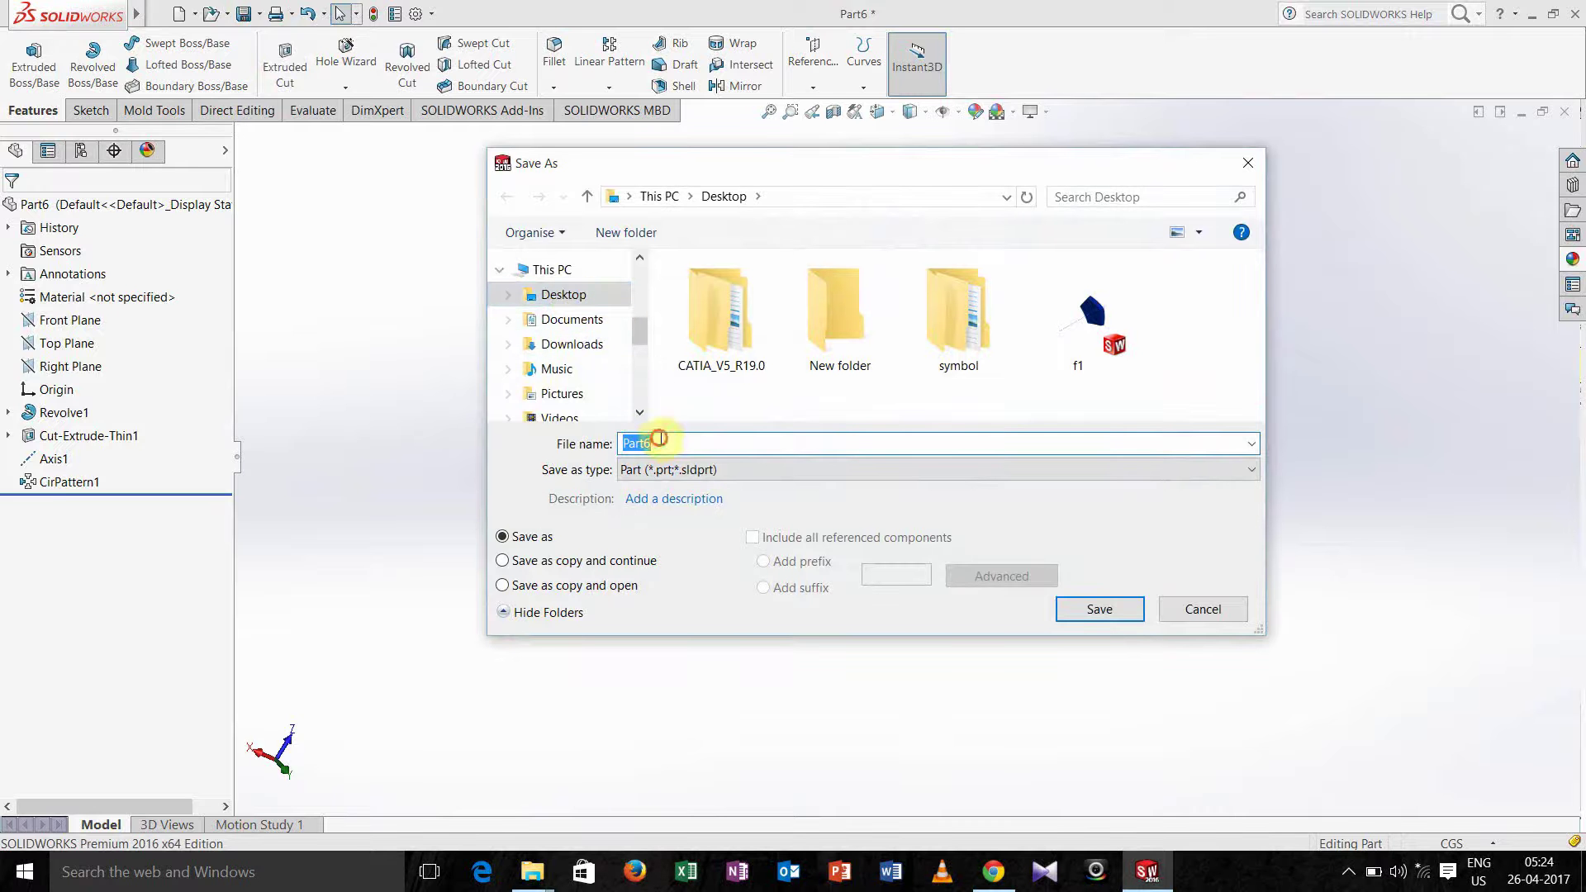
left_click_drag(659, 439, 596, 445)
type("f")
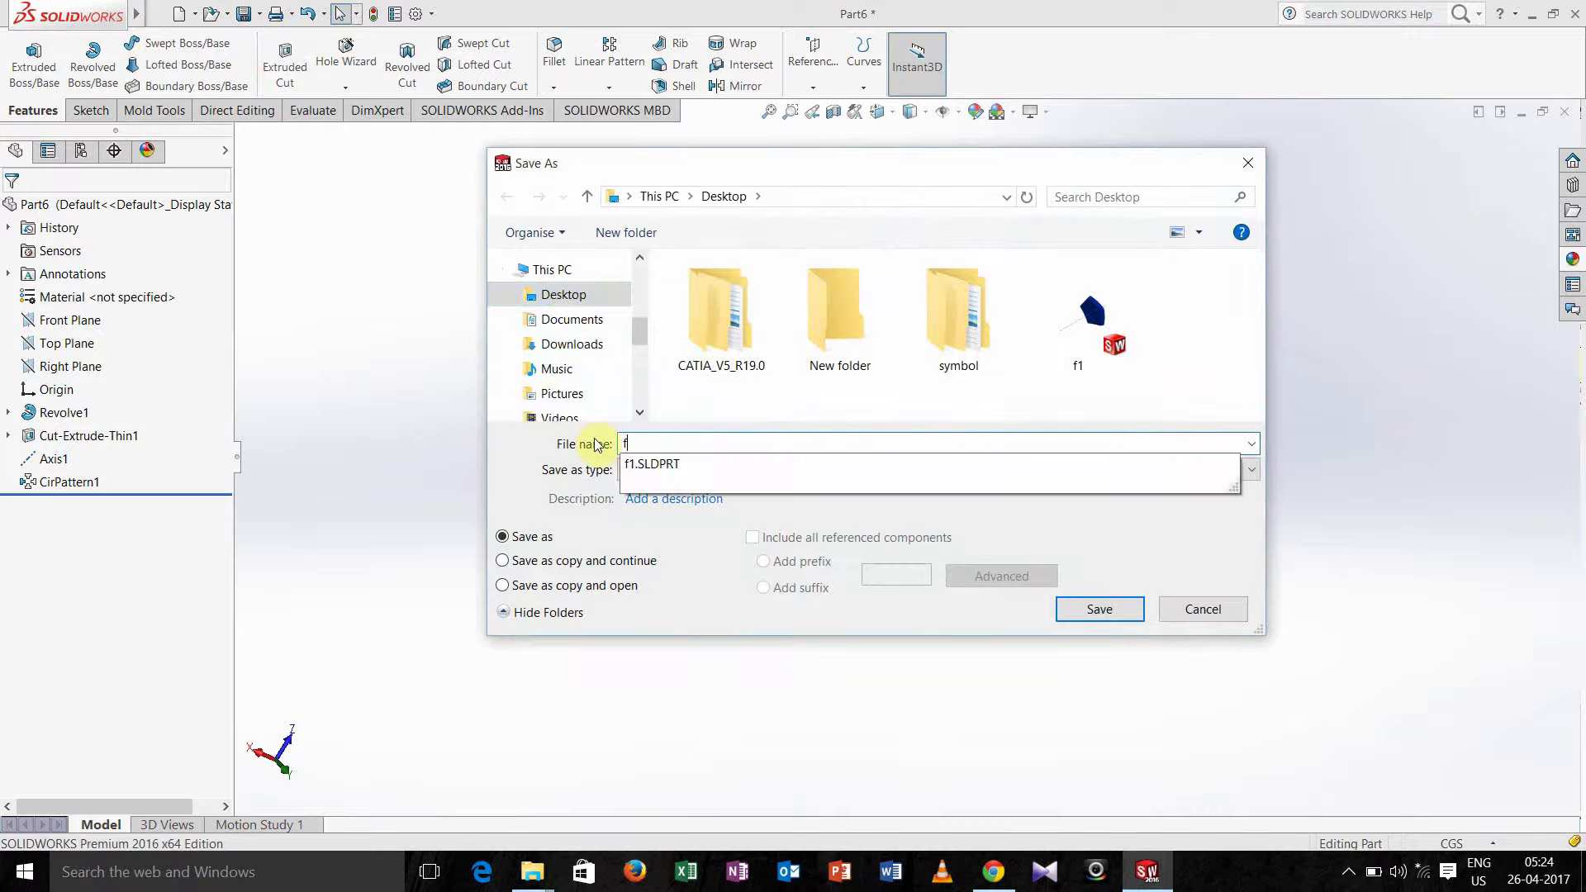
type("11")
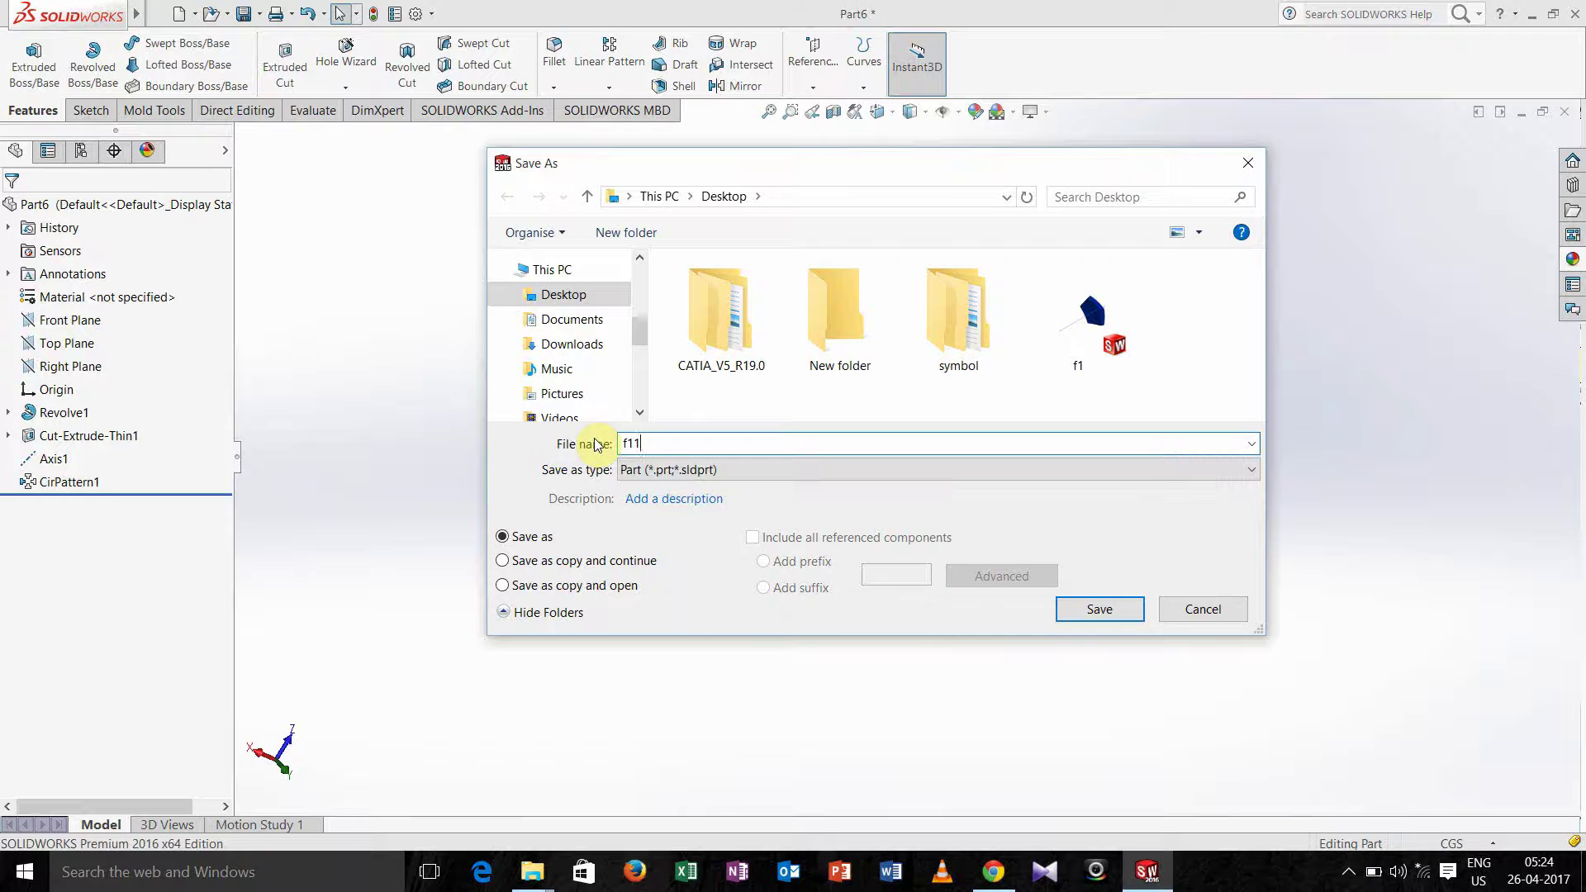
left_click(1097, 611)
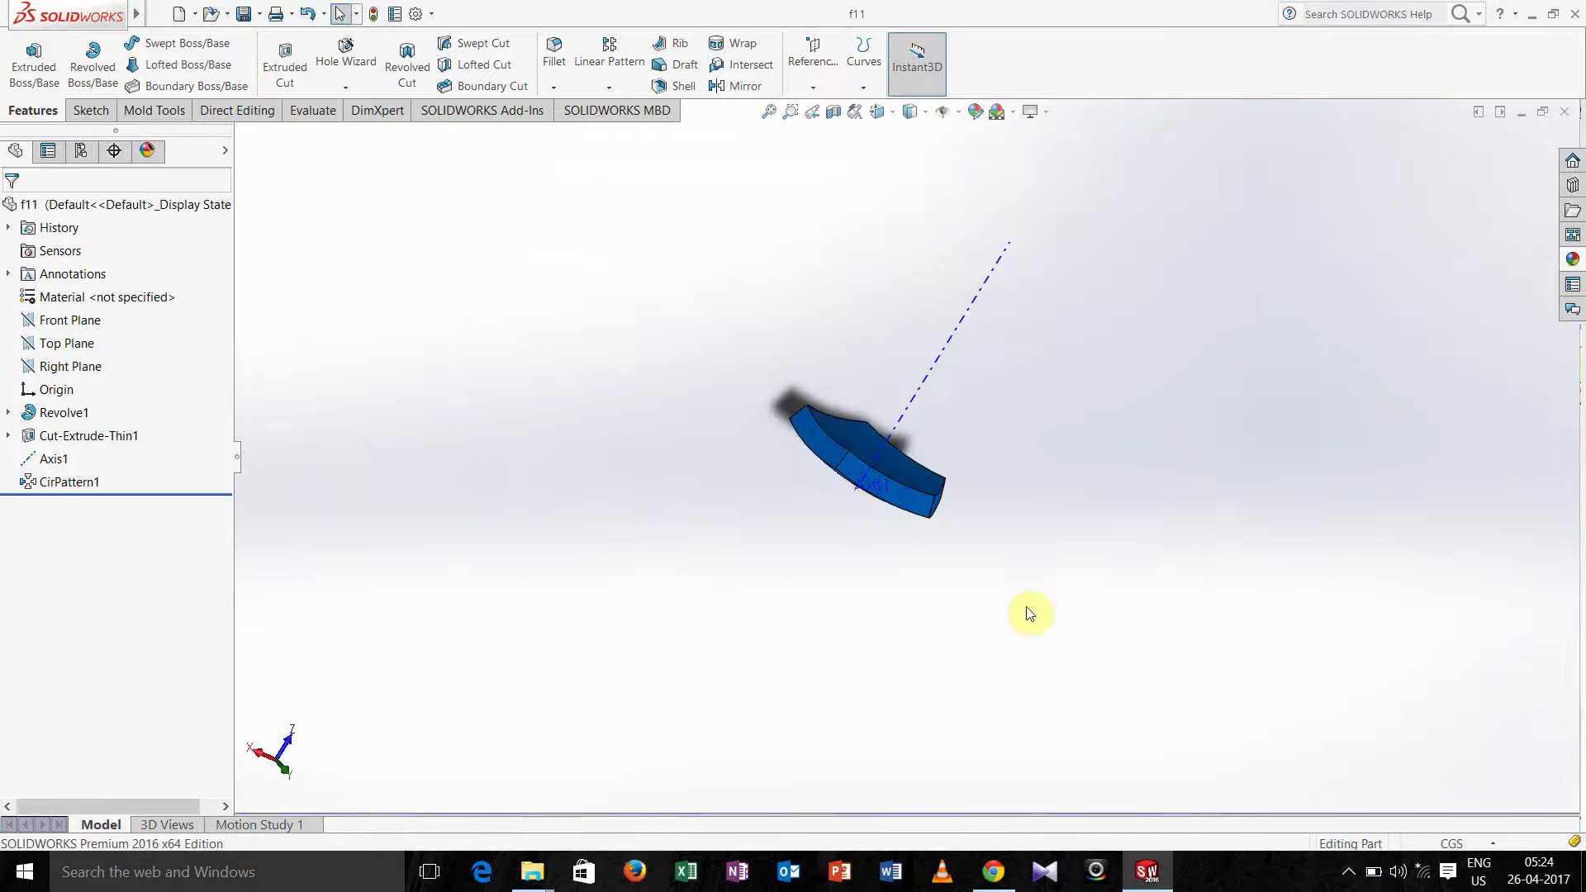
Create a new part document and start a sketch on the Front Plane
left_click(195, 15)
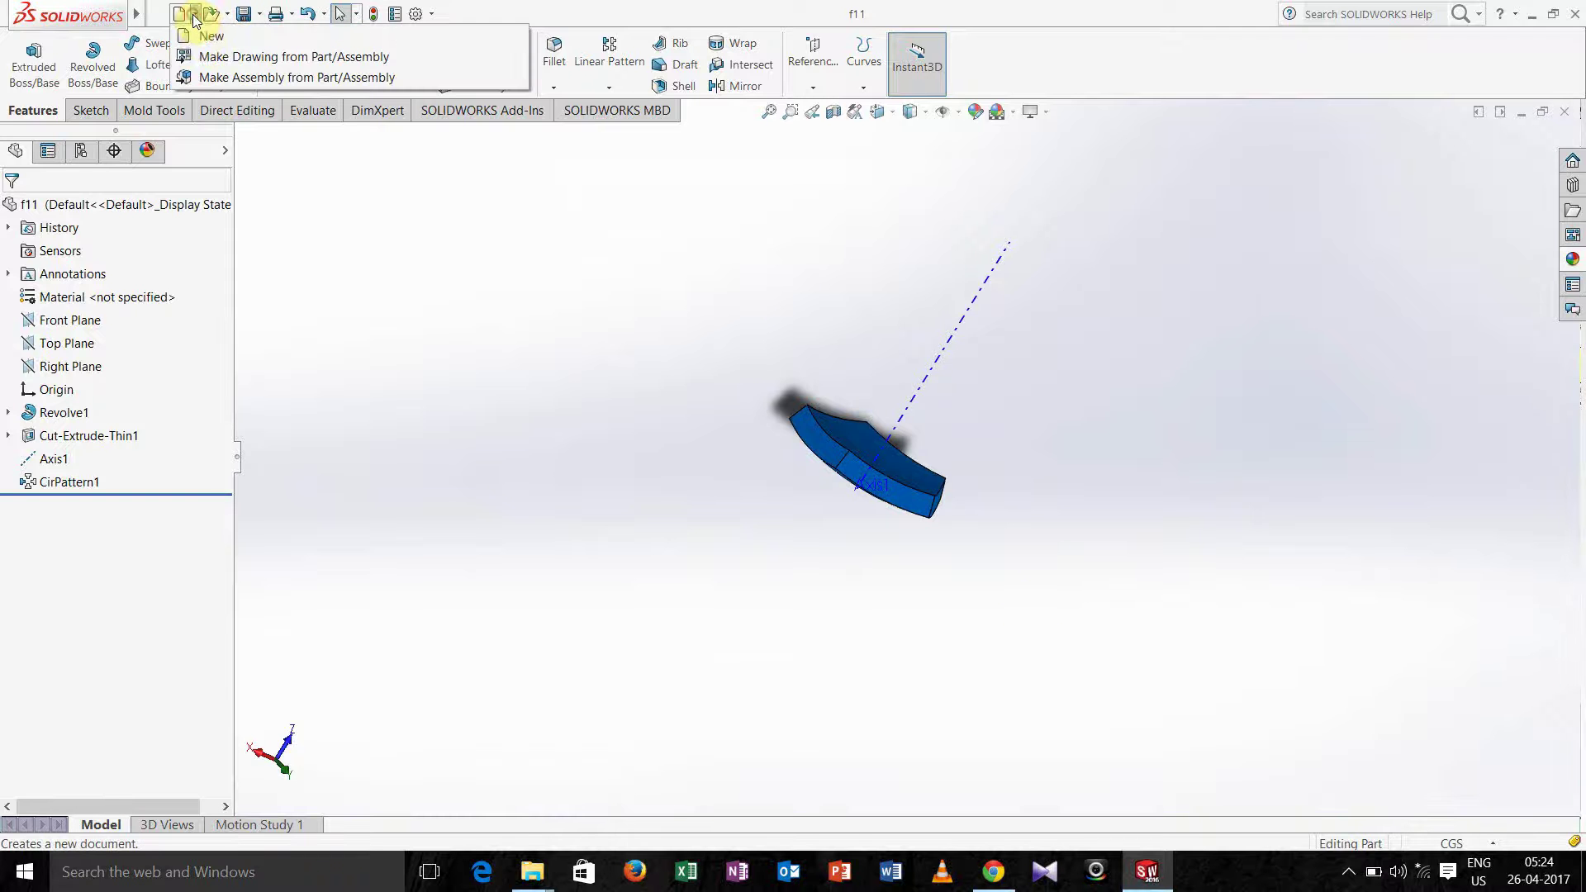
left_click(202, 36)
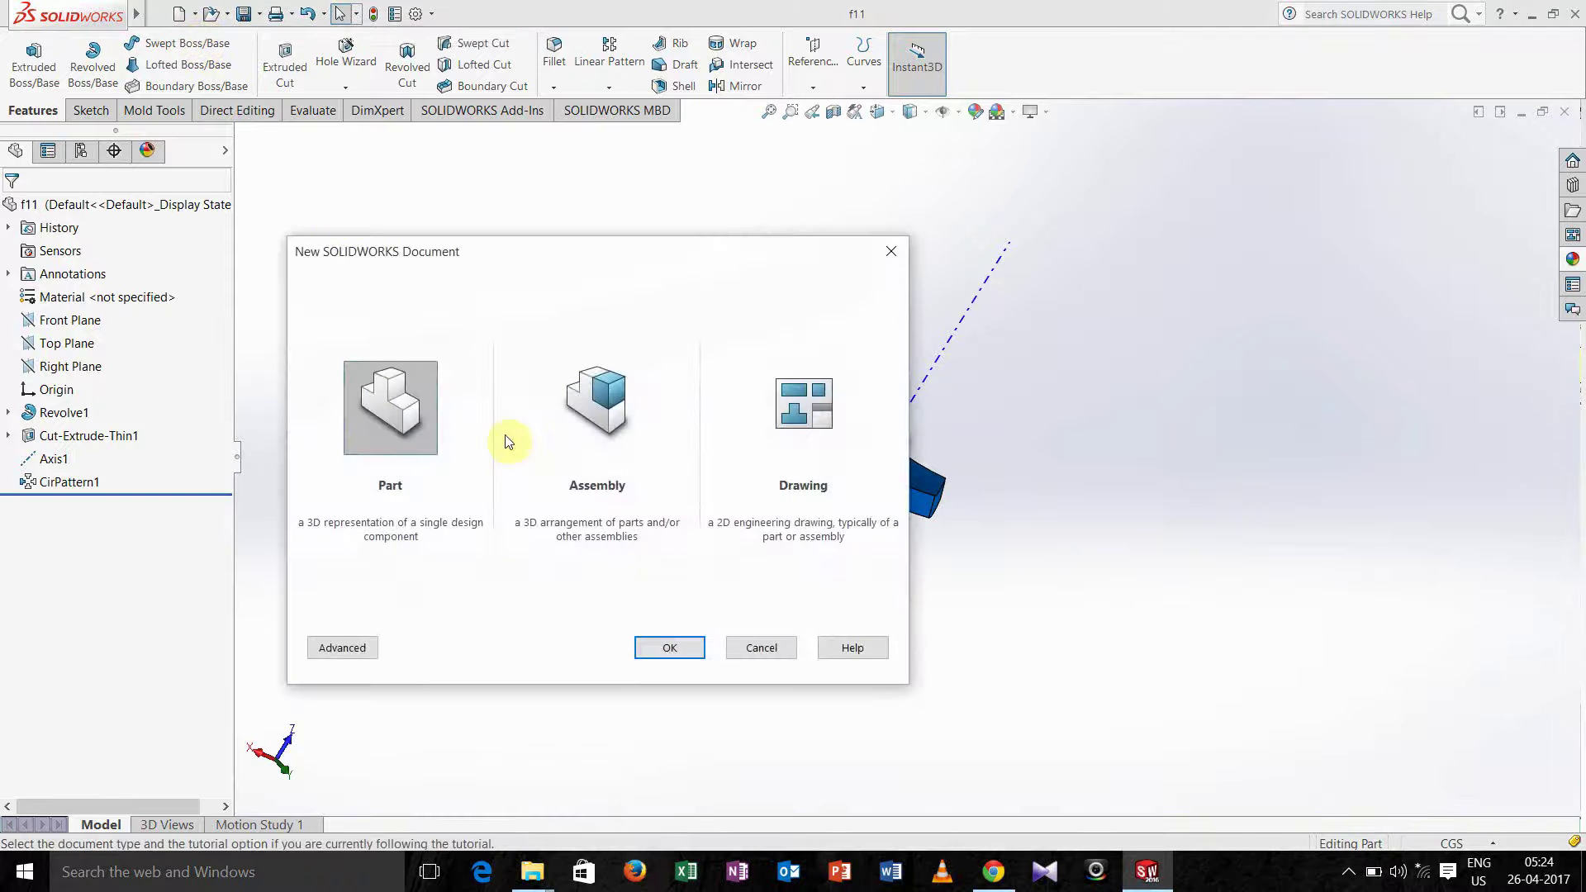
left_click(669, 649)
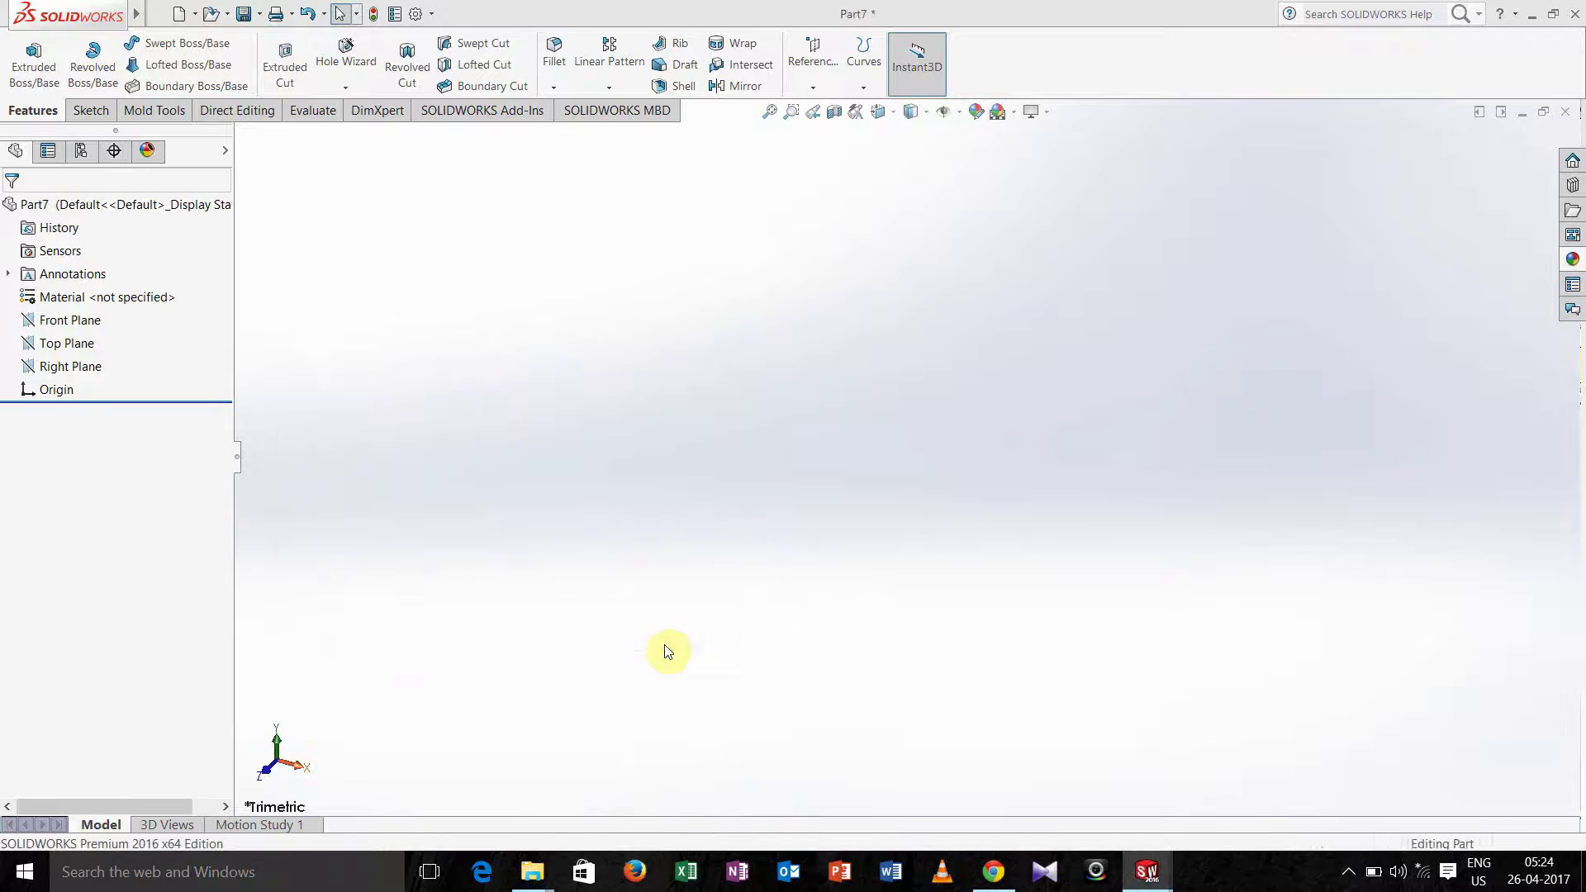
left_click(92, 110)
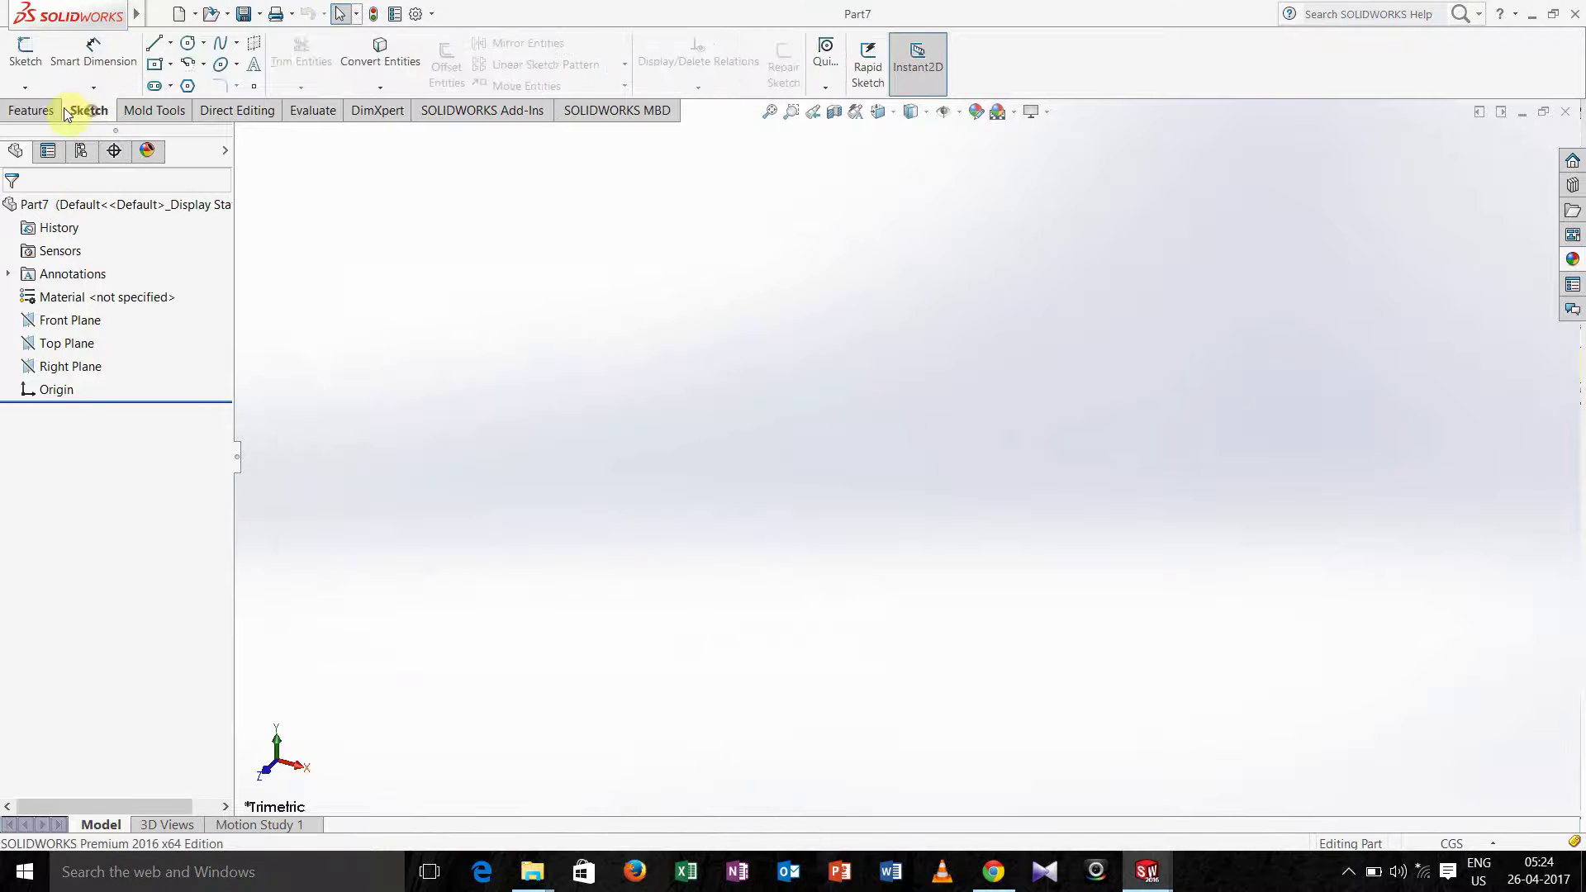
left_click(25, 54)
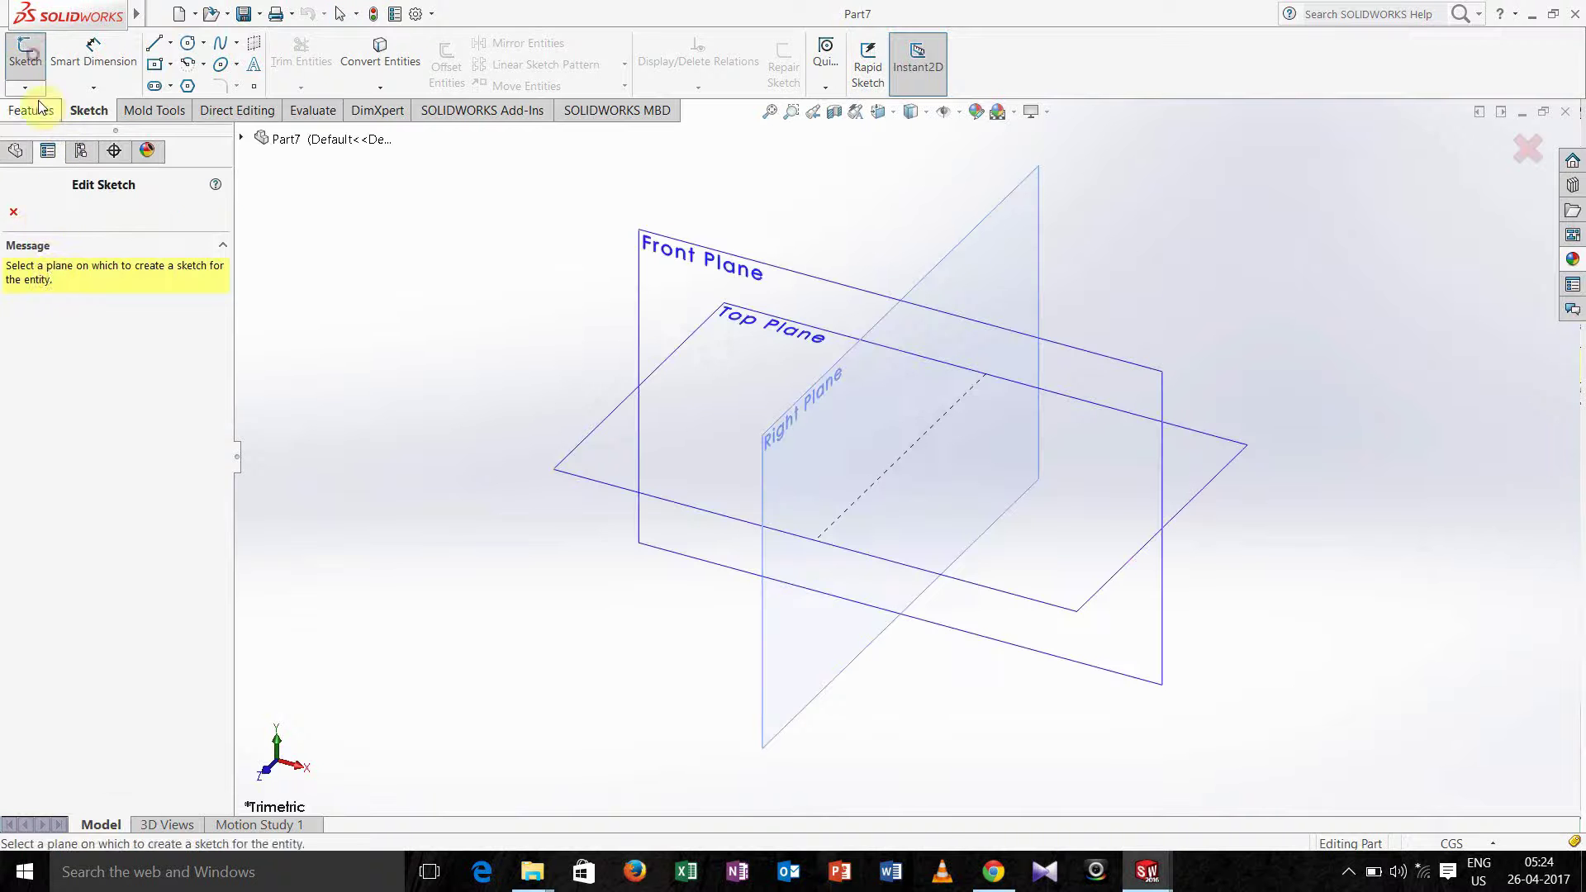
left_click(716, 252)
Draw a circle centred on the origin and dimension its diameter to 12
left_click(188, 43)
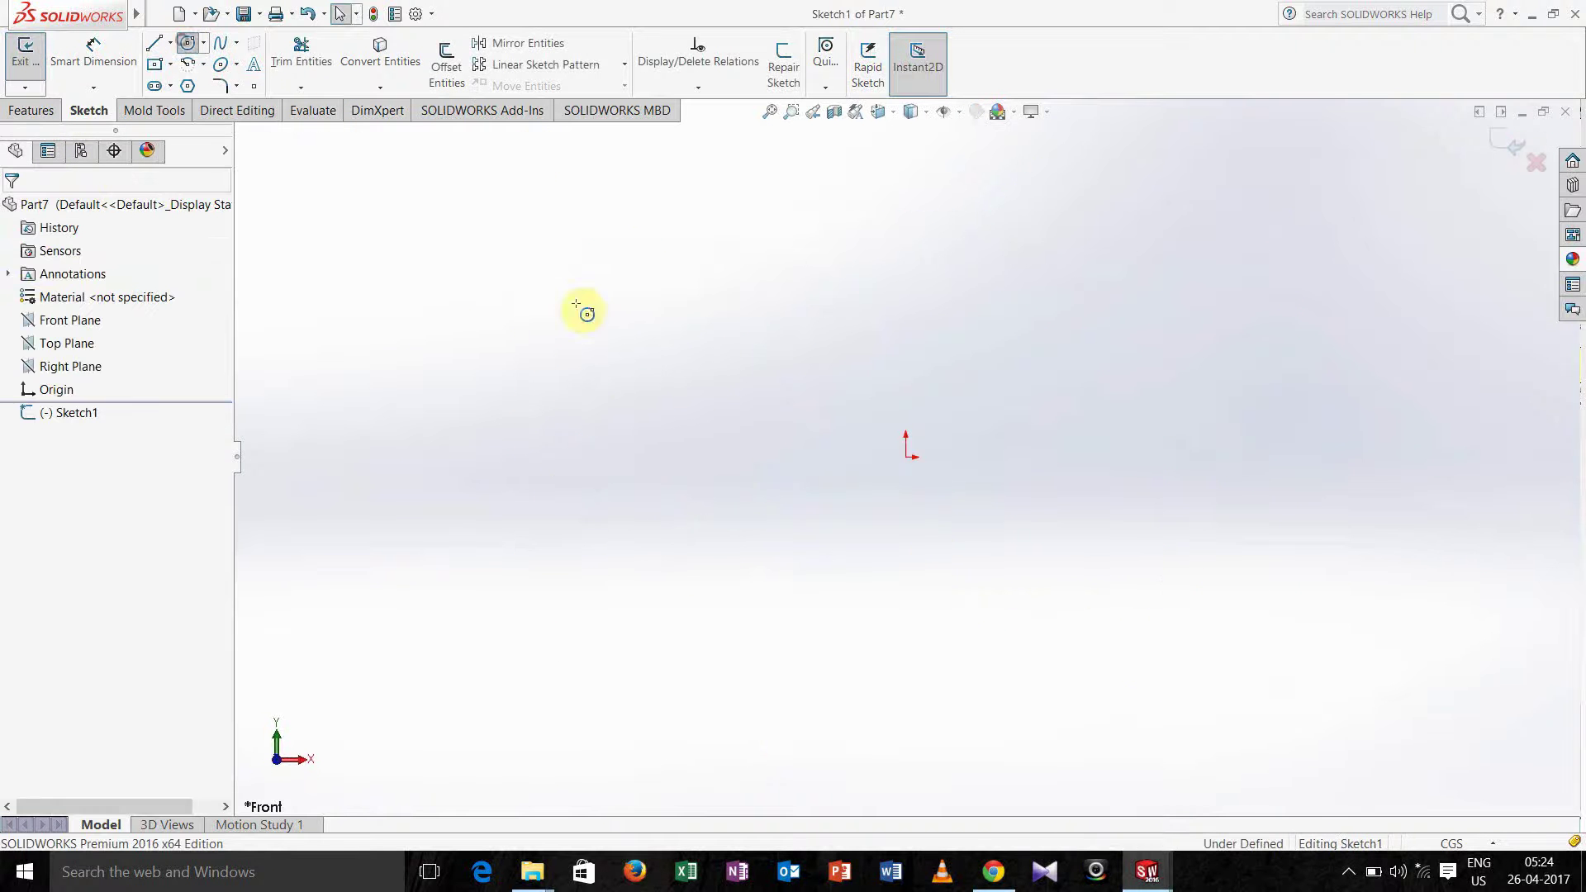
left_click(907, 457)
left_click(974, 305)
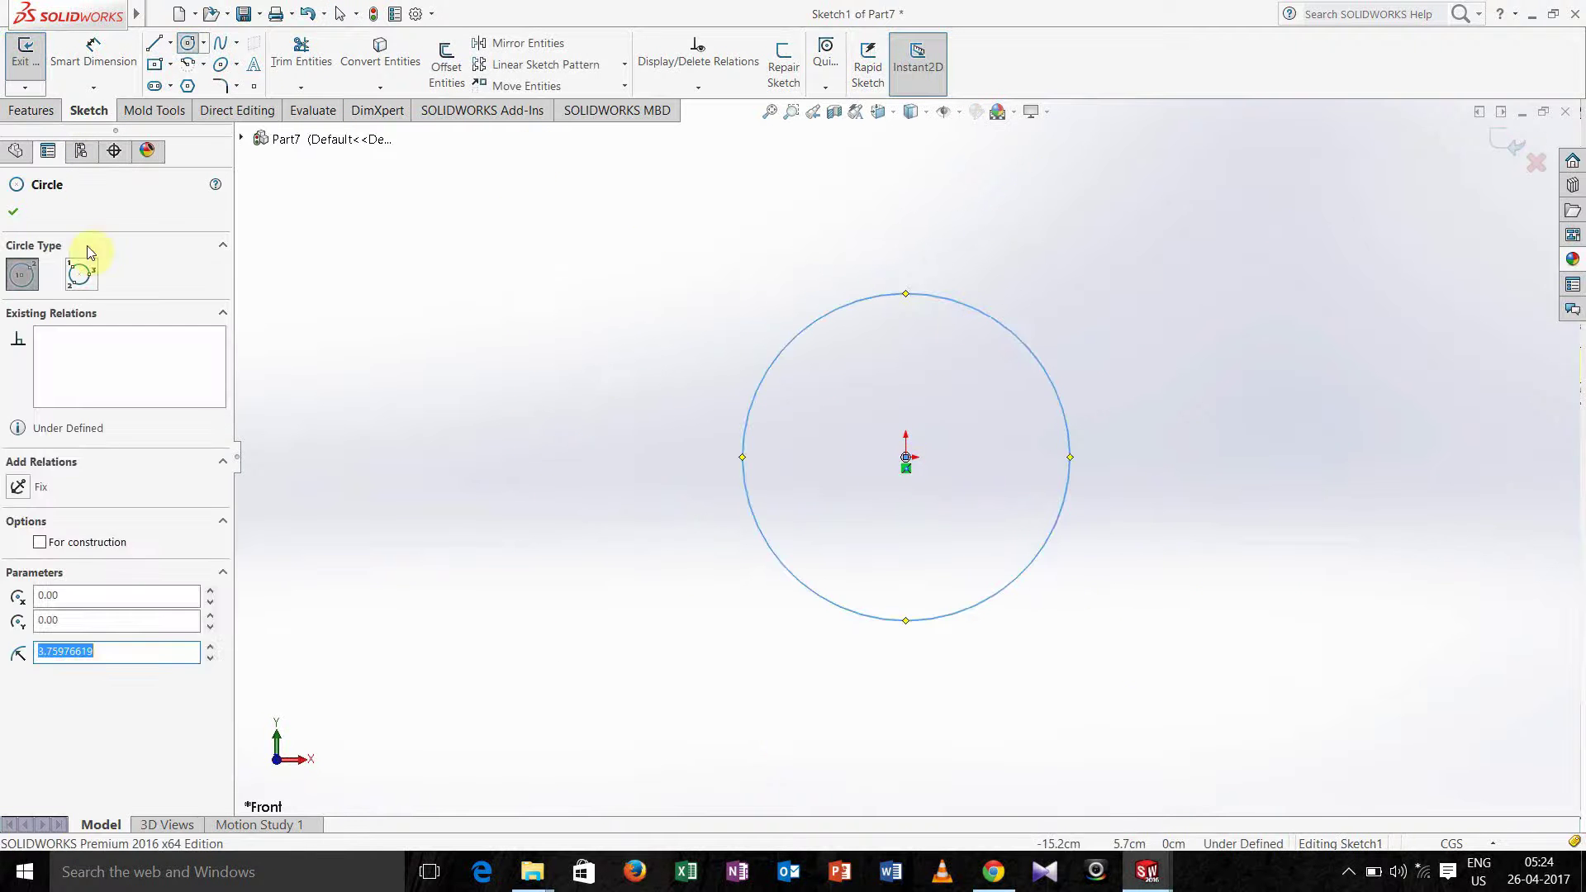
left_click(13, 212)
left_click(93, 54)
left_click(987, 316)
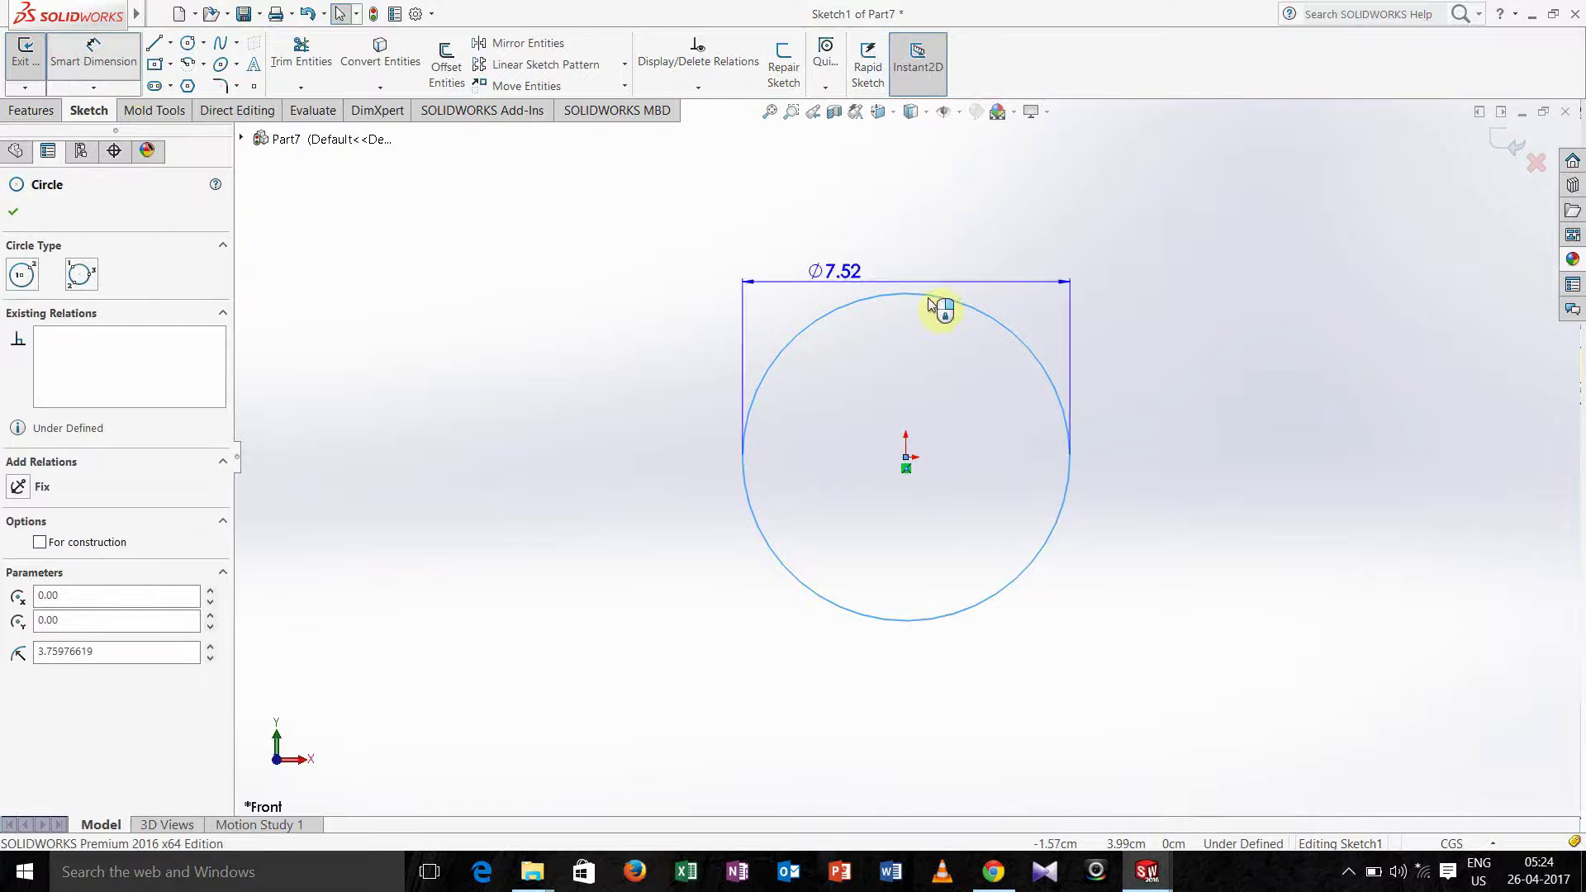
left_click(1107, 275)
type("8")
left_click(1109, 273)
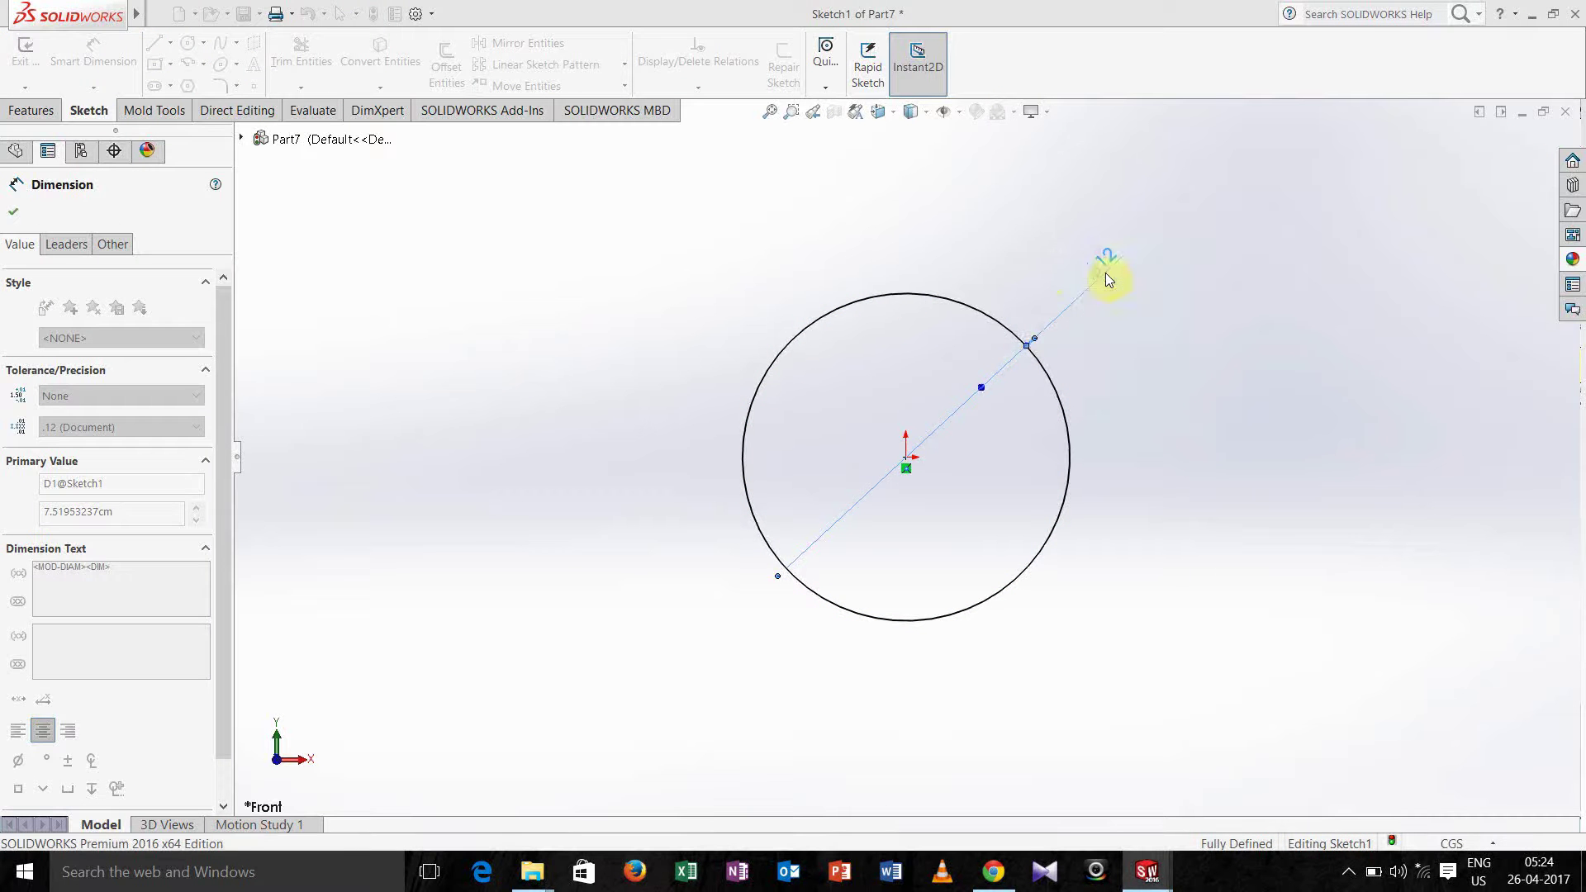
left_click(12, 216)
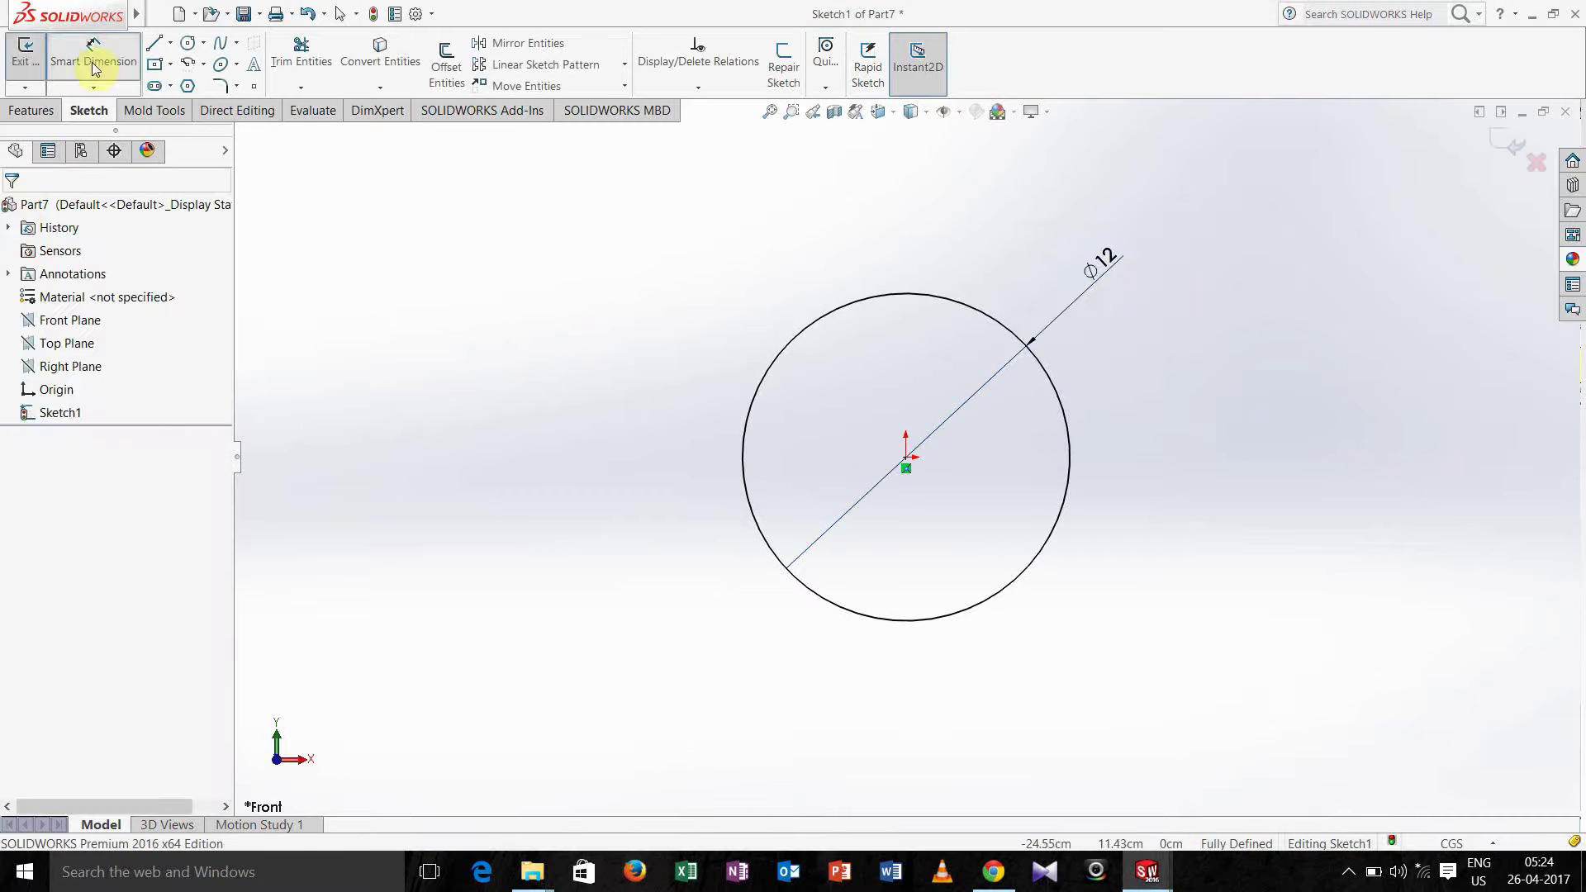
Add a concentric inner circle at the origin and dimension its diameter to 11
left_click(188, 42)
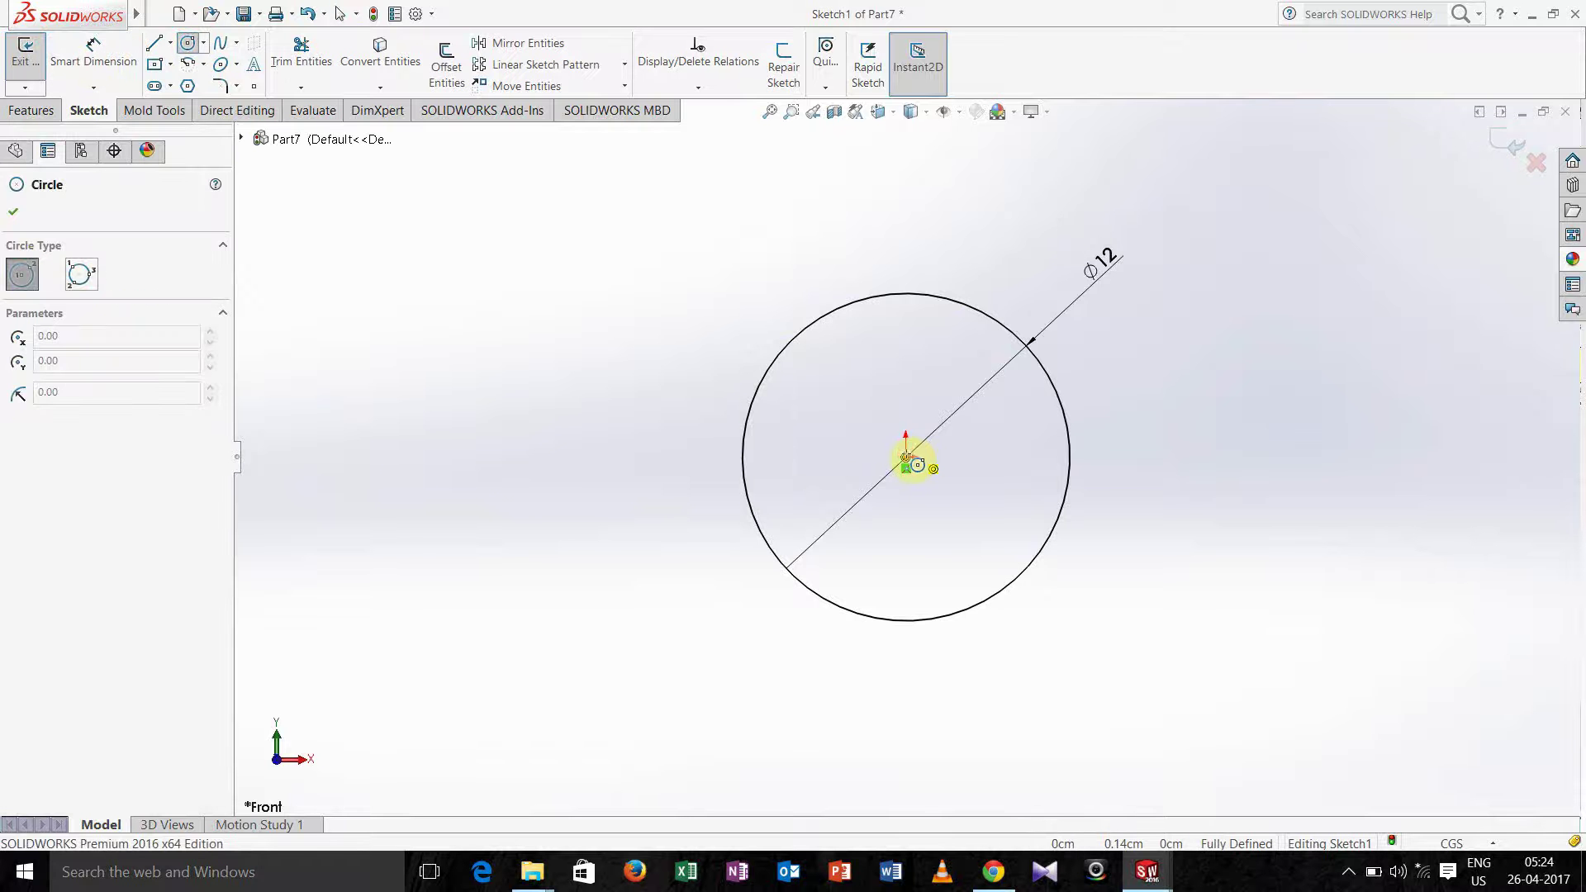
left_click(906, 457)
left_click(966, 363)
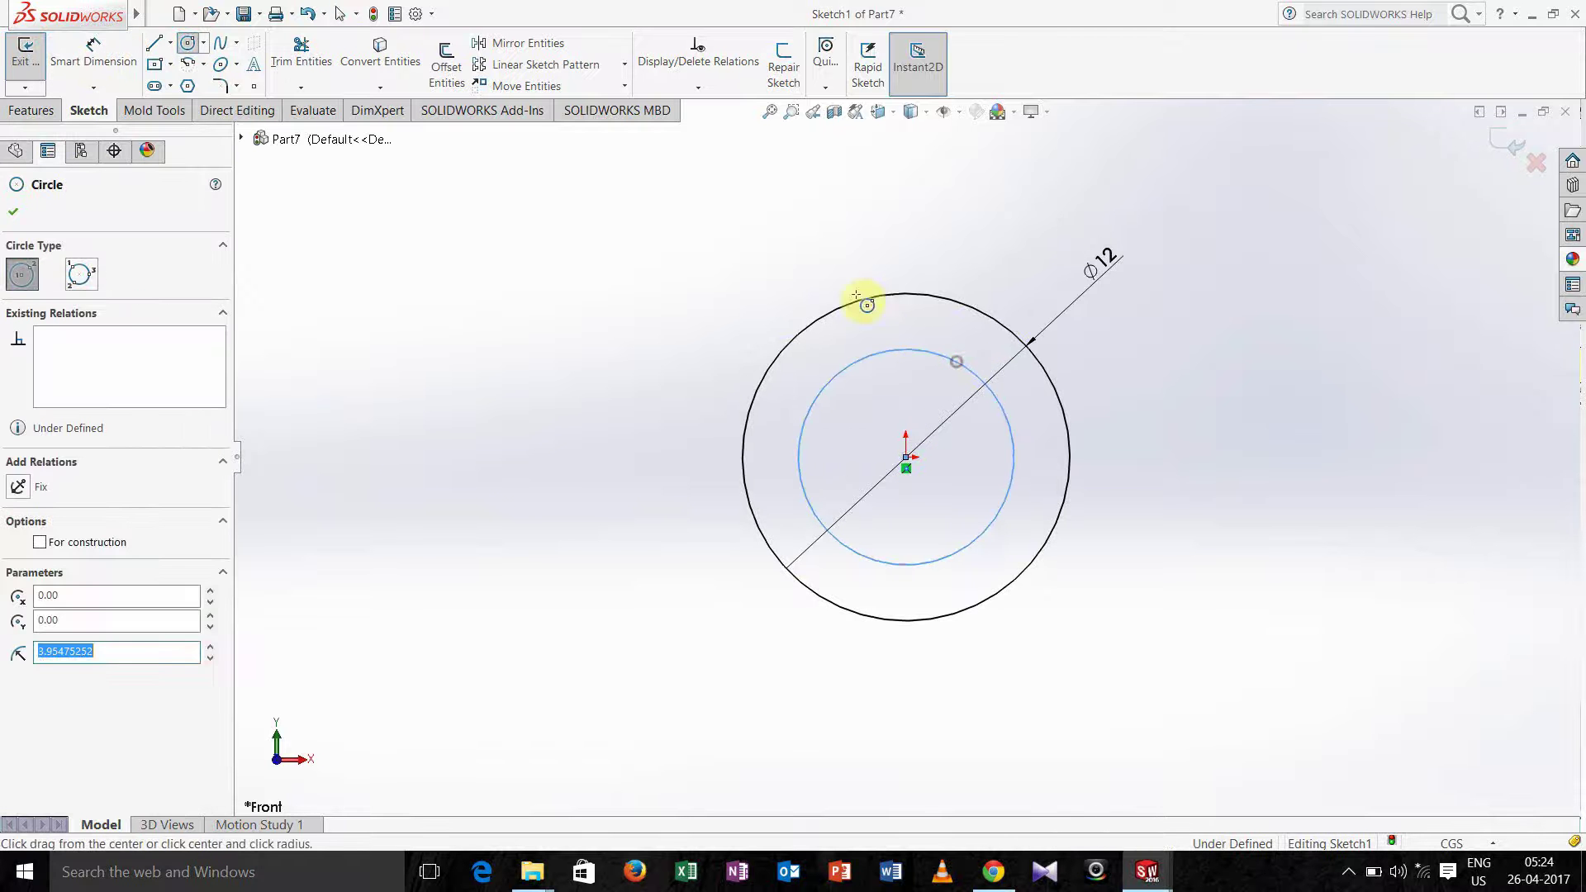
left_click(12, 212)
left_click(92, 51)
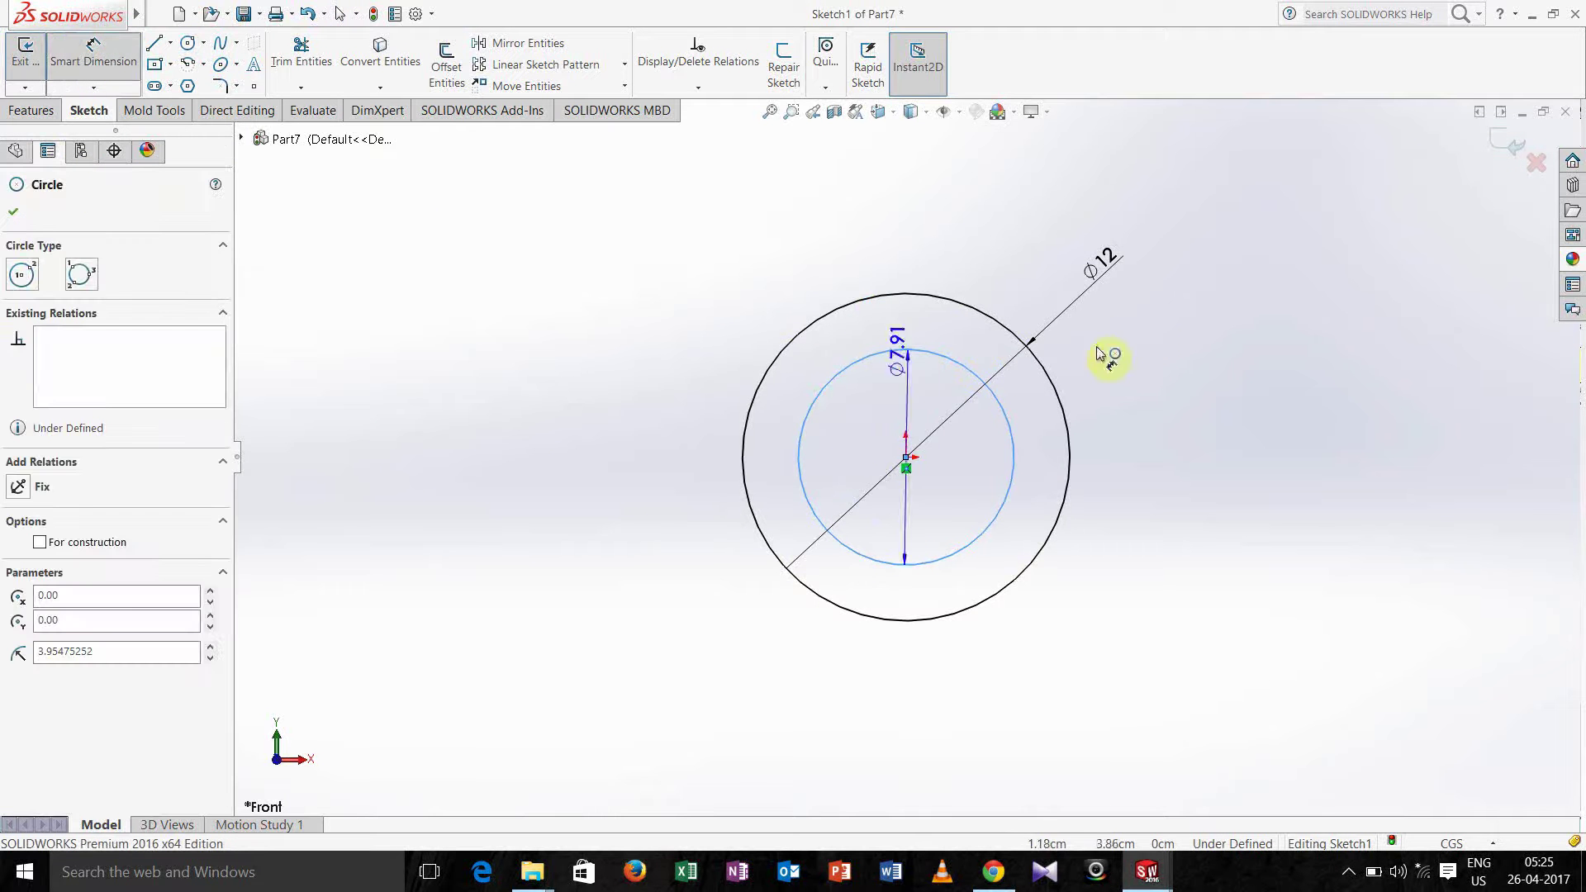
left_click(1149, 337)
type("12")
key("Return")
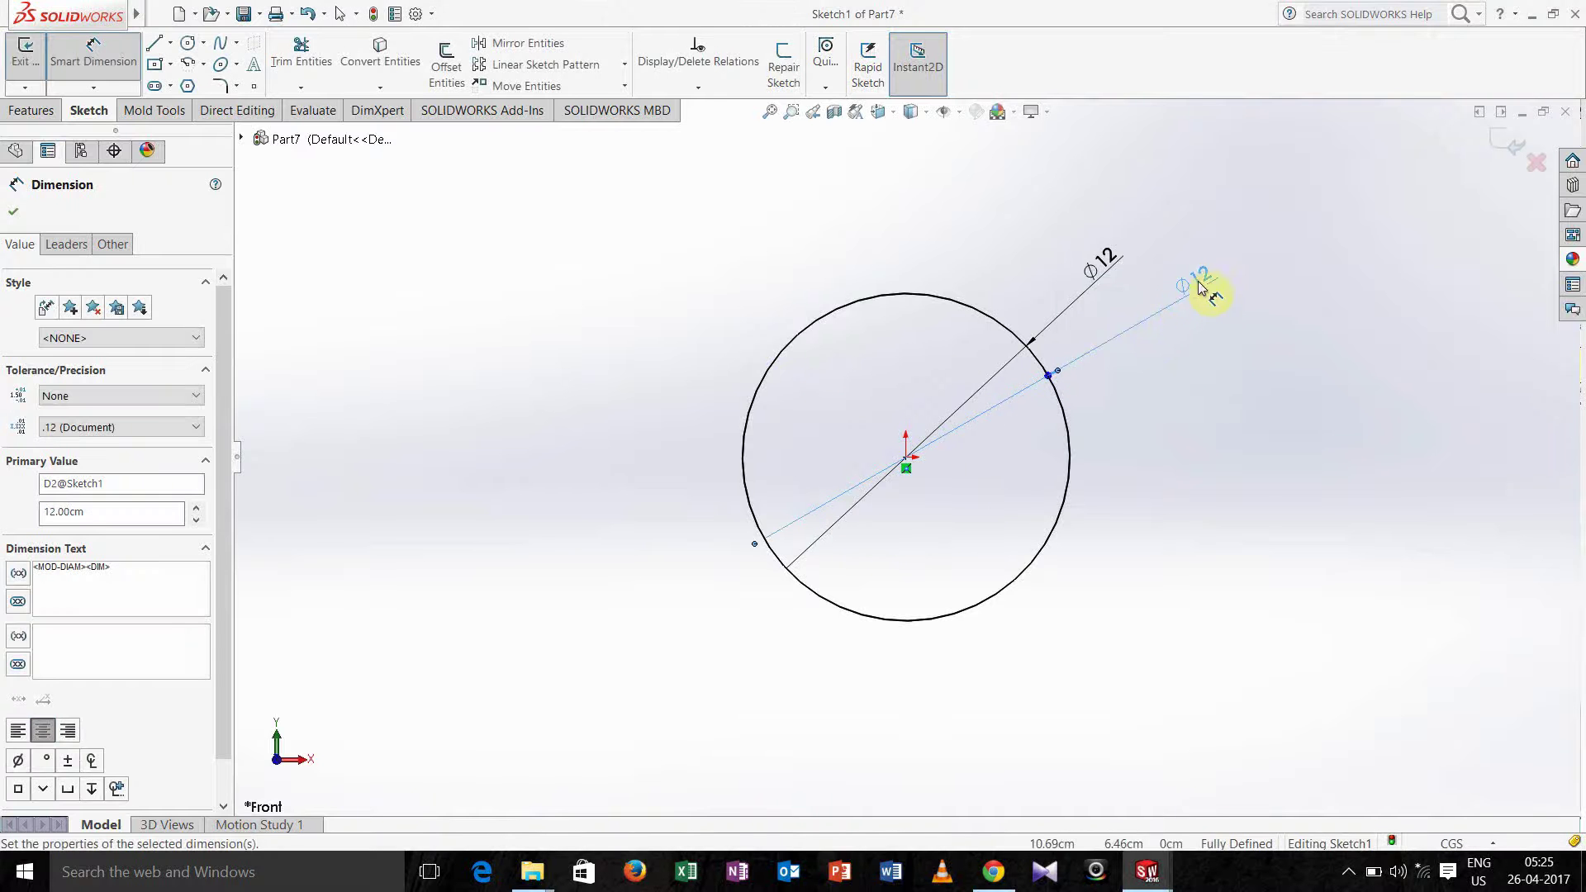
left_click(1200, 285)
type("11")
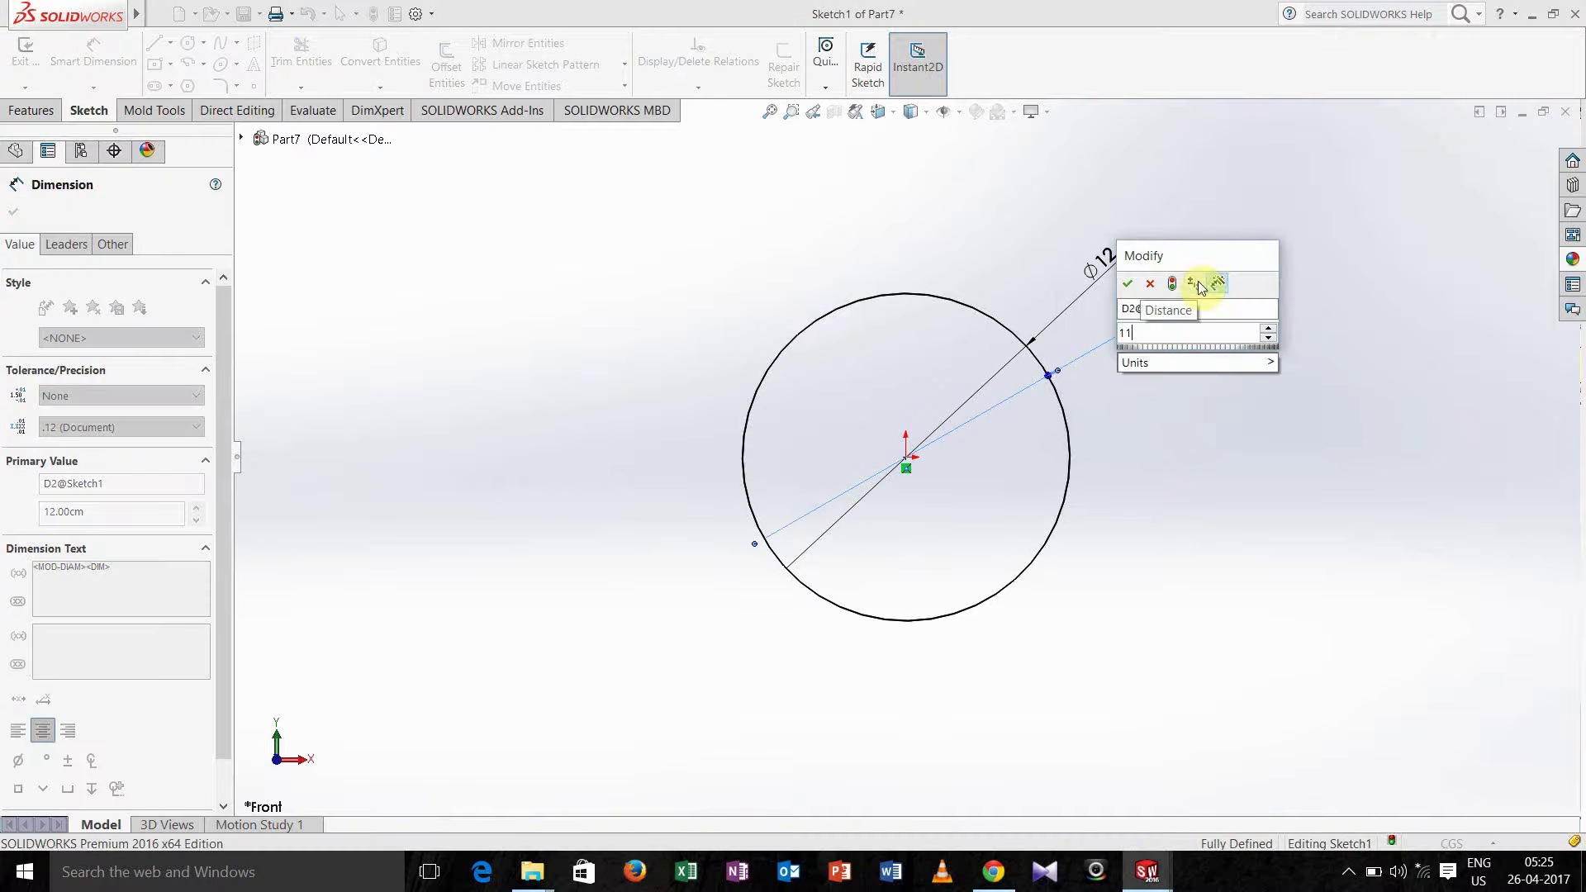
key("Return")
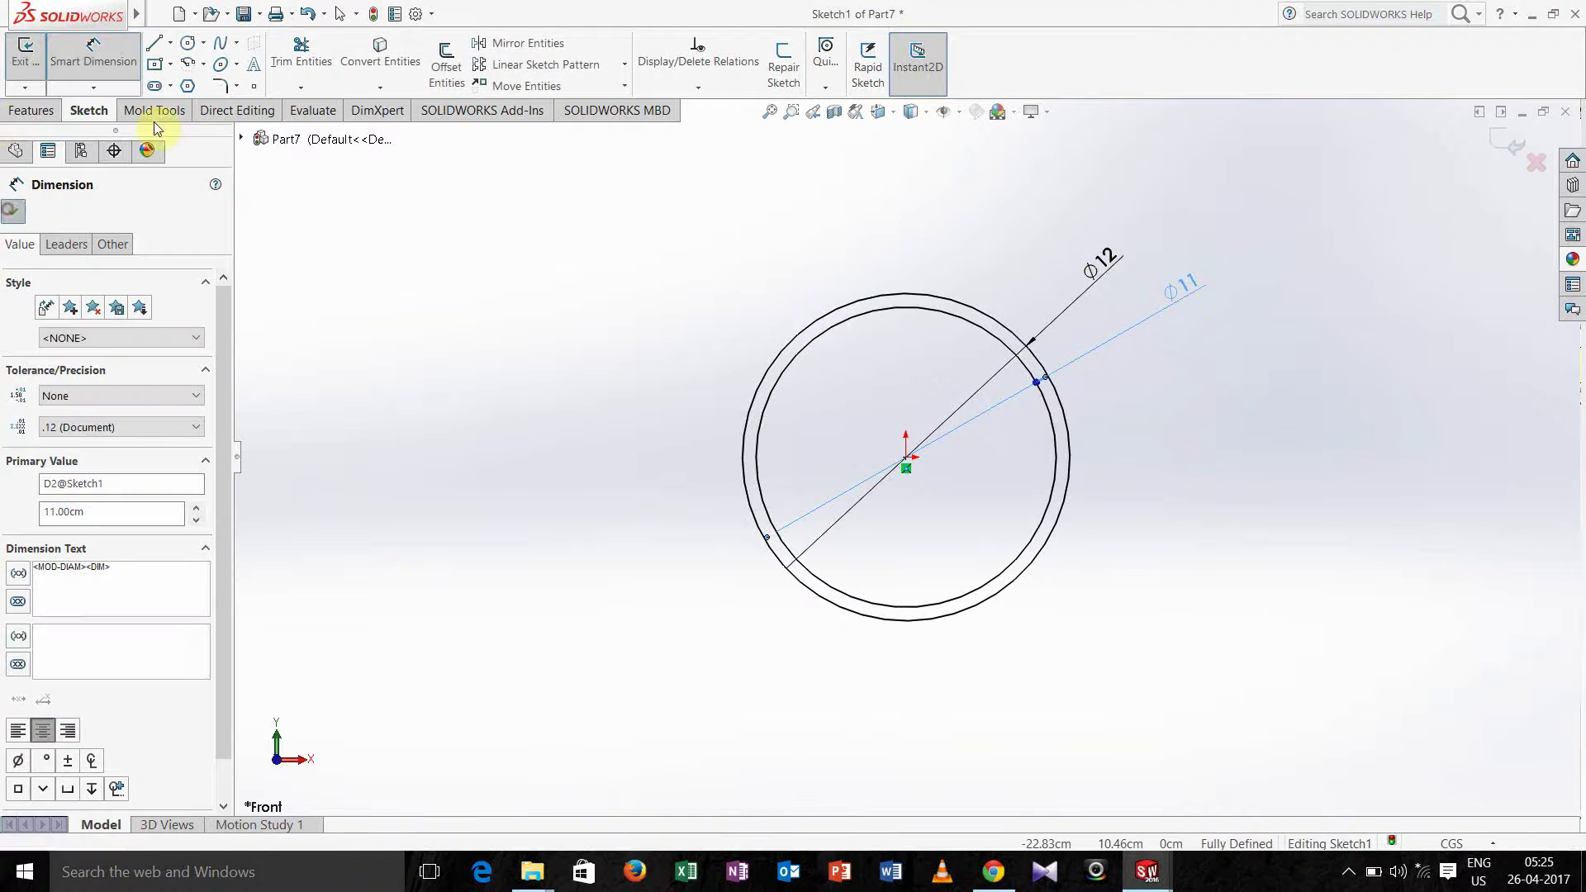
left_click(13, 211)
Draw a horizontal line through the origin spanning both circles
left_click(153, 43)
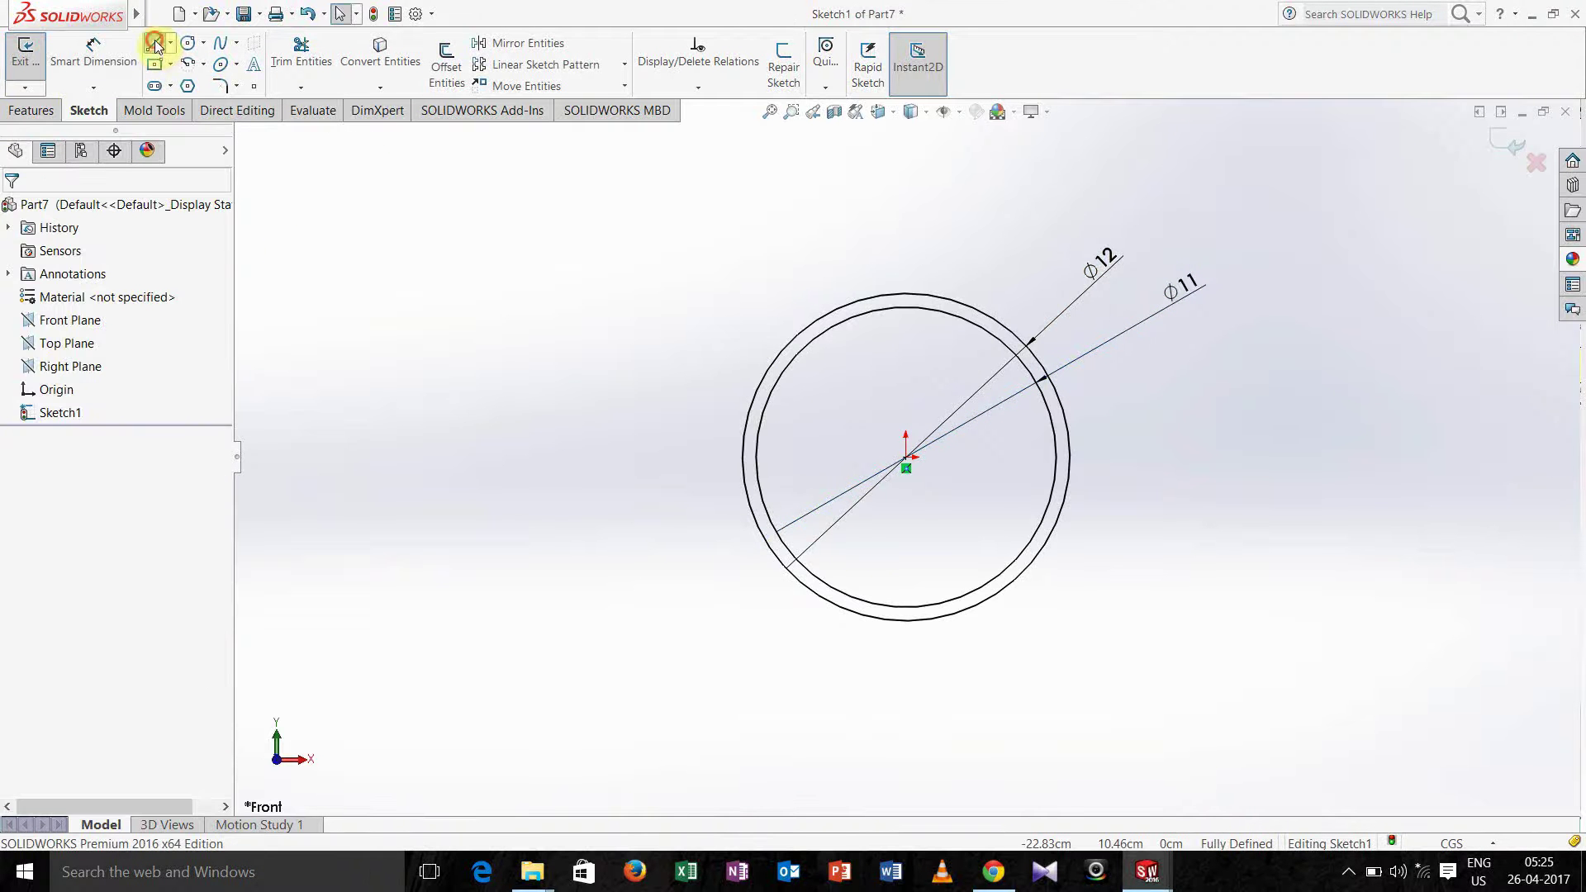
left_click(569, 456)
left_click(1207, 456)
key("Escape")
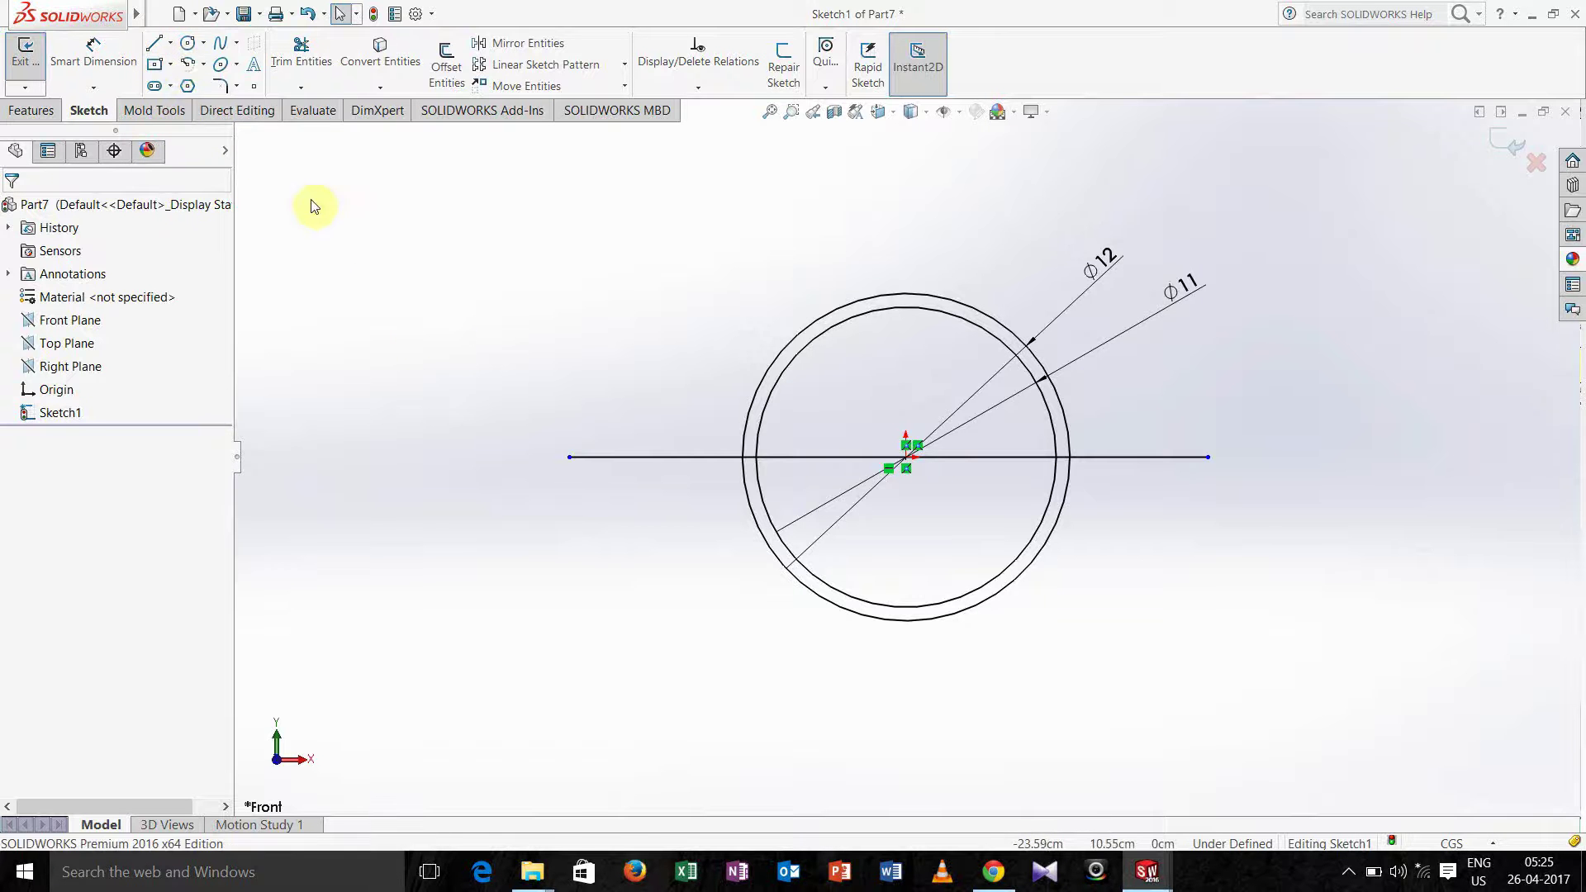
Trim the top arcs and the line segments outside the ring, leaving a closed lower half-ring
left_click(300, 51)
mouse_move(791, 295)
left_mouse_down()
mouse_move(665, 350)
mouse_move(656, 673)
left_mouse_up()
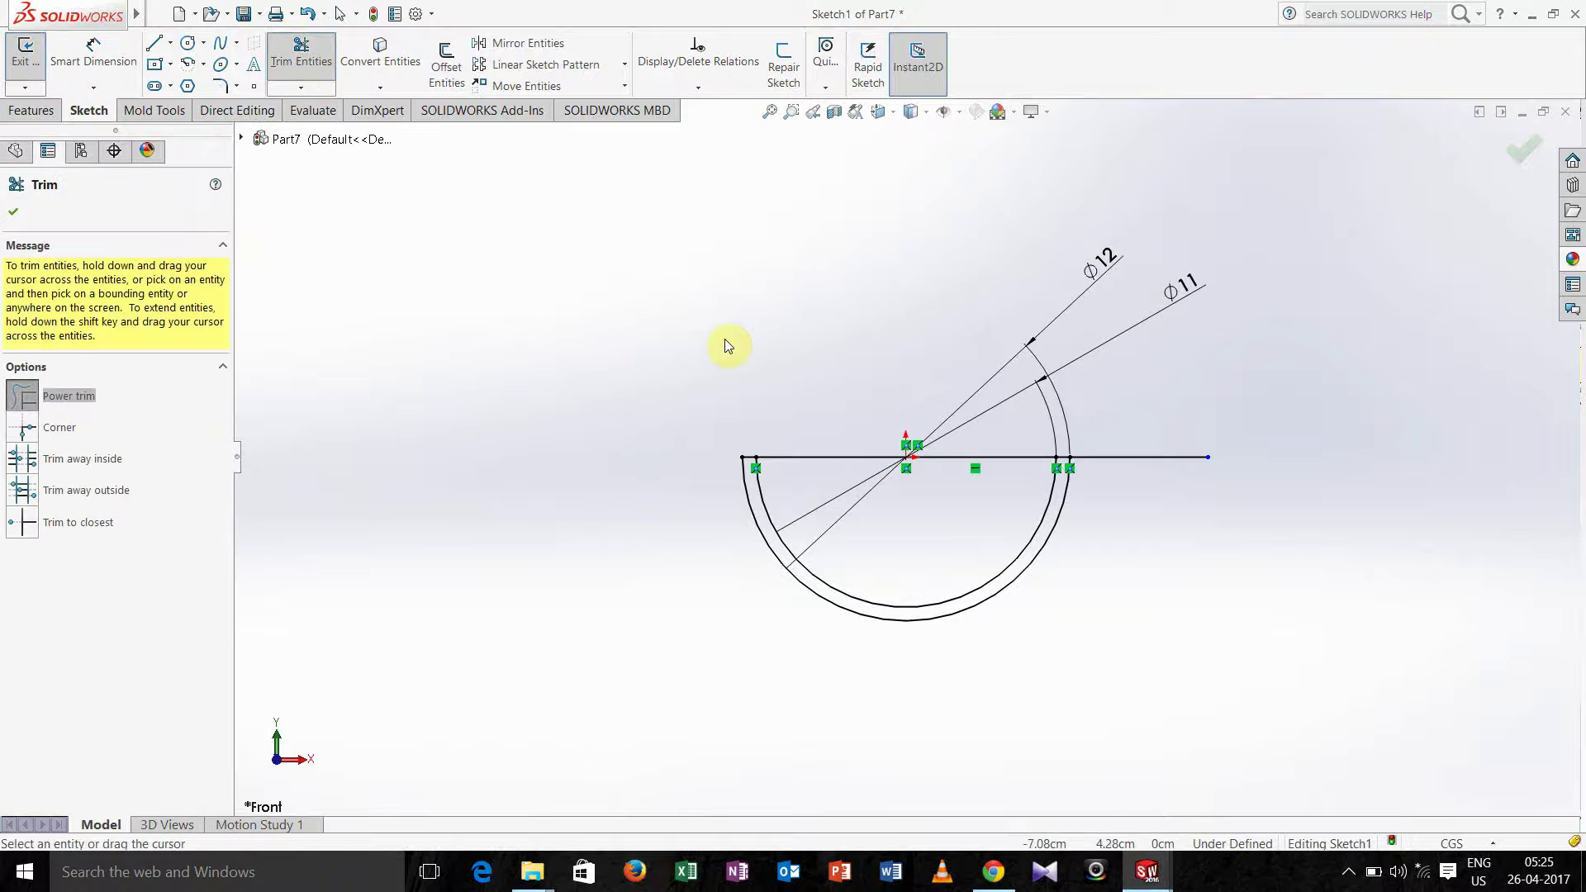
left_click_drag(771, 343, 816, 463)
left_click_drag(1108, 426, 1137, 529)
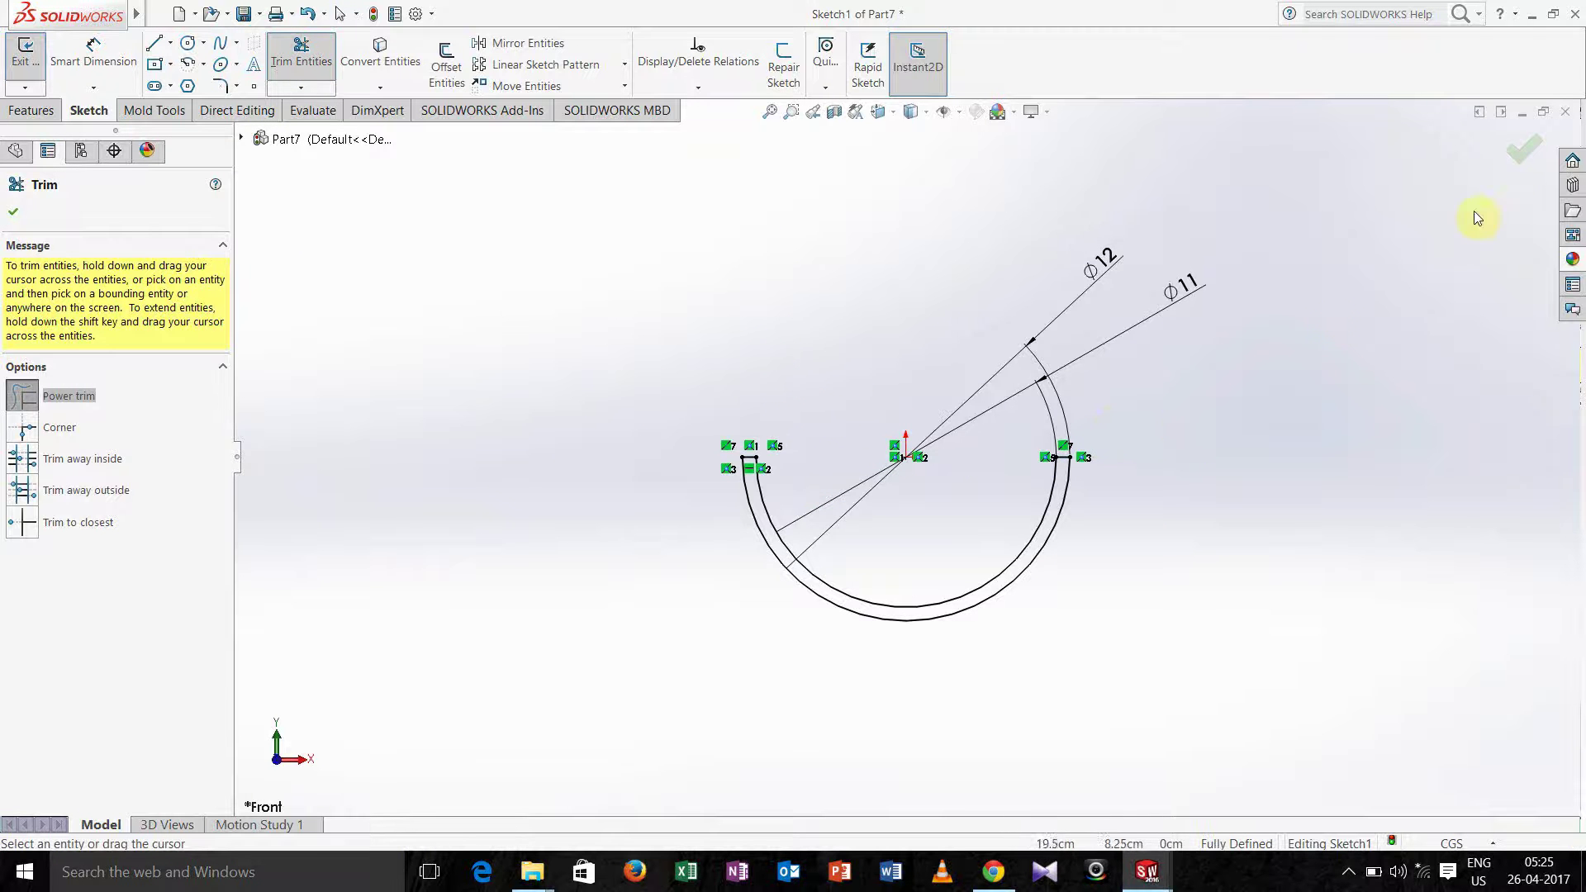
left_click(1524, 155)
mouse_move(1356, 247)
middle_mouse_down()
mouse_move(1267, 368)
mouse_move(1222, 396)
middle_mouse_up()
left_click(19, 112)
Revolve the half-ring 180° about its short end line into a thin hemispherical shell
left_click(93, 72)
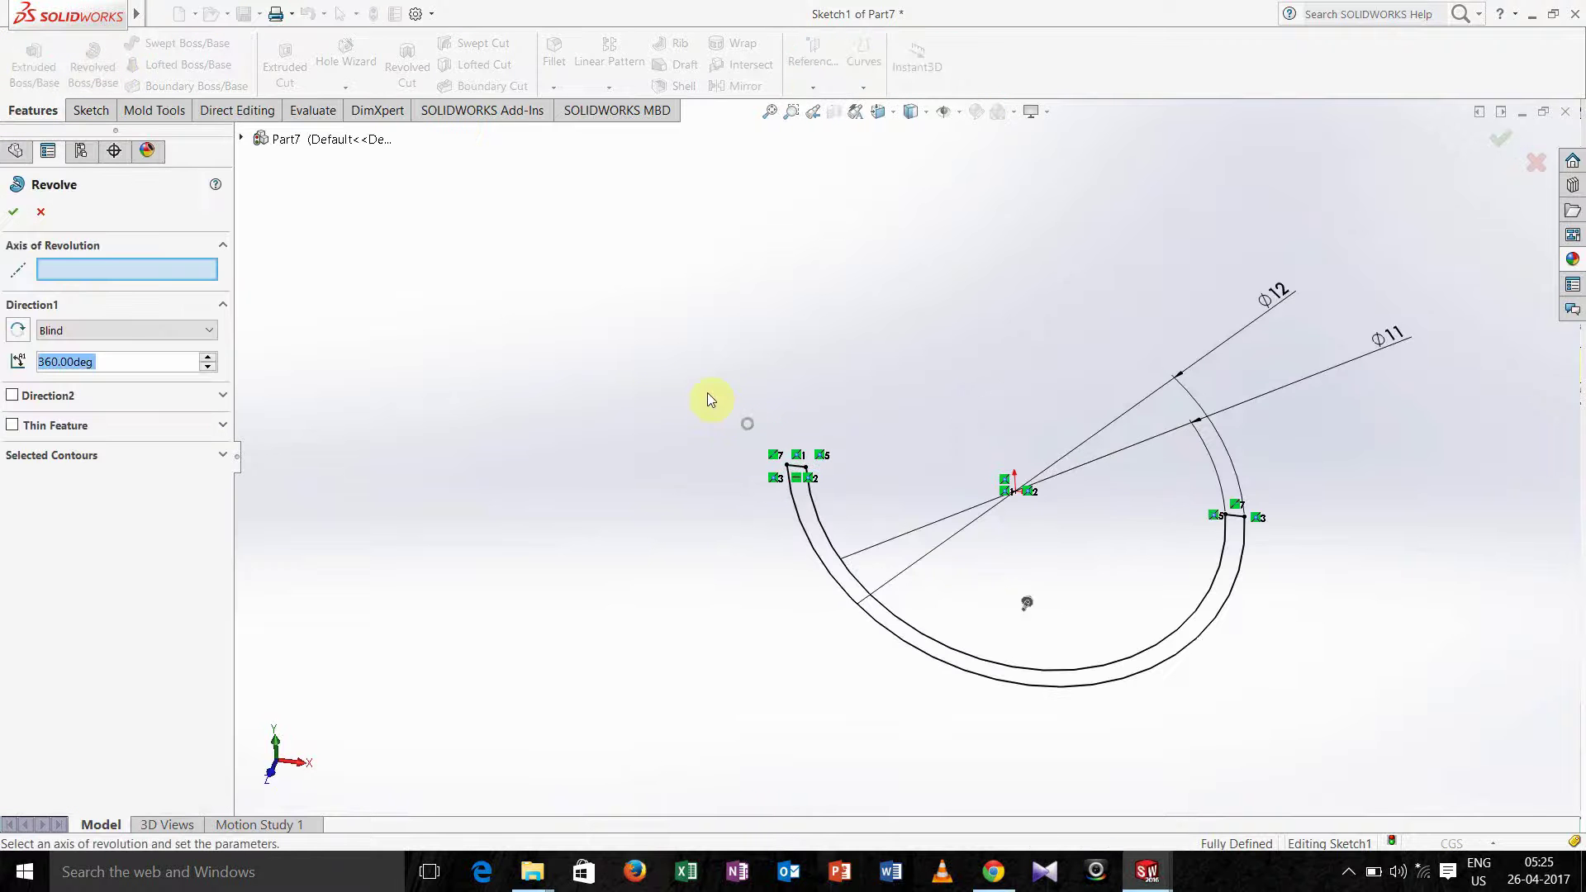
scroll(727, 405, "down", 3)
scroll(669, 368, "down", 2)
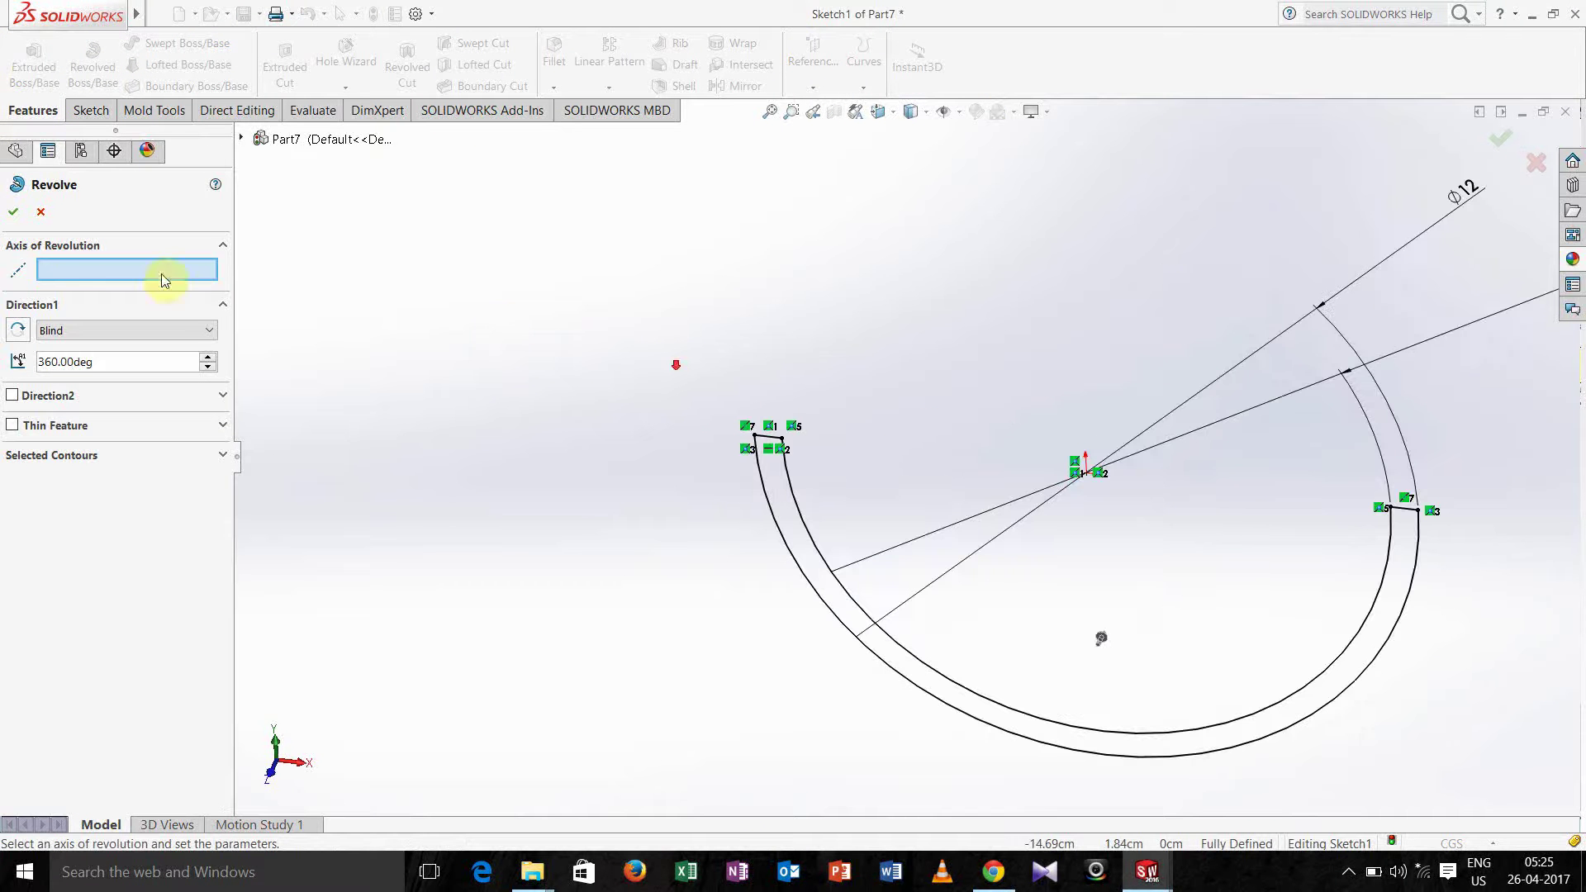
left_click(774, 439)
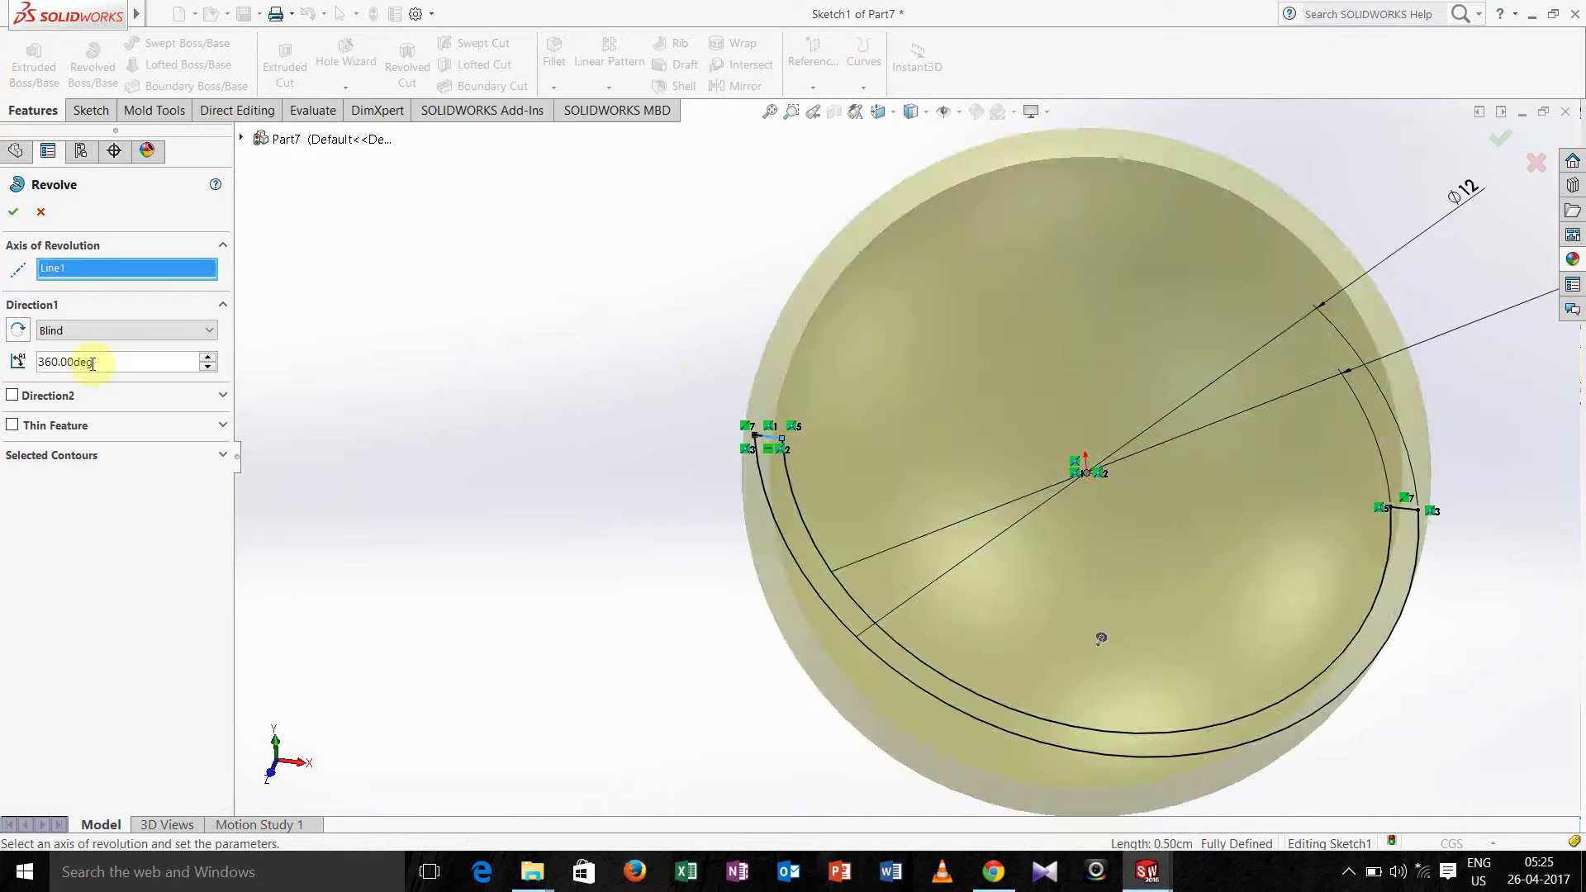
left_click_drag(93, 363, 2, 357)
type("180")
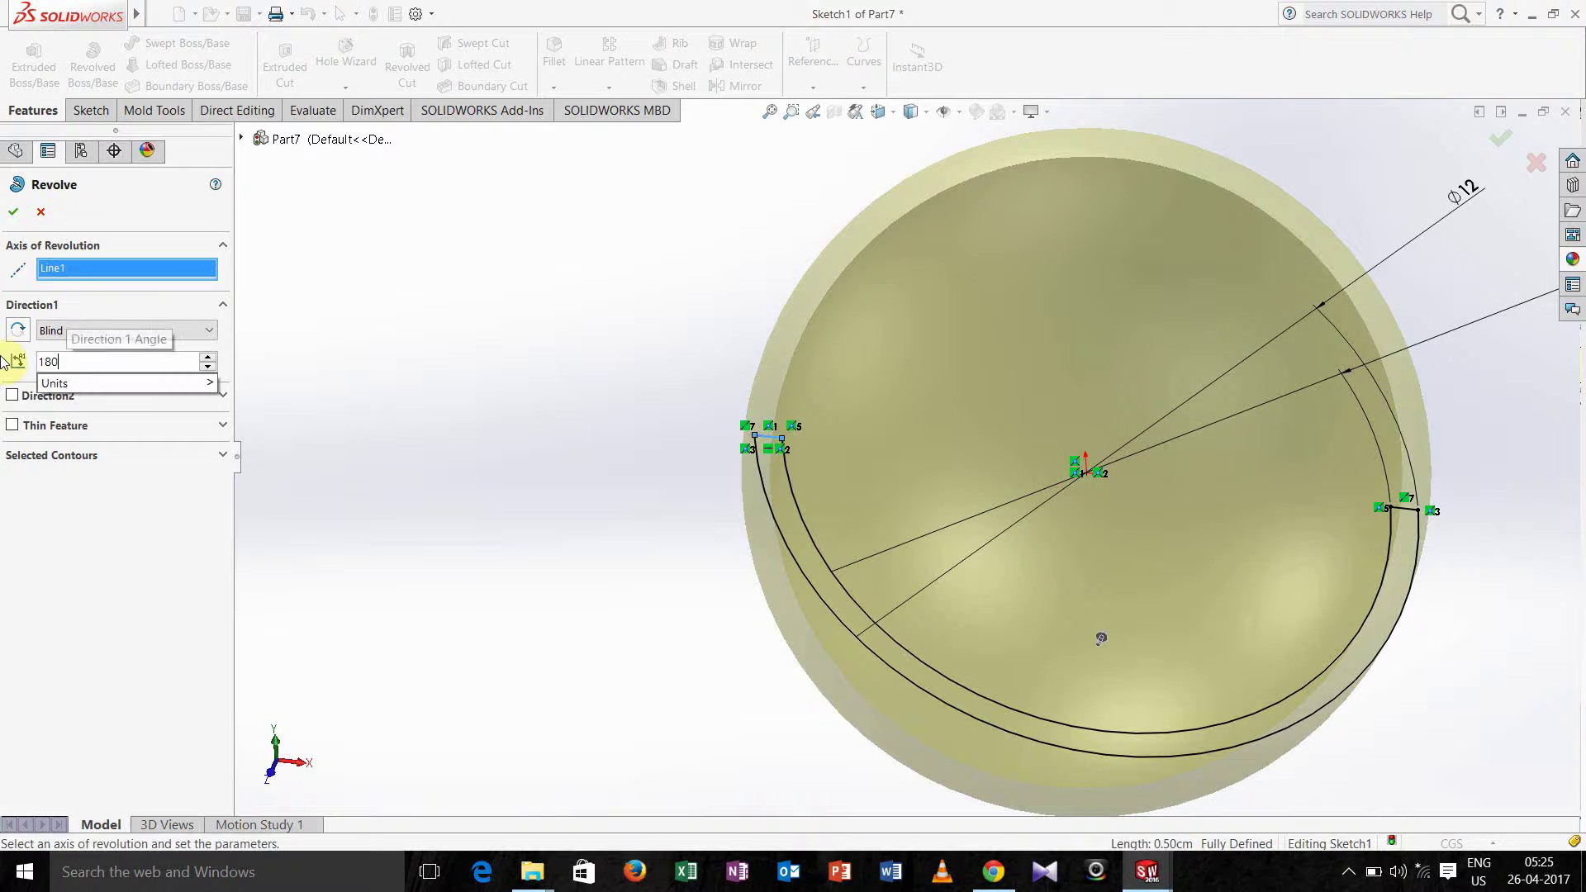
key("Return")
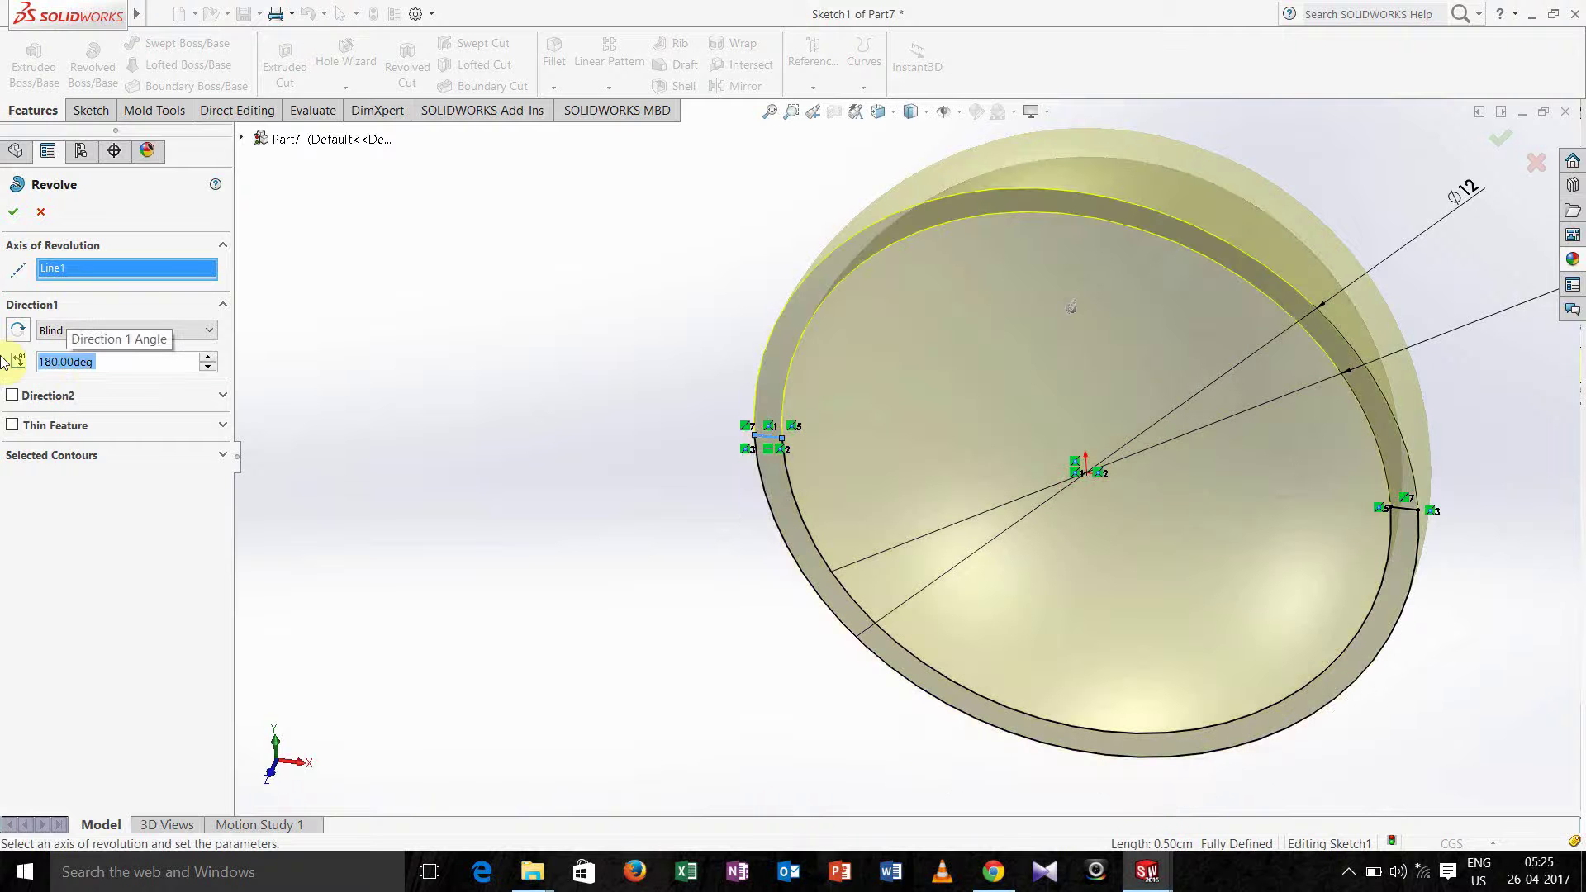
left_click(17, 214)
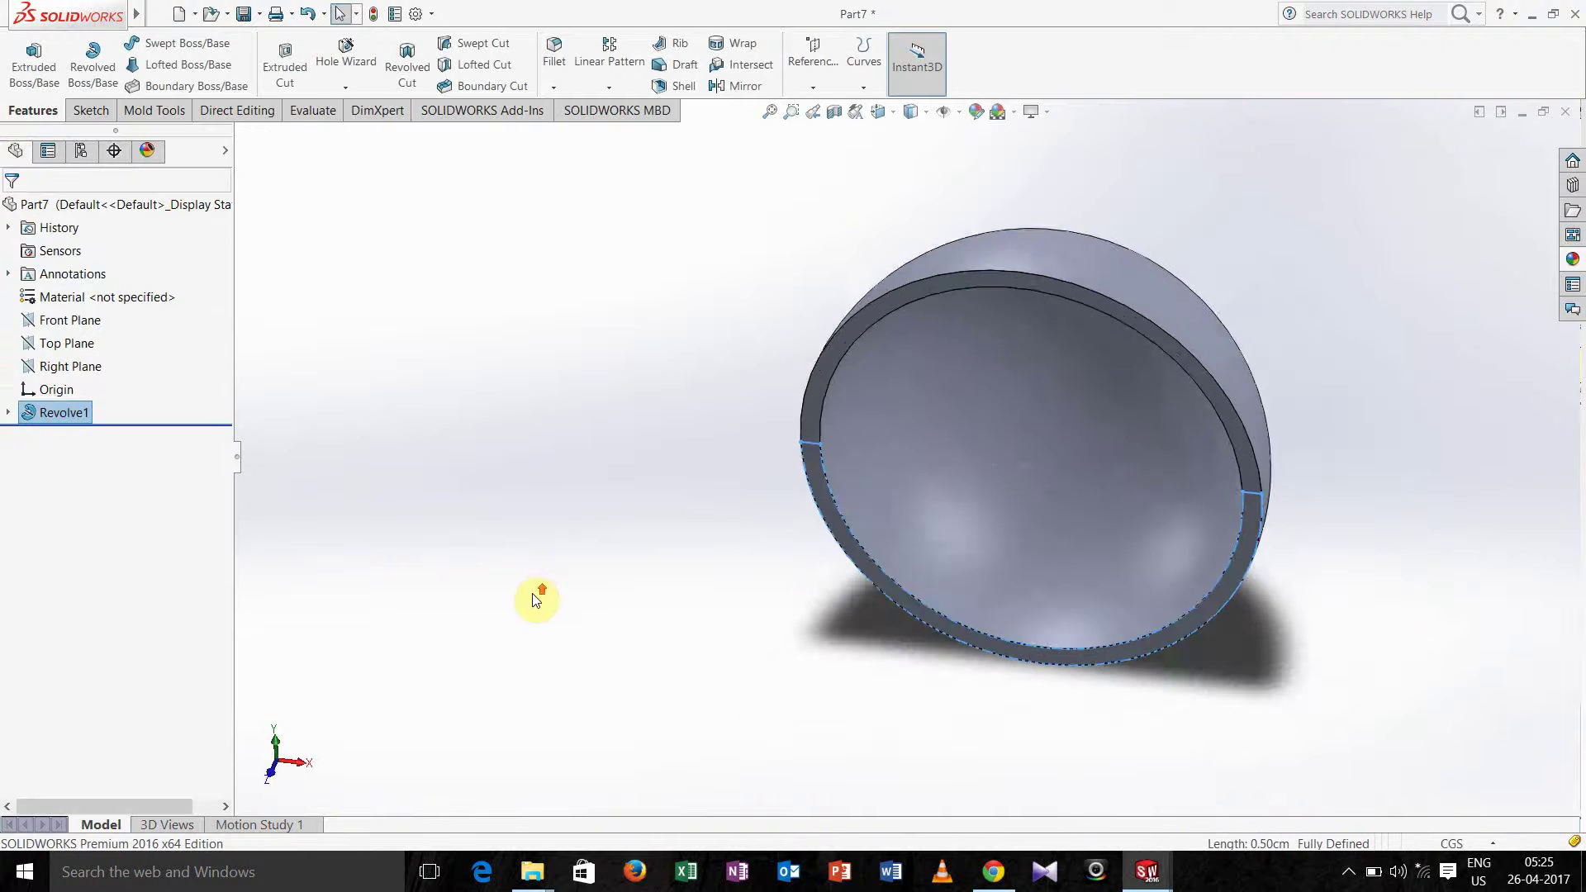
Start a sketch on the Top Plane and draw a vertical centerline up from the origin
middle_click_drag(537, 599, 538, 516)
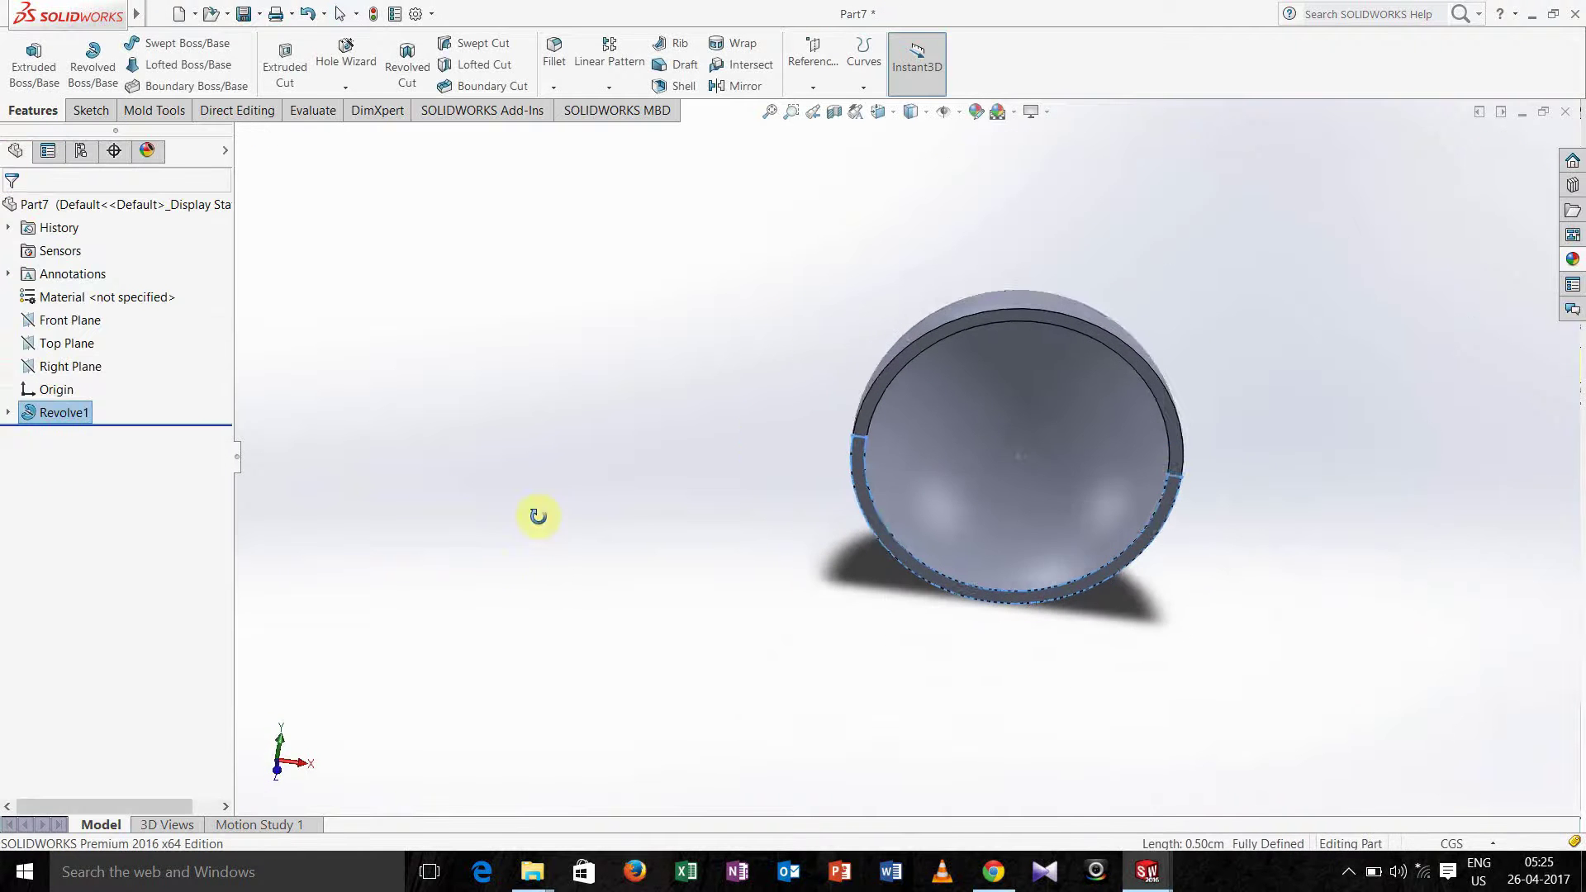
left_click(47, 349)
left_click(89, 110)
left_click(25, 57)
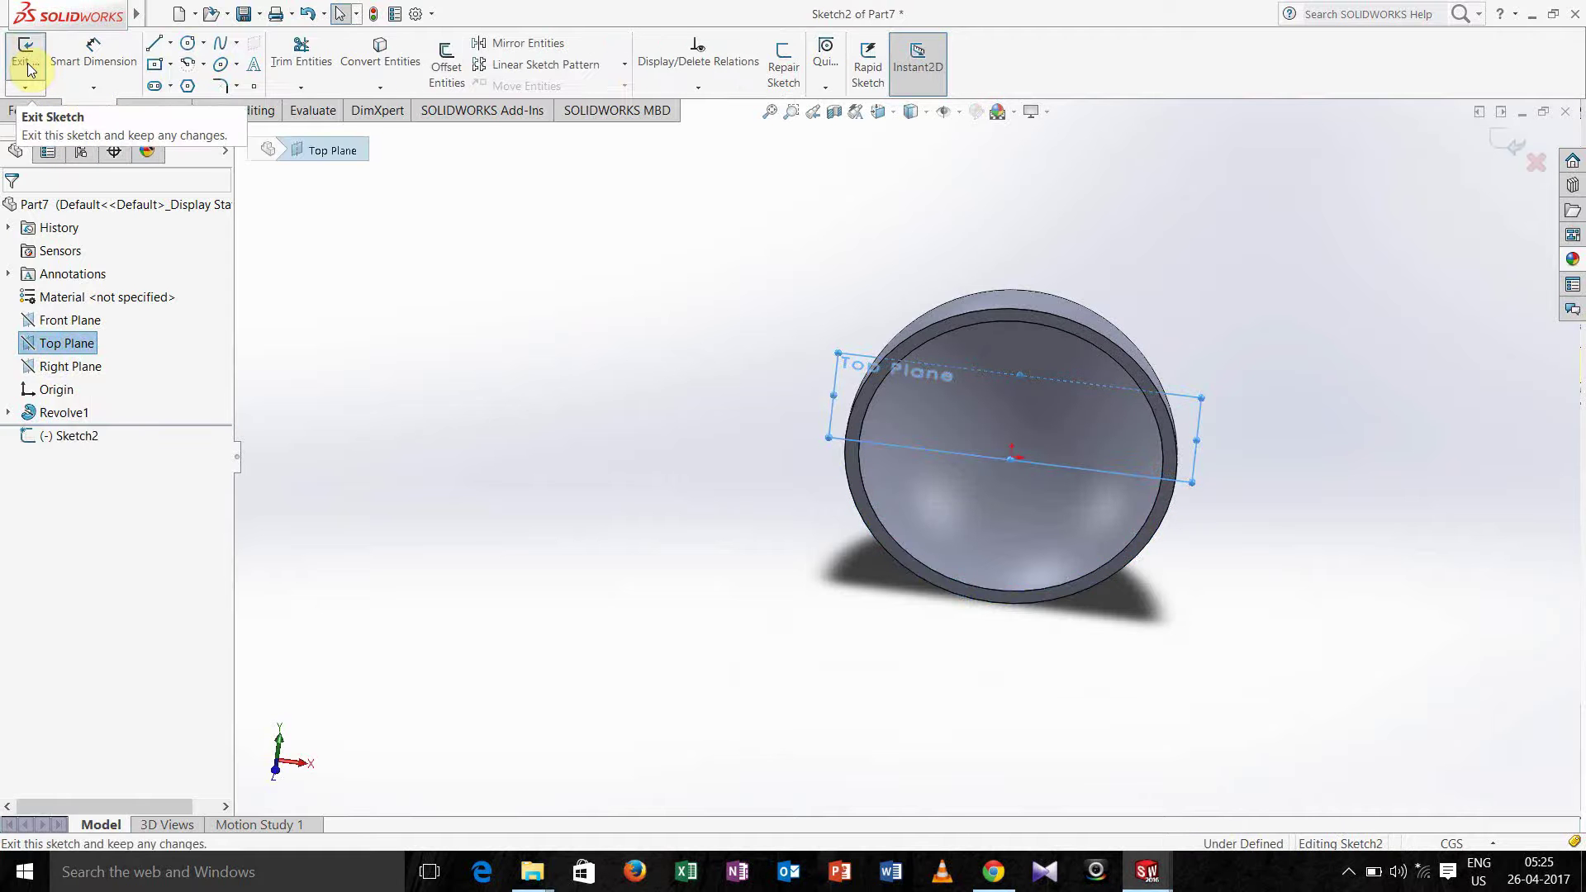
left_click(337, 361)
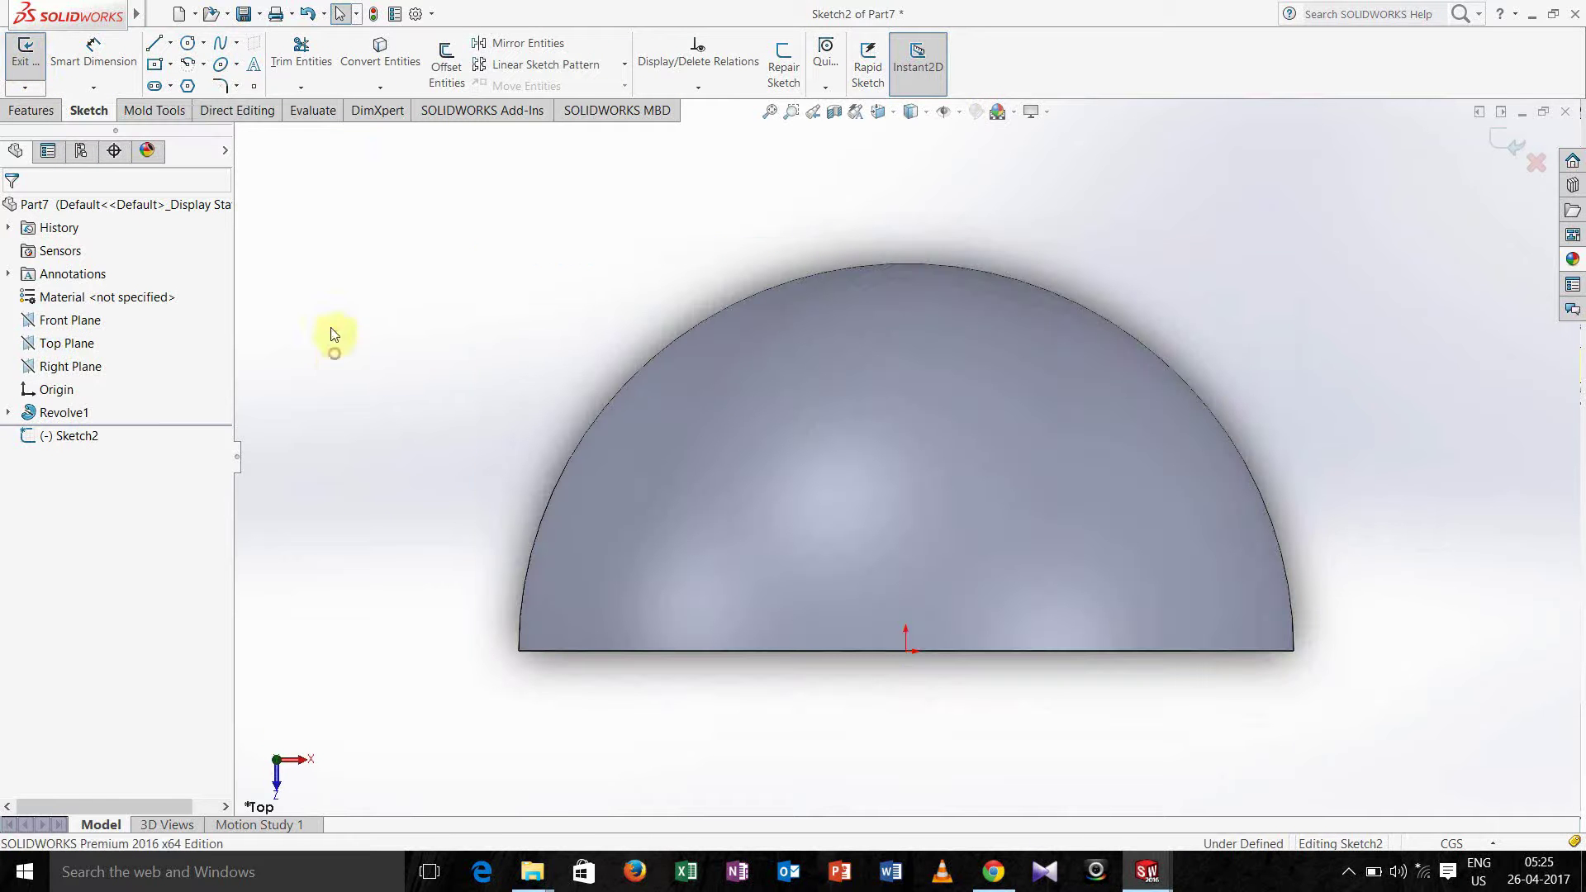
left_click(170, 42)
left_click(183, 85)
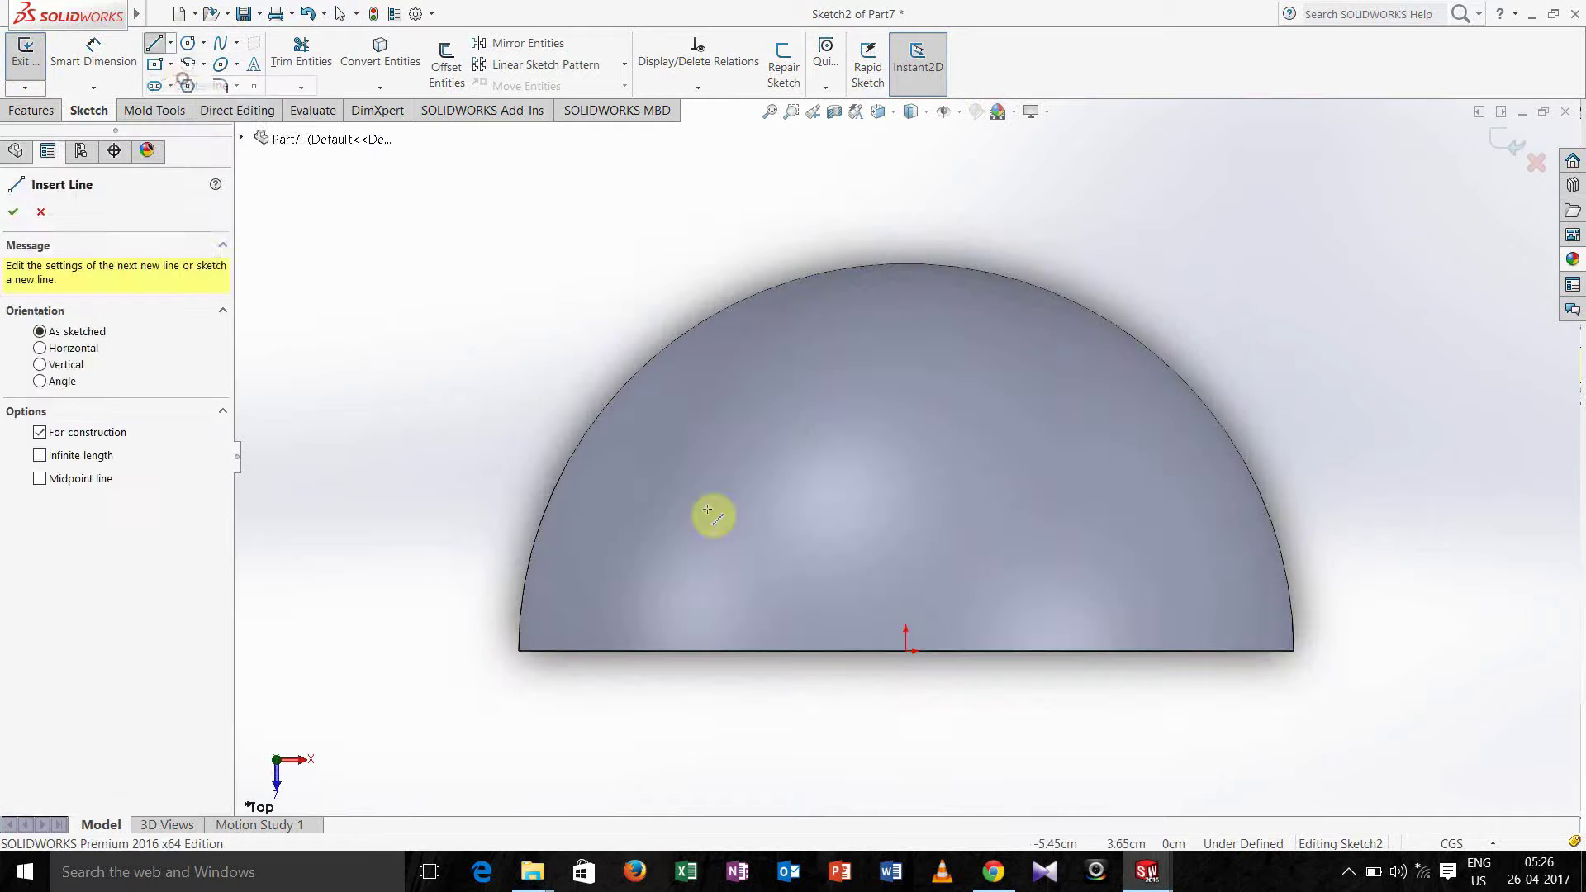
left_click(906, 650)
left_click(907, 185)
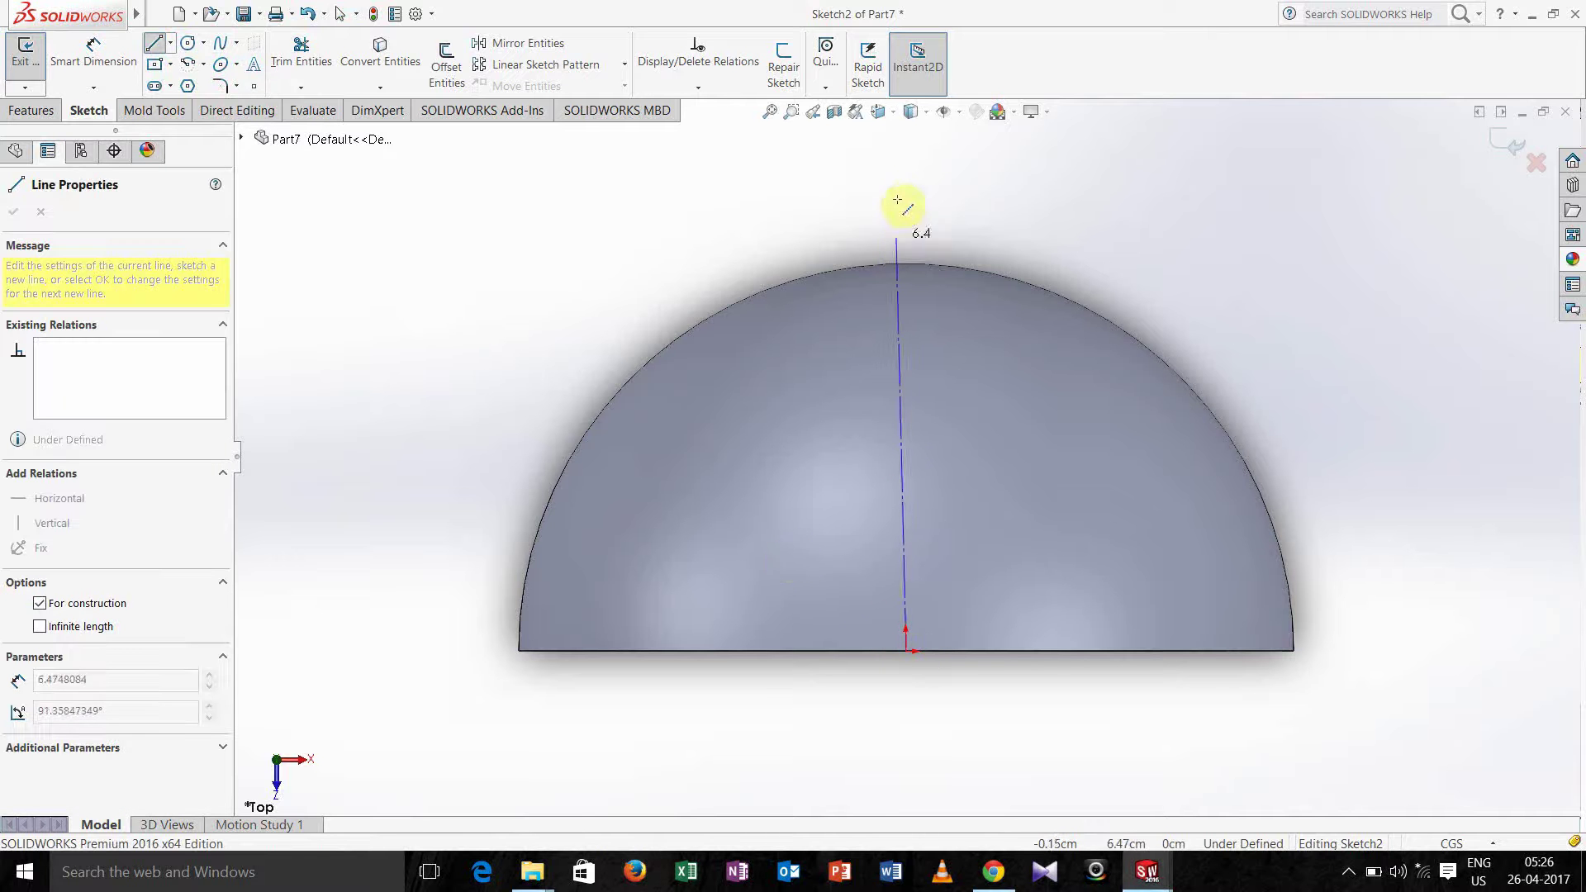
left_click(909, 182)
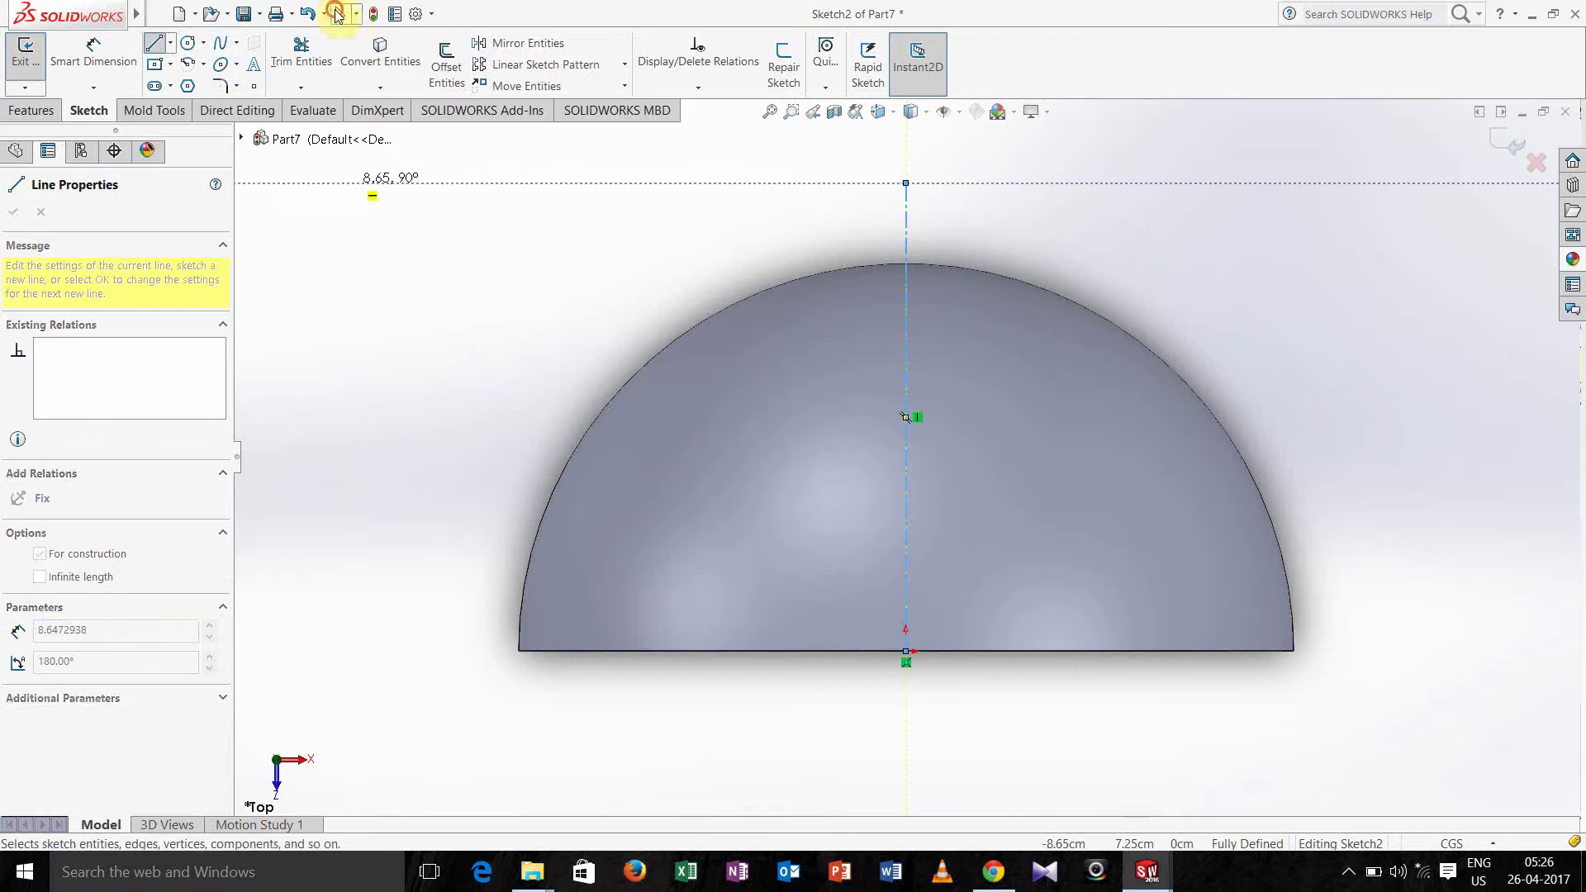
left_click(339, 14)
Draw a line from the origin and dimension its angle to the centerline as 21°
left_click(154, 46)
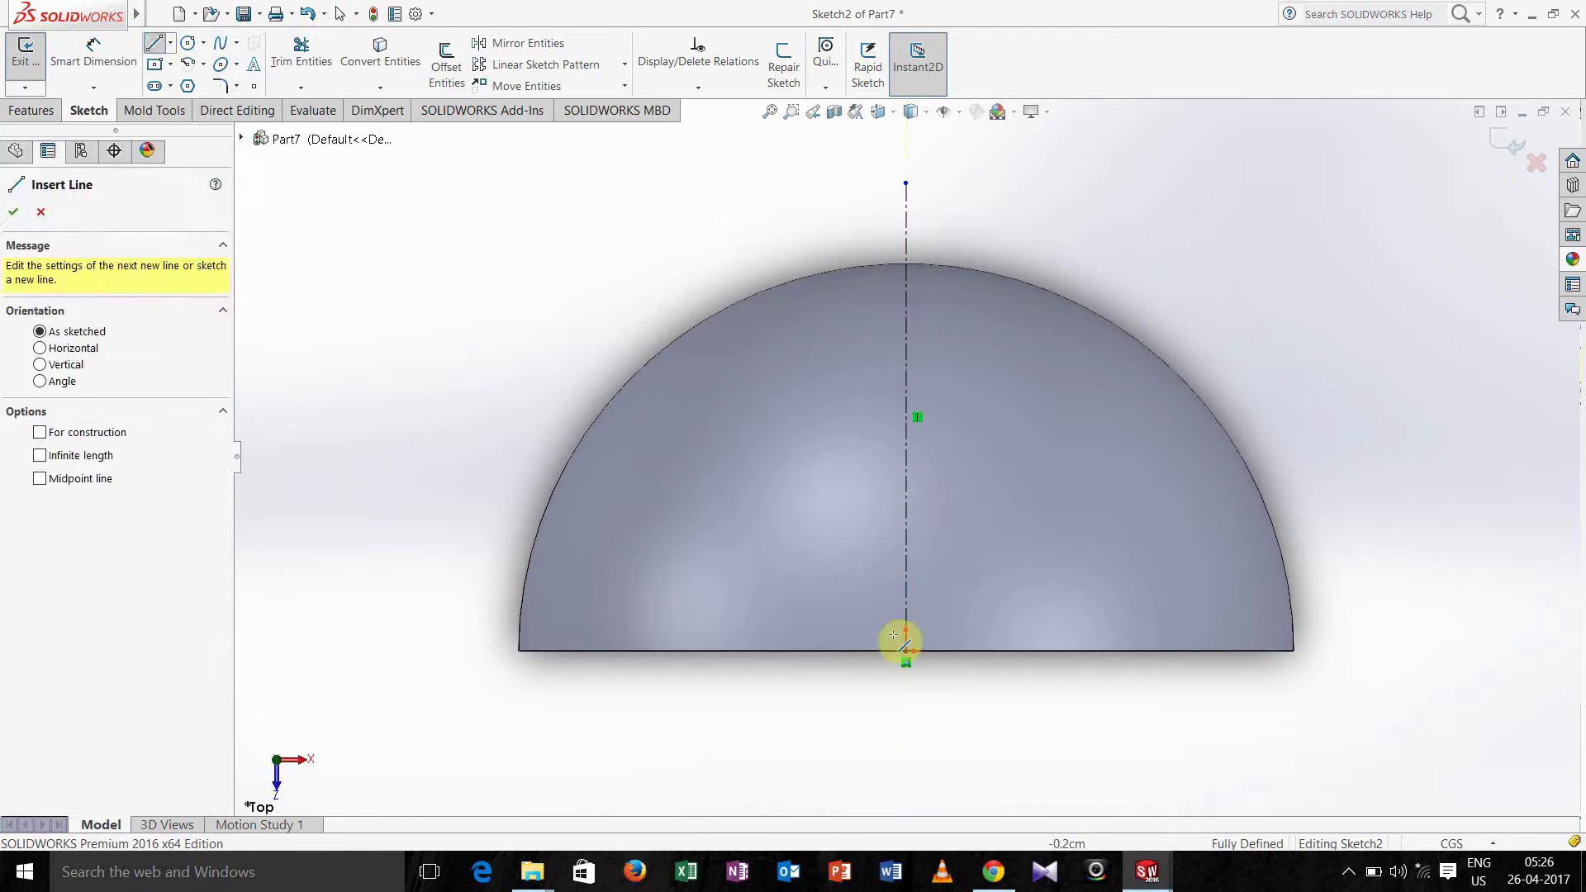
left_click(906, 652)
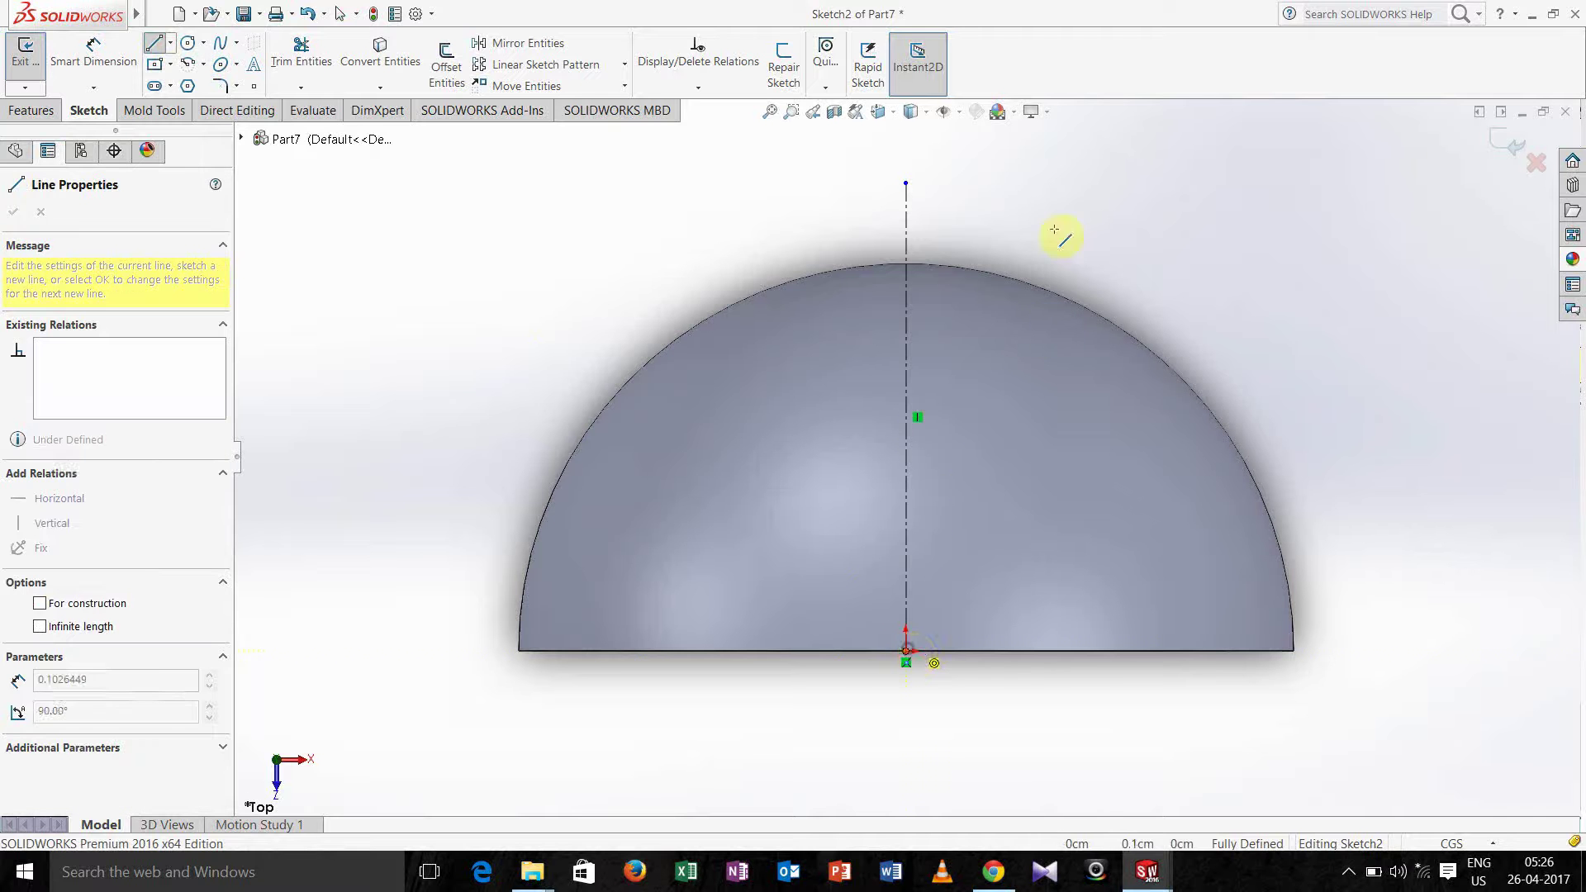
left_click(1057, 169)
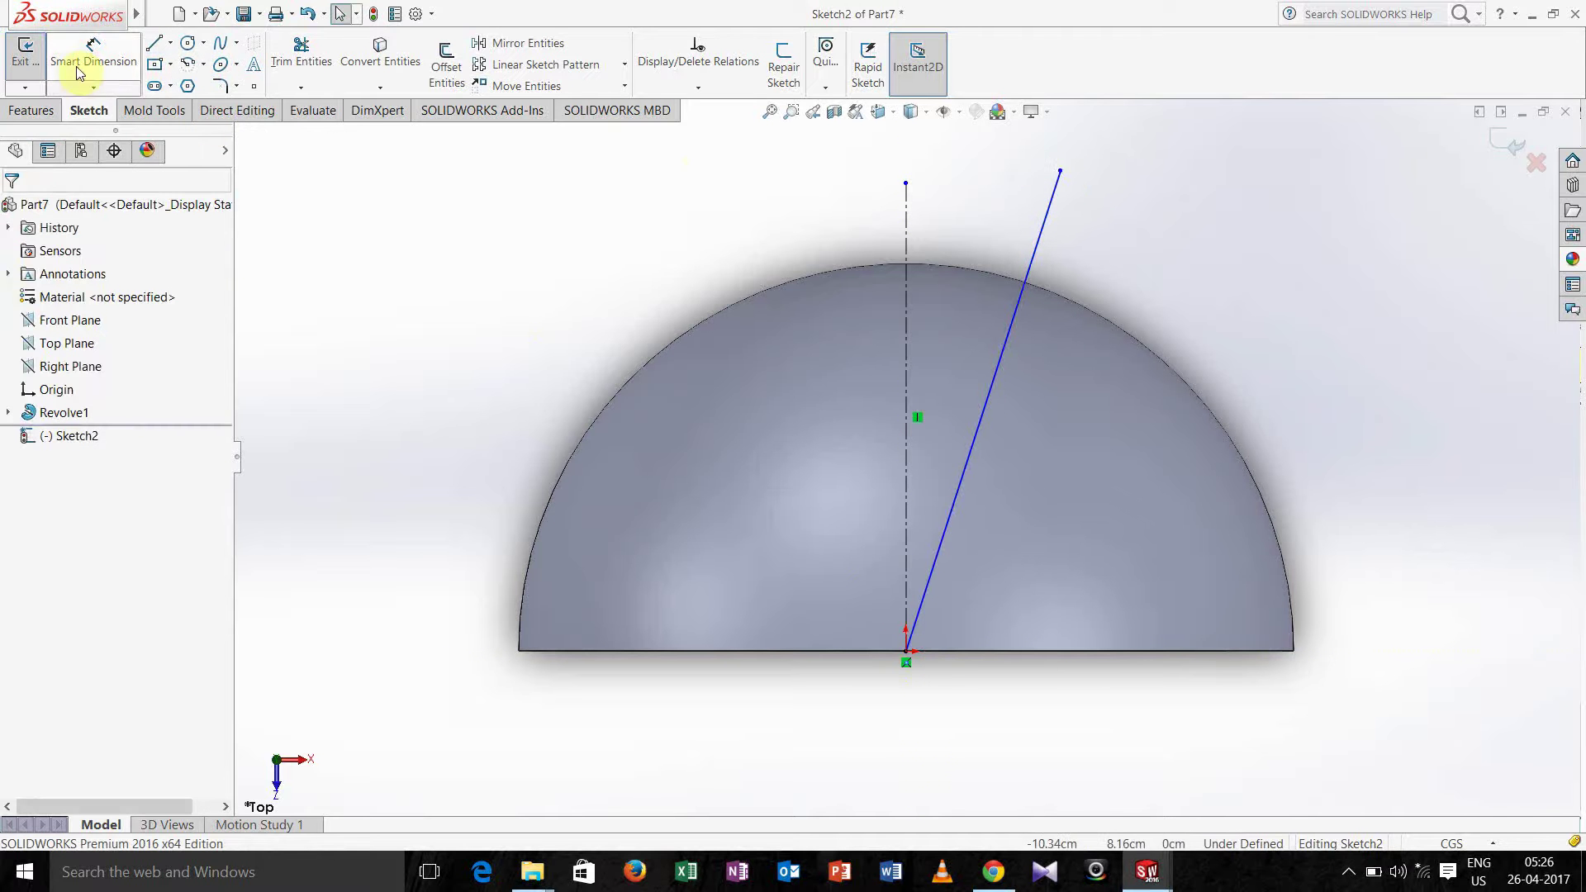
left_click(93, 51)
left_click(907, 219)
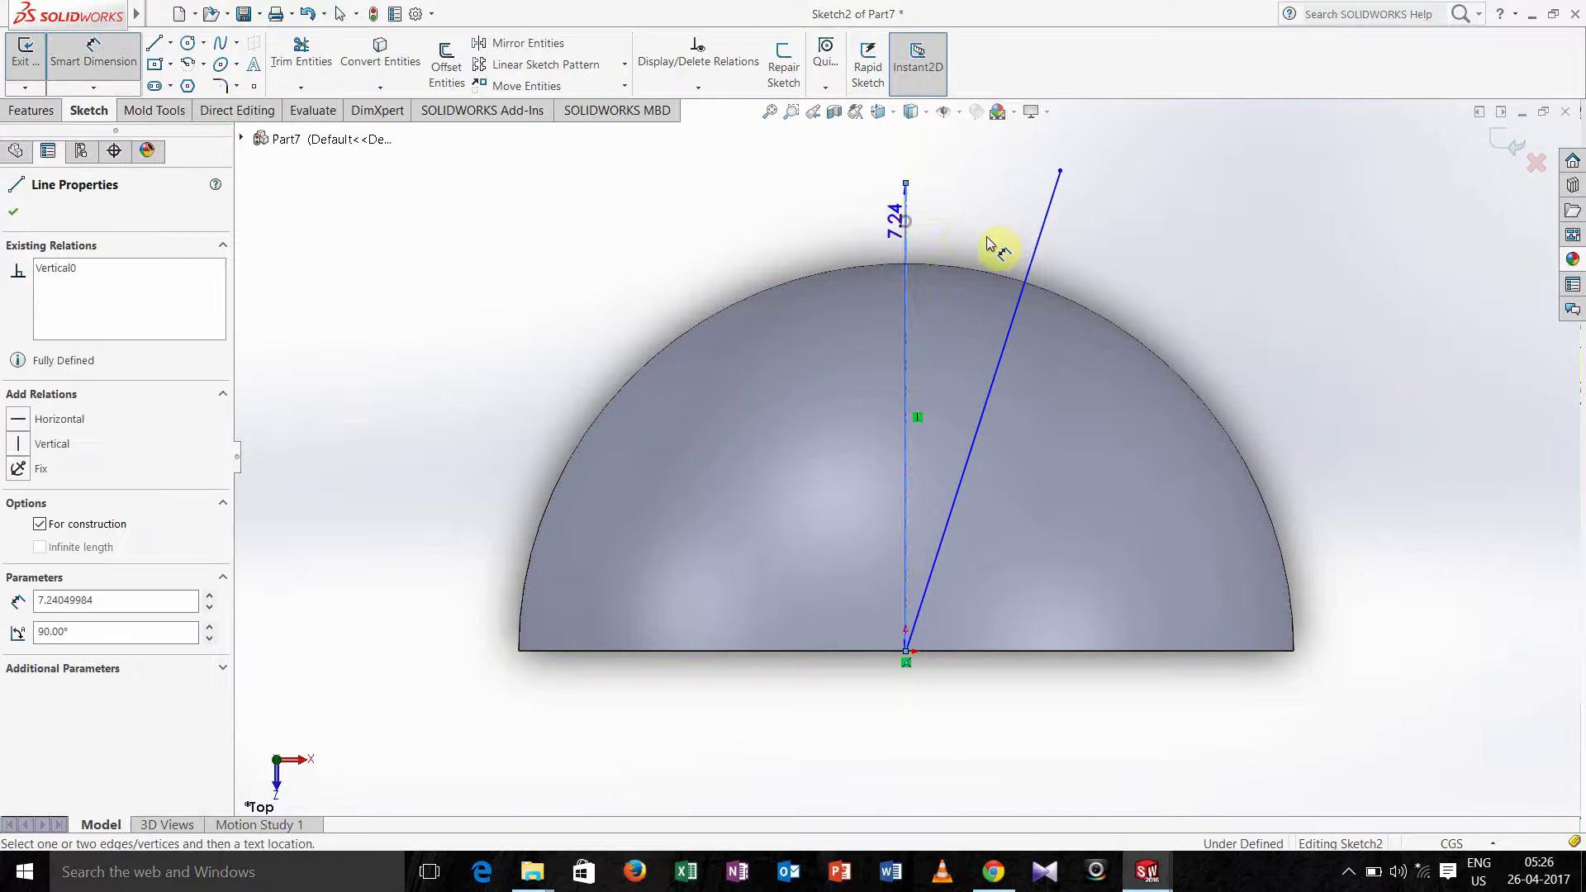
left_click(1034, 245)
left_click(997, 220)
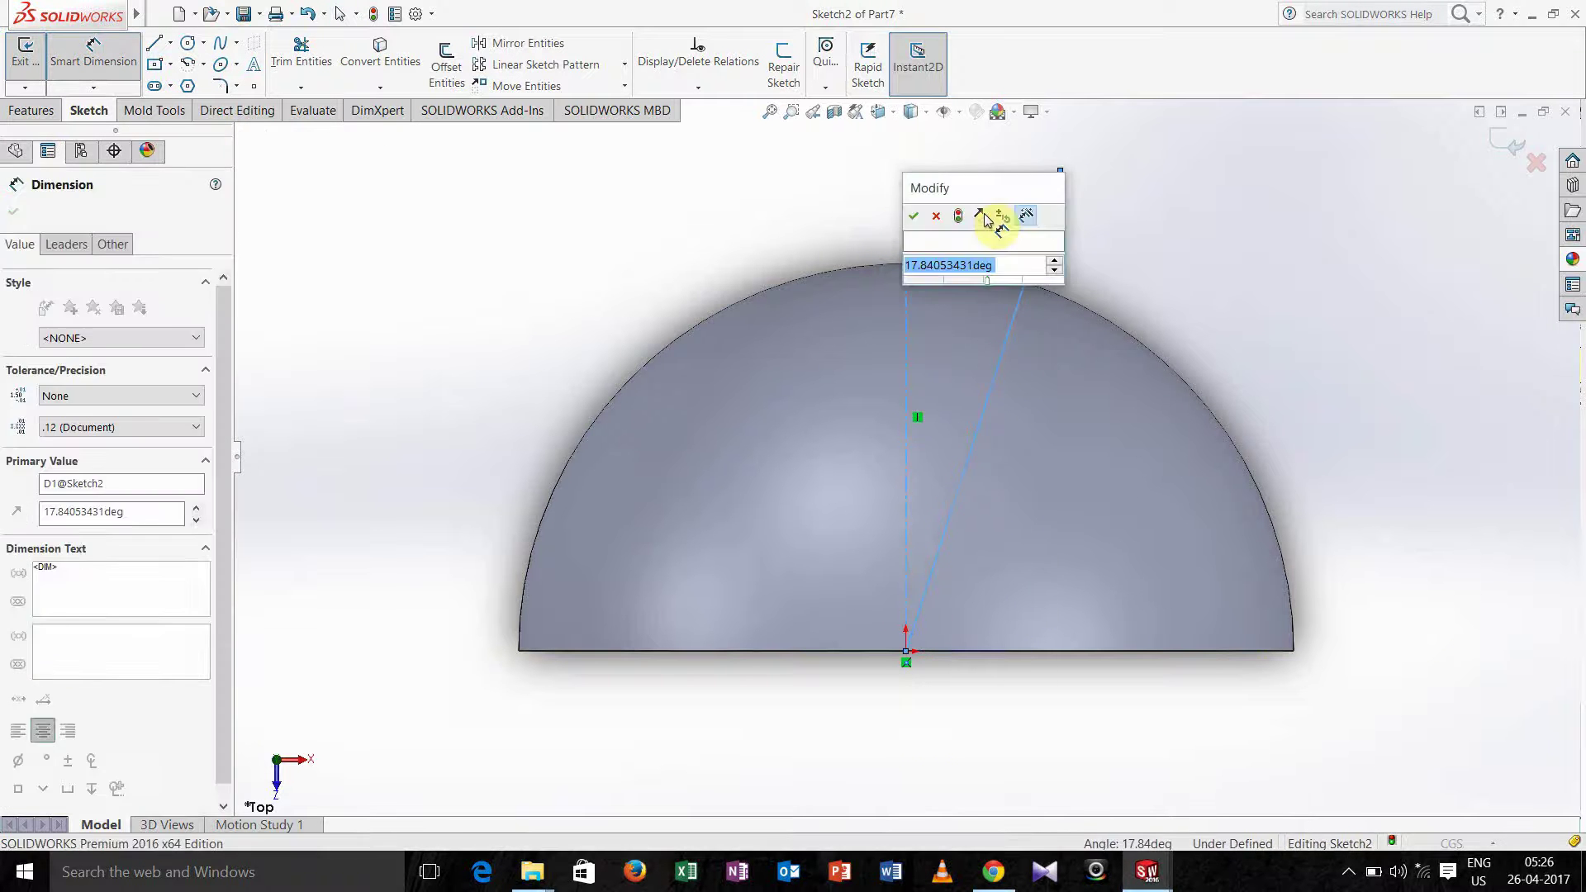
type("21")
key("Return")
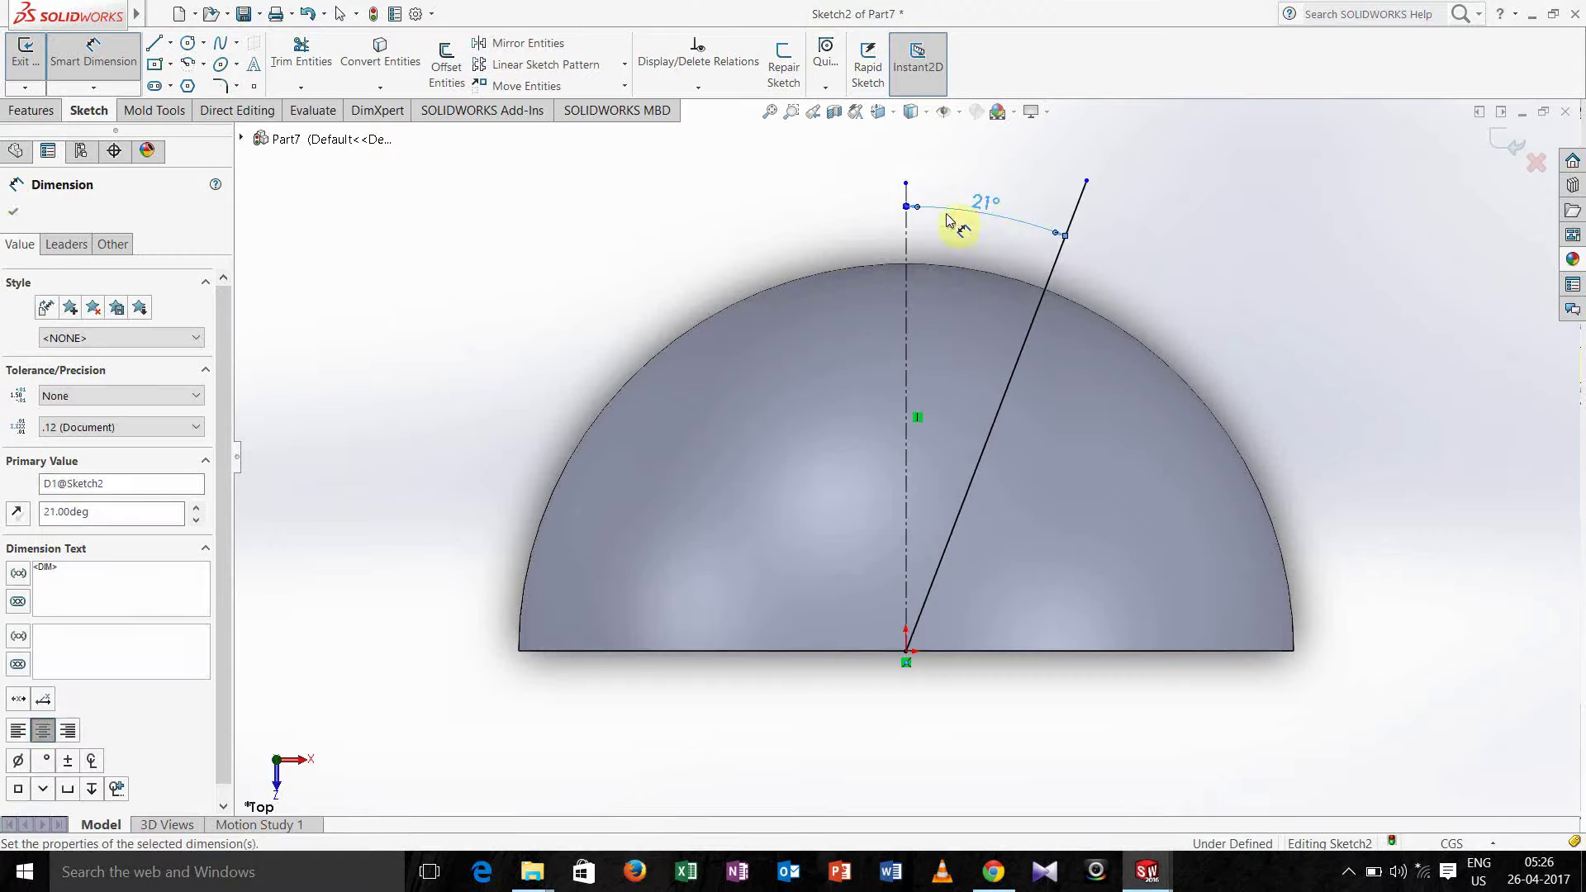
left_click(10, 216)
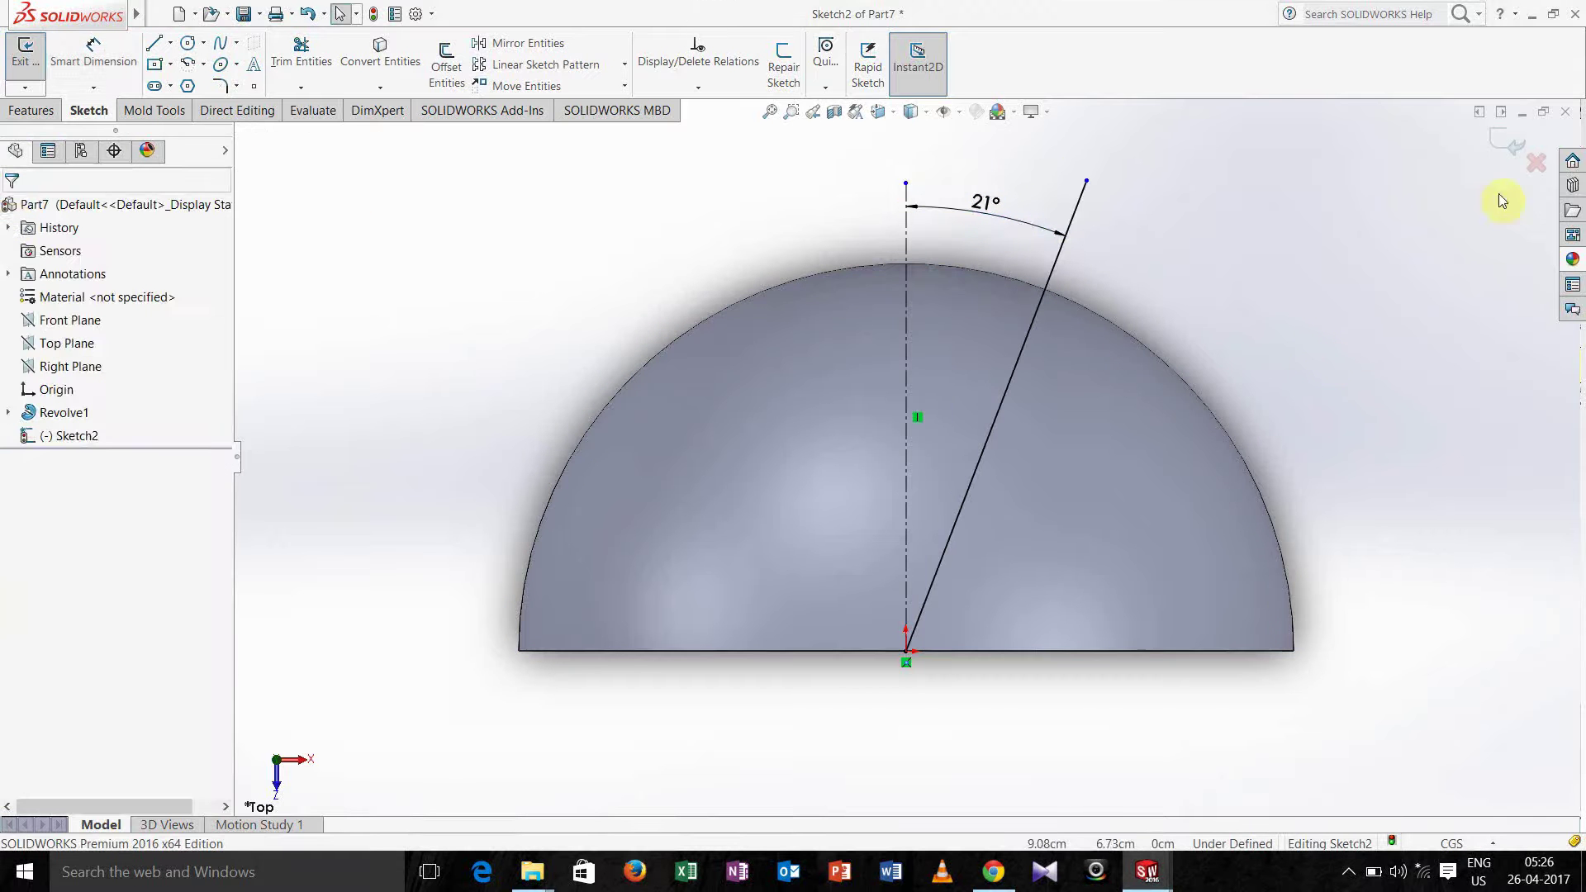
Cut the shell with the 21° sketch as a 12 cm thin, 19 cm mid-plane extruded cut
left_click(1509, 144)
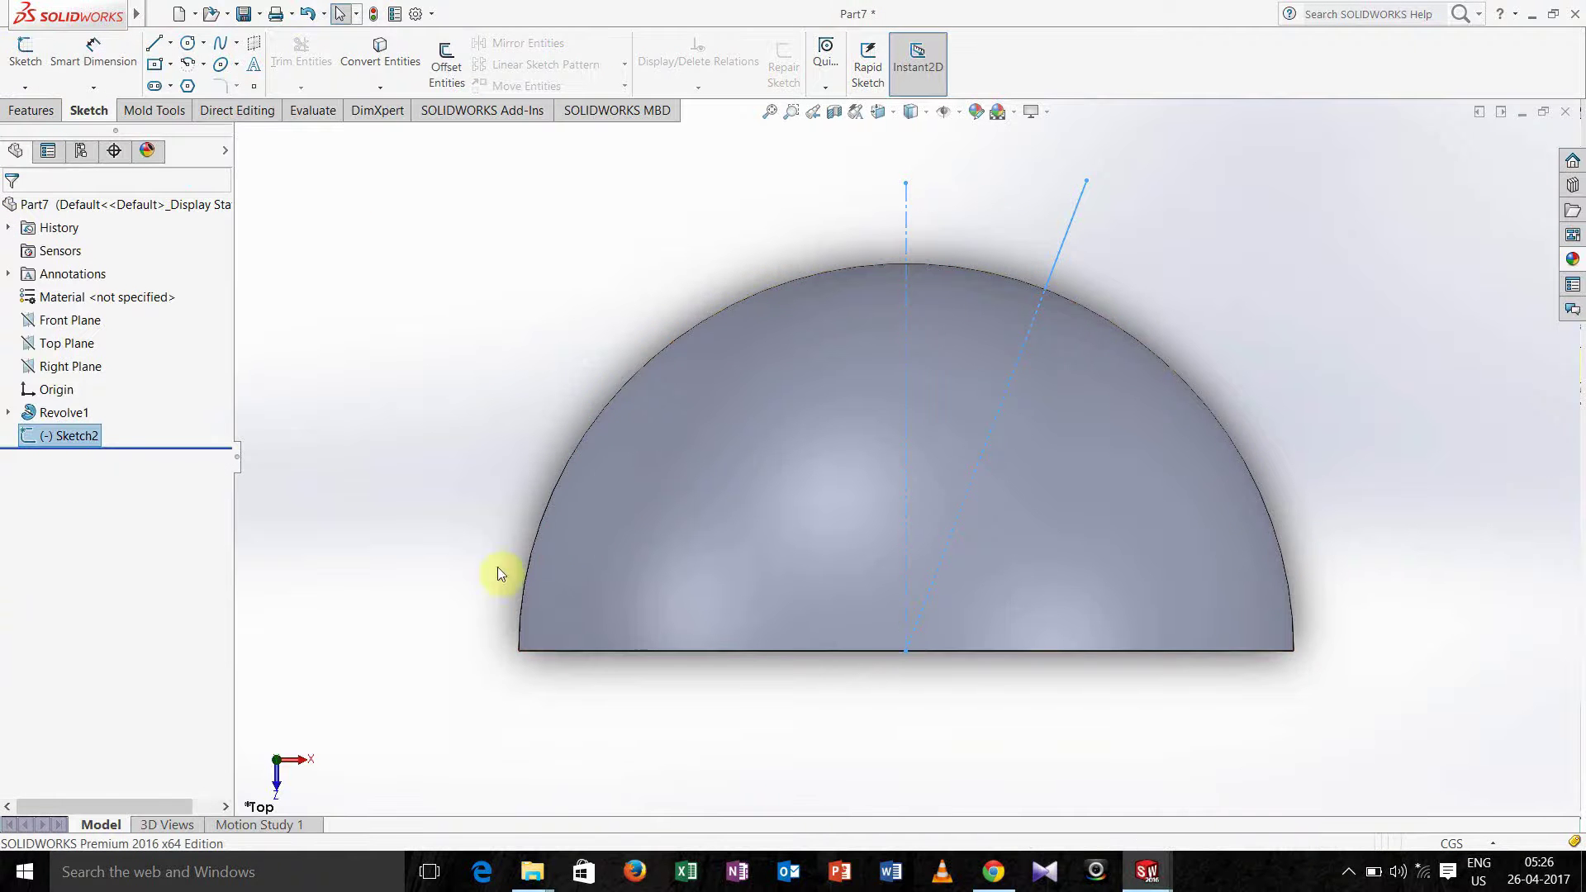
mouse_move(500, 567)
middle_mouse_down()
mouse_move(443, 390)
mouse_move(506, 566)
middle_mouse_up()
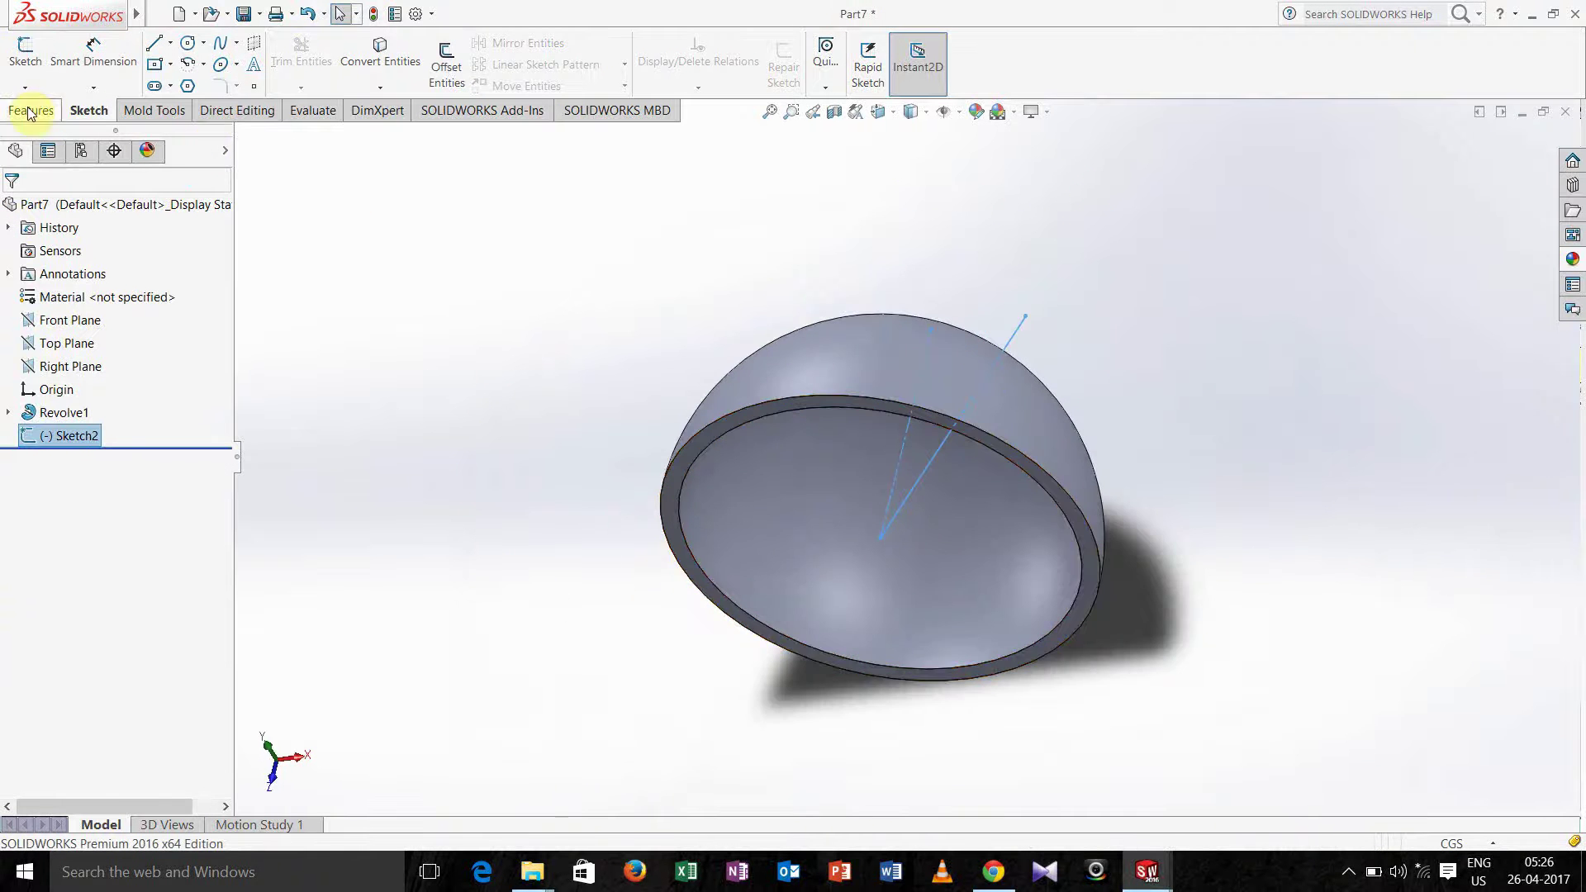
left_click(31, 110)
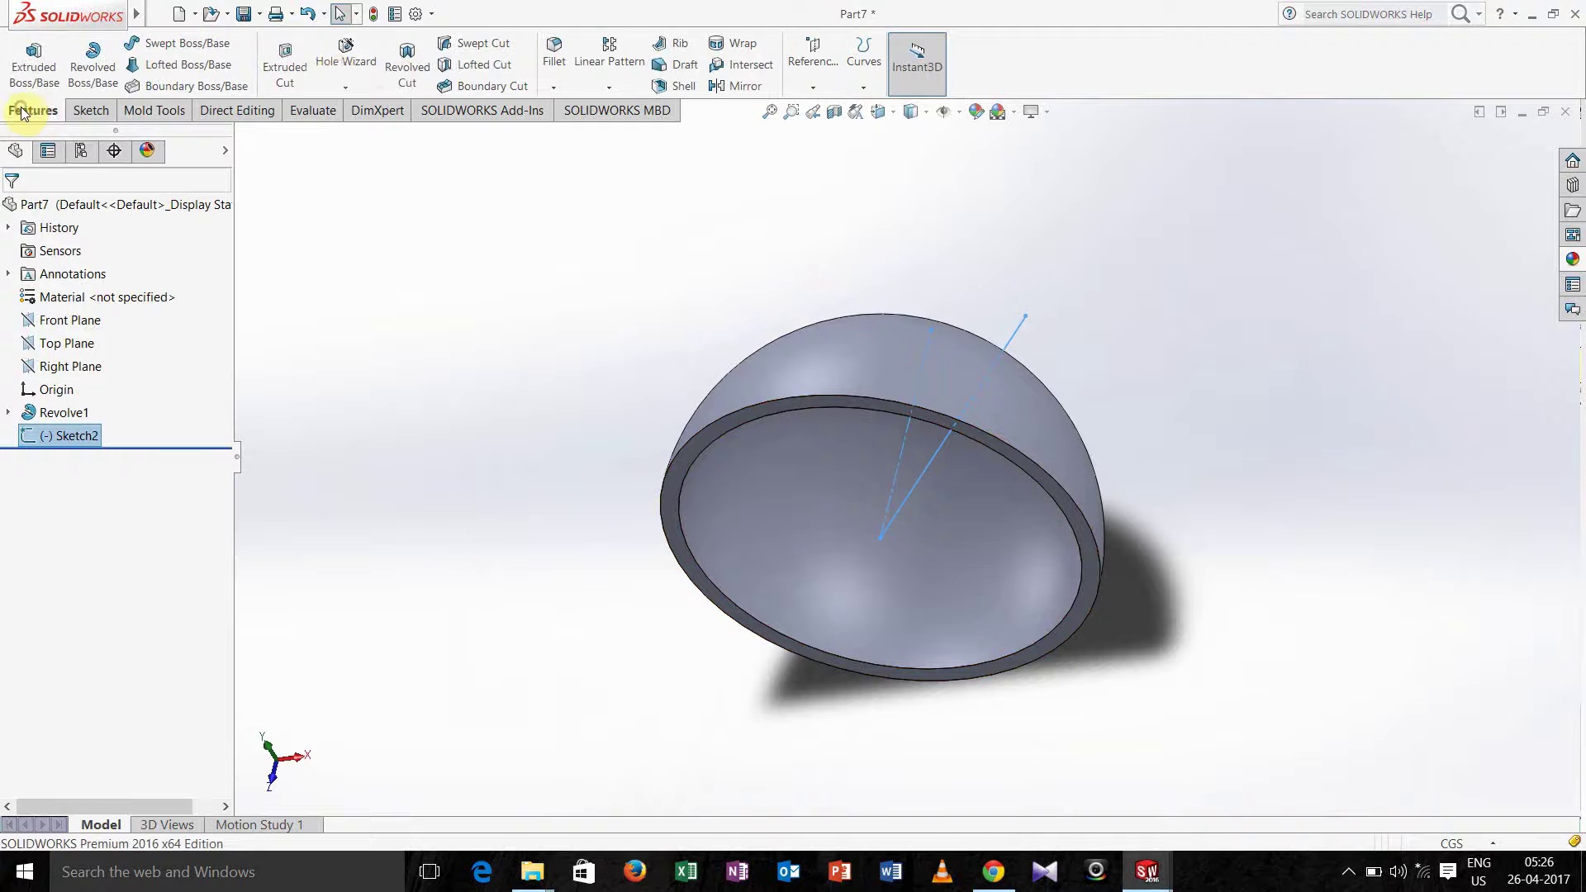
left_click(290, 65)
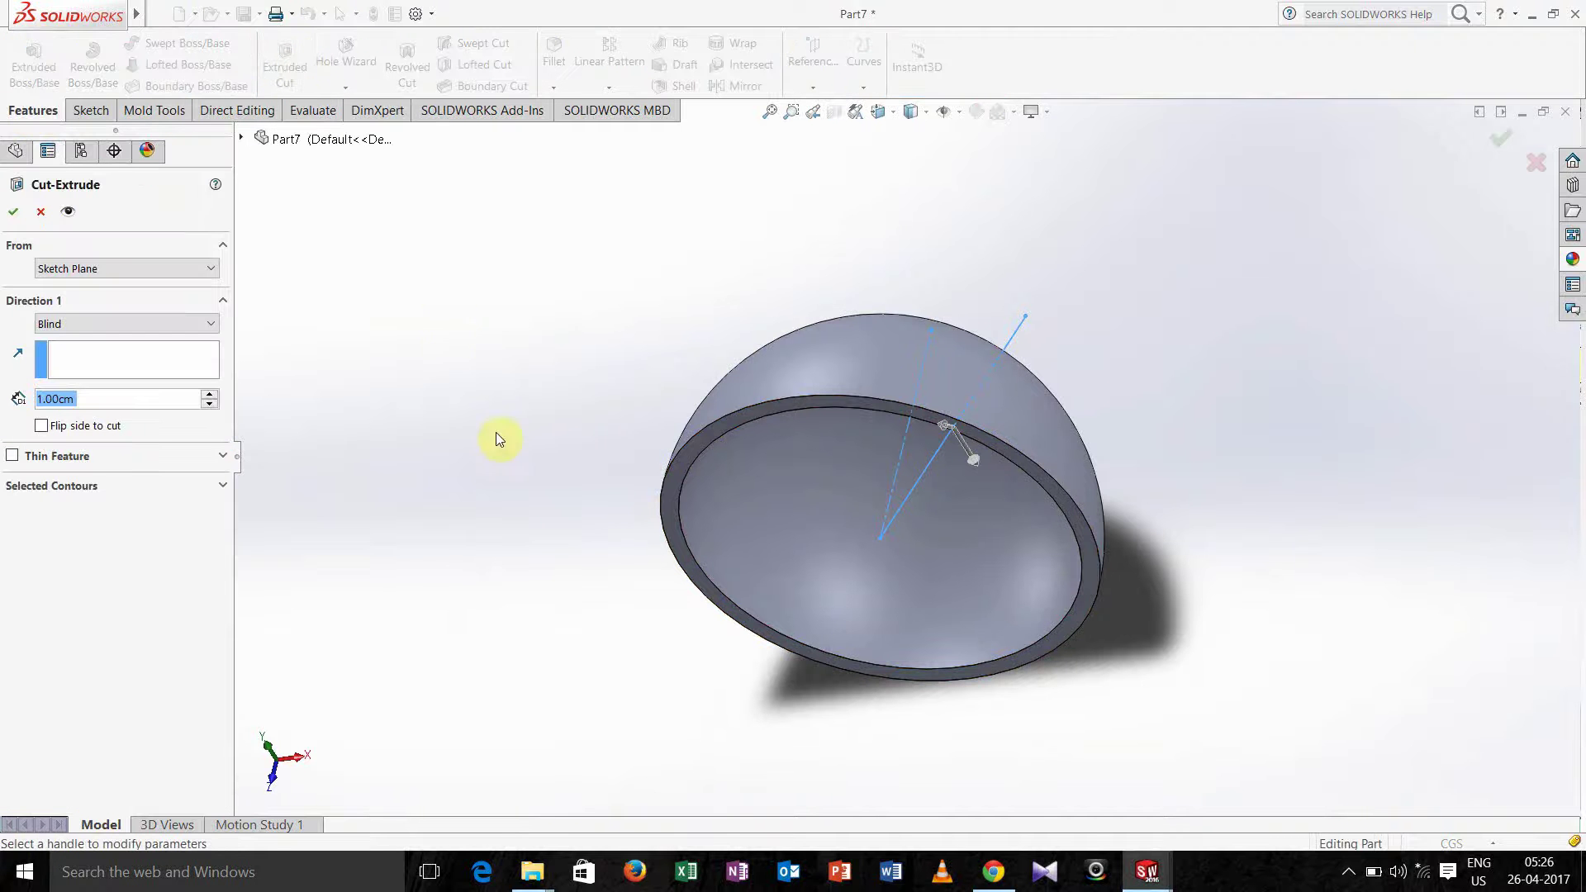
left_click(13, 456)
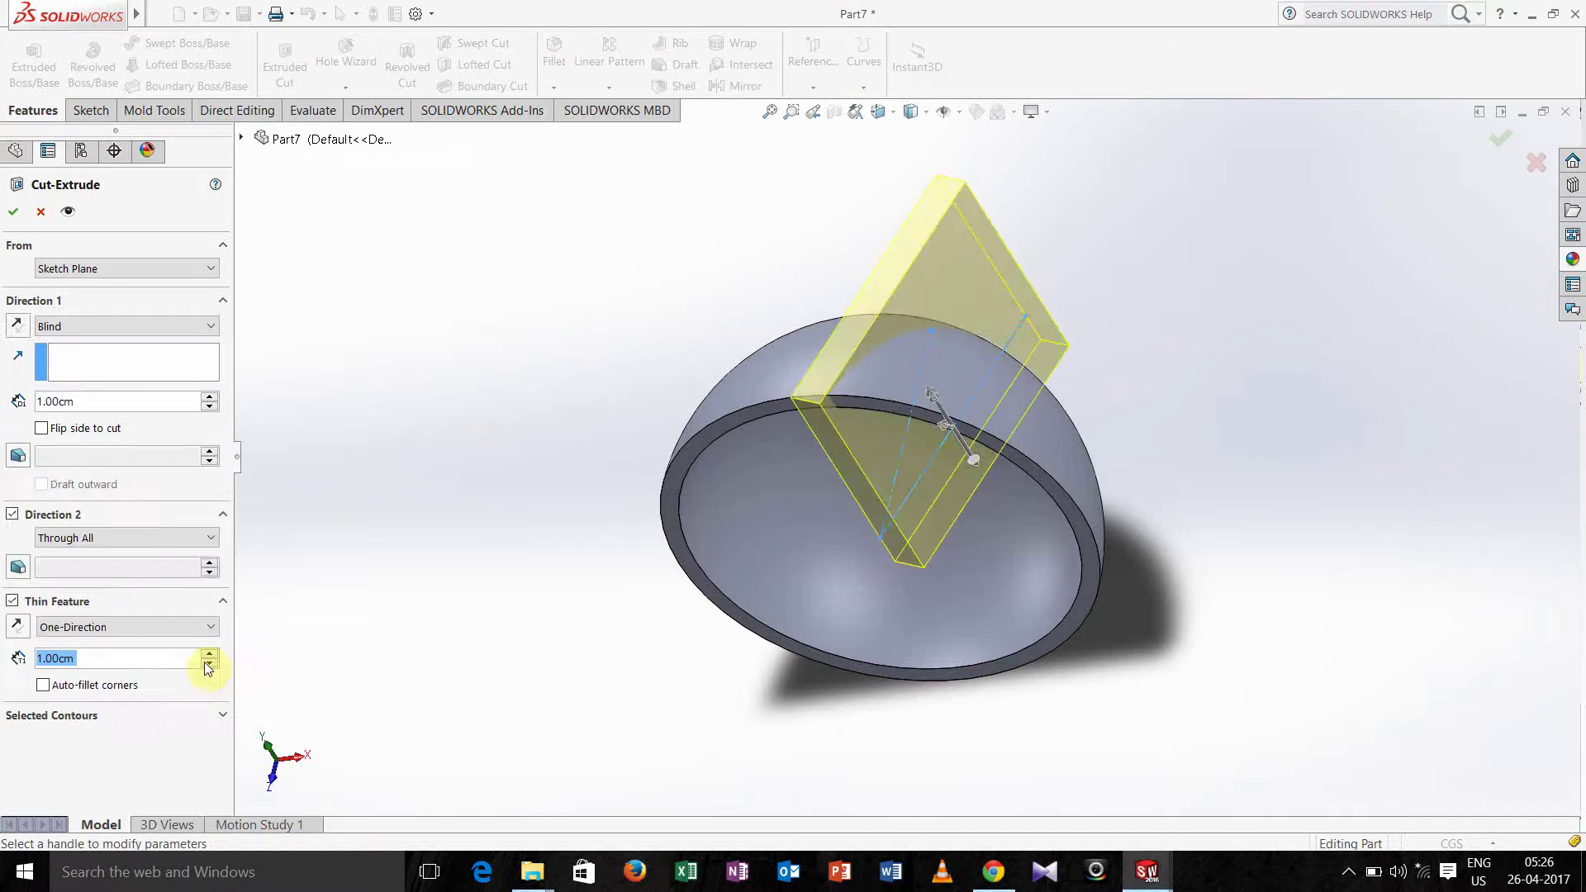
left_click_drag(208, 656, 208, 654)
left_click(172, 322)
left_click(126, 458)
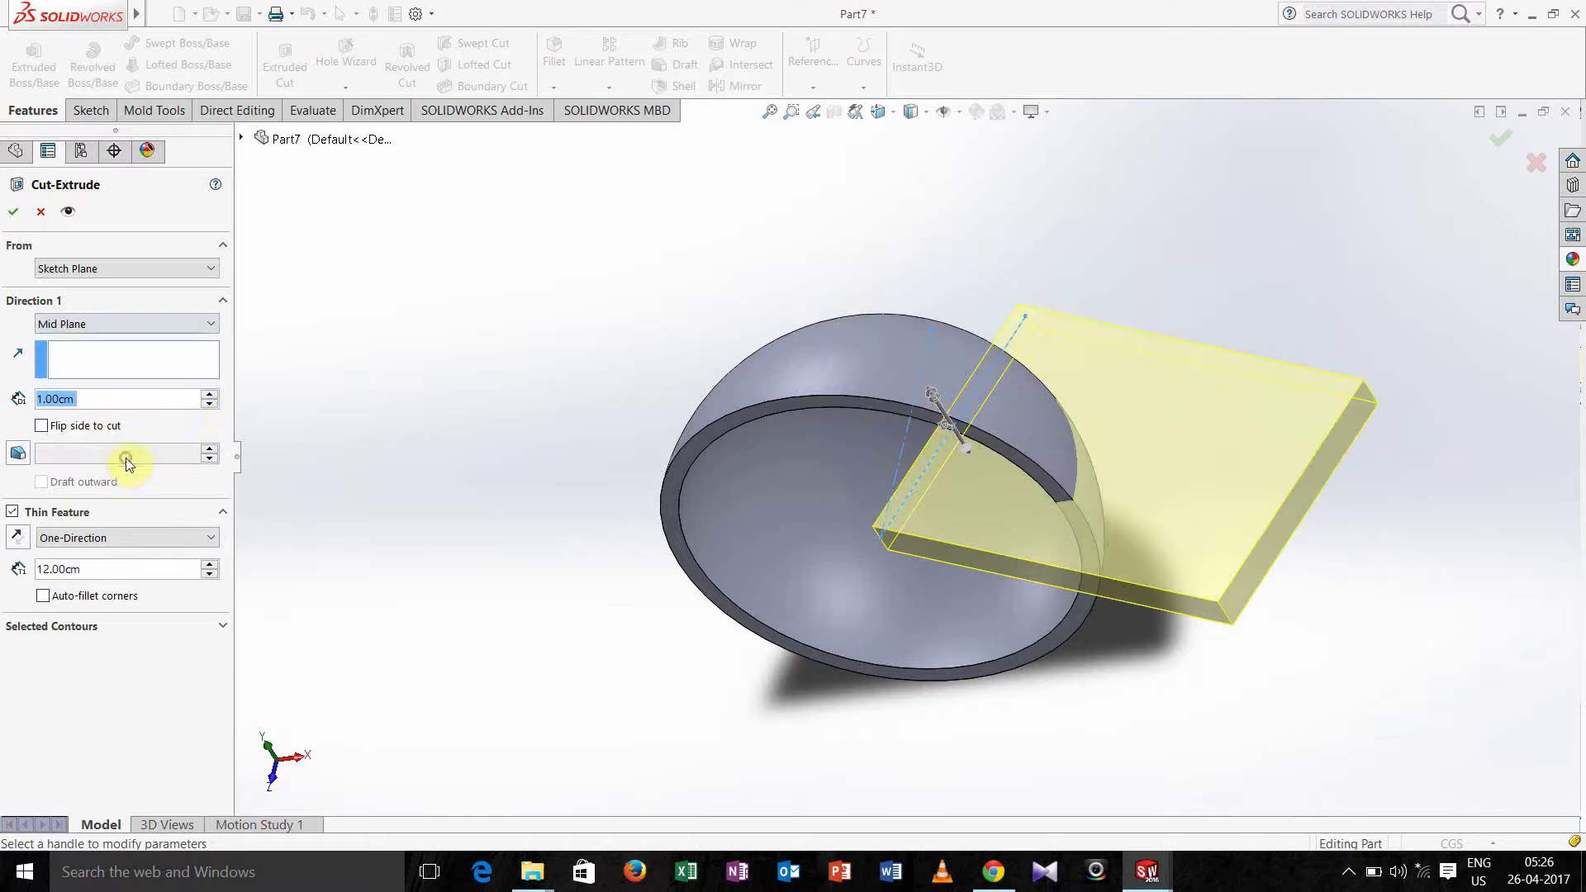
left_click(210, 395)
left_click_drag(212, 400, 212, 400)
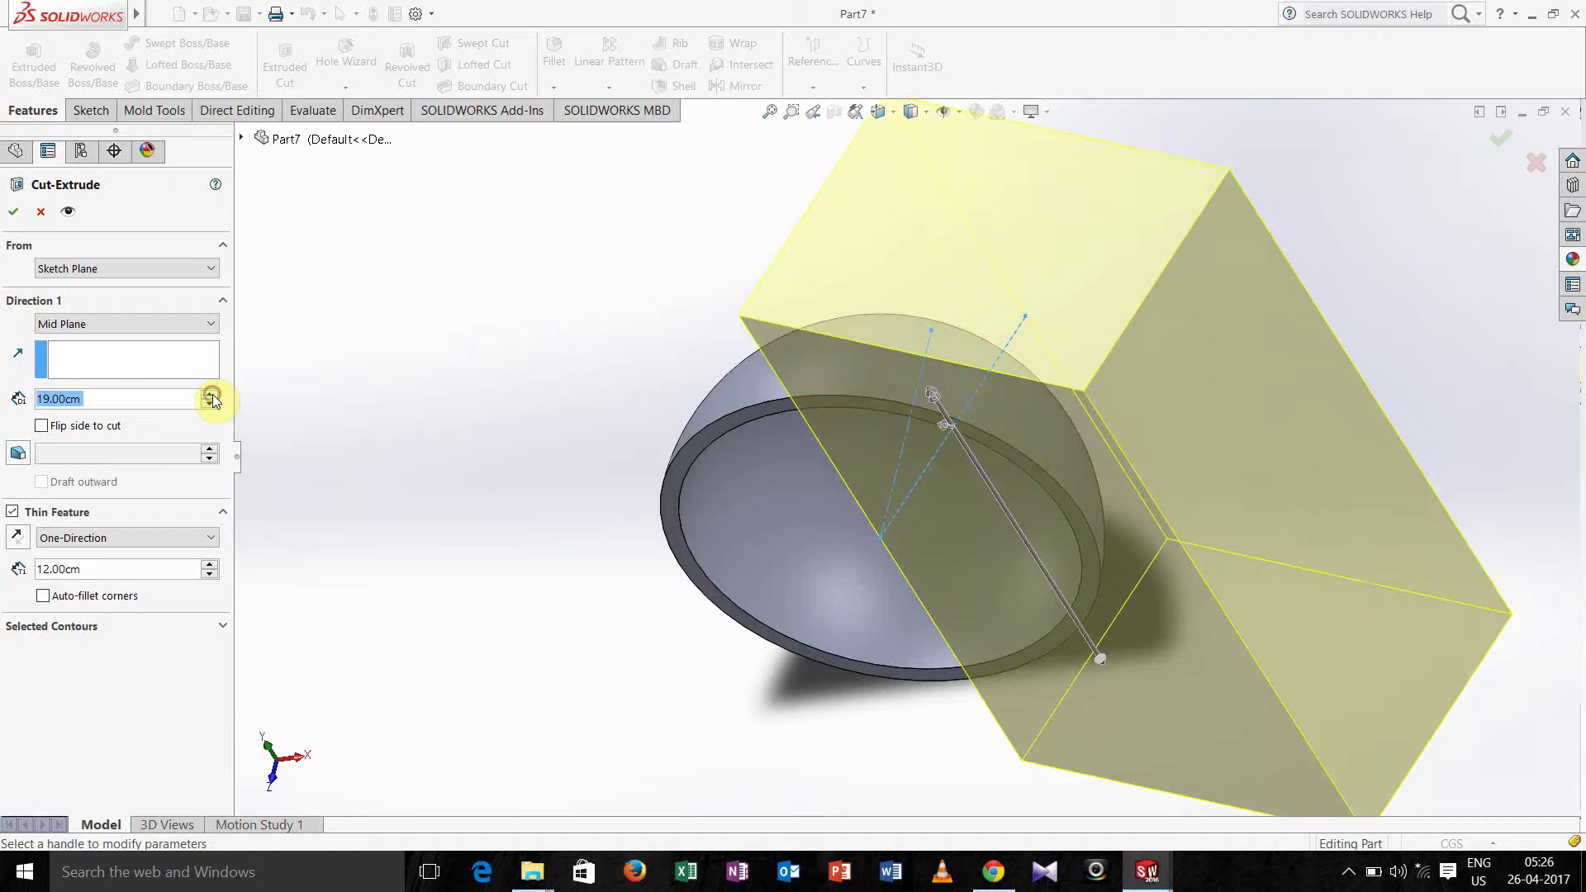
left_click(10, 212)
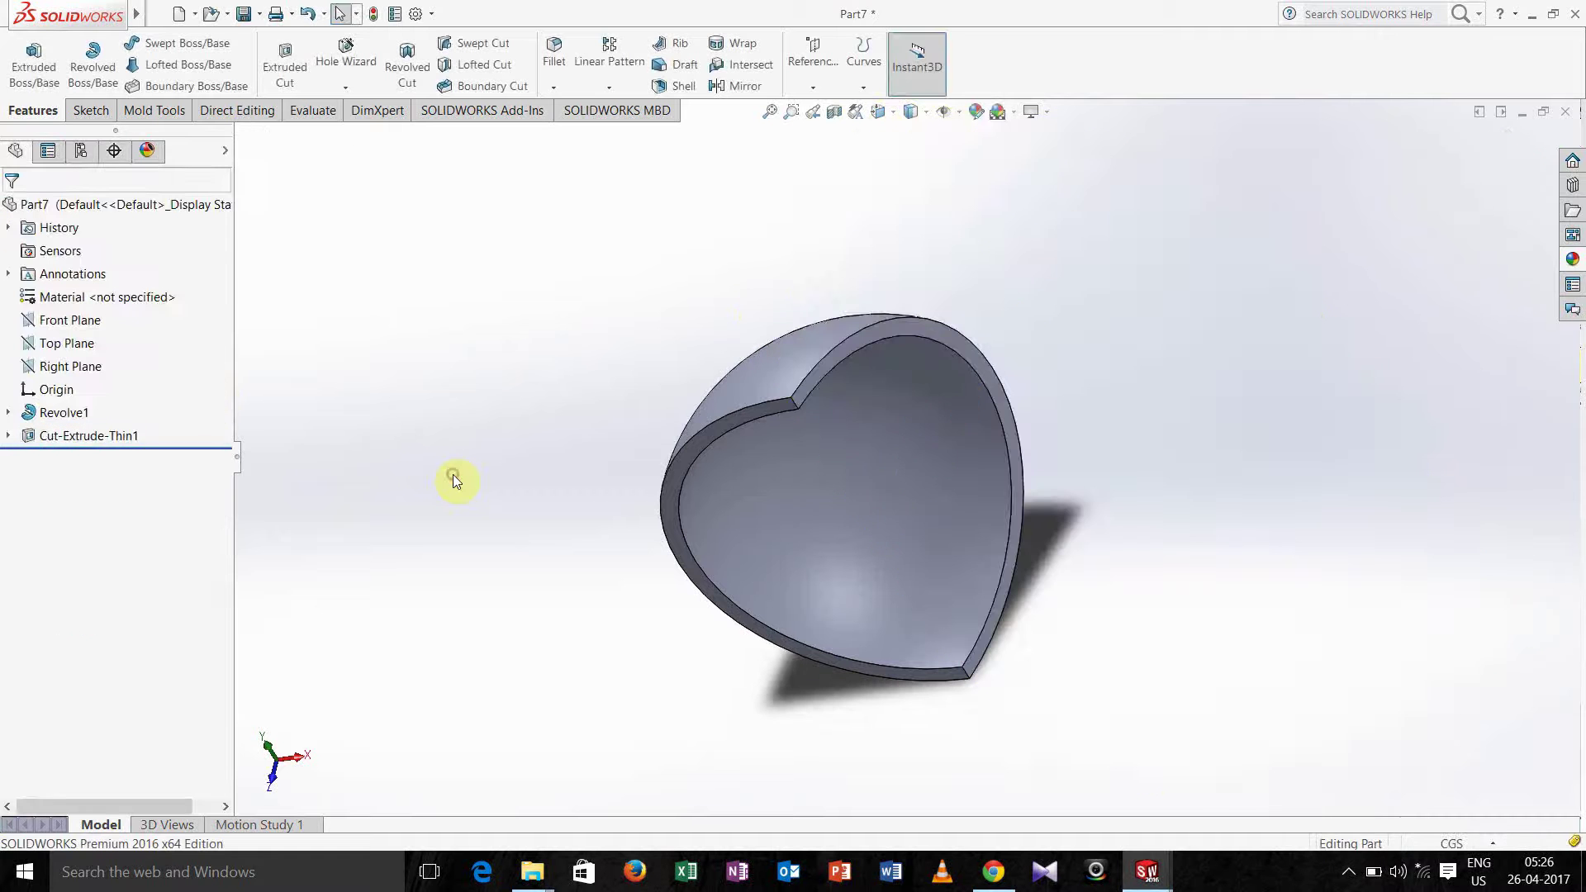
middle_click_drag(452, 474, 533, 446)
middle_click_drag(1019, 584, 1038, 509)
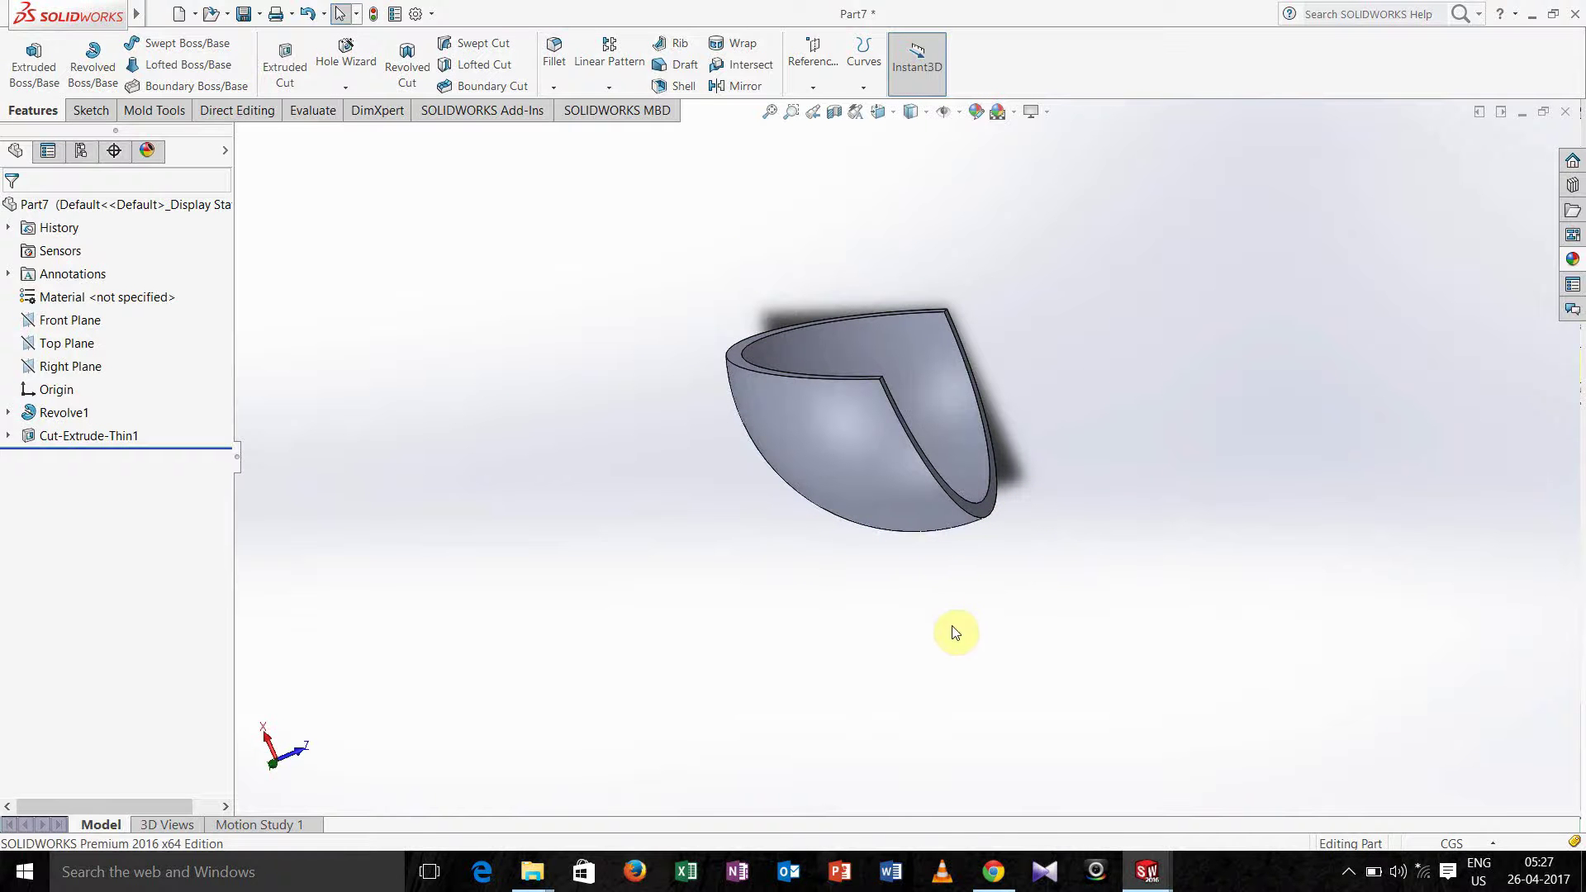
Create Axis1 at the intersection of the Front and Top planes
left_click(813, 89)
left_click(824, 133)
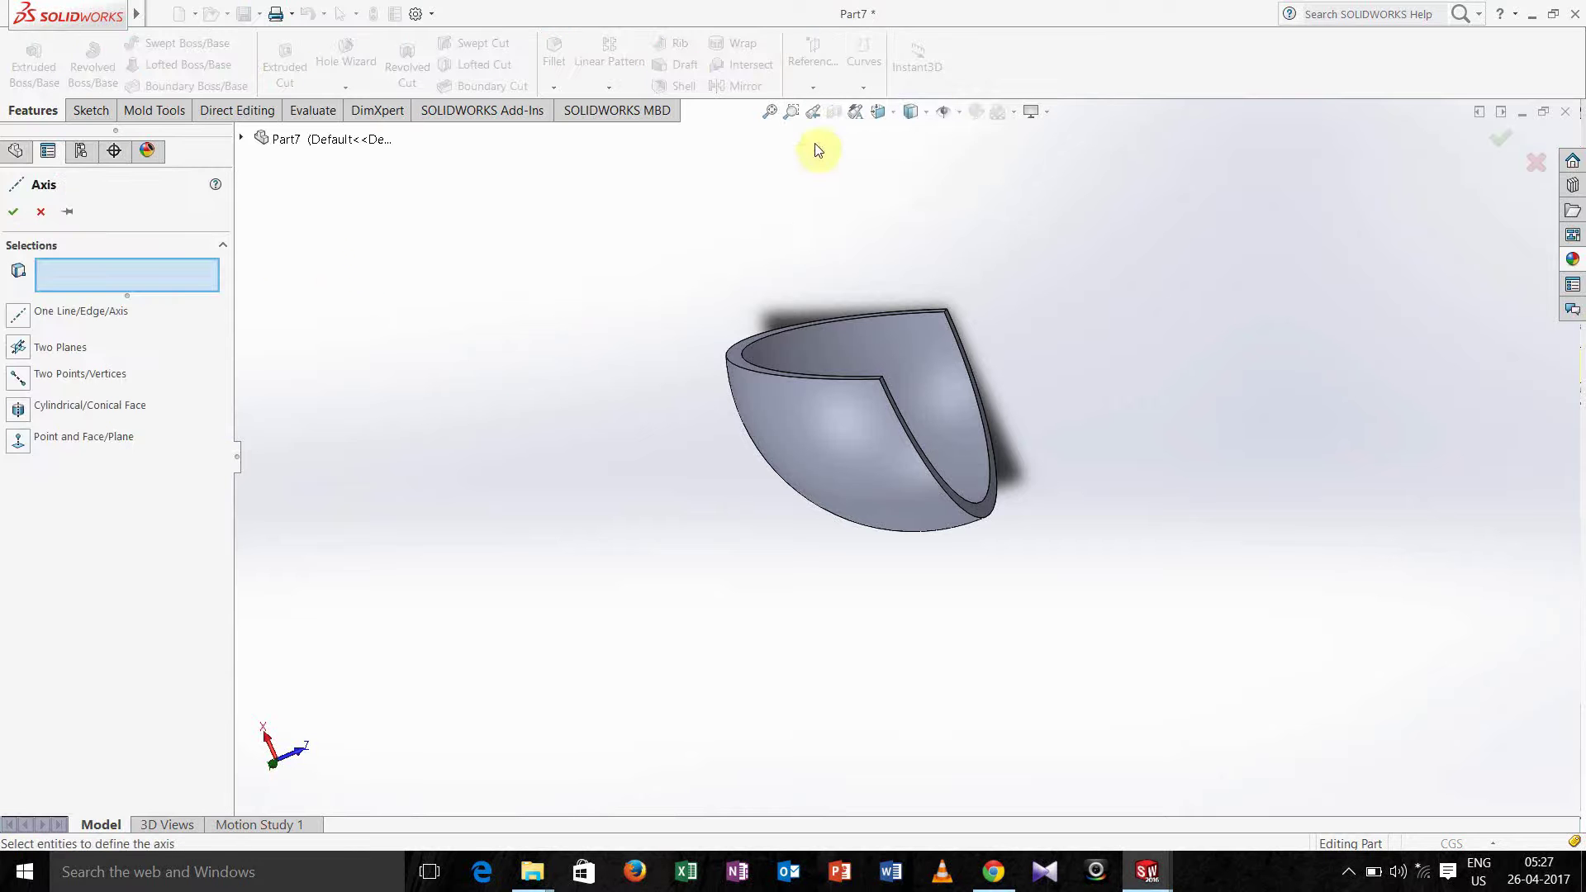
left_click(71, 348)
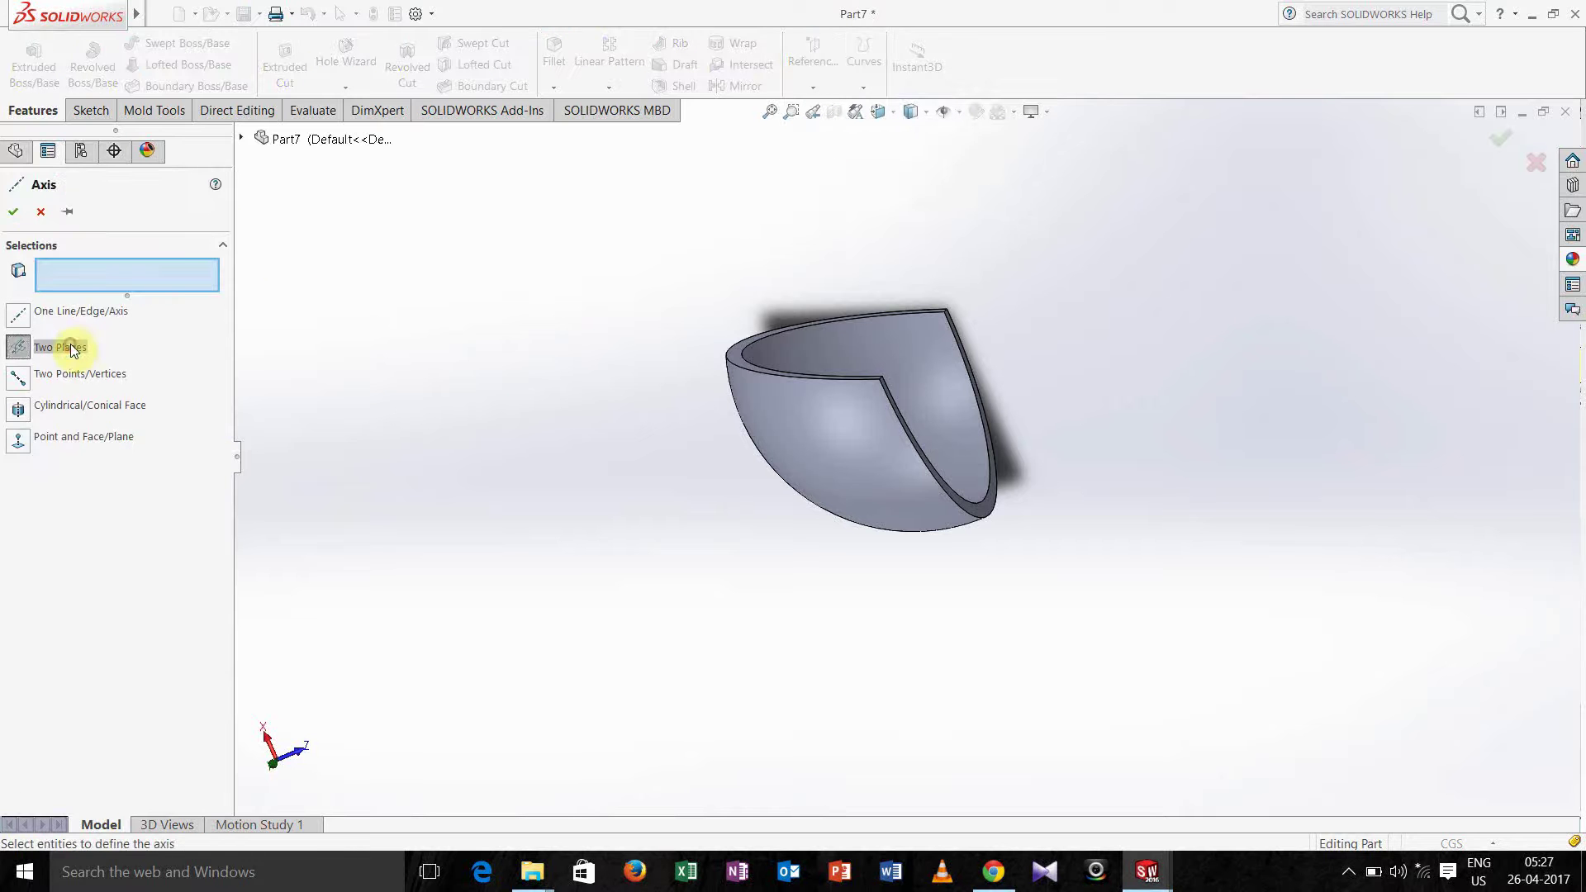
left_click(240, 138)
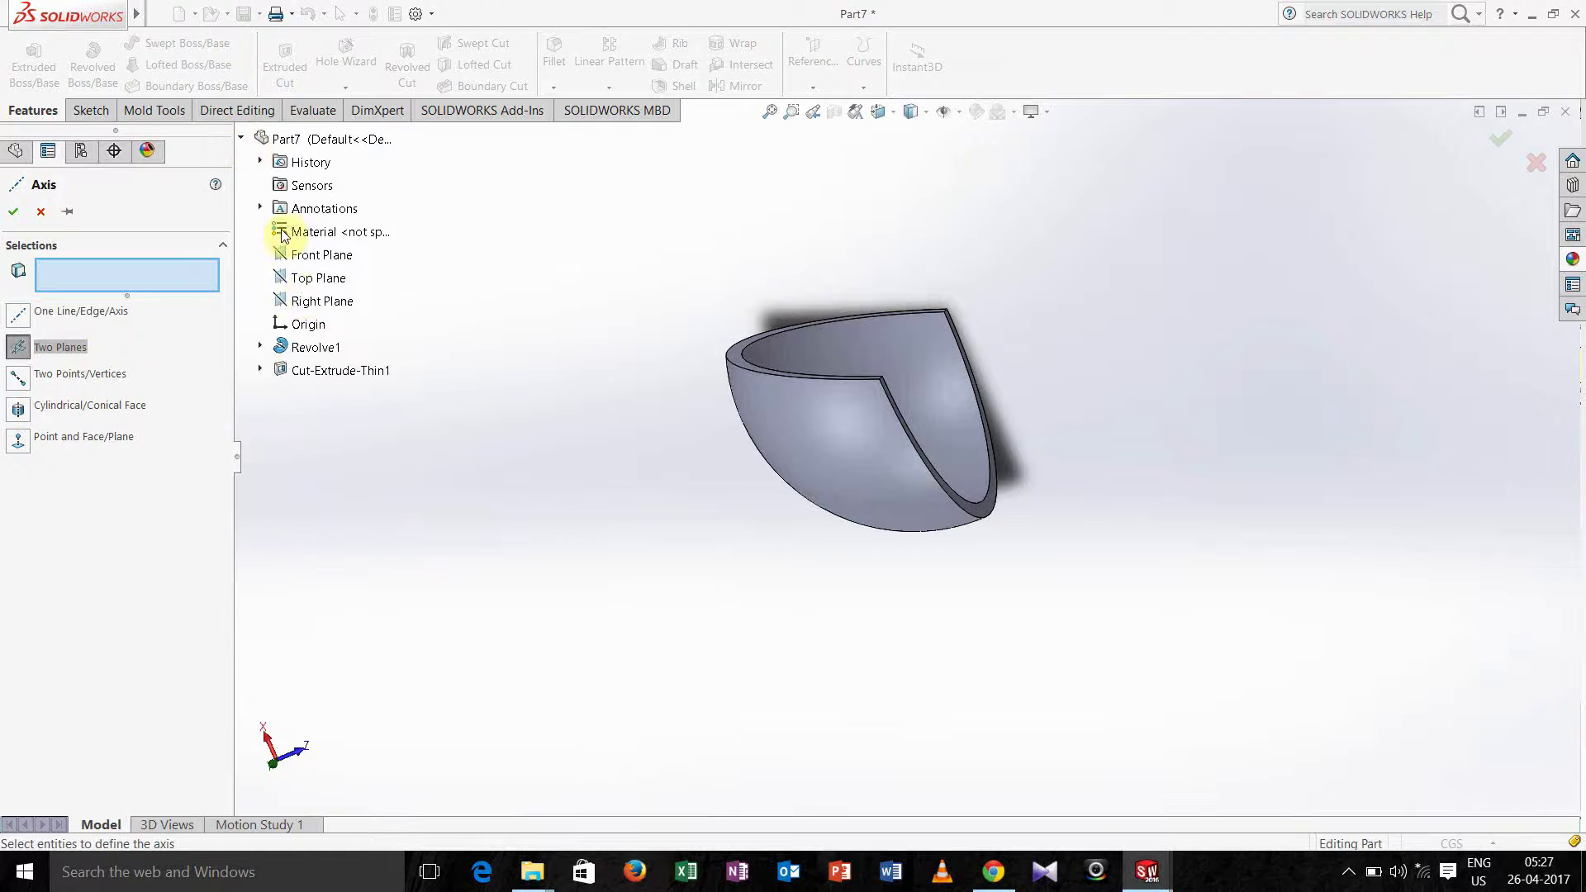
left_click(323, 261)
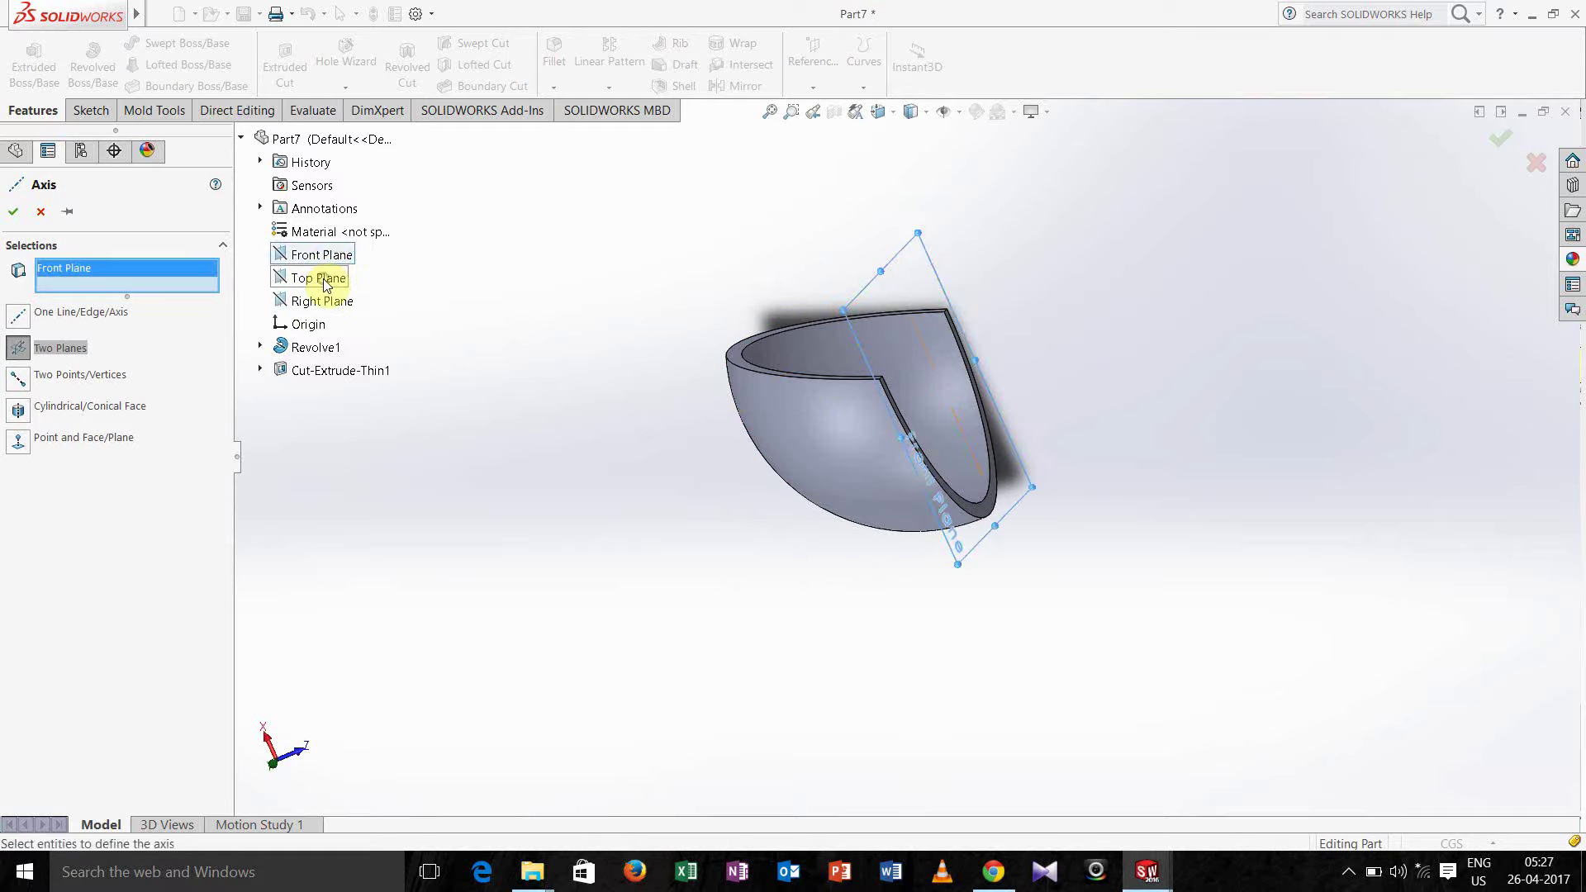
left_click(322, 281)
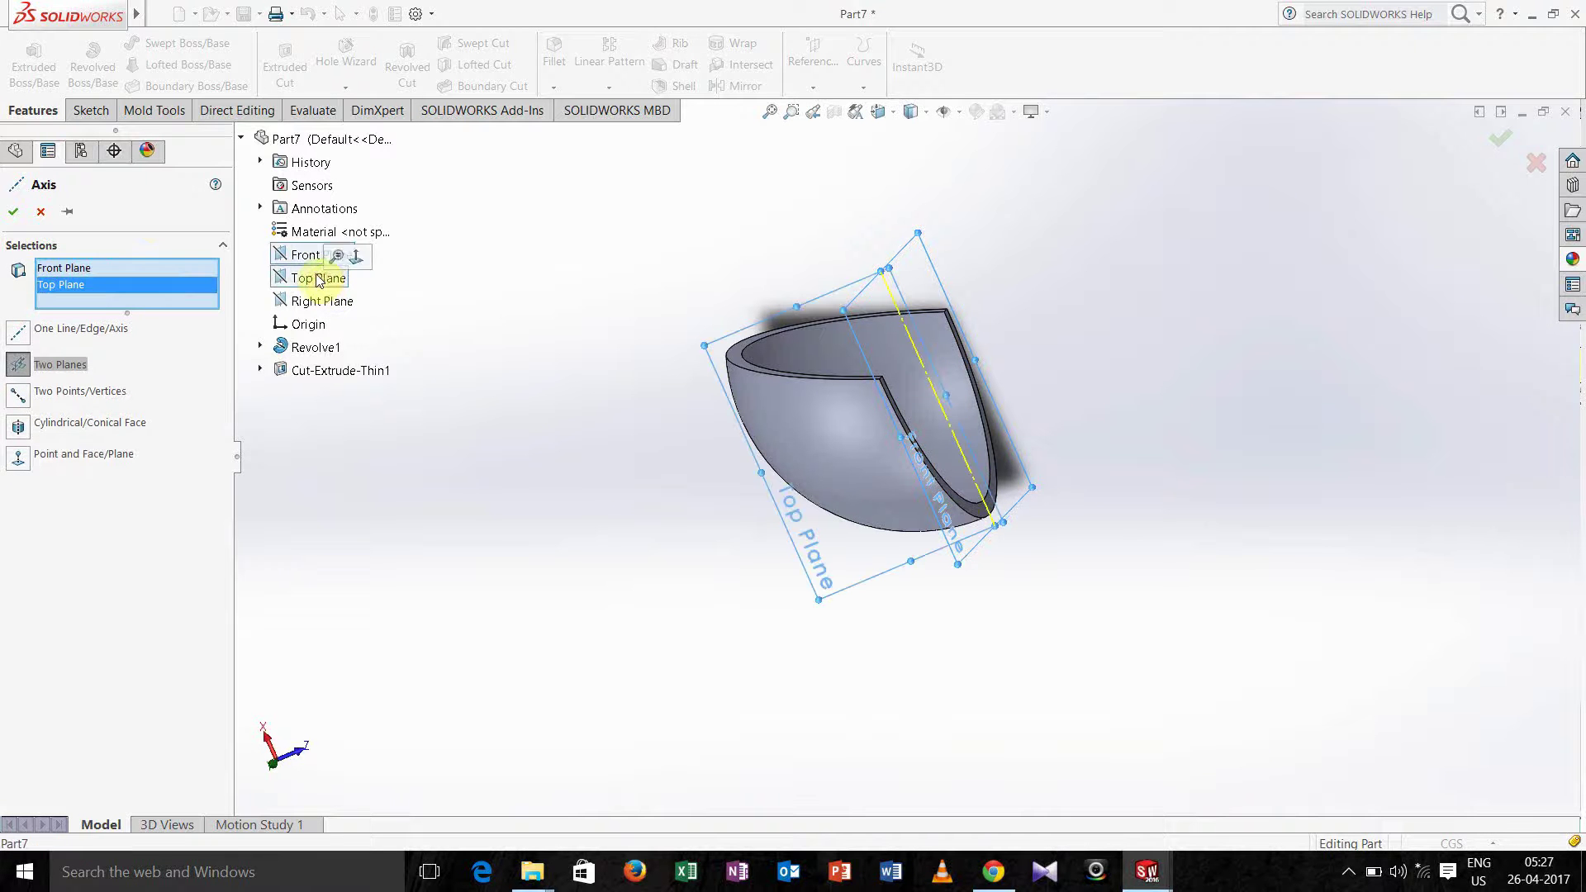
left_click(15, 213)
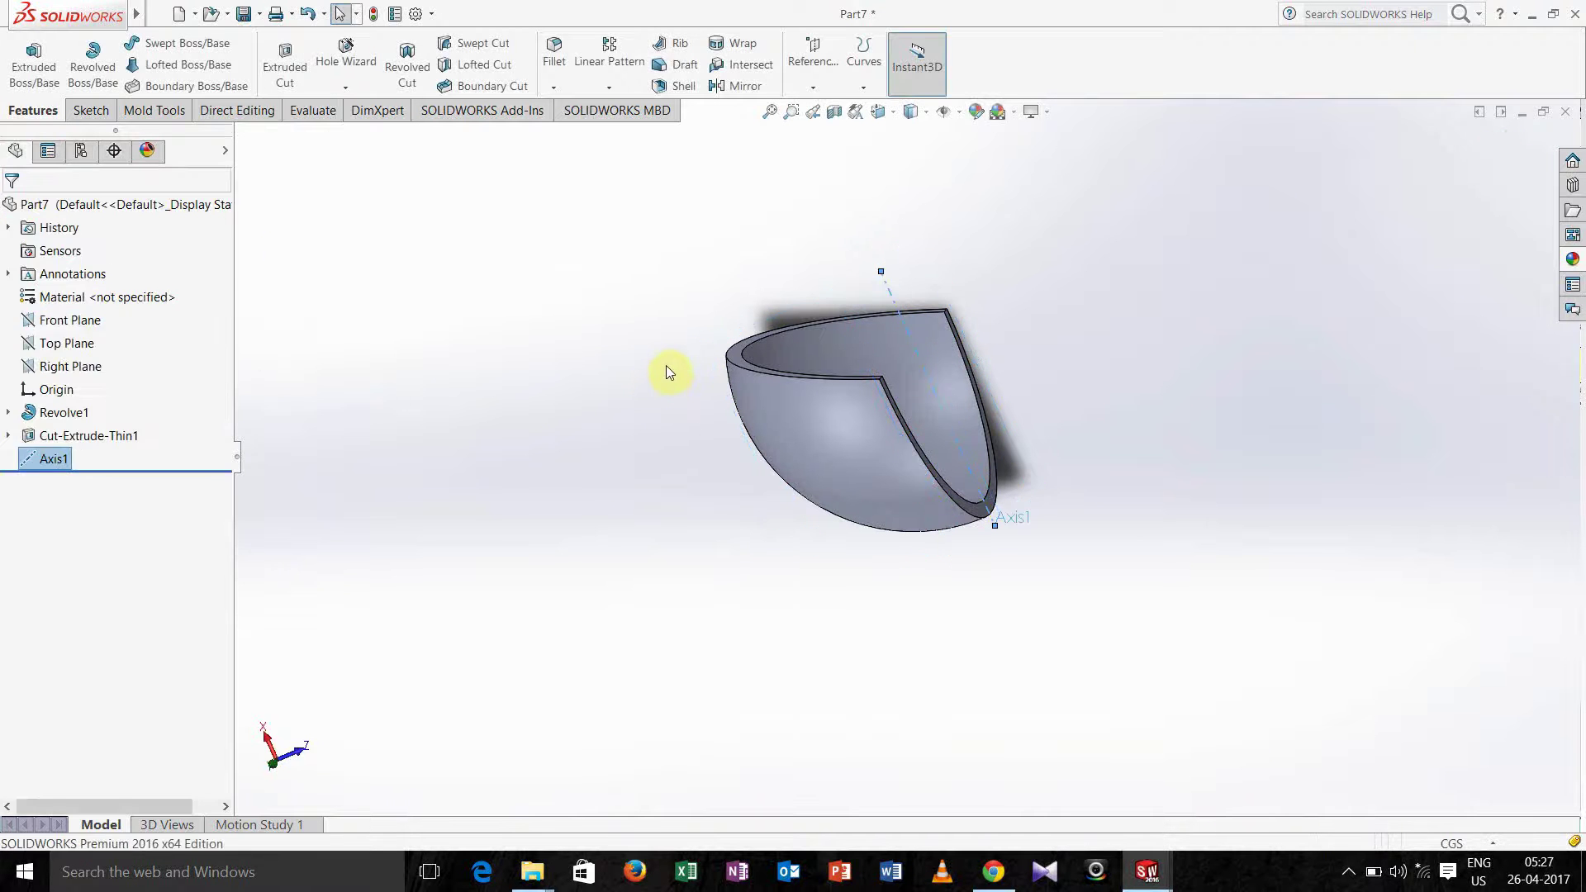
Preview a circular pattern of Cut-Extrude-Thin1 with 6 instances around Axis1
left_click(610, 88)
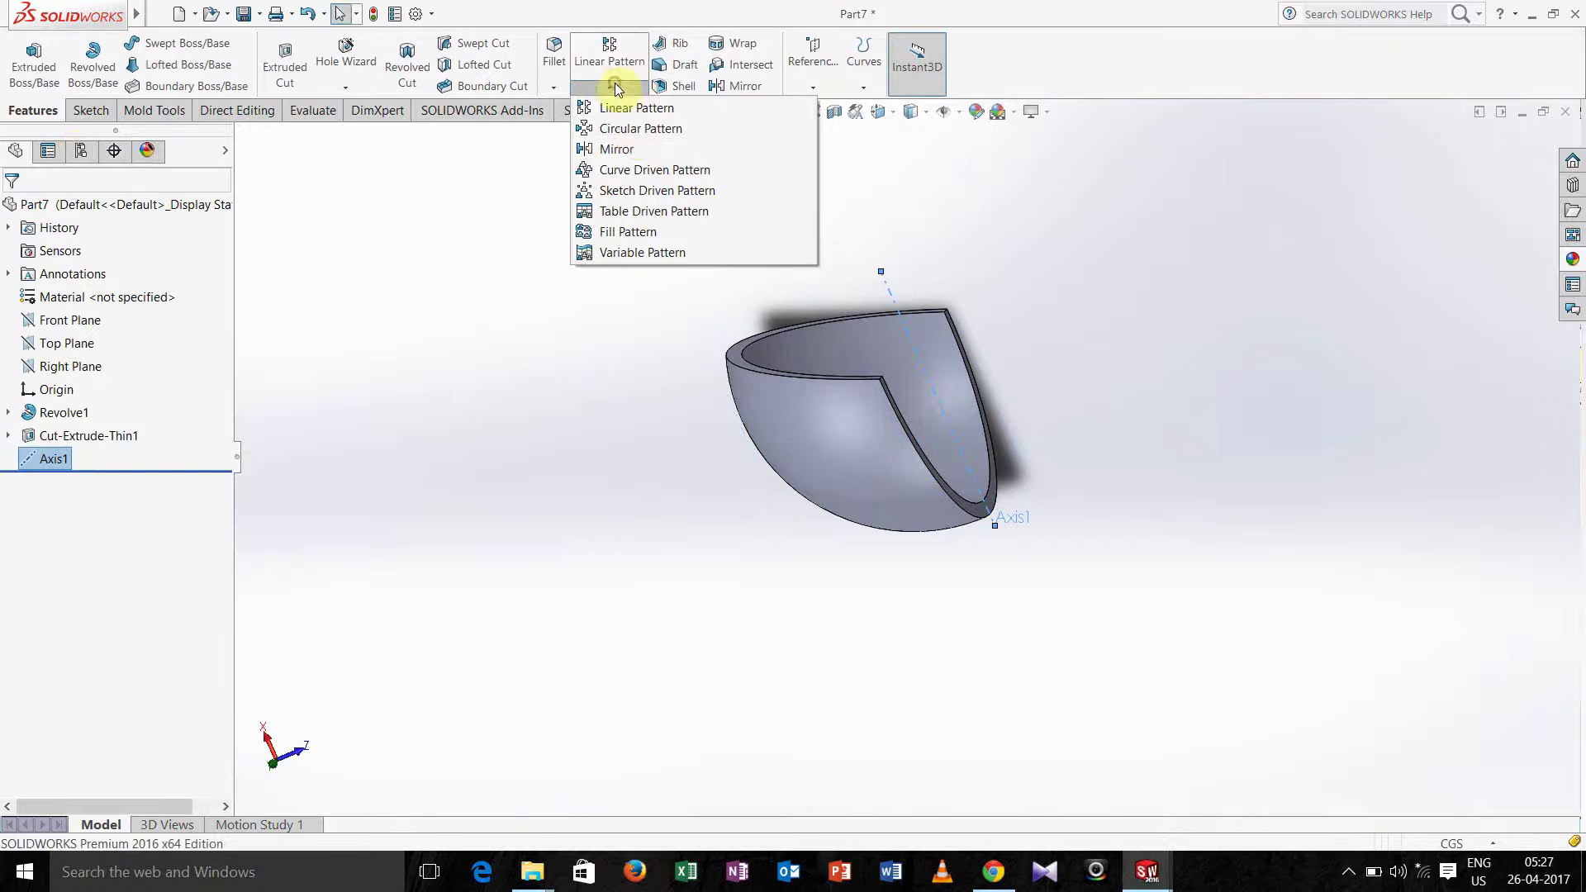
left_click(636, 132)
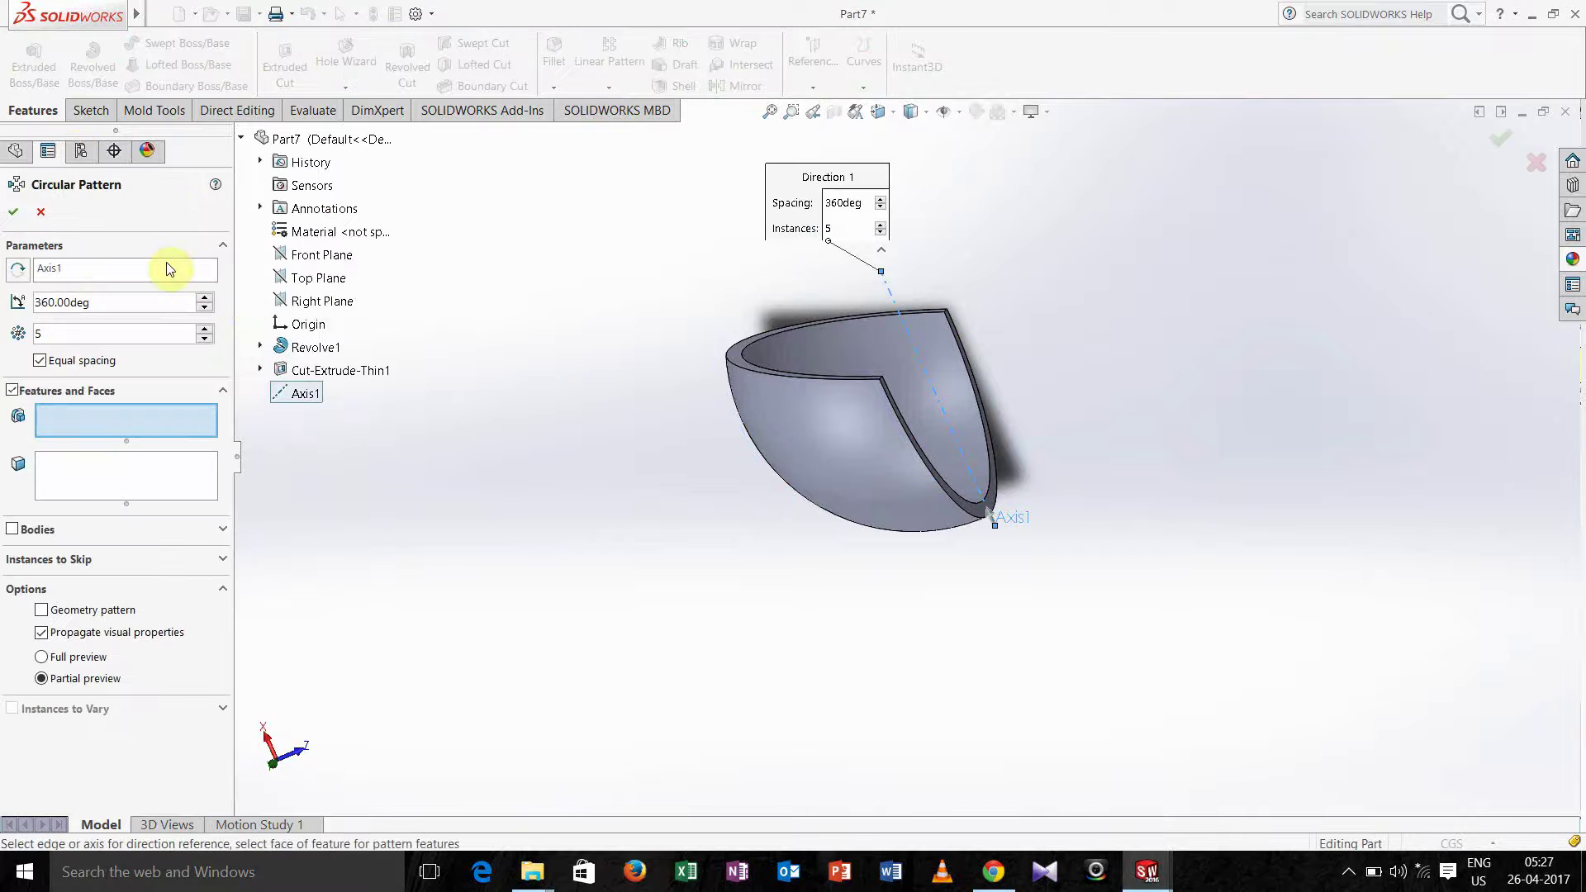
right_click(123, 267)
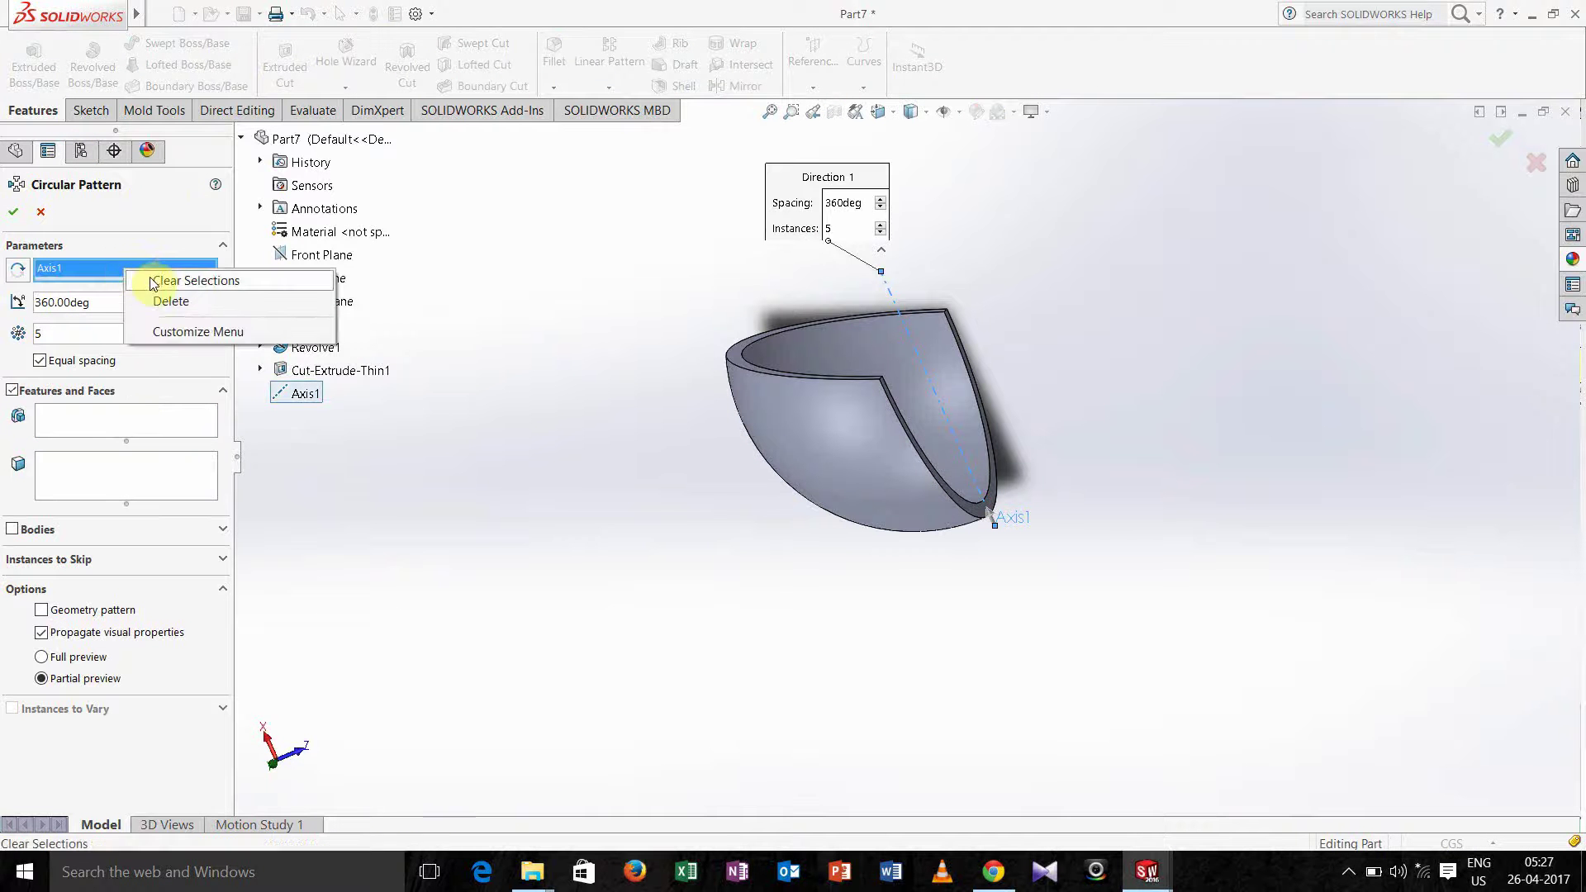
left_click(149, 280)
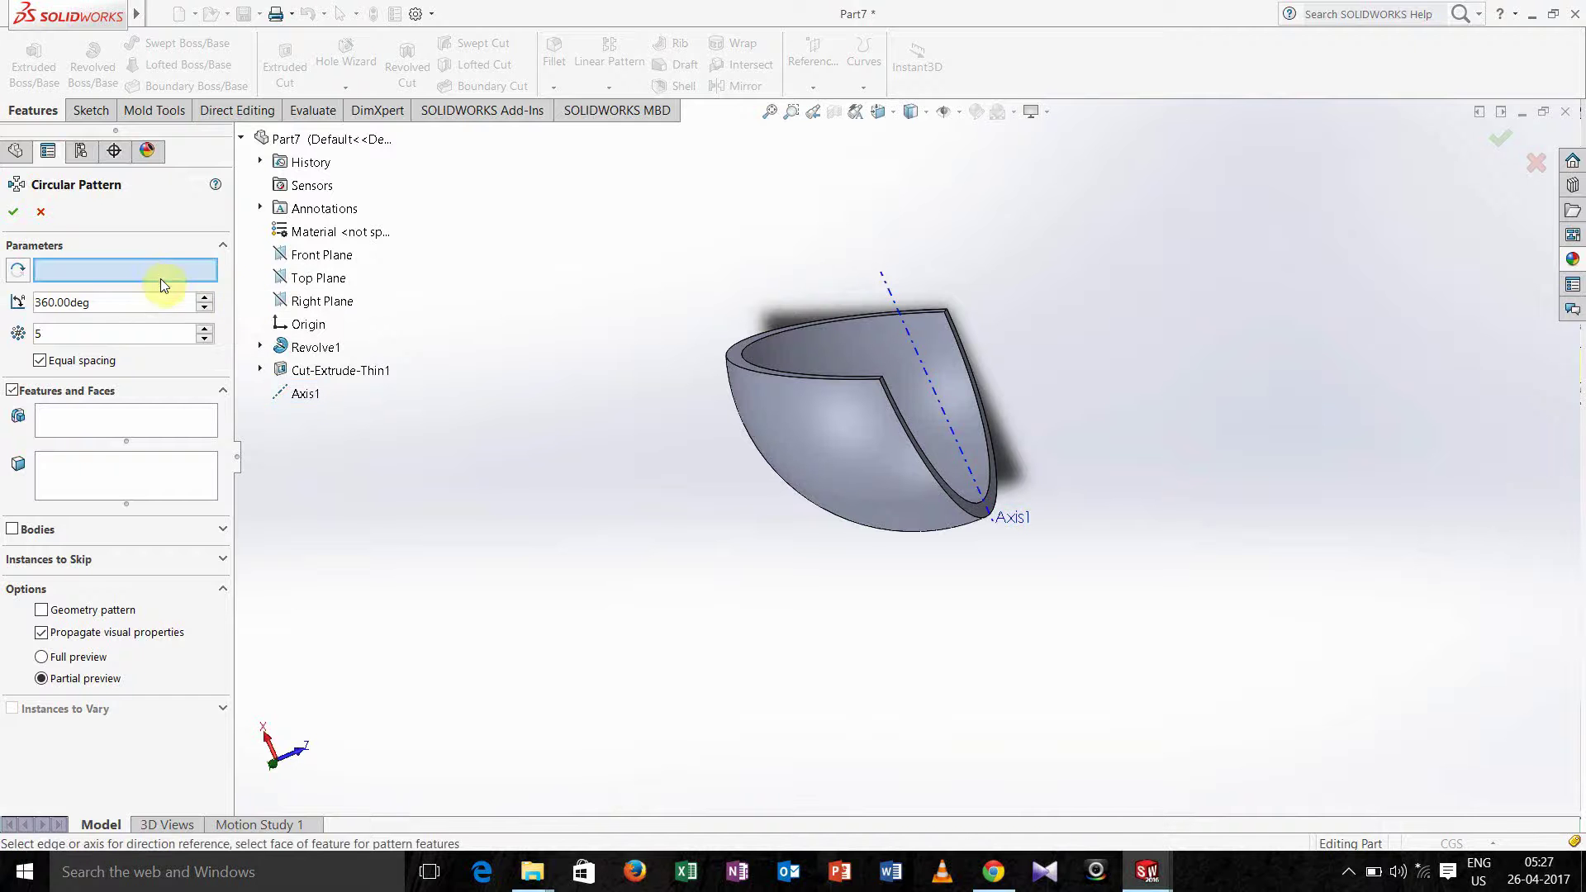
left_click(937, 386)
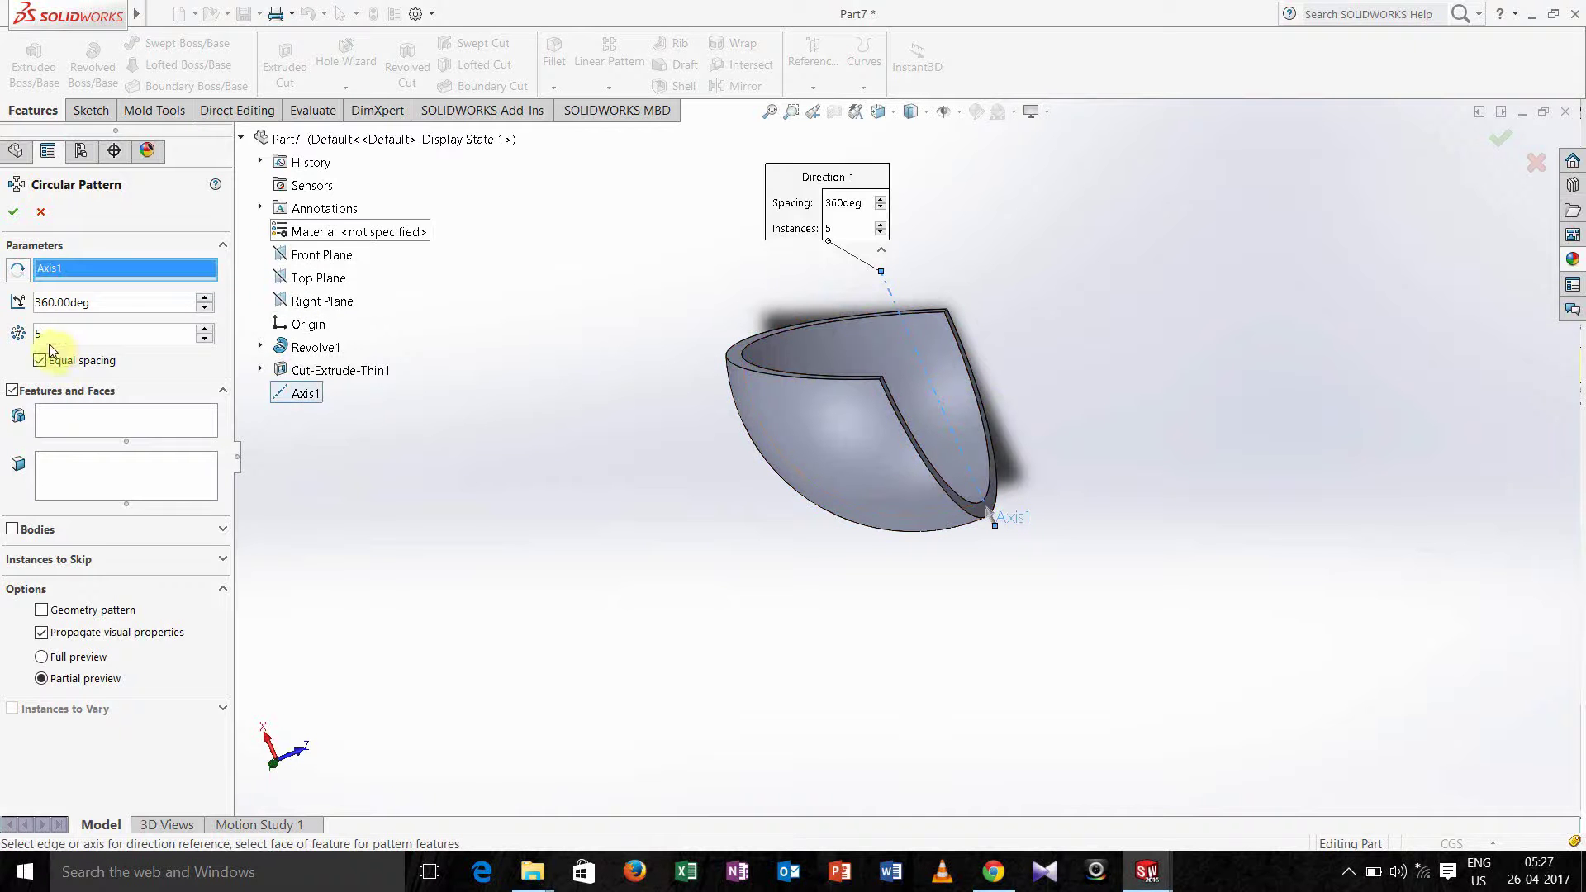
type("6")
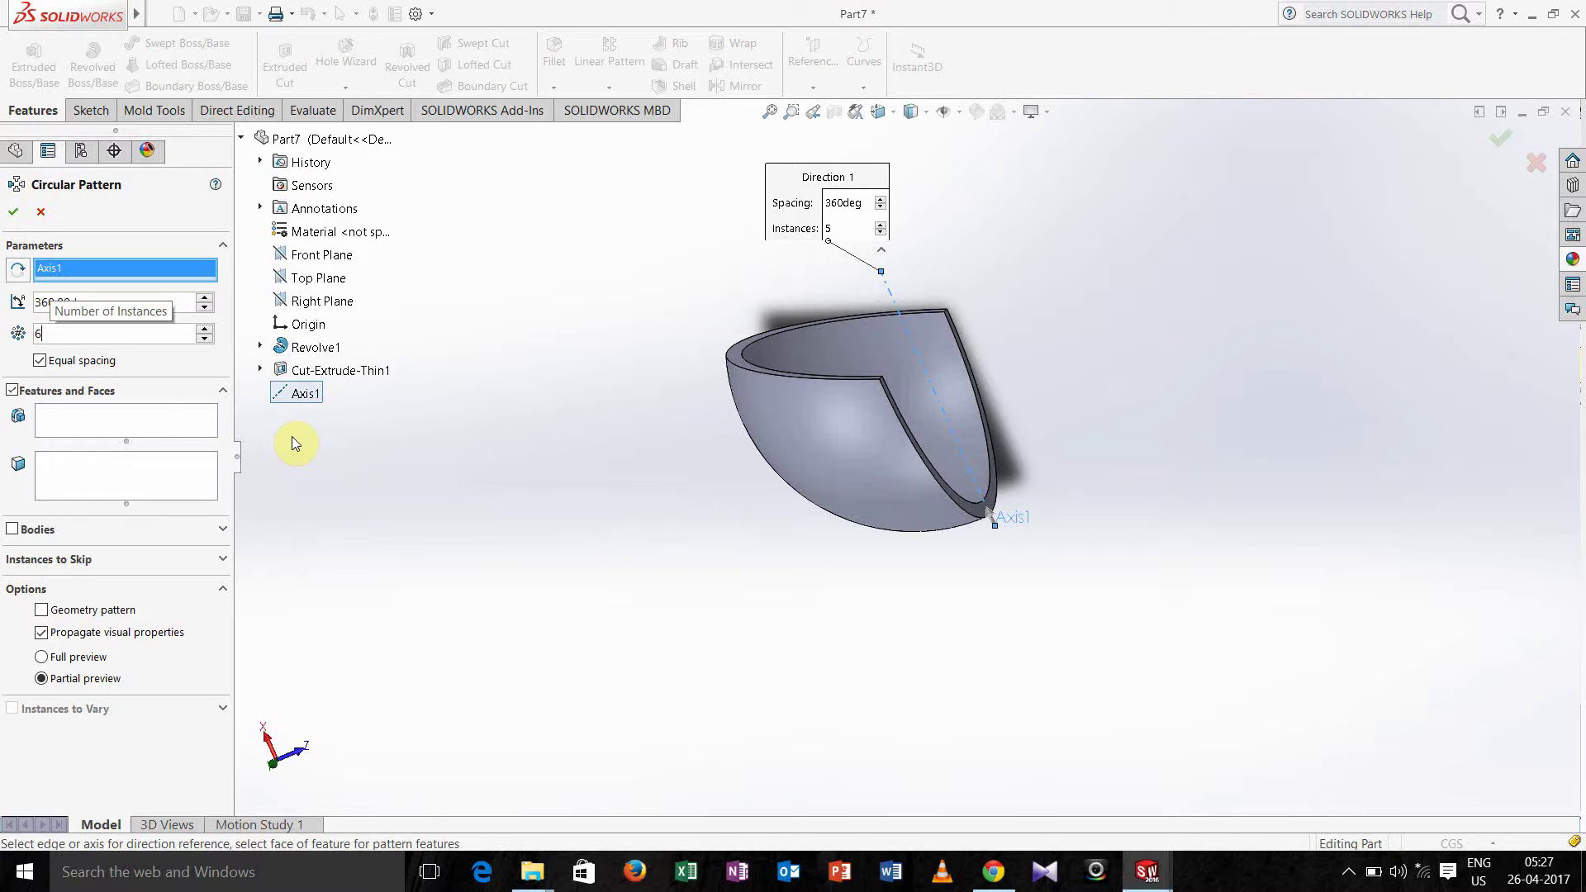
left_click(130, 420)
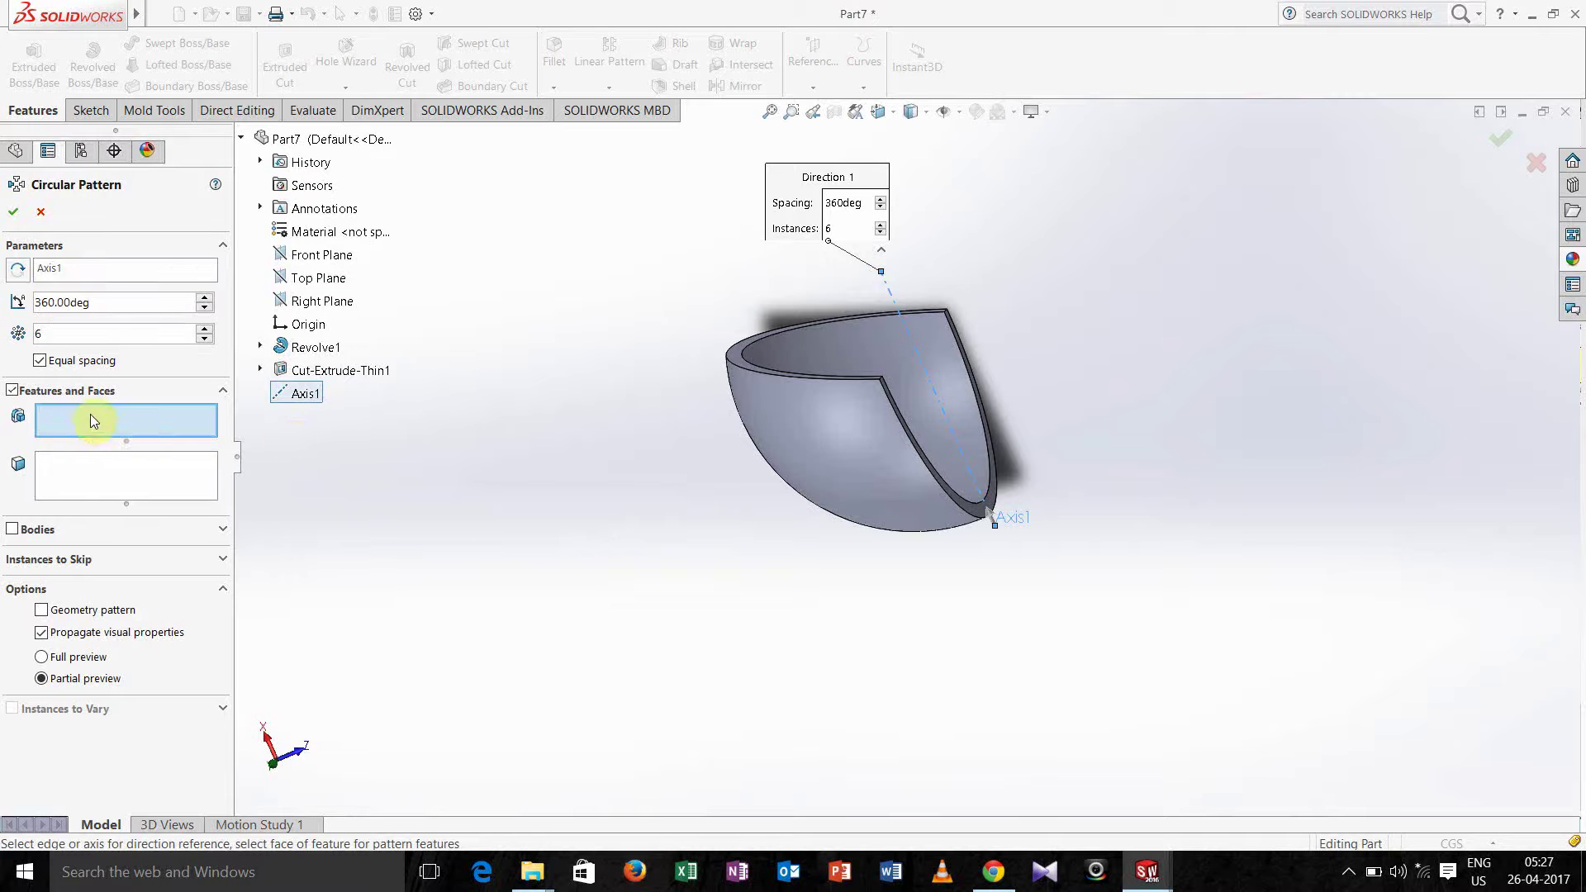
left_click(324, 373)
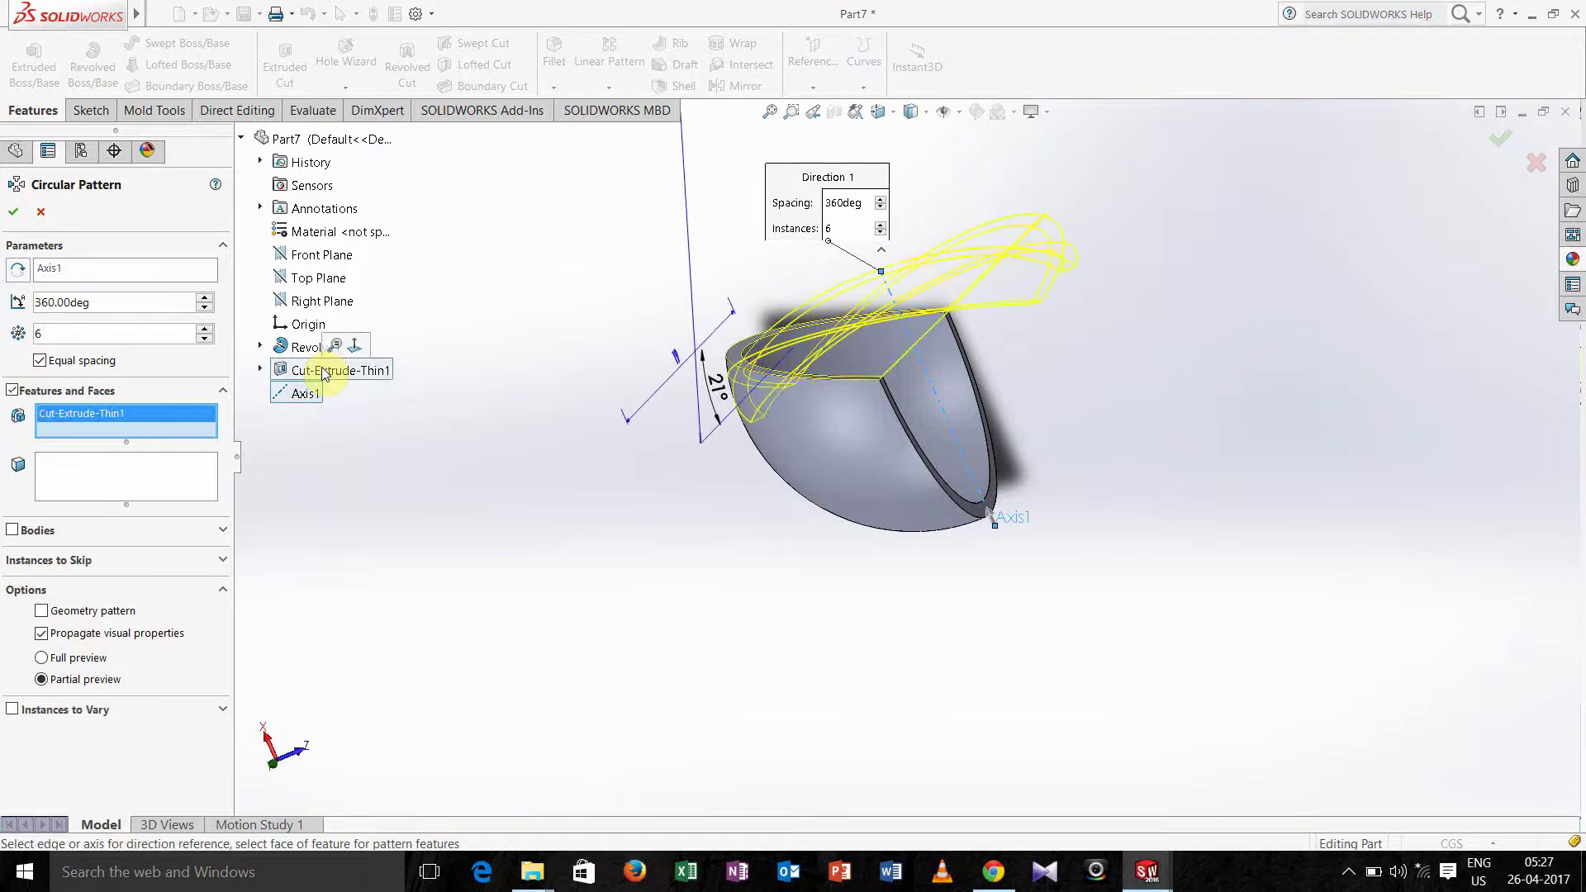
middle_click_drag(547, 467, 606, 531)
mouse_move(499, 446)
middle_mouse_down()
mouse_move(542, 375)
mouse_move(513, 450)
middle_mouse_up()
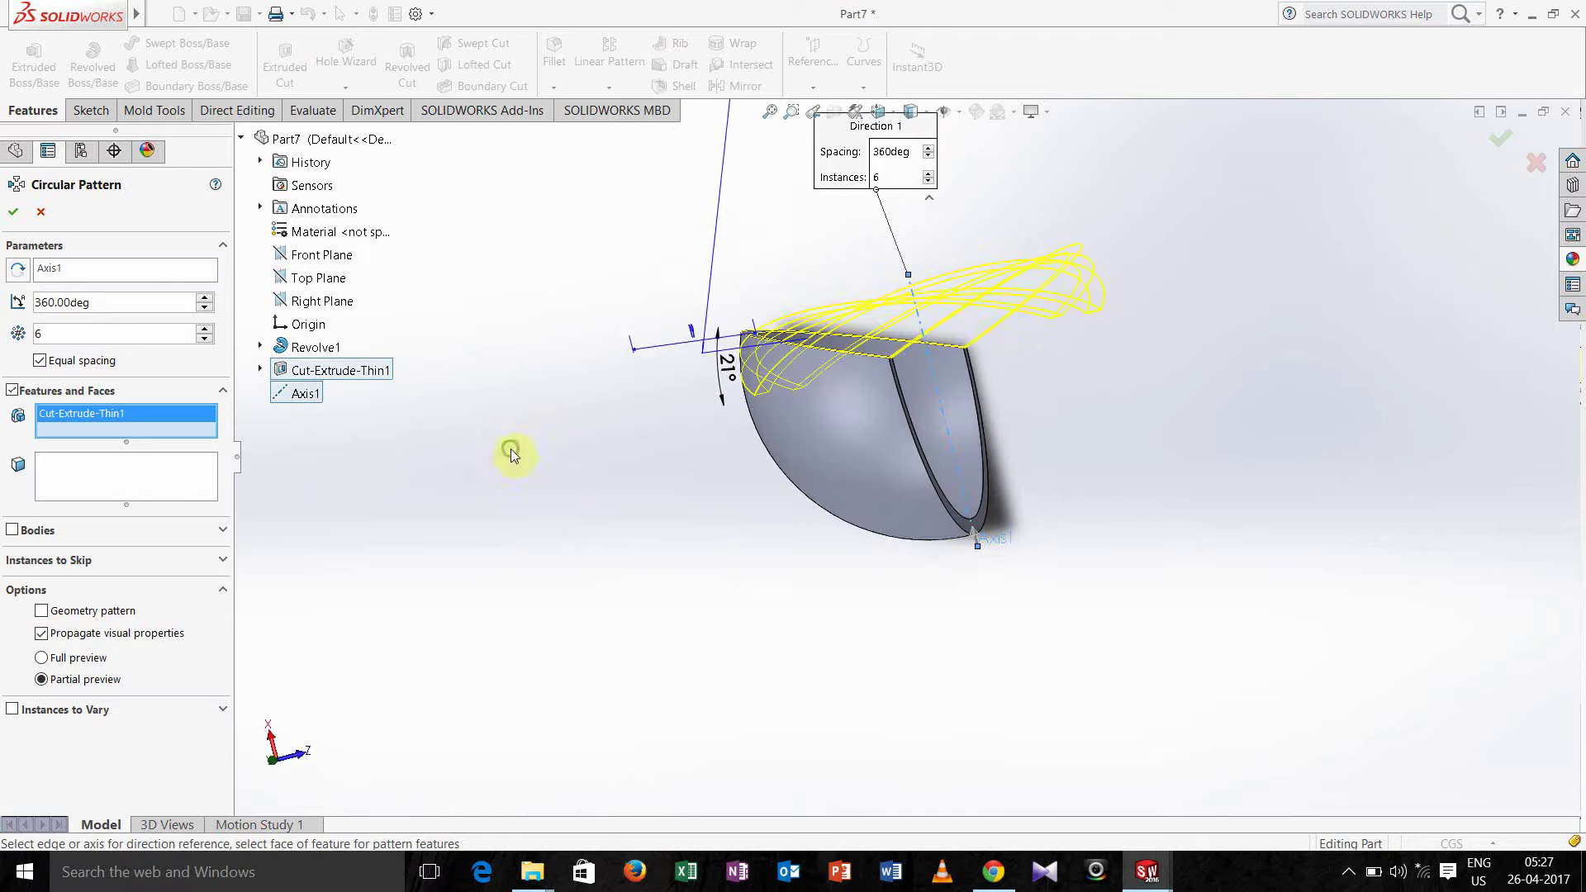
Cancel the circular pattern and delete Axis1
left_click(41, 214)
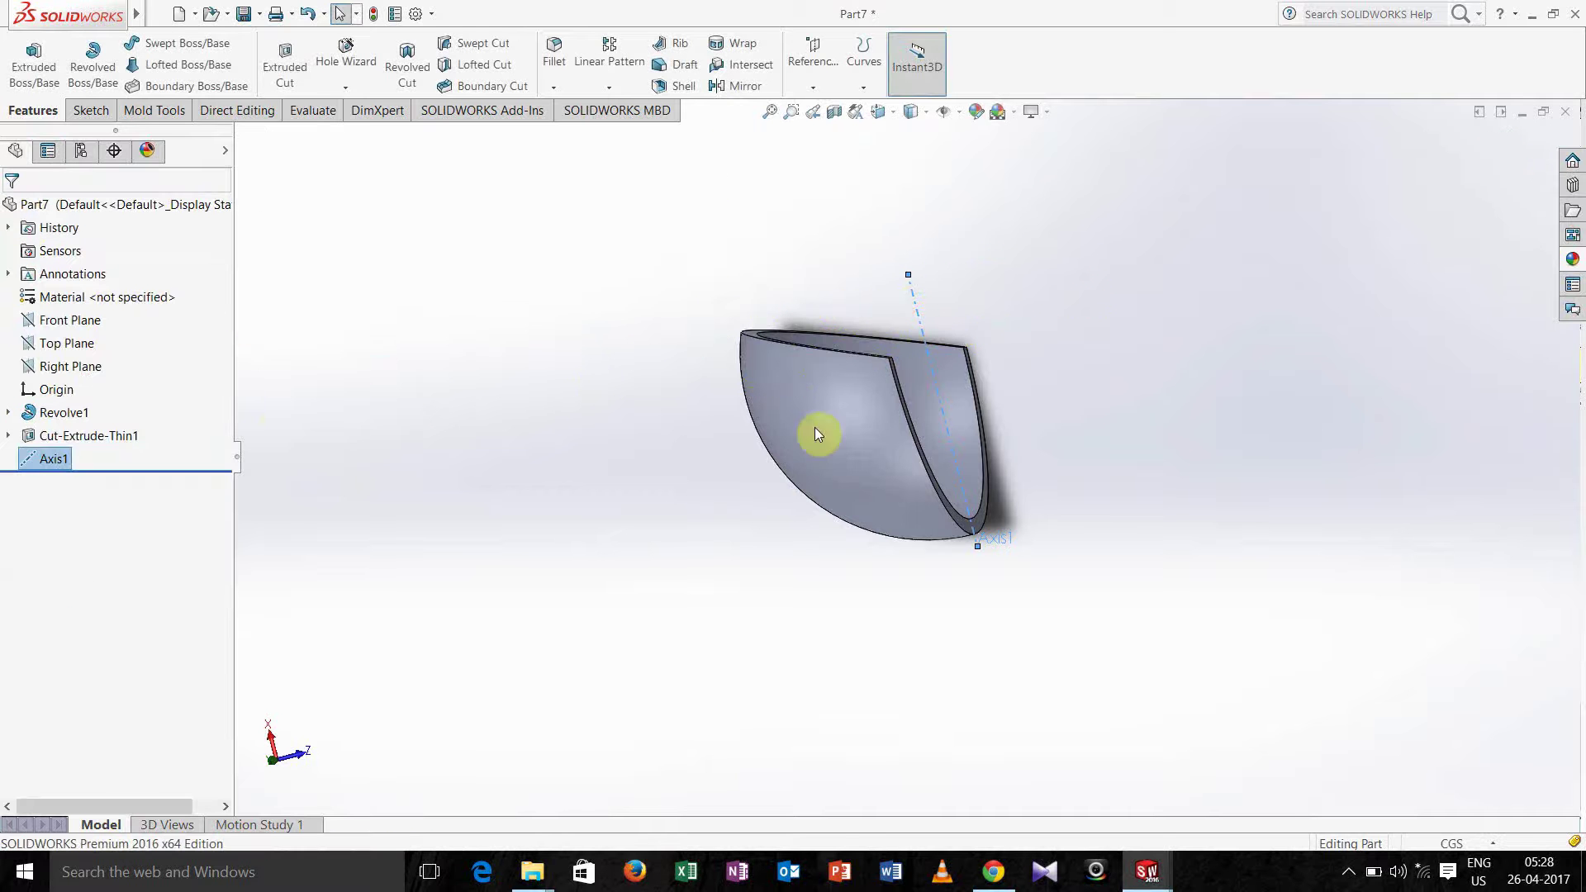
left_click(919, 326)
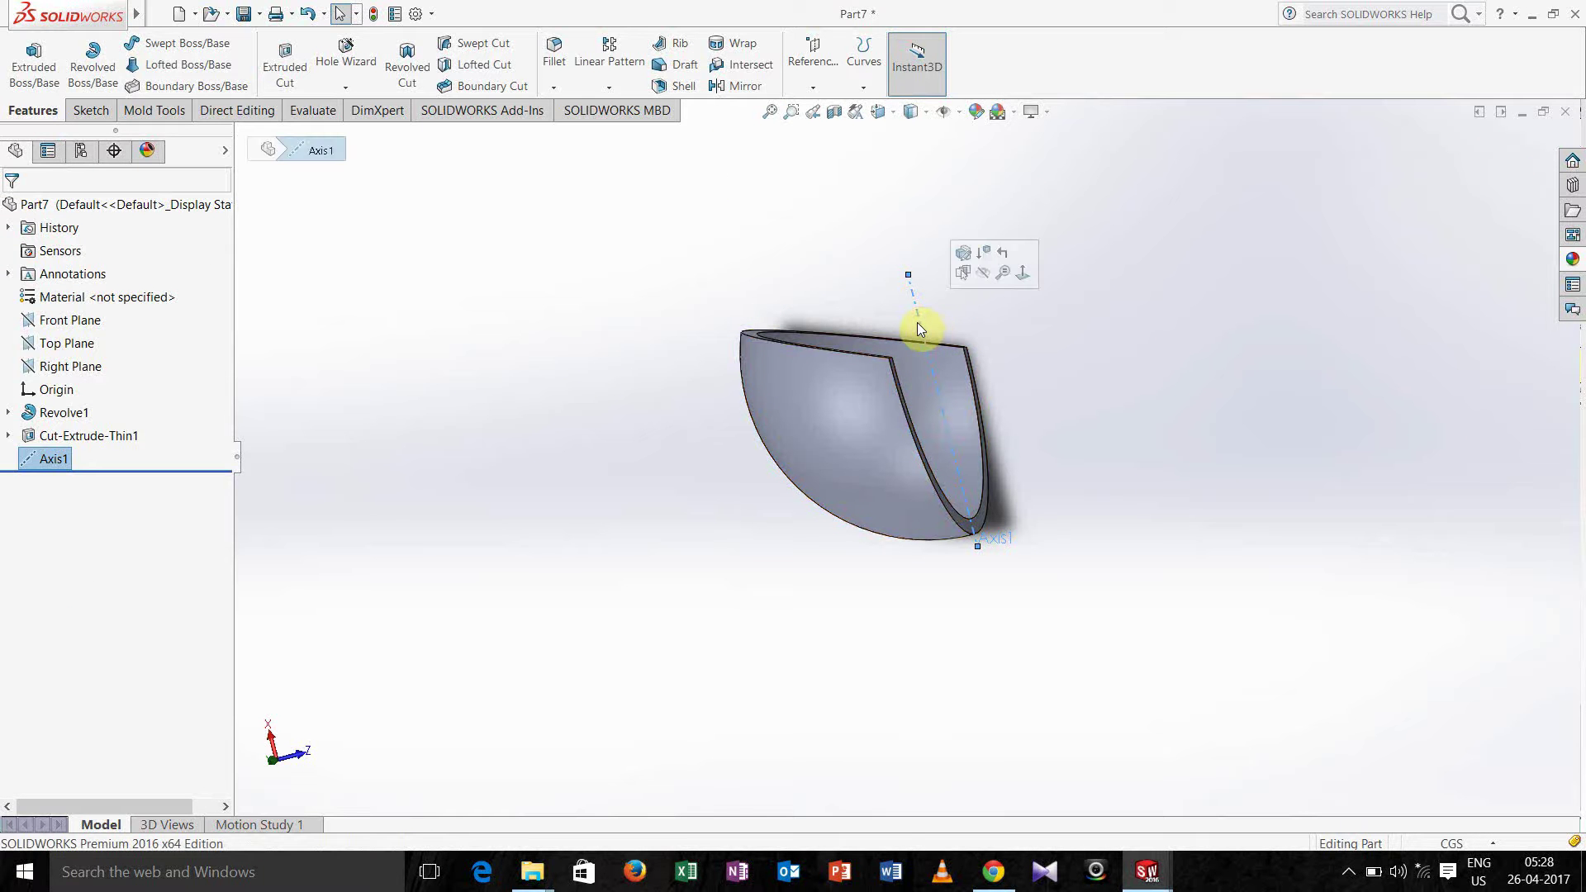
key("Delete")
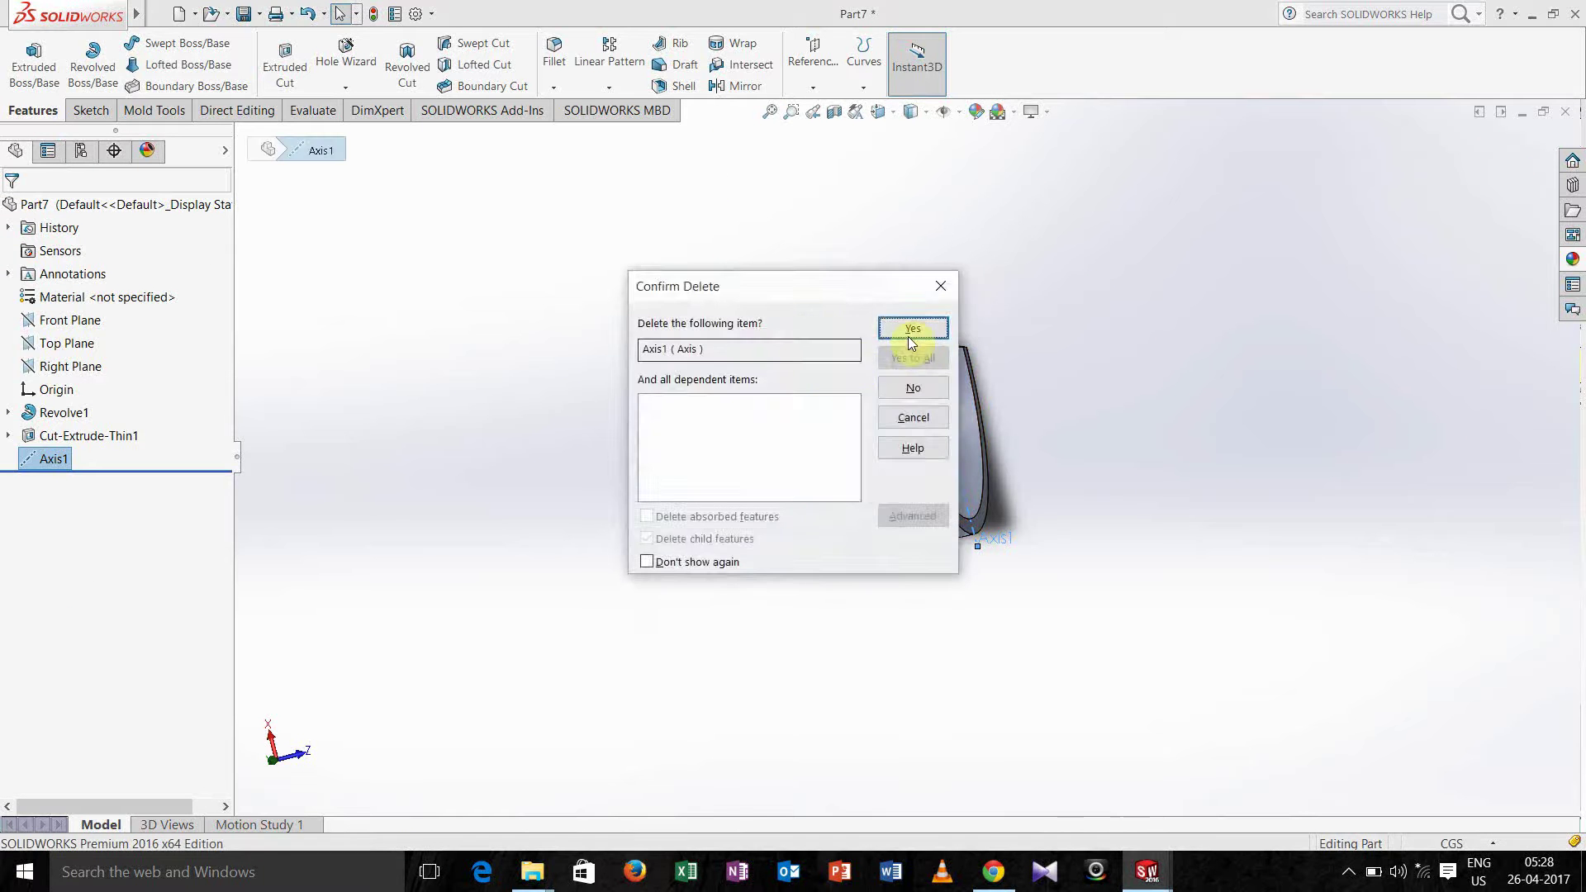
left_click(908, 328)
Create Axis2 where the Top and Right planes intersect
left_click(813, 87)
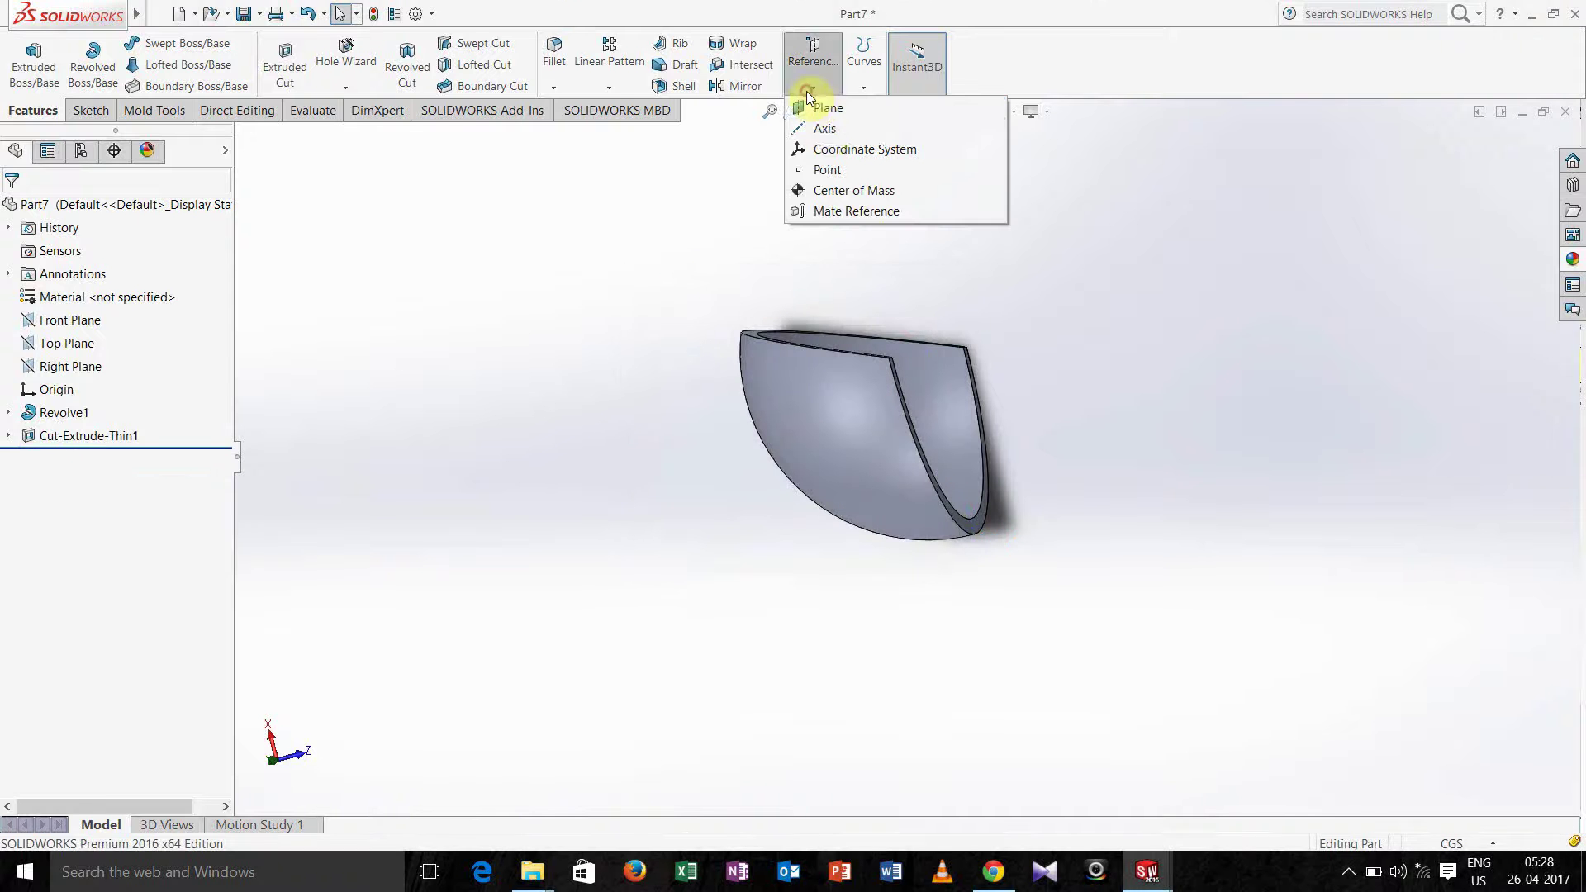
left_click(826, 129)
middle_click_drag(661, 273, 672, 357)
left_click(58, 355)
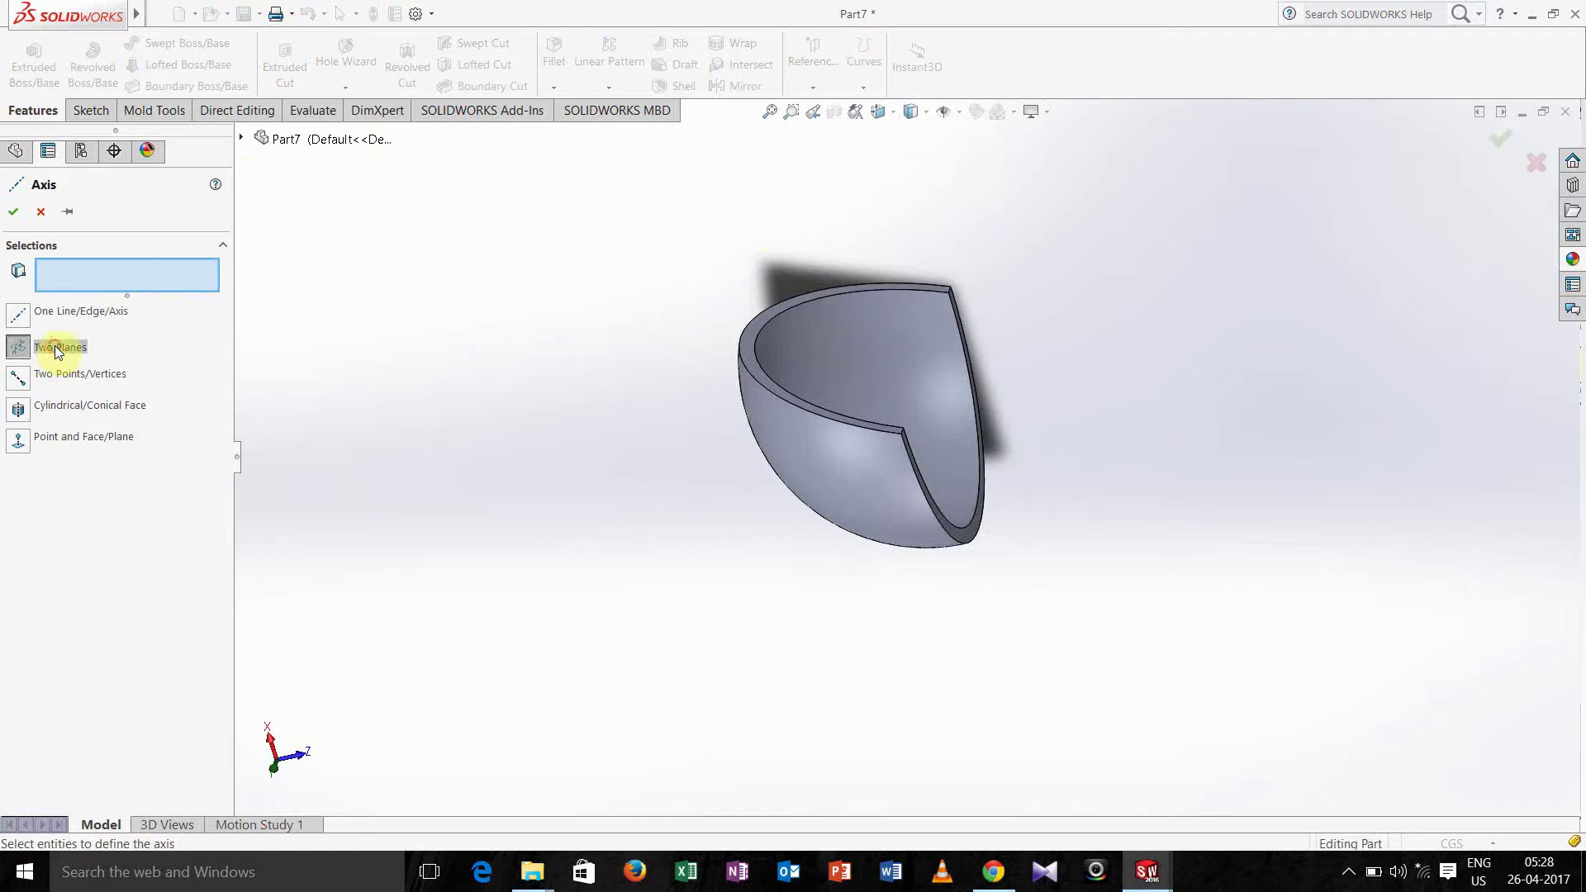
left_click(241, 137)
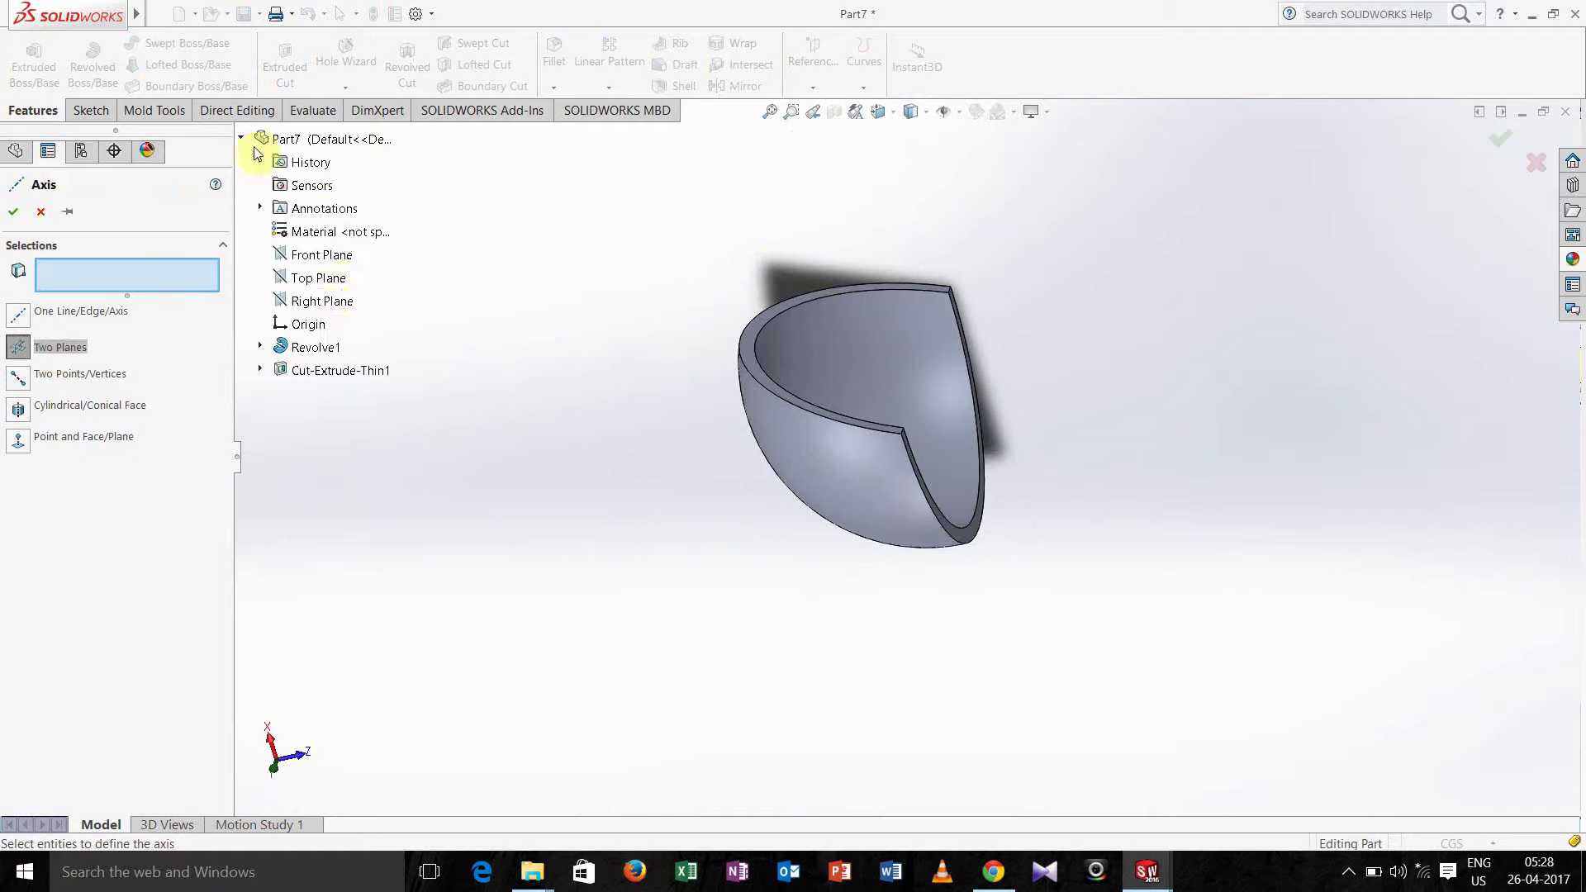
left_click(329, 281)
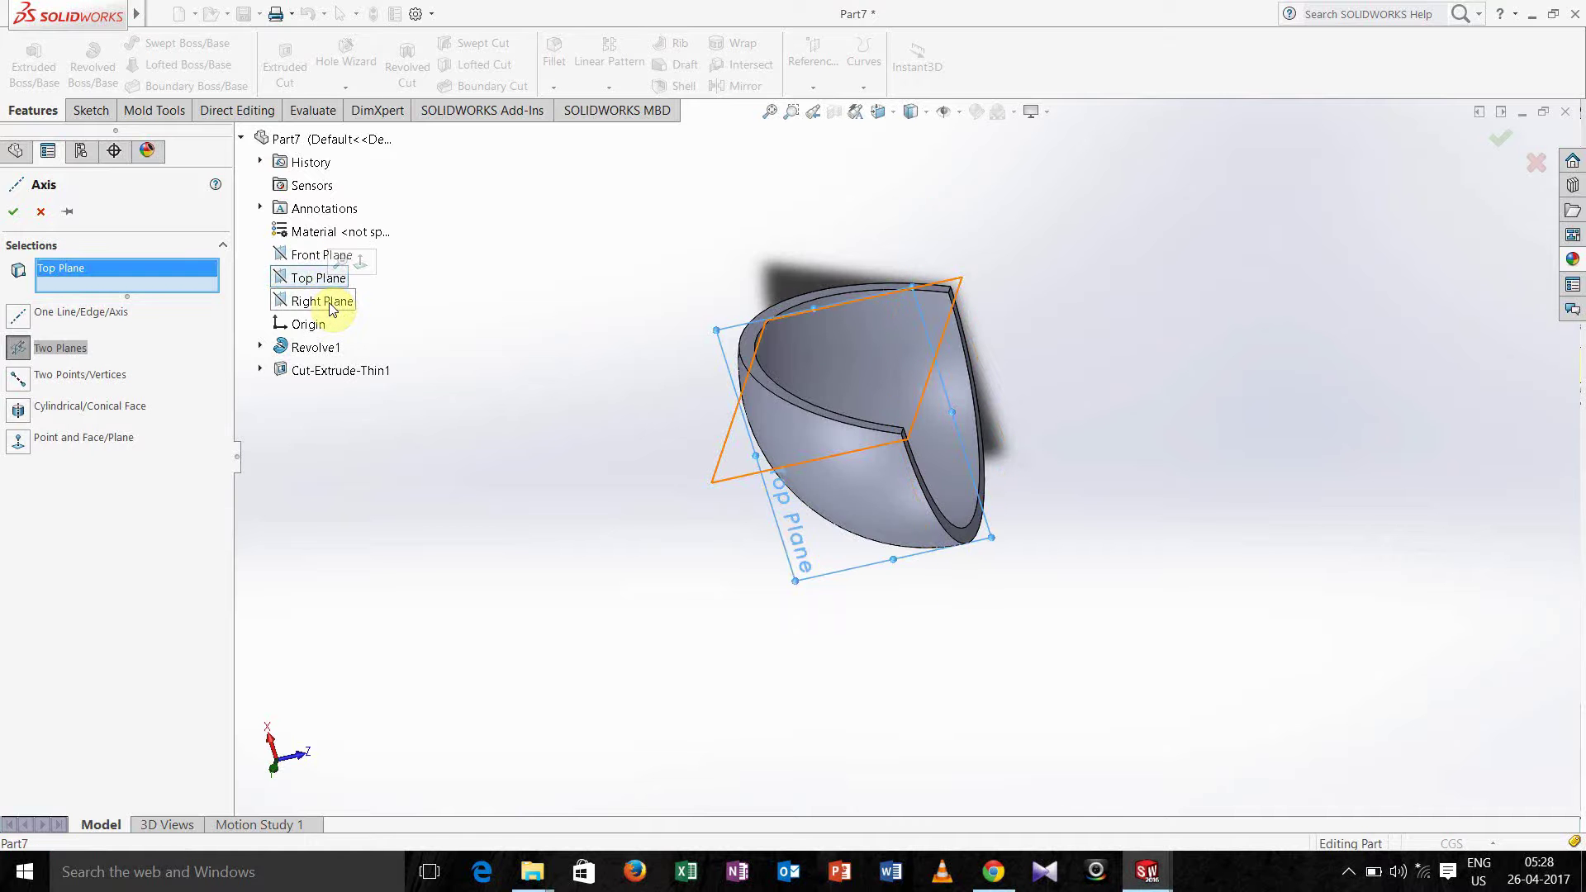
left_click(329, 302)
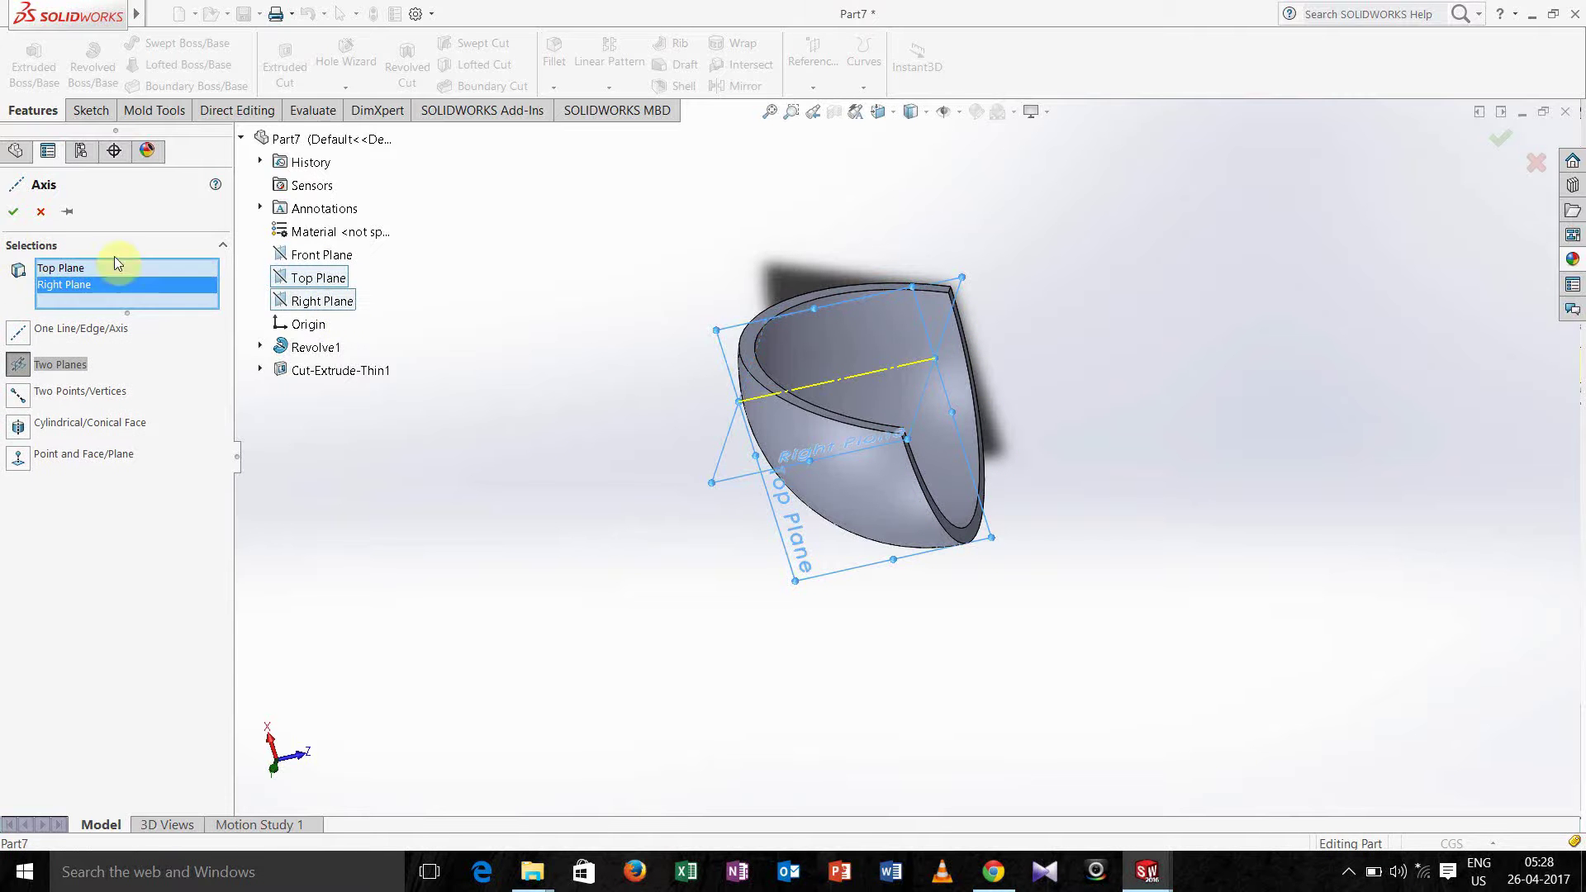
left_click(14, 212)
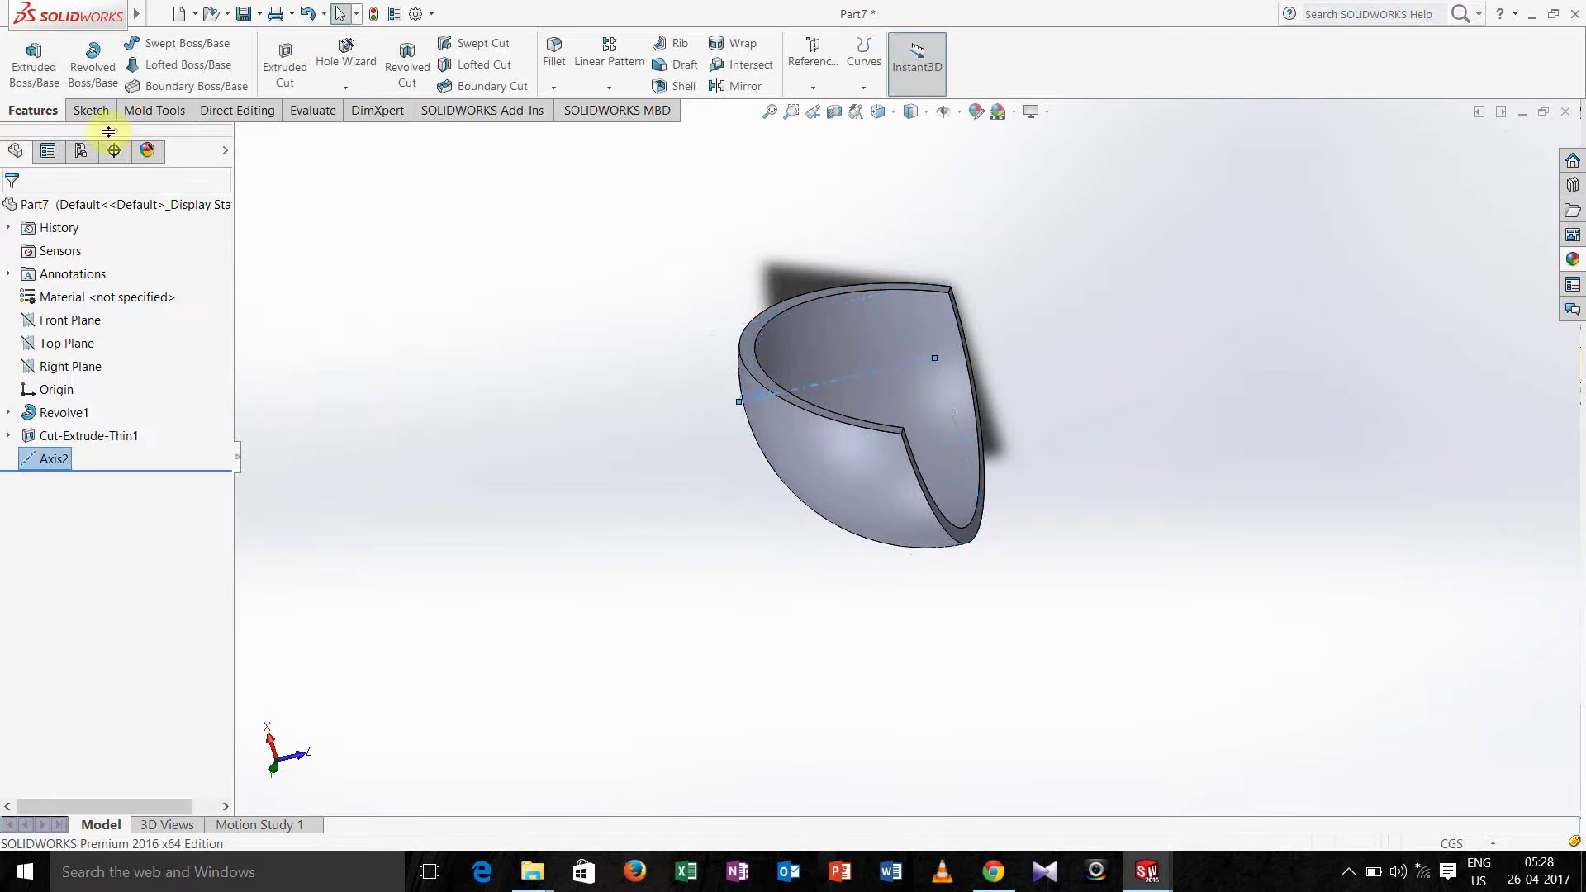
Start a circular pattern around Axis2 with 6 equally spaced instances
left_click(608, 87)
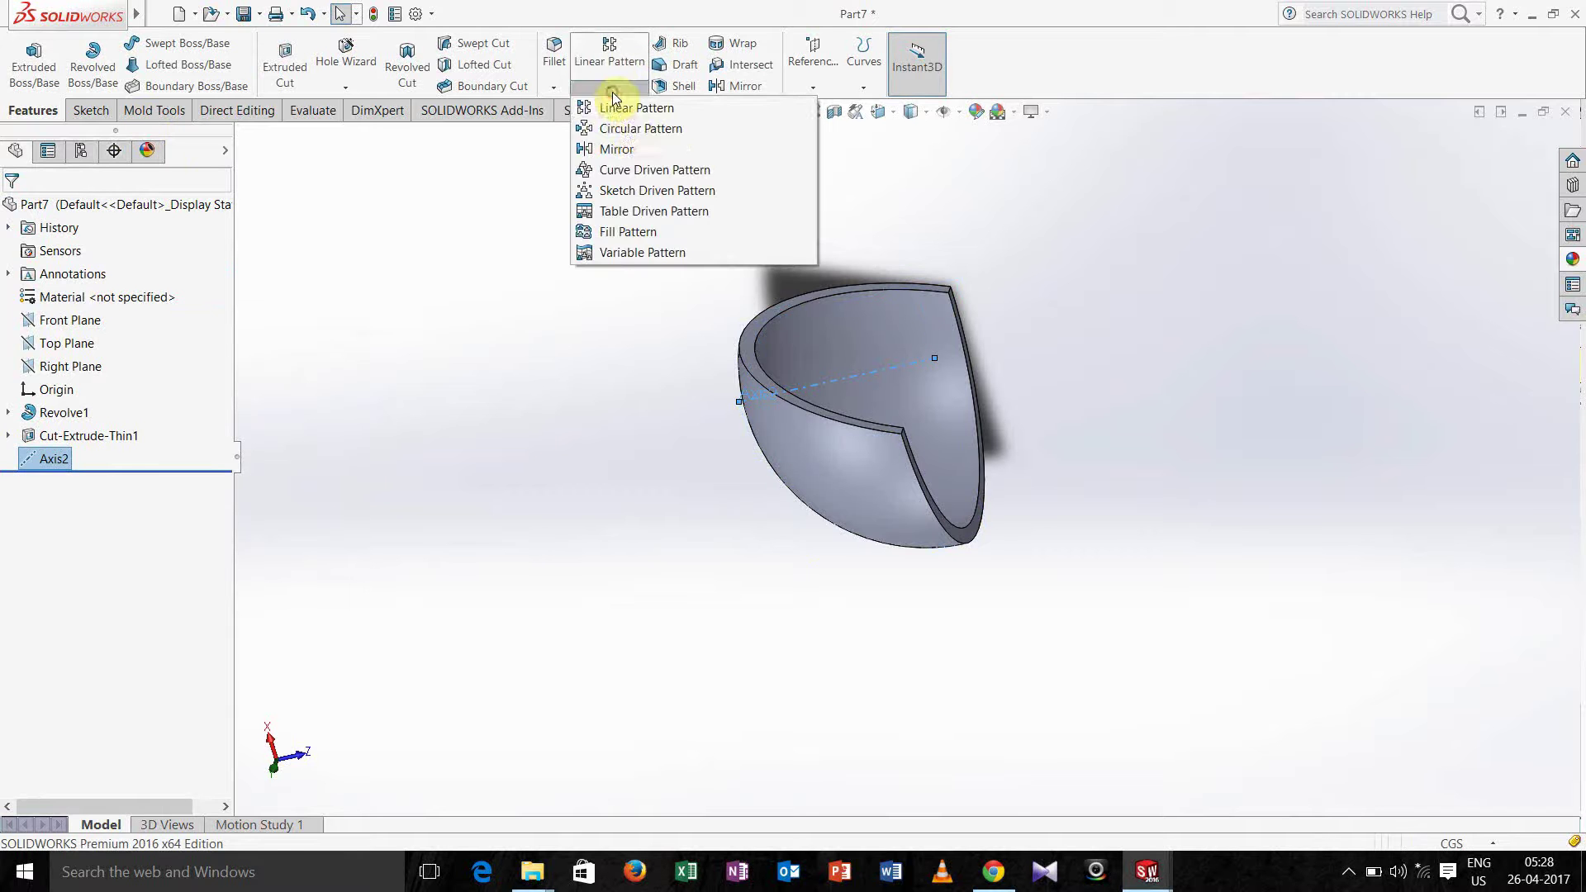
left_click(619, 128)
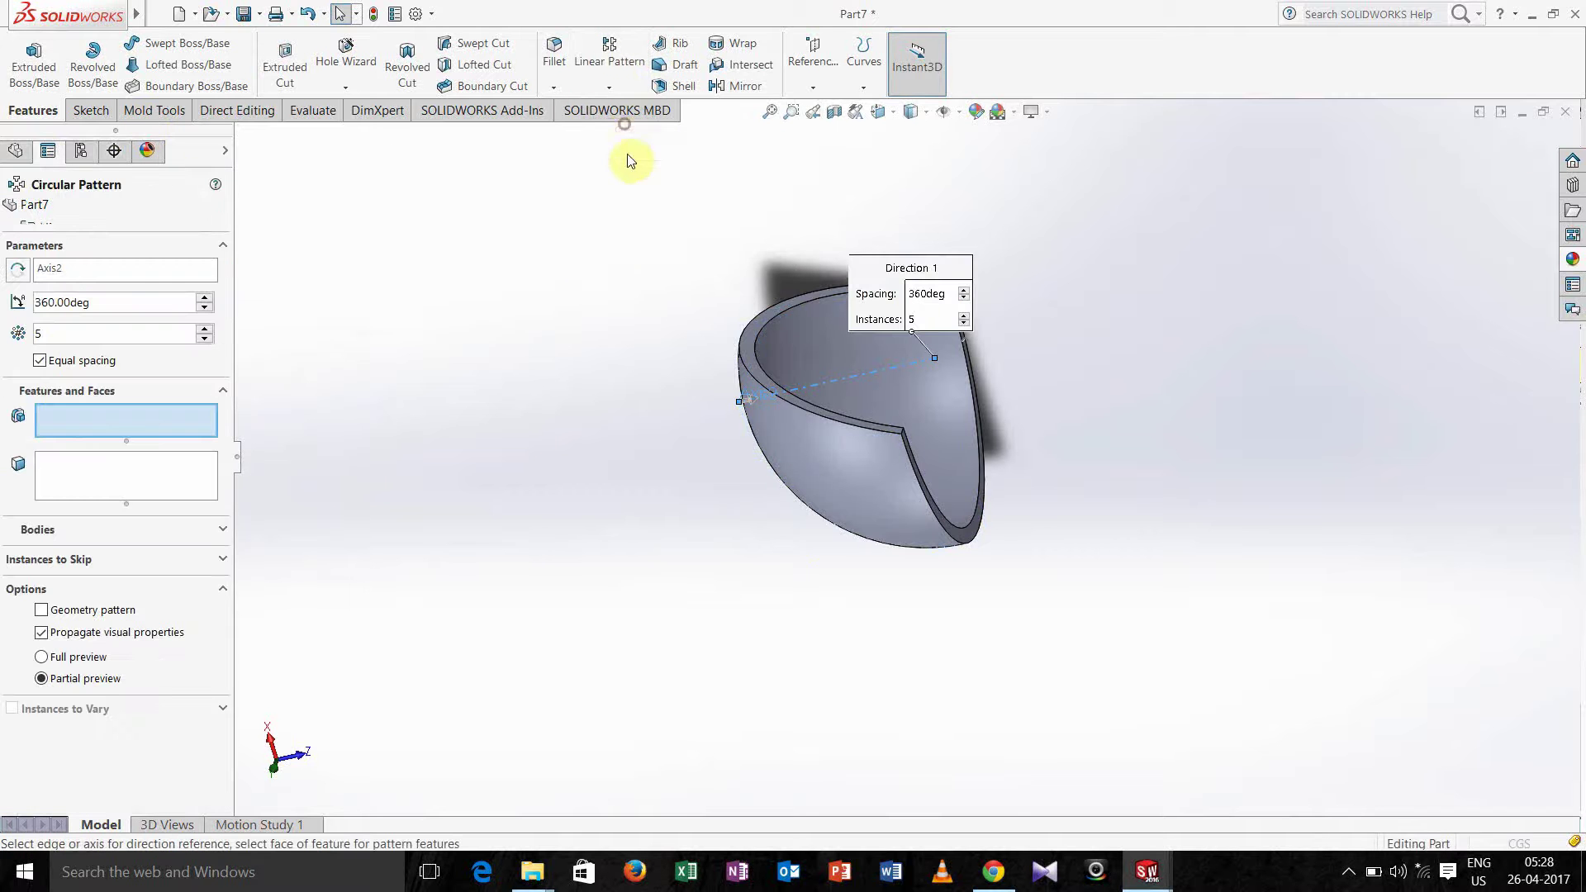
left_click(147, 274)
right_click(147, 274)
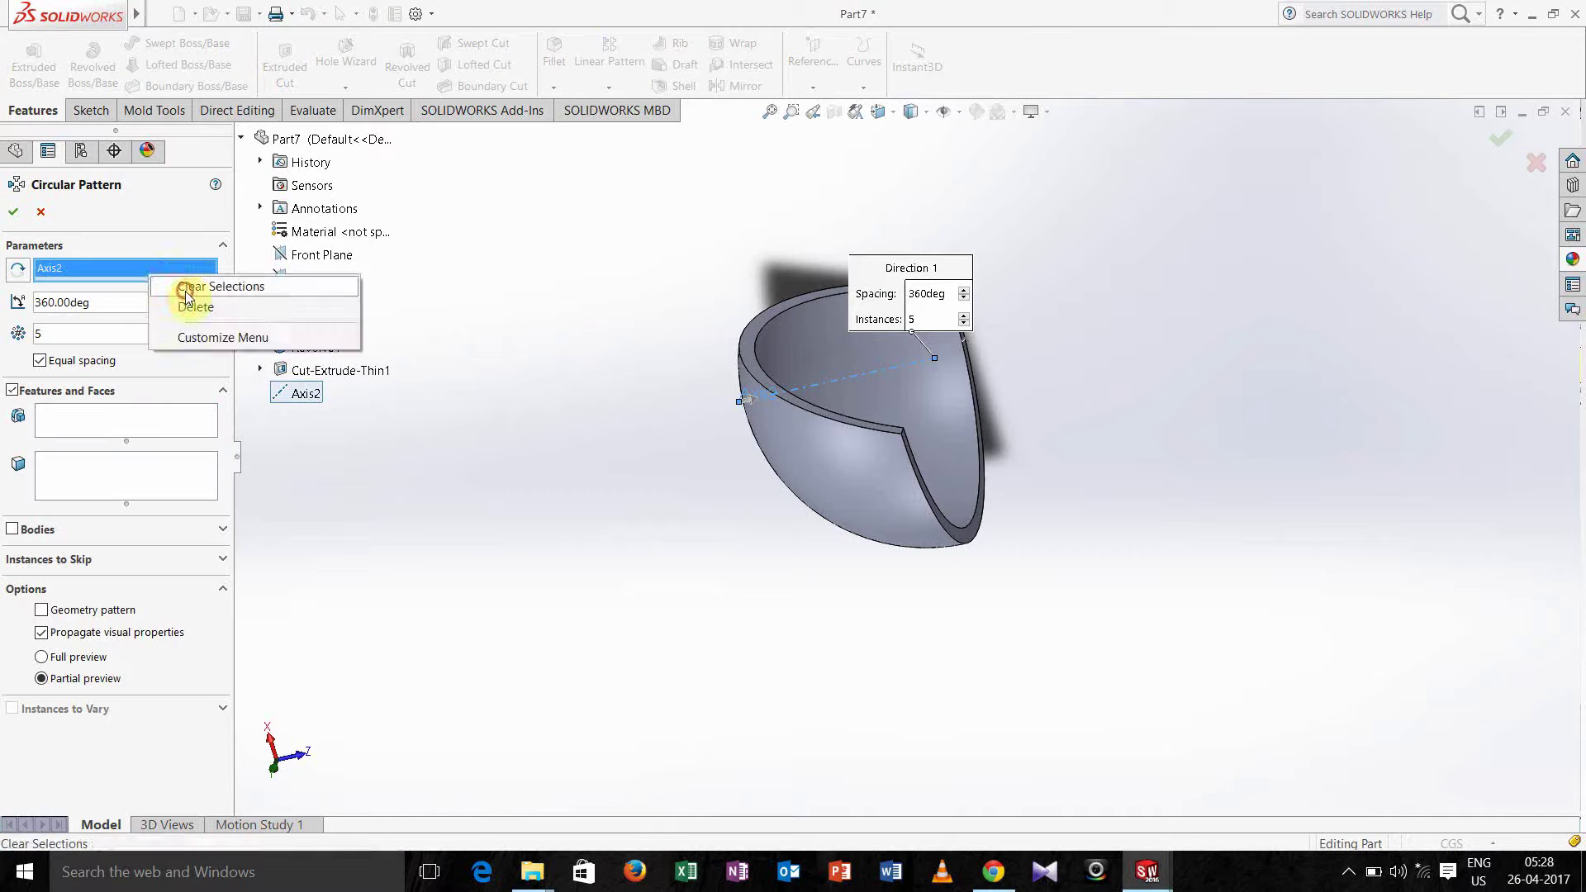
left_click(190, 308)
left_click(861, 371)
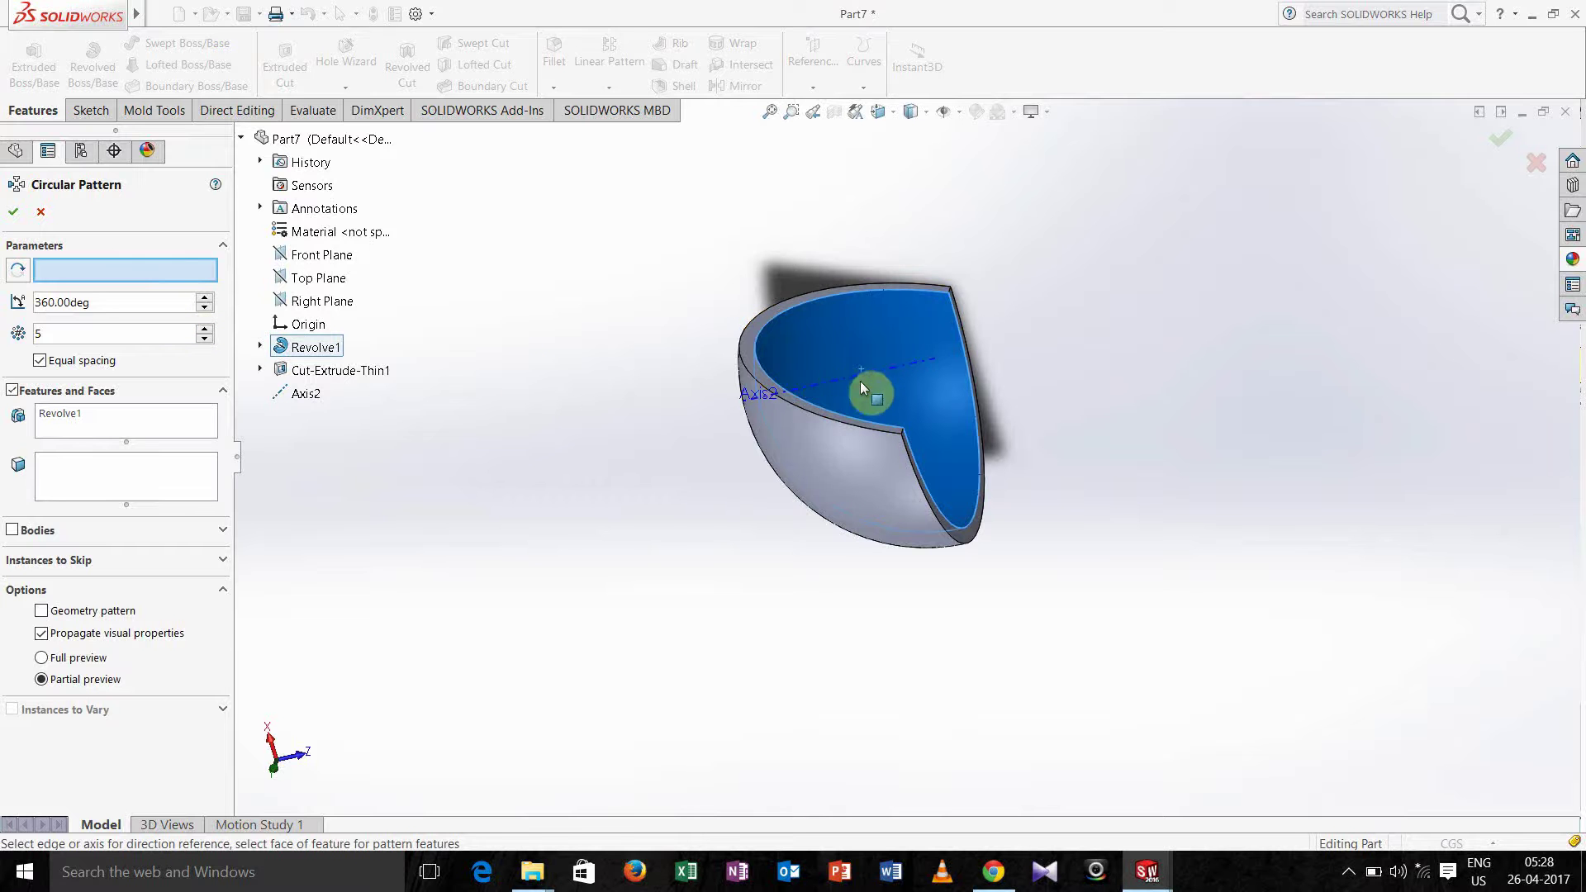
left_click(839, 381)
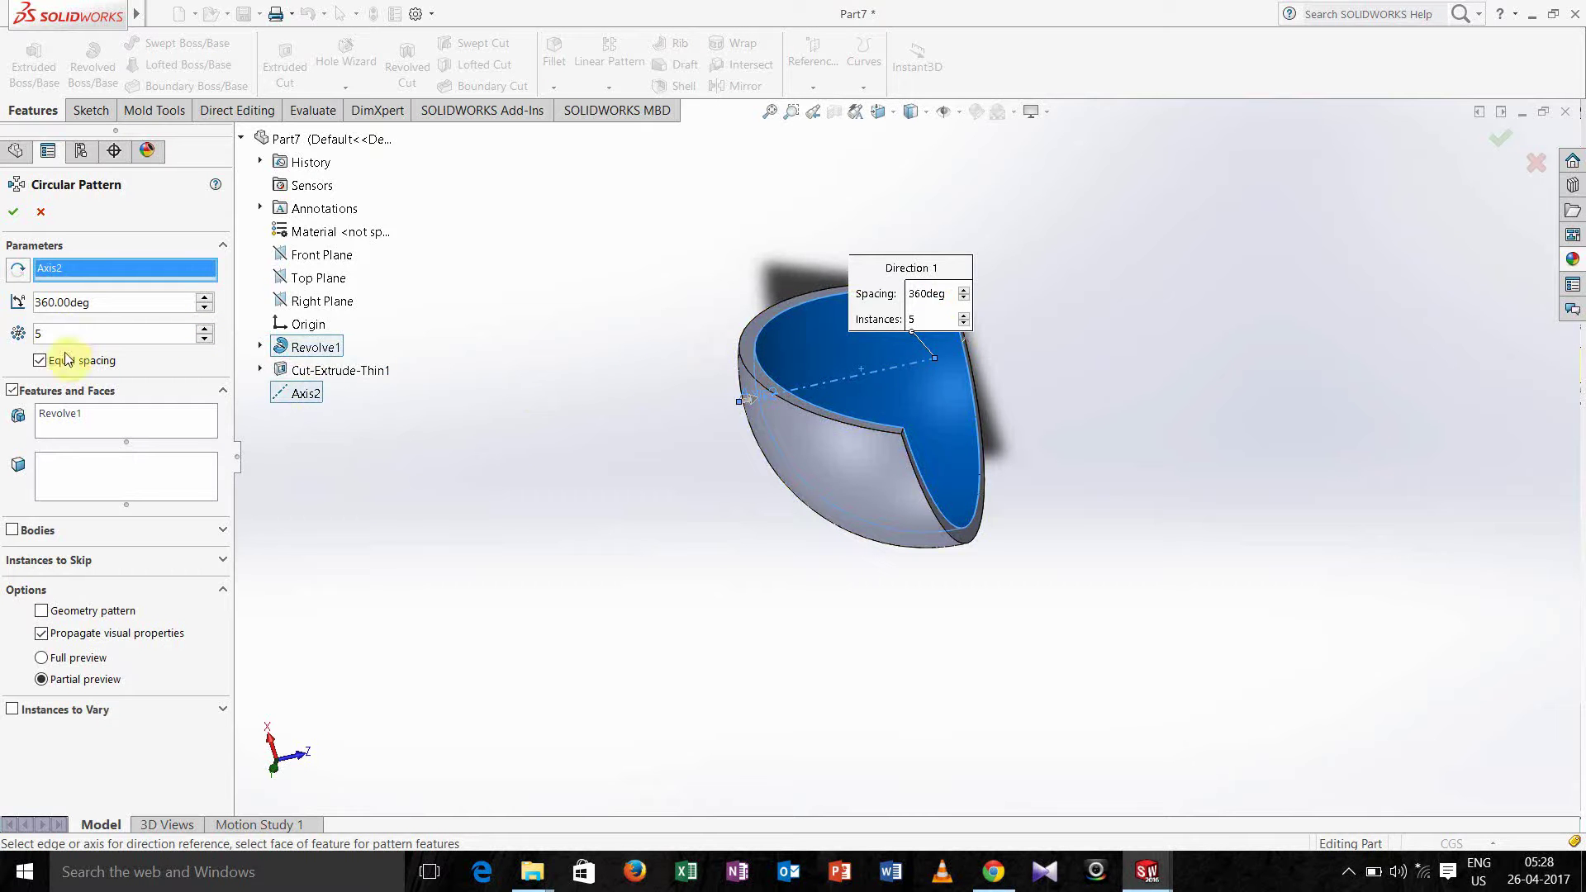
type("6")
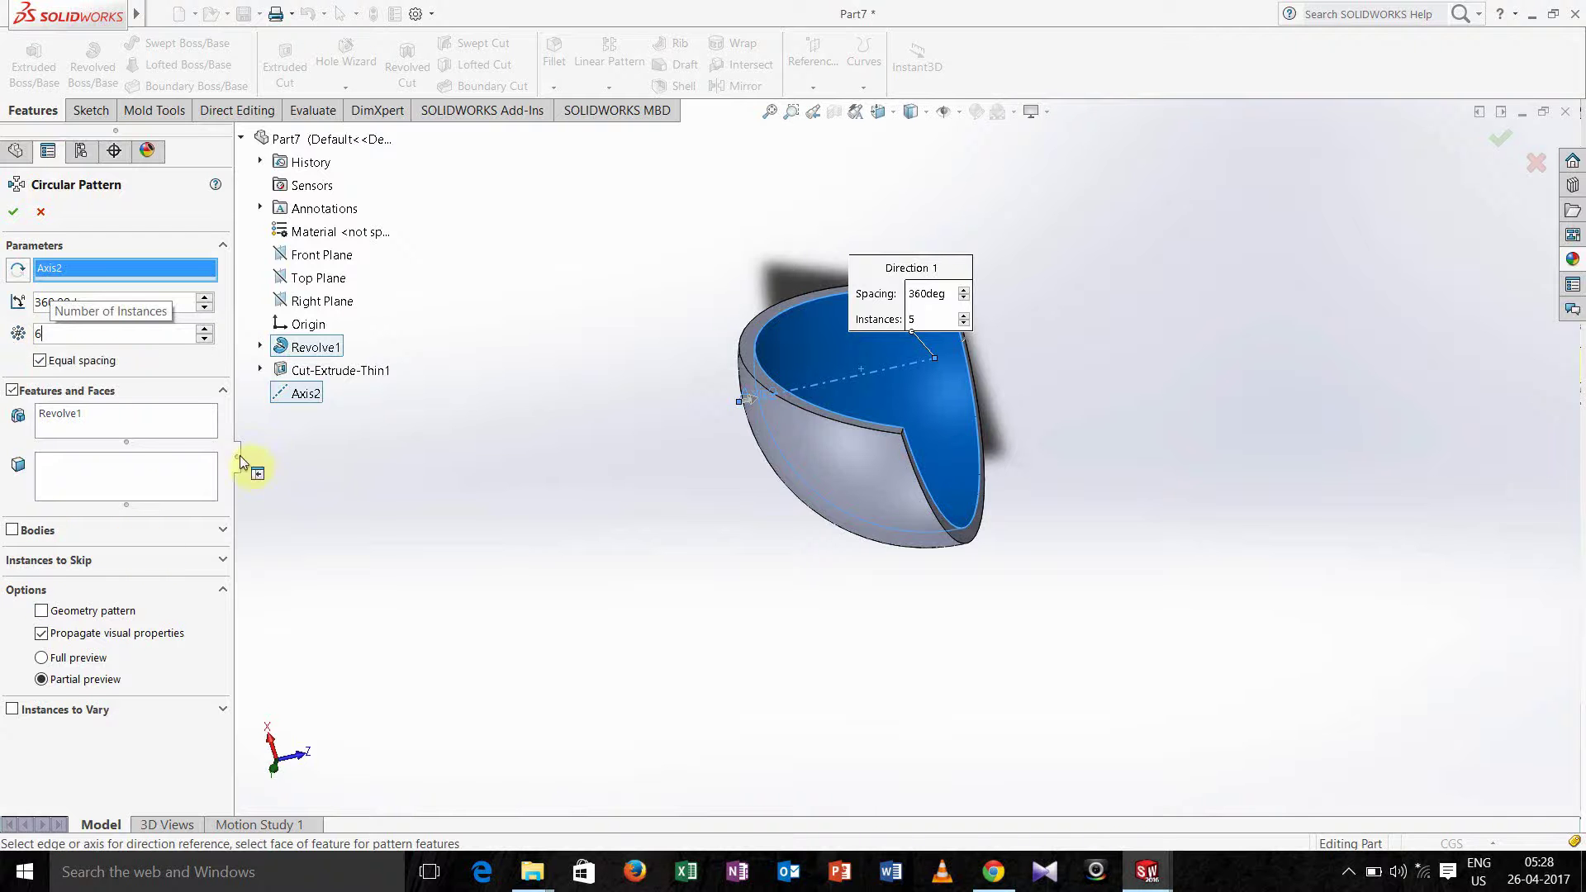
left_click(100, 414)
Pattern only Cut-Extrude-Thin1 and confirm, trimming the shell down to a small panel
right_click(101, 415)
left_click(136, 428)
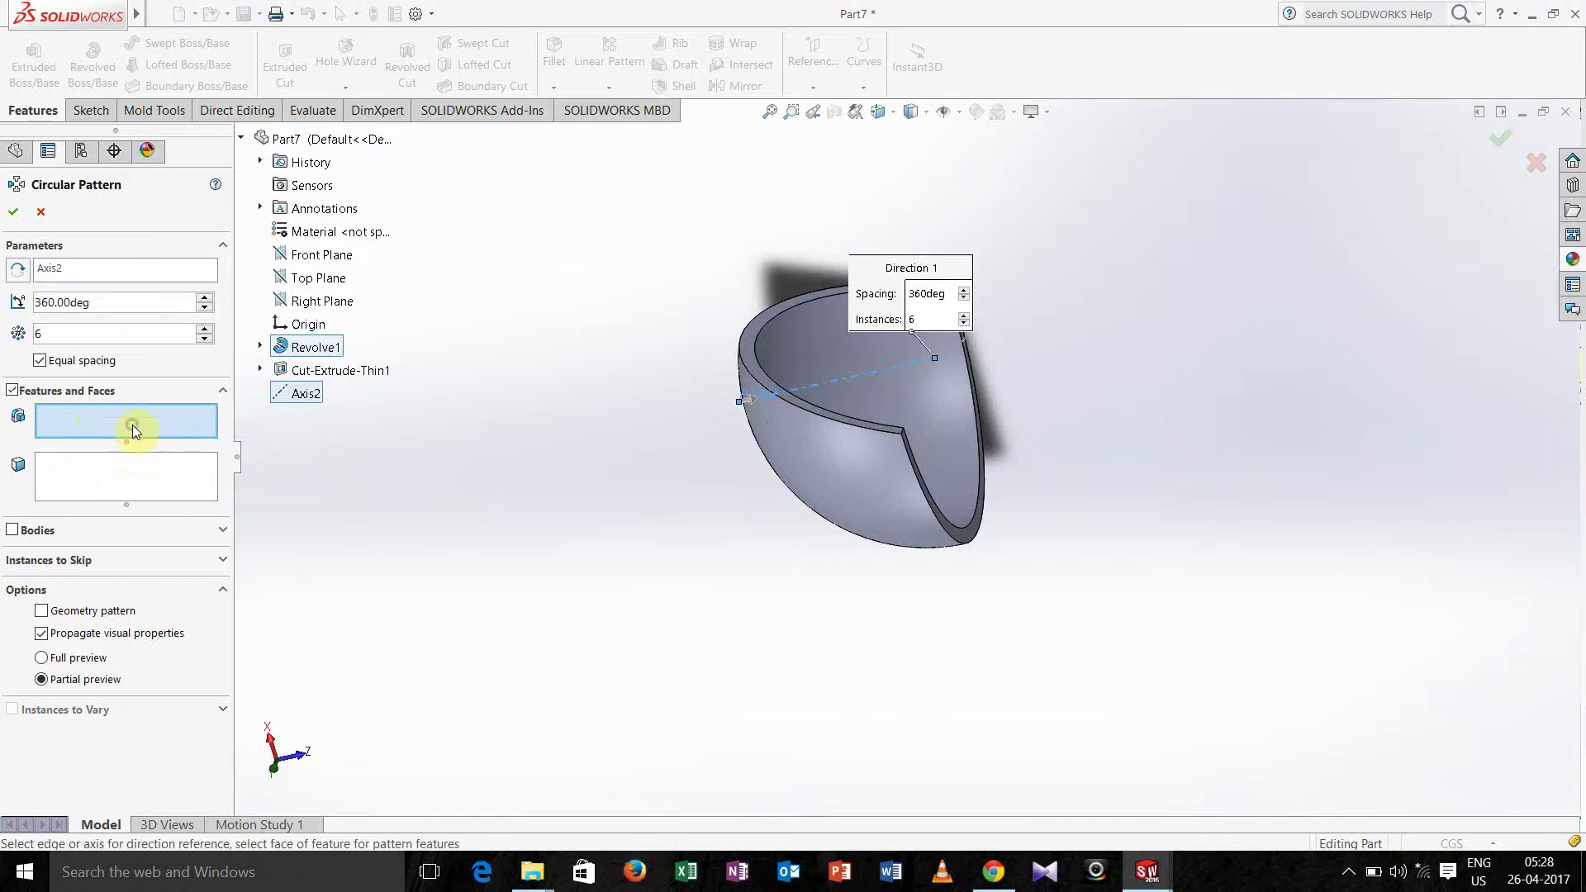
left_click(331, 371)
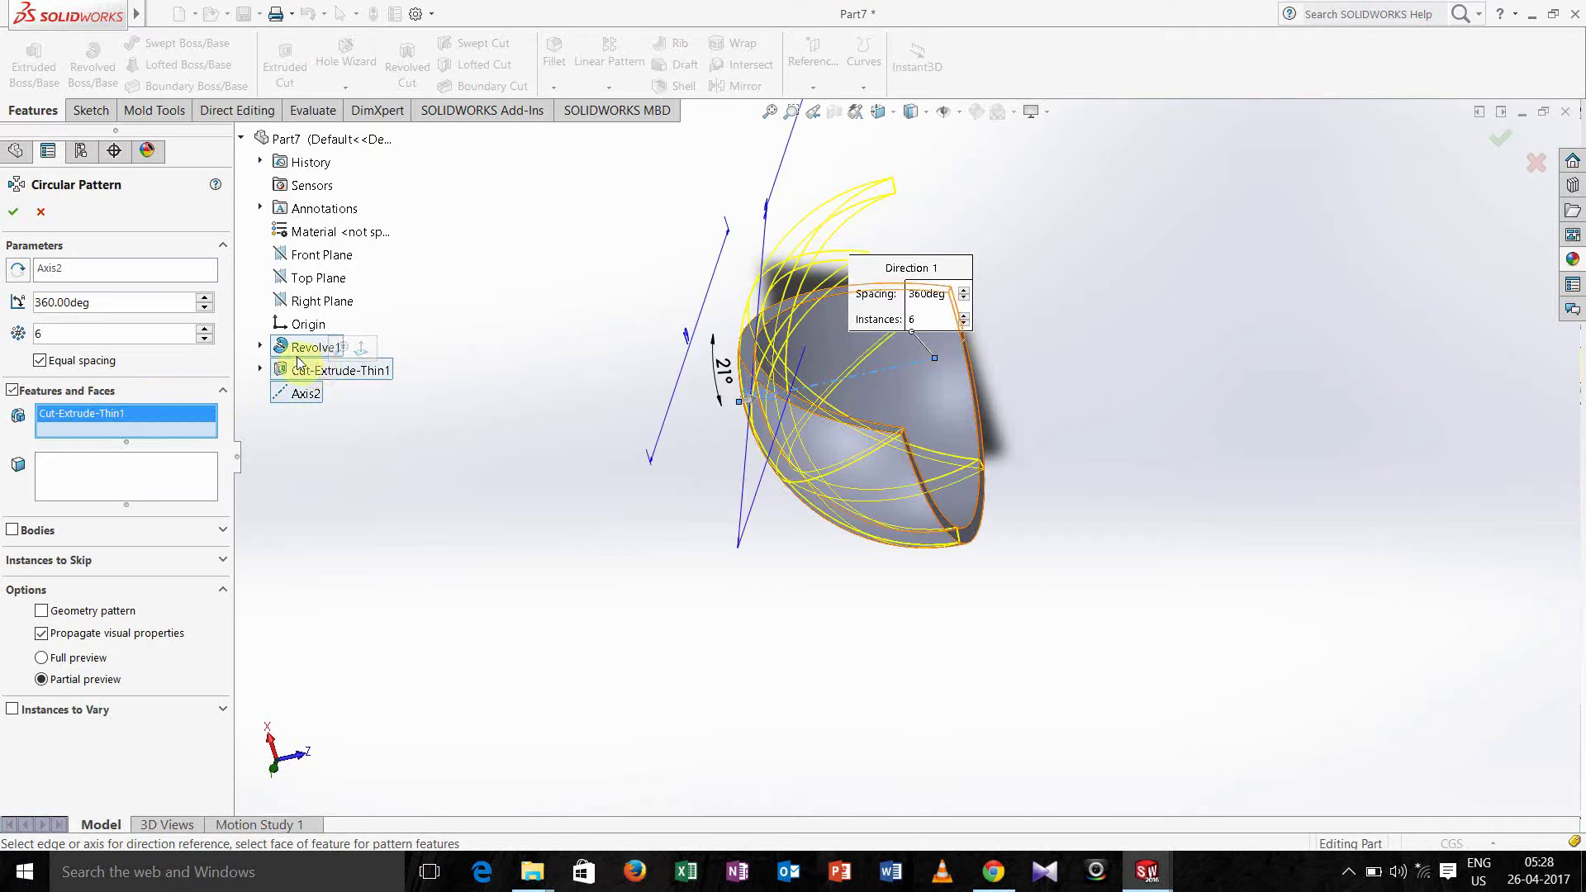
left_click(306, 349)
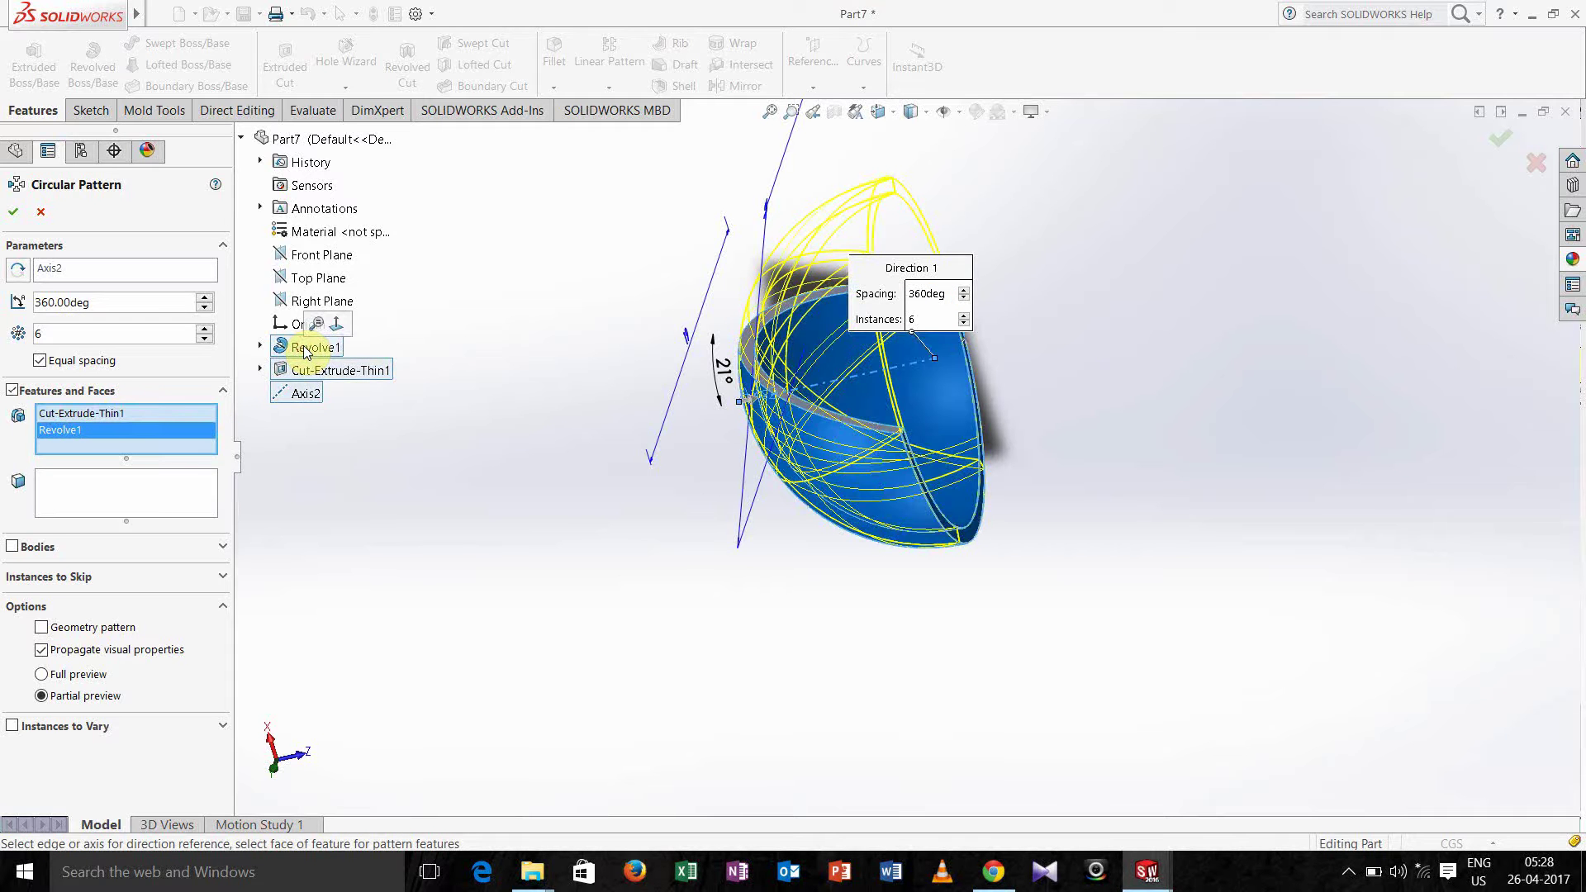
right_click(94, 427)
left_click(169, 440)
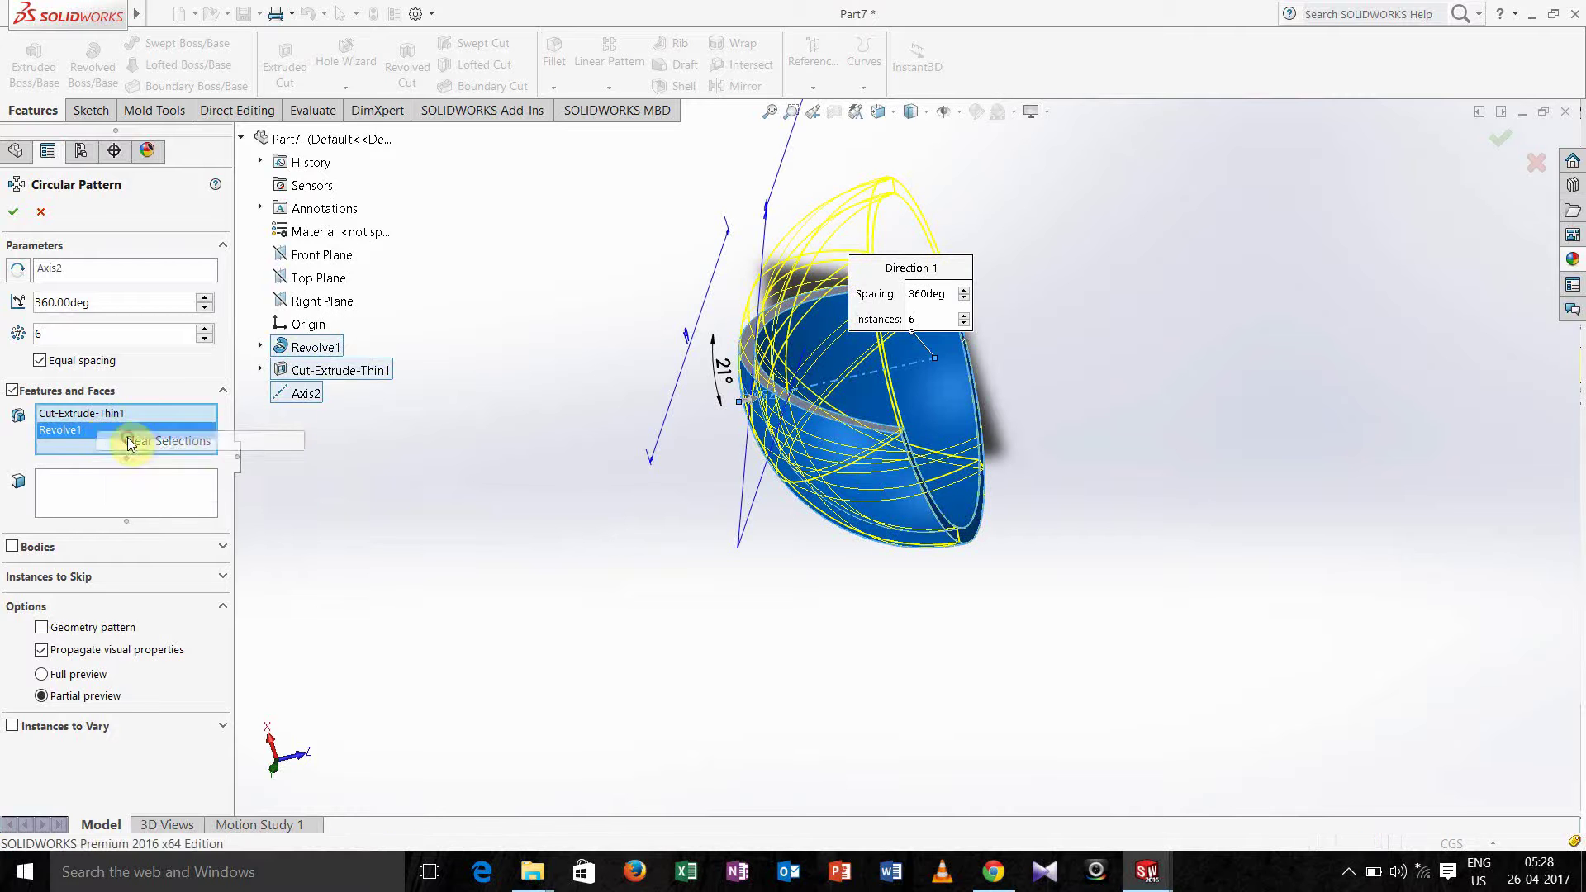
left_click(324, 374)
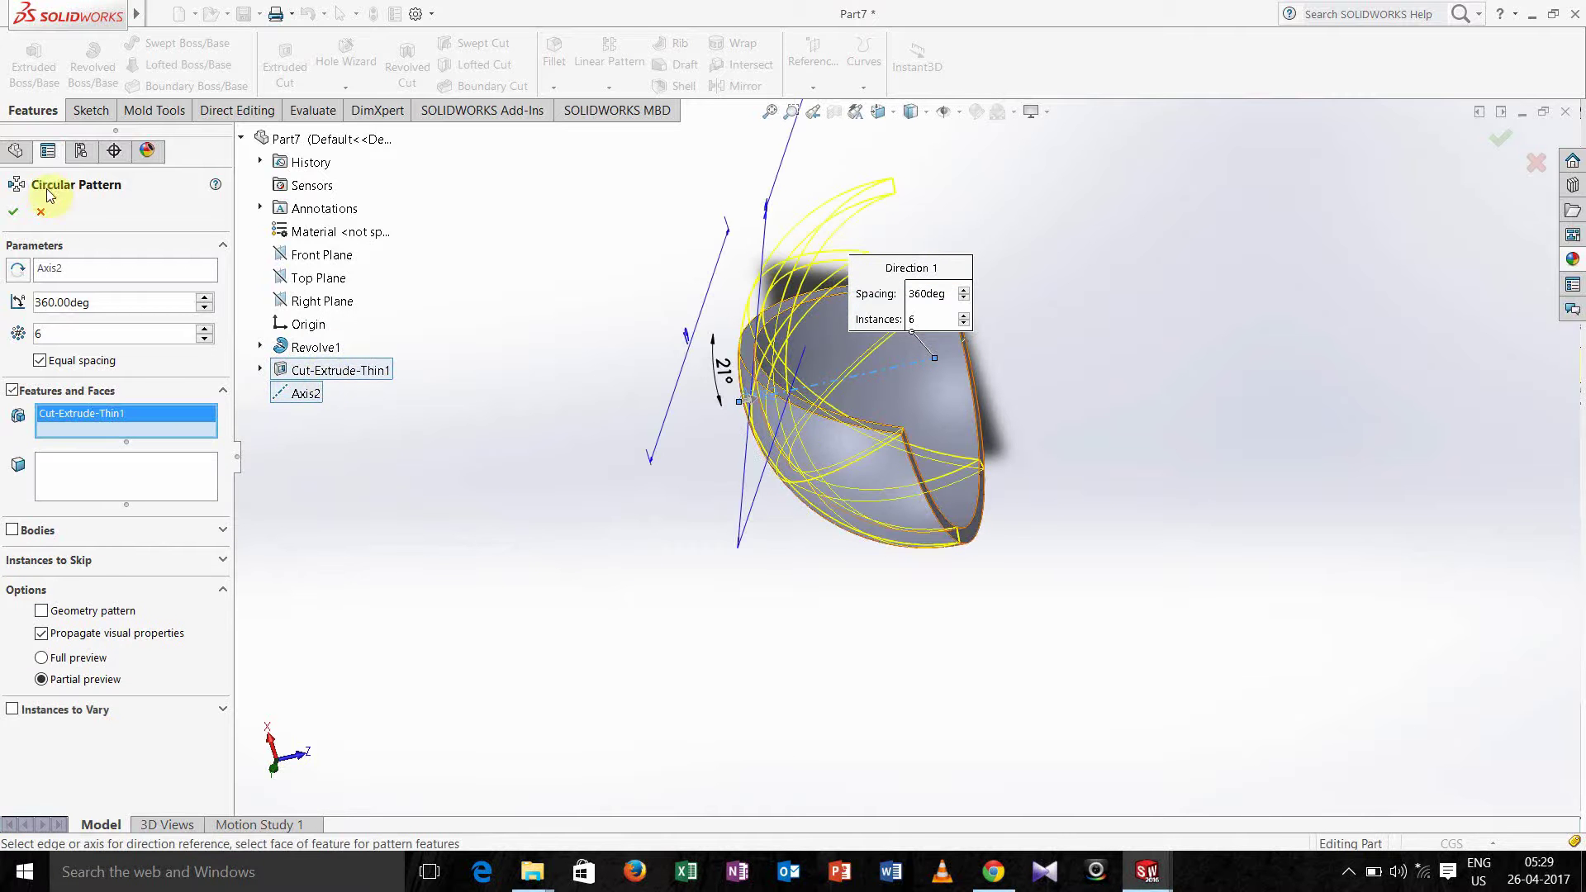
left_click(11, 213)
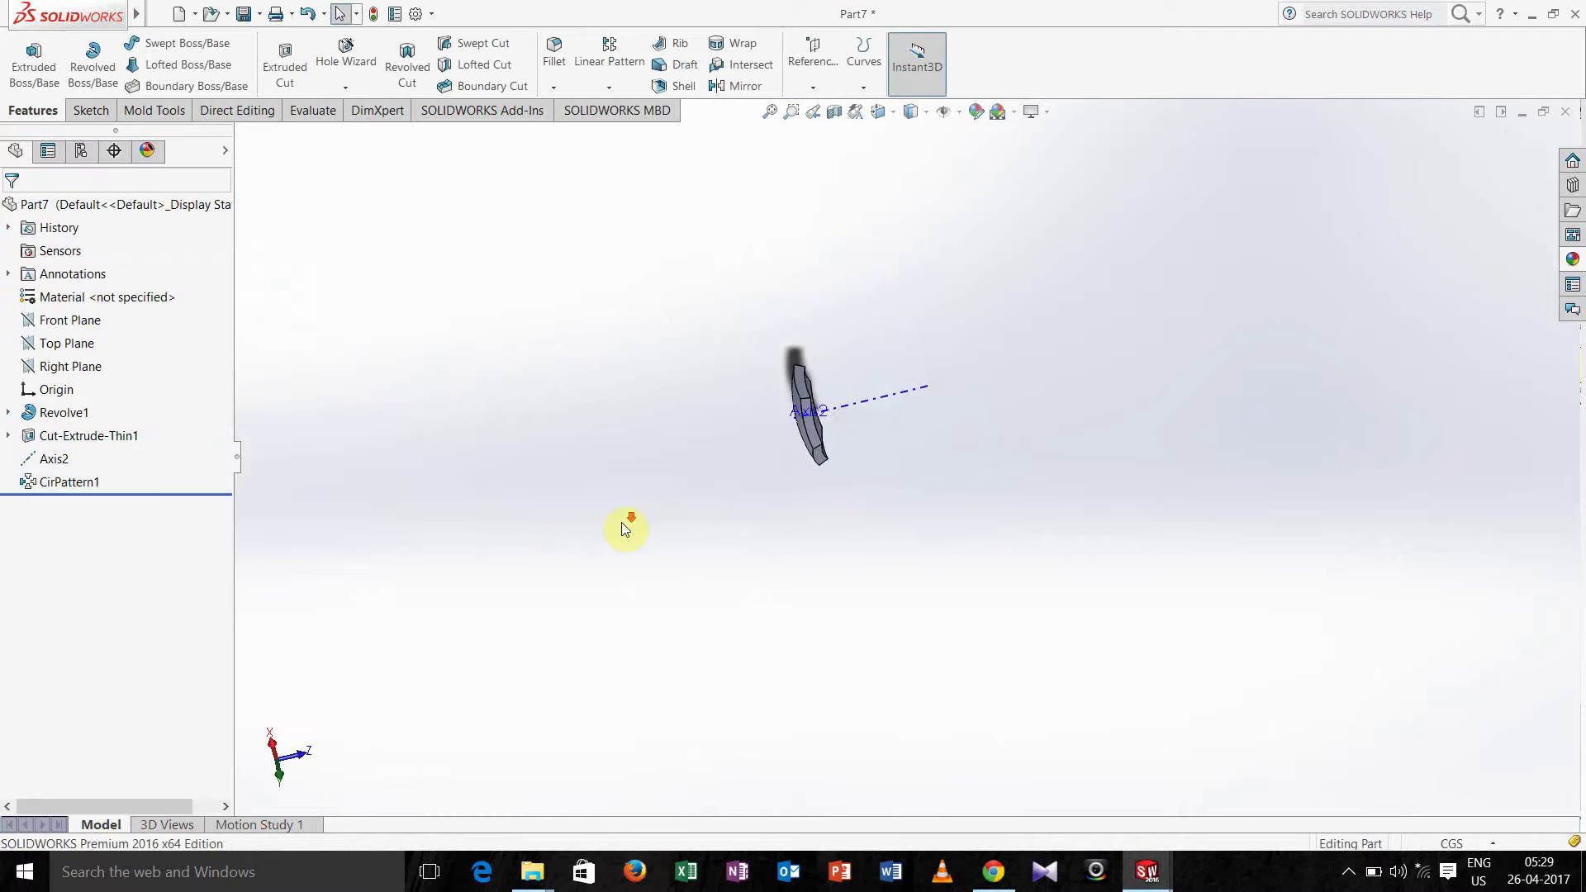
Add the white medium gloss plastic appearance from Plastic > Medium Gloss to the part
middle_click_drag(622, 522, 592, 564)
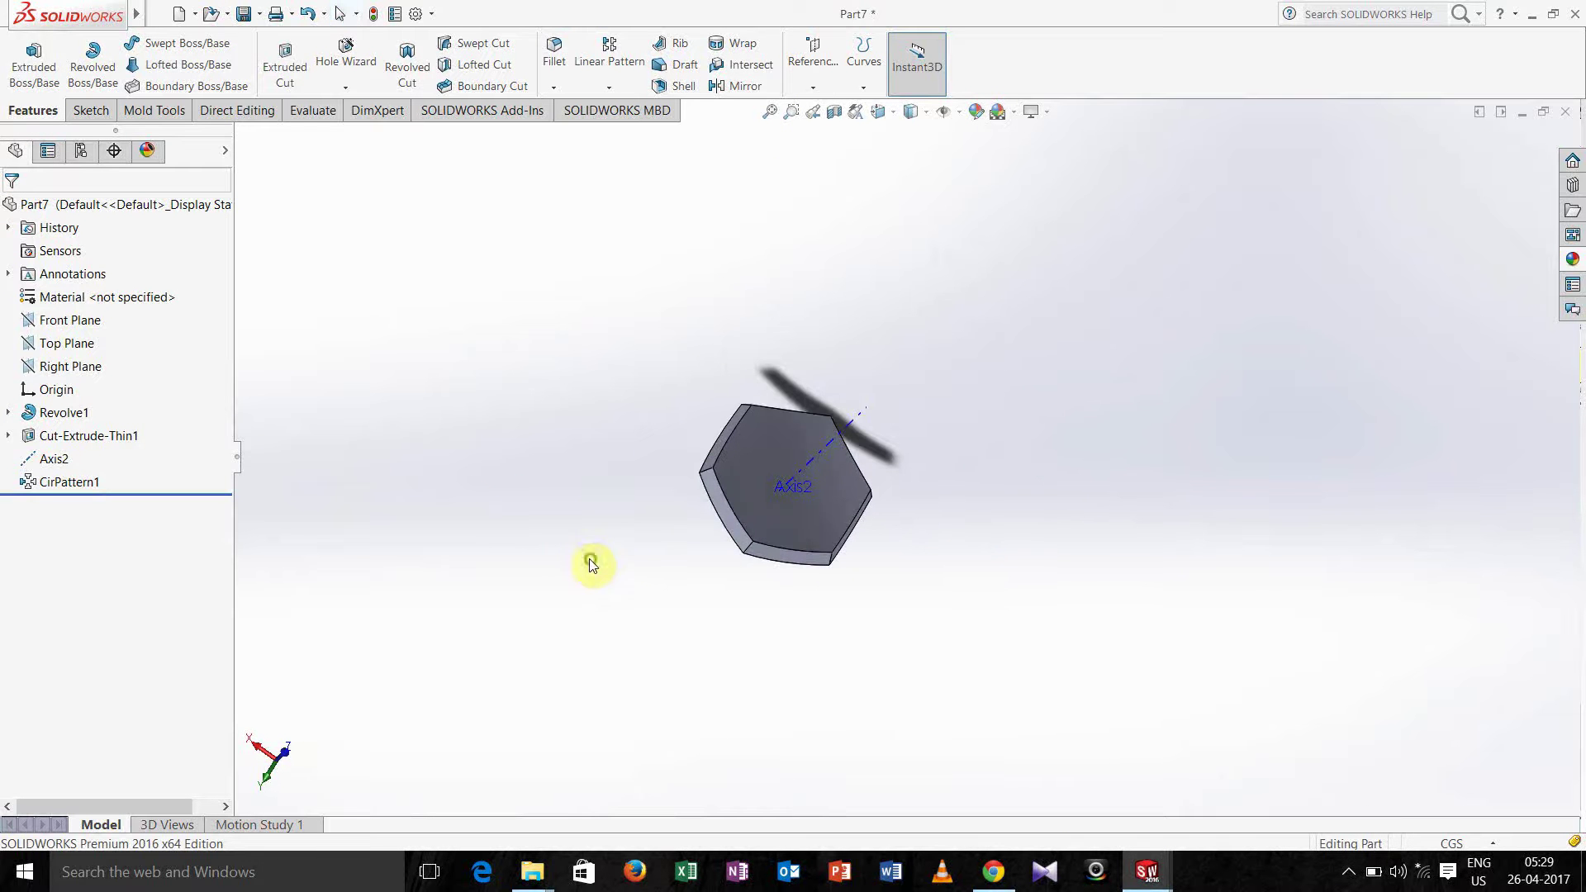
left_click(1572, 260)
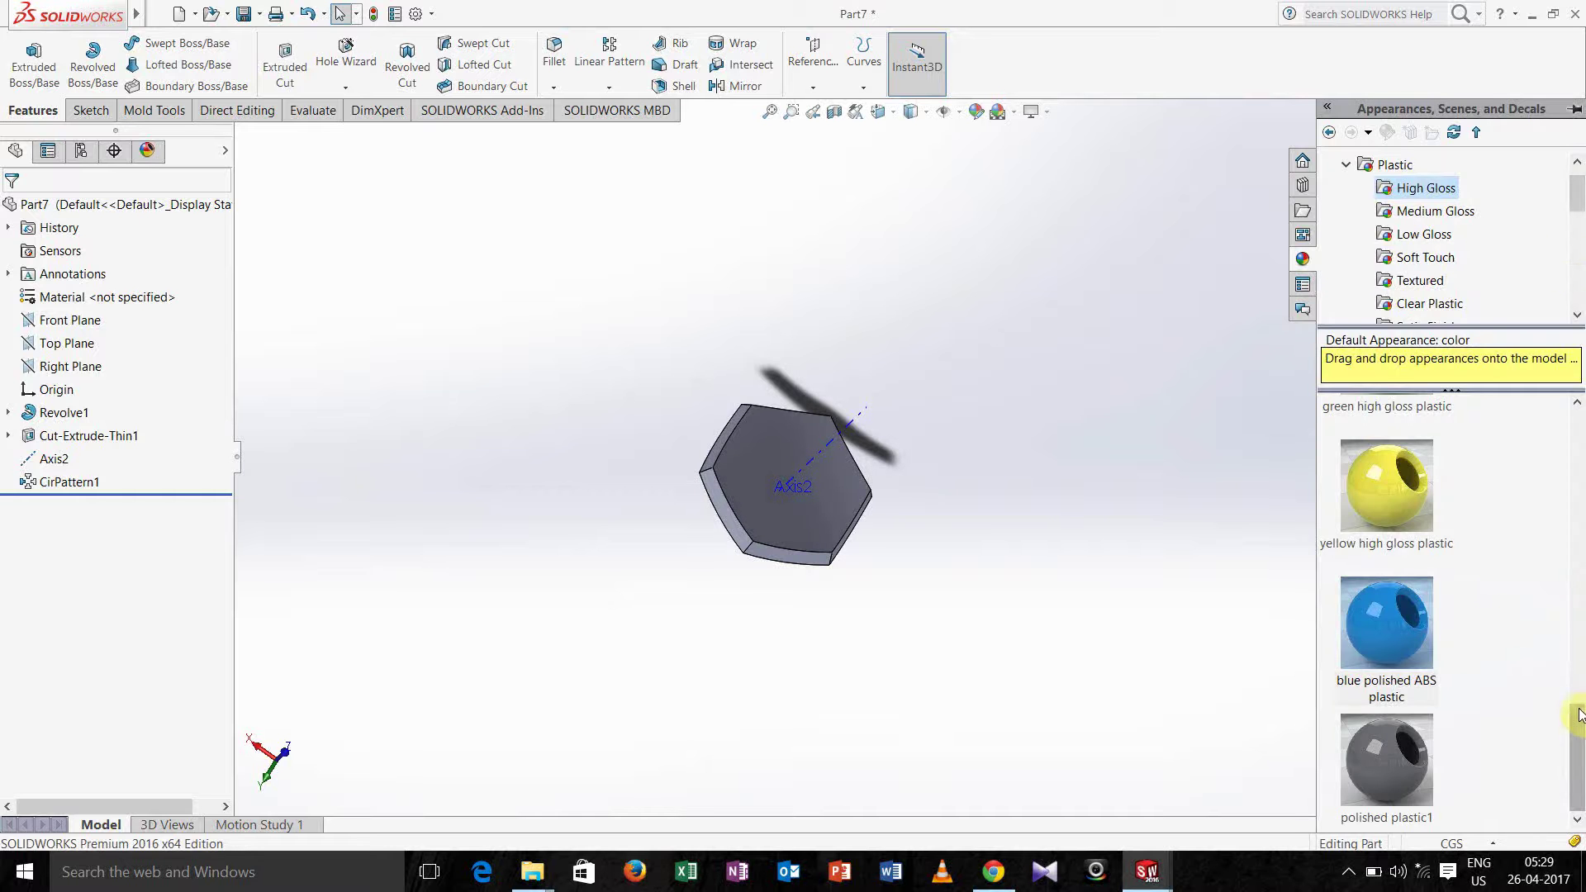
mouse_move(1578, 719)
left_mouse_down()
mouse_move(1578, 661)
mouse_move(1579, 748)
left_mouse_up()
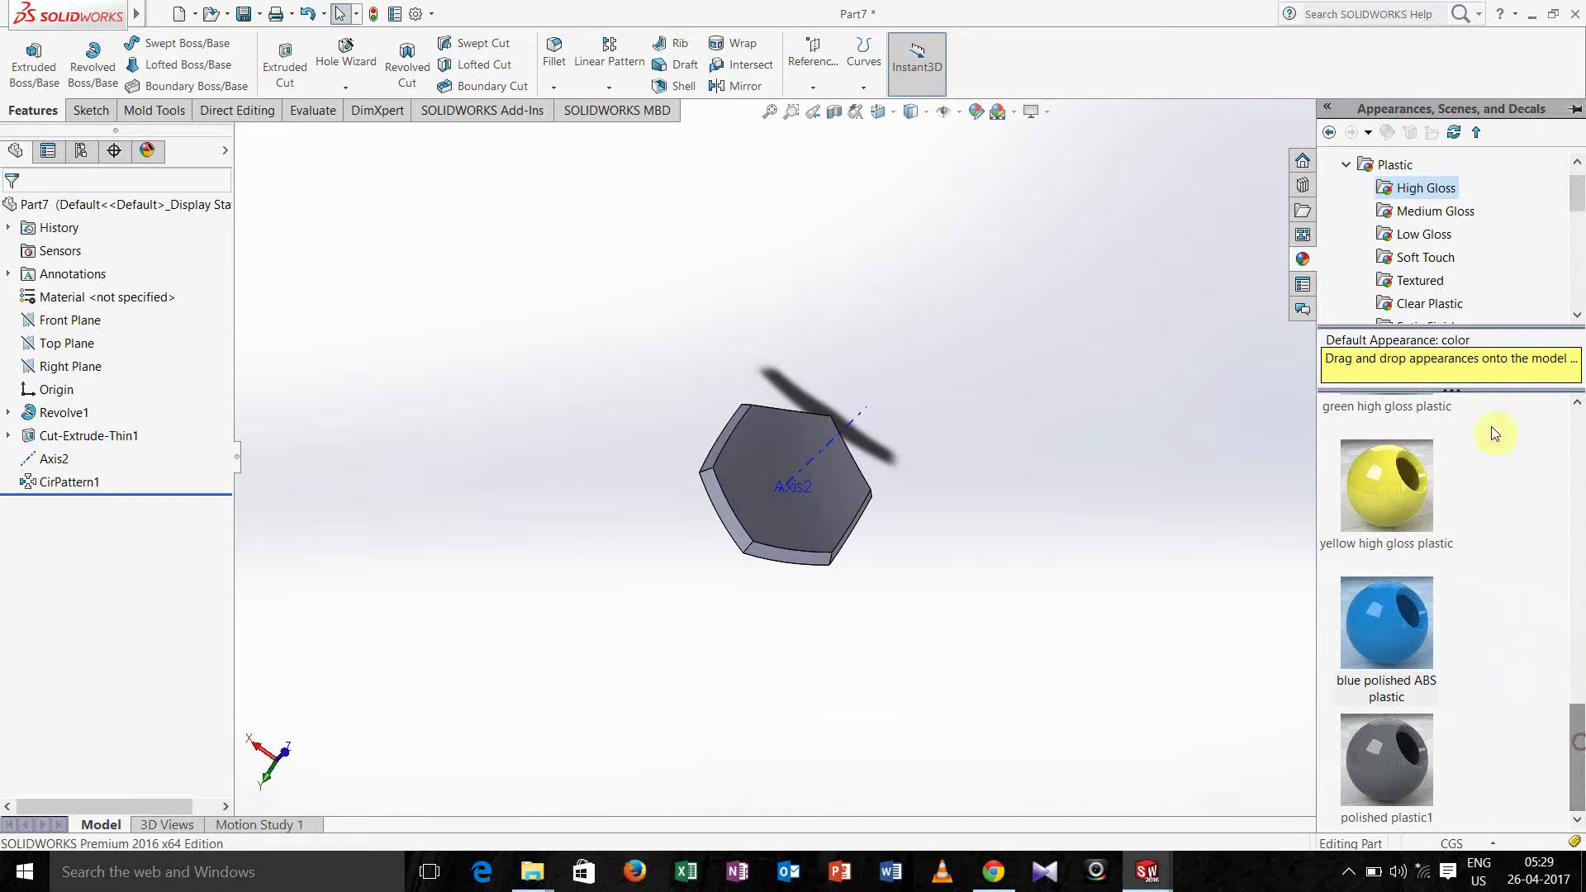
left_click(1414, 211)
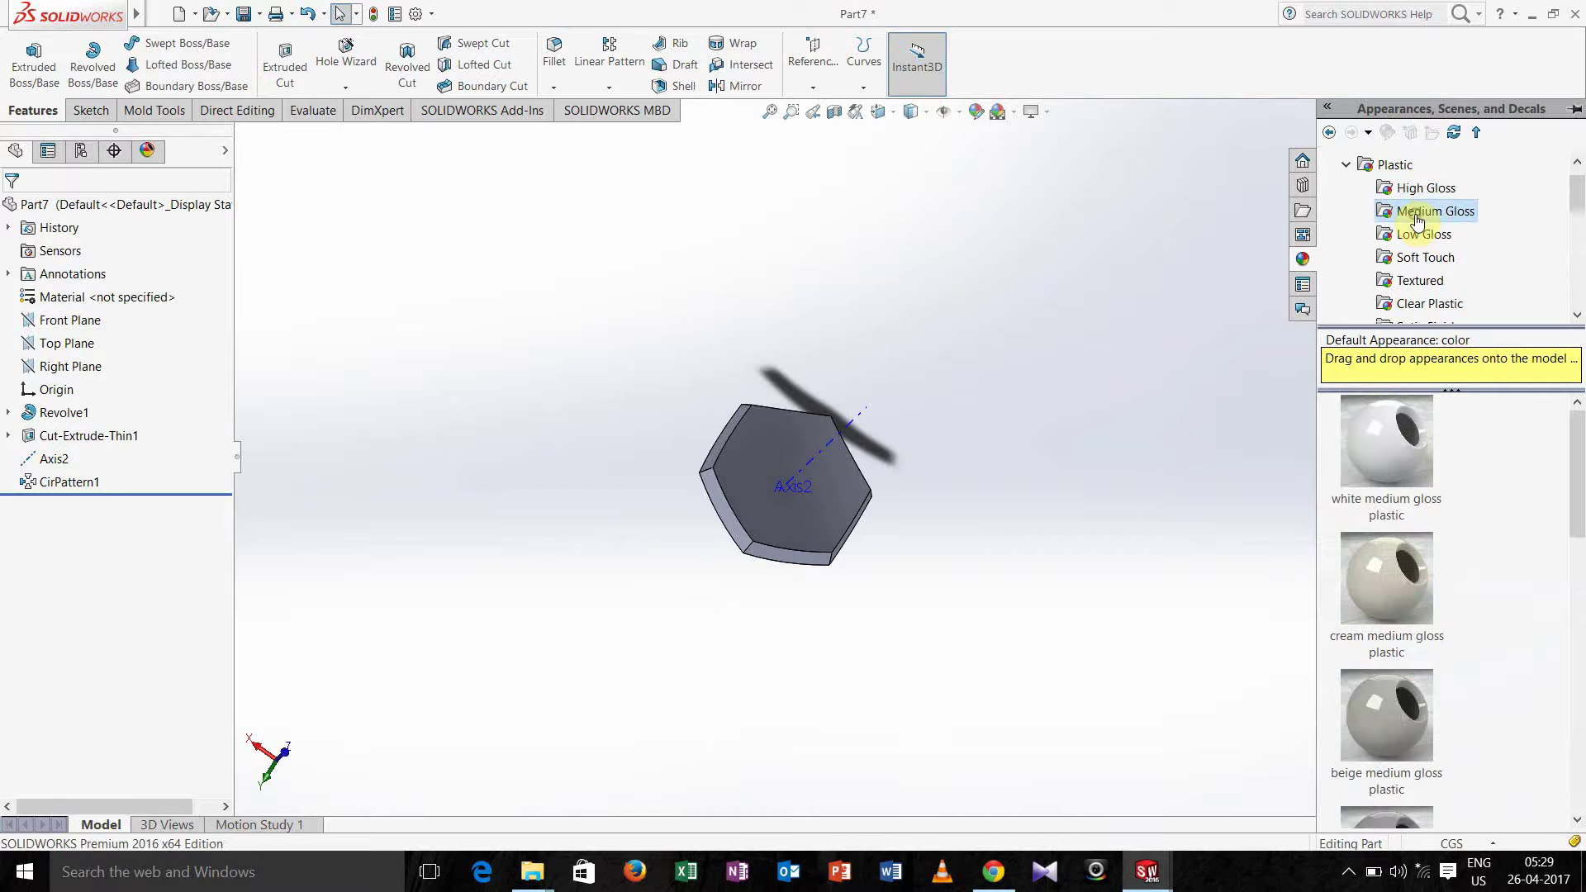
right_click(1390, 434)
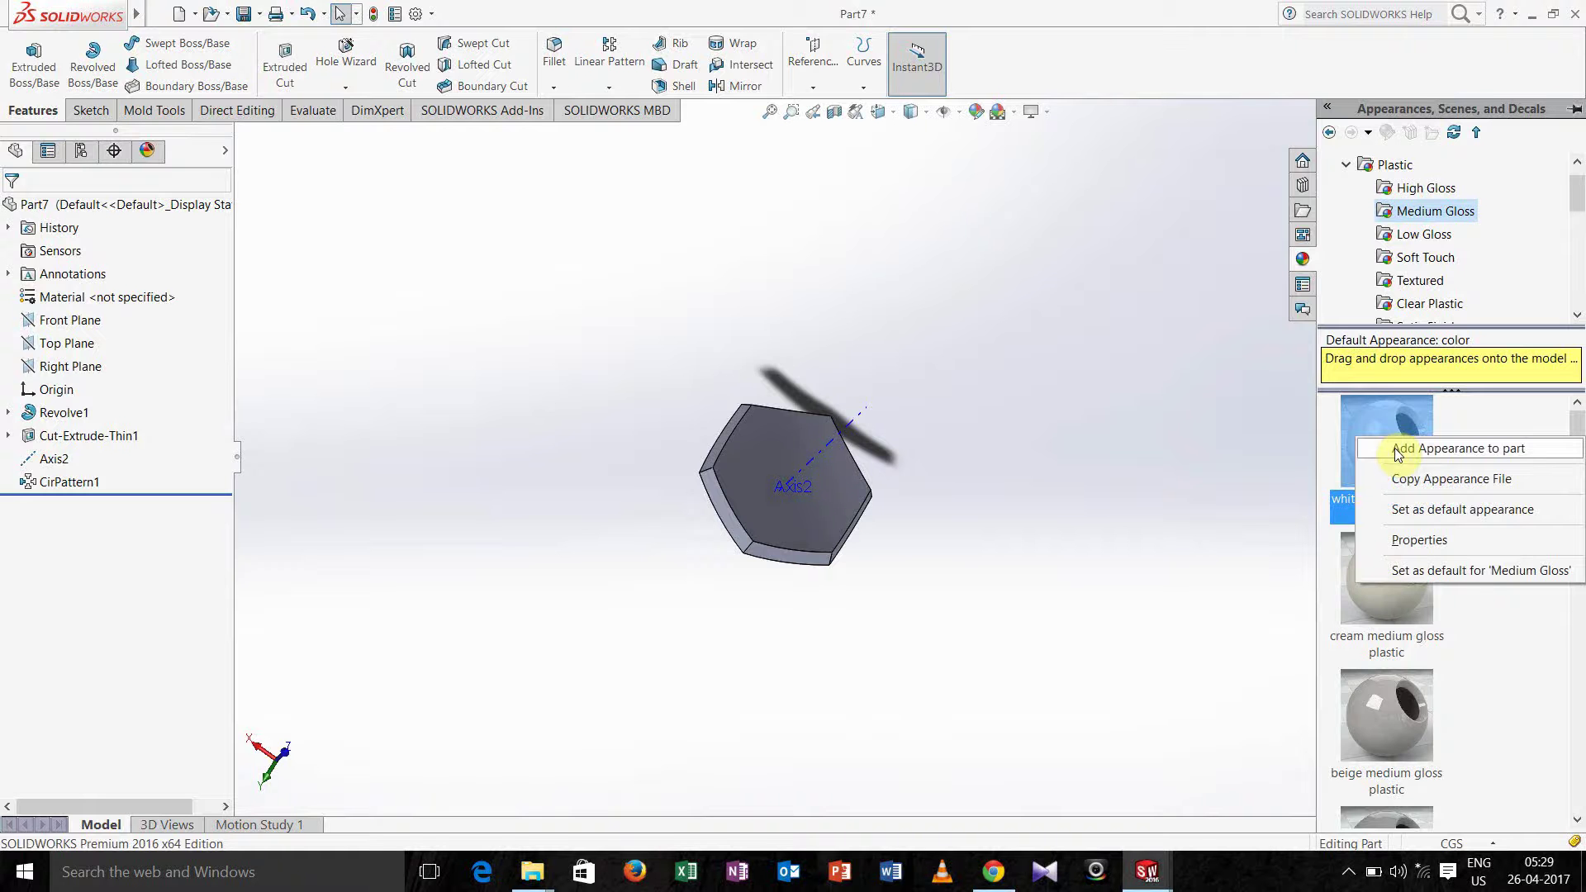
left_click(1396, 449)
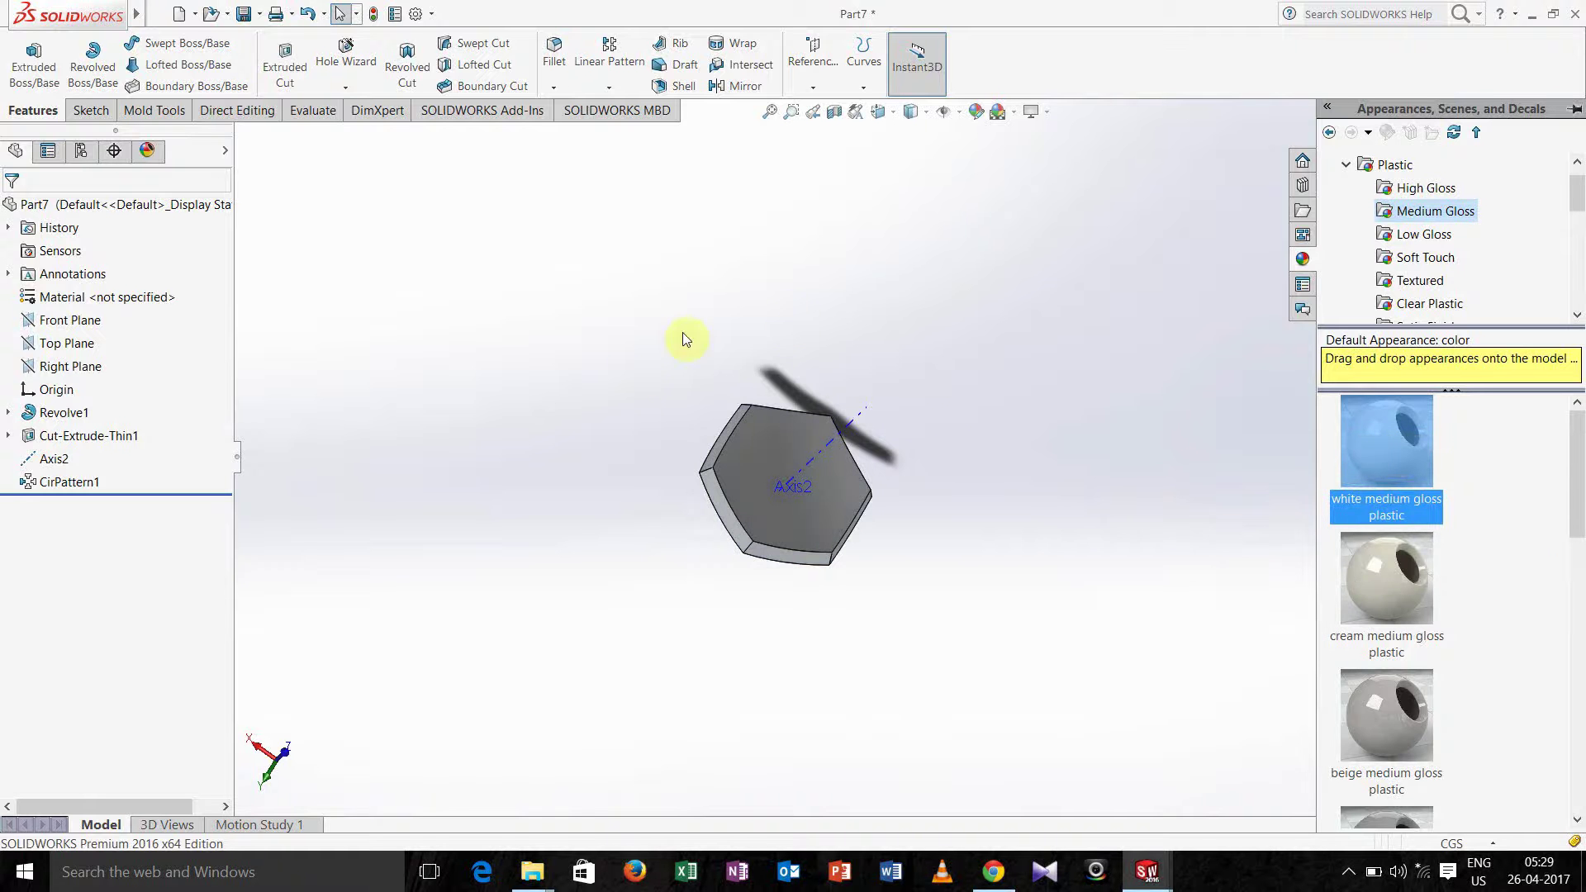
middle_click_drag(609, 421, 632, 196)
Save the panel part to the Desktop as f22, then bring up the new-document choices
left_click(230, 16)
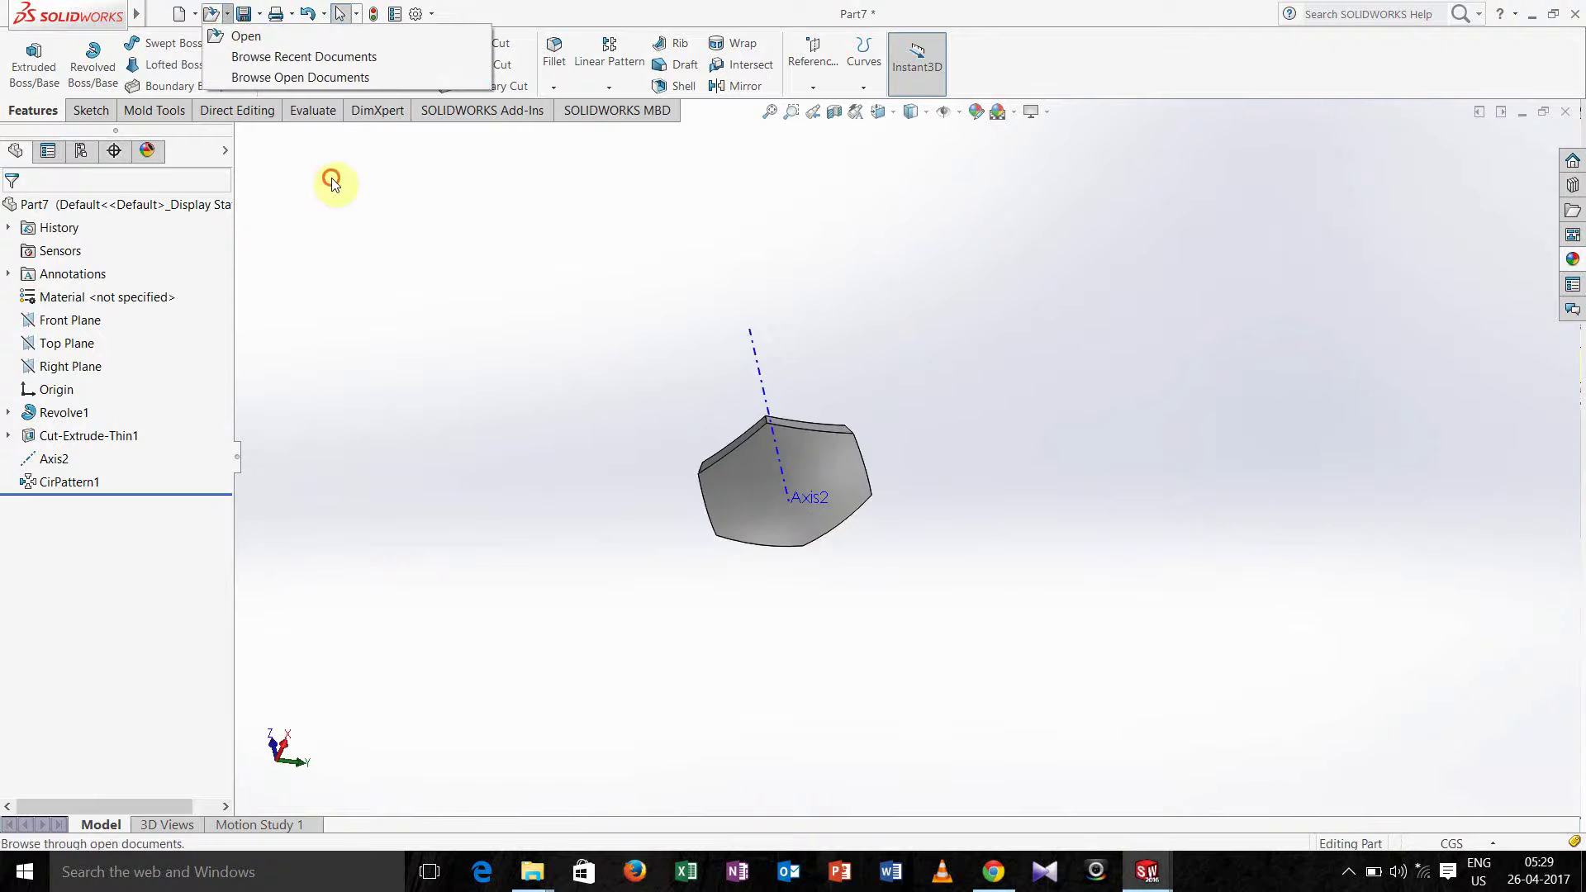
left_click(259, 15)
left_click(277, 66)
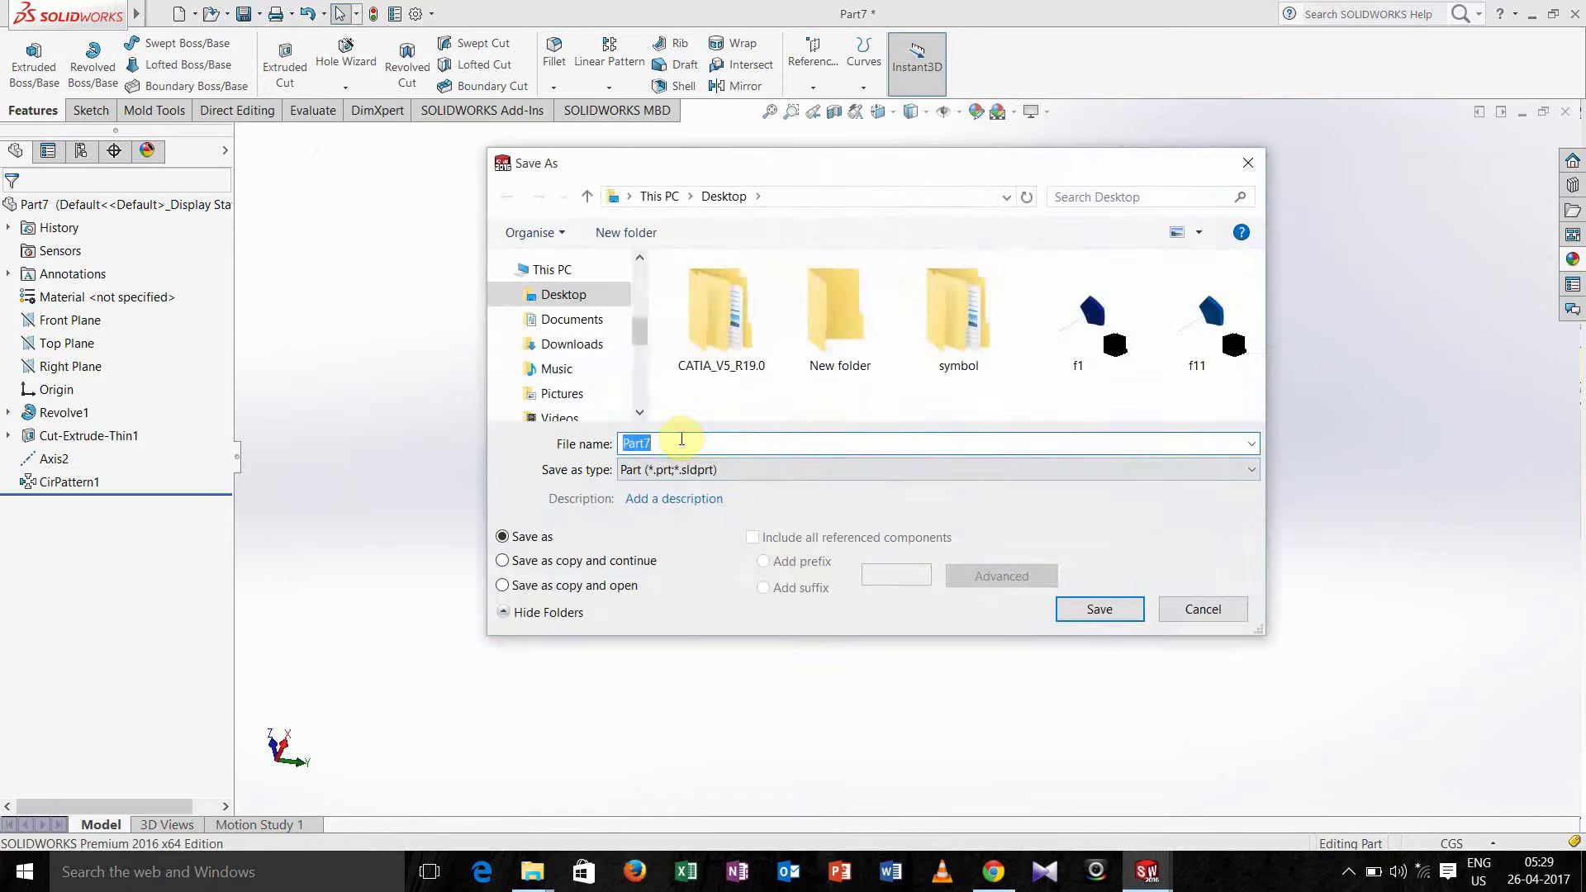
type("f22")
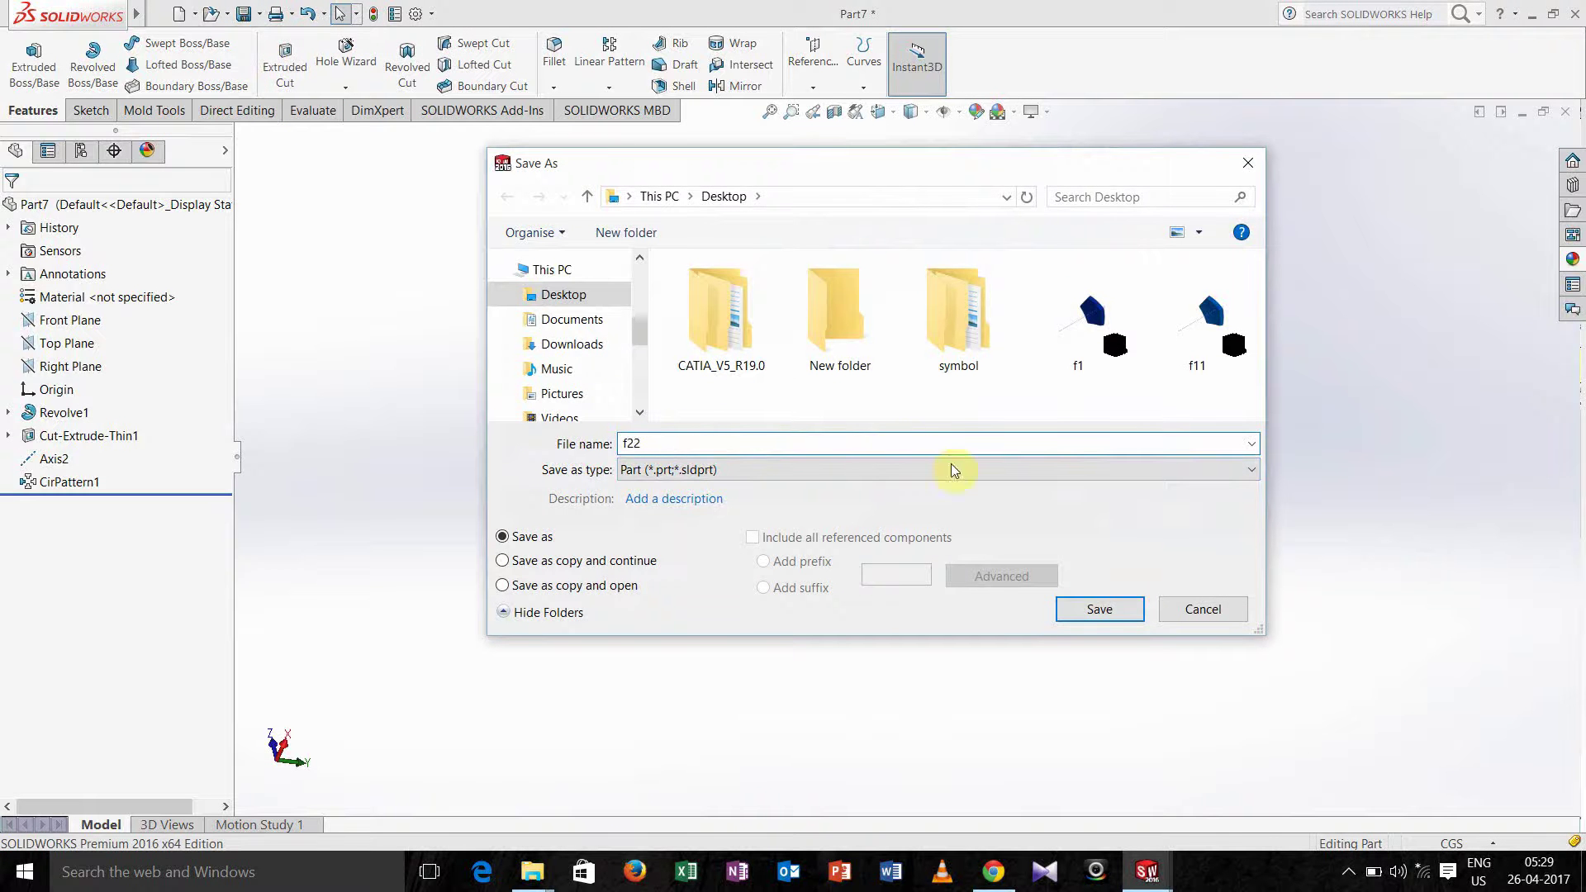
left_click(1086, 616)
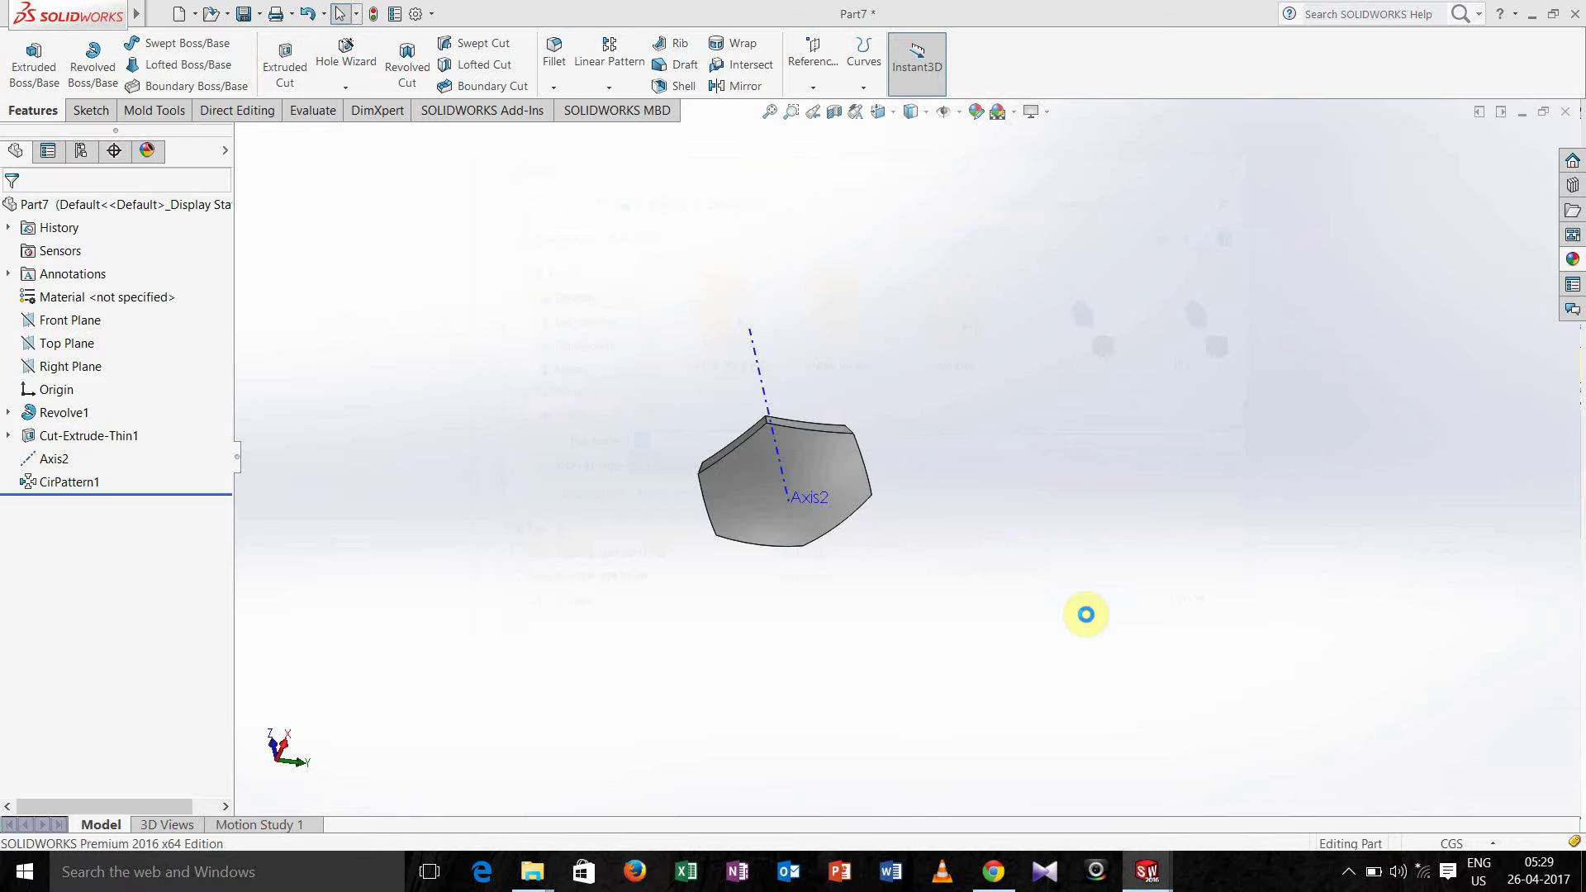
left_click(194, 14)
Create a new Assembly document
left_click(212, 38)
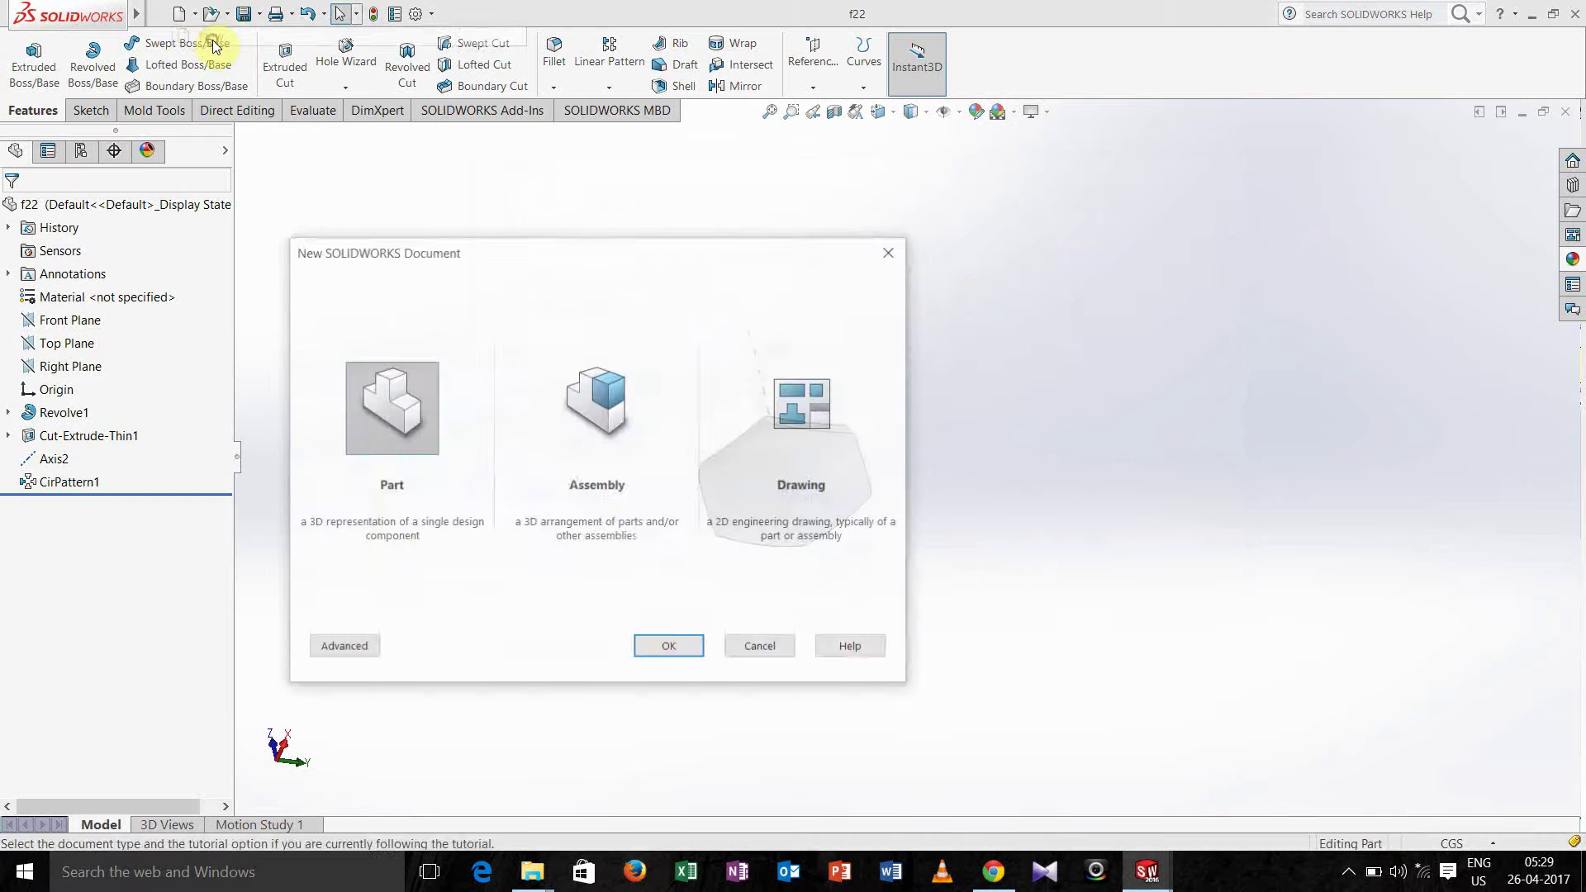
left_click(592, 446)
left_click(669, 649)
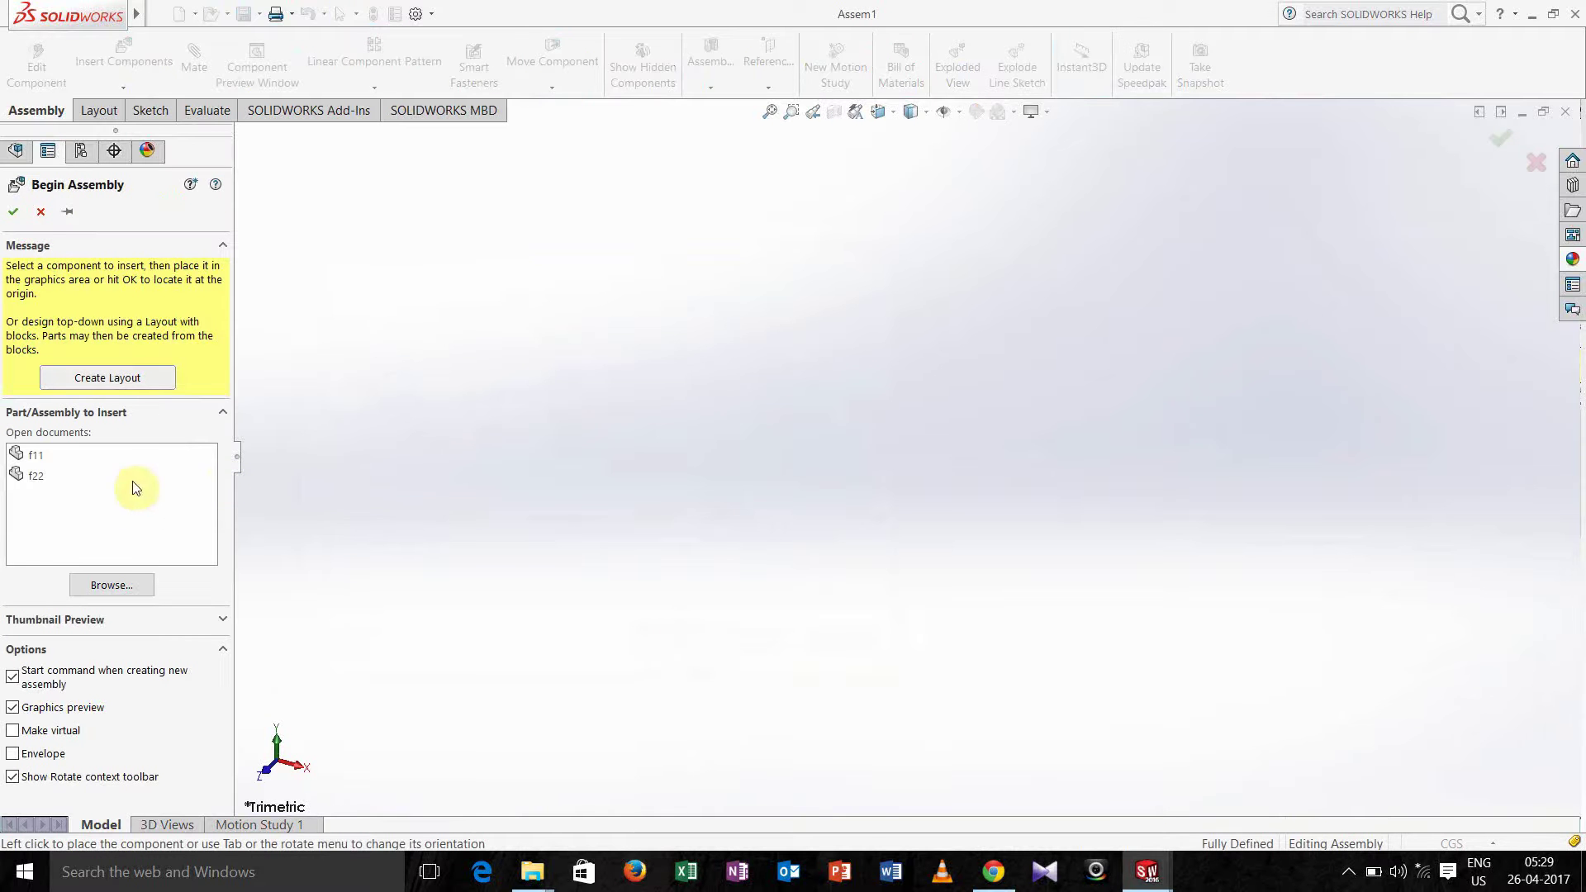
Browse to part f11 and place the blue pentagon as the first, fixed component
left_click(53, 457)
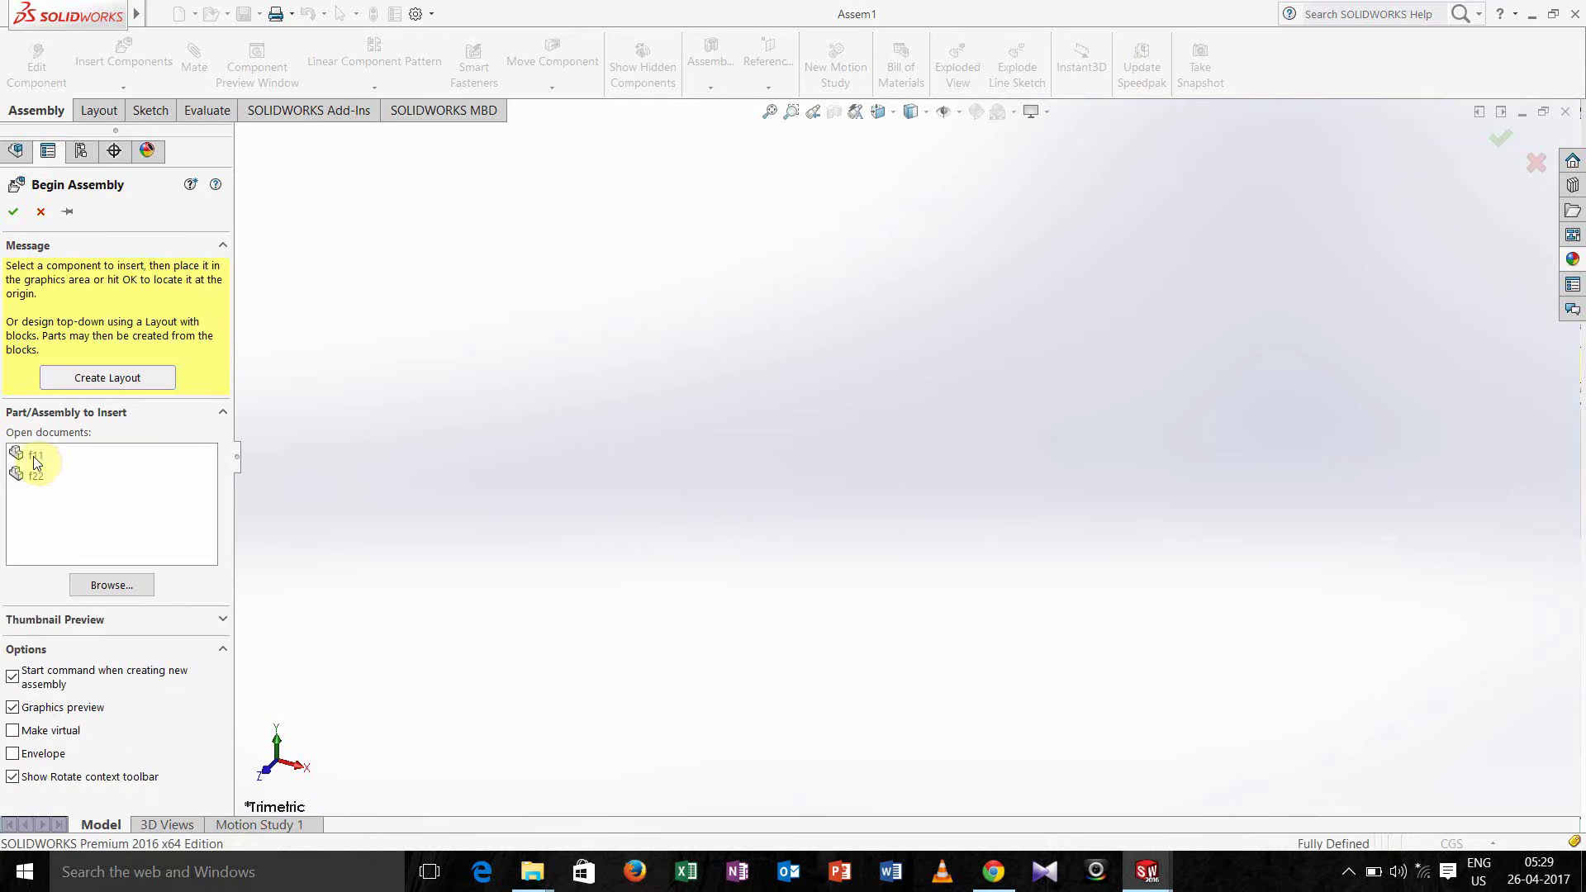
left_click(34, 457)
left_click(47, 456)
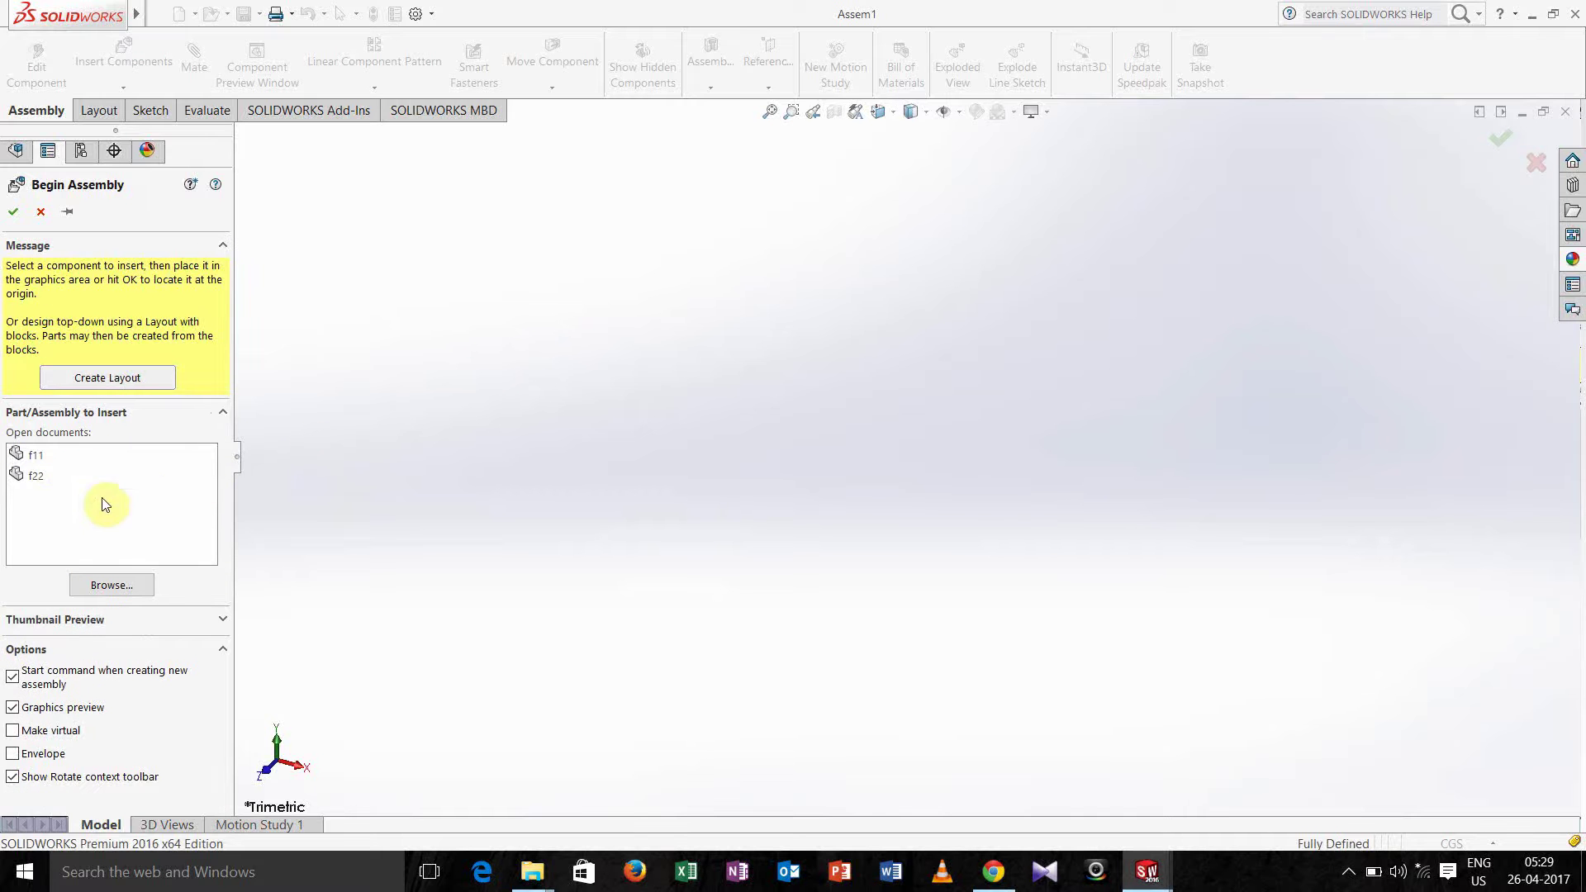
left_click(99, 587)
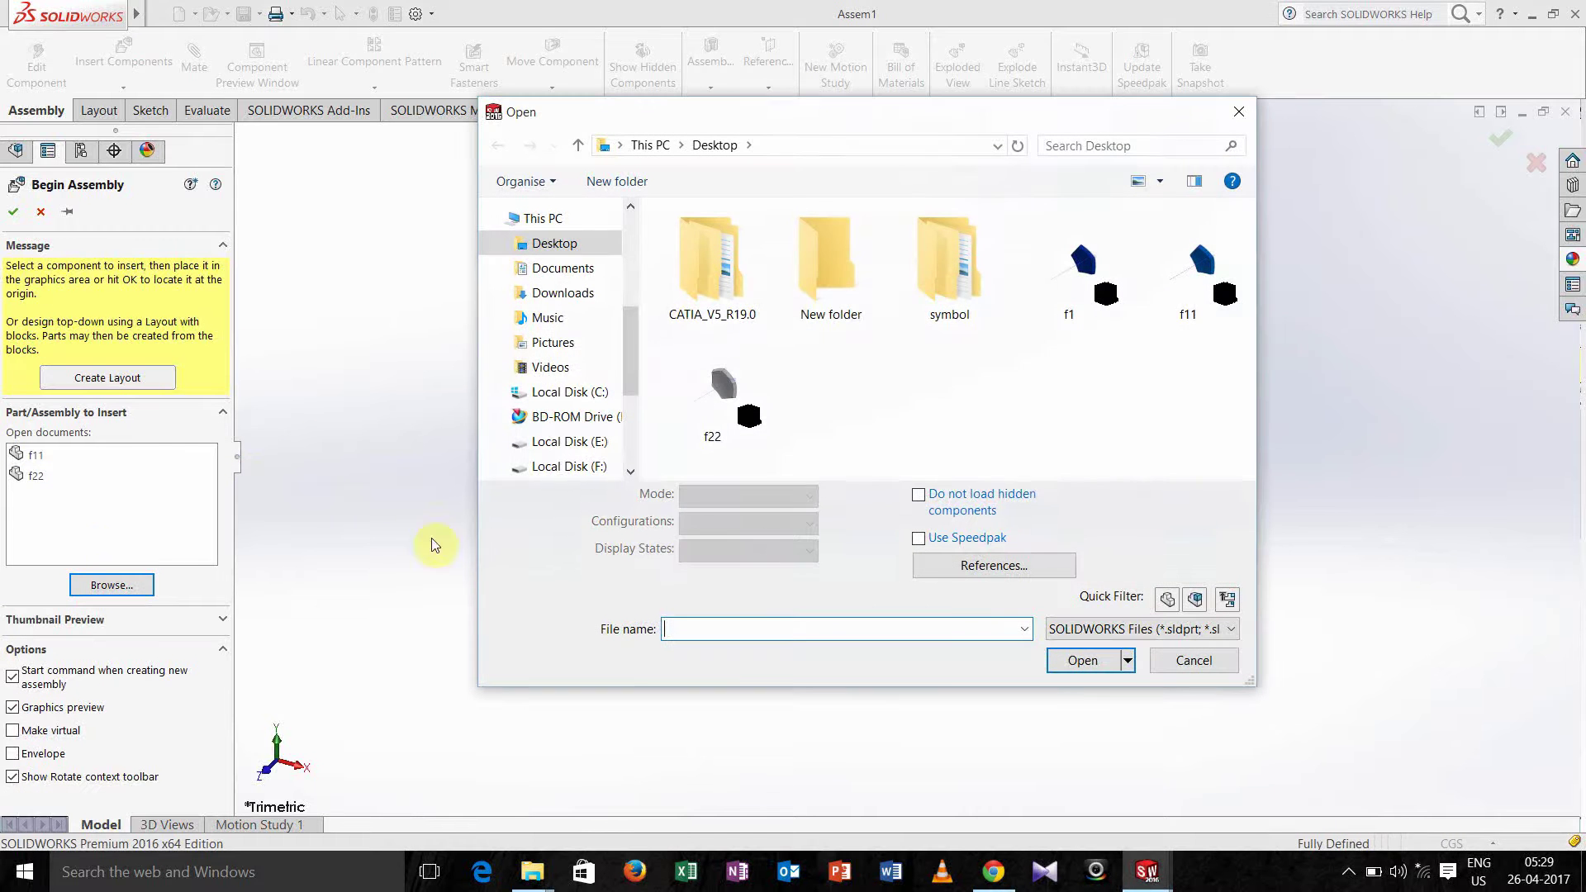
left_click(1181, 286)
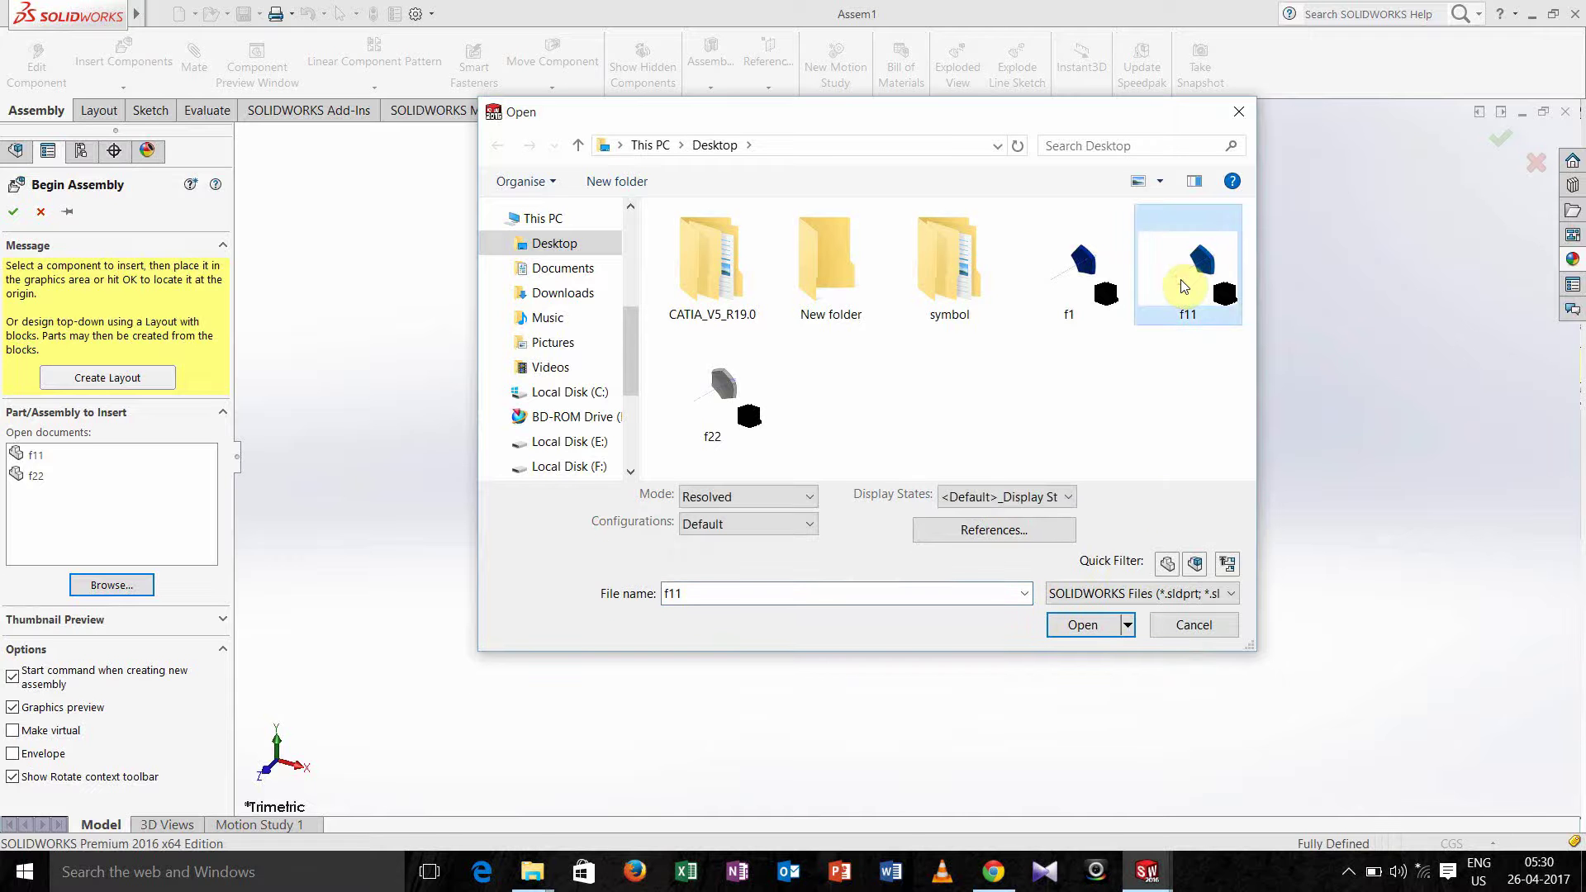
left_click(1083, 625)
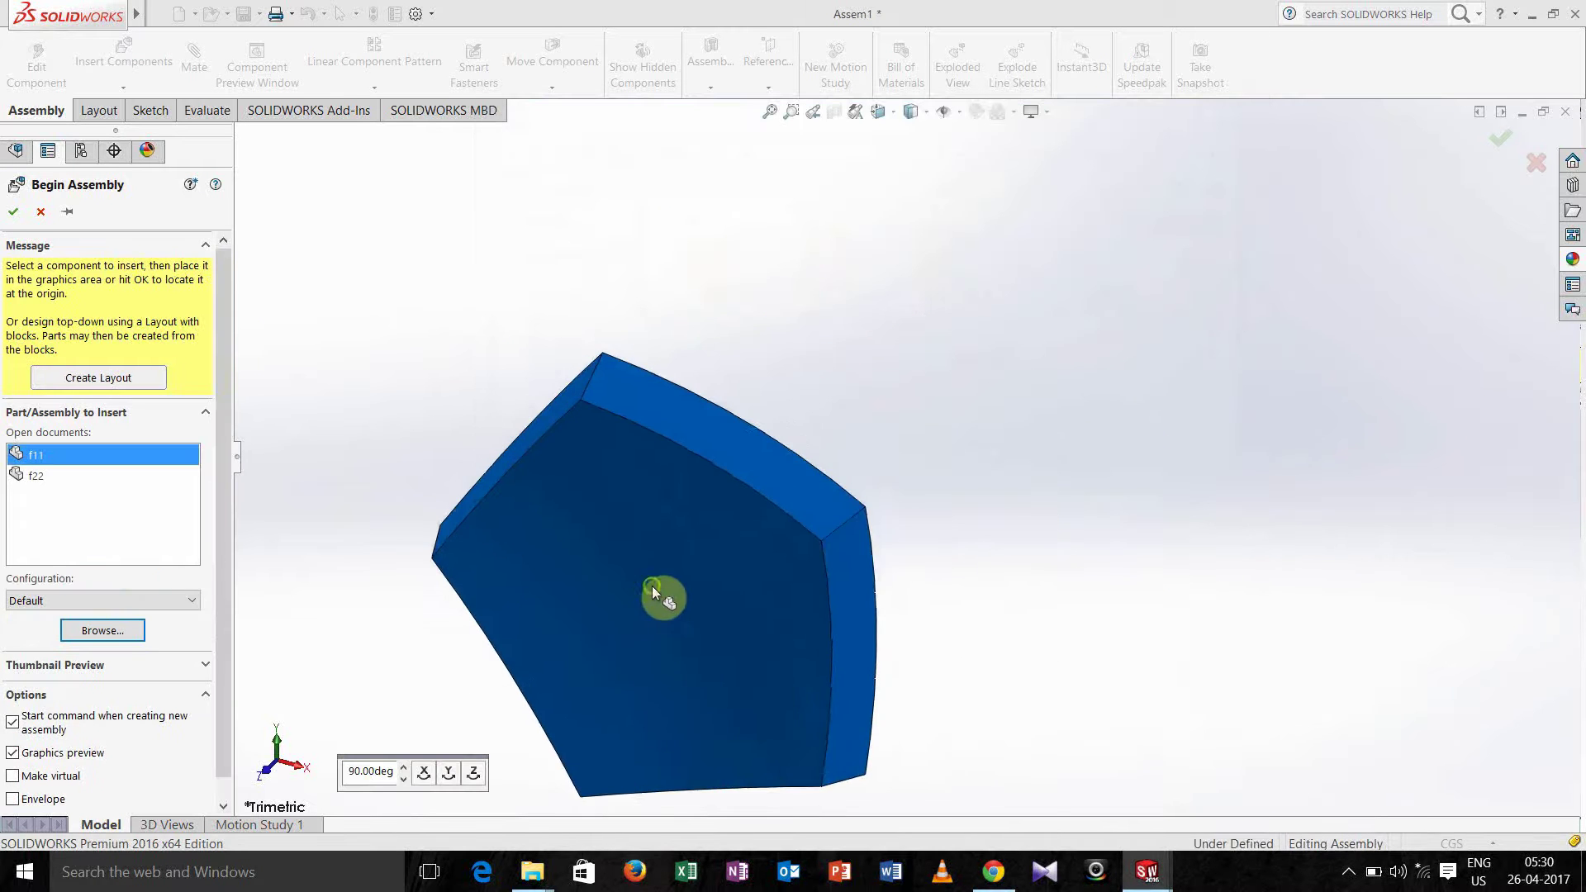
left_click(656, 563)
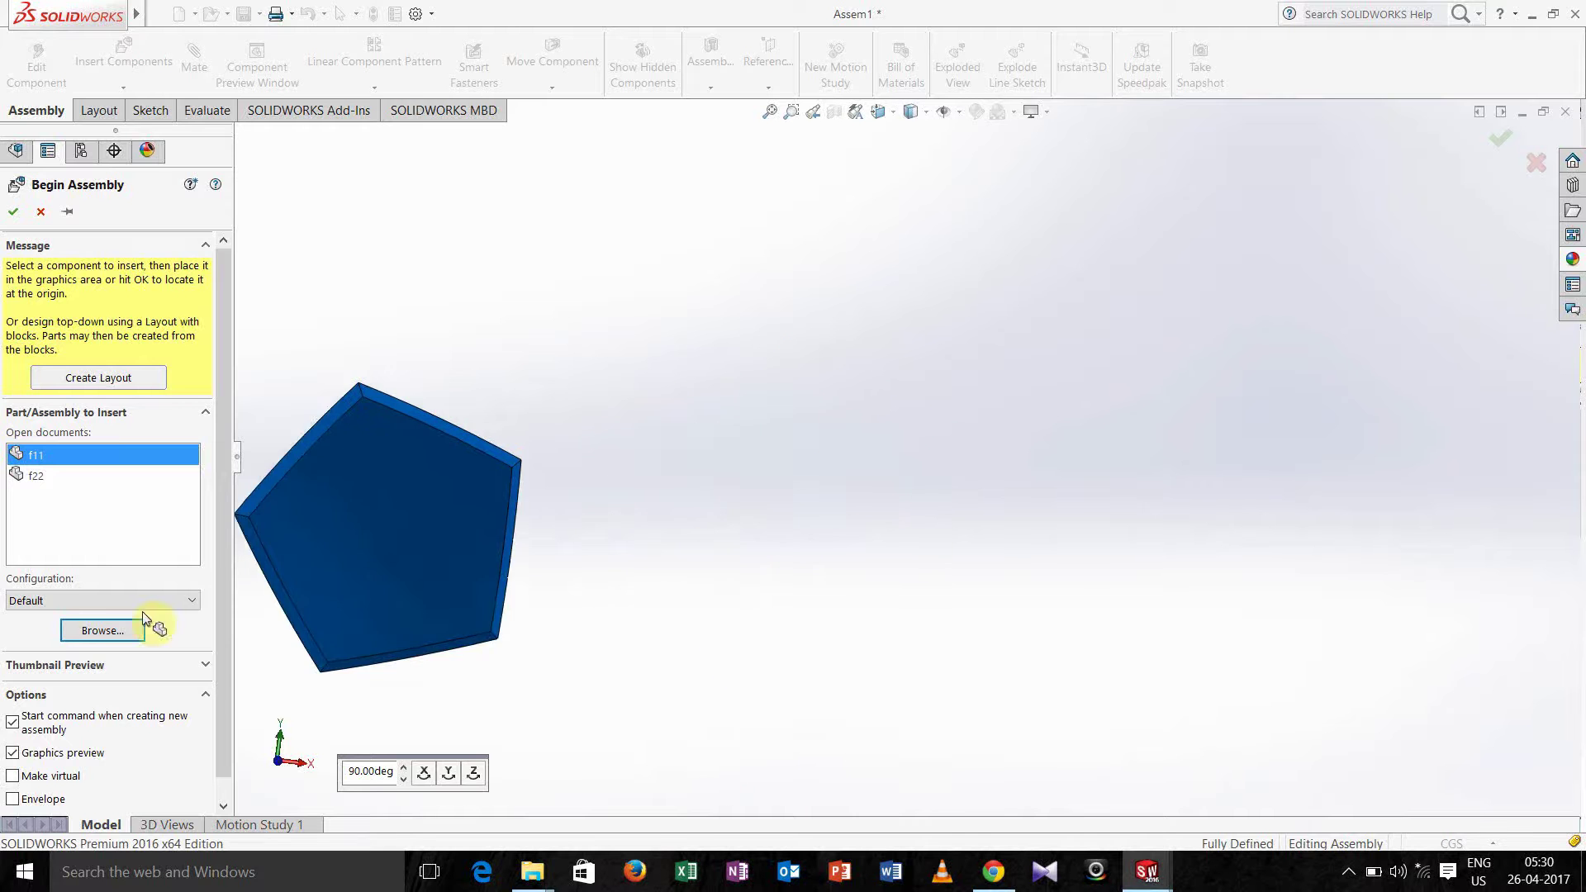
left_click(770, 591)
scroll(477, 484, "up", 3)
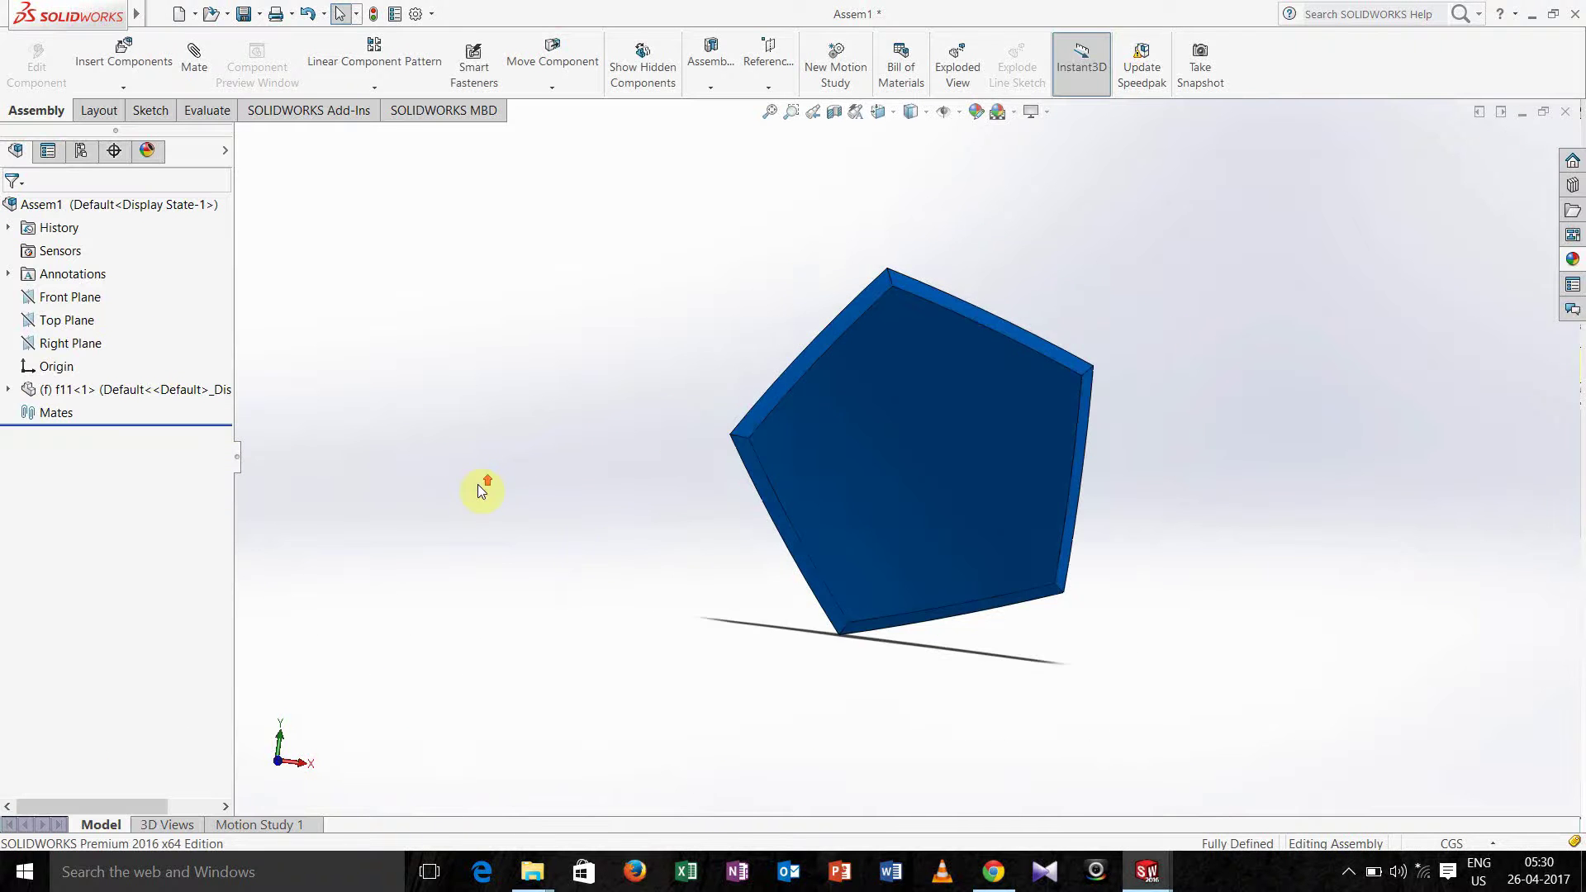
middle_click_drag(602, 570, 496, 675, "ctrl")
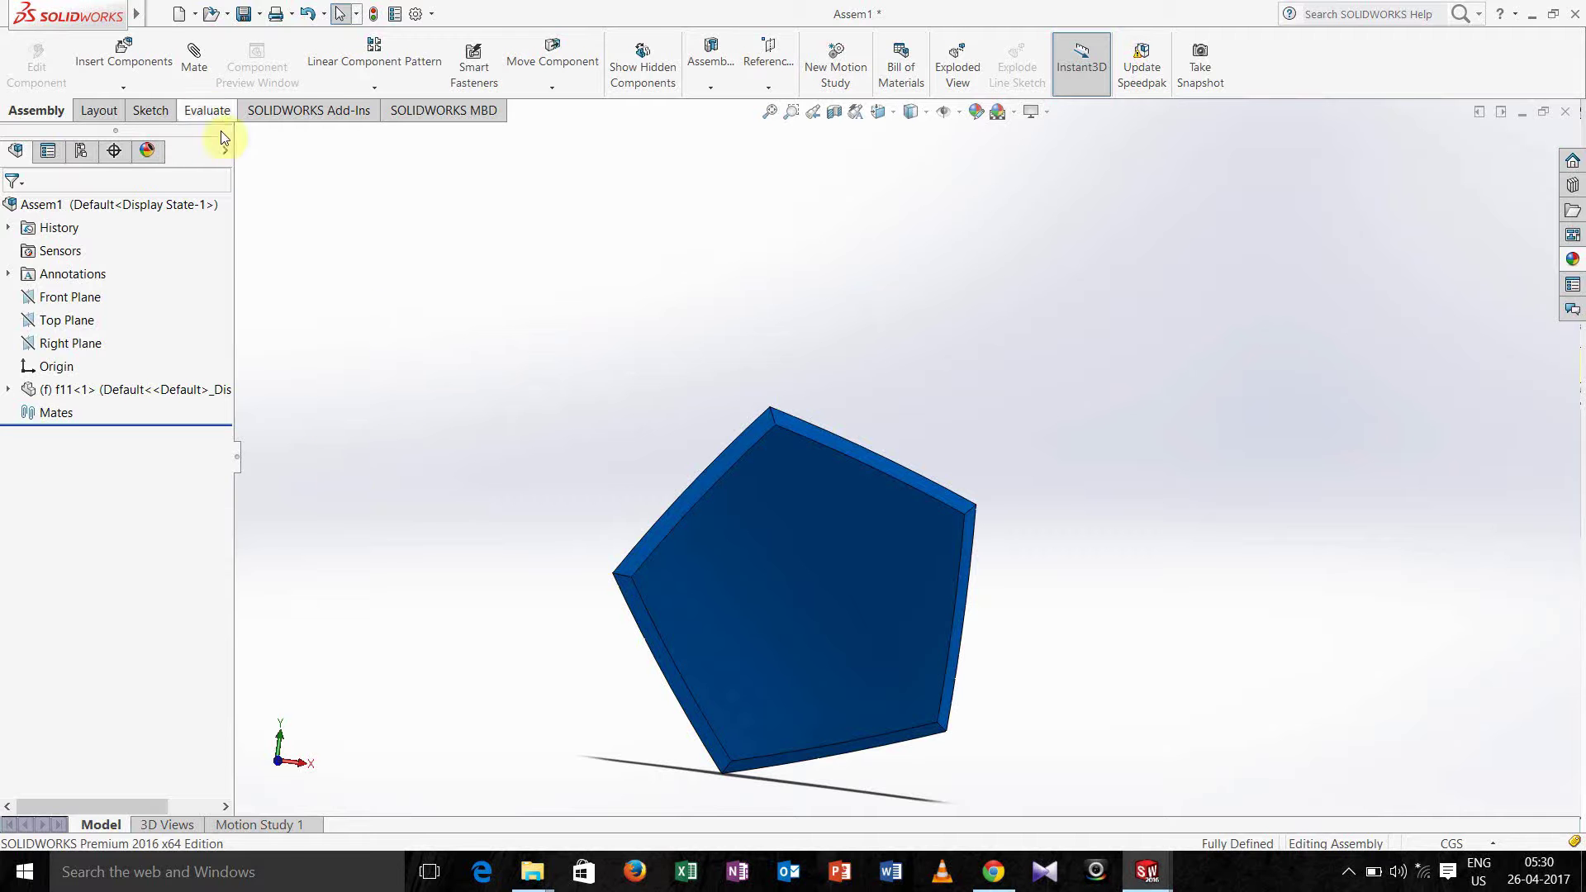
Insert part f22 and place the grey hexagon beside the blue f11 pentagon
left_click(126, 60)
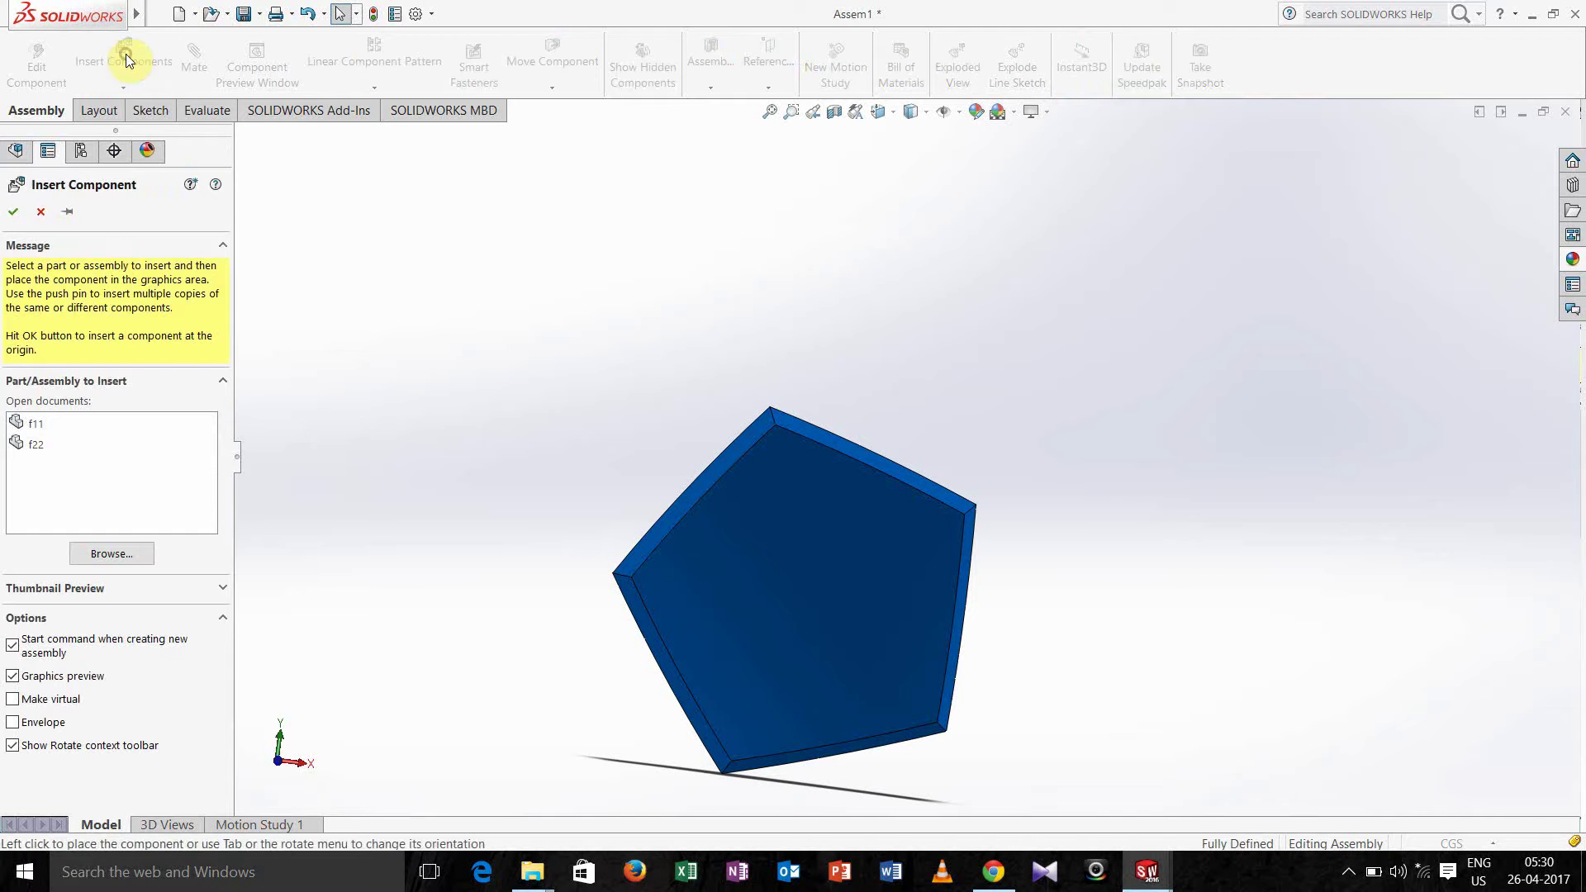
left_click(34, 446)
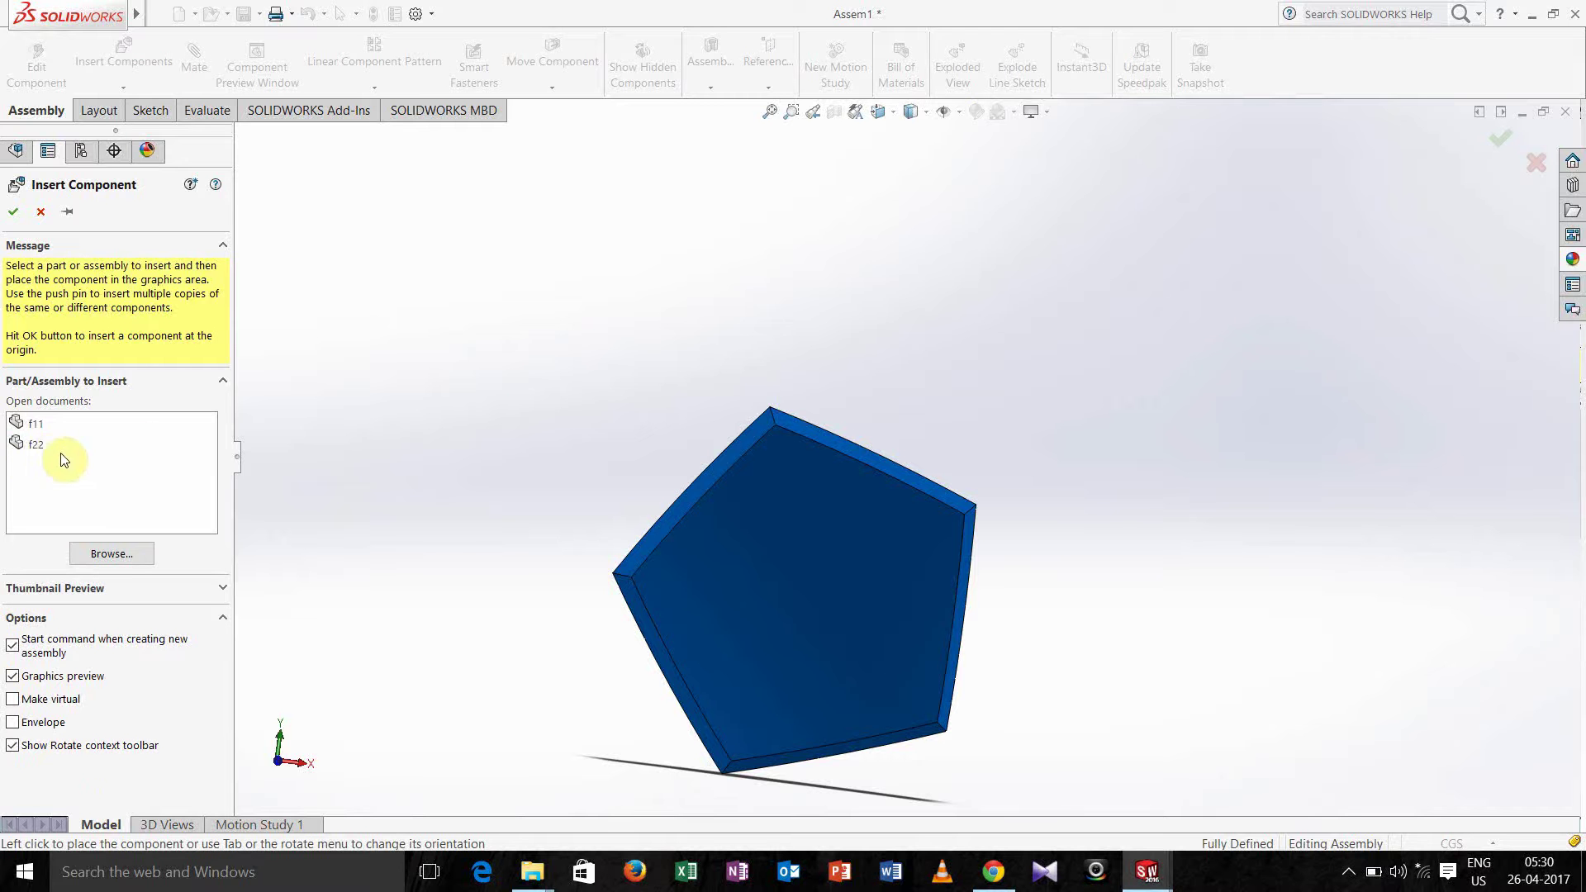
left_click(98, 554)
left_click(698, 386)
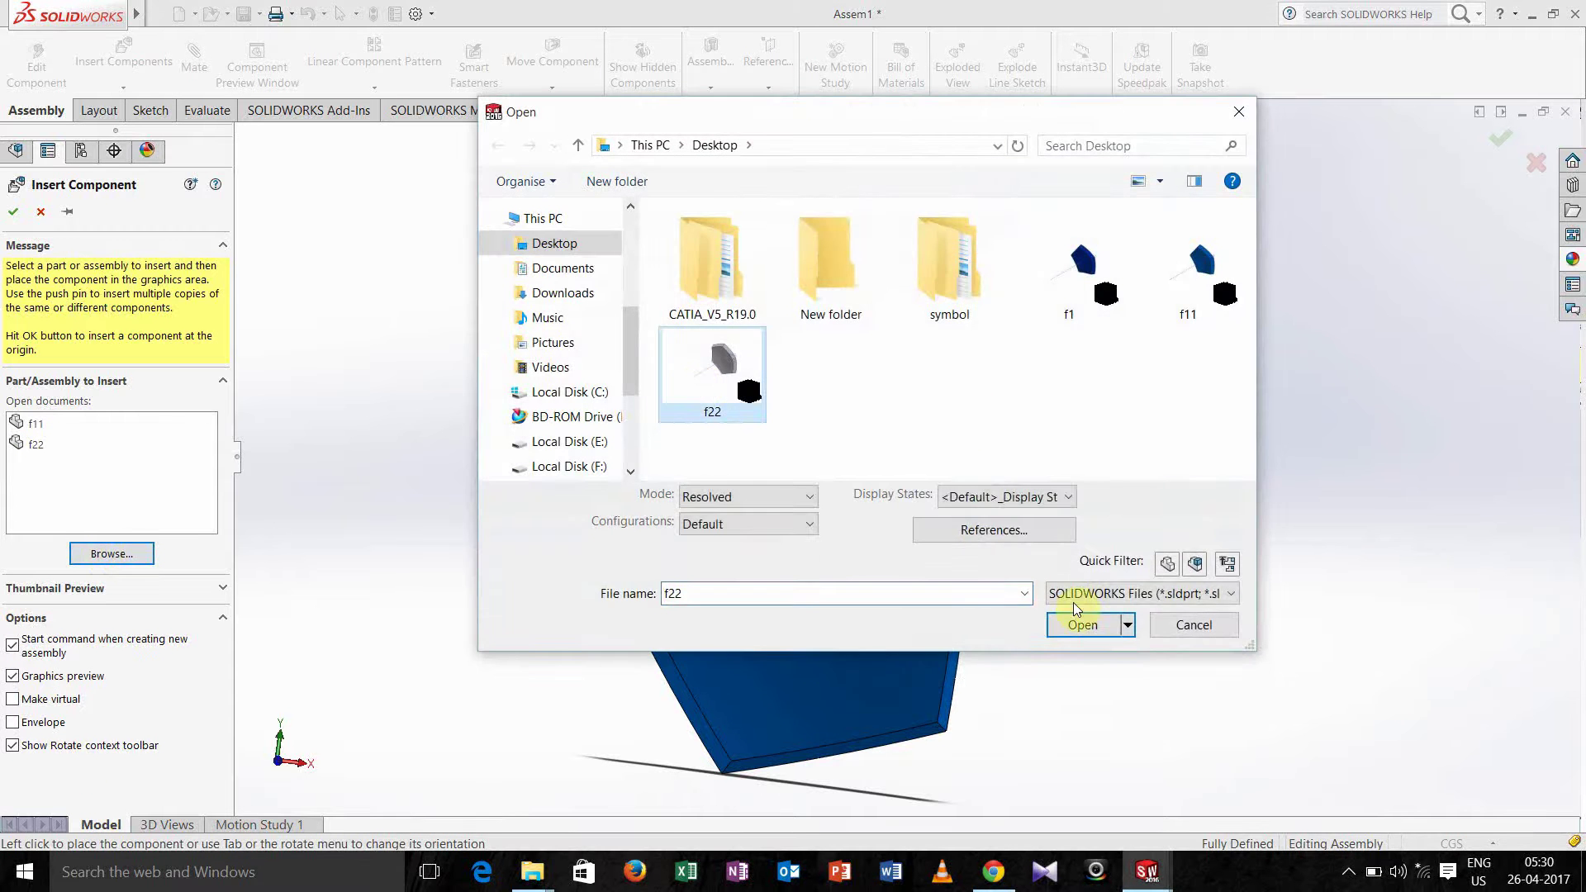
left_click(1081, 625)
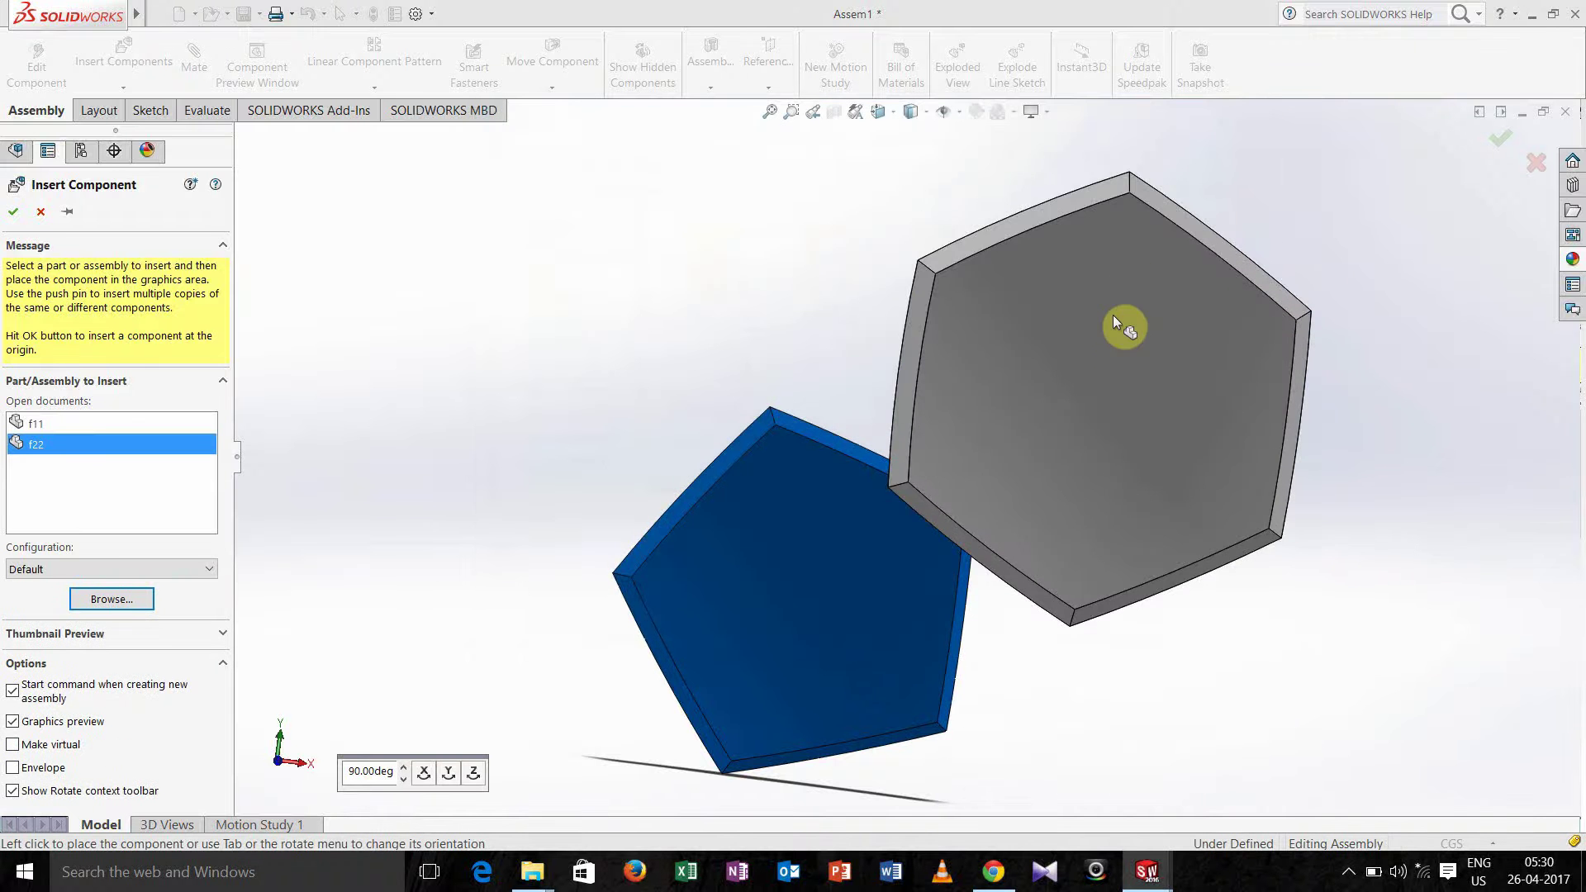
key("Up")
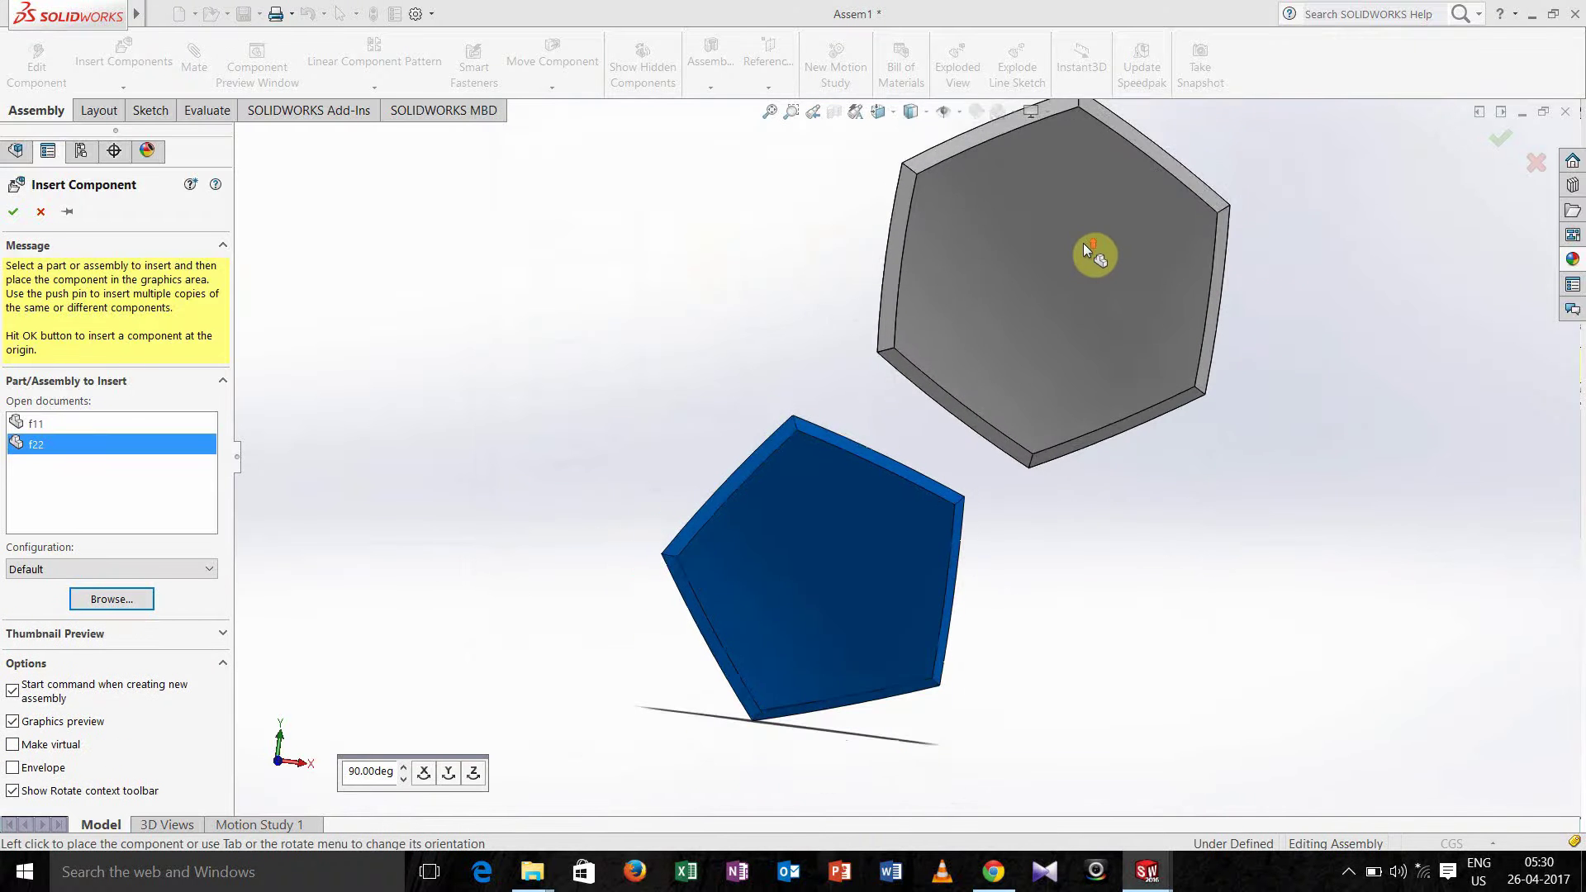
left_click(1083, 244)
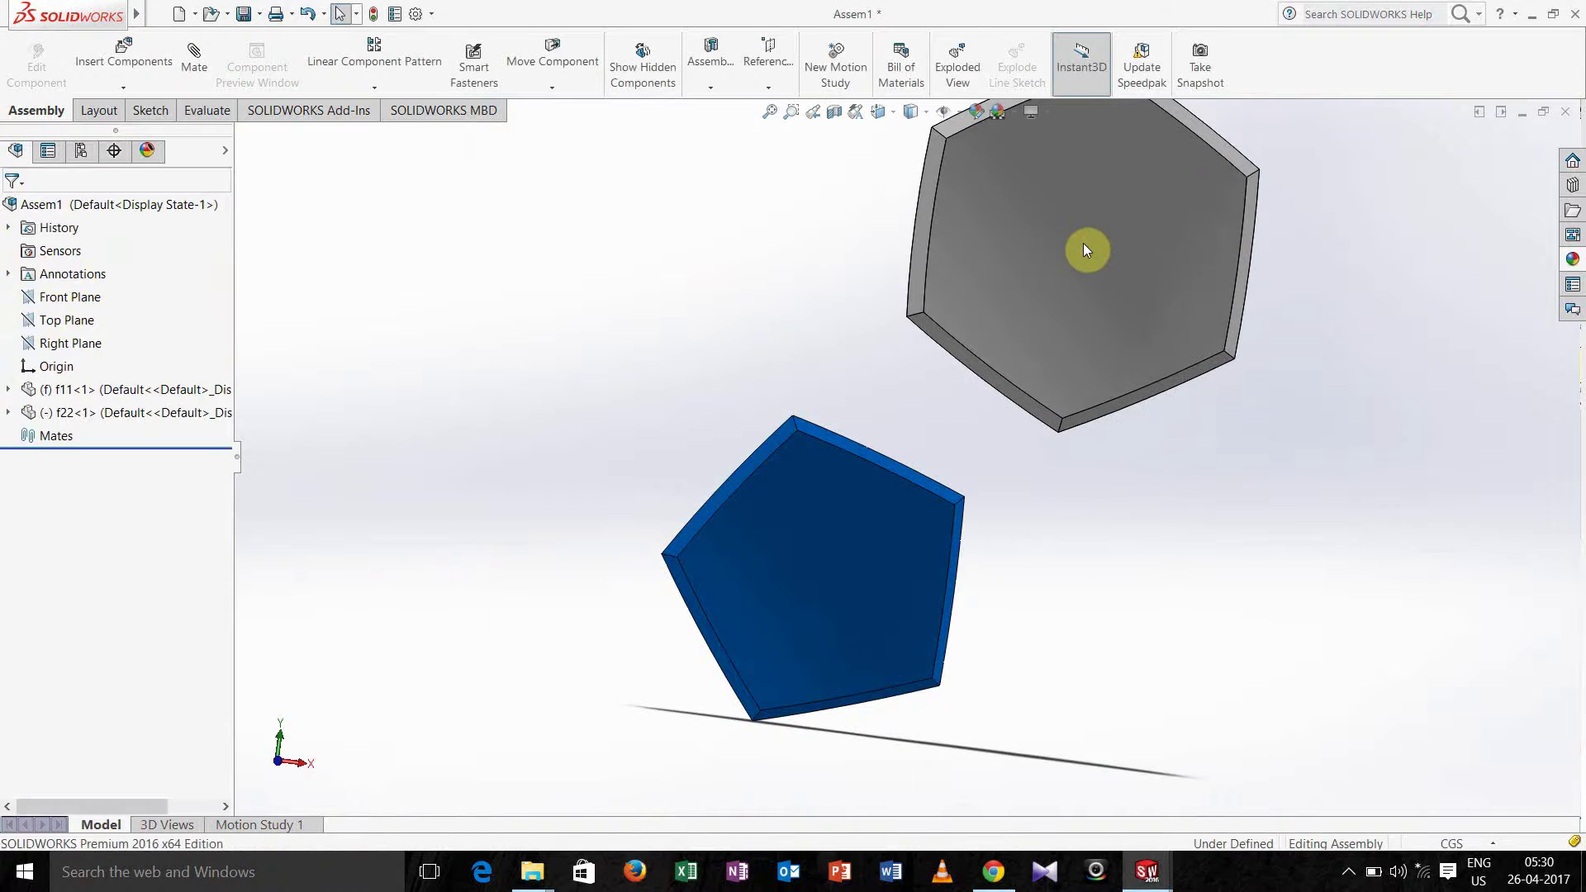
middle_click_drag(1179, 432, 1150, 513)
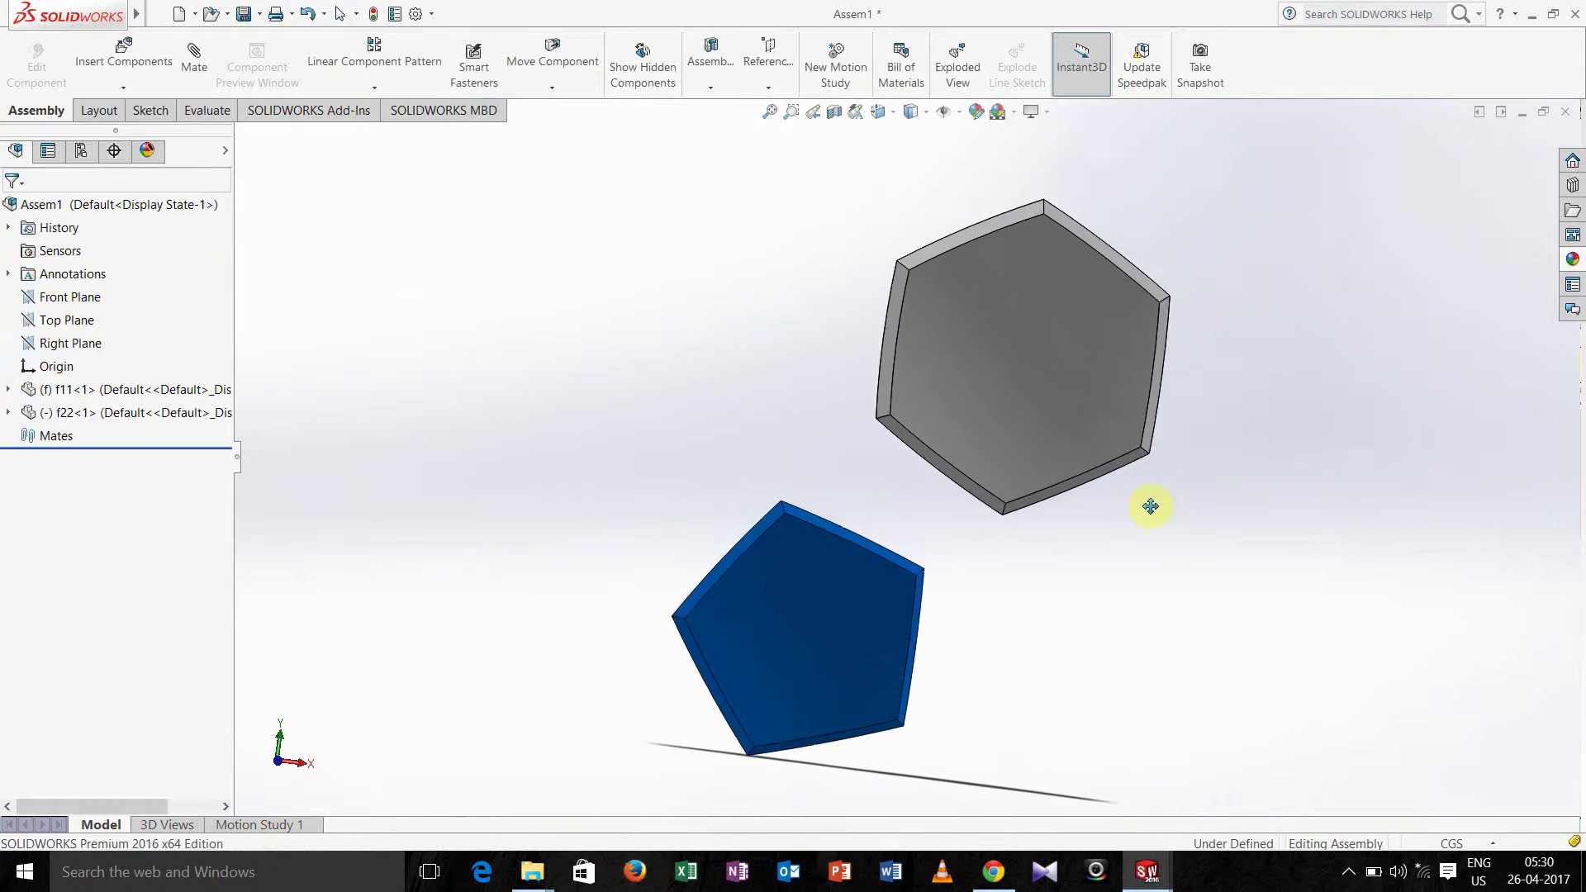
Mate the pentagon's top edge coincident with a hexagon edge
left_click(193, 59)
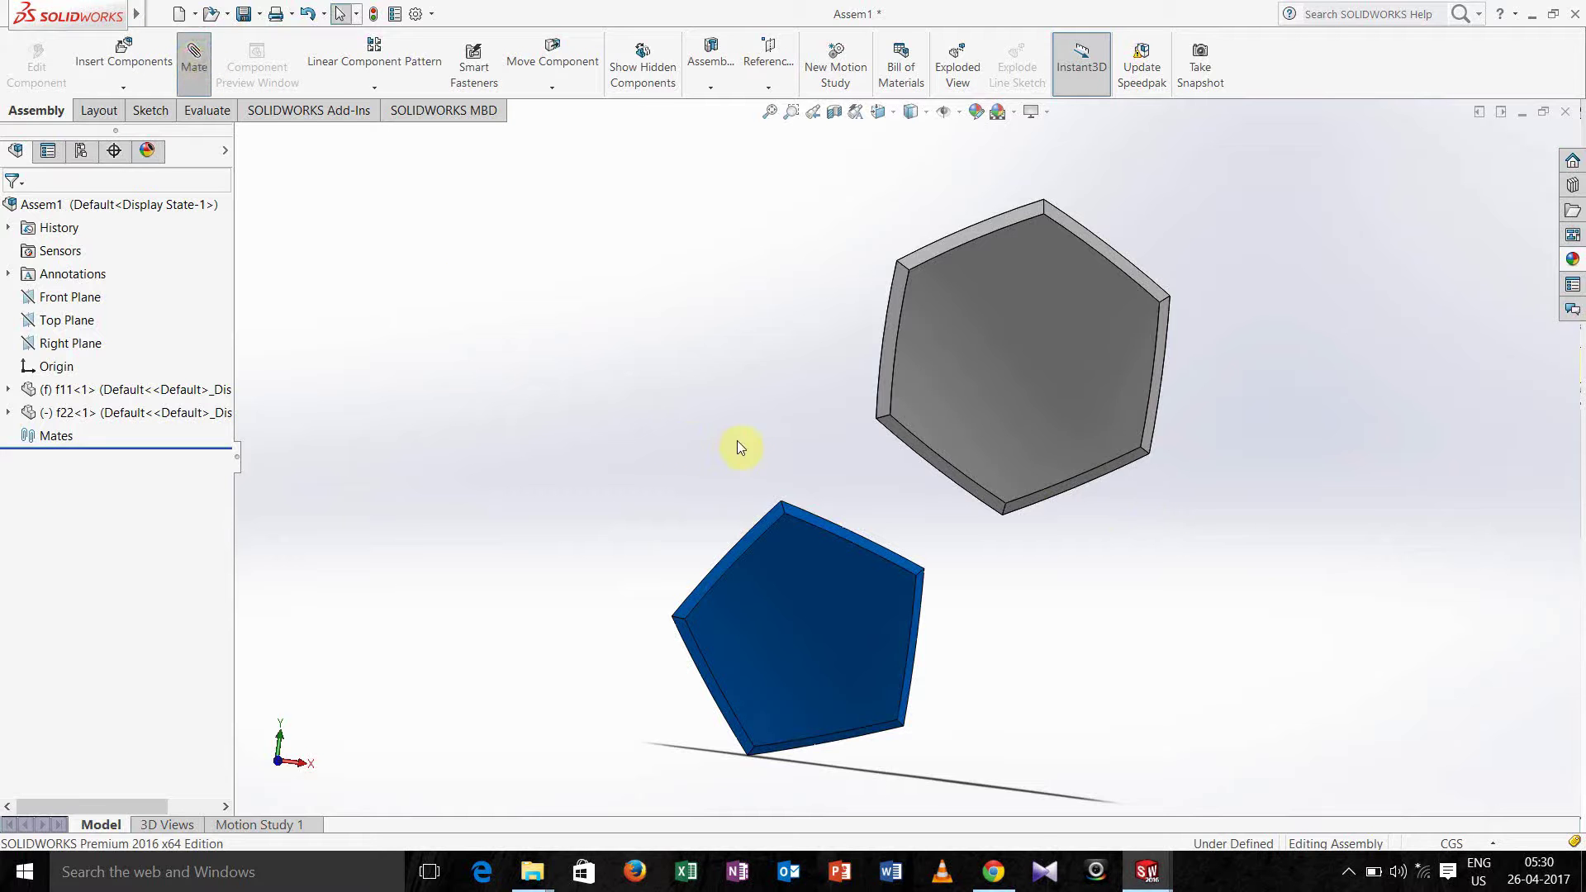
scroll(751, 443, "down", 2)
left_click(840, 546)
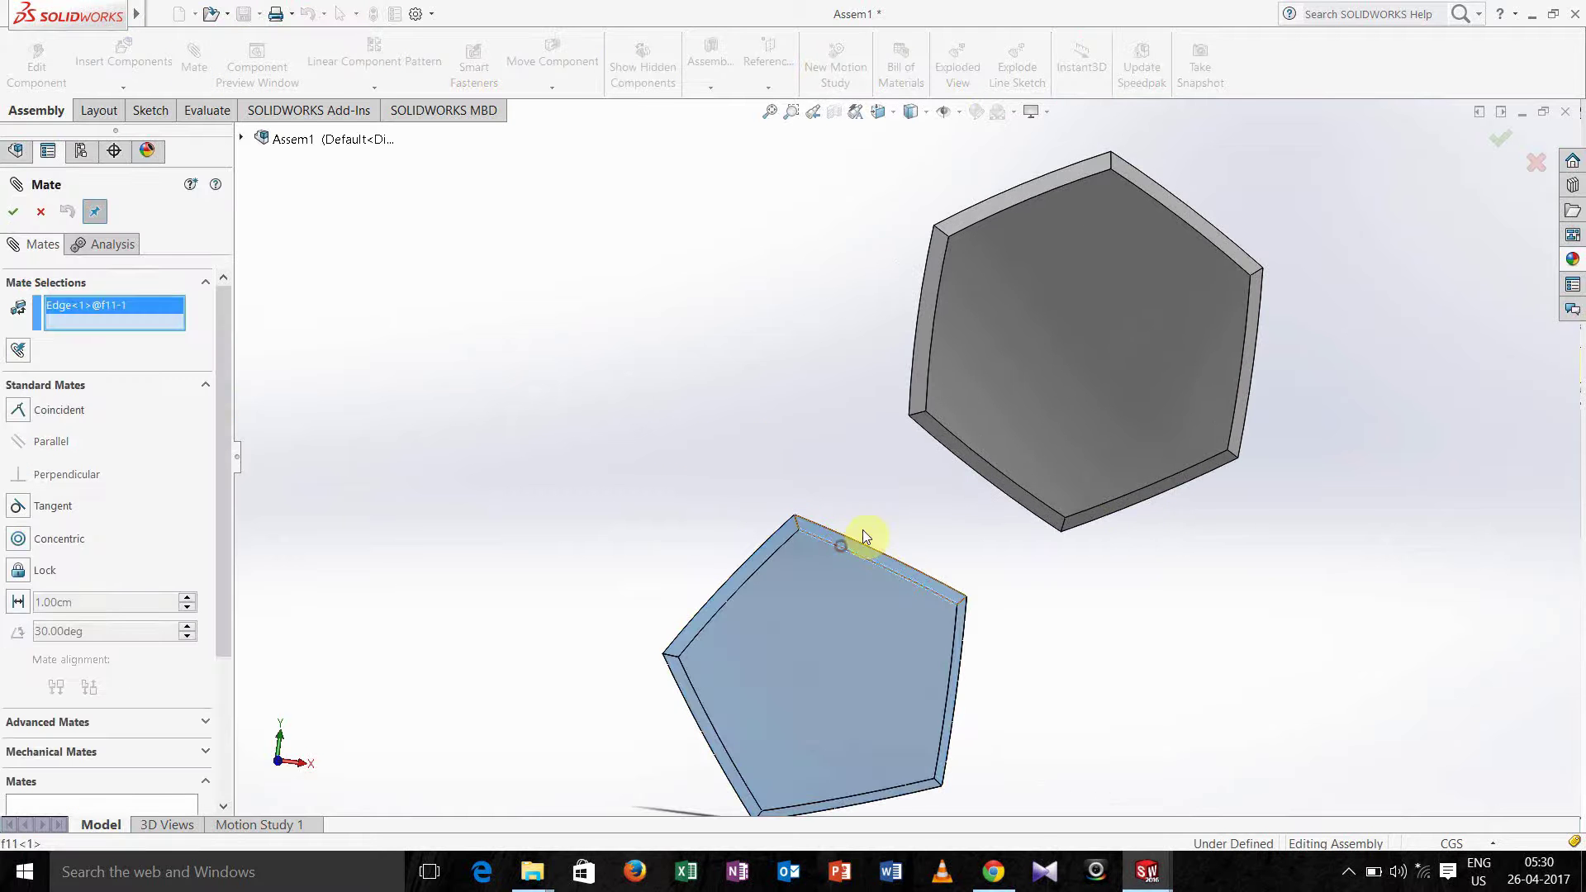
left_click(969, 449)
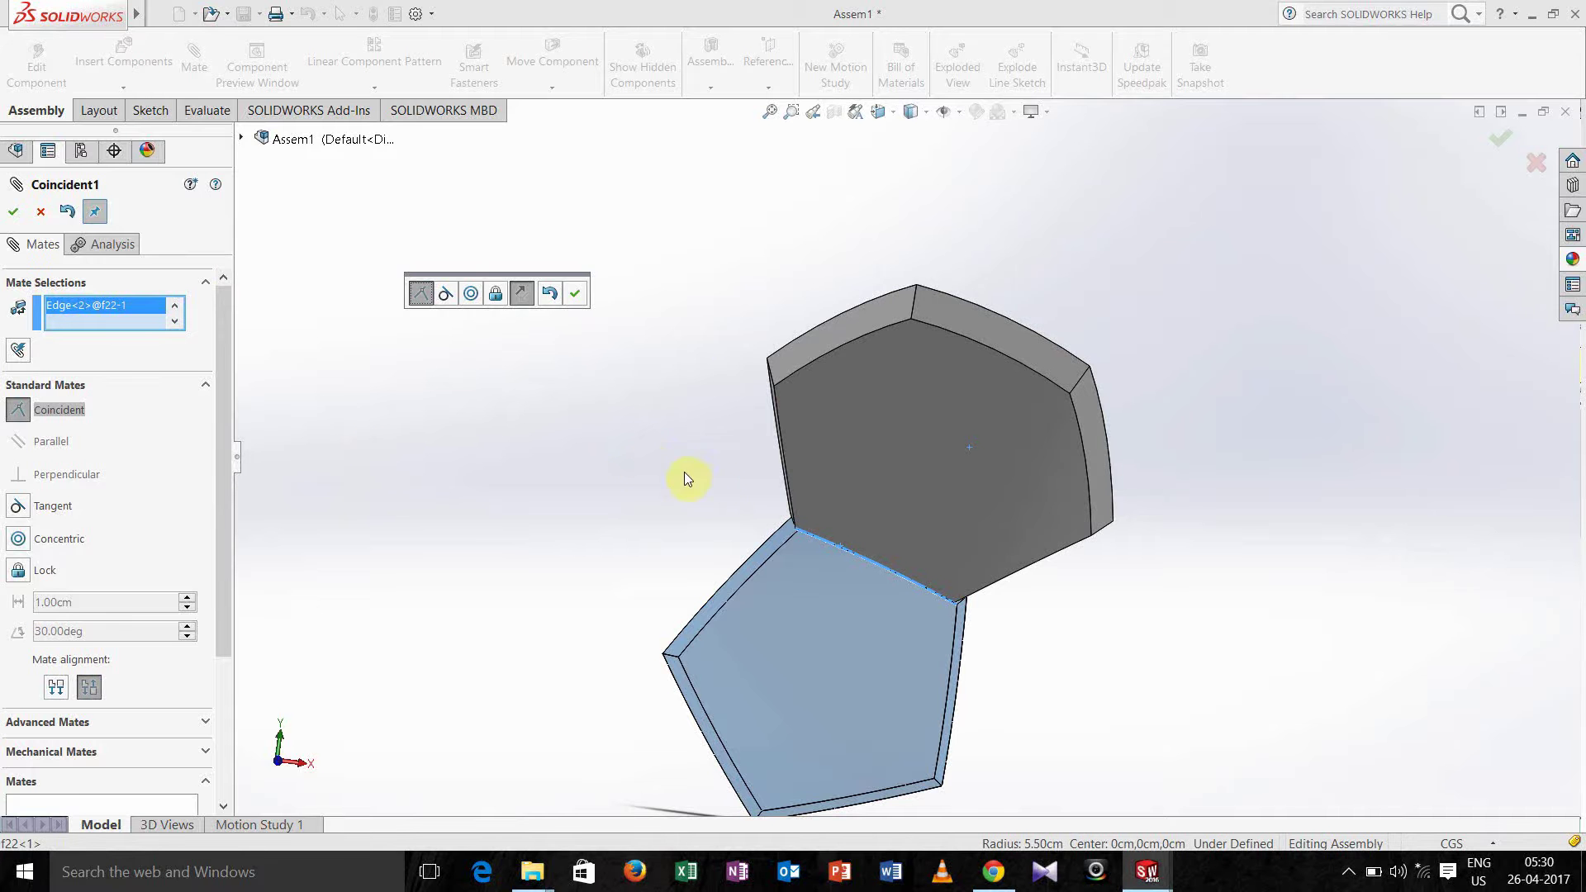
middle_click_drag(1016, 584, 999, 559)
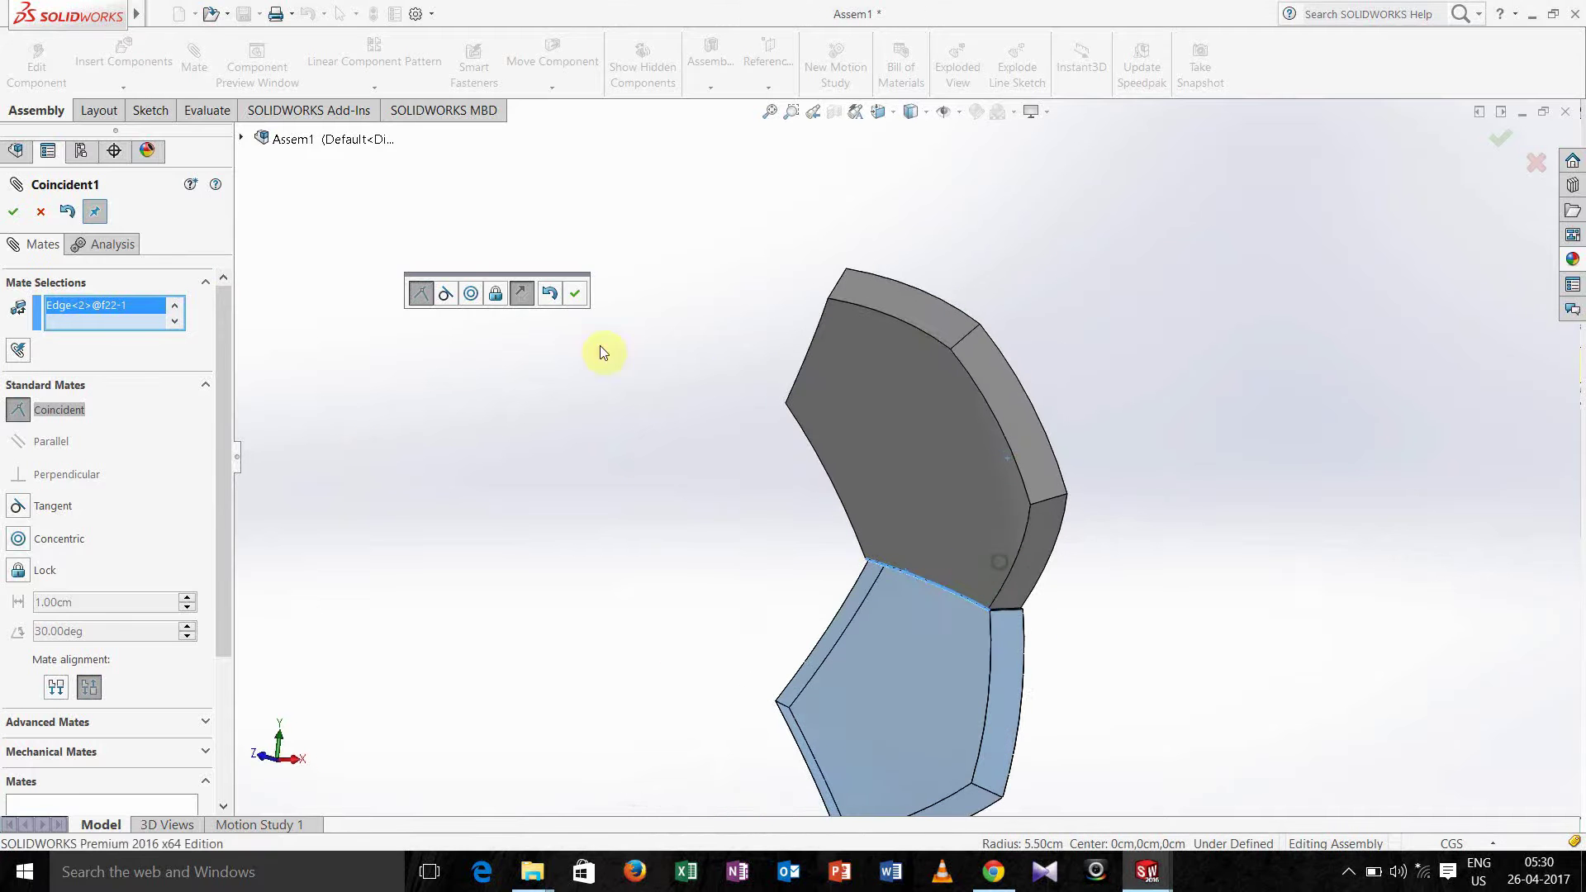
left_click(582, 295)
Add a second coincident edge mate between pentagon and hexagon, fully defining the pair
scroll(731, 547, "down", 5)
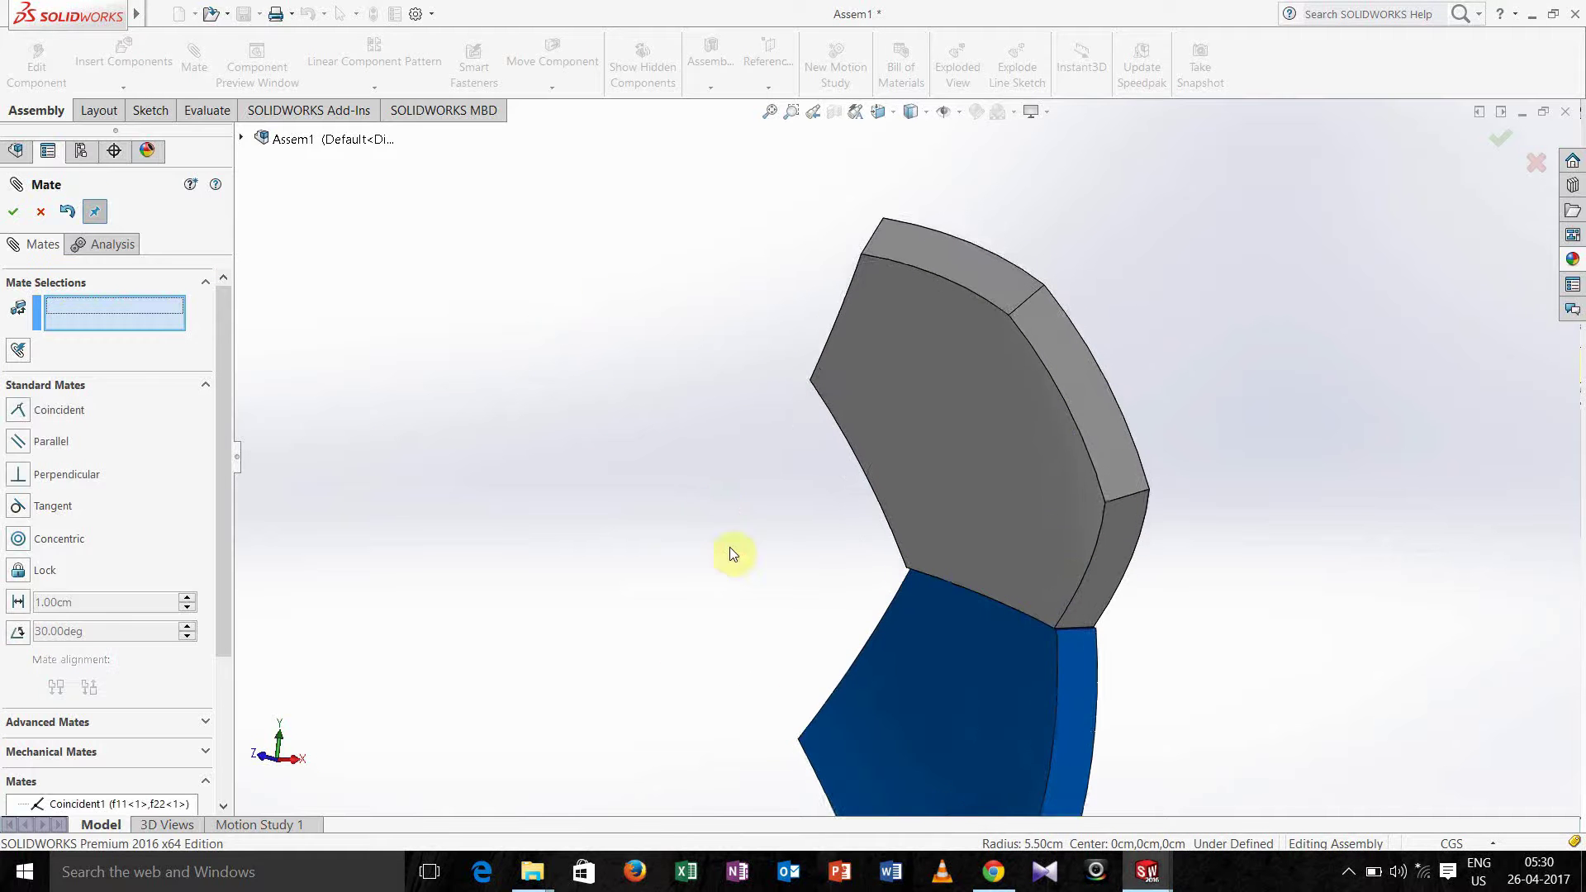
middle_click_drag(732, 537, 464, 450, "ctrl")
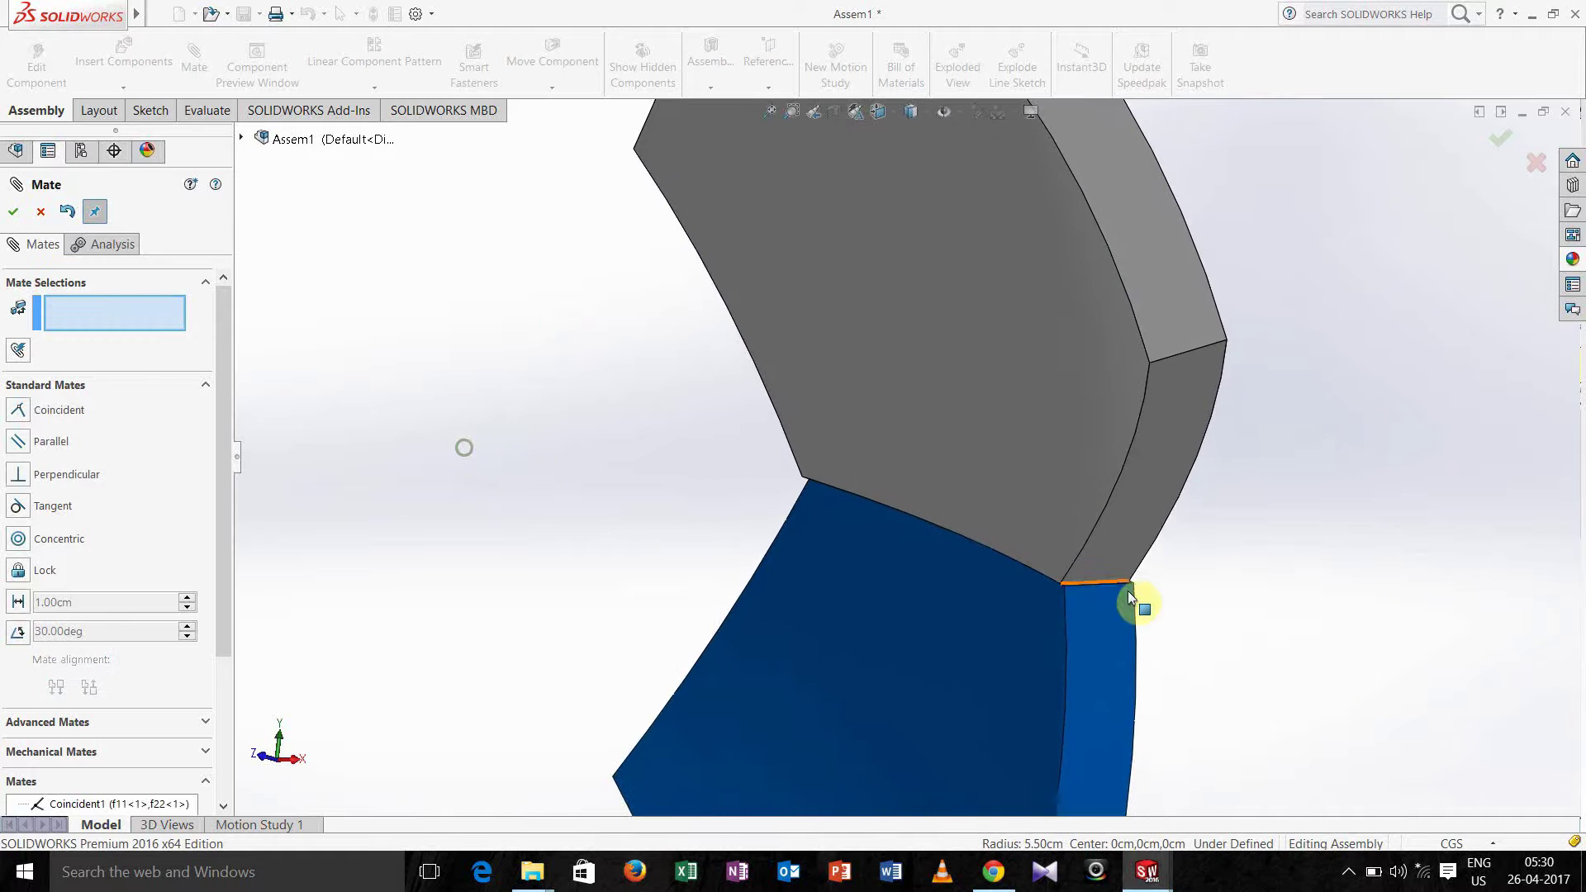
scroll(1189, 587, "down", 2)
middle_click_drag(1229, 578, 1214, 630)
scroll(1165, 557, "down", 3)
left_click(841, 420)
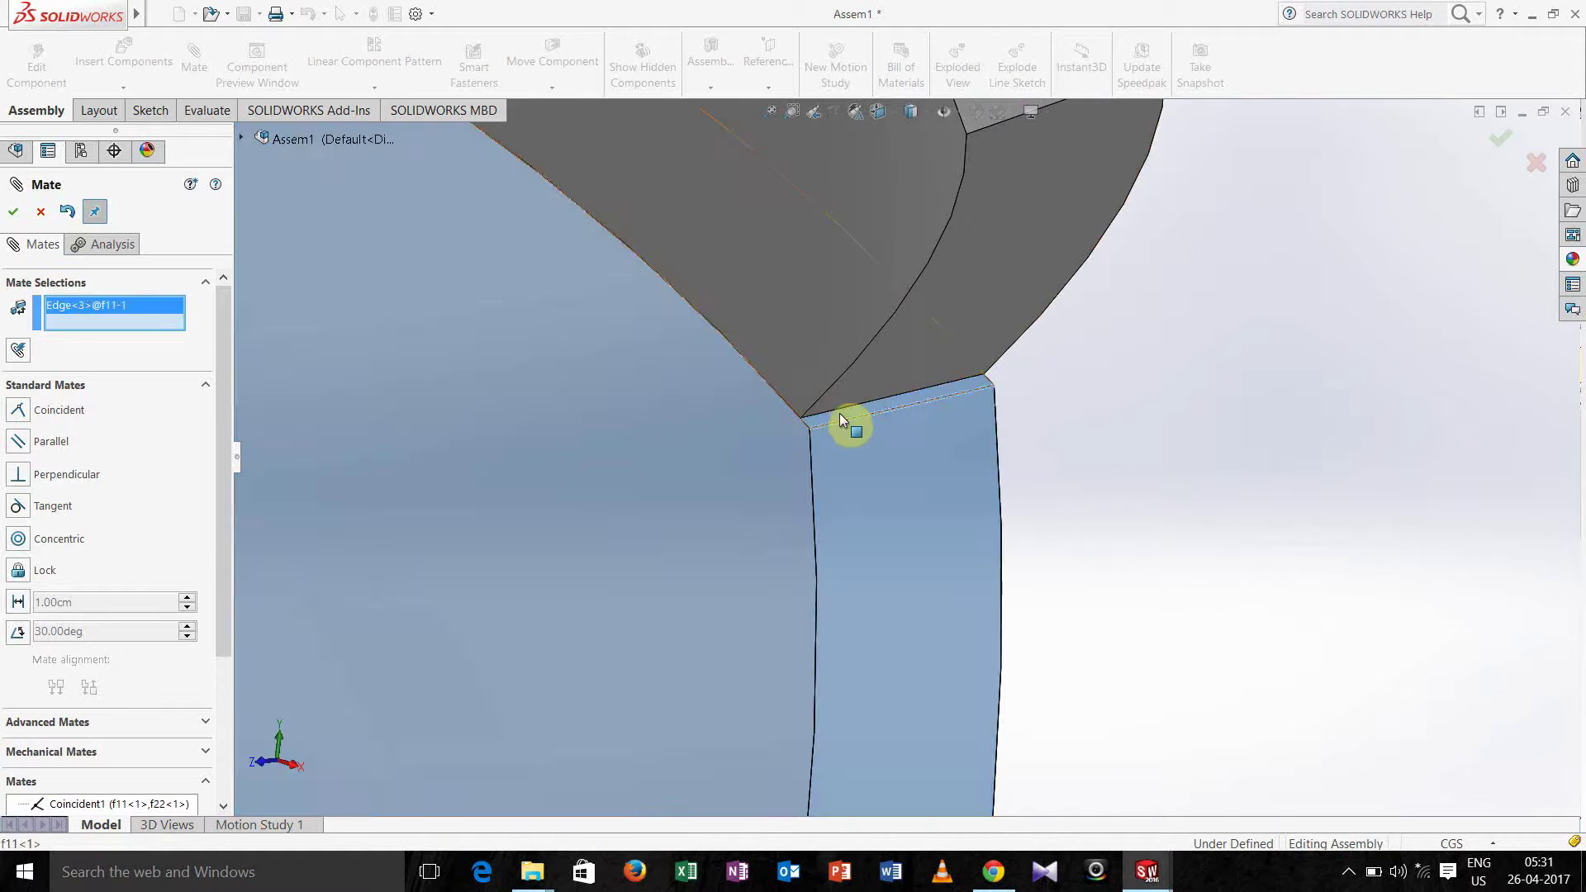
left_click(840, 419)
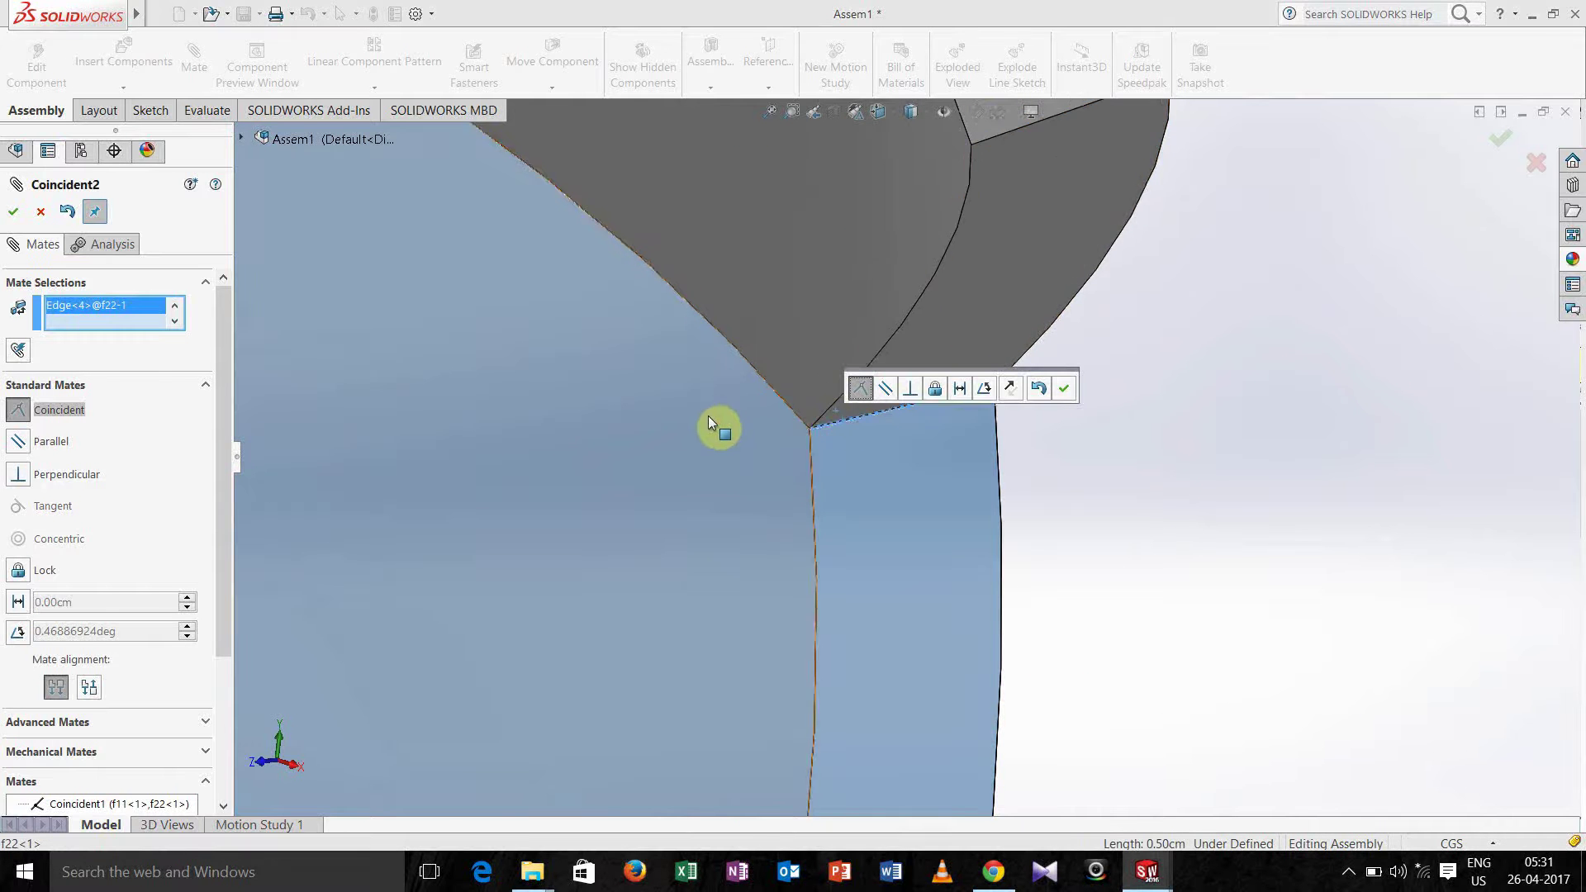
key("f")
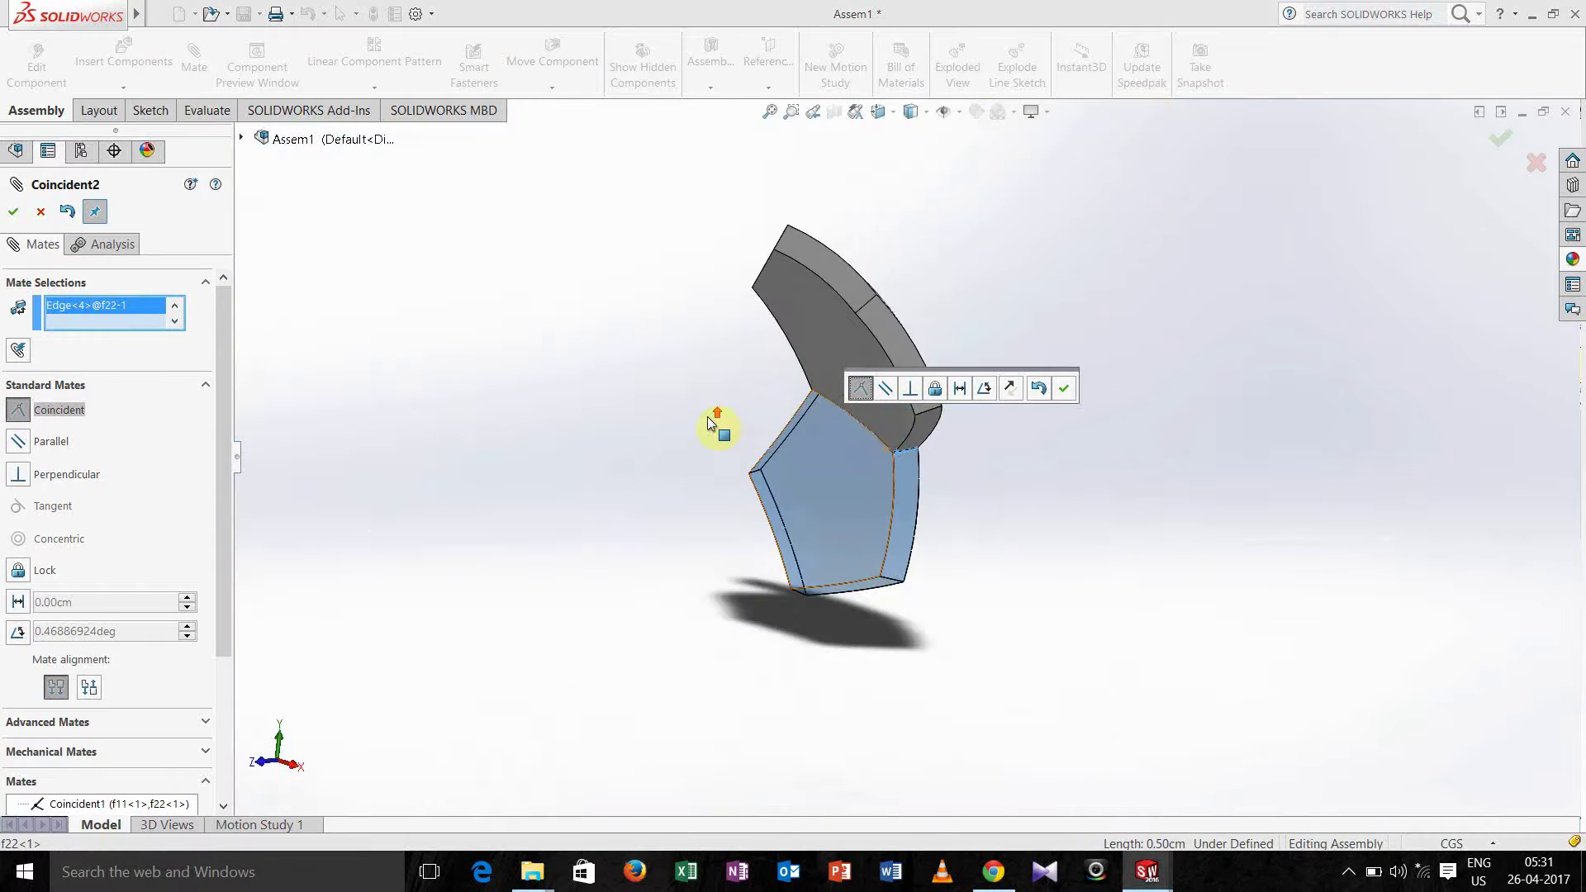
left_click(13, 213)
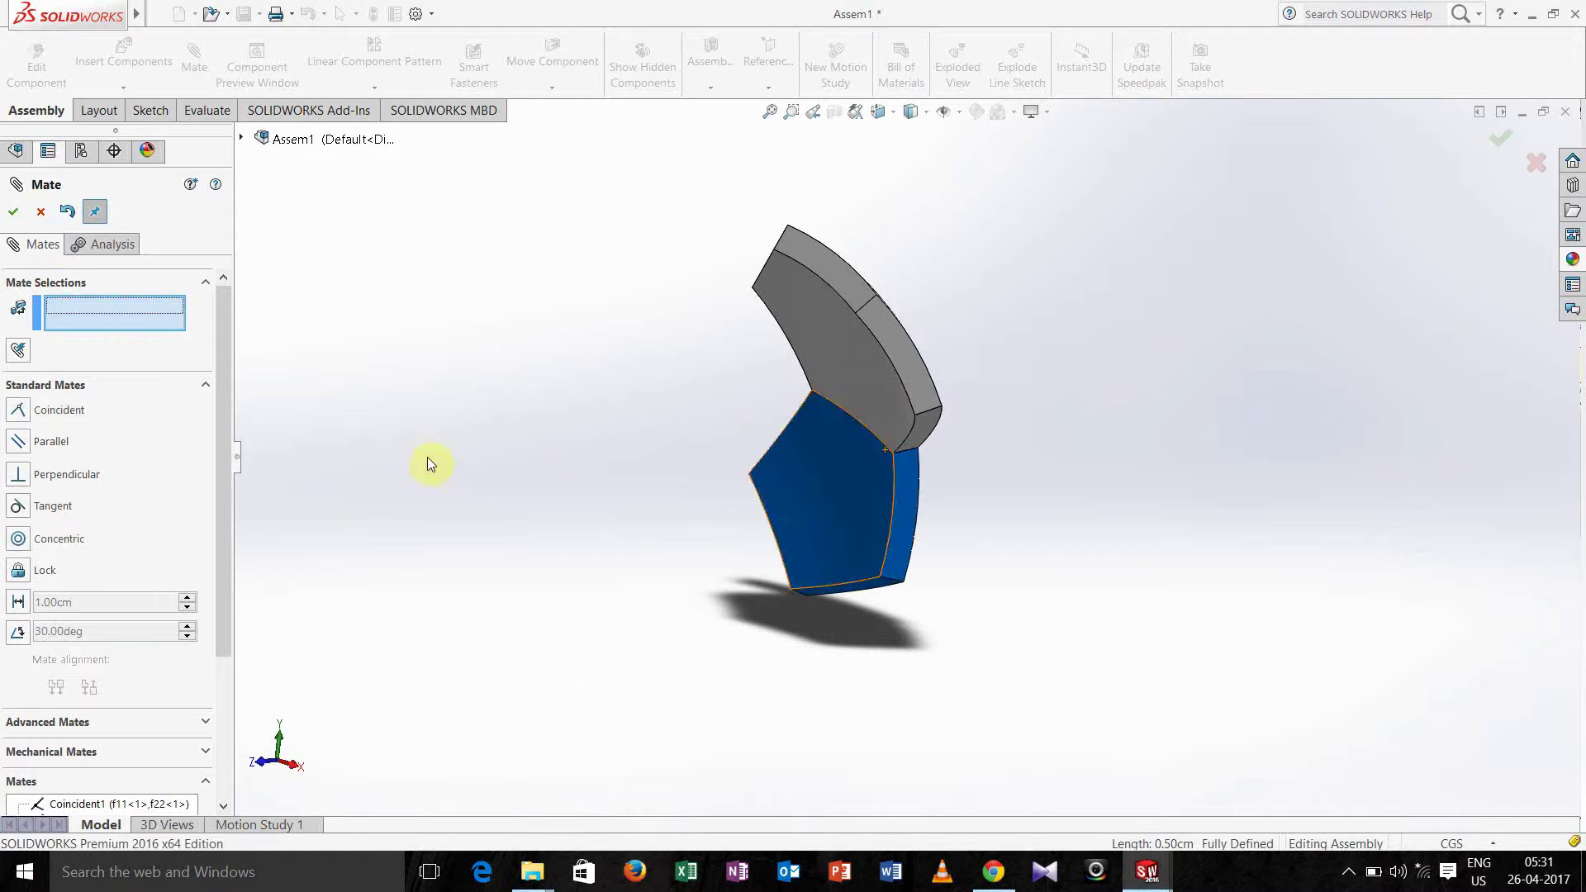
Close the Mate manager and drag out a second grey hexagon copy, f22<2>, to the right
left_click(11, 212)
scroll(523, 464, "down", 2)
middle_click_drag(612, 471, 543, 545, "ctrl")
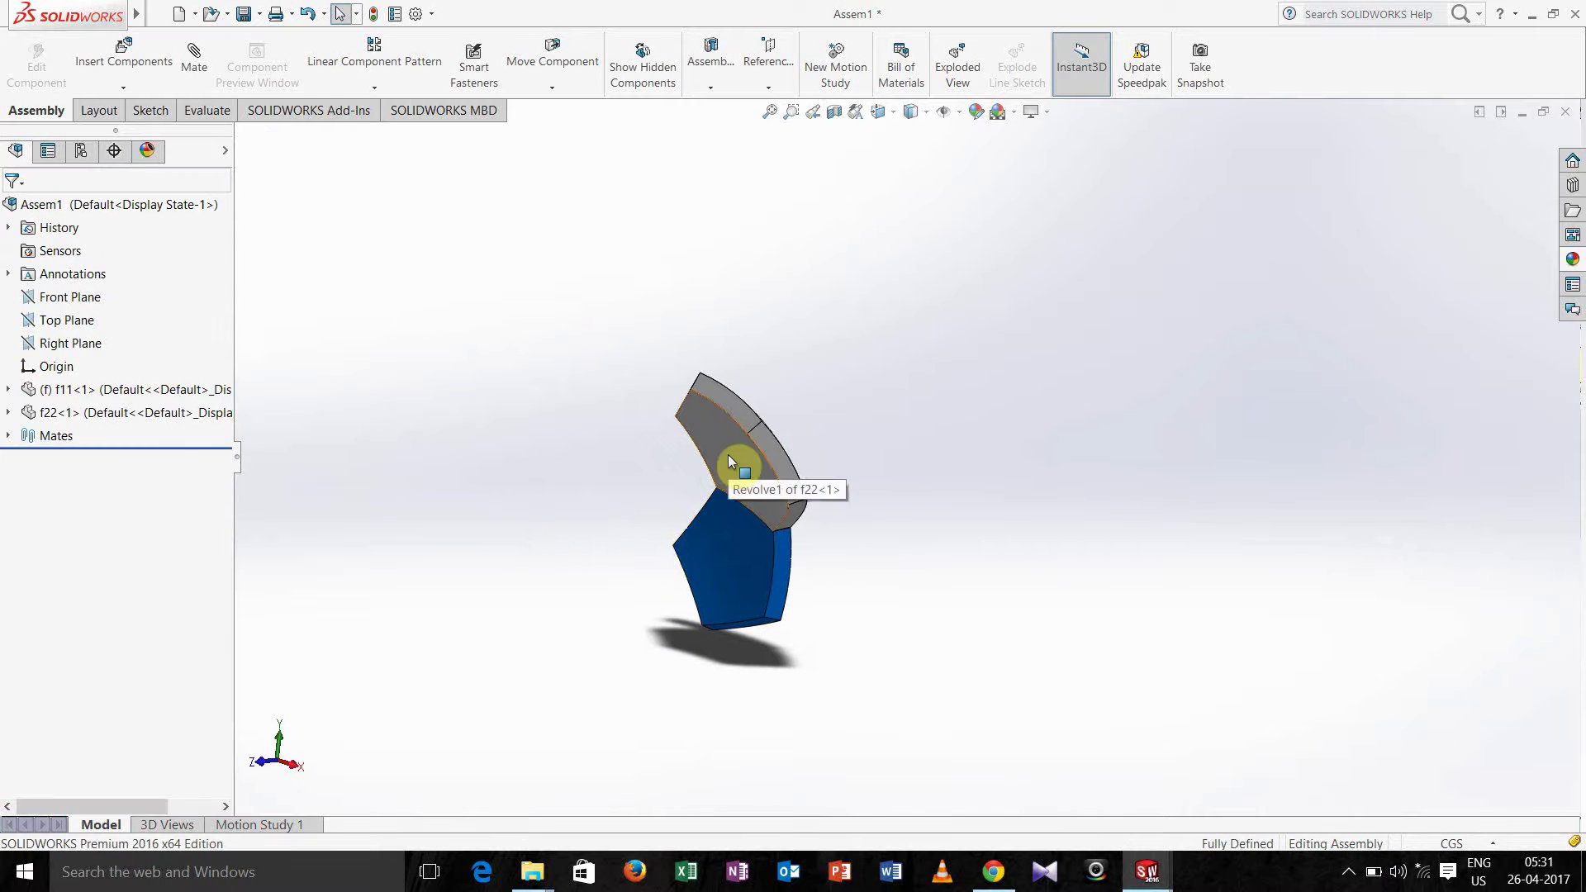
left_click_drag(734, 459, 1067, 516)
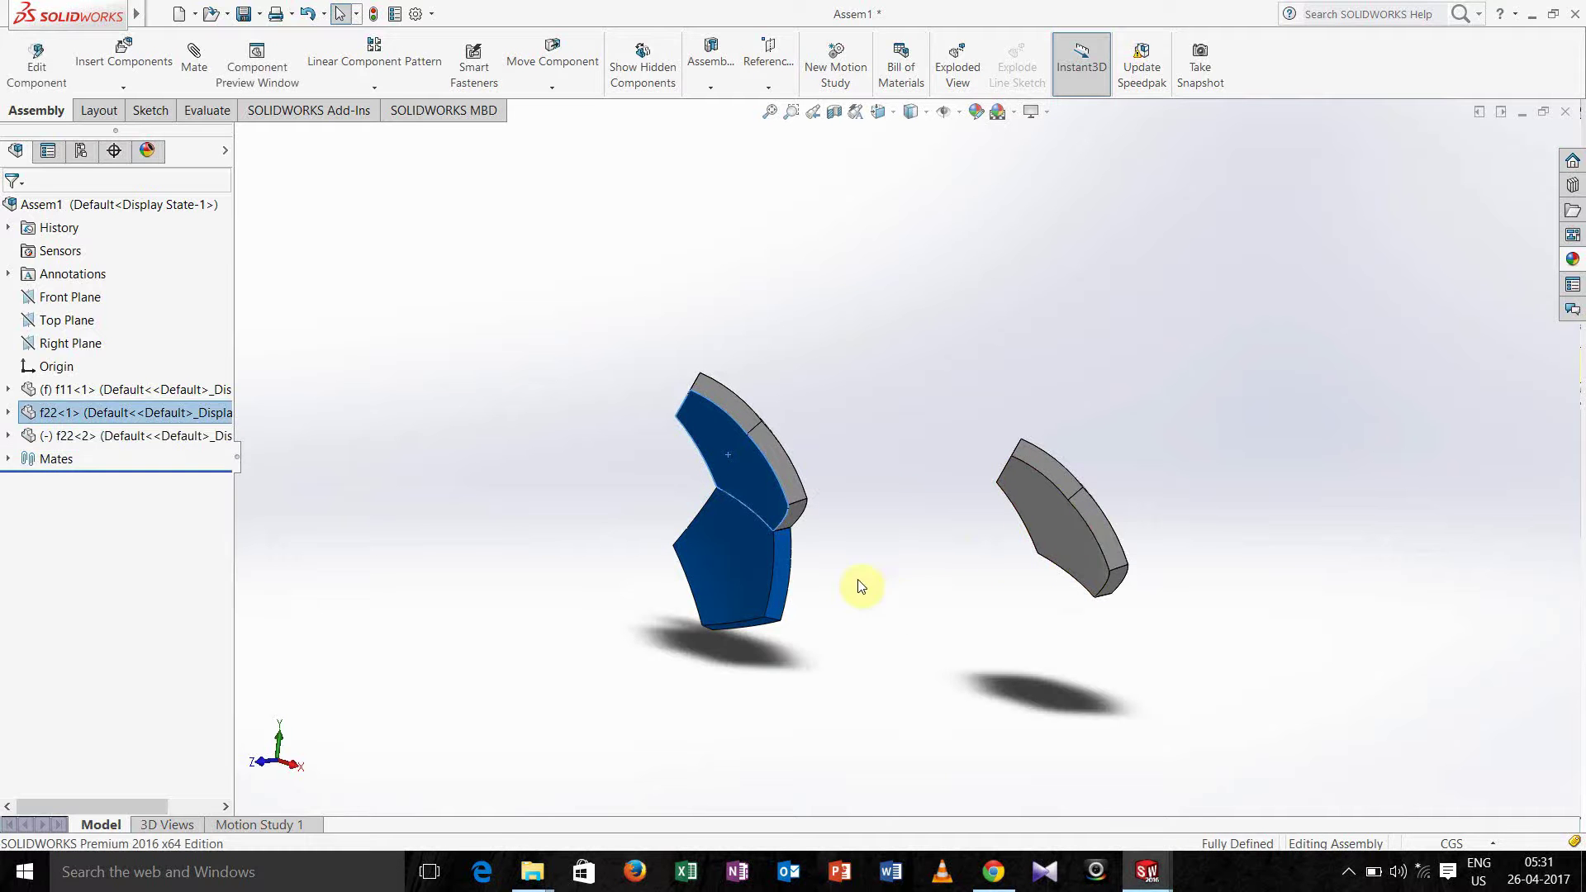
left_click(542, 555)
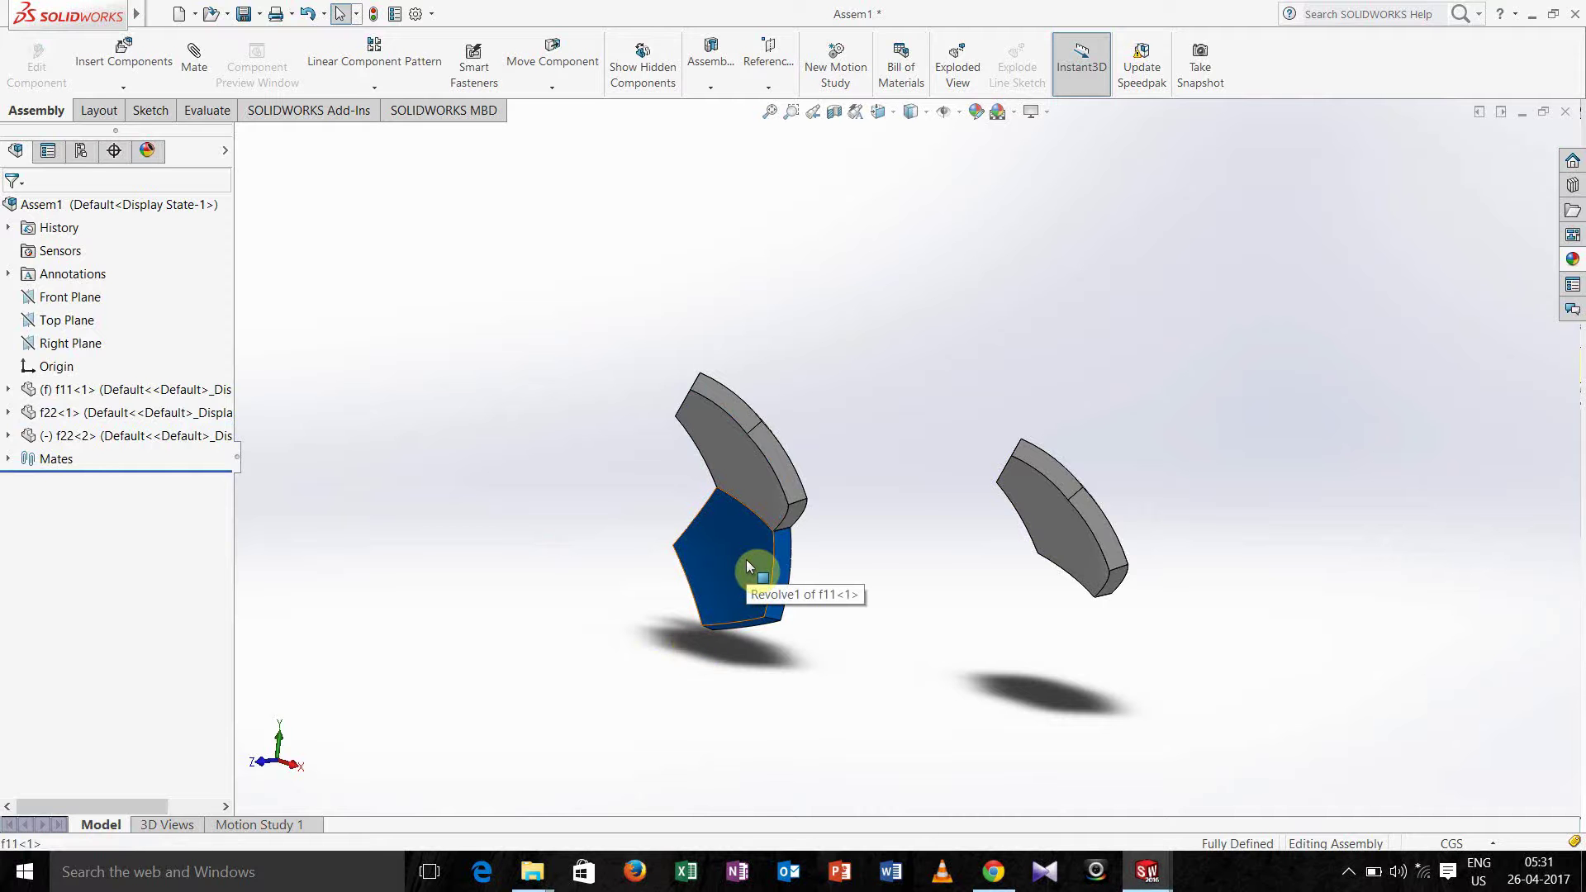
Drag out a second blue pentagon copy, f11<2>, below right of the pair
left_click_drag(746, 566, 926, 656, "ctrl")
left_click(508, 350)
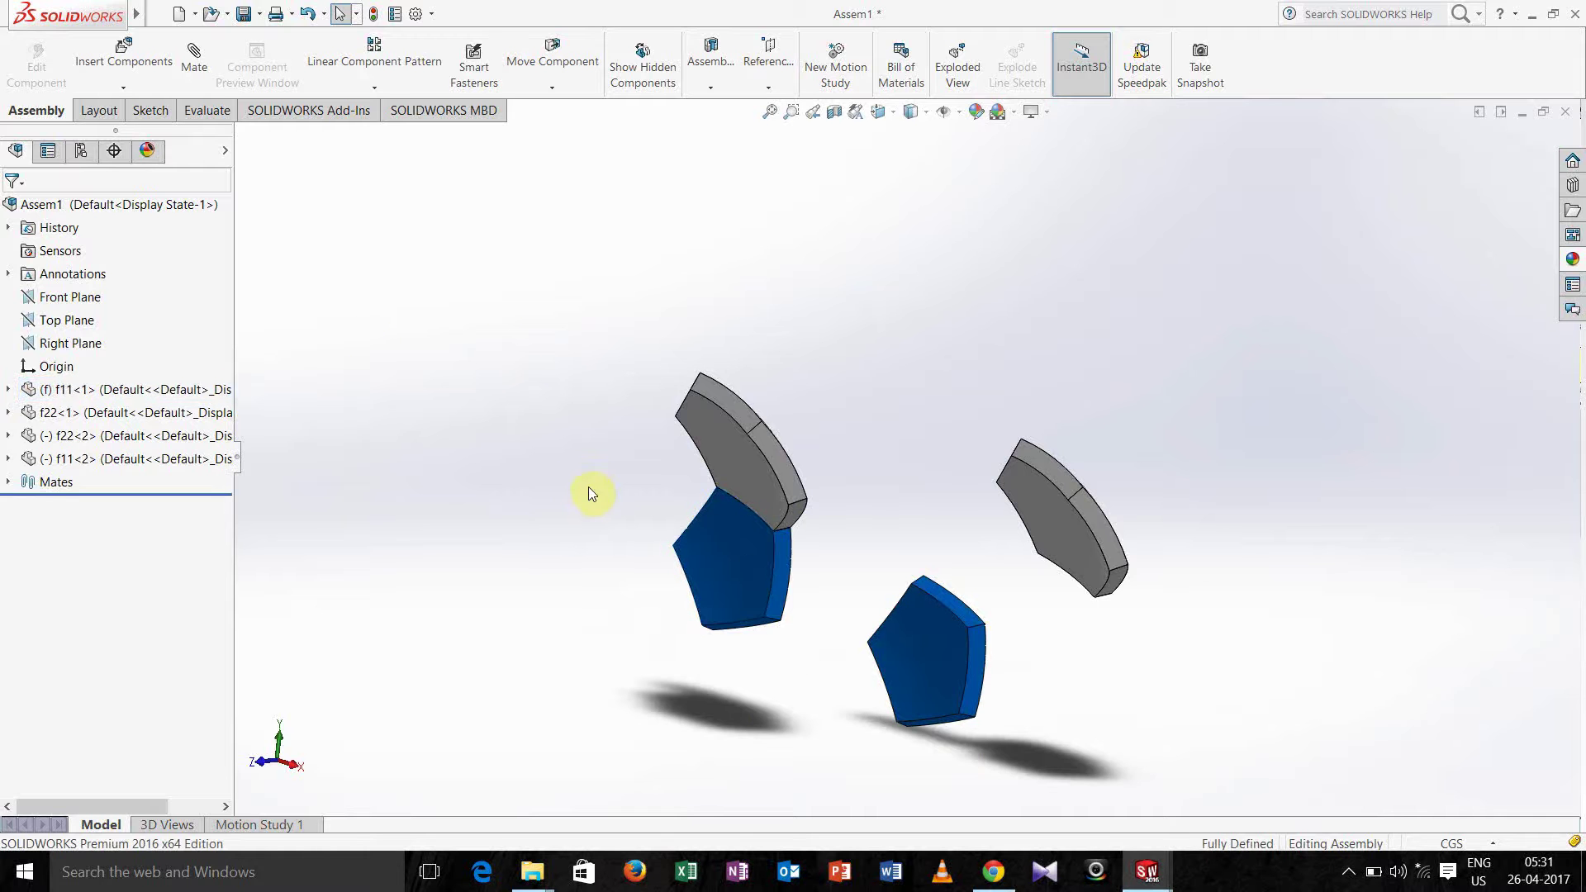
middle_click_drag(589, 490, 618, 402)
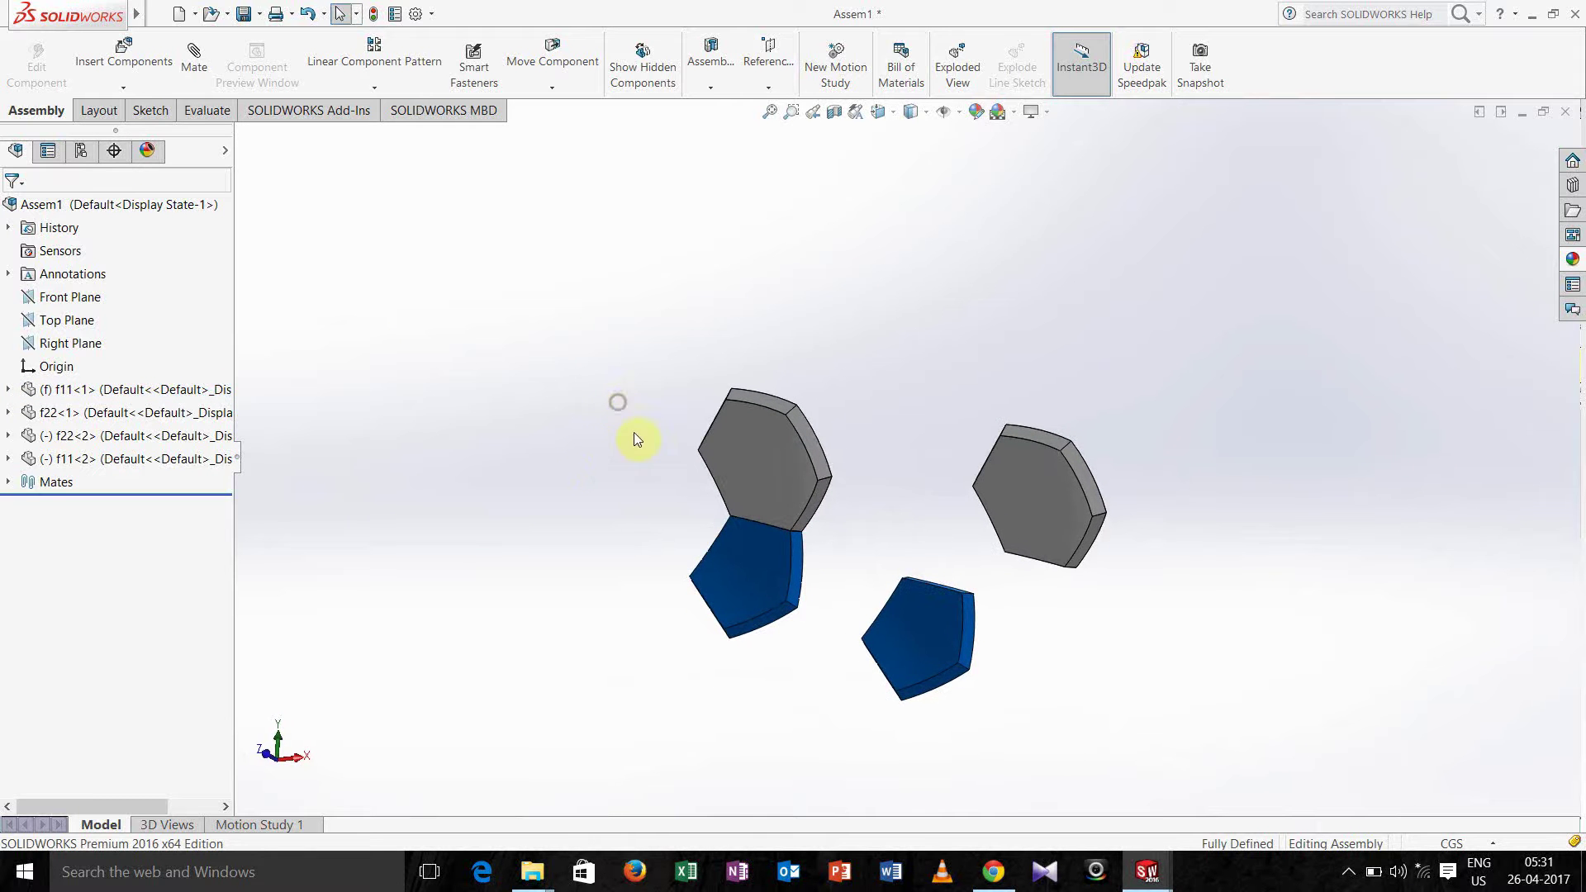
left_click(552, 88)
left_click(483, 245)
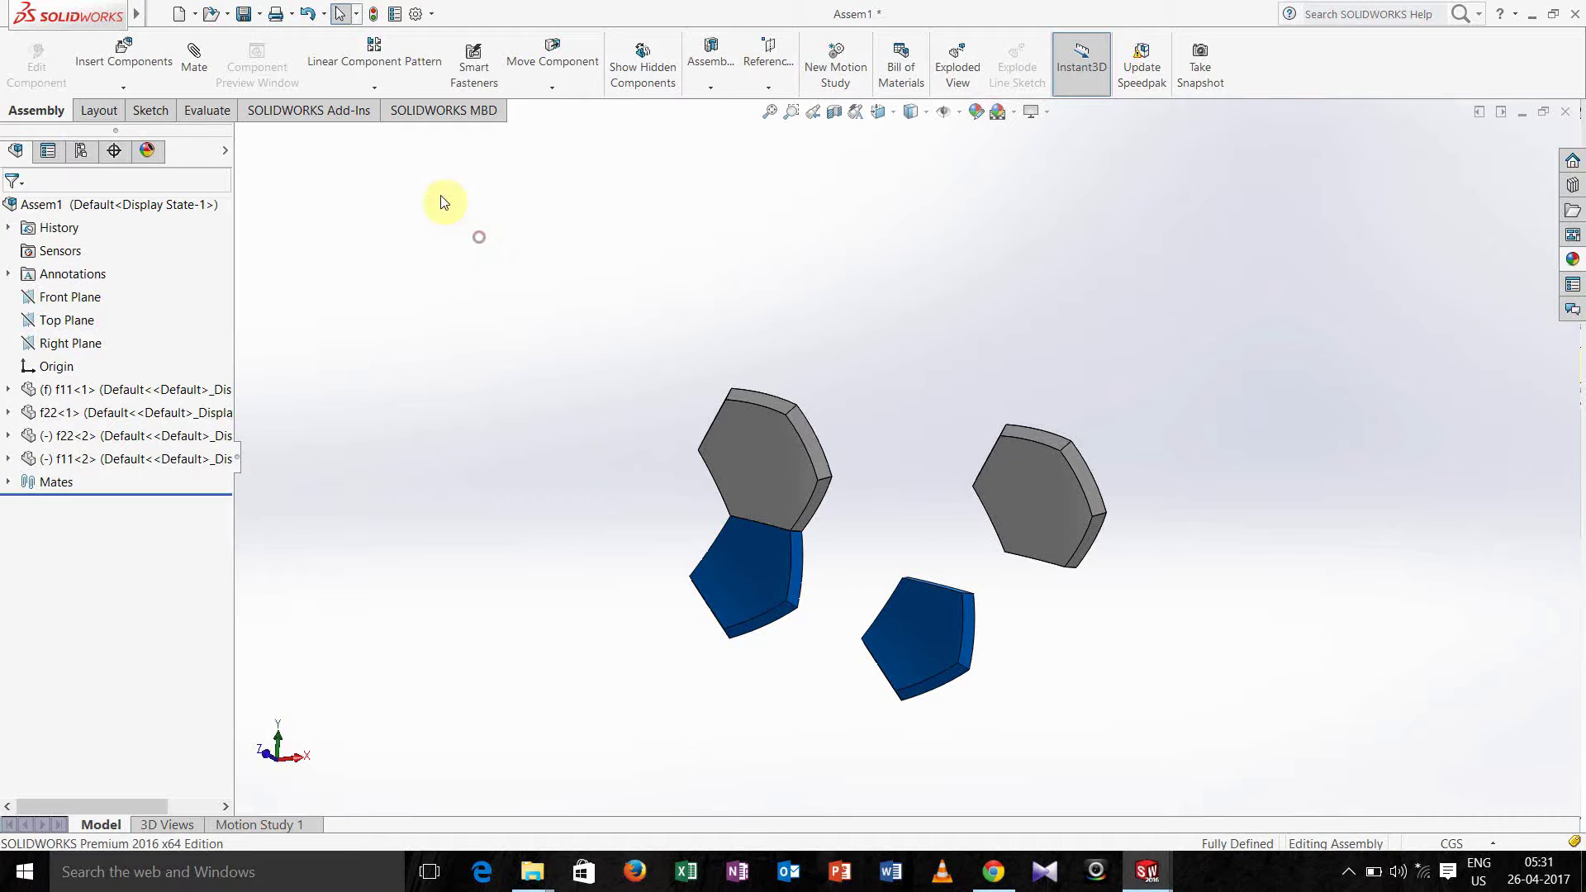
Mirror f22<1> and f11<1> about the hexagon's top face, creating MirrorComponent1
left_click(373, 89)
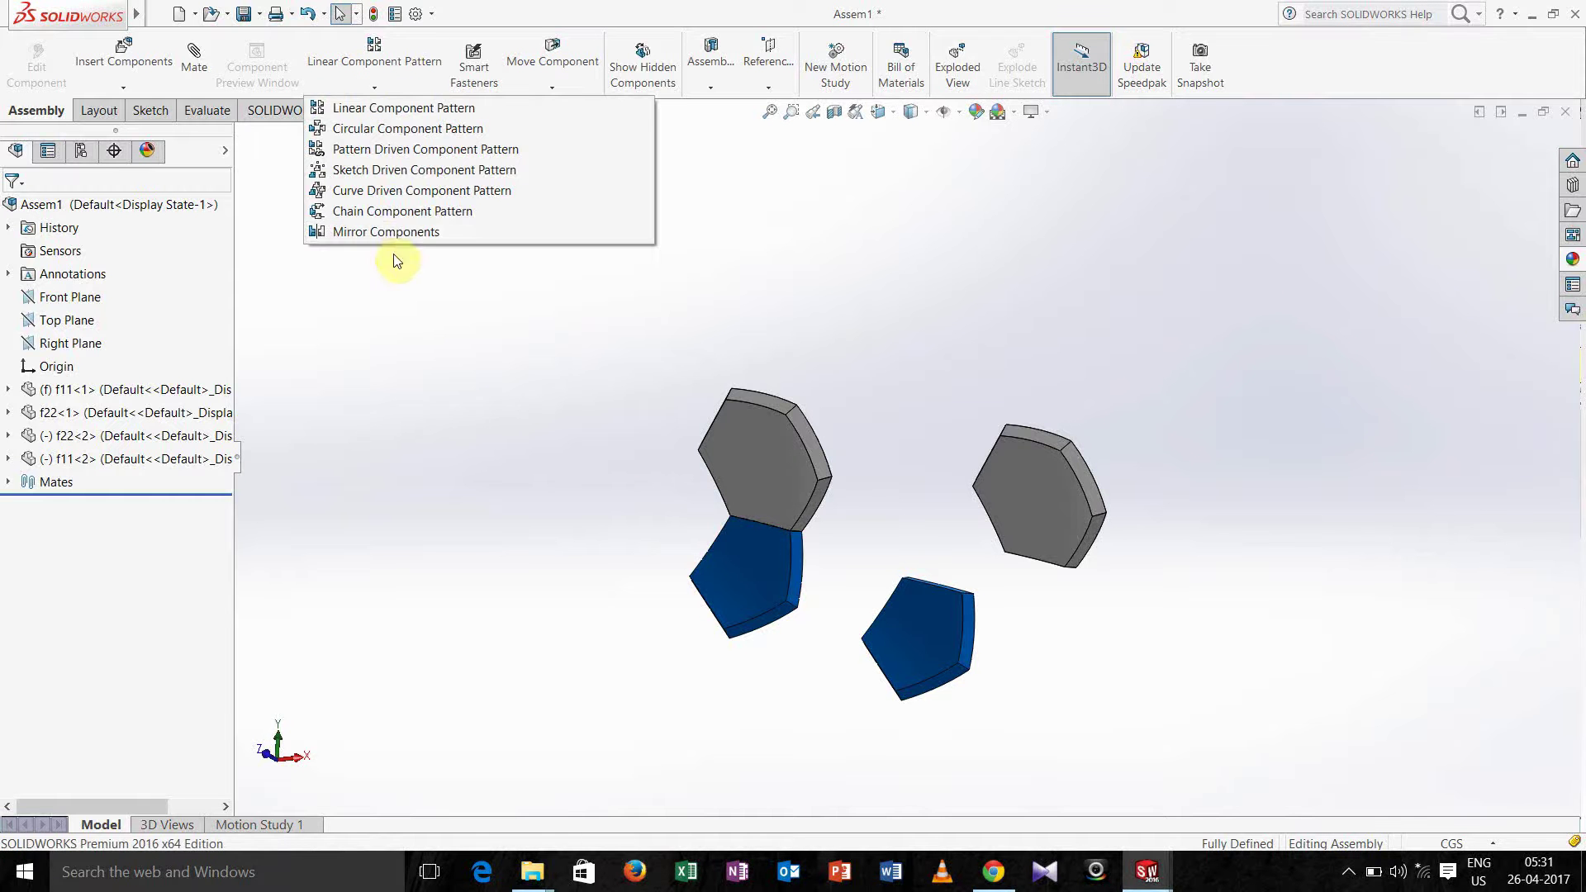
left_click(419, 334)
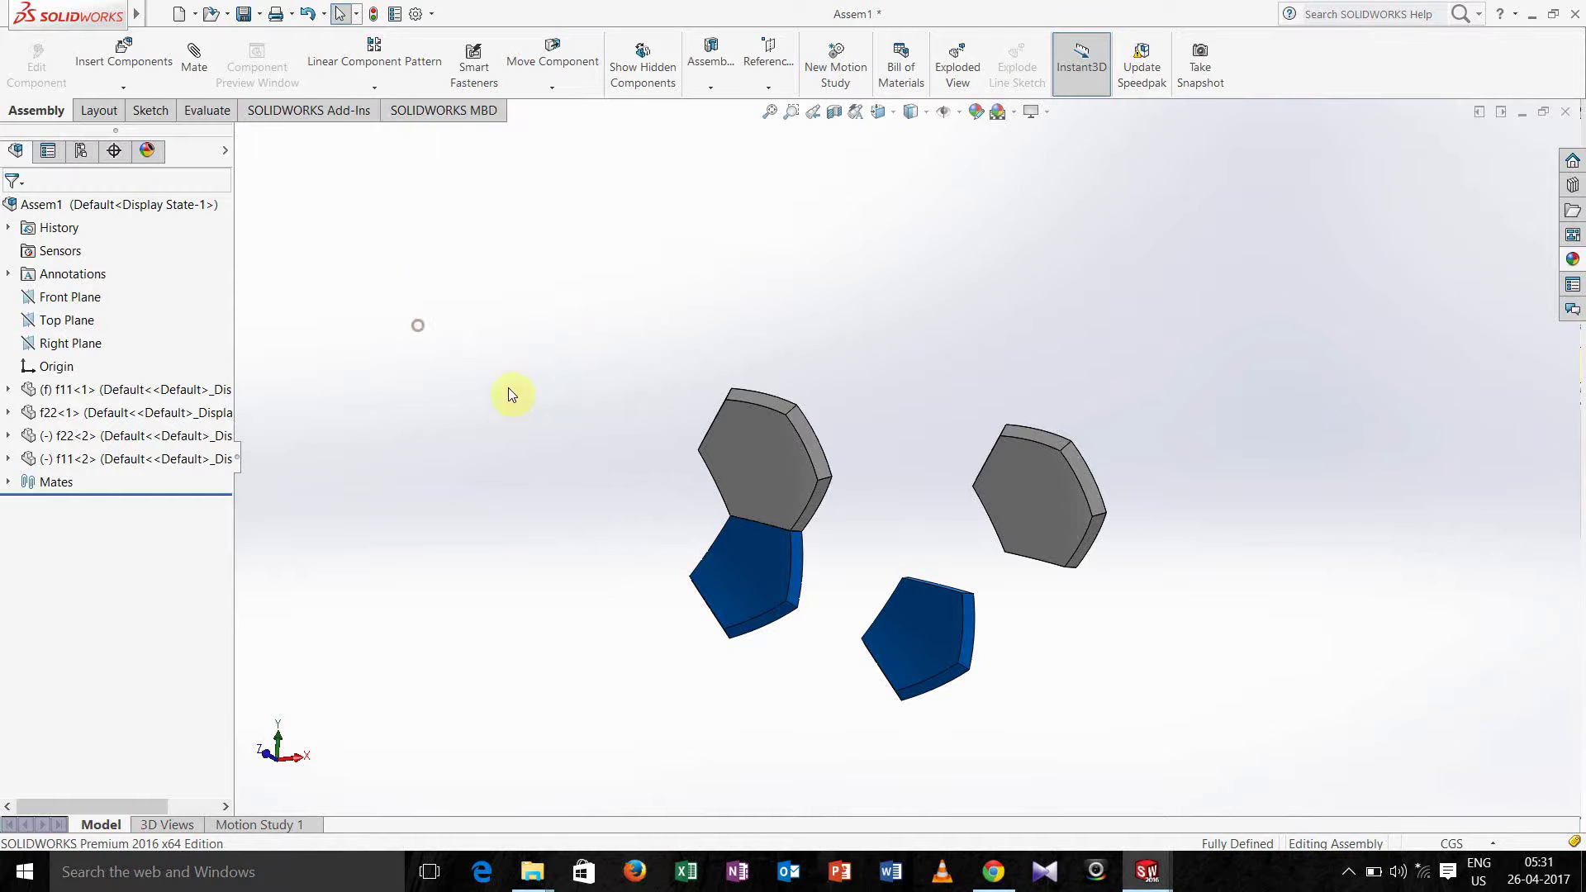
left_click(765, 452)
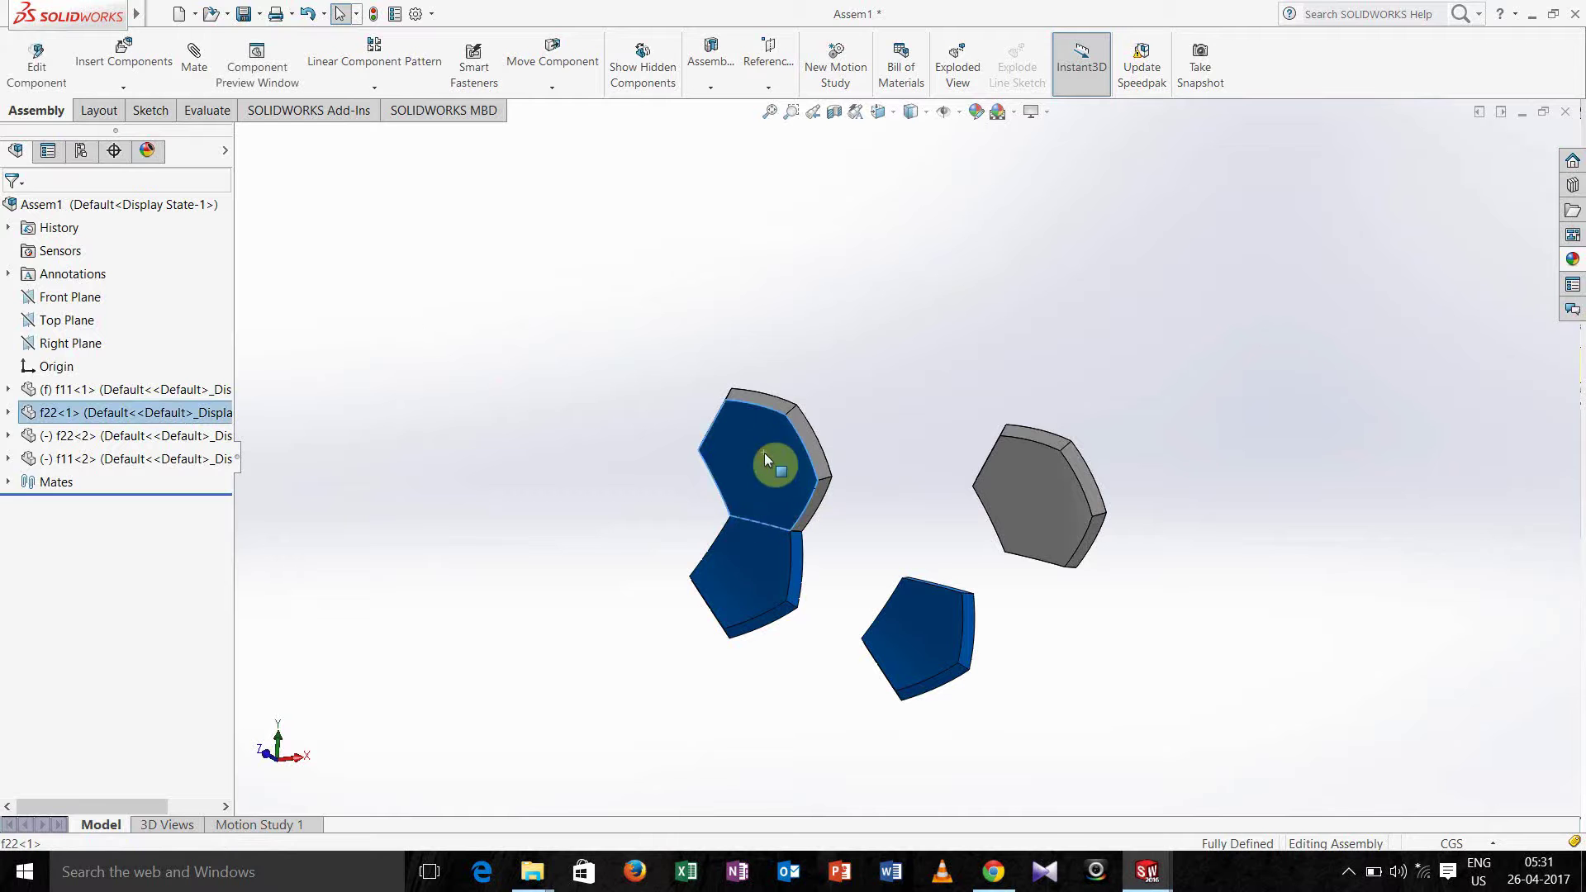
left_click(765, 583, "ctrl")
left_click(373, 91)
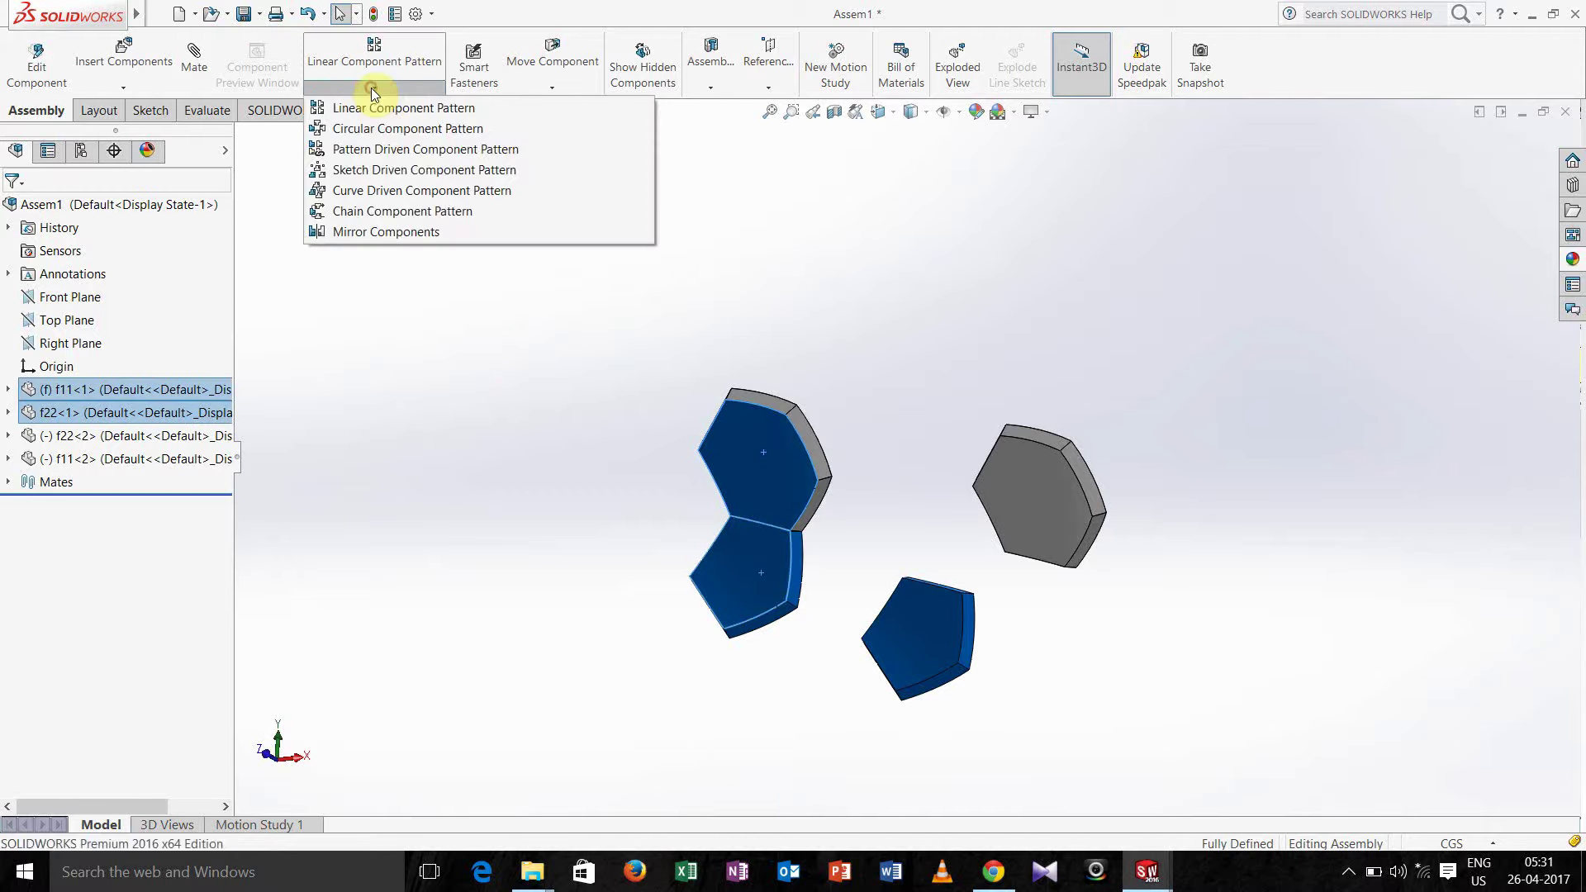
left_click(394, 232)
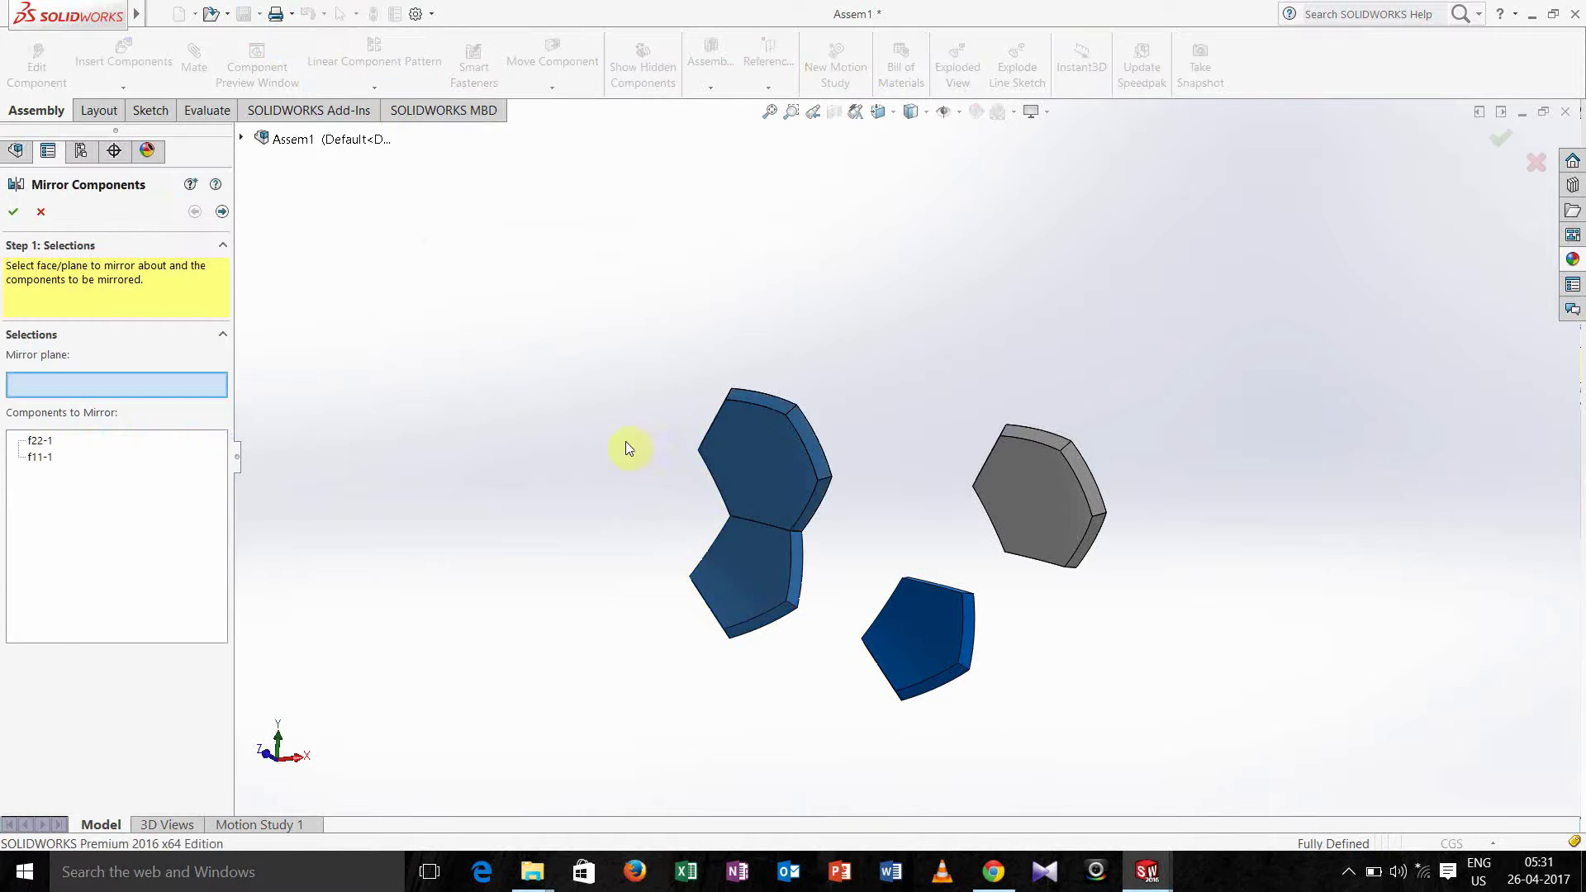
left_click(764, 405)
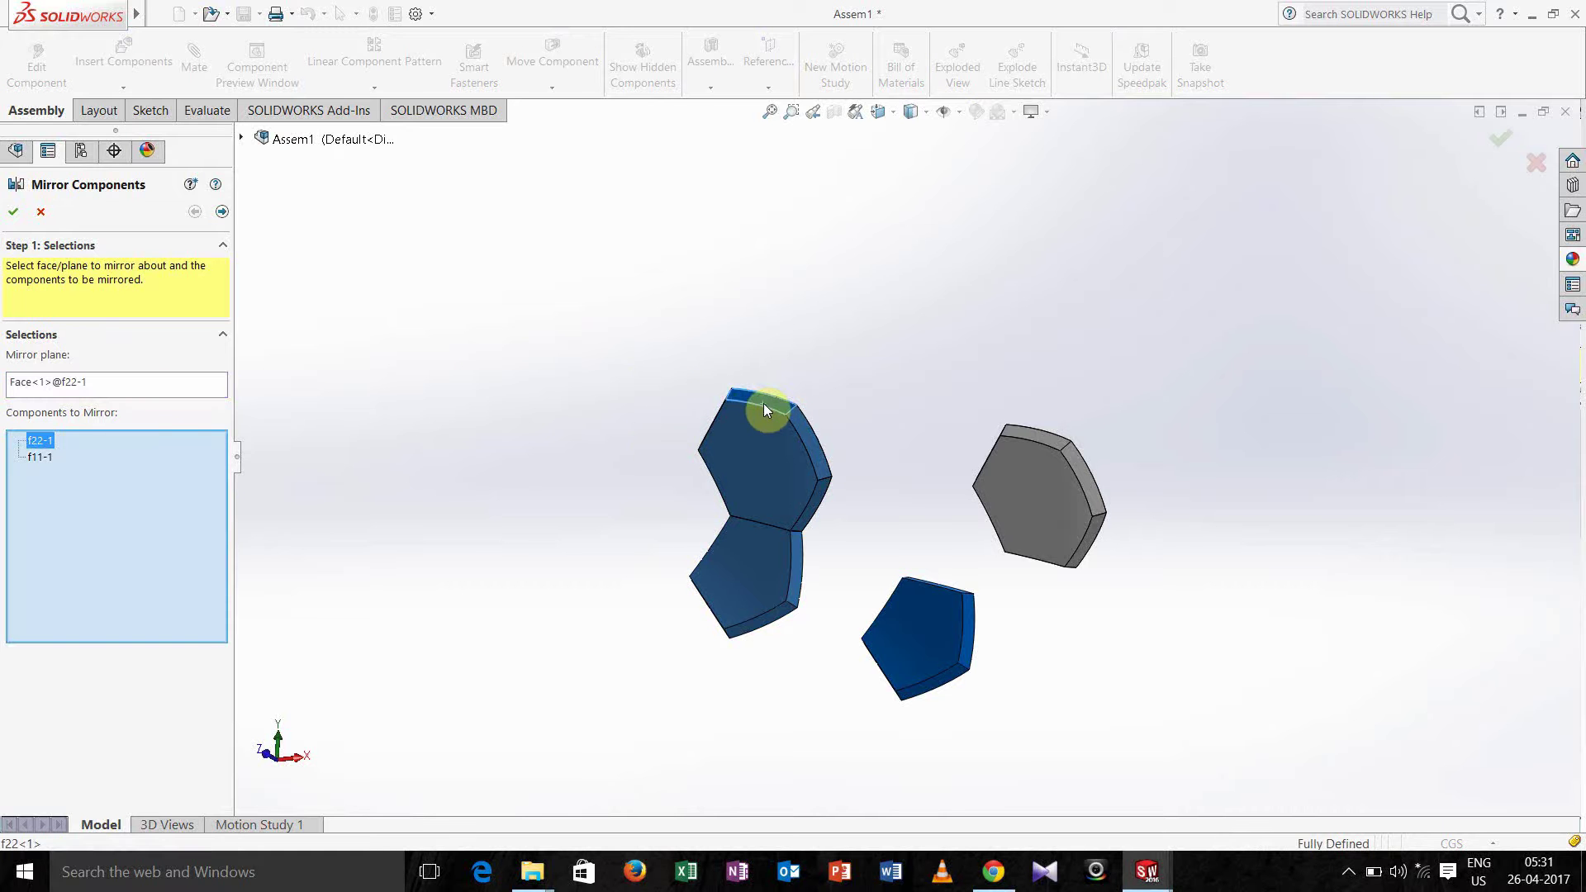
left_click(10, 207)
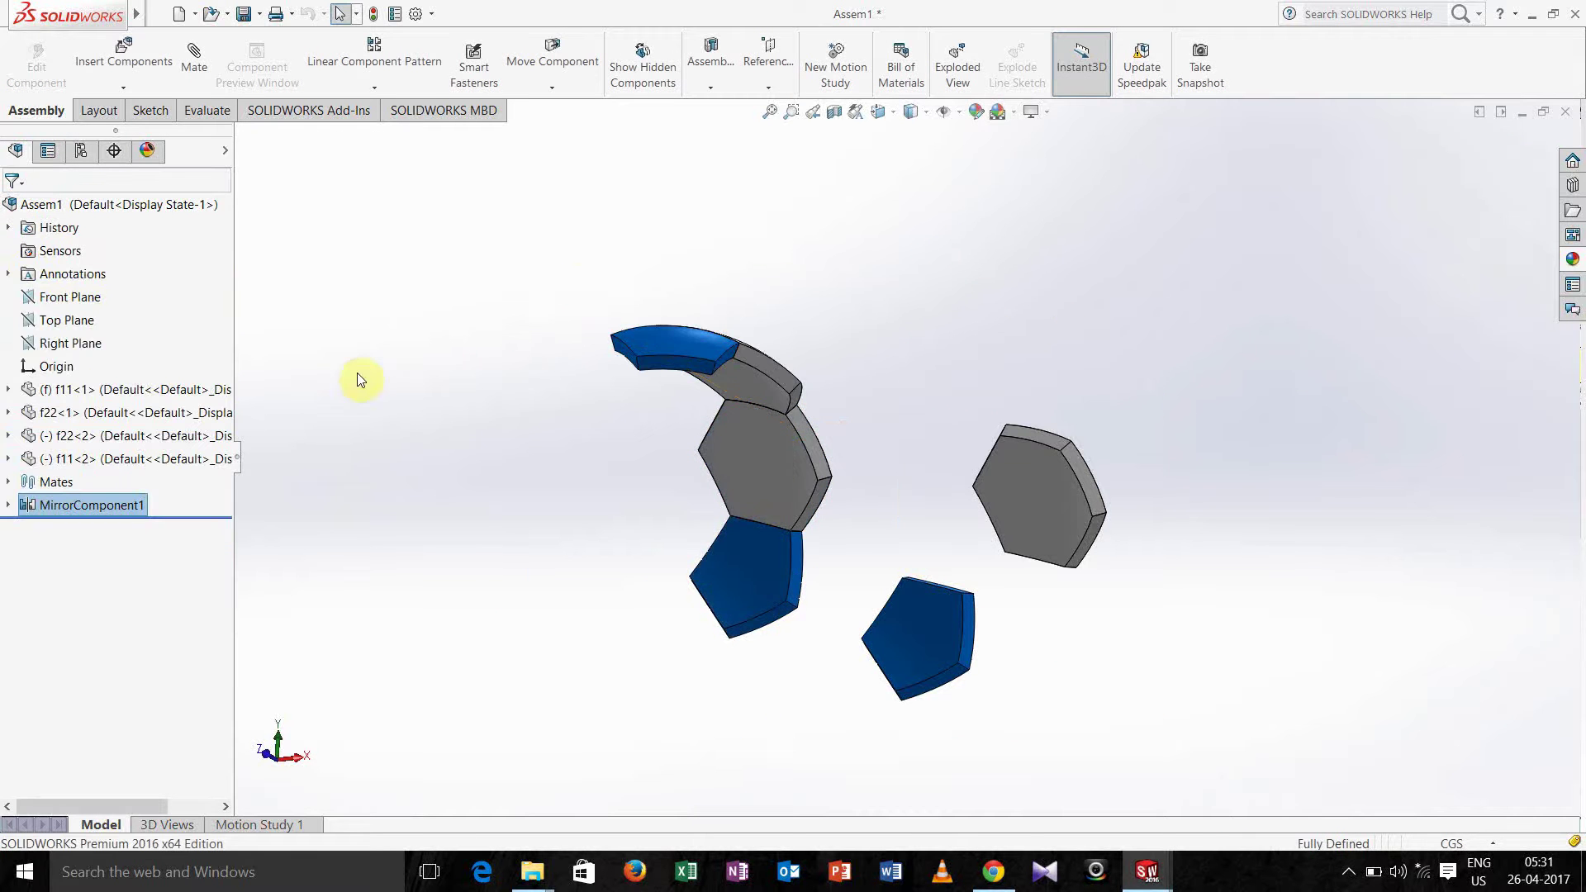
middle_click_drag(391, 388, 438, 283)
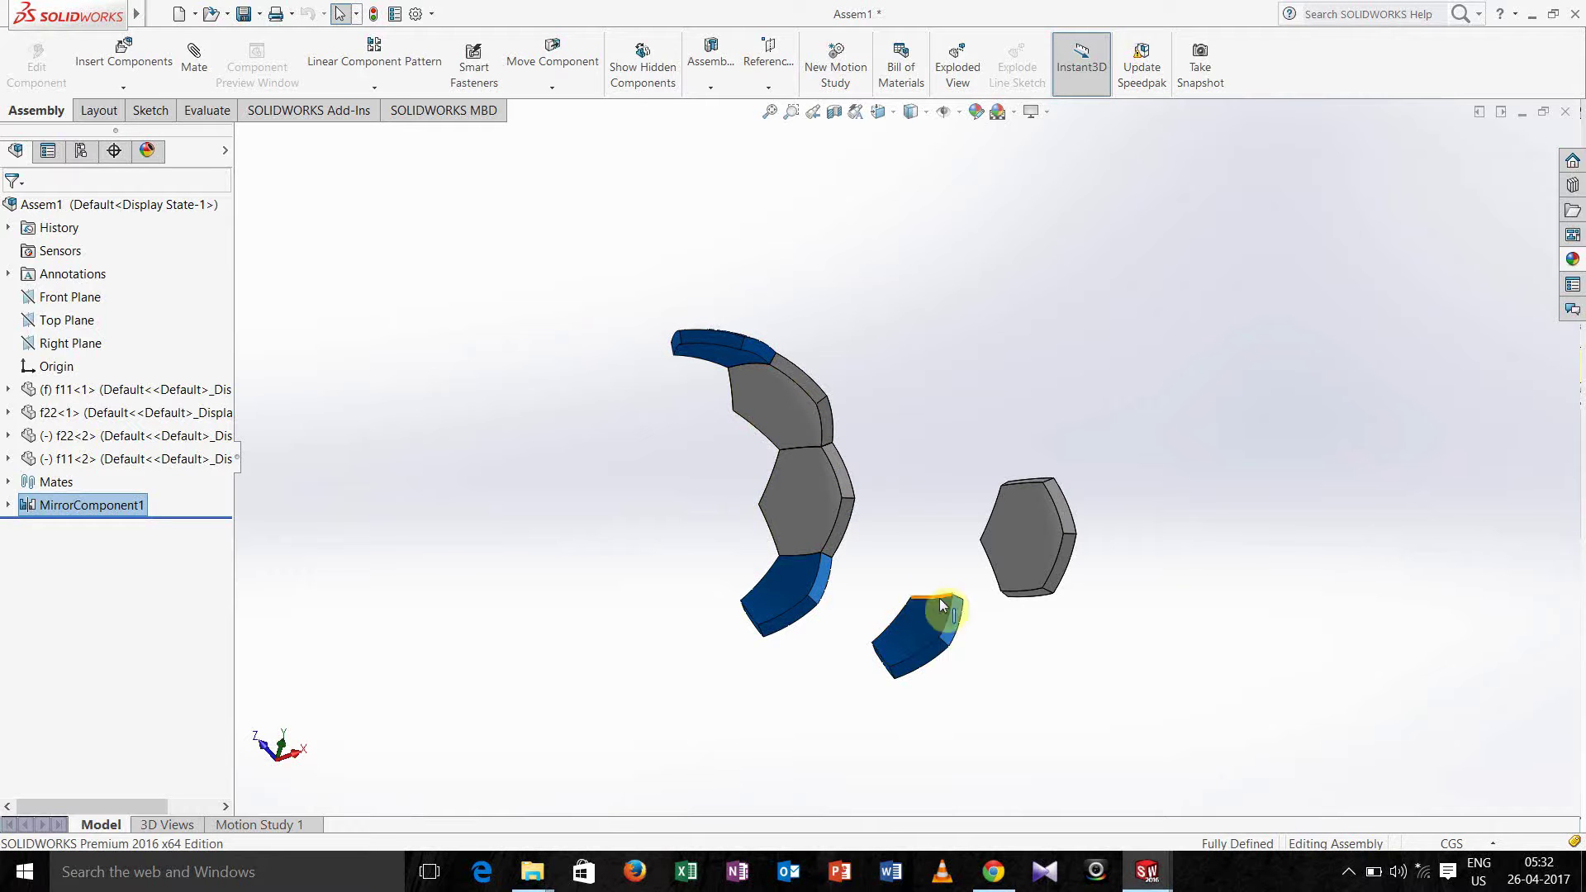
Move the spare pentagon f11<2> up beside the arc, rotate it, and nudge it left
left_click(550, 88)
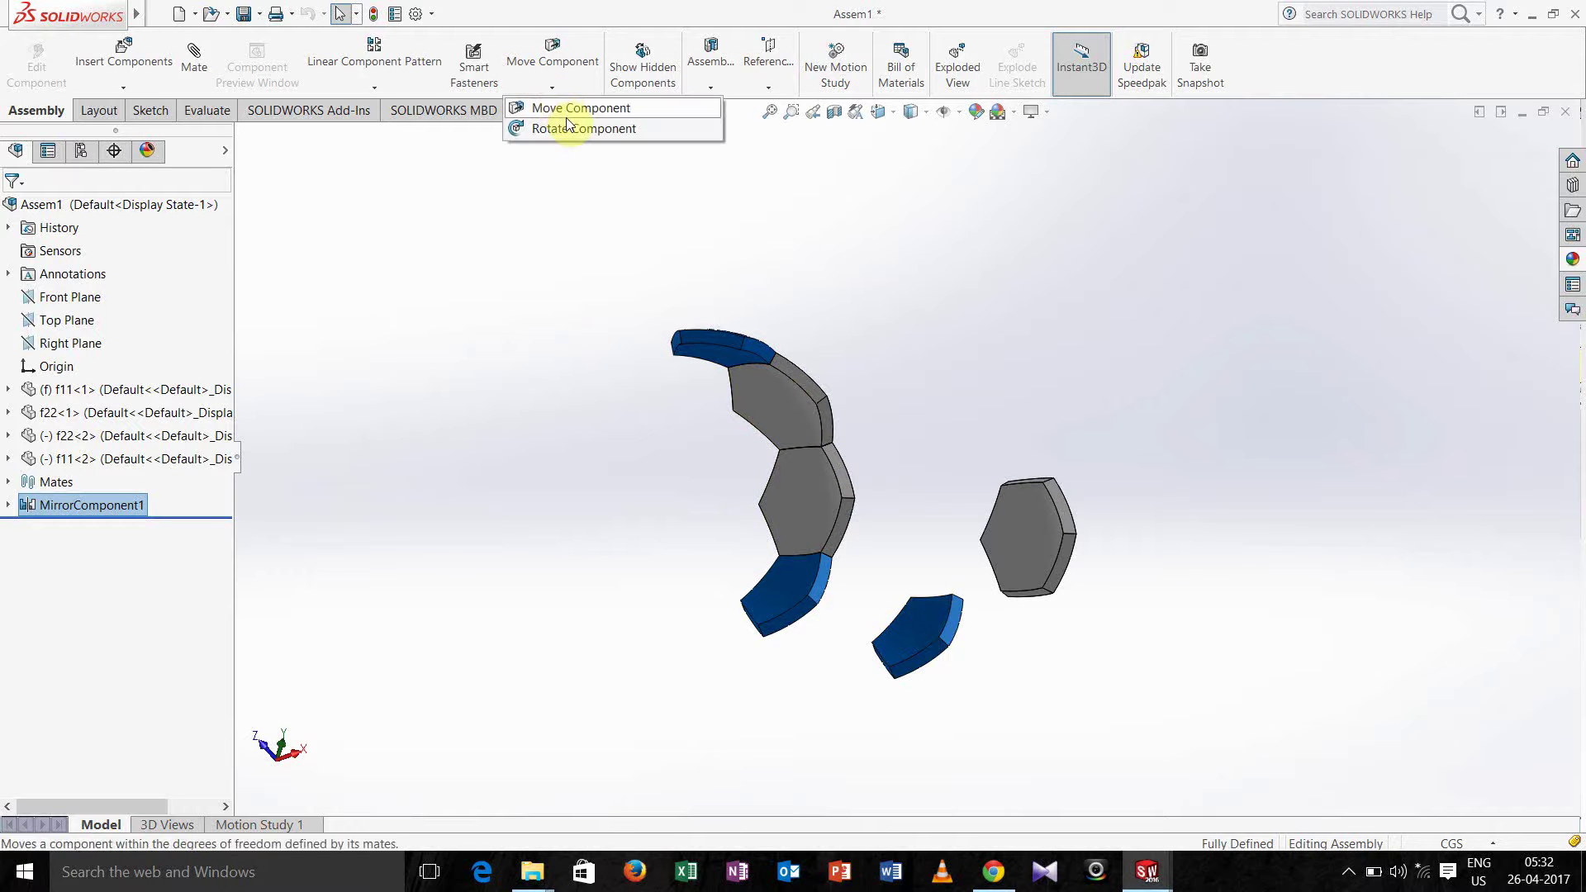
left_click(567, 113)
left_click_drag(923, 634, 924, 446)
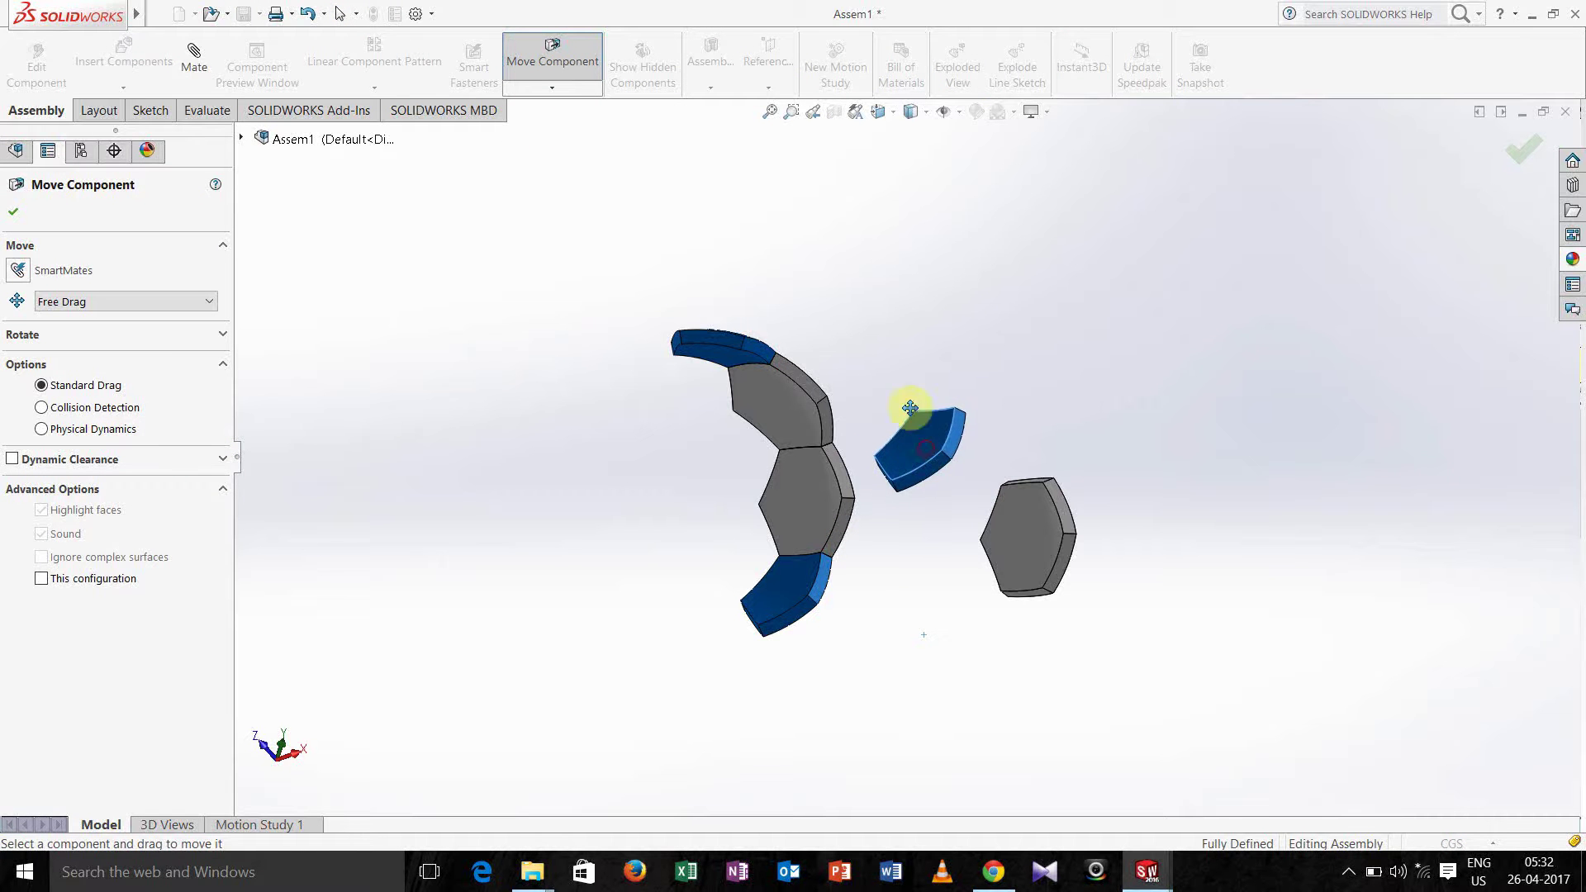
left_click(552, 88)
left_click(561, 129)
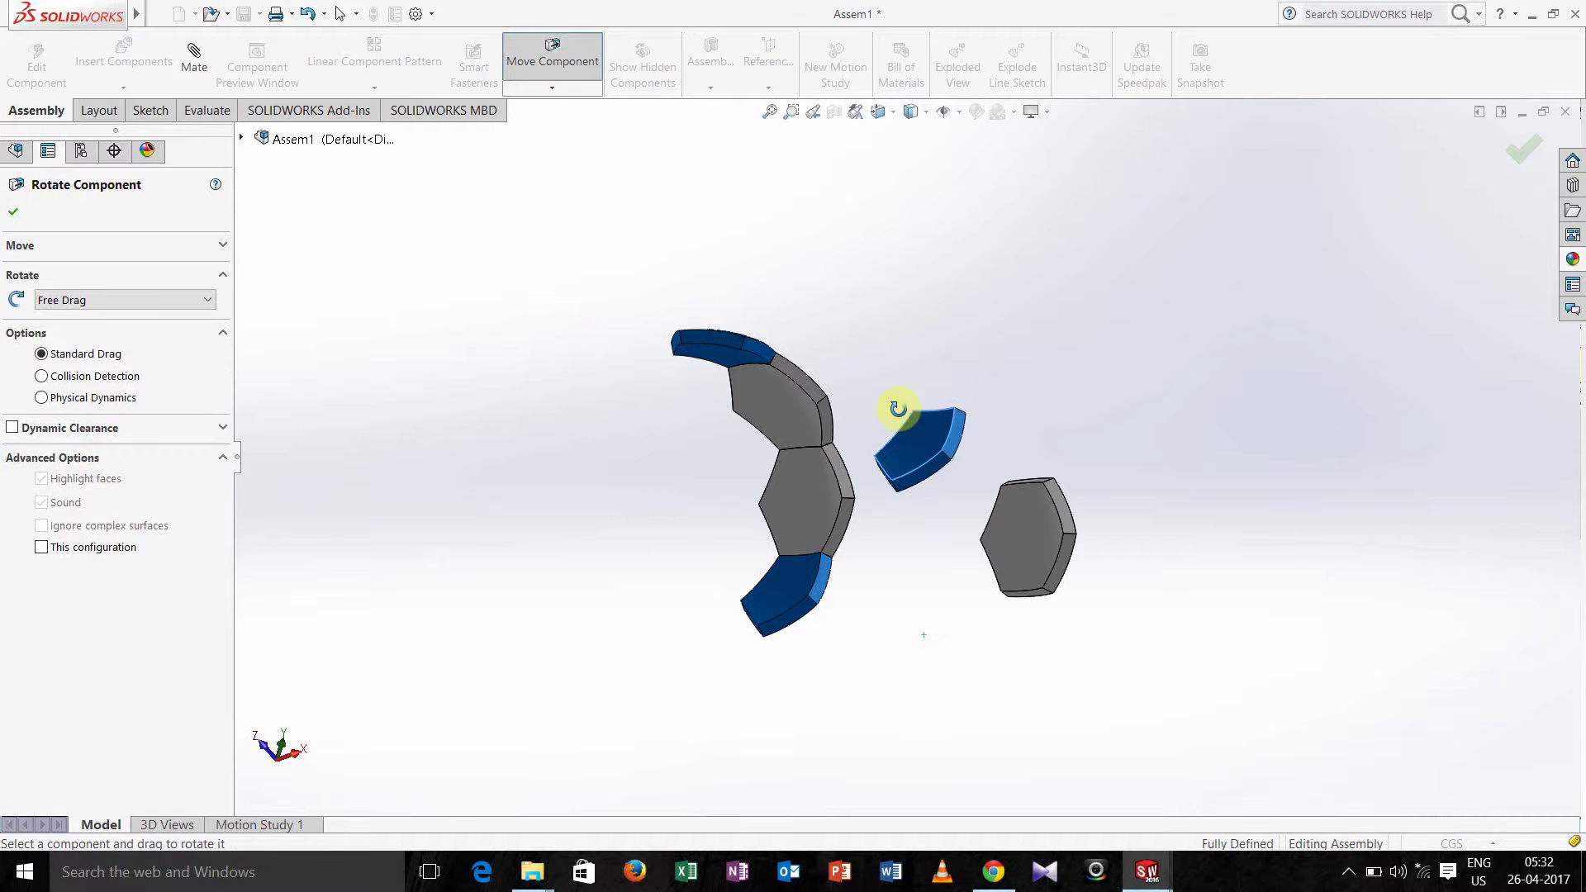
left_click_drag(885, 397, 879, 479)
left_click(552, 88)
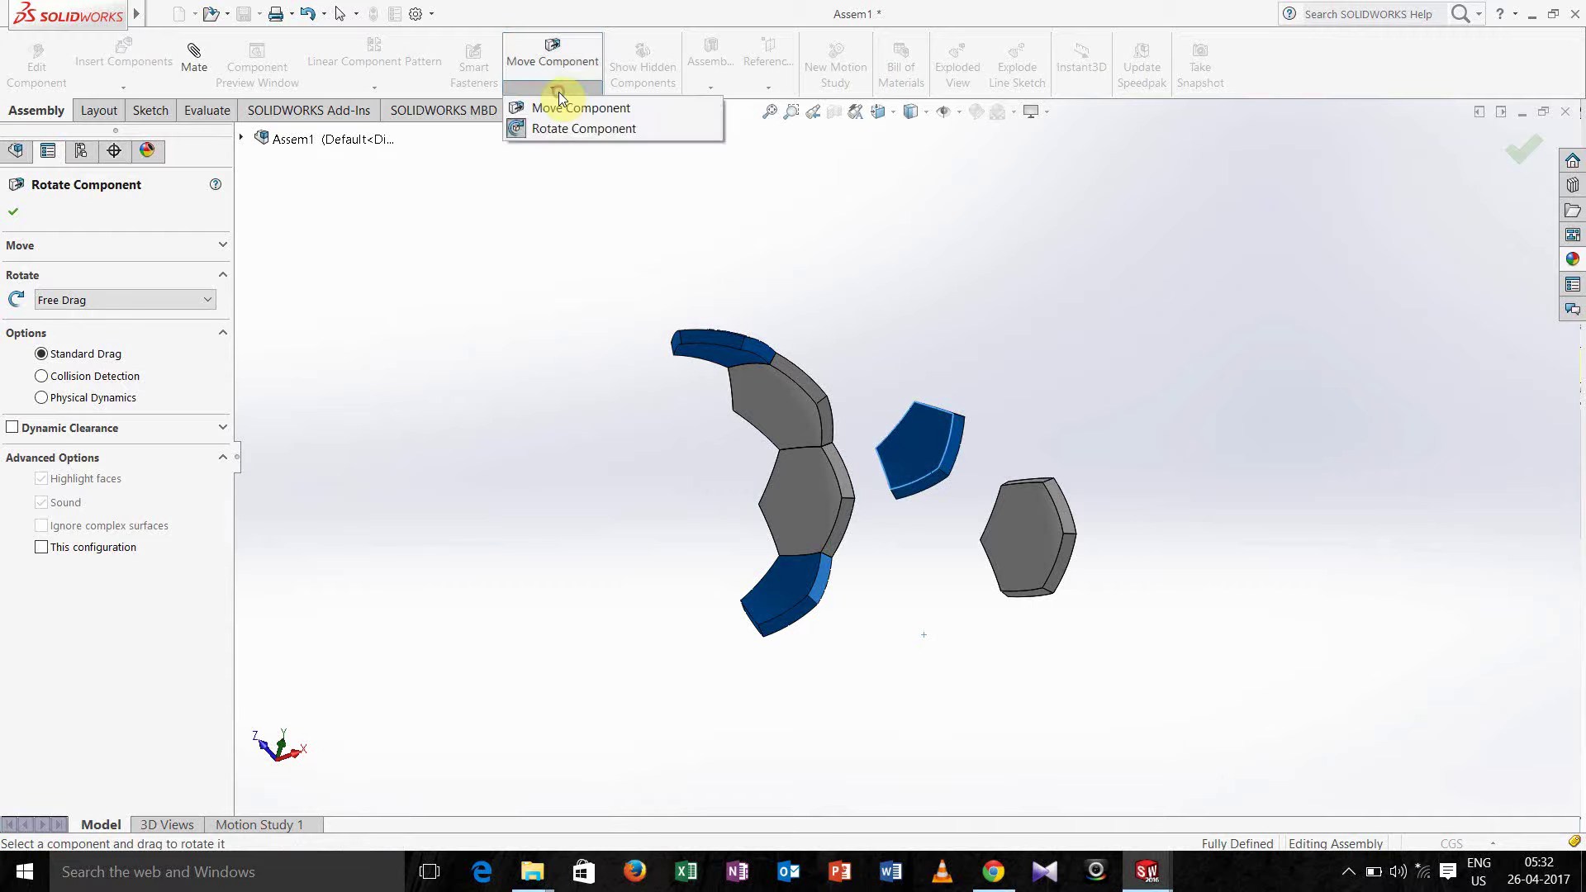
left_click(561, 108)
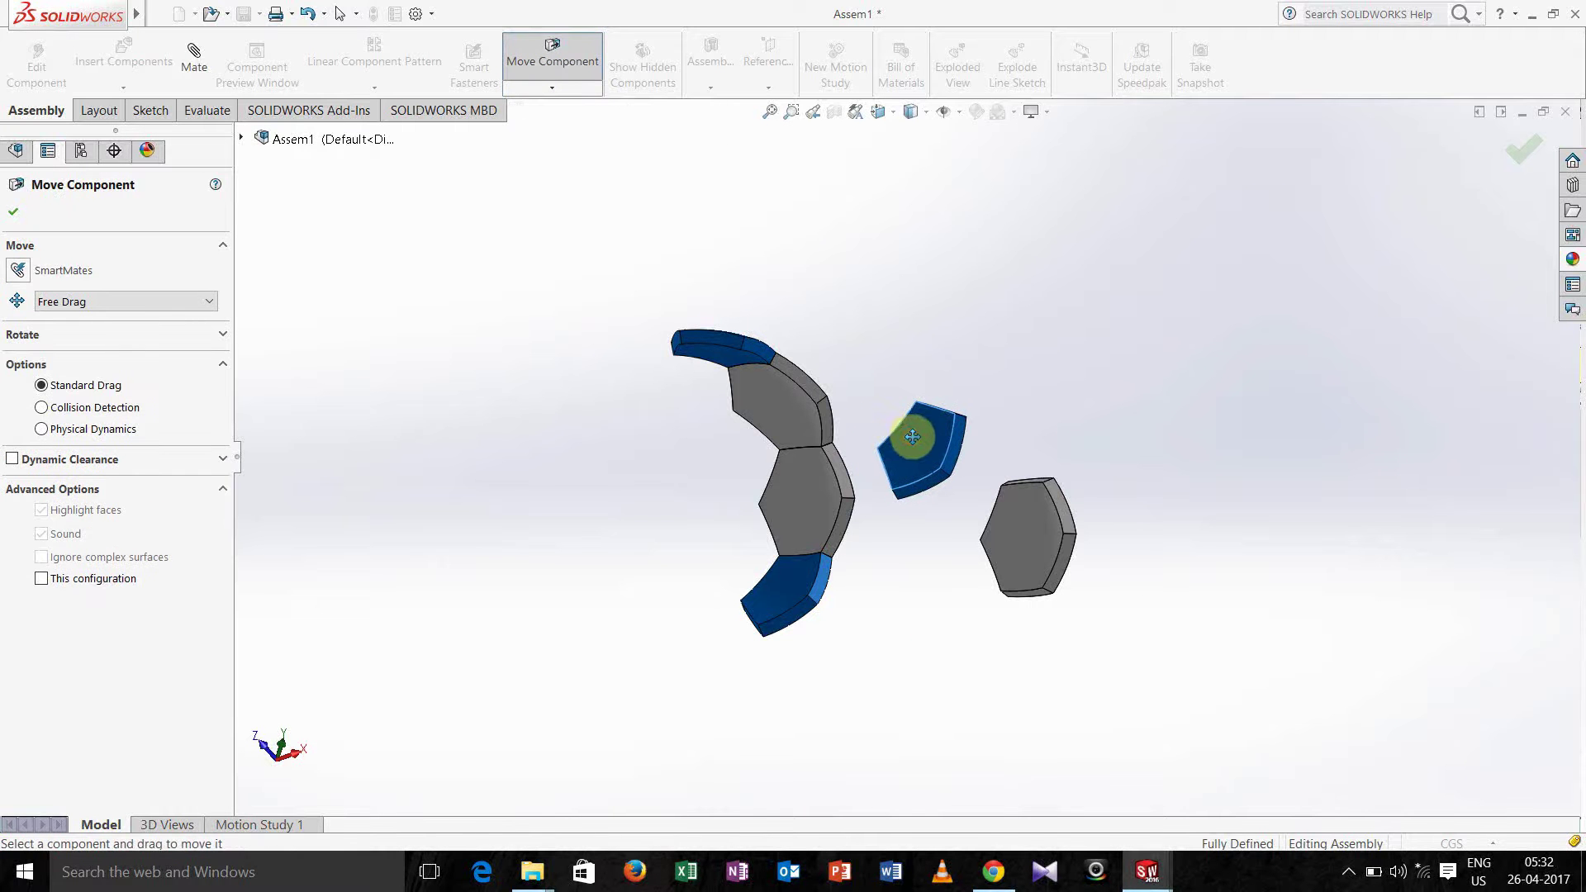
left_click_drag(914, 447, 883, 438)
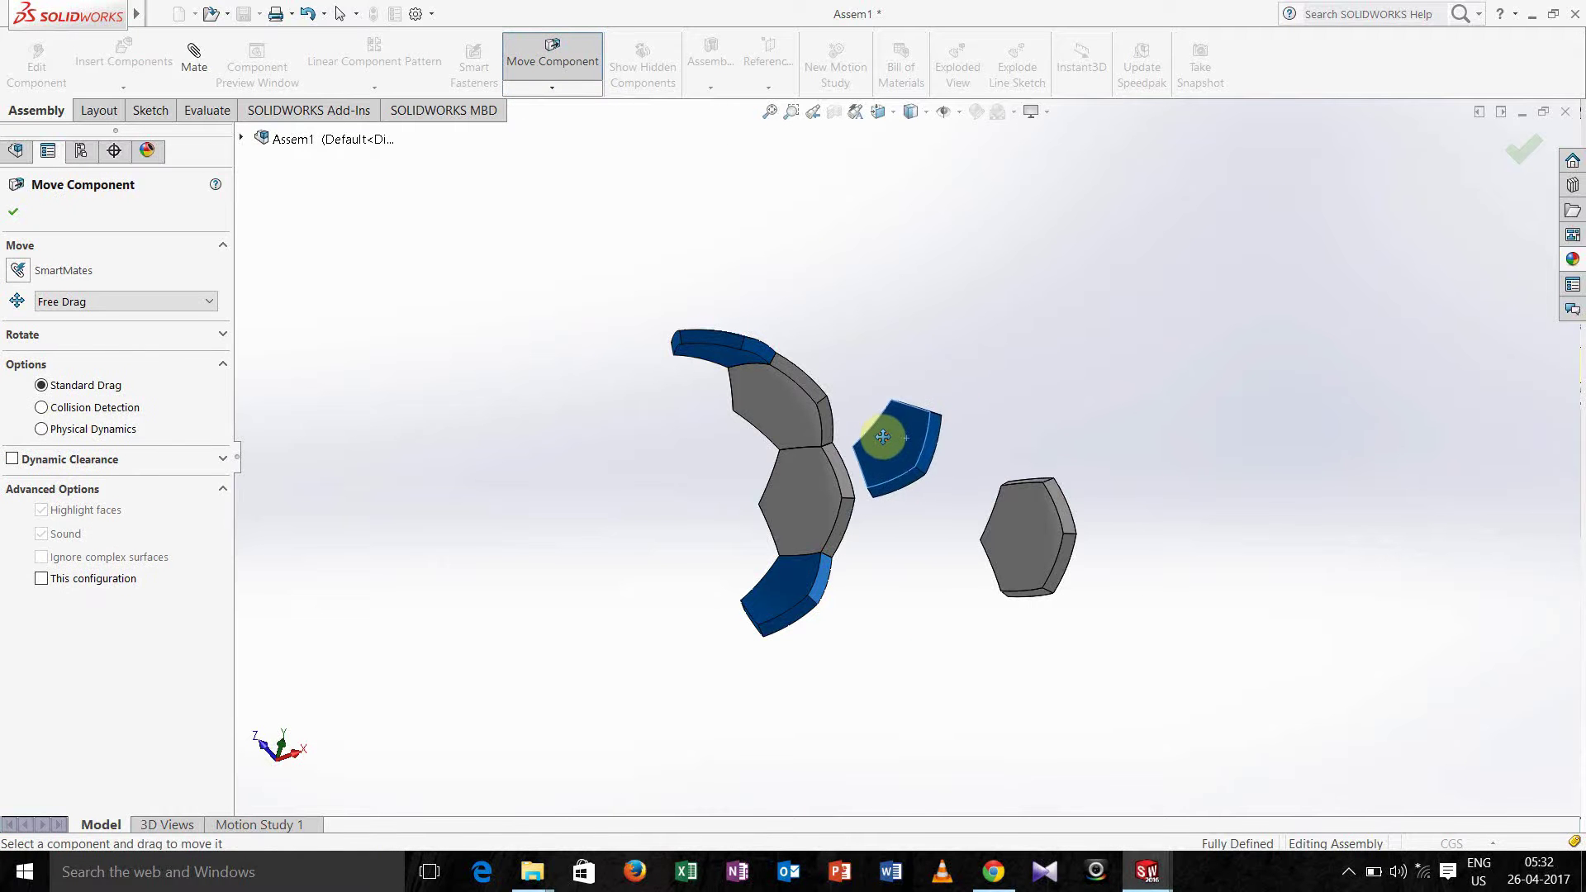
left_click(16, 215)
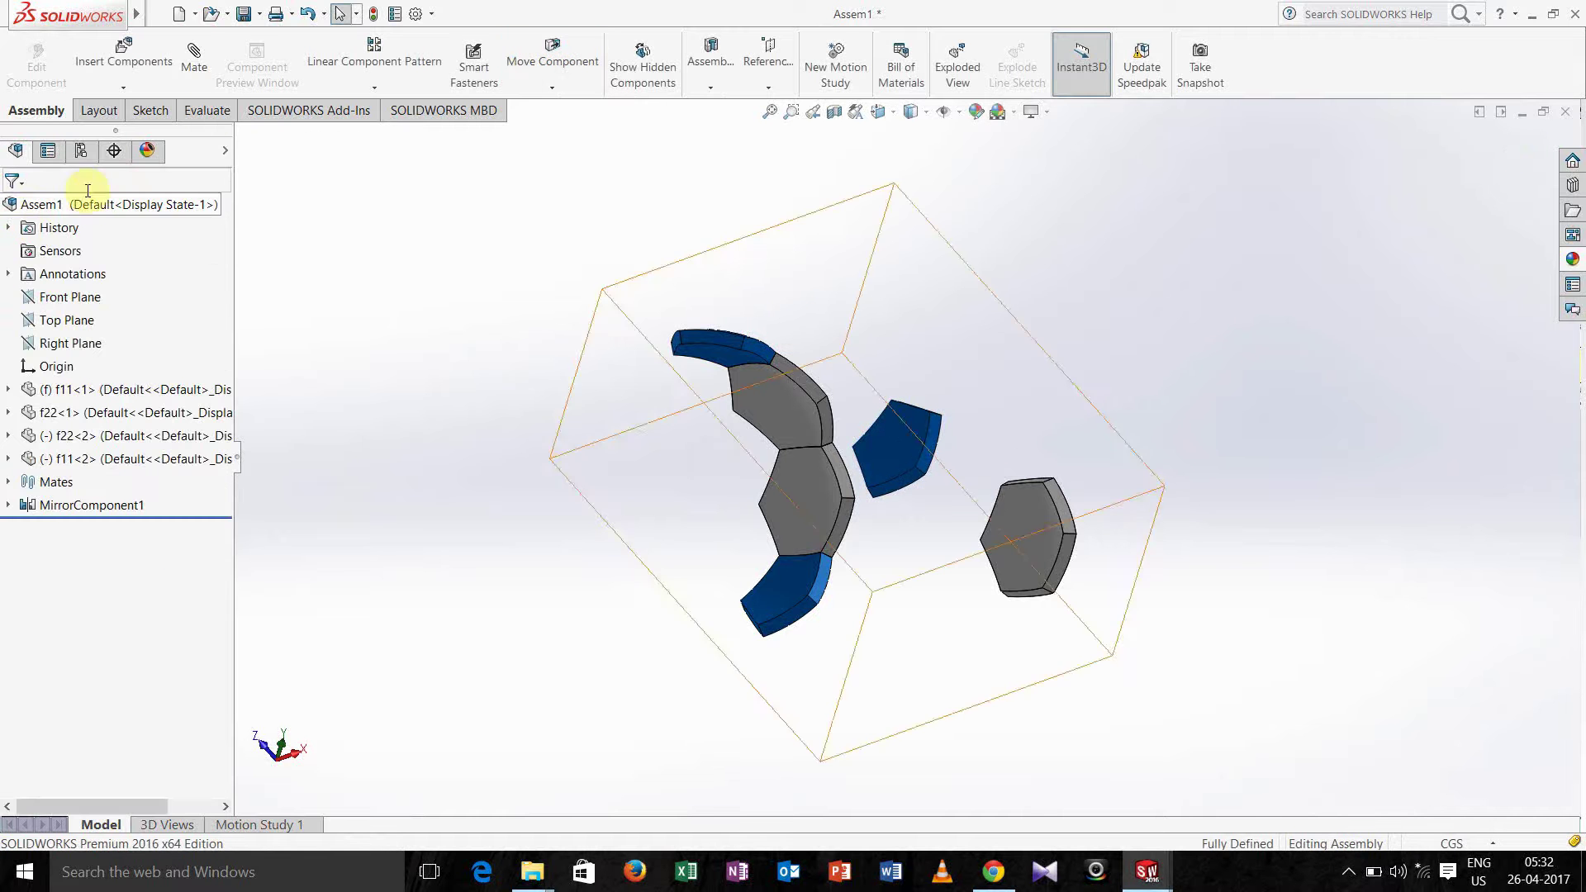
Mate an edge of pentagon f11<2> coincident with a grey hexagon edge
left_click(194, 66)
scroll(860, 517, "down", 5)
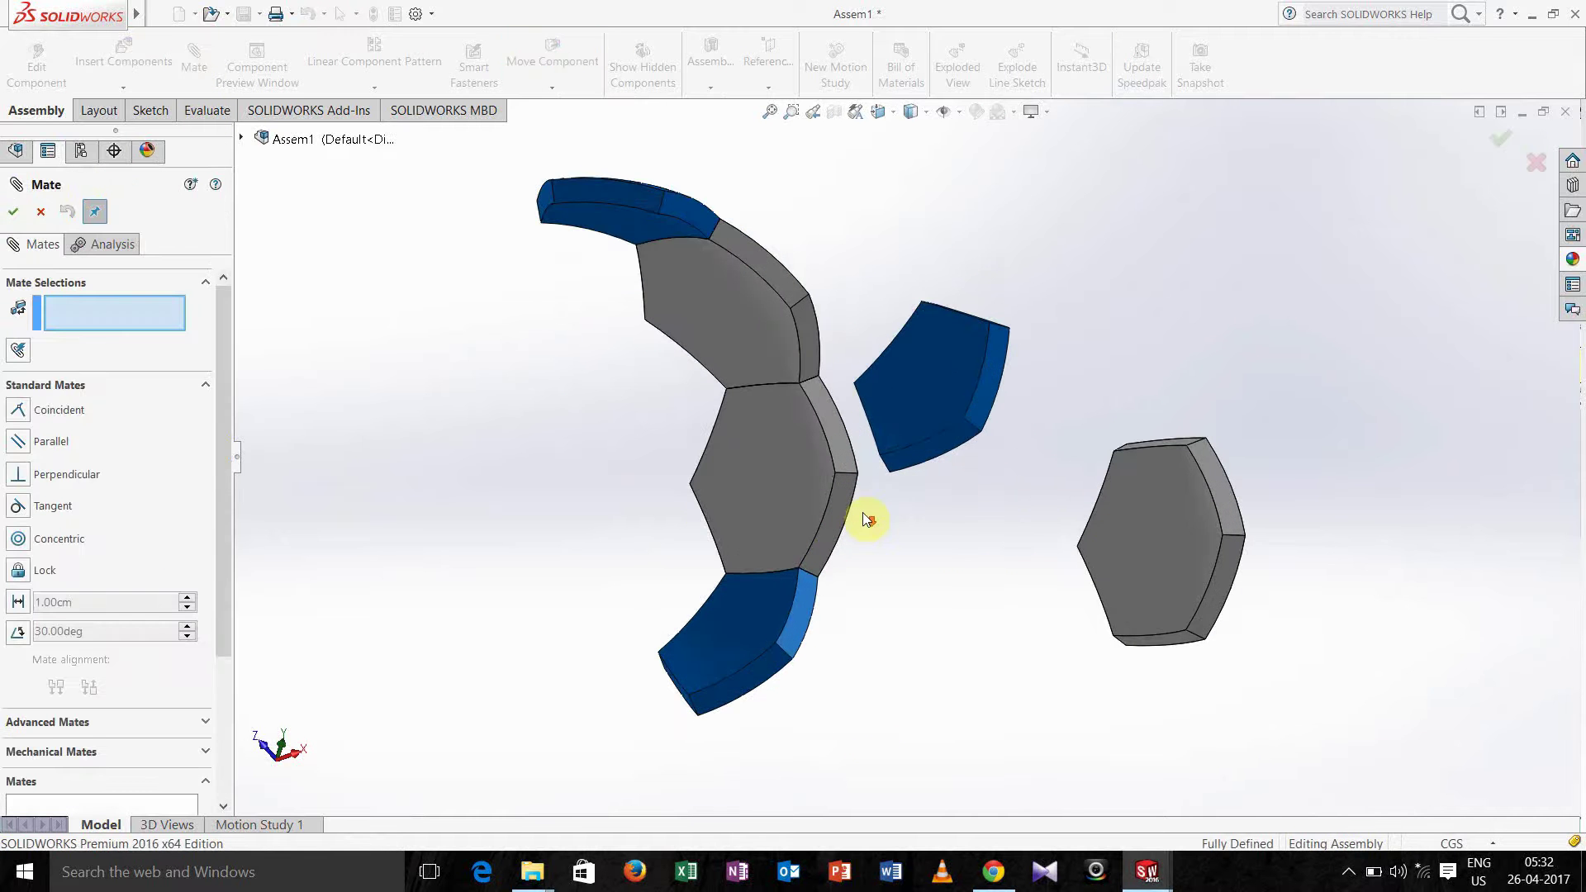
left_click(869, 395)
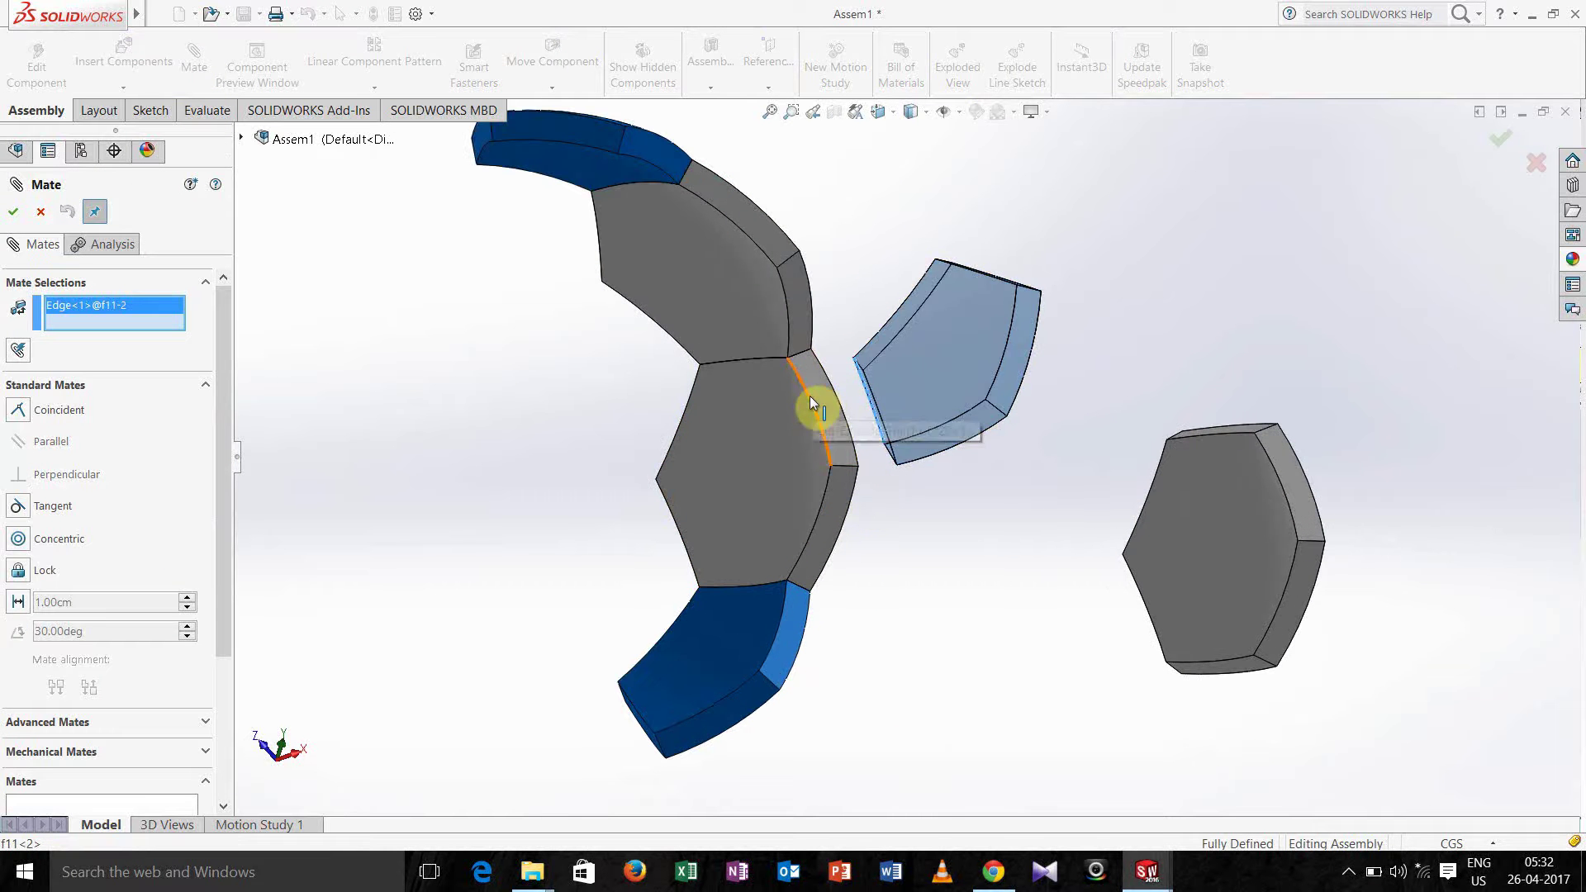
left_click(811, 400)
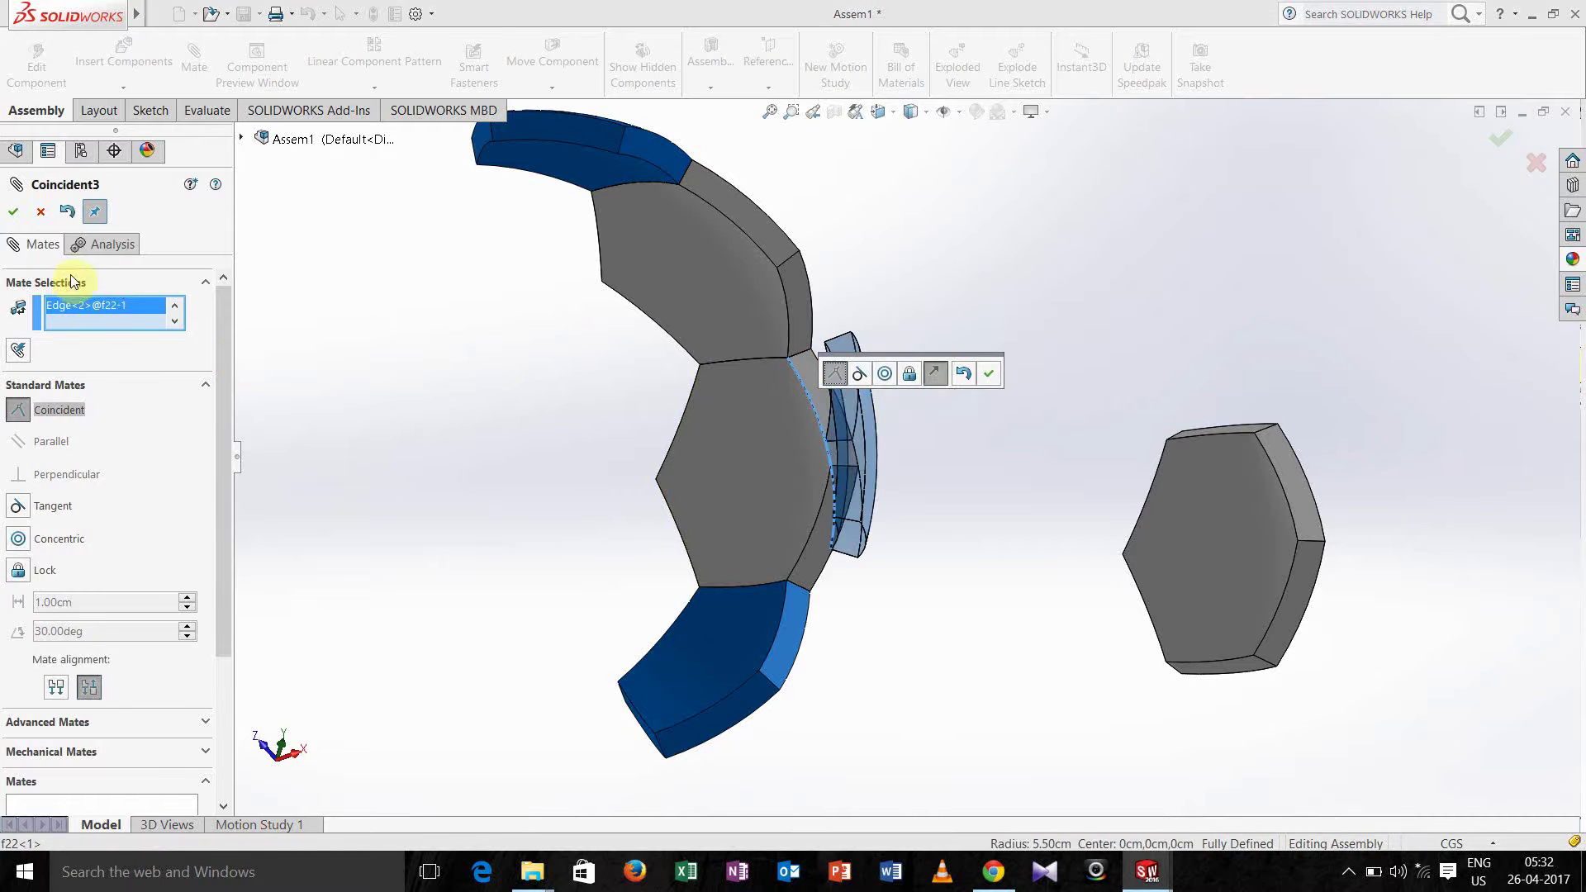
left_click(990, 375)
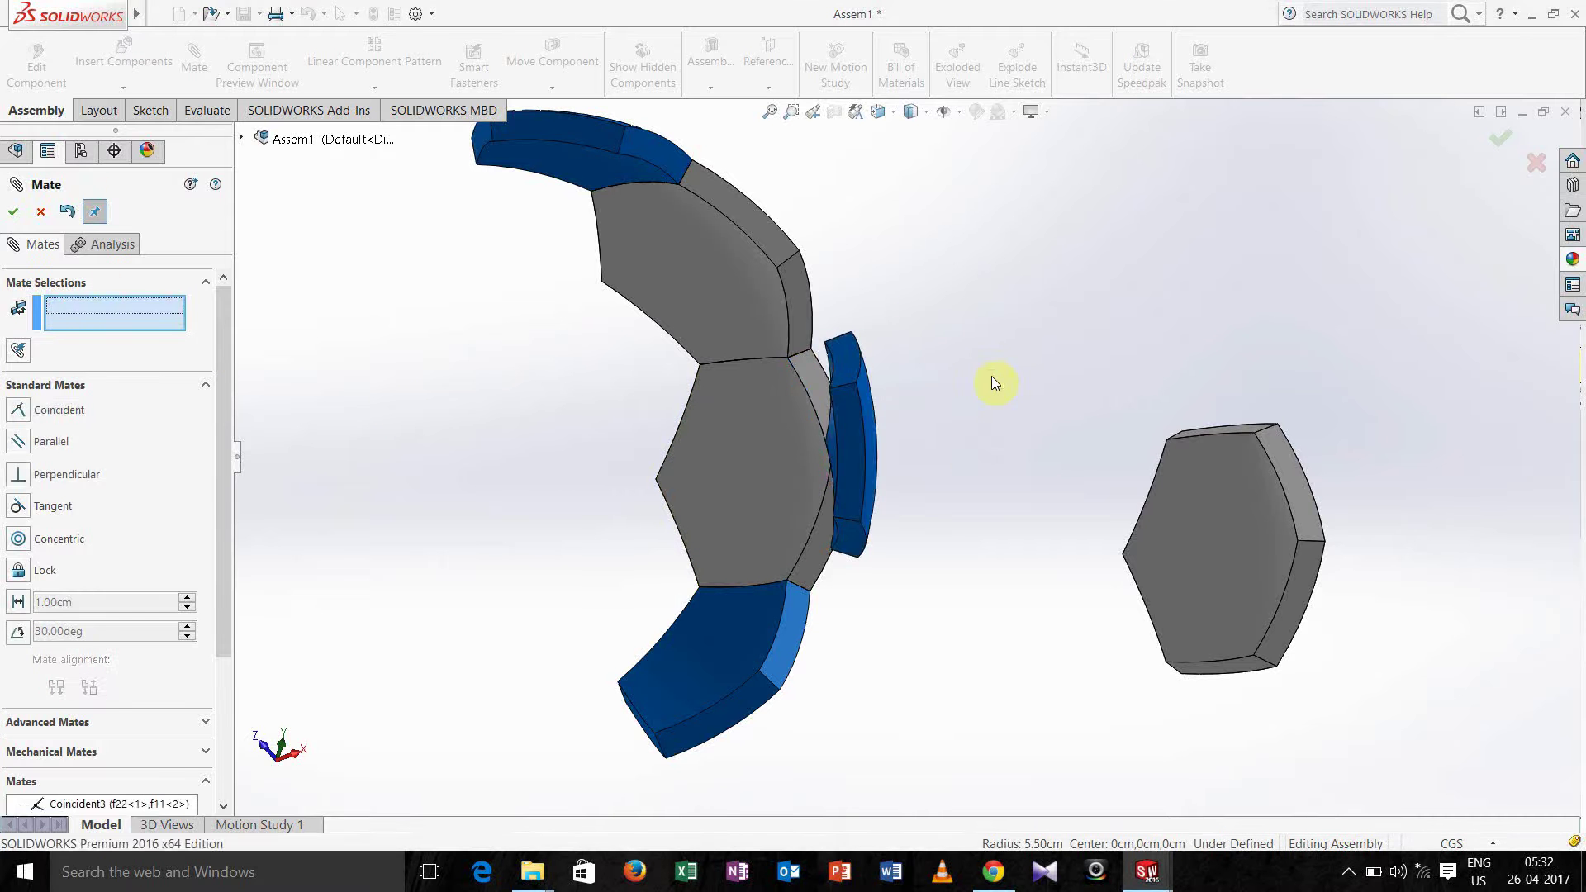
middle_click_drag(940, 386, 969, 473)
scroll(950, 455, "down", 3)
middle_click_drag(913, 429, 977, 445)
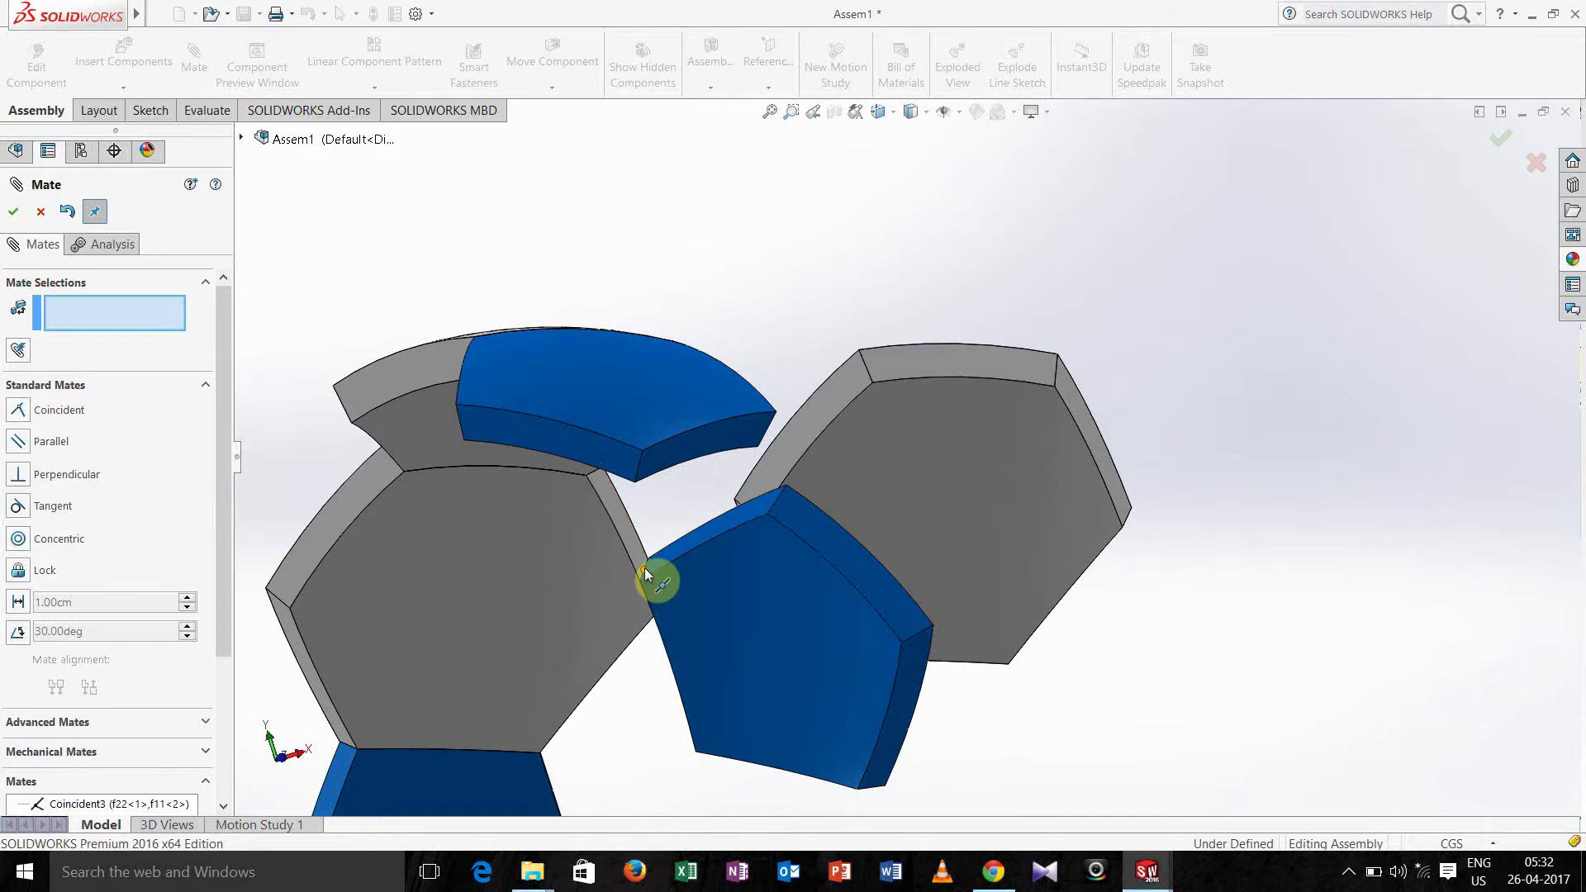
Add a second coincident edge mate for f11<2>, leaving the assembly fully defined
scroll(652, 567, "down", 5)
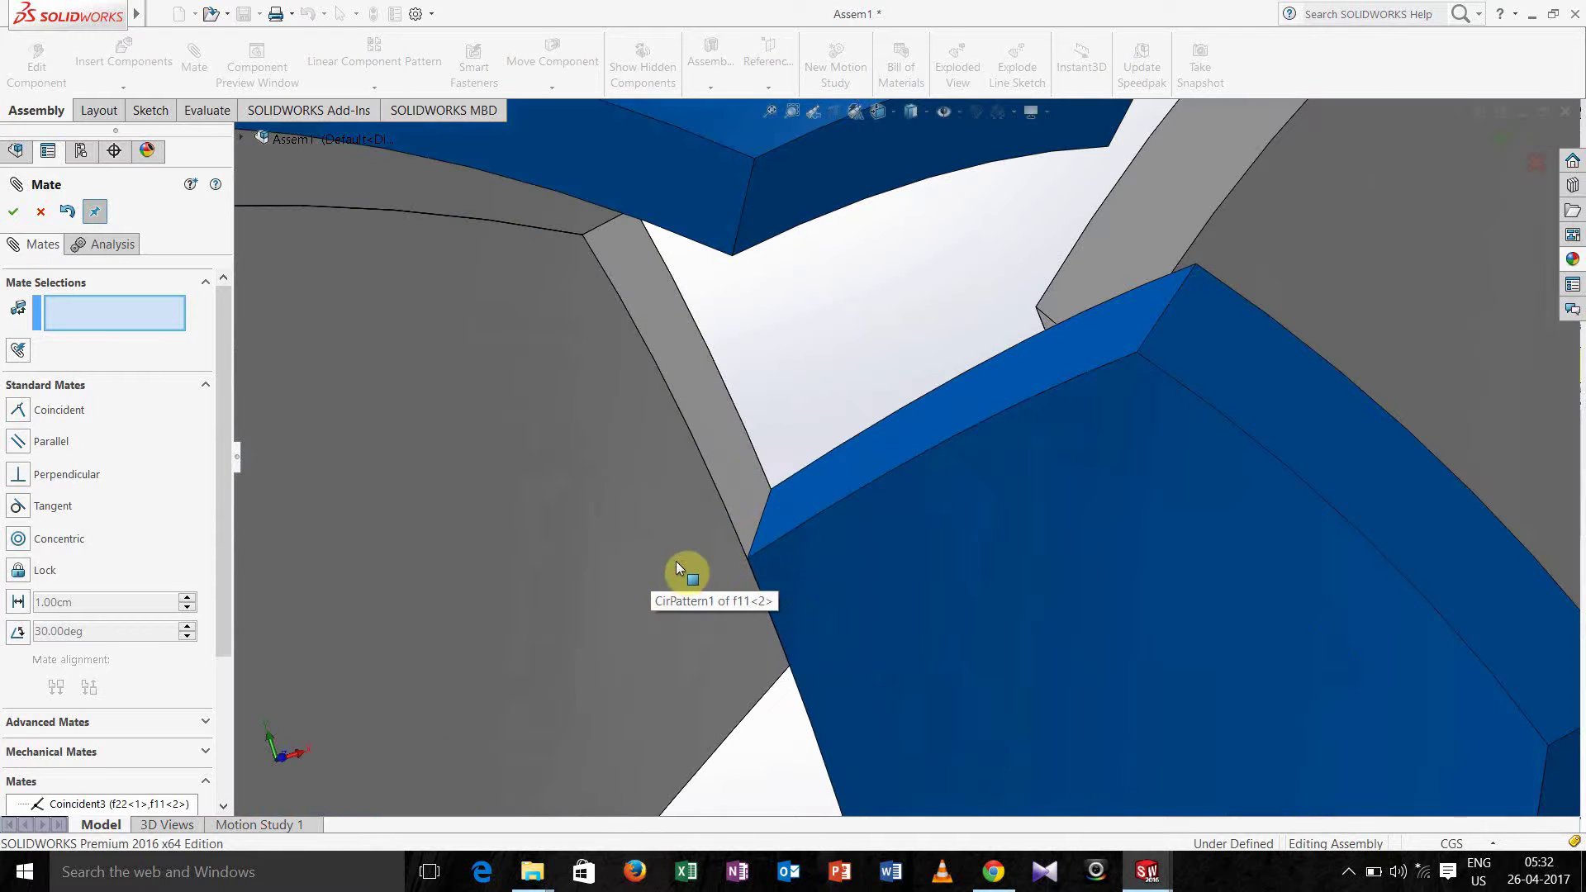
left_click(768, 516)
middle_click_drag(776, 443, 646, 275)
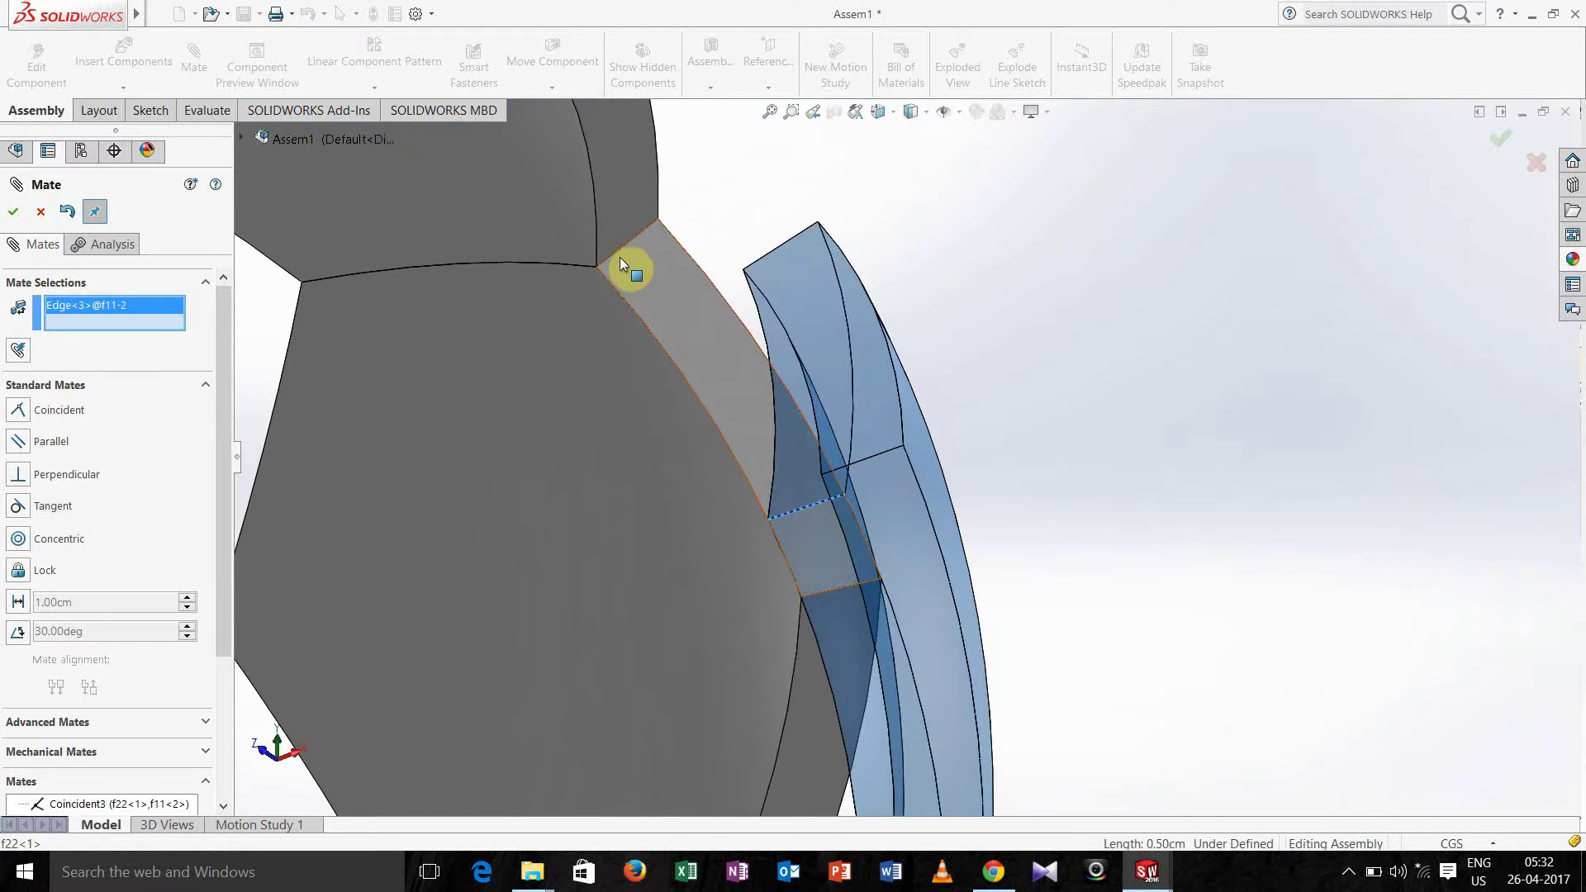
left_click(619, 259)
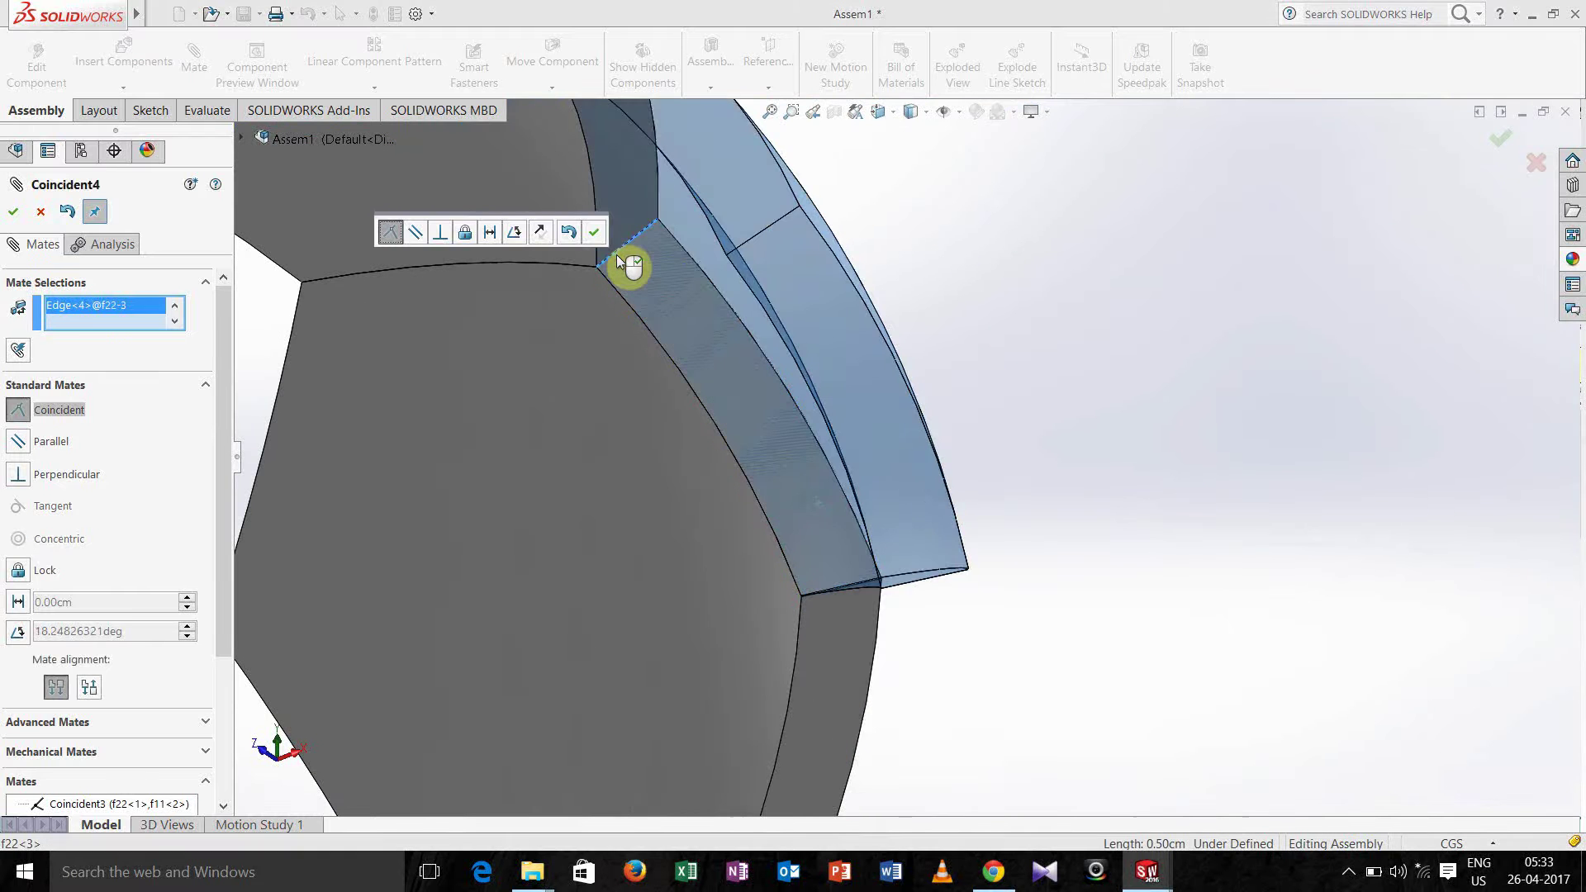
scroll(616, 255, "up", 5)
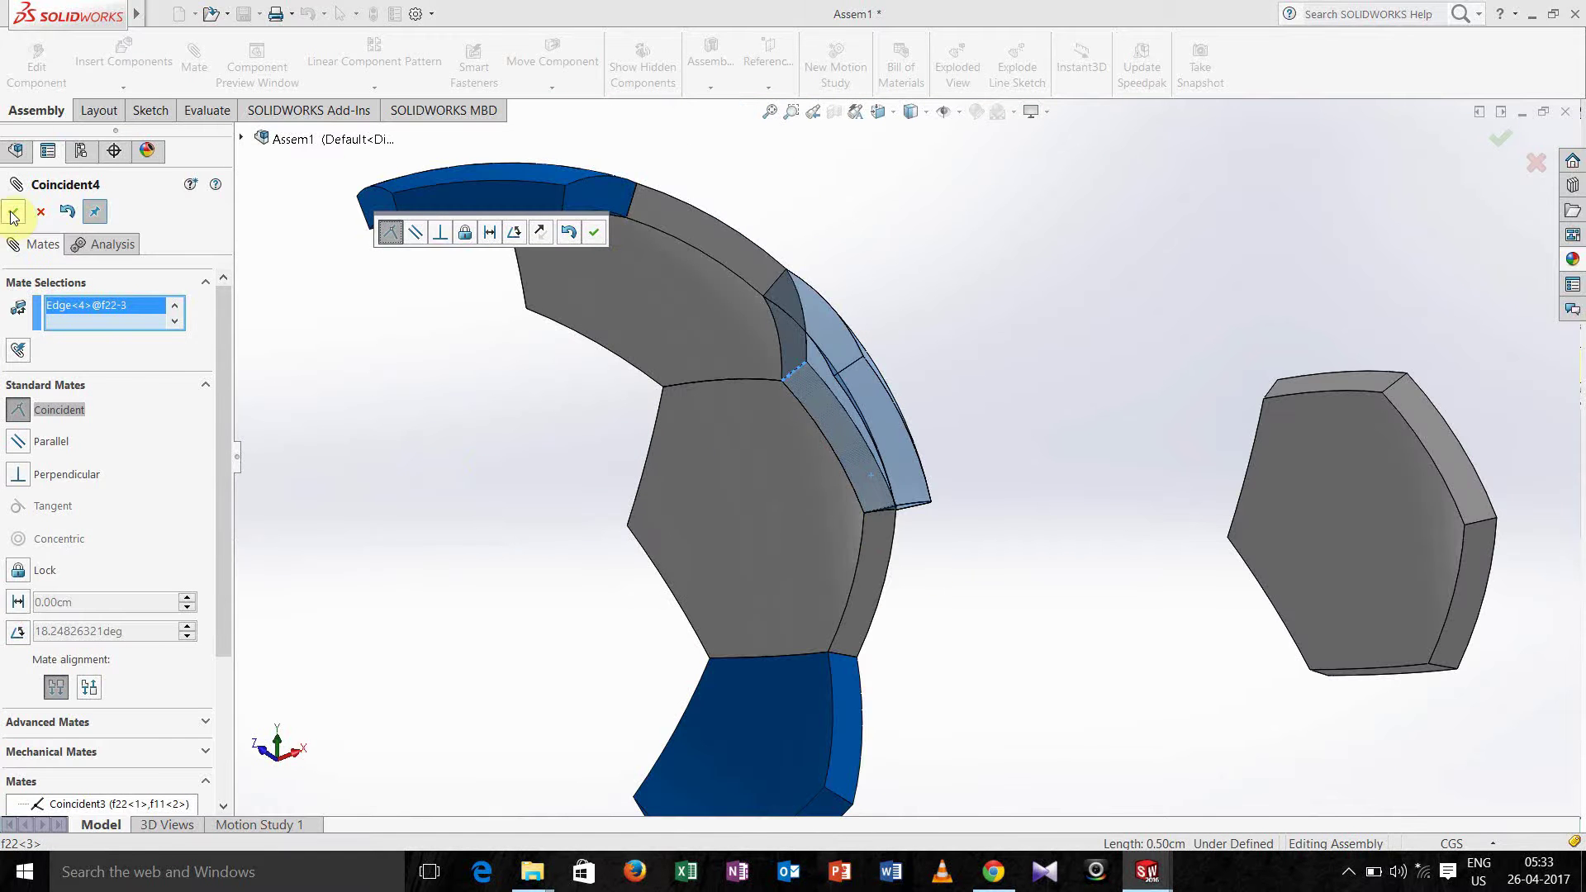
left_click(11, 212)
scroll(487, 553, "up", 3)
middle_click_drag(495, 560, 476, 501)
left_click(12, 212)
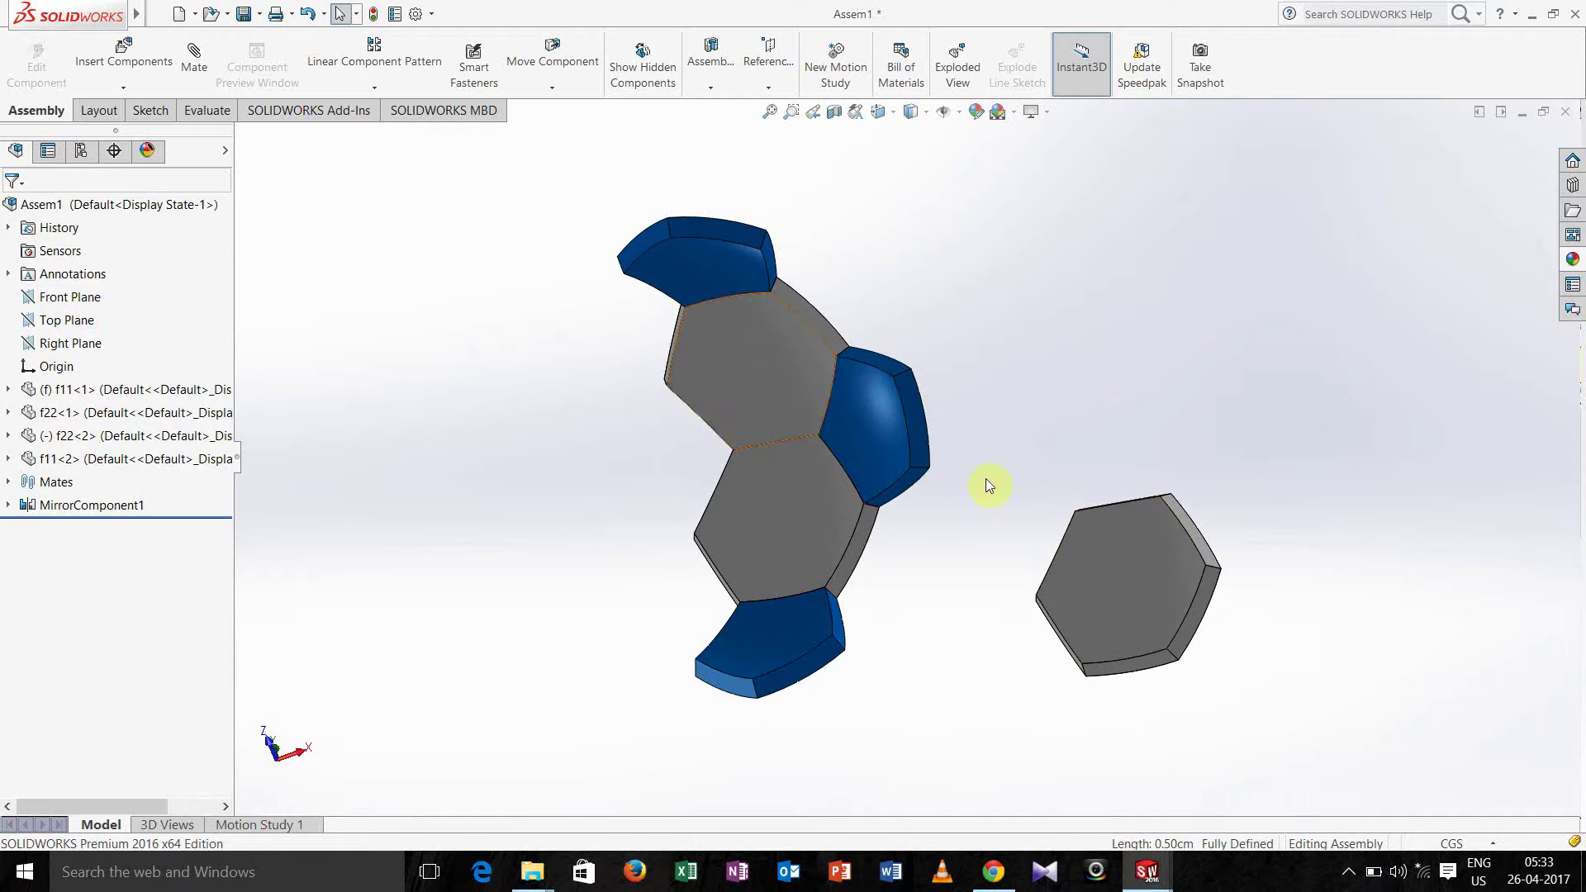
Free-drag the spare hexagon f22<2> up and left above the strip beside the pentagon
left_click(552, 86)
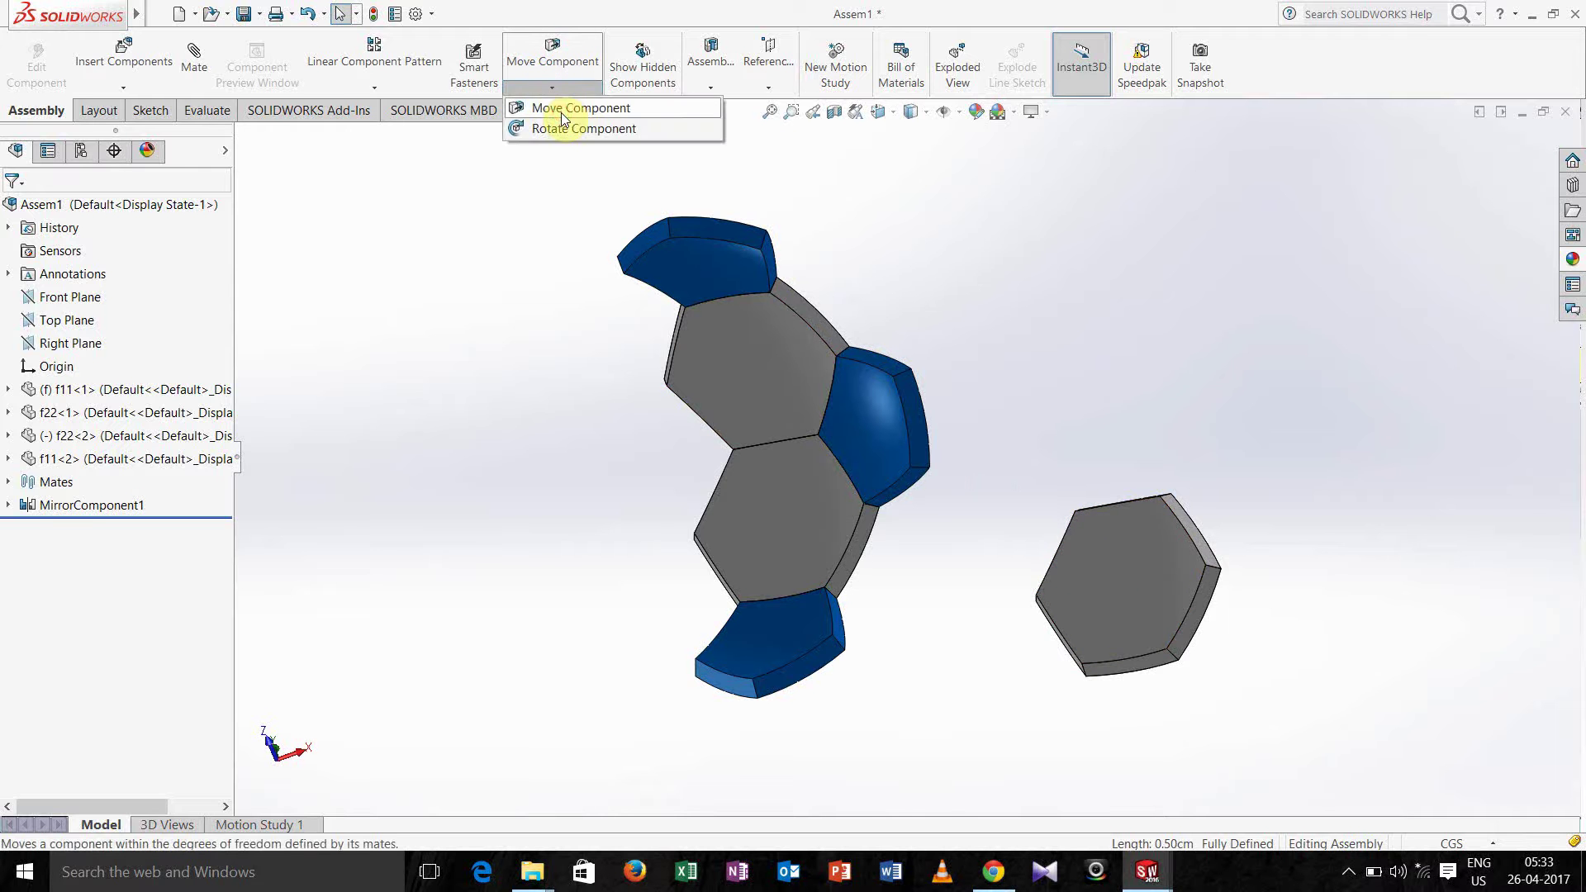
left_click(562, 109)
left_click_drag(1140, 567, 905, 212)
middle_click_drag(967, 326, 1005, 428)
left_click_drag(897, 221, 906, 260)
middle_click_drag(630, 429, 644, 371)
left_click_drag(938, 283, 938, 246)
left_click(12, 214)
middle_click_drag(484, 357, 485, 290)
Mate an edge of hexagon f22<2> coincident with the blue pentagon's edge
left_click(194, 62)
scroll(898, 391, "down", 4)
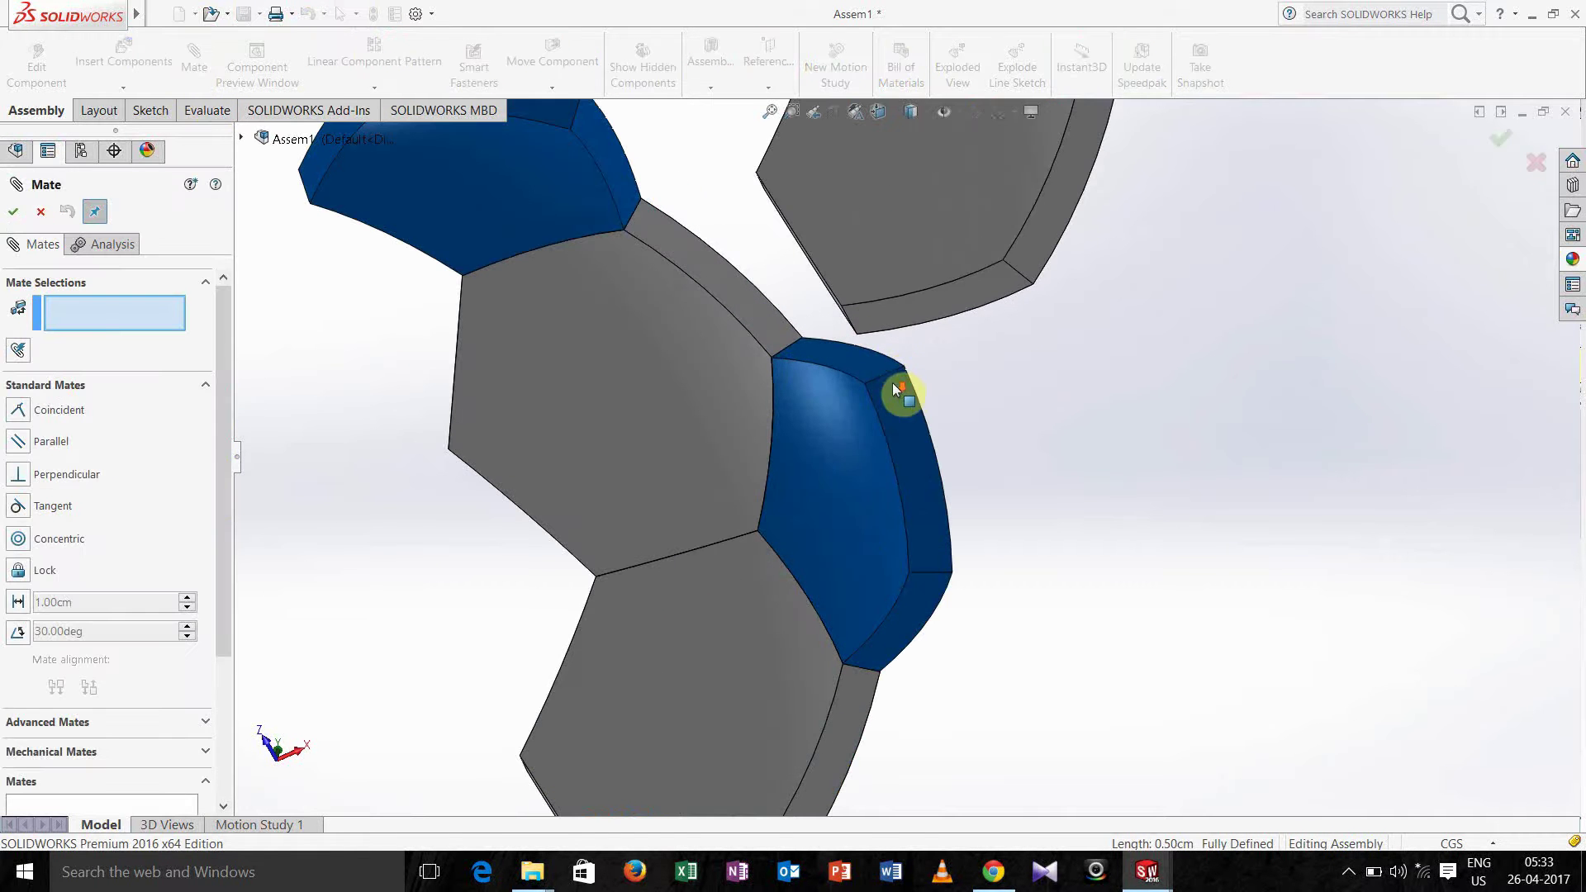
left_click(873, 303)
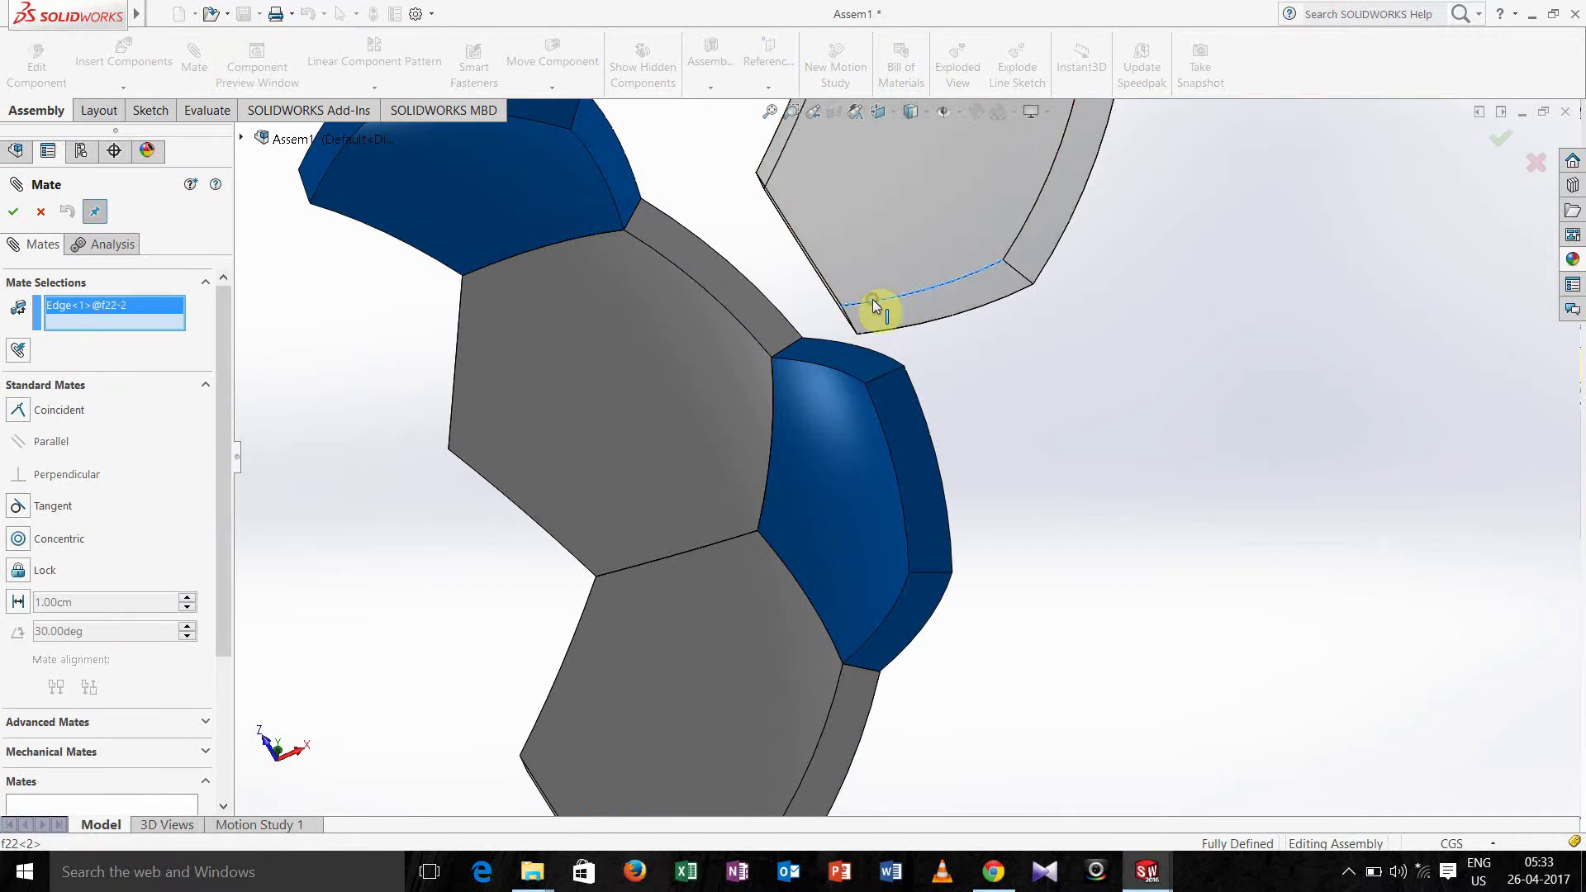
left_click(807, 361)
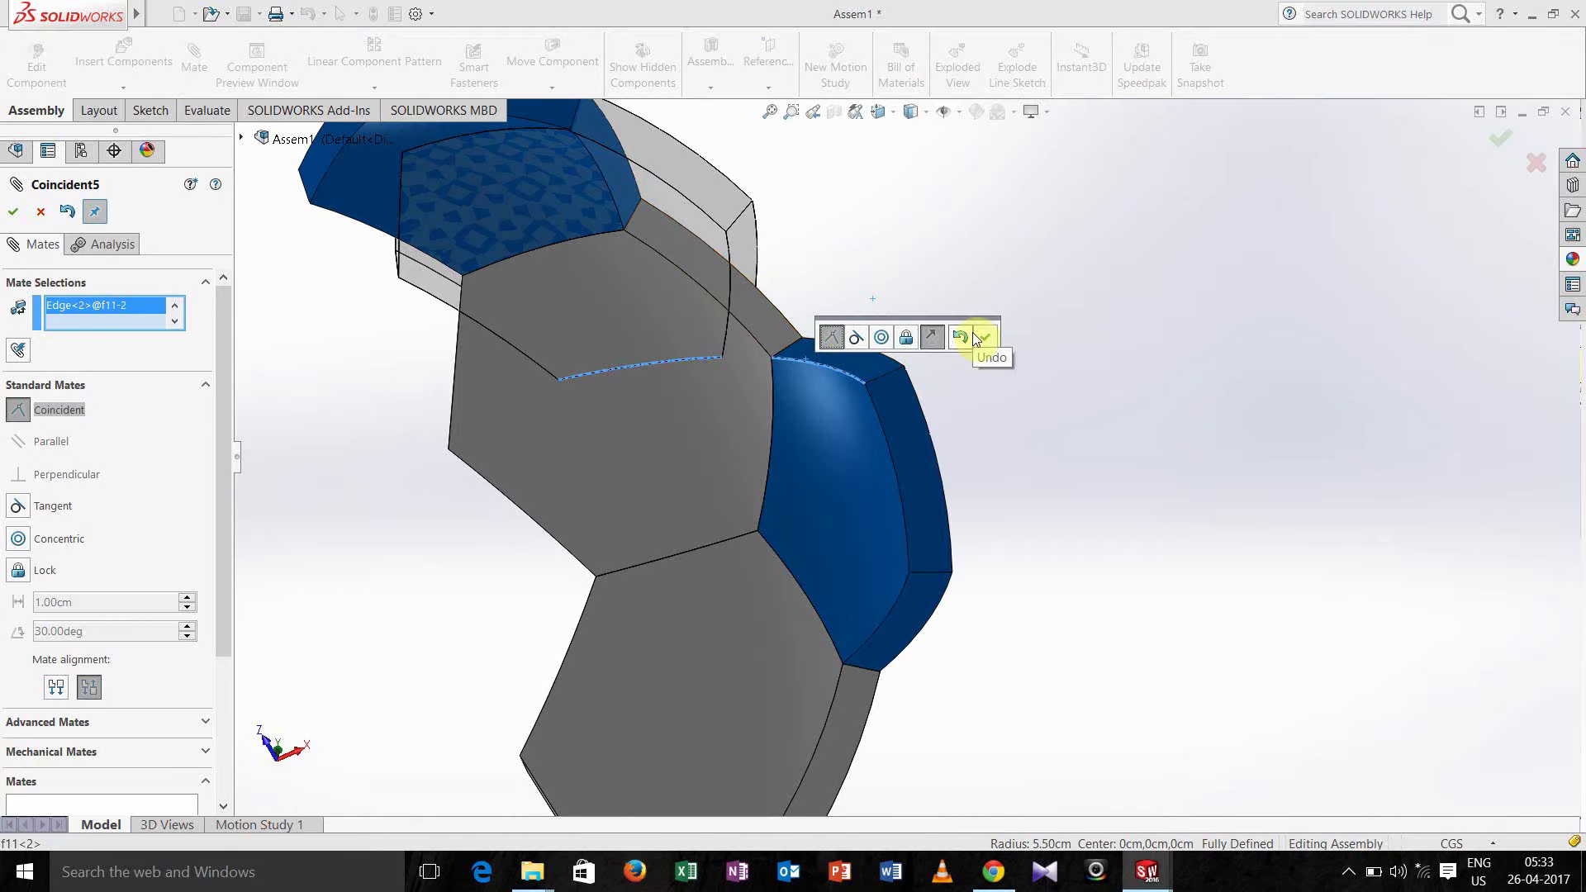
left_click_drag(760, 265, 799, 324)
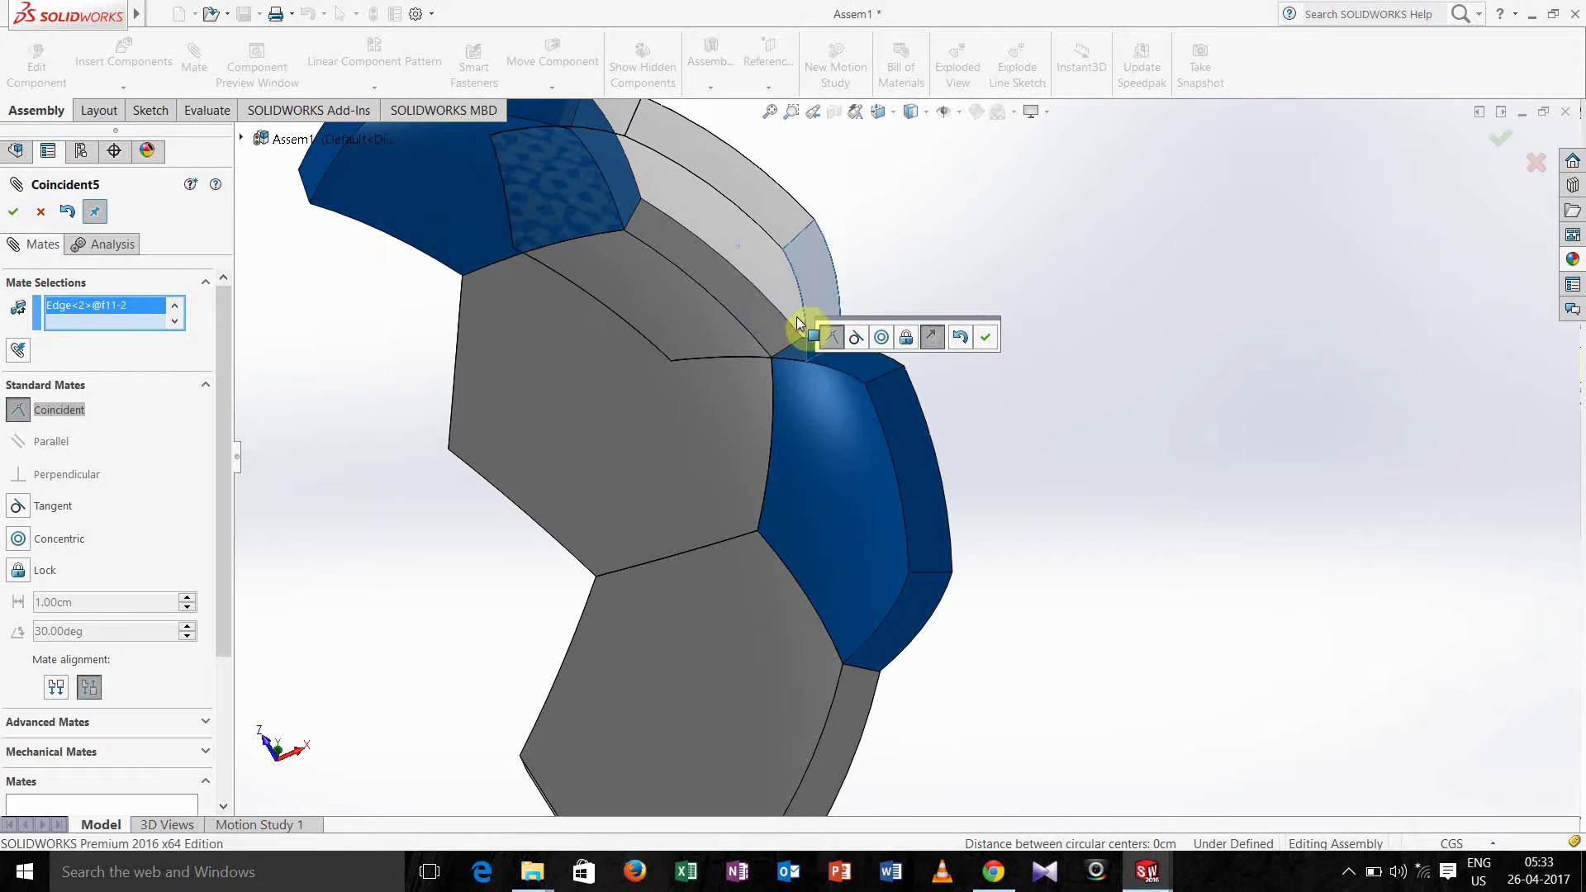
left_click(985, 339)
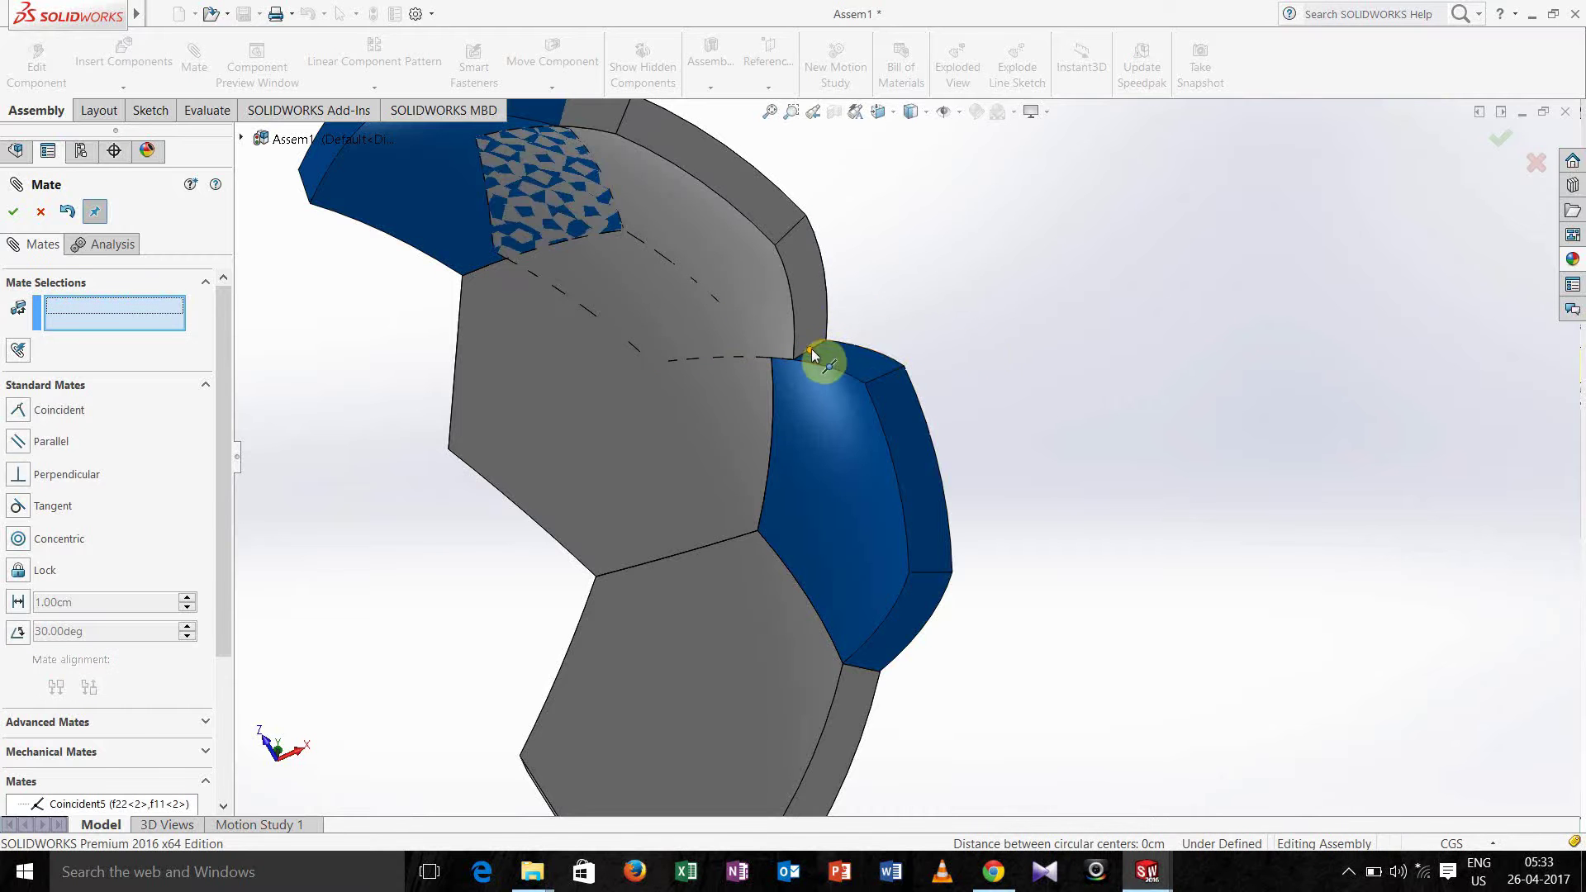
Add a second coincident edge mate between f22<2> and f11<2>, fully defining Assem1
scroll(842, 349, "down", 2)
scroll(843, 378, "down", 1)
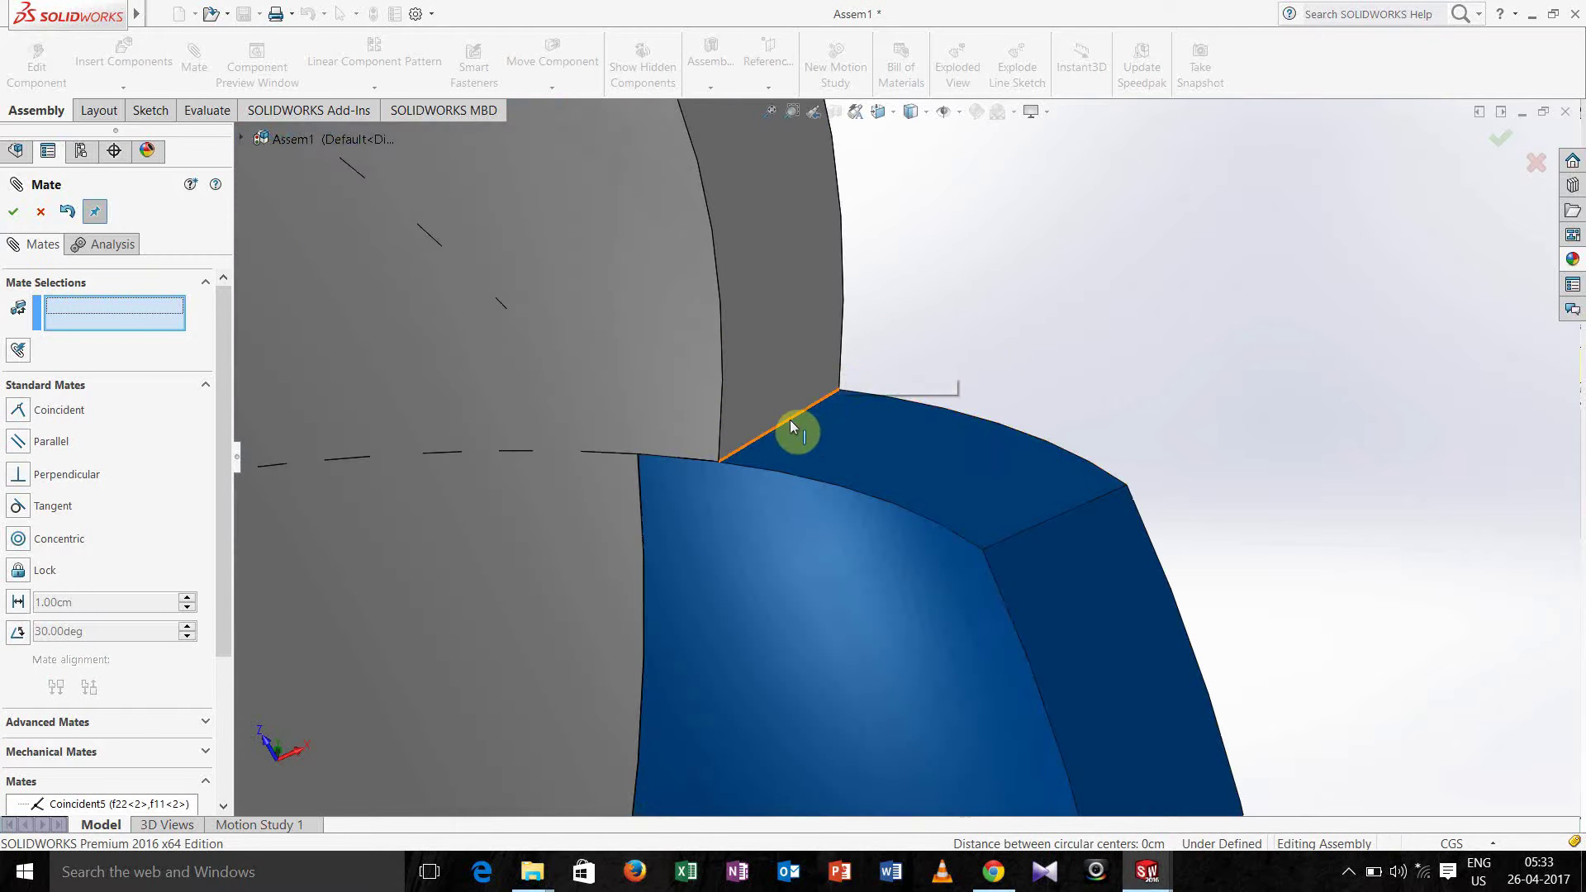
left_click(795, 421)
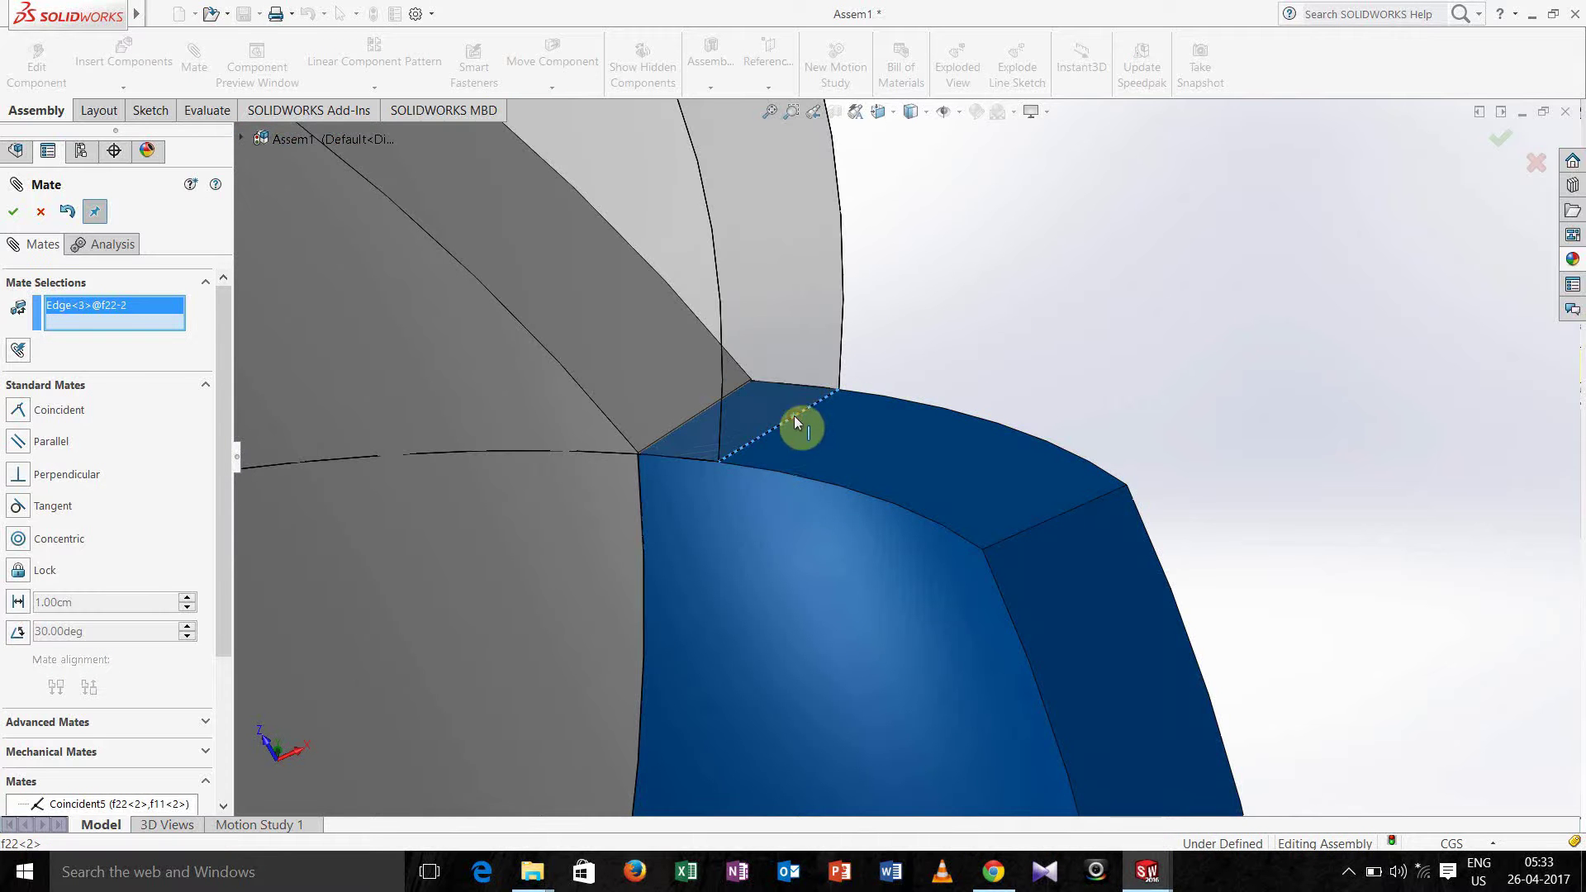
left_click(1030, 534)
scroll(1030, 529, "up", 5)
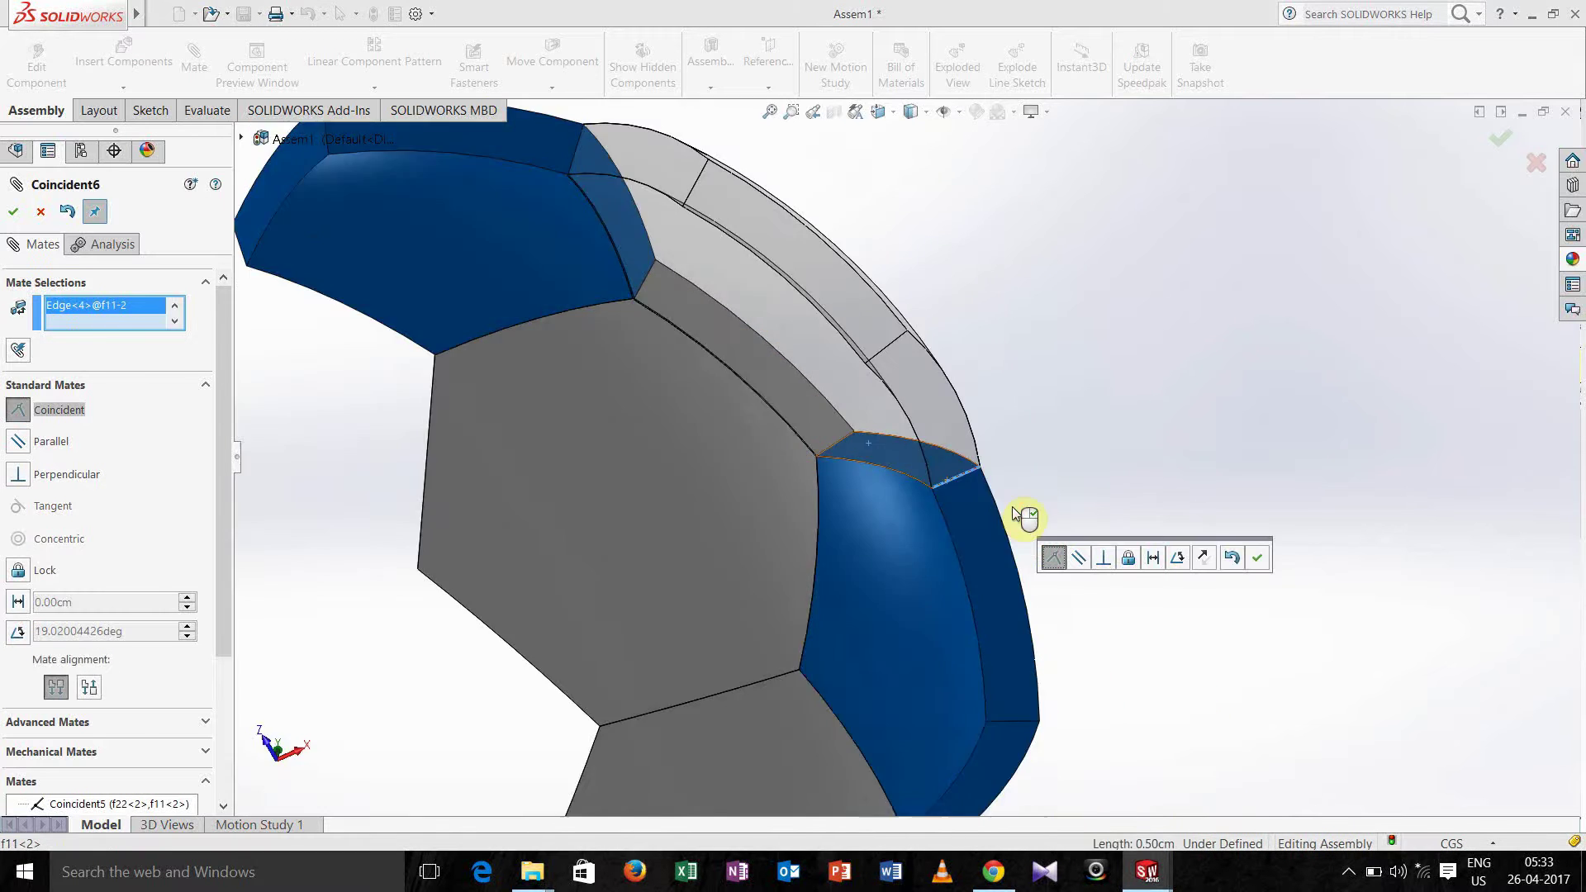
left_click(933, 437)
left_click(12, 212)
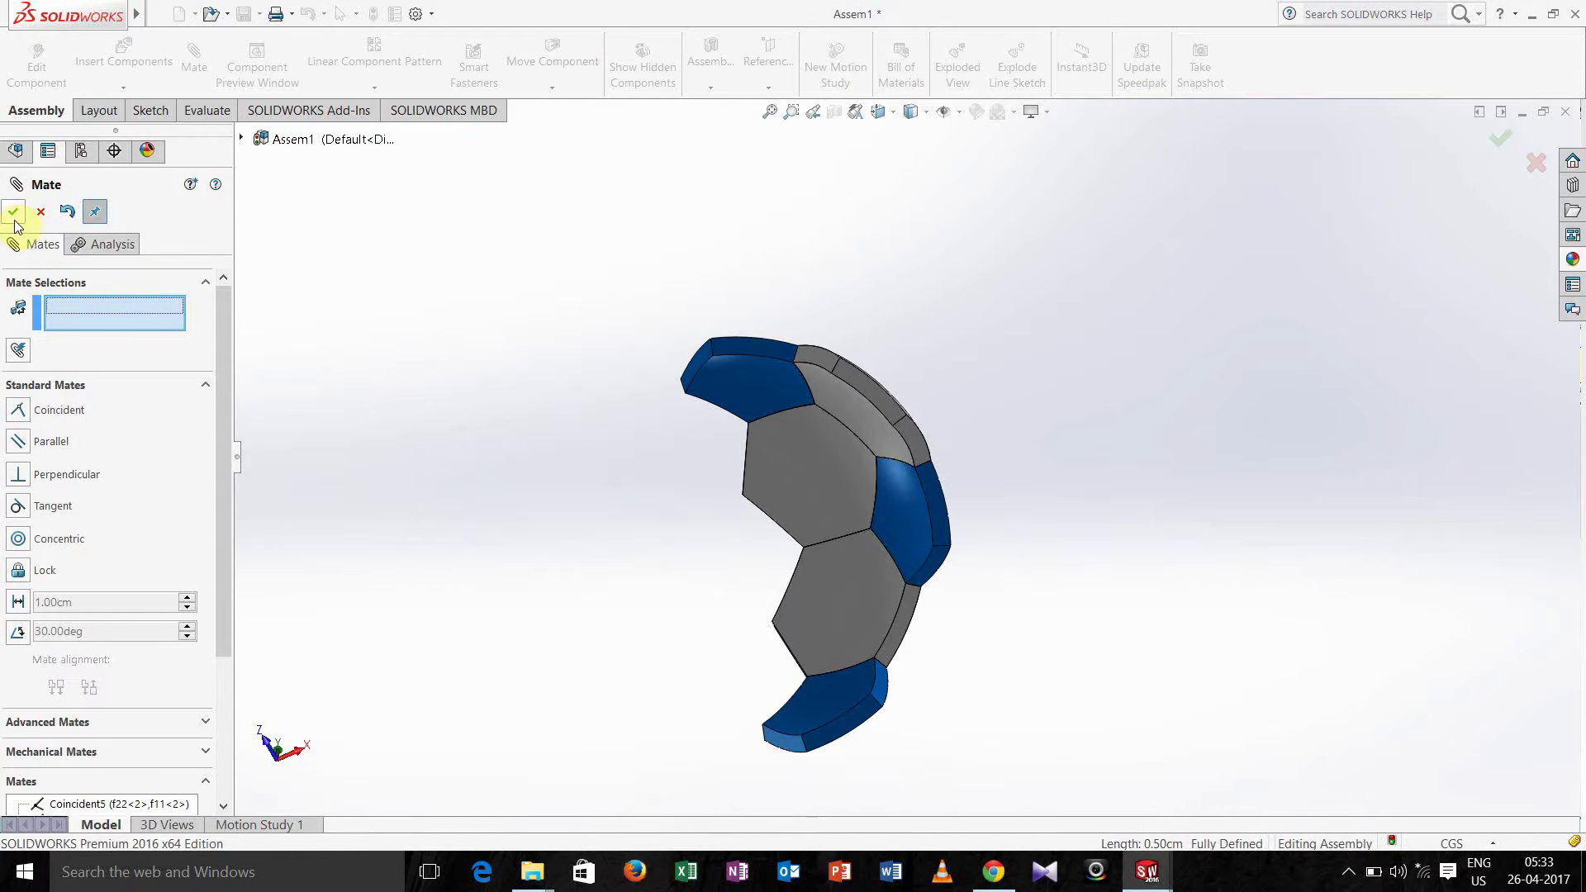
left_click(13, 215)
middle_click_drag(473, 465, 477, 396)
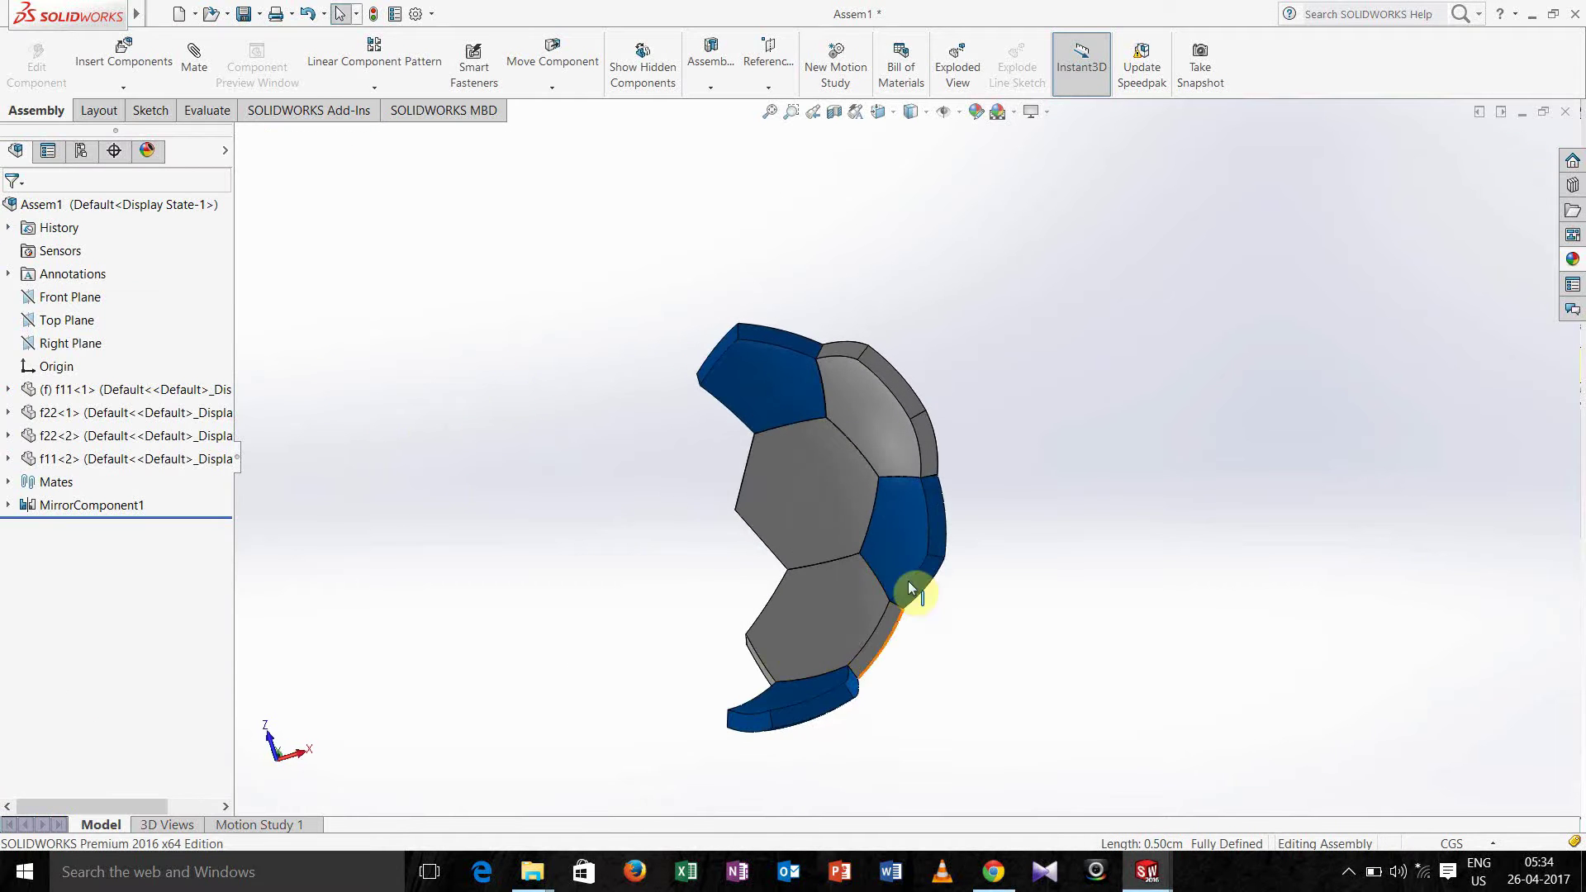
Mirror f11<2> and f22<2> about a hexagon face of f22<2>, creating MirrorComponent2
left_click(912, 542)
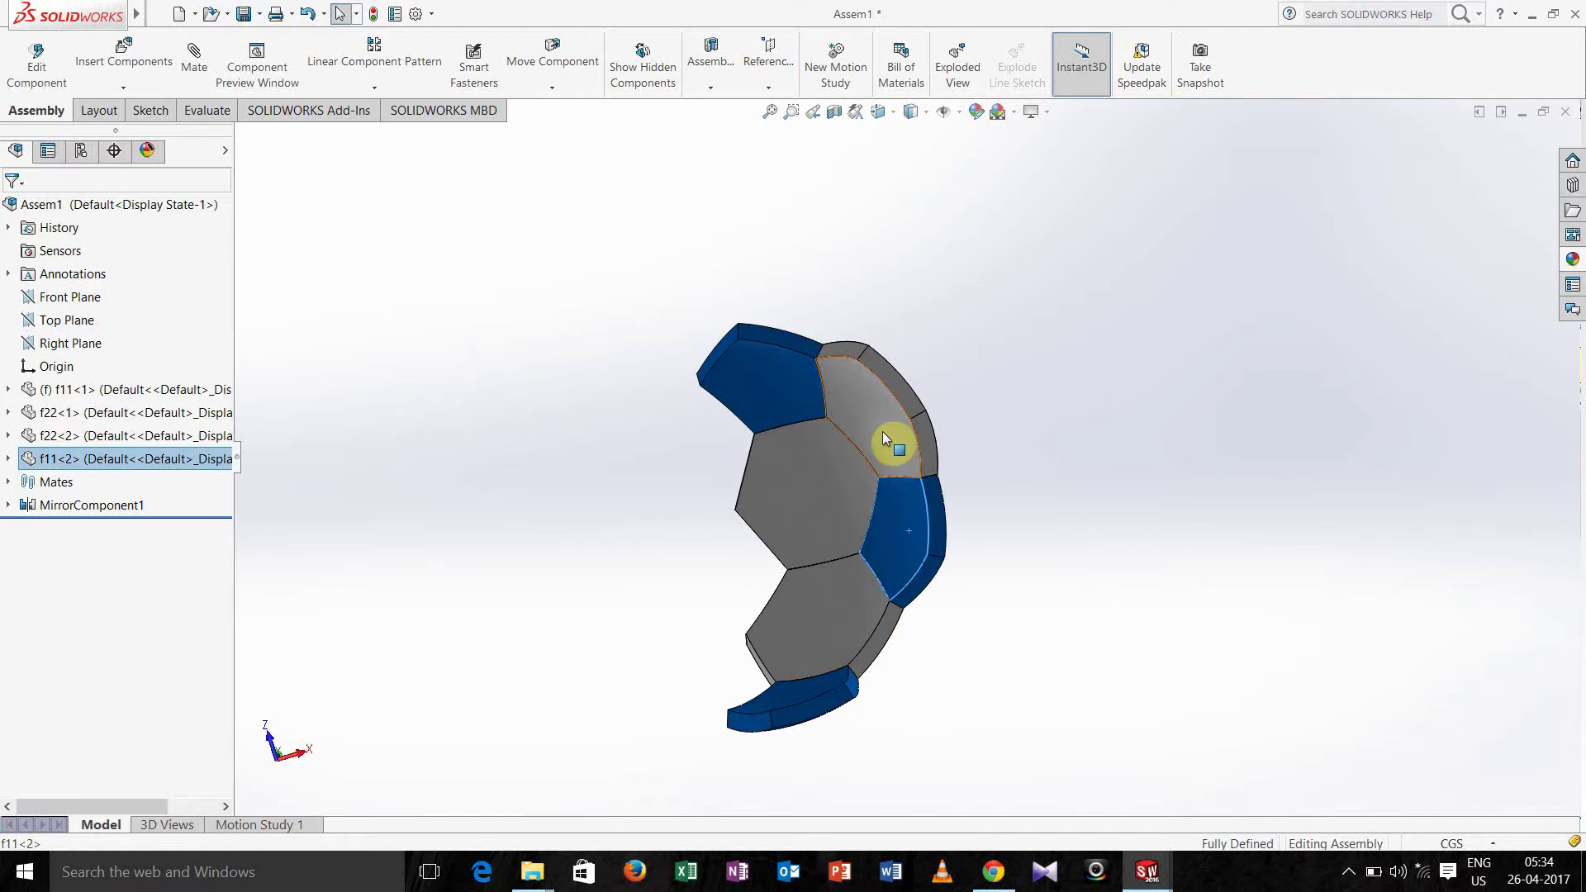
left_click(882, 436, "ctrl")
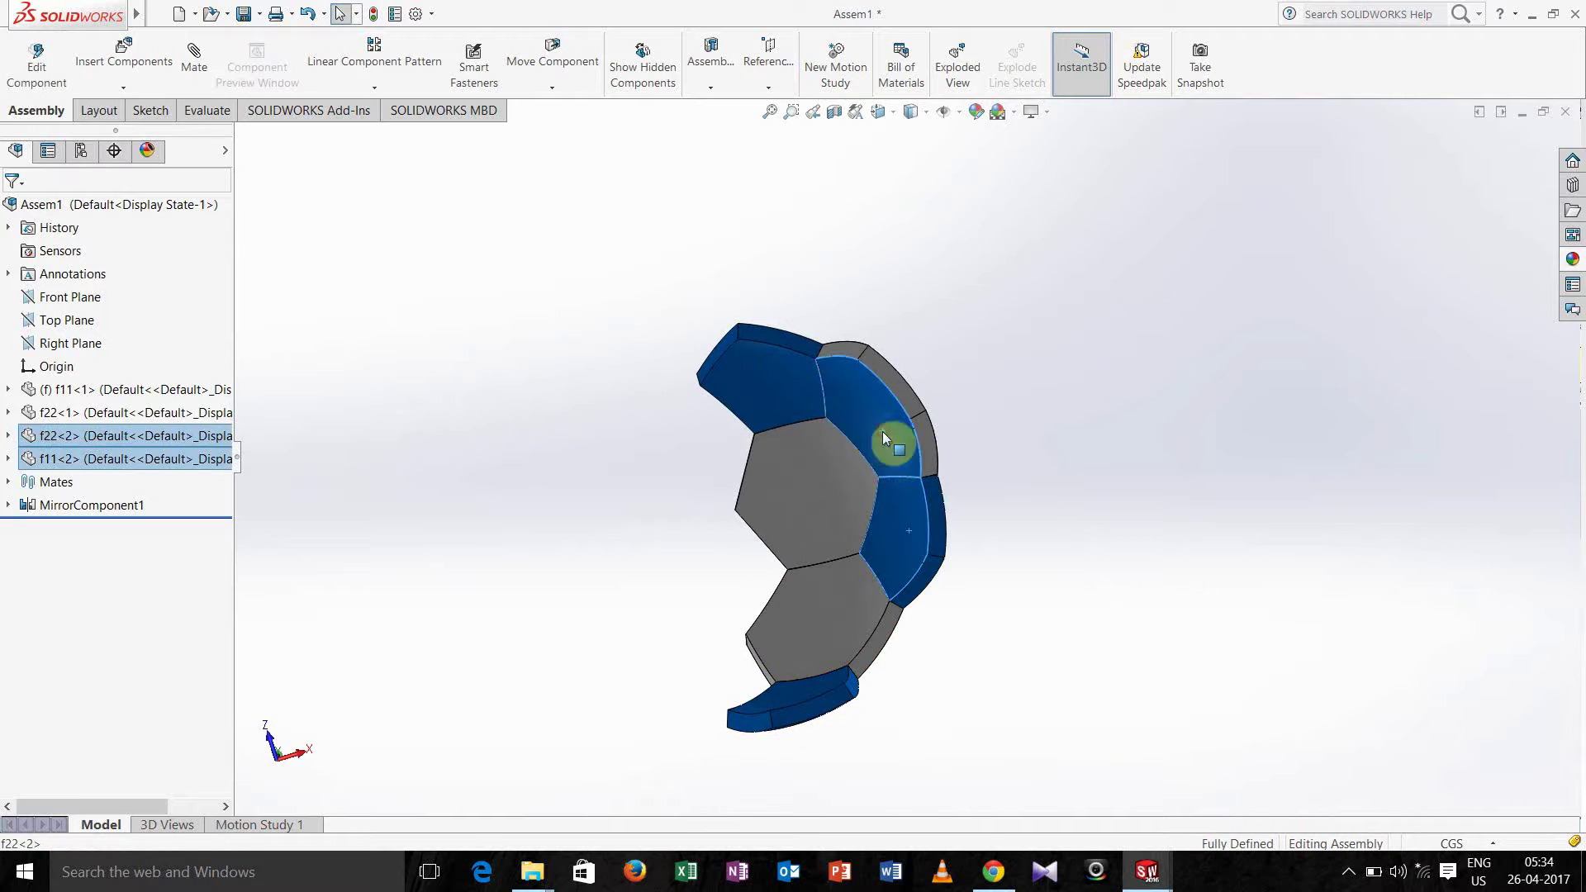
left_click(375, 87)
left_click(399, 232)
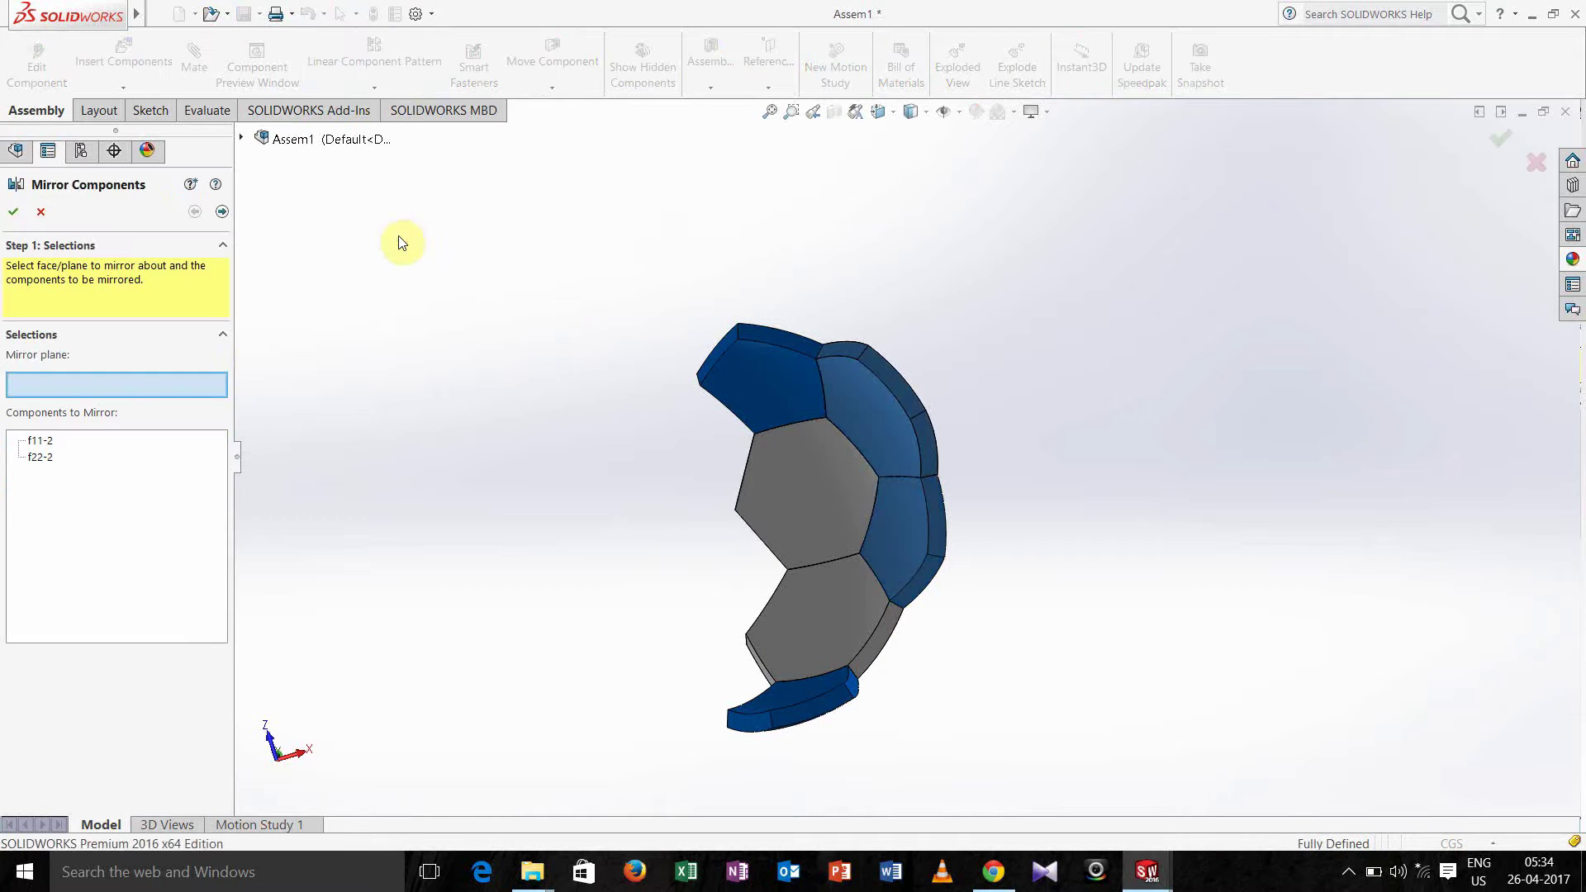
middle_click_drag(831, 285, 931, 326)
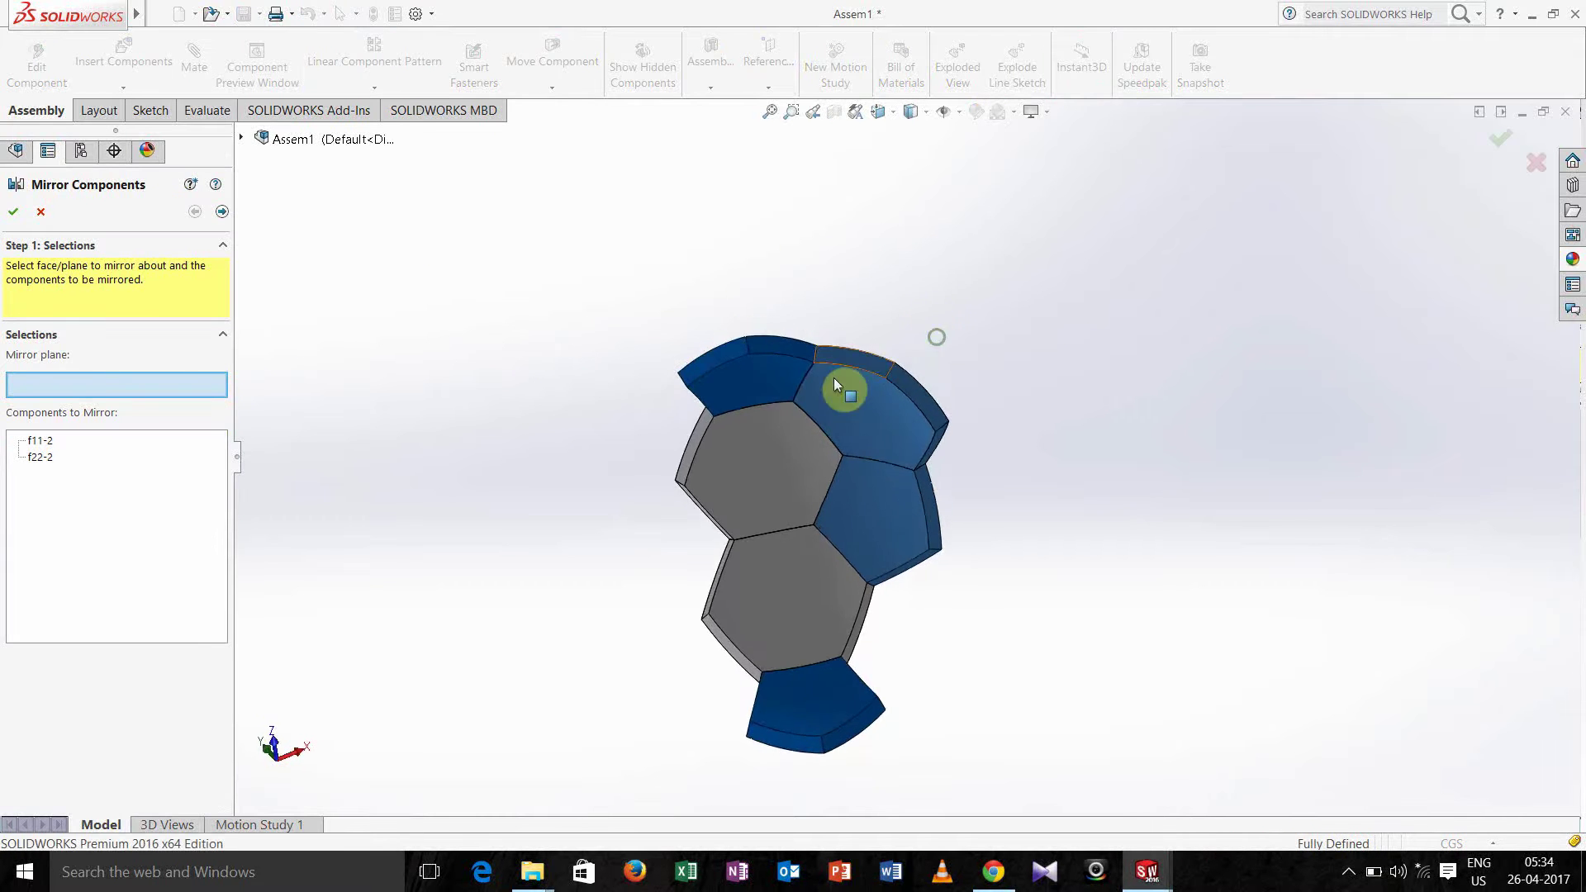
left_click(851, 363)
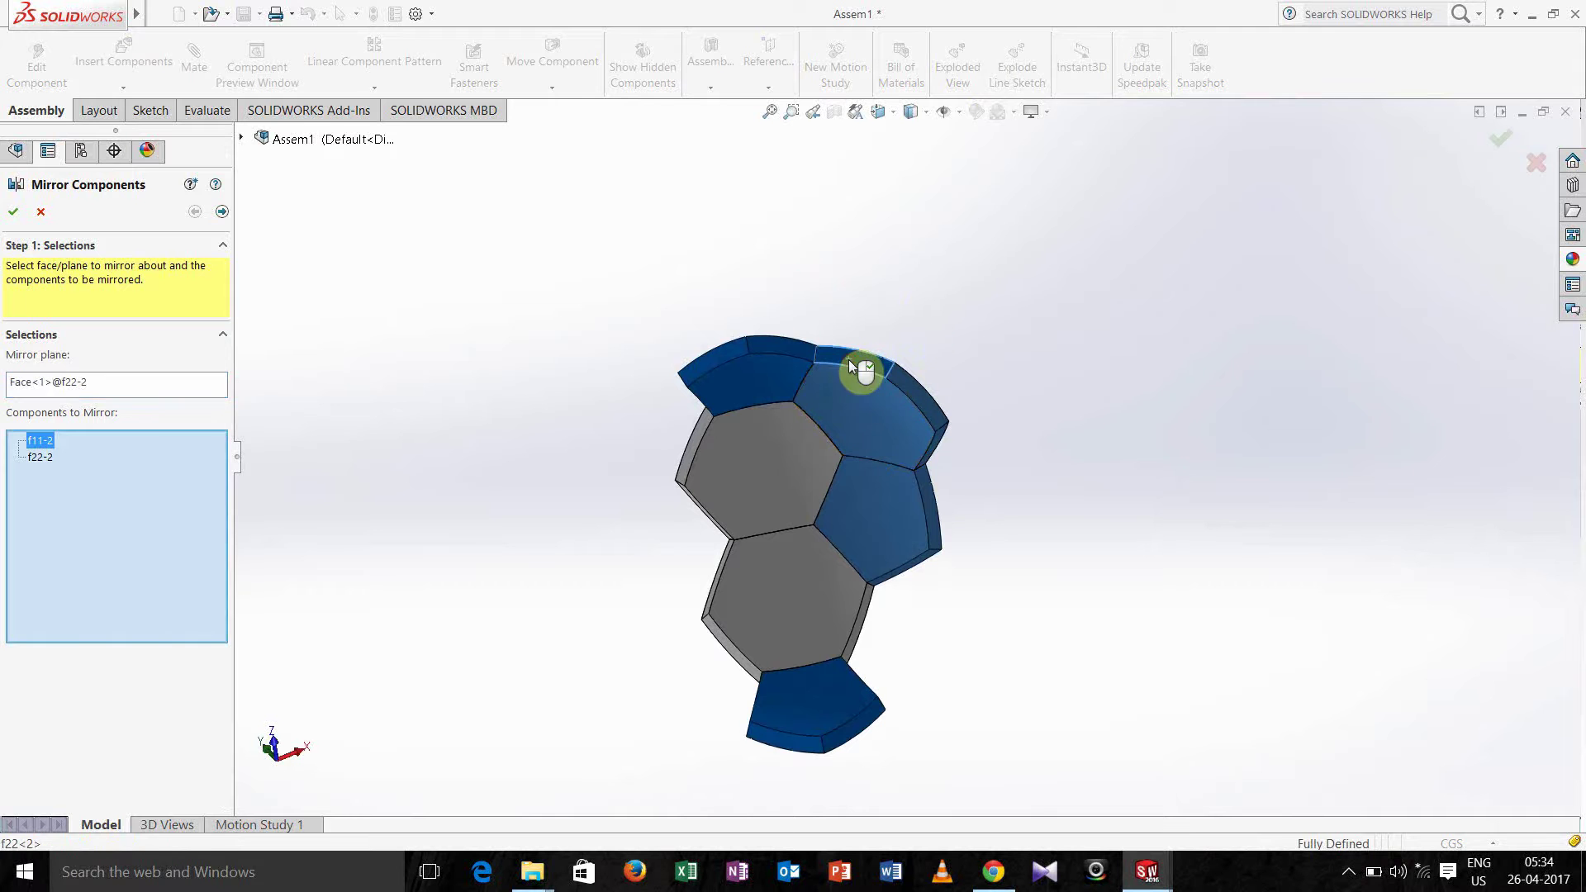
left_click(13, 212)
middle_click_drag(559, 506, 496, 484)
key("Escape")
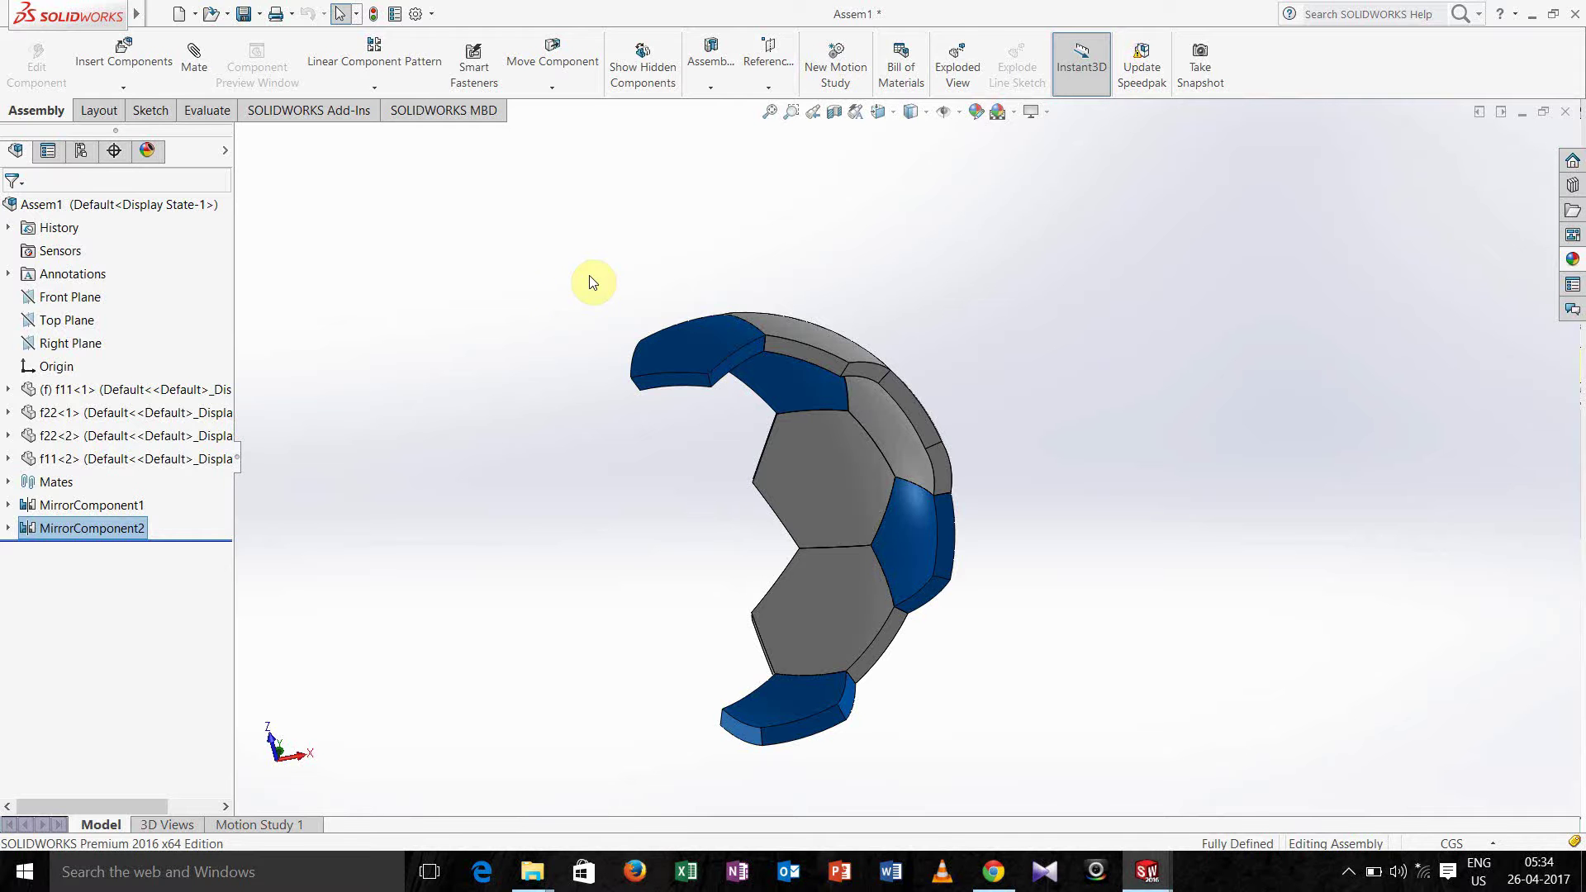
Add reference point Point1 at the centre of the top blue pentagon face
left_click(776, 89)
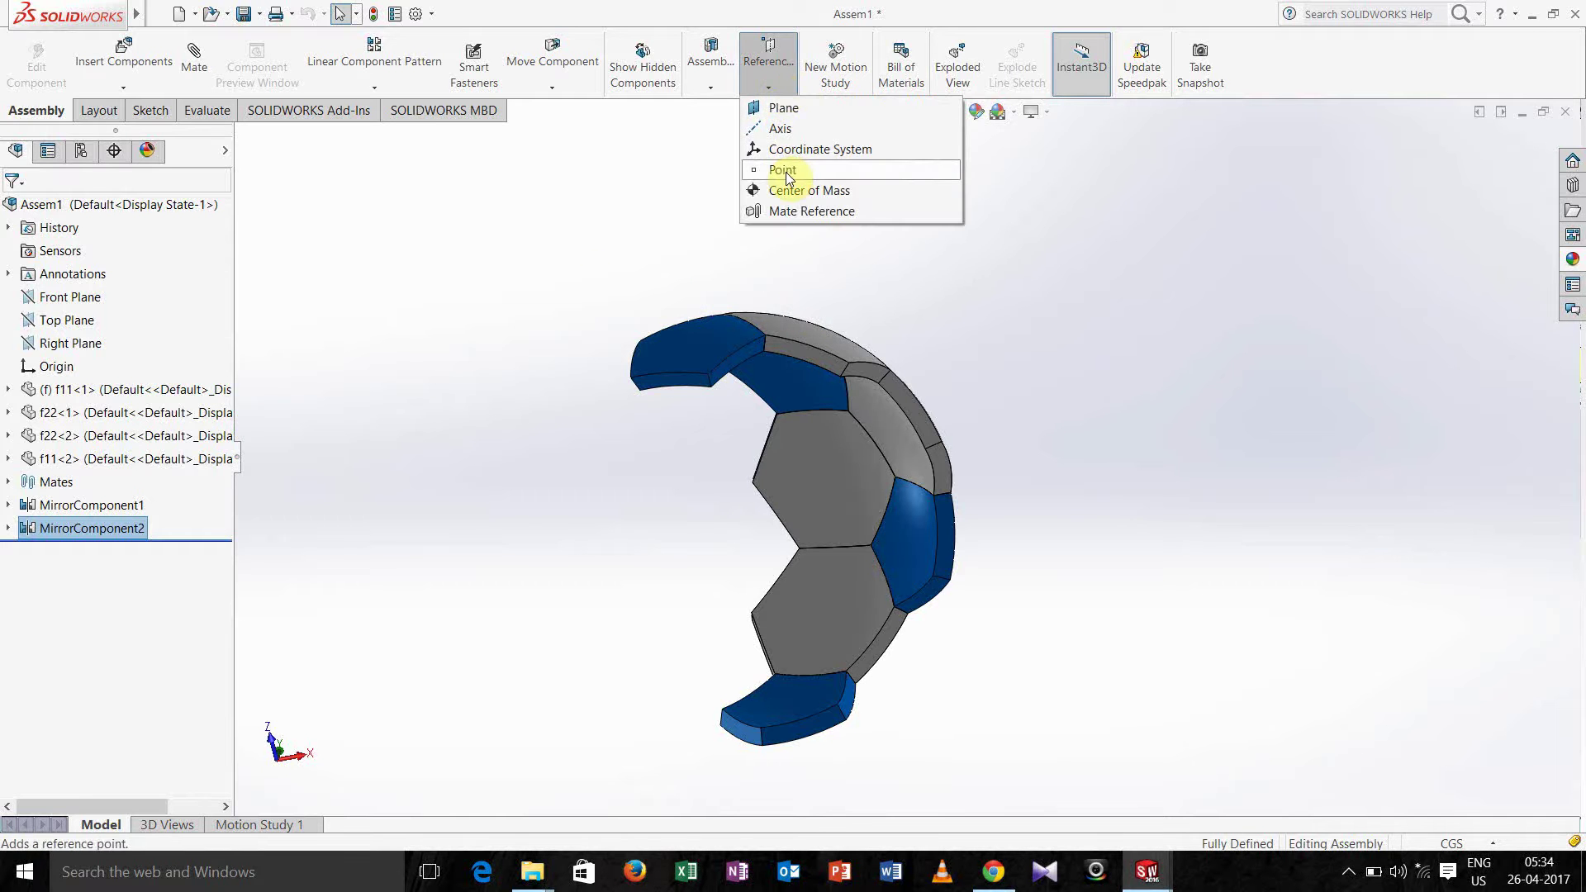
left_click(783, 171)
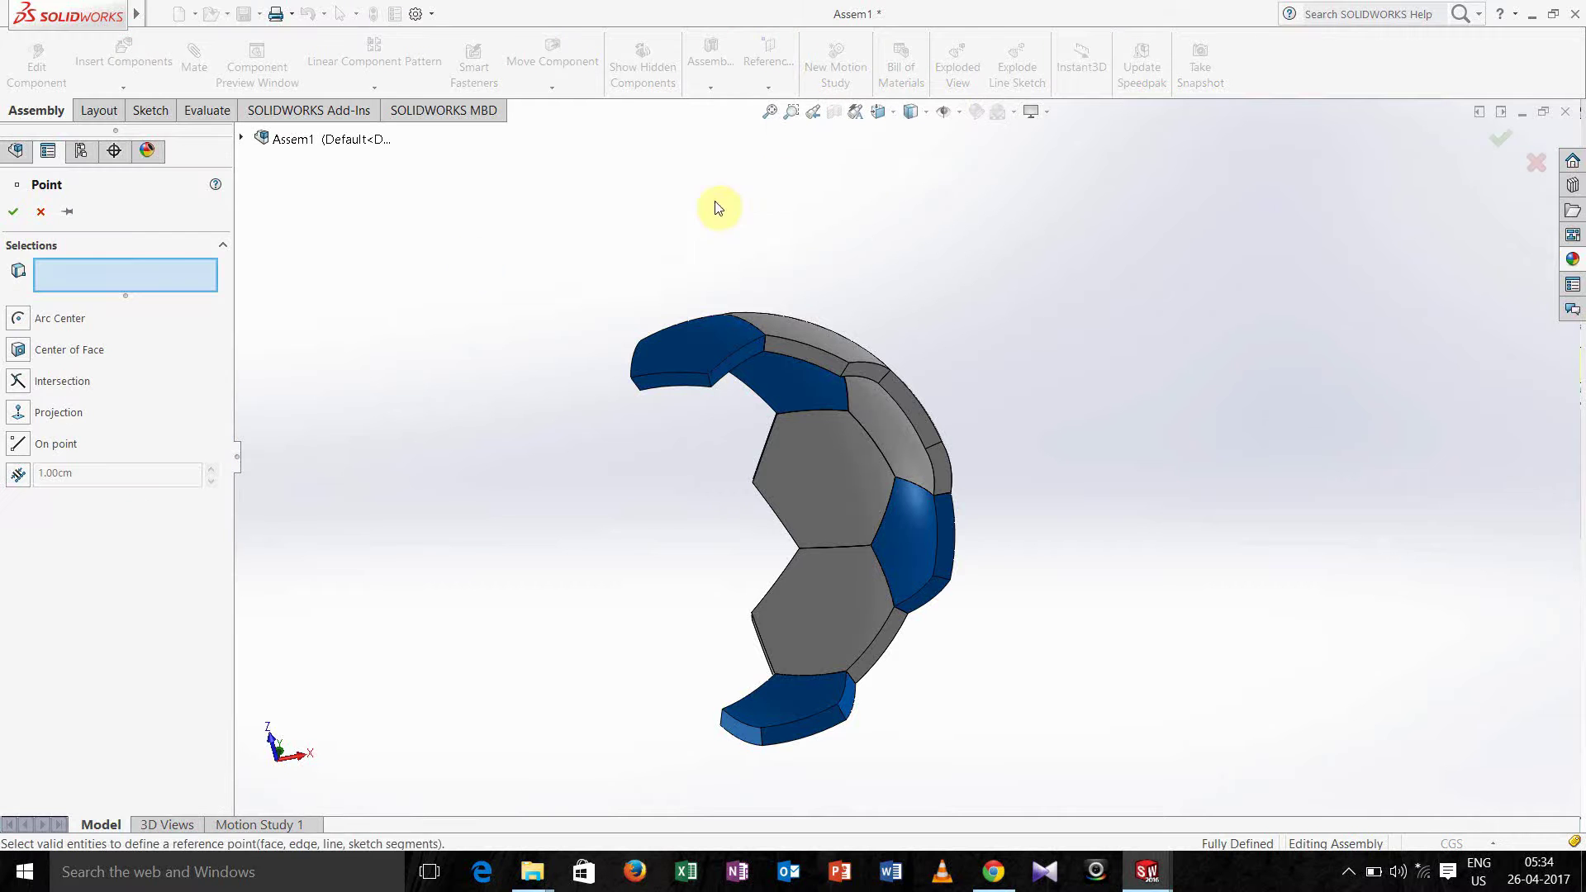
left_click(61, 350)
middle_click_drag(473, 328, 598, 413)
left_click(736, 408)
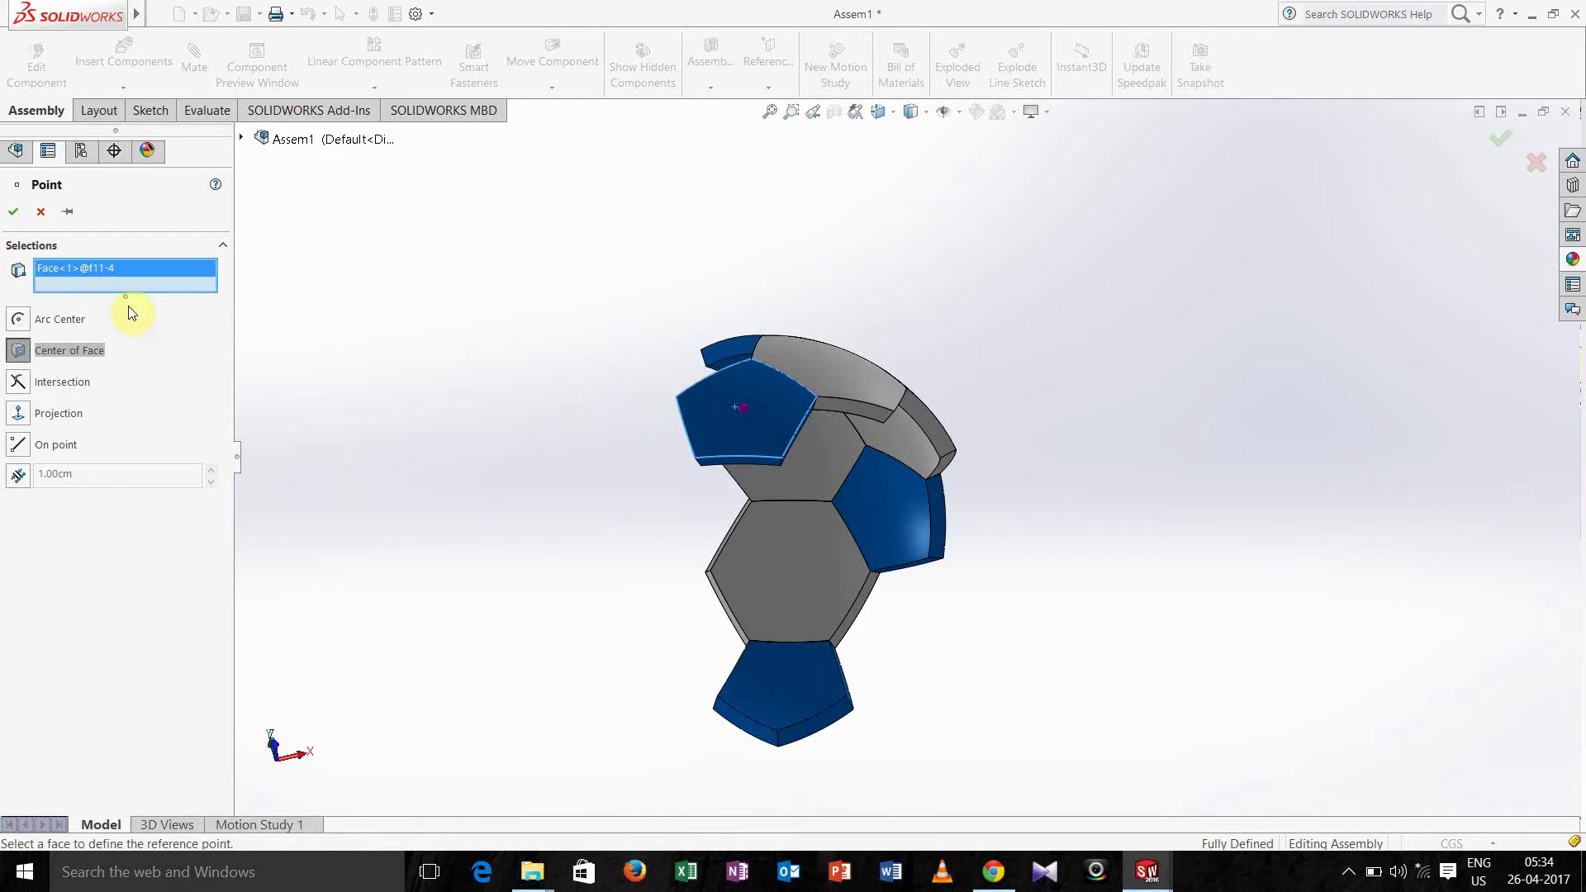
left_click(11, 215)
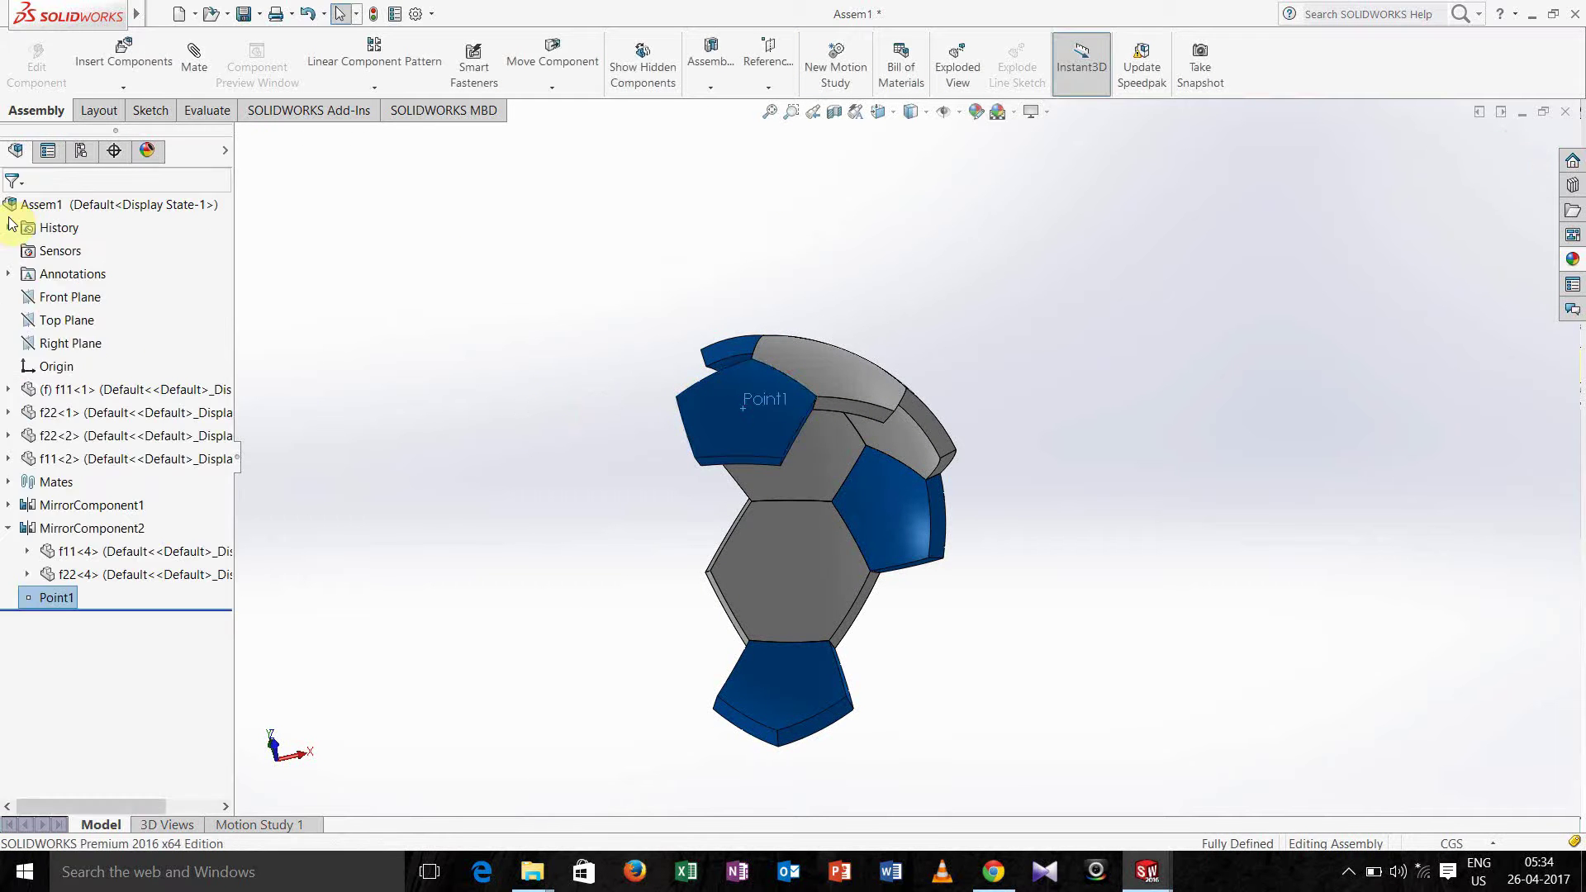
Add Point2 at the centre of the bottom blue face, then locate Point1
left_click(767, 89)
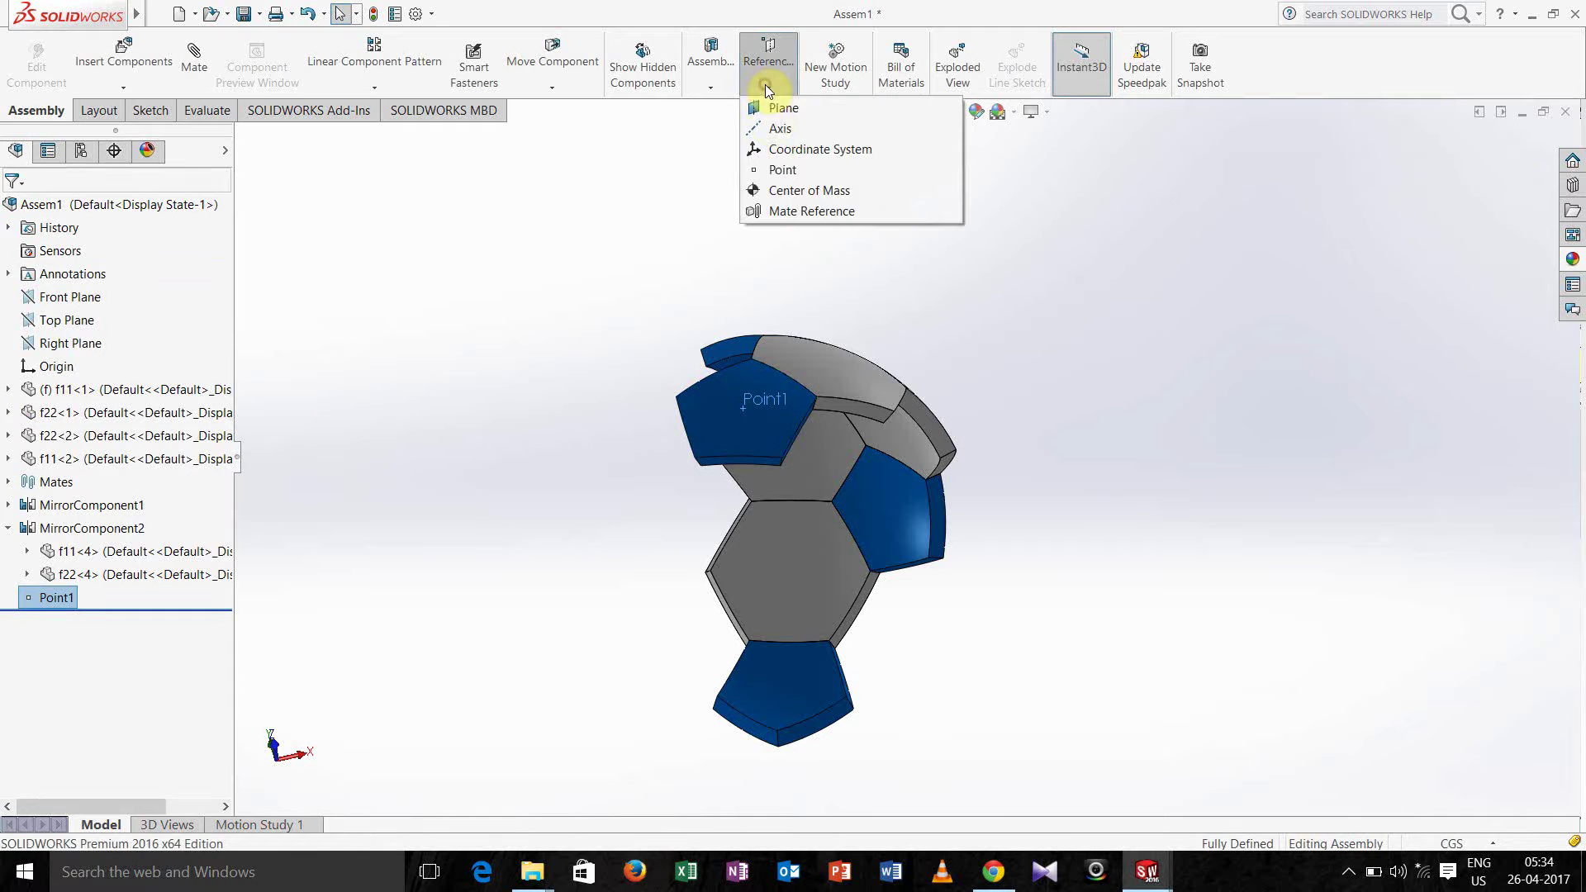
left_click(777, 171)
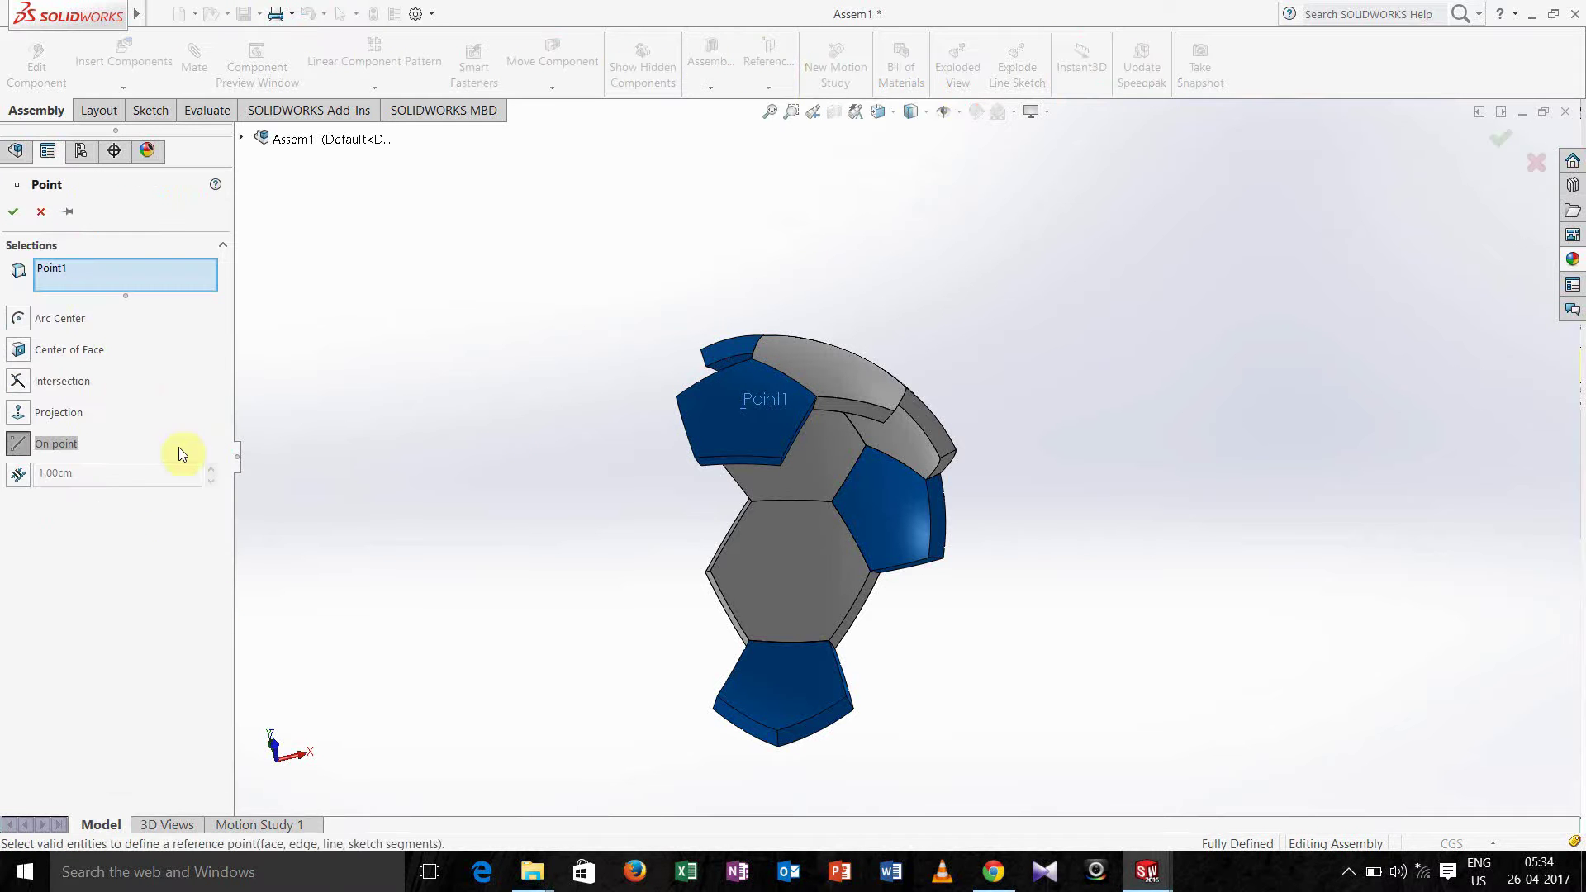
left_click(71, 352)
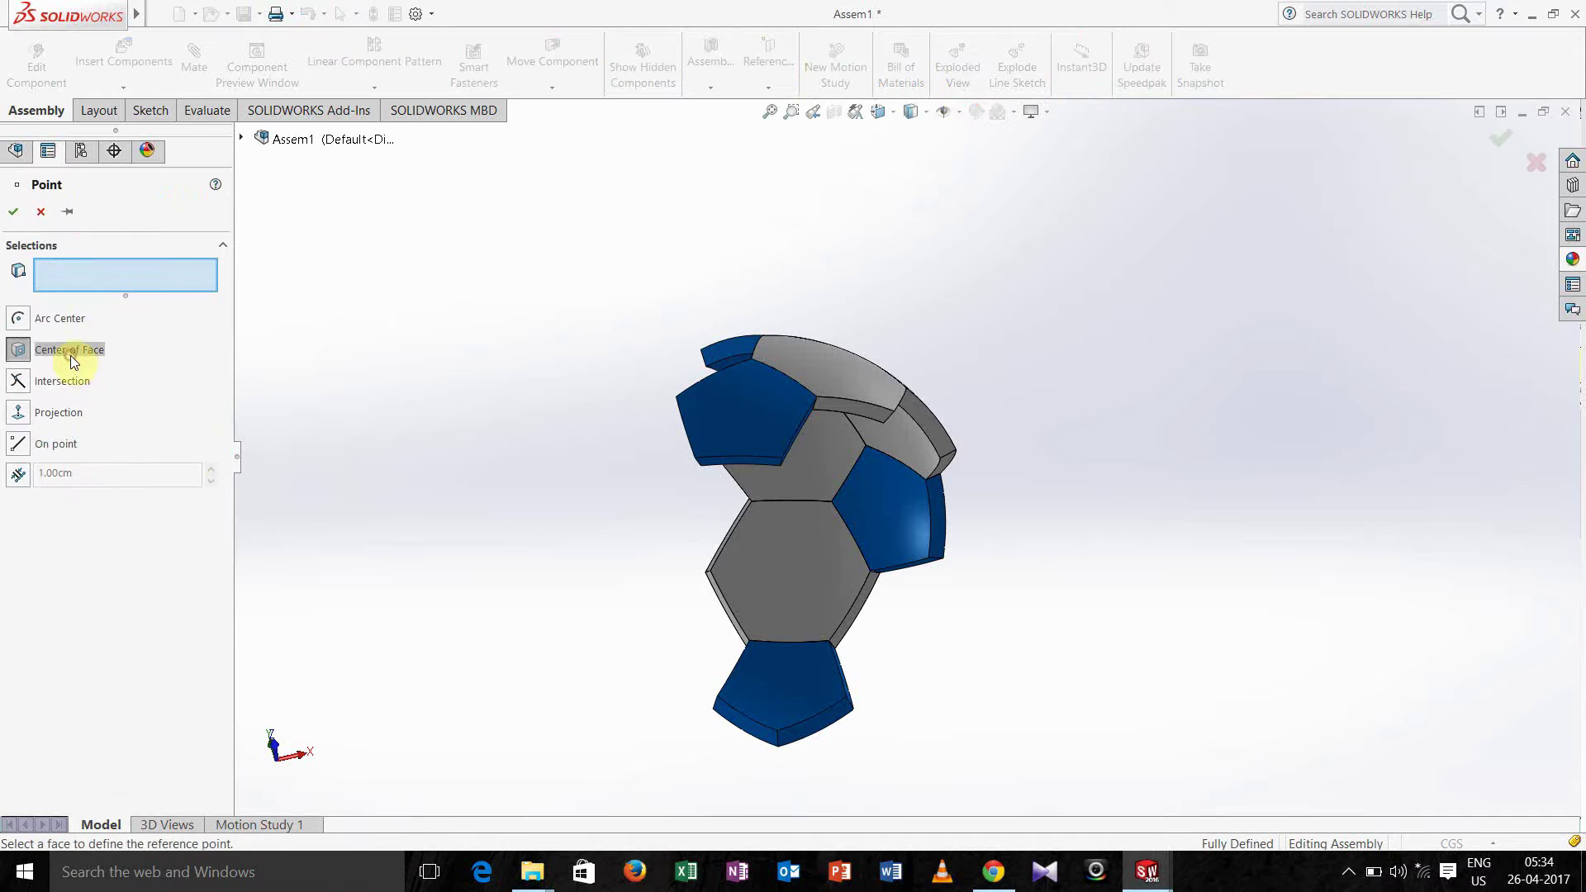
left_click(780, 679)
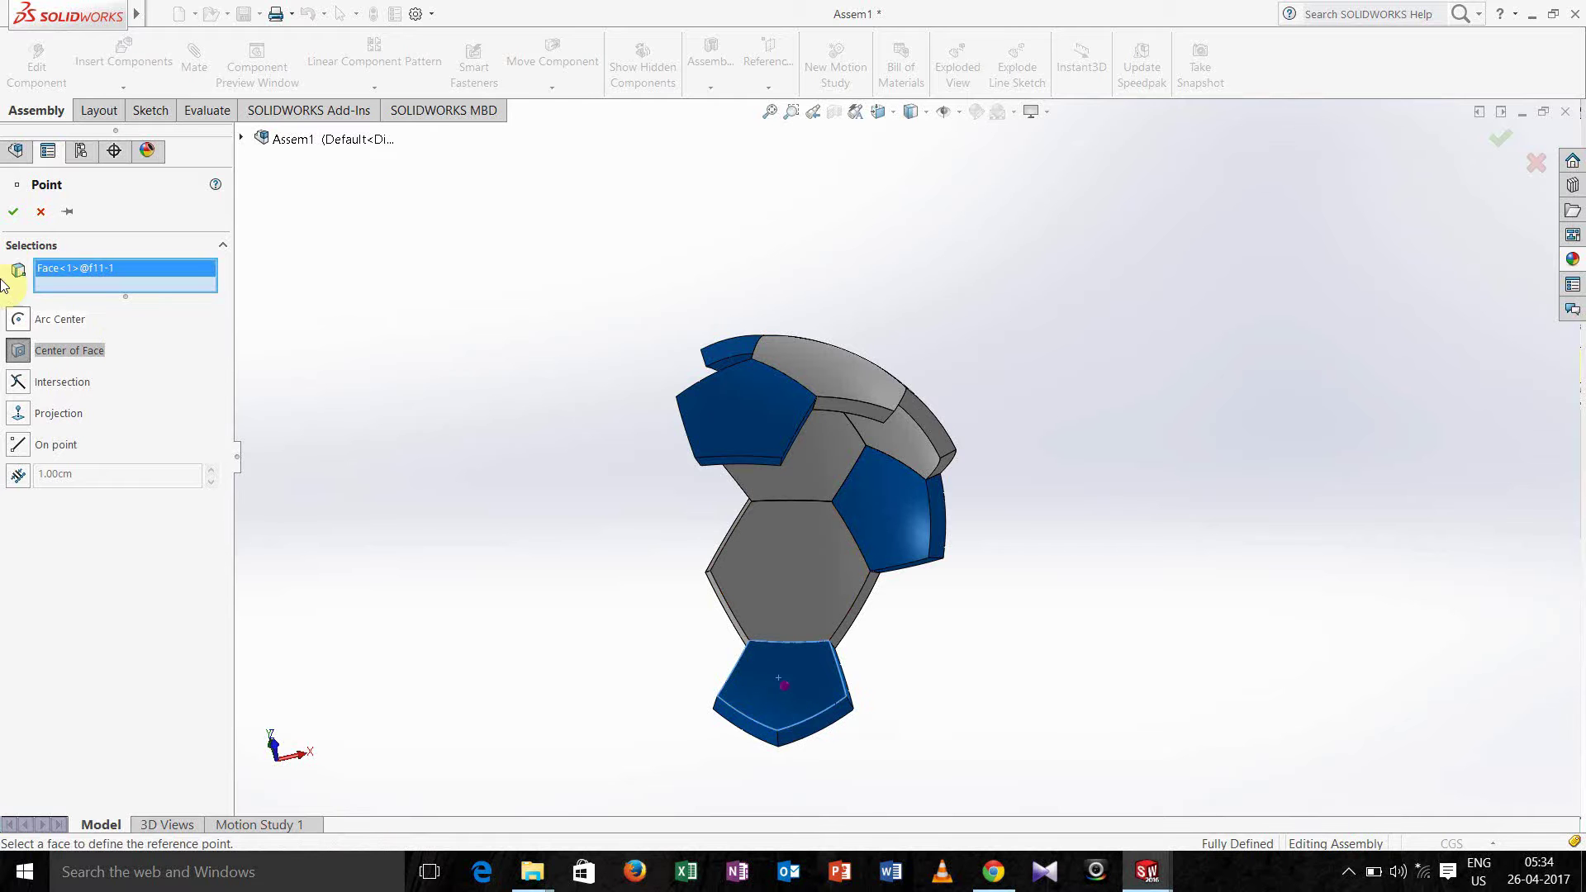
left_click(14, 212)
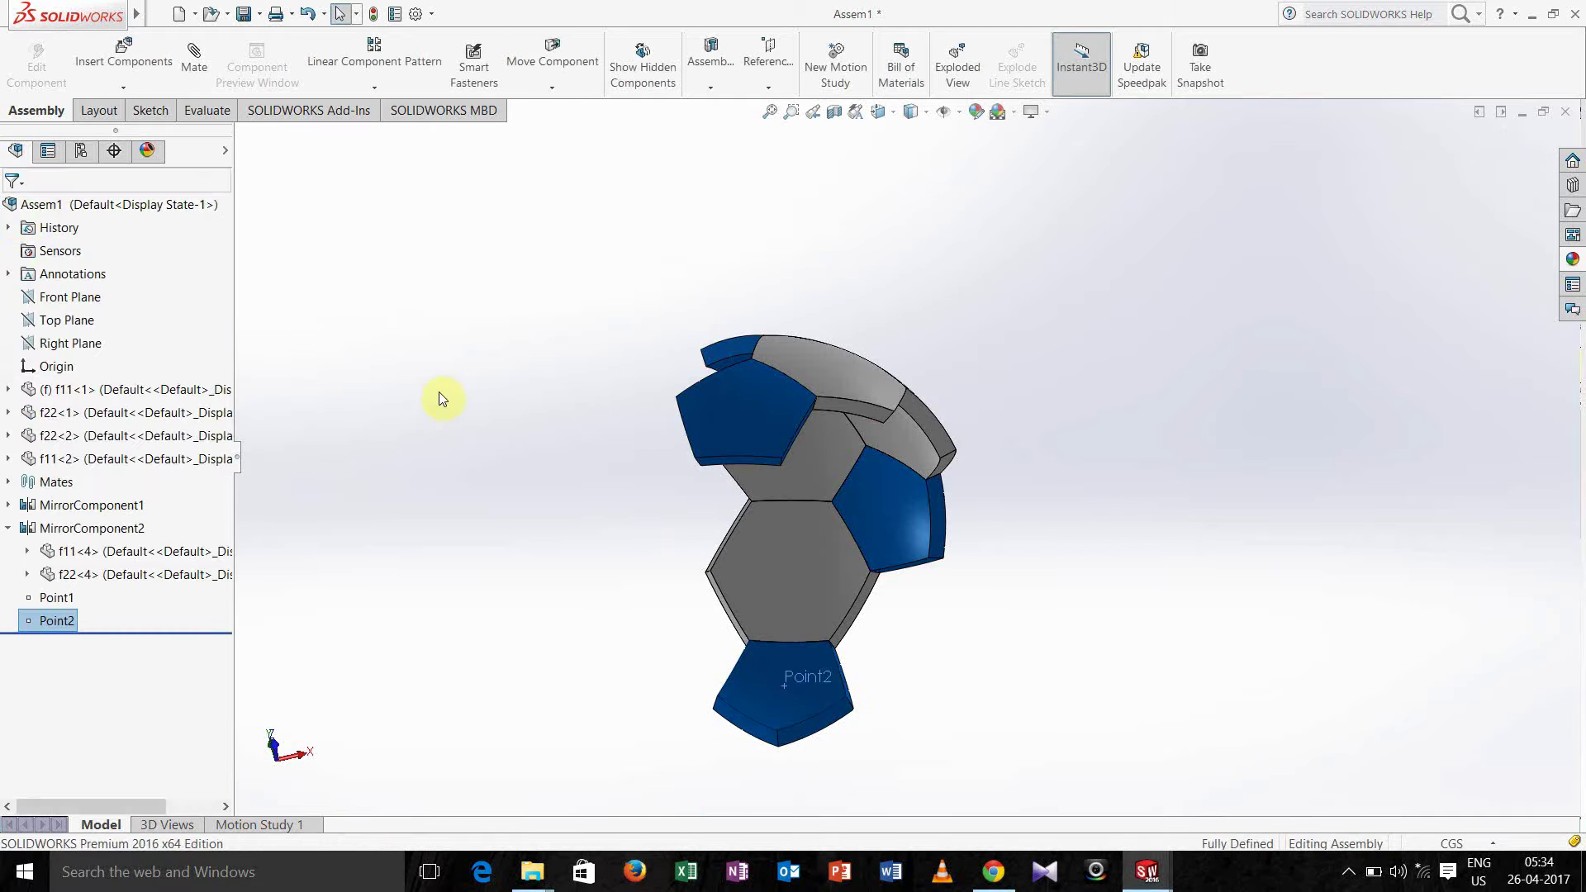
middle_click_drag(448, 410, 453, 311)
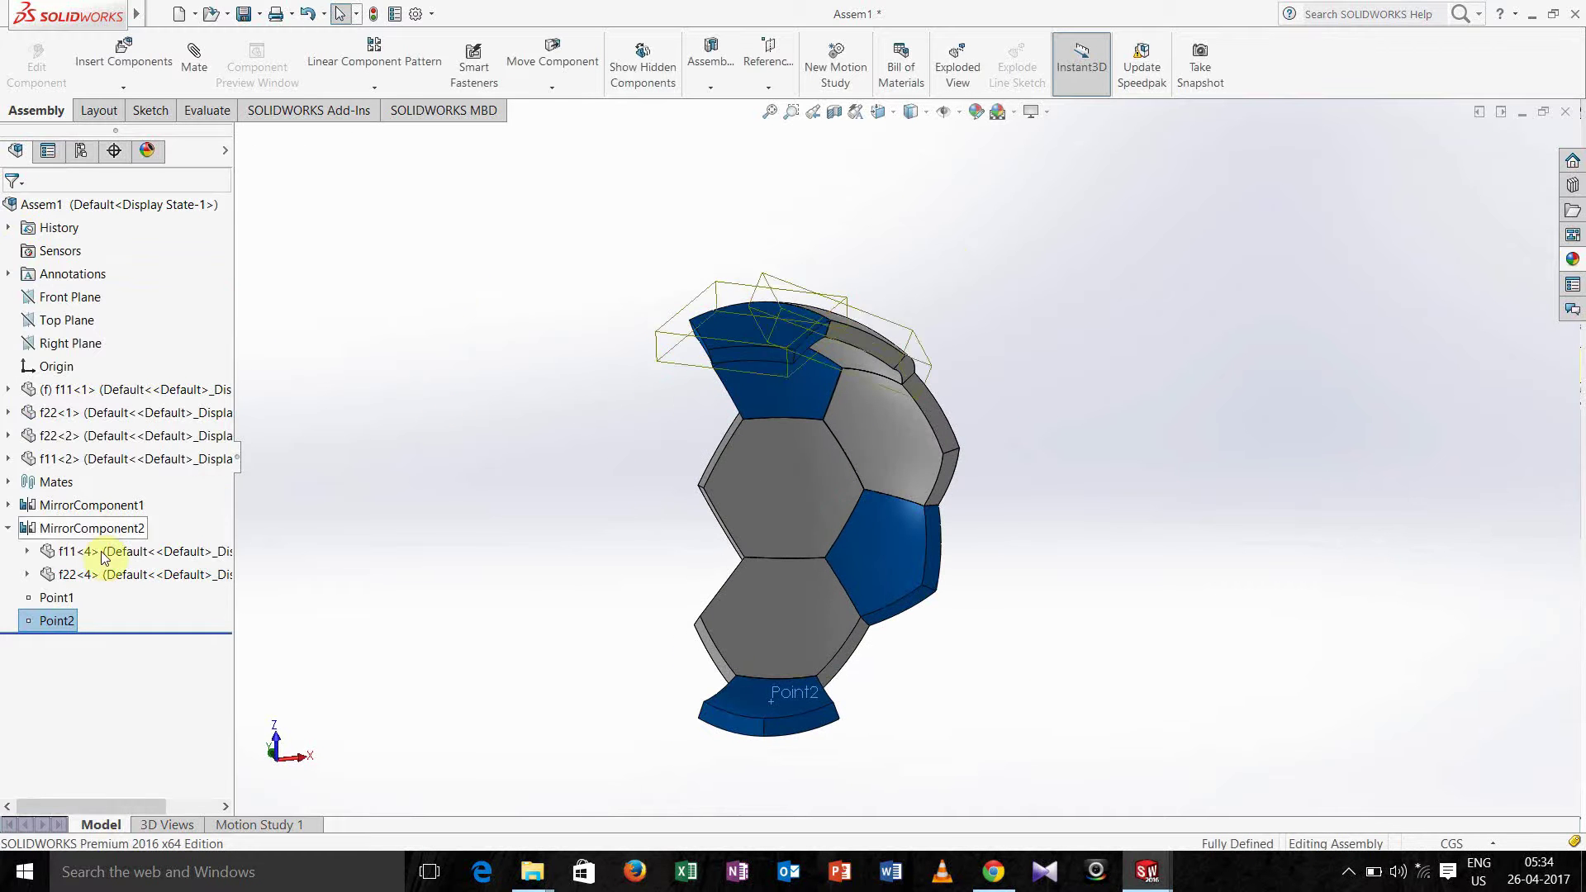
left_click(66, 606)
left_click(474, 448)
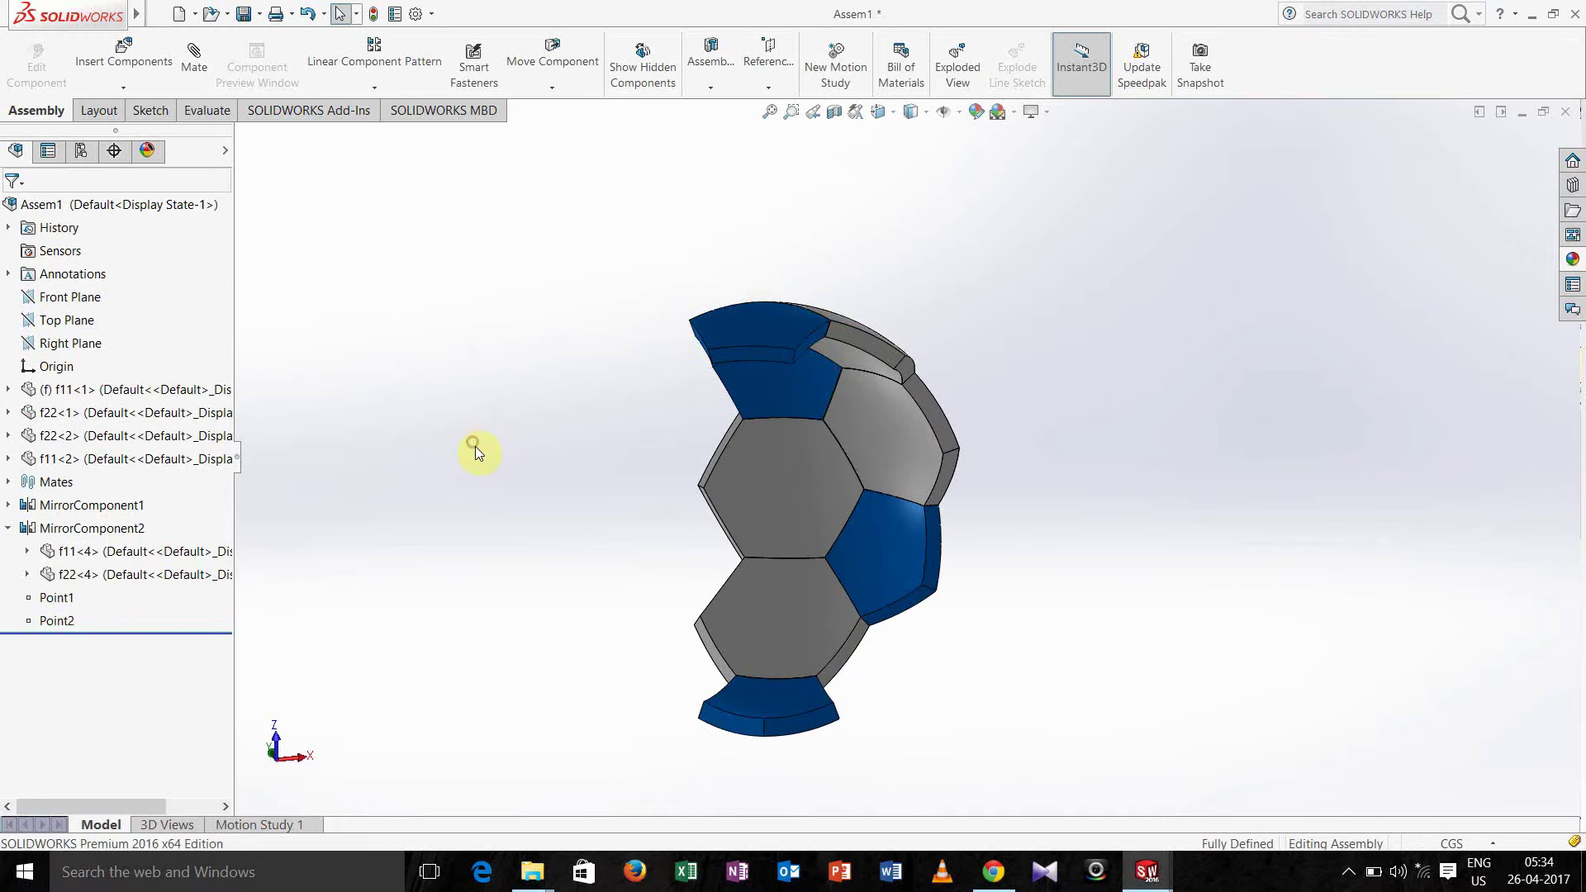
With points shown, create Axis1 through Point1 and Point2 using Two Points/Vertices
left_click(768, 87)
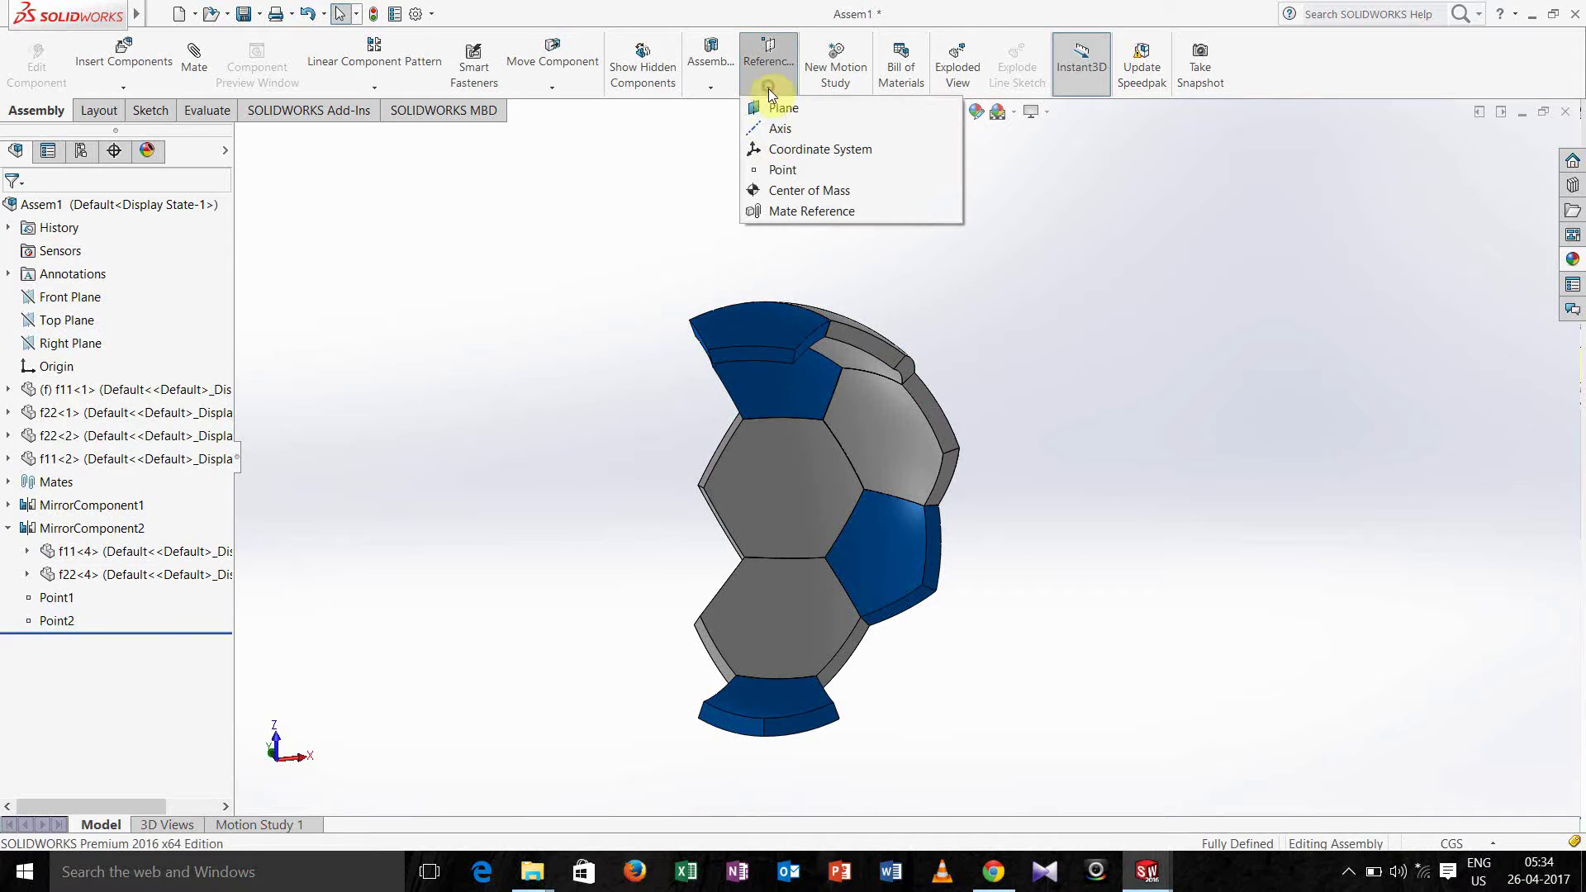
left_click(780, 132)
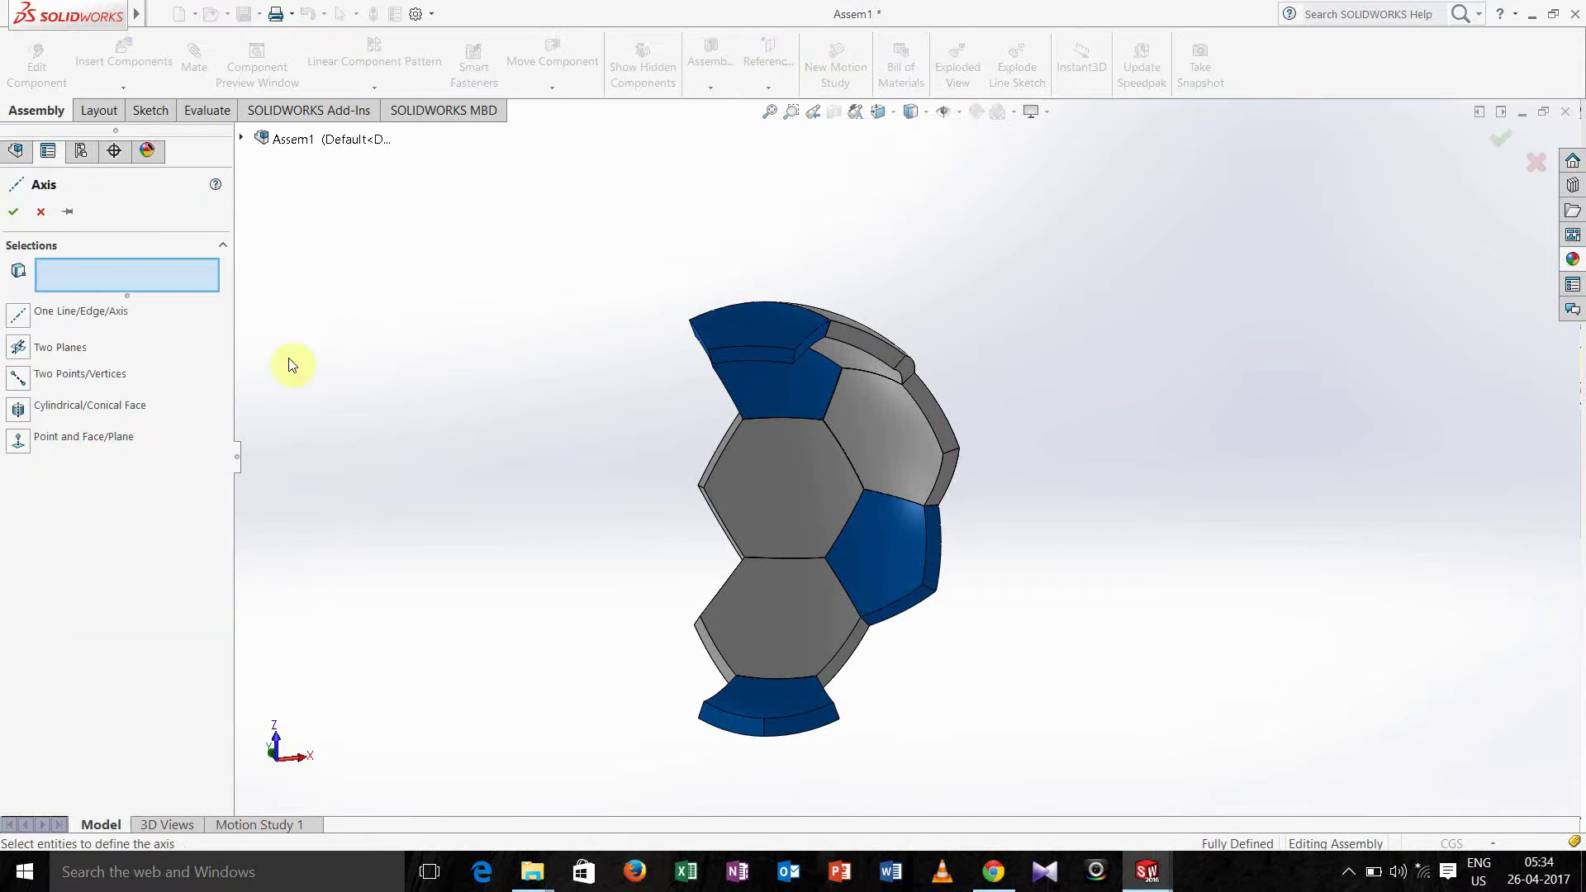
left_click(78, 377)
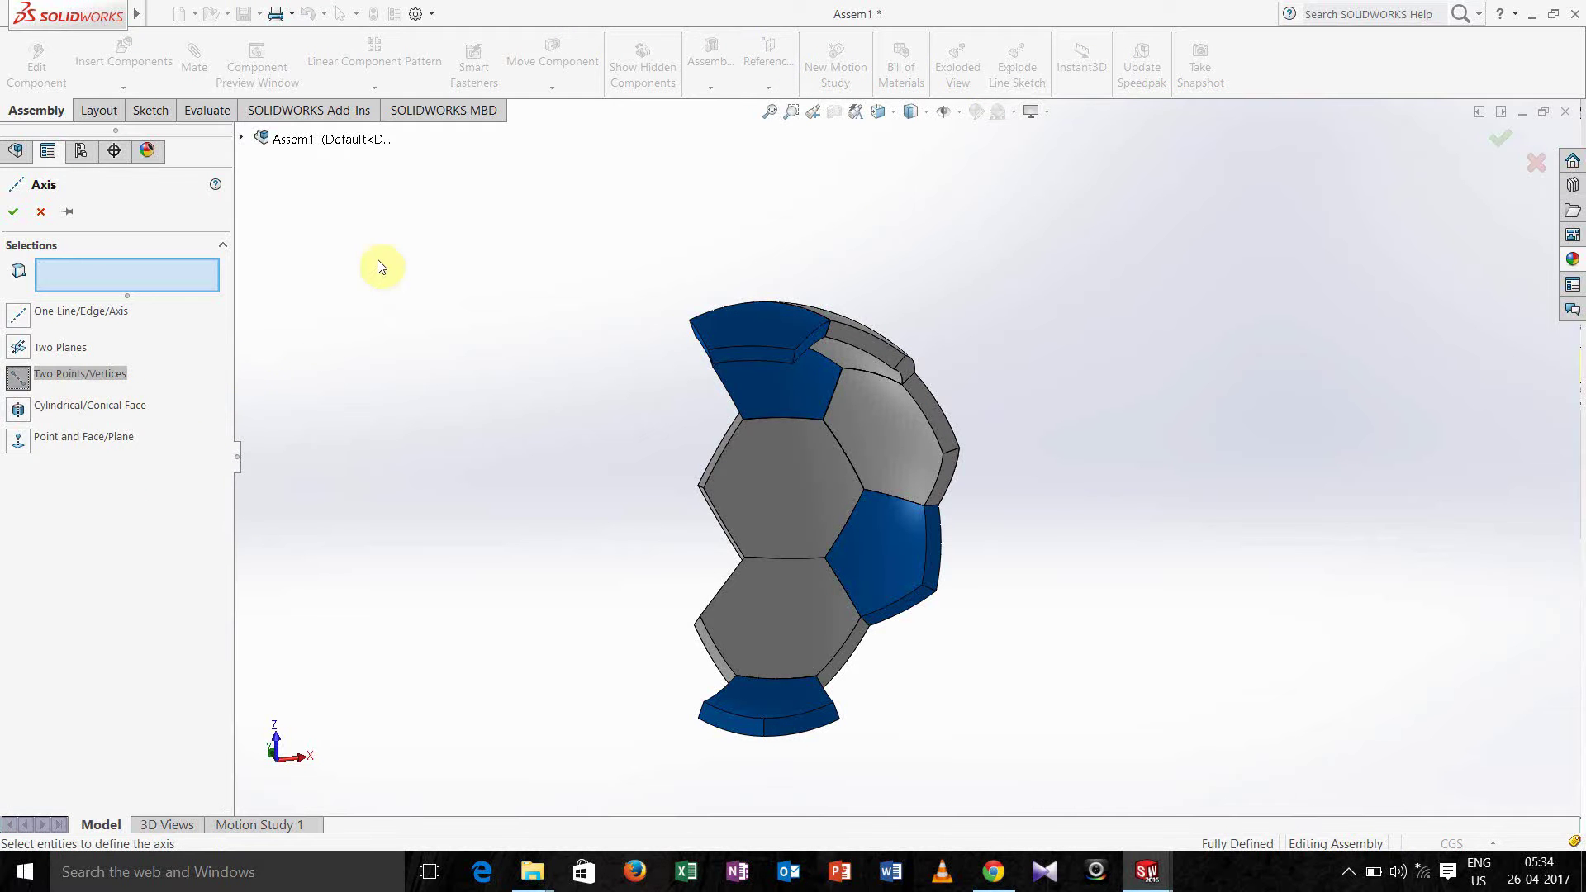
left_click(959, 113)
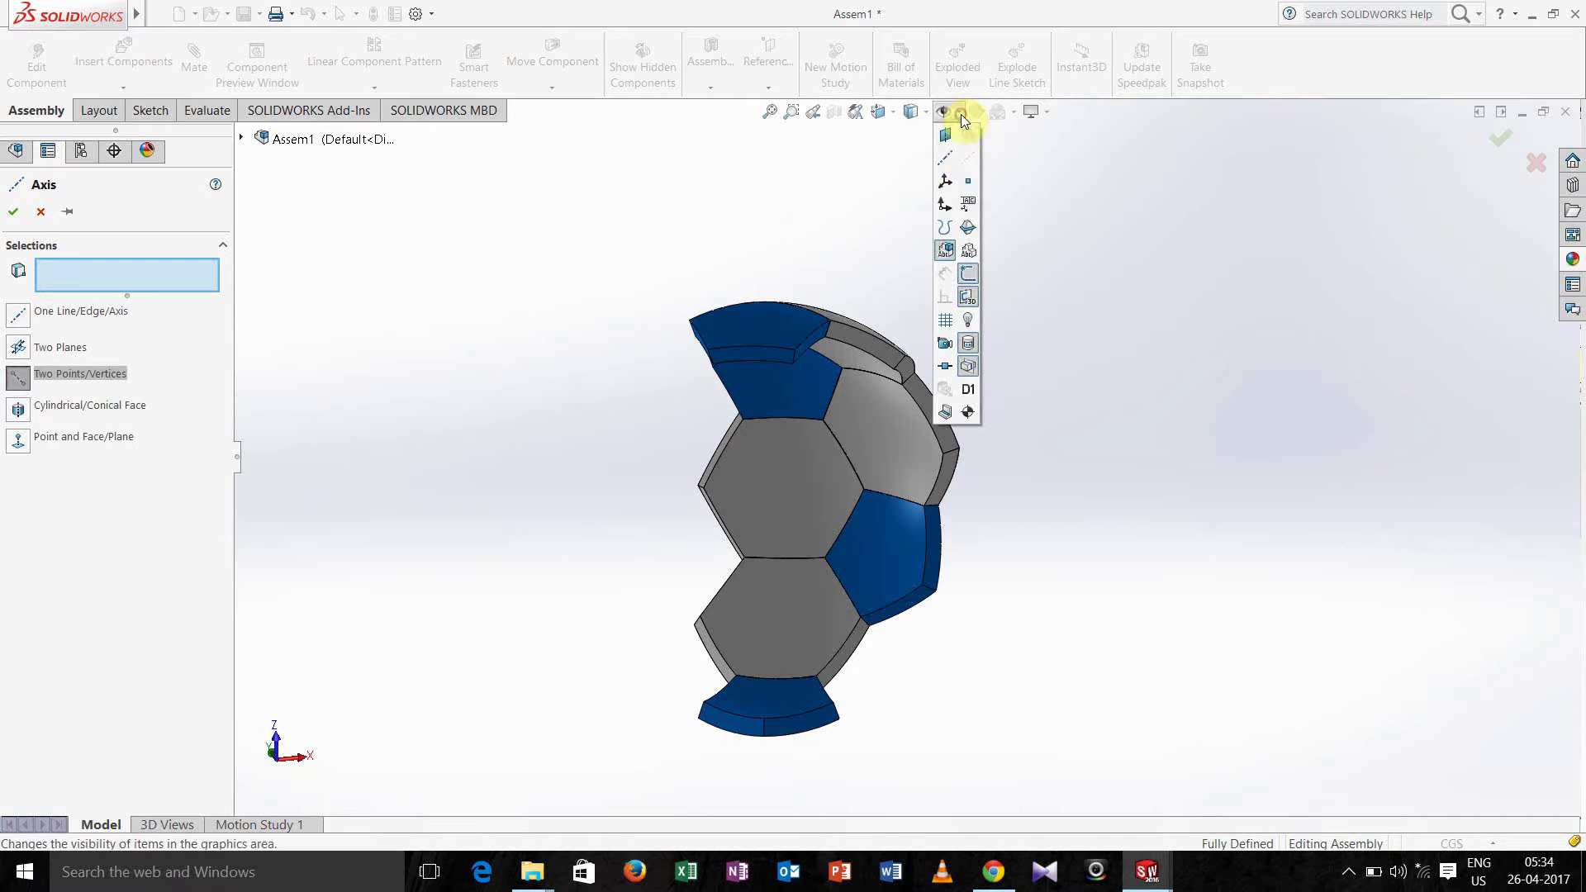
left_click(968, 182)
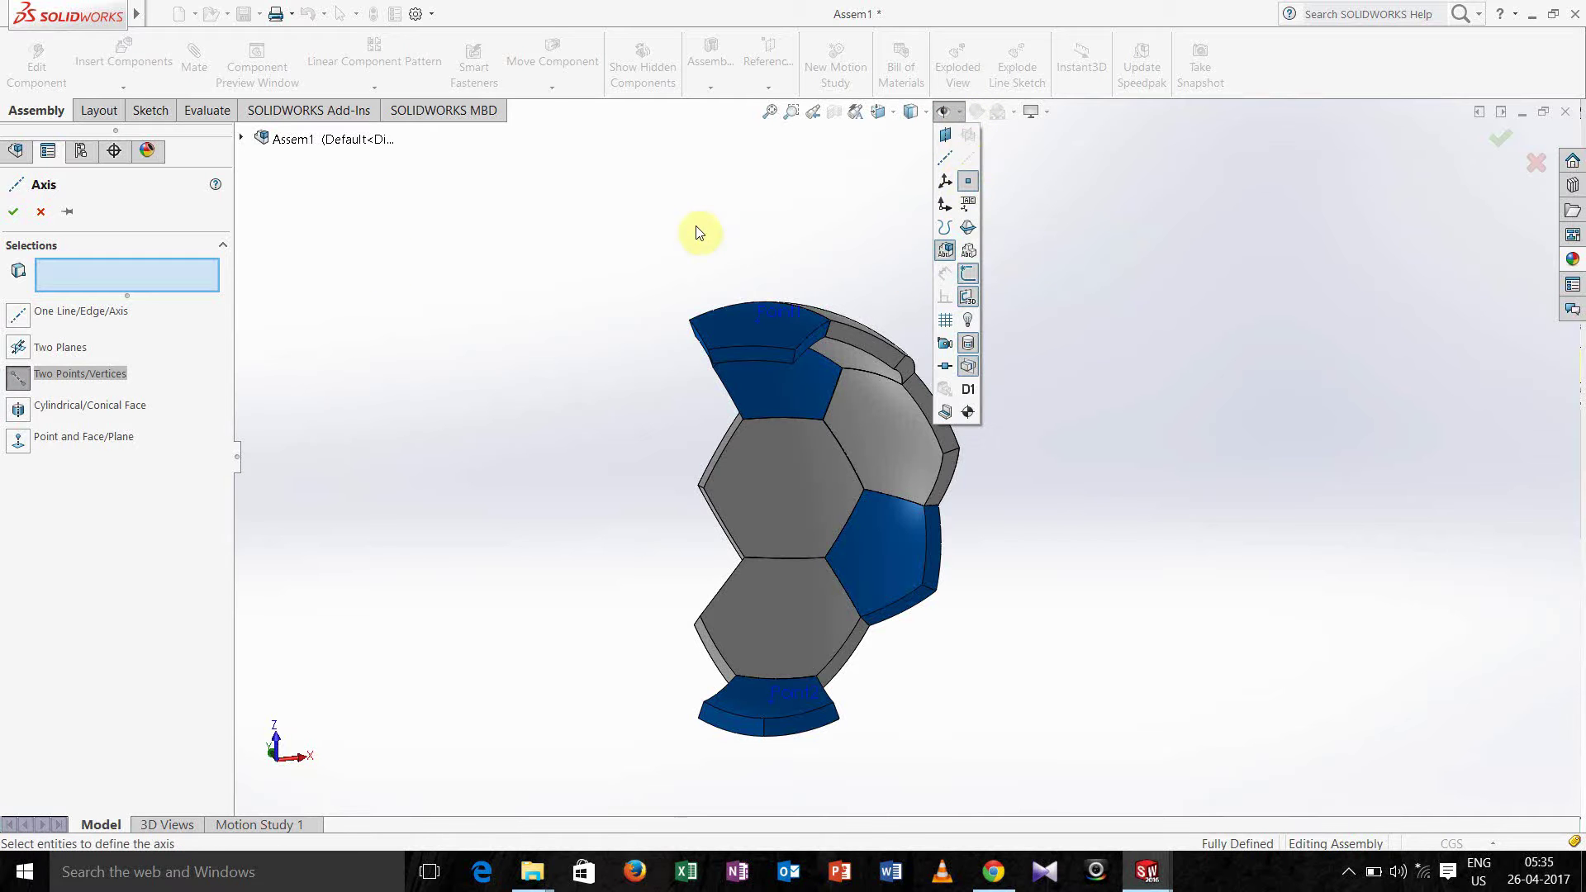
left_click(762, 322)
left_click(783, 696)
left_click(13, 213)
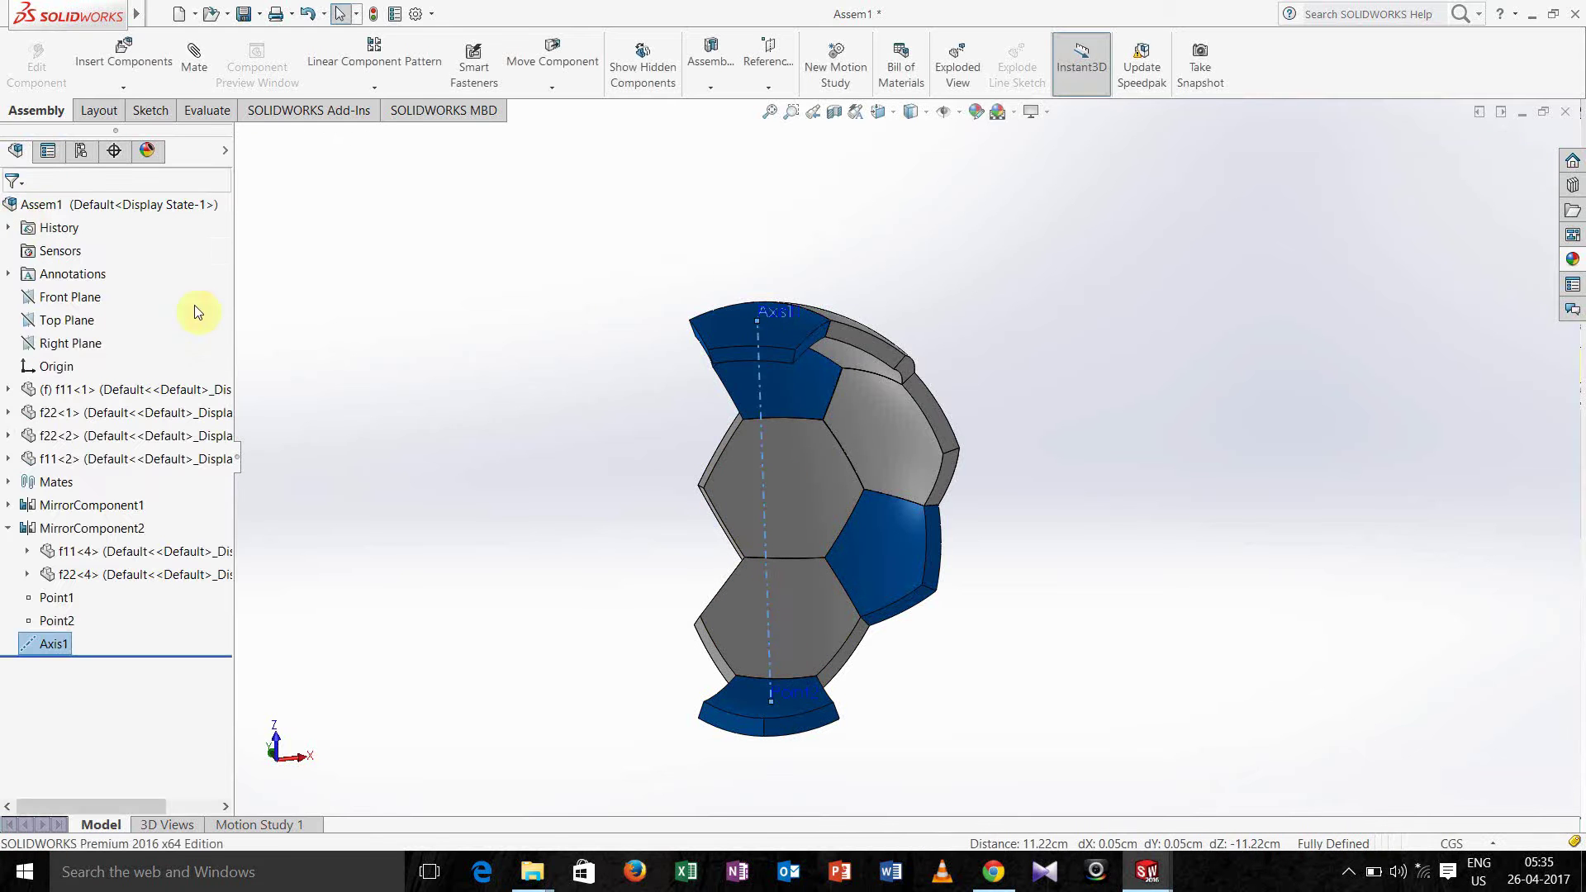
middle_click_drag(522, 358, 528, 327)
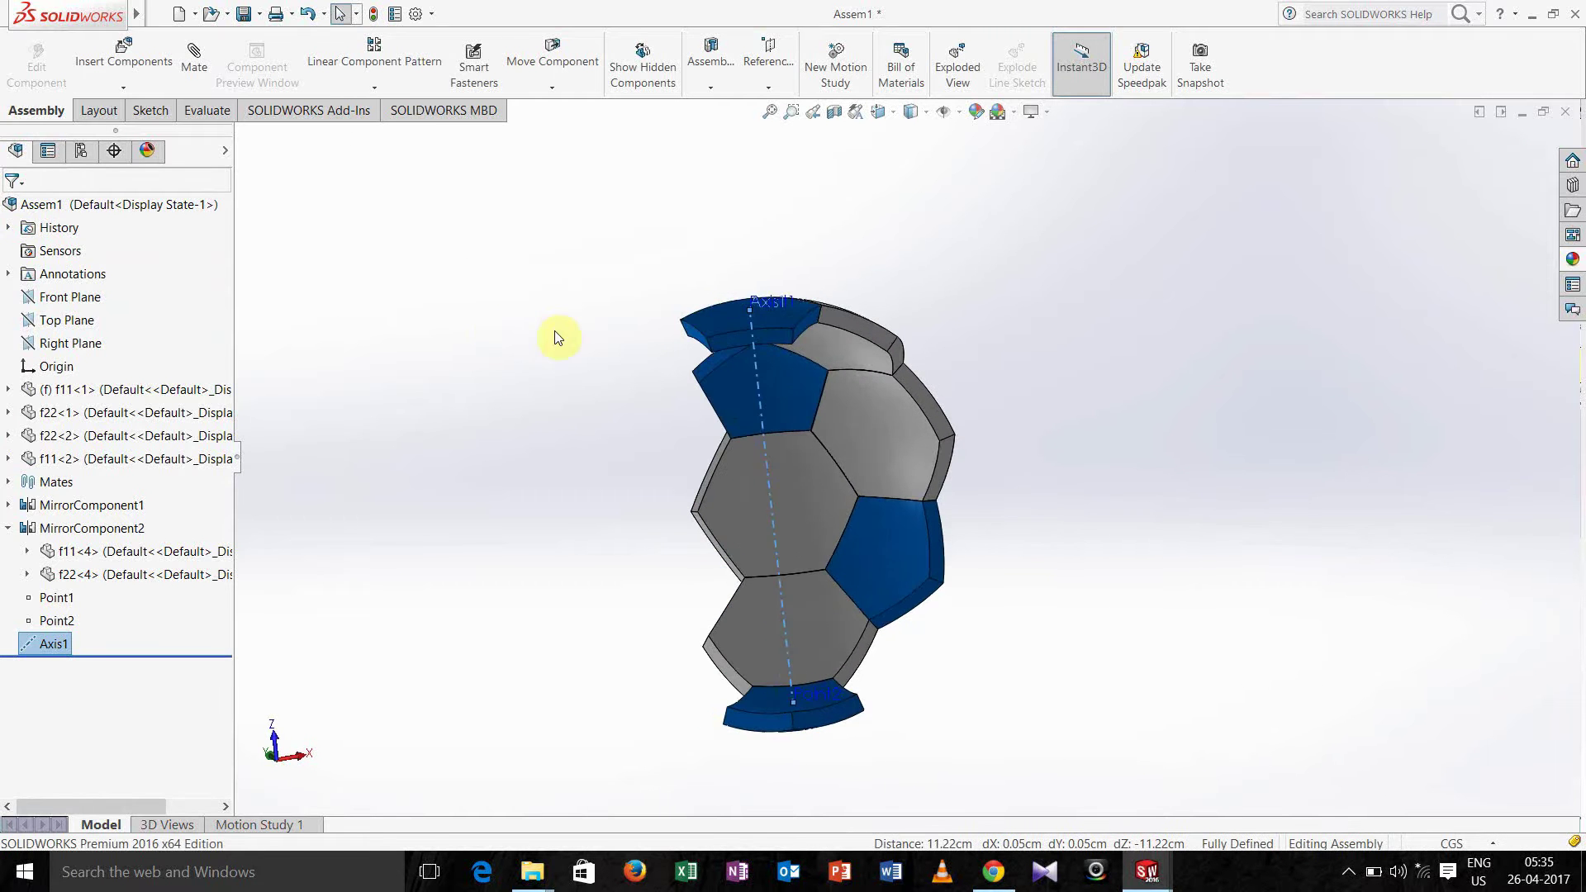
Start a circular component pattern around Axis1 and clear a trial hexagon selection
left_click(375, 88)
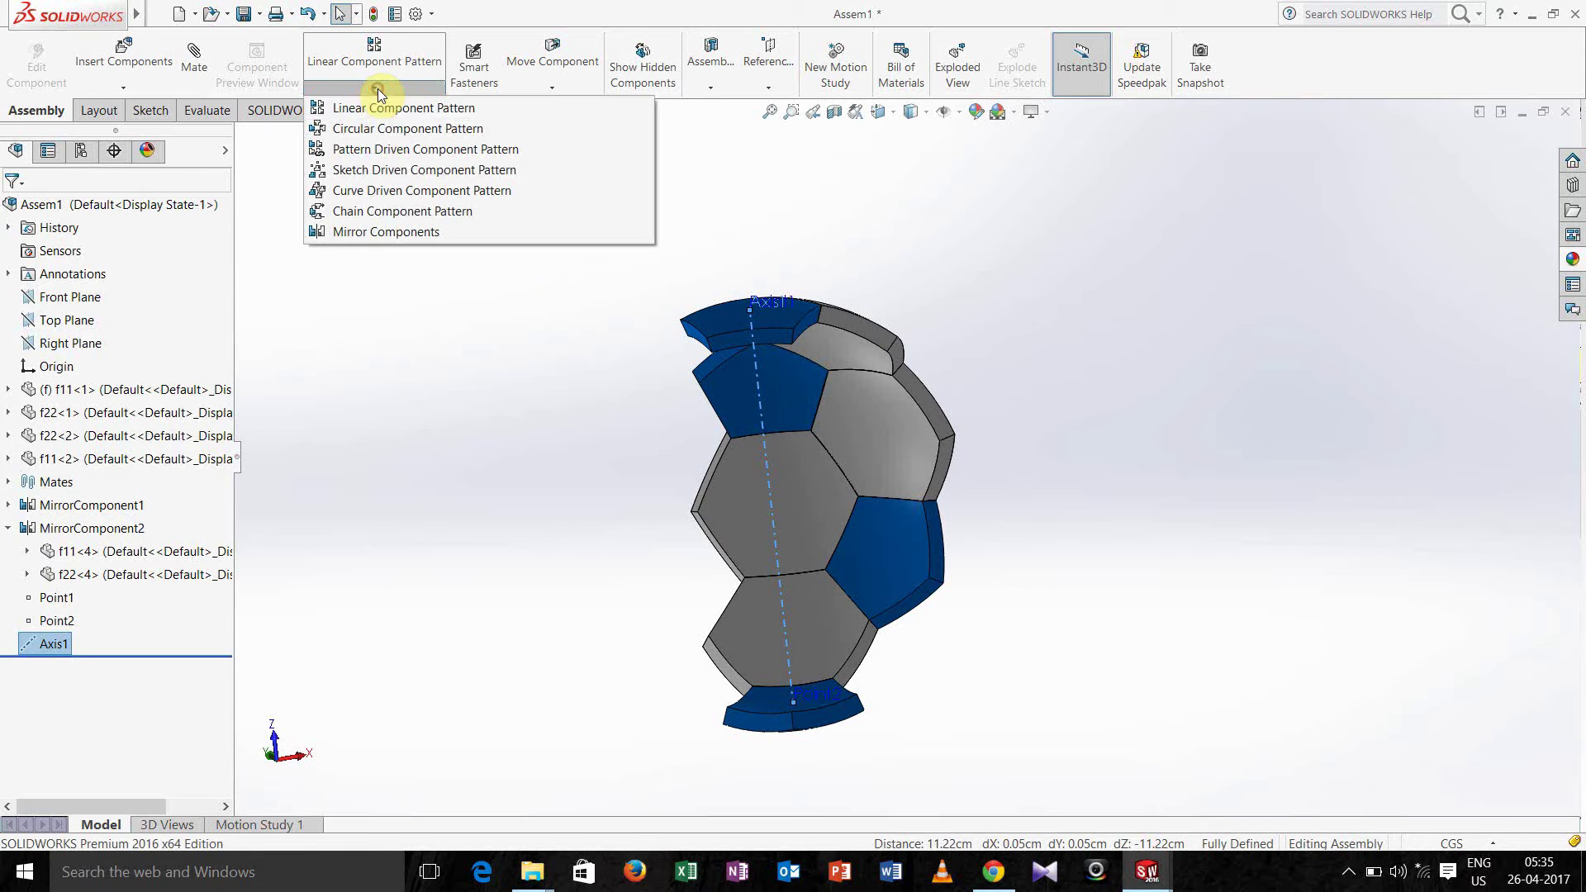
left_click(380, 130)
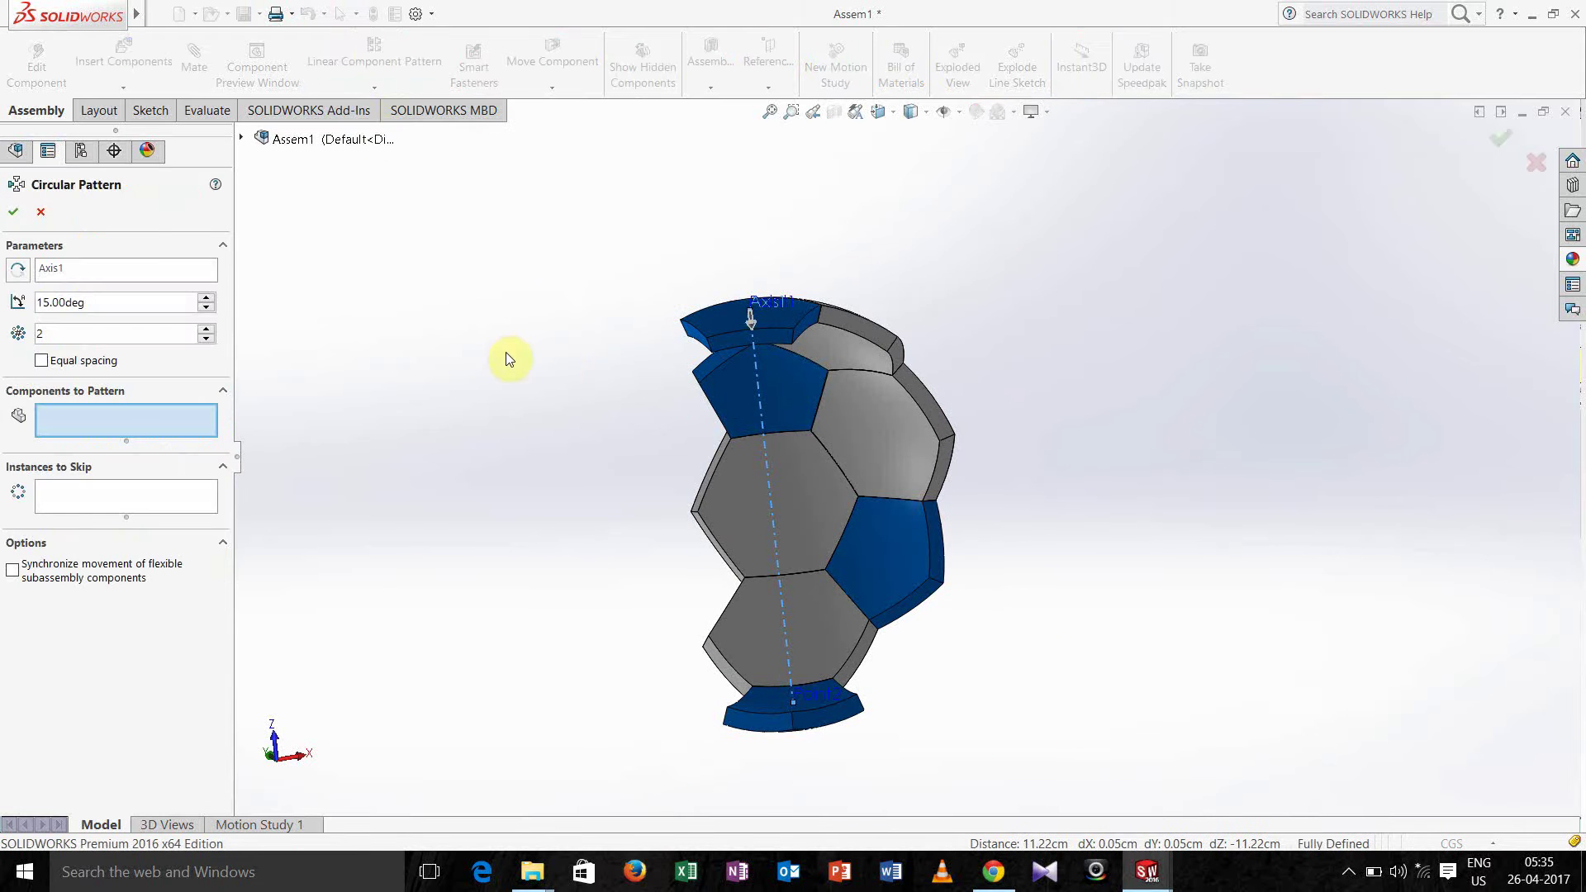
middle_click_drag(496, 345, 471, 320)
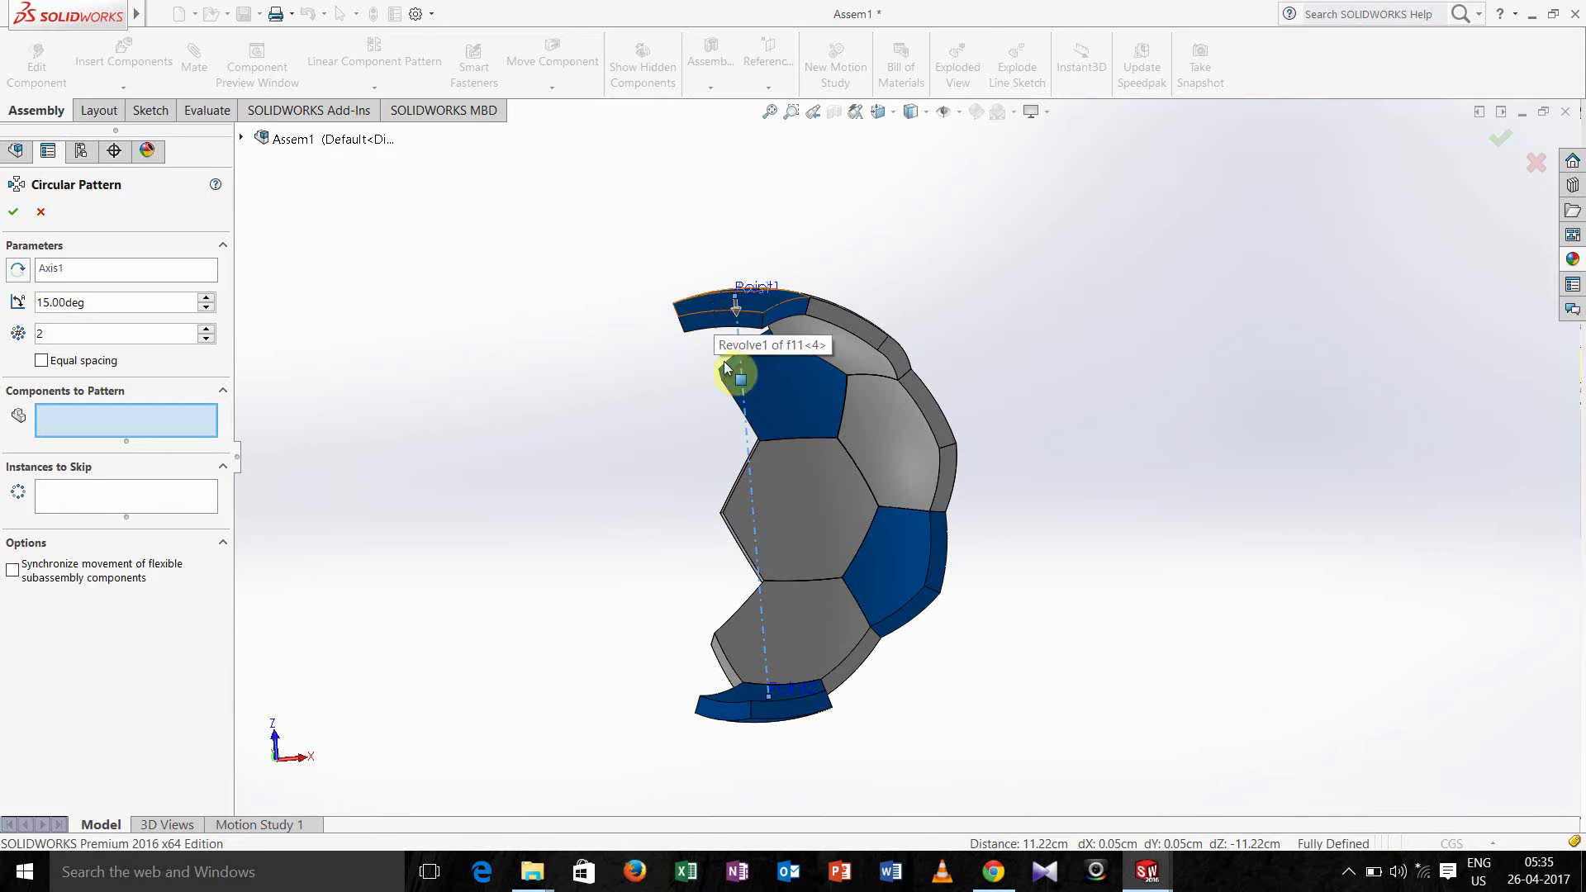
left_click(817, 631)
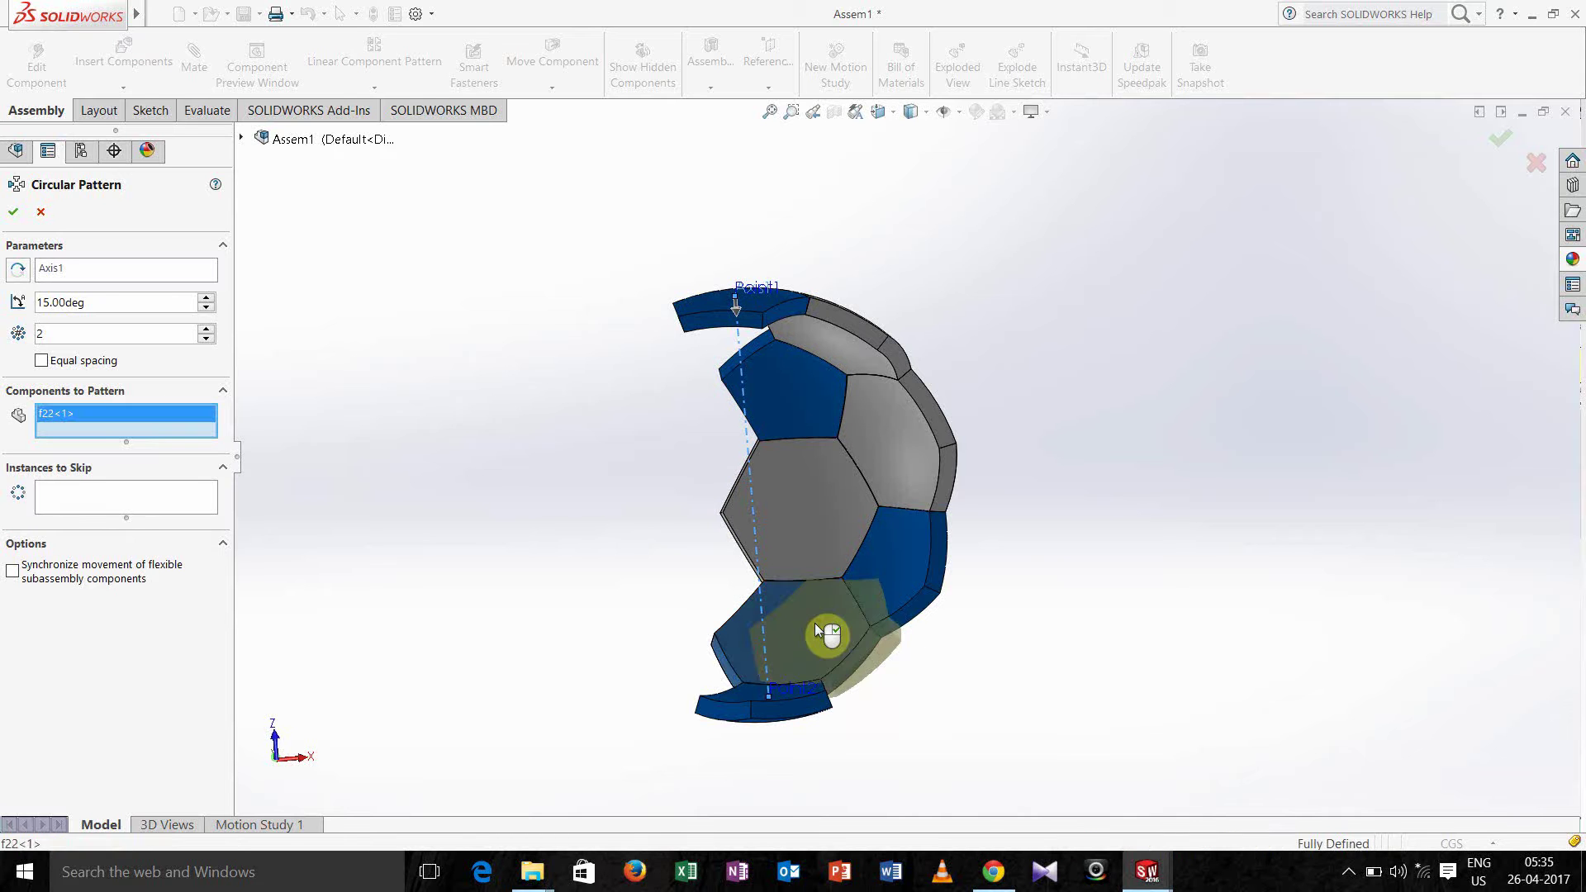
right_click(122, 415)
left_click(155, 429)
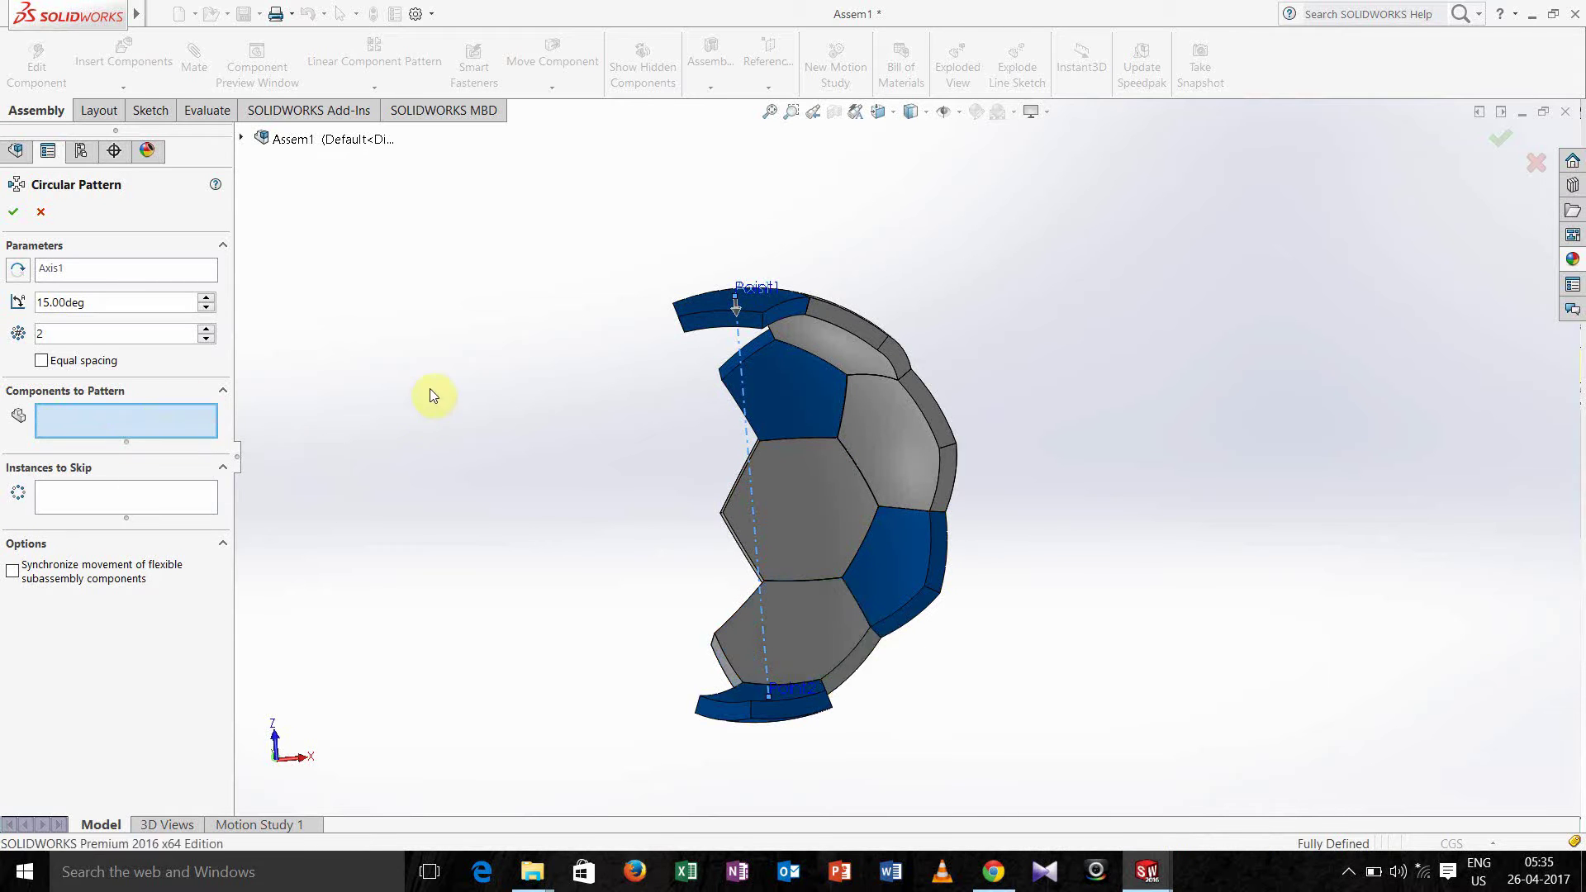
Try patterning the upper and lower hexagons, preview it, then clear the components again
middle_click_drag(429, 388, 421, 464)
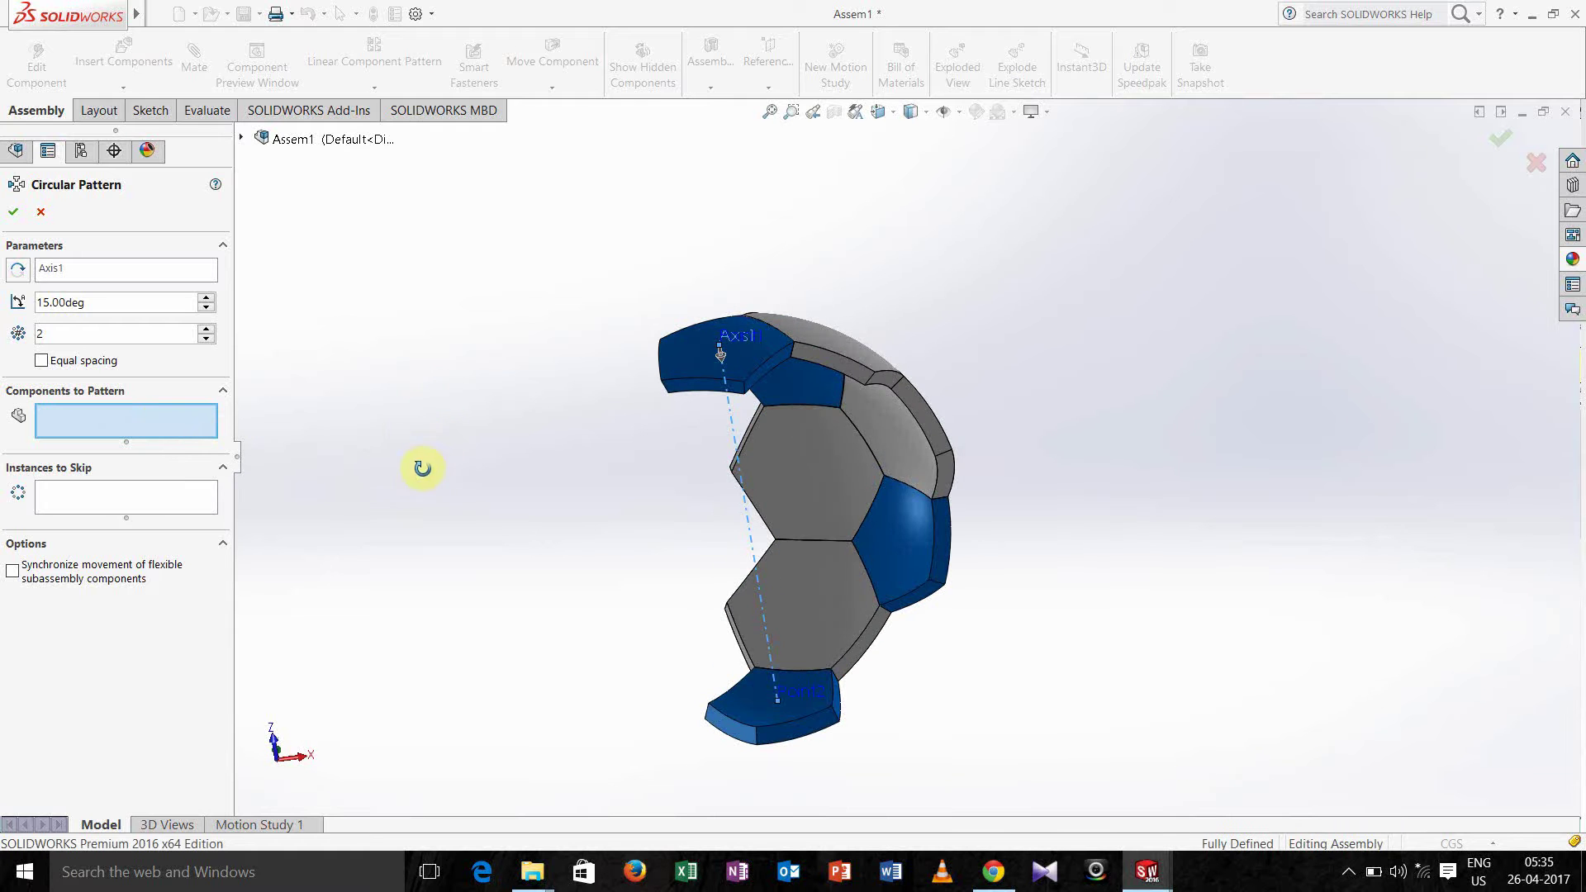
left_click(820, 592)
left_click(793, 468)
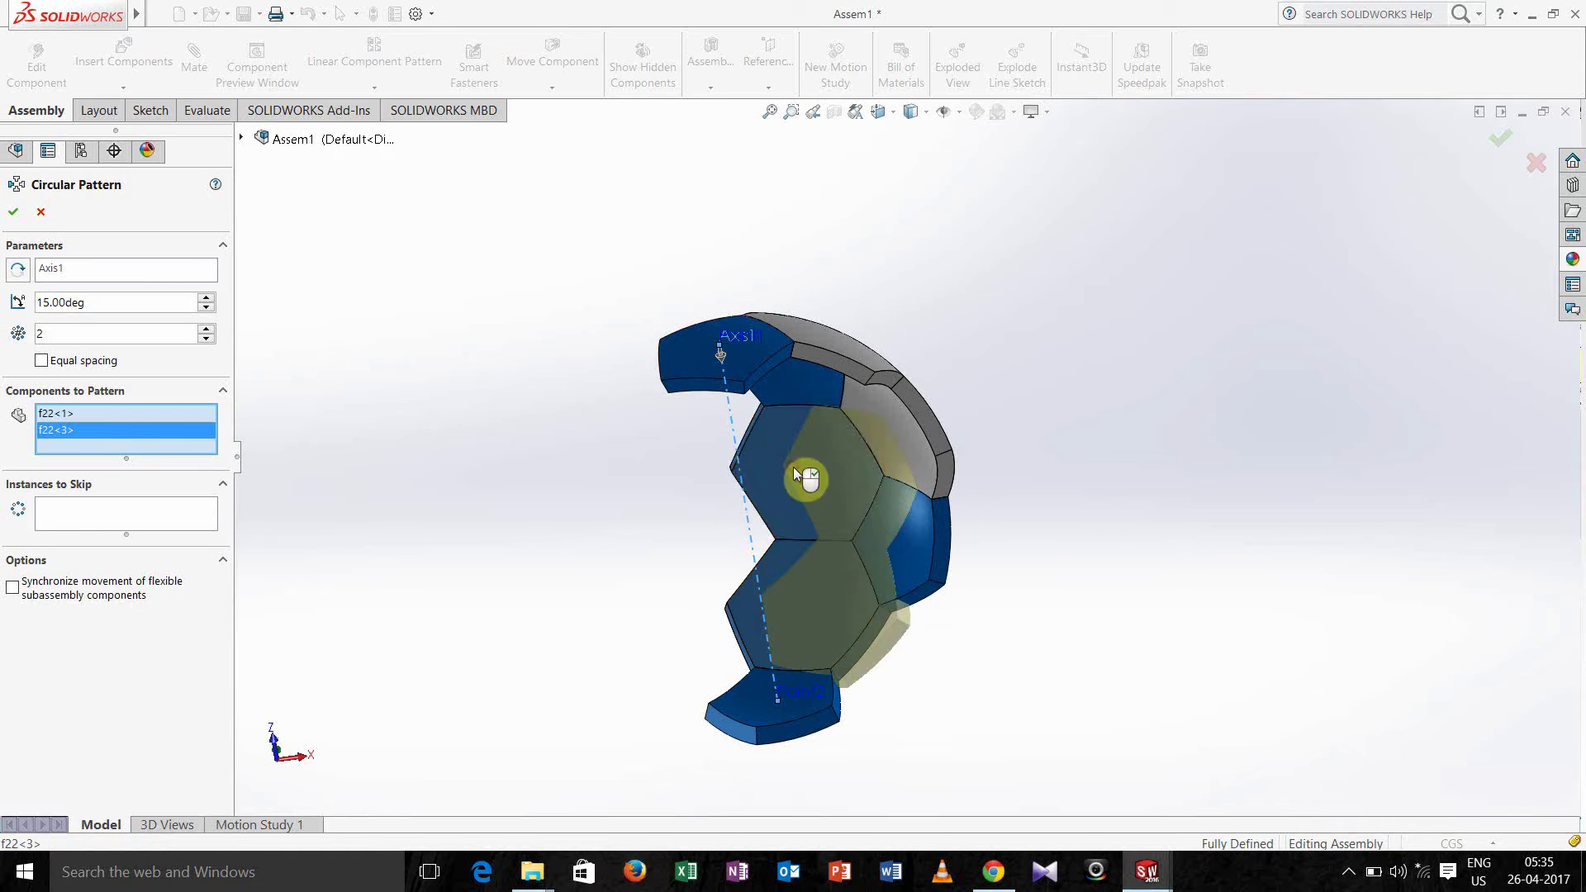
middle_click_drag(999, 450, 1076, 457, "ctrl")
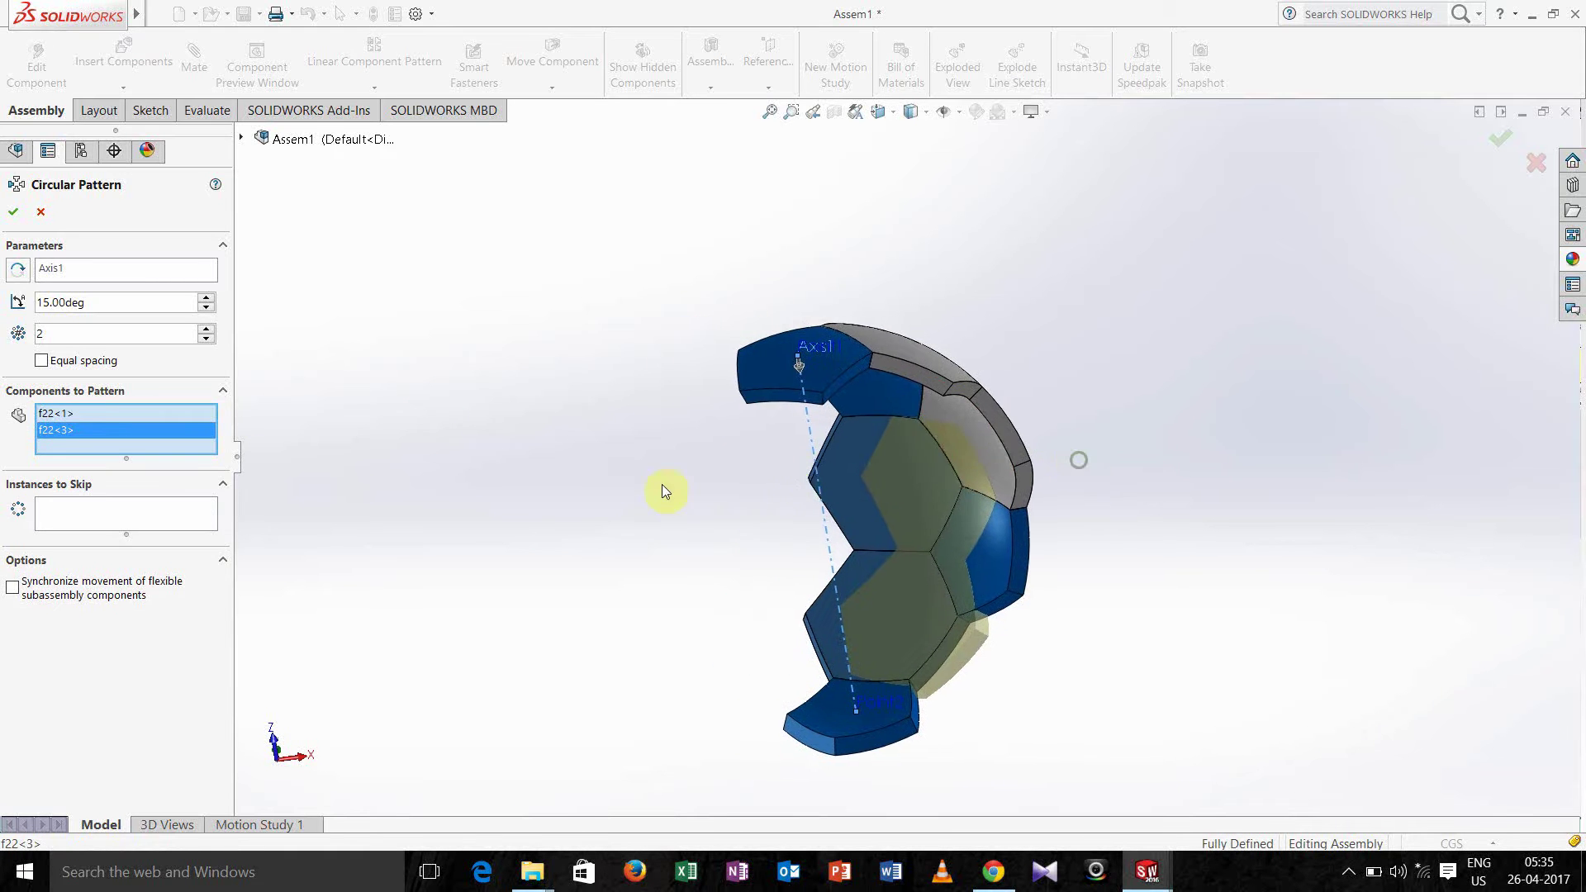
middle_click_drag(664, 487, 746, 447)
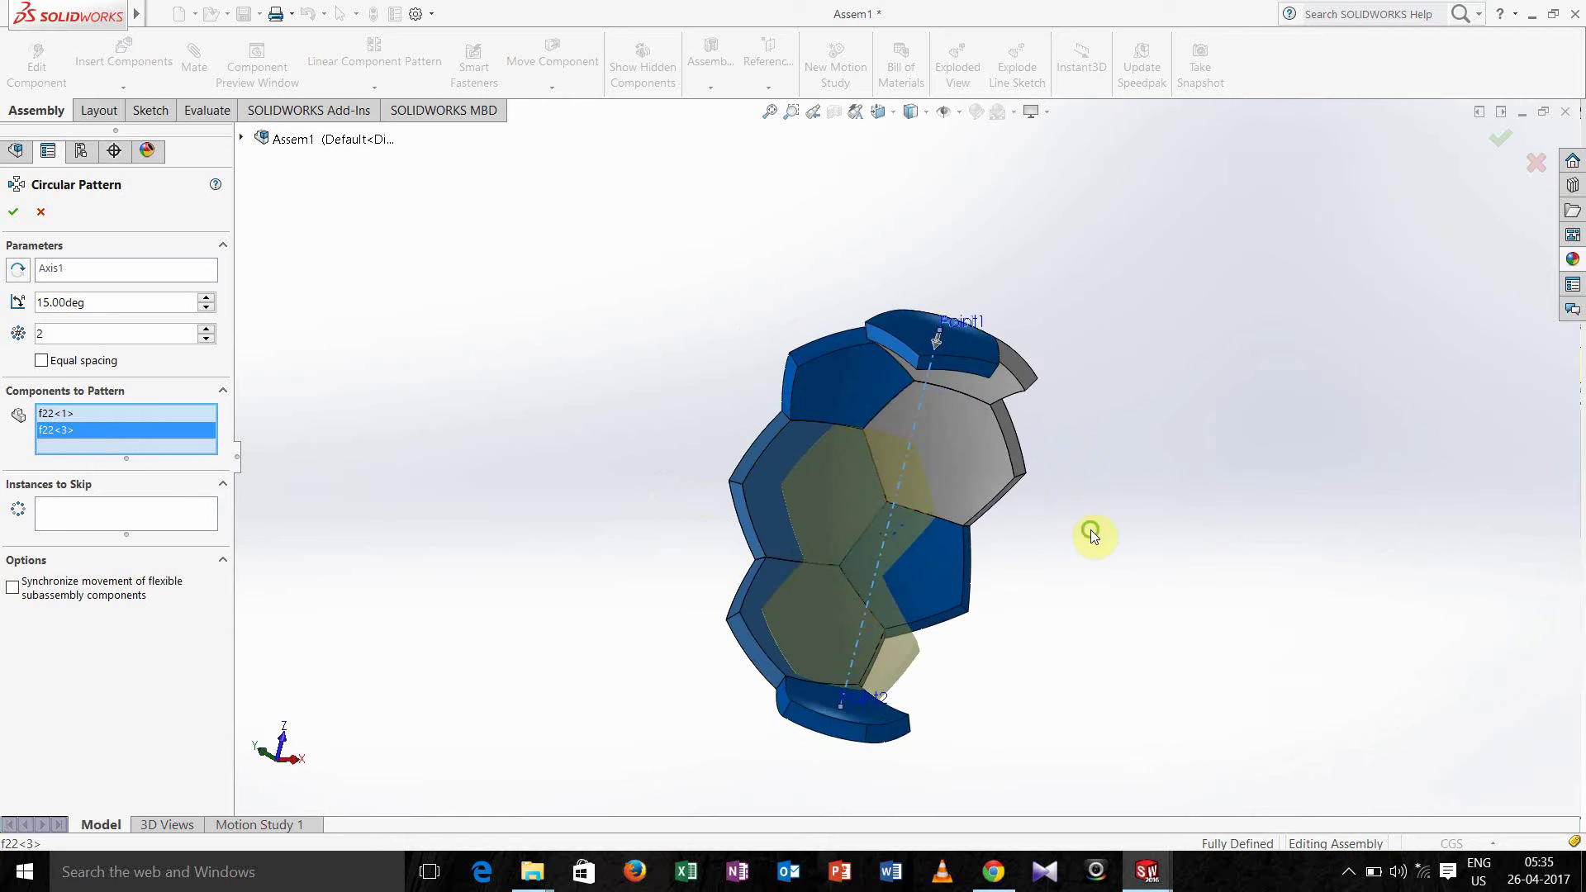
middle_click_drag(1091, 527, 1062, 536)
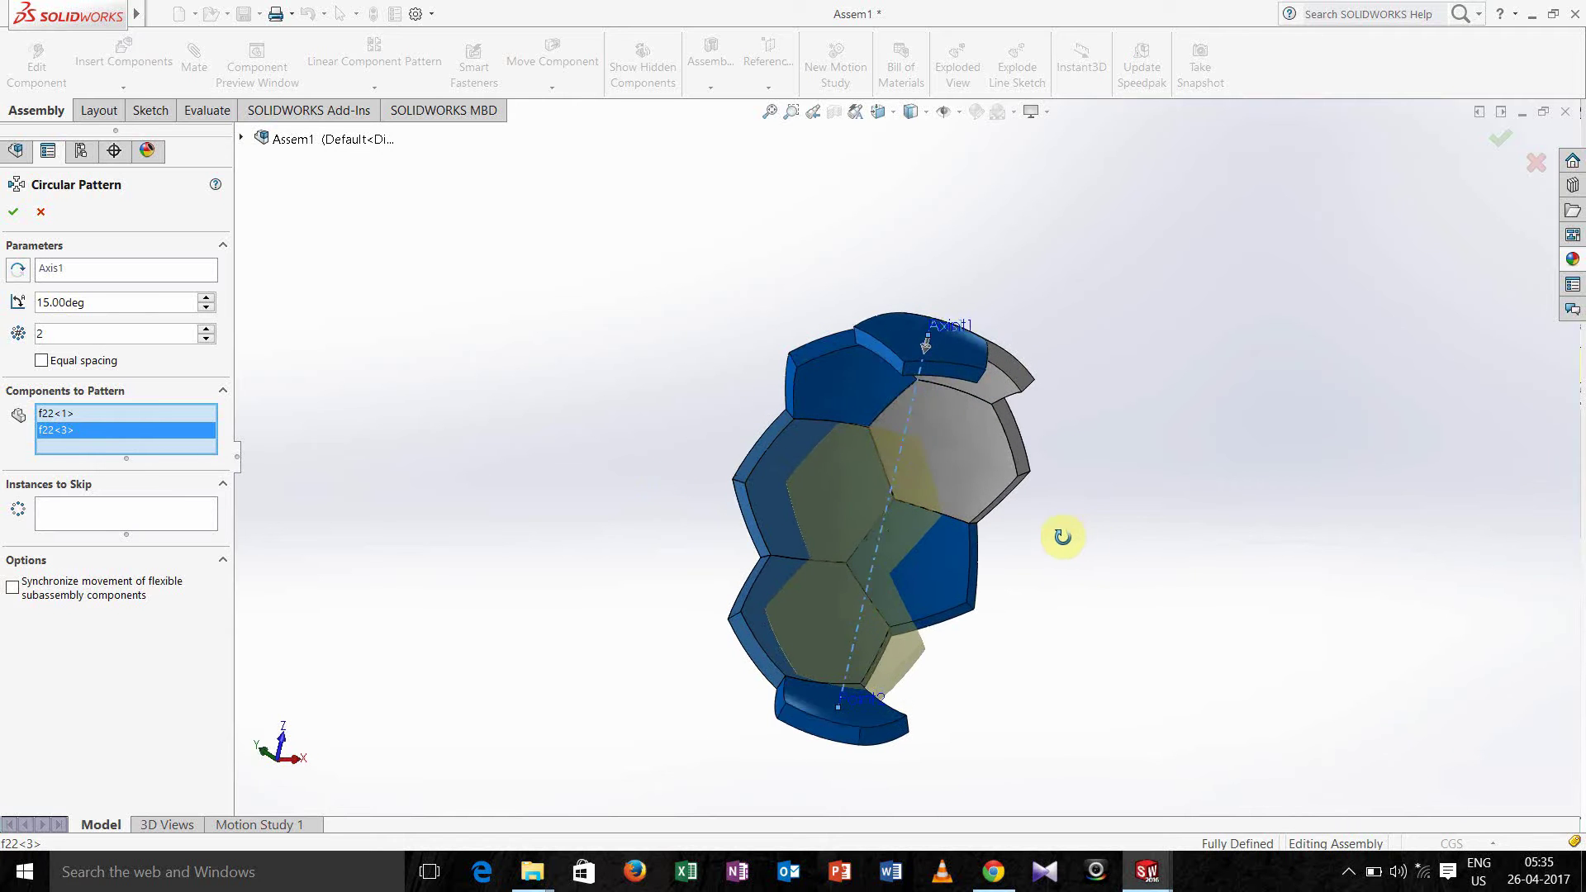
right_click(102, 424)
left_click(158, 435)
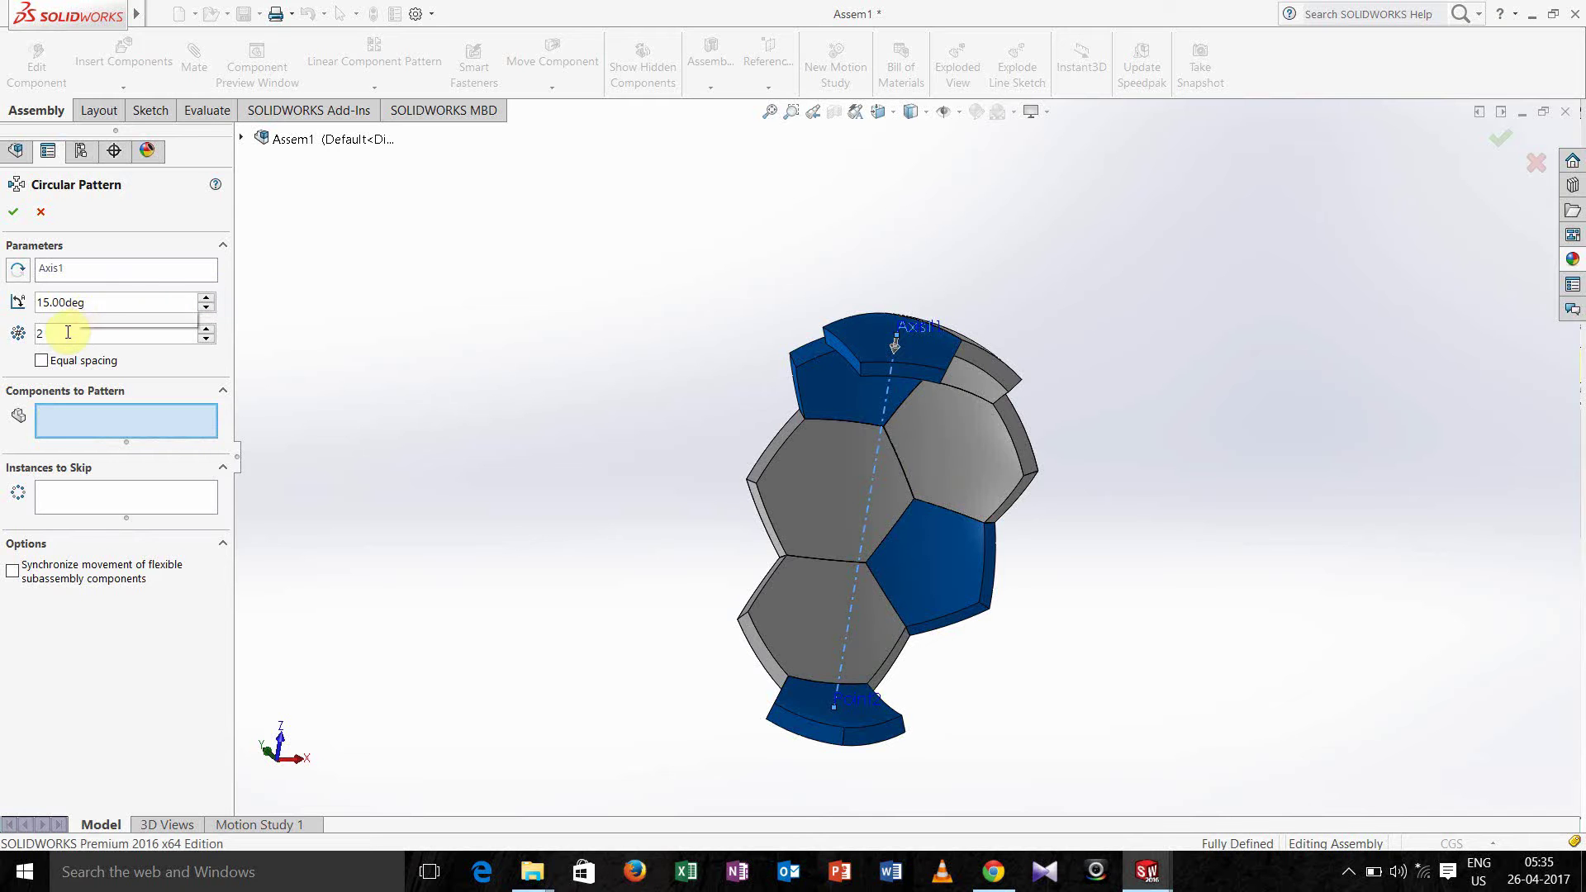
Enter 5 instances and a 360deg angle in the circular pattern
left_click_drag(64, 332, 30, 332)
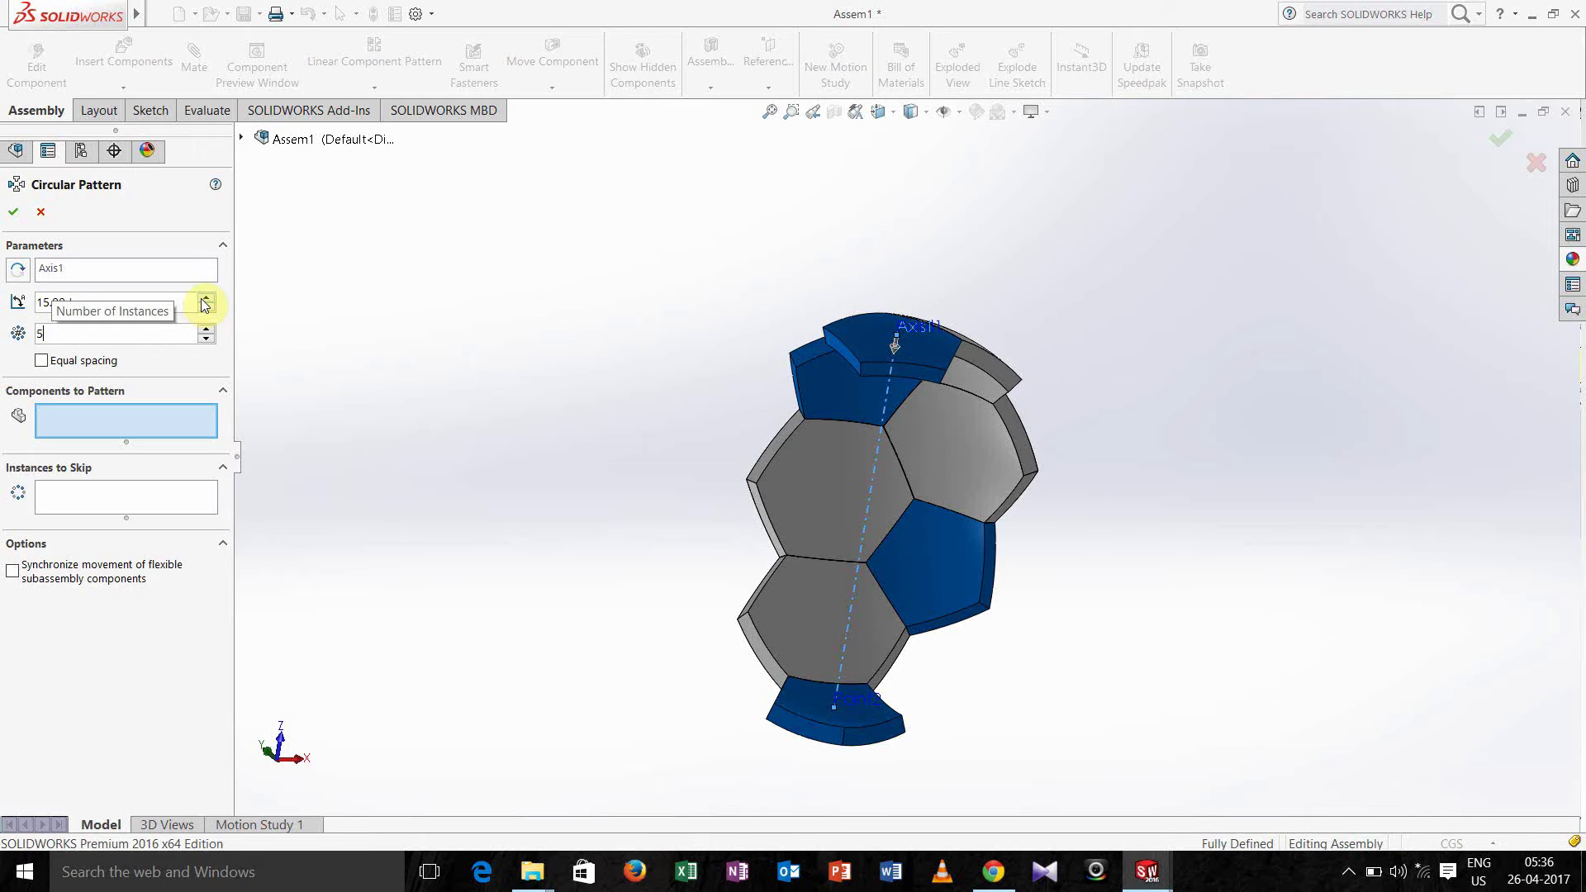
left_click(169, 298)
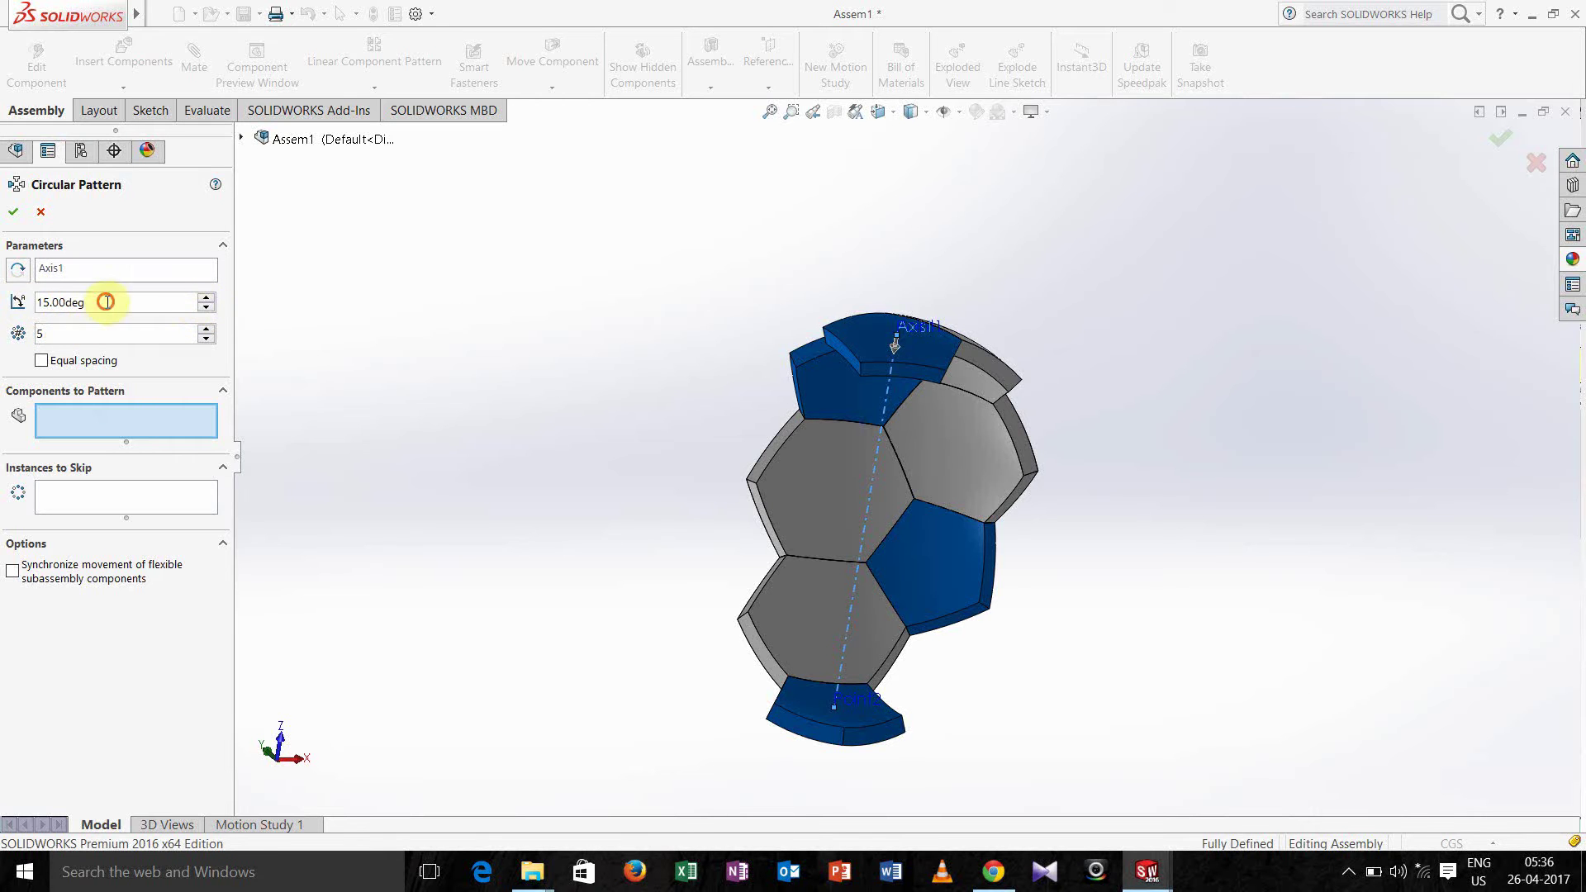
double_click(70, 293)
type("360")
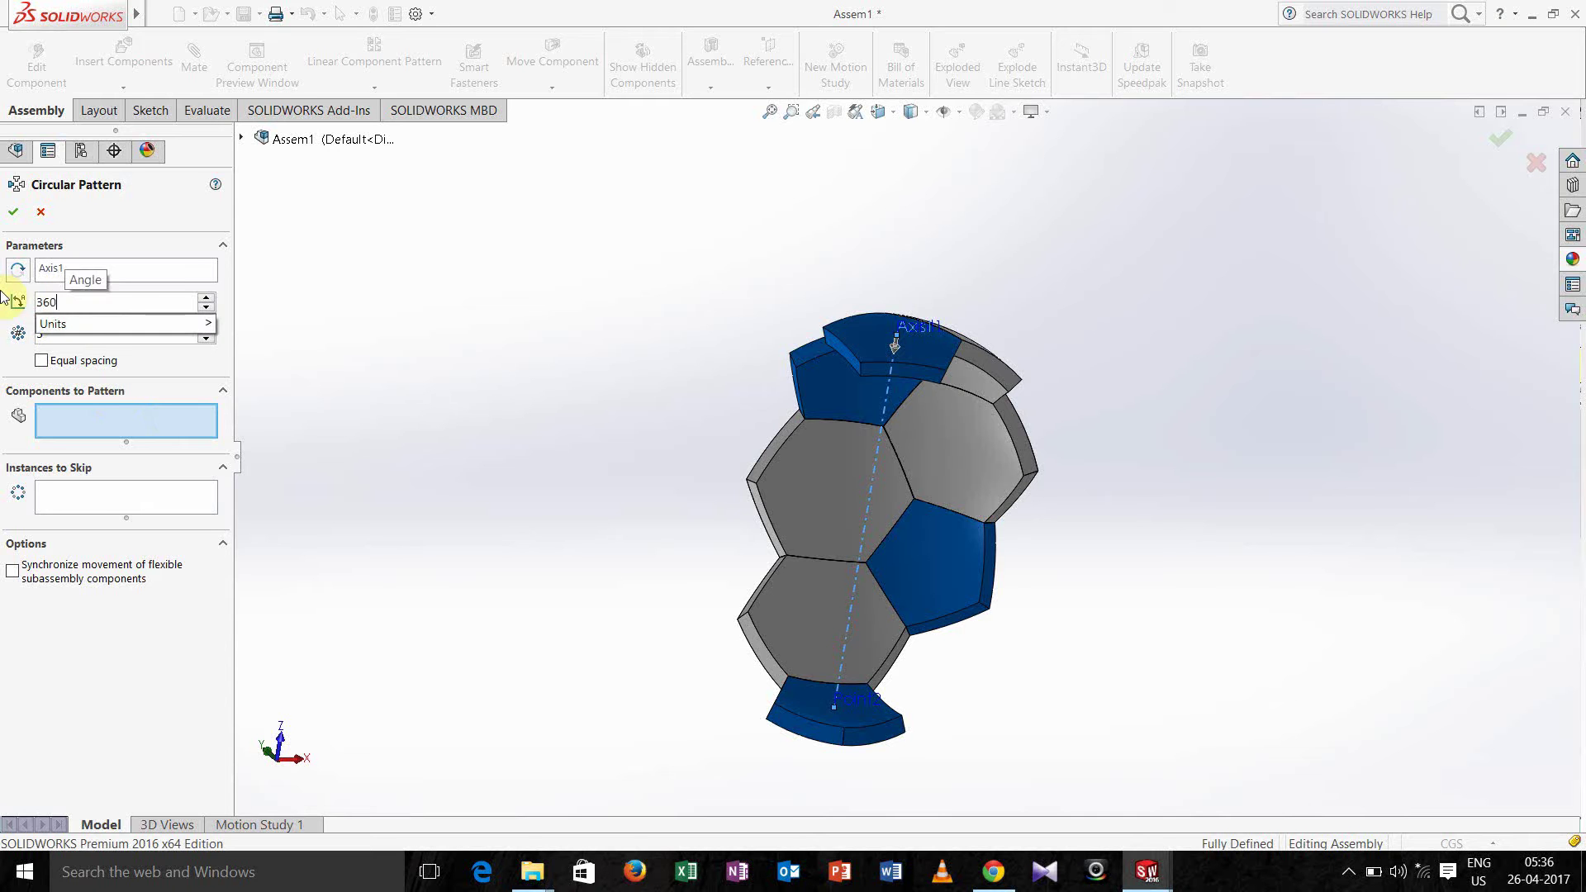
mouse_move(107, 323)
left_click(238, 328)
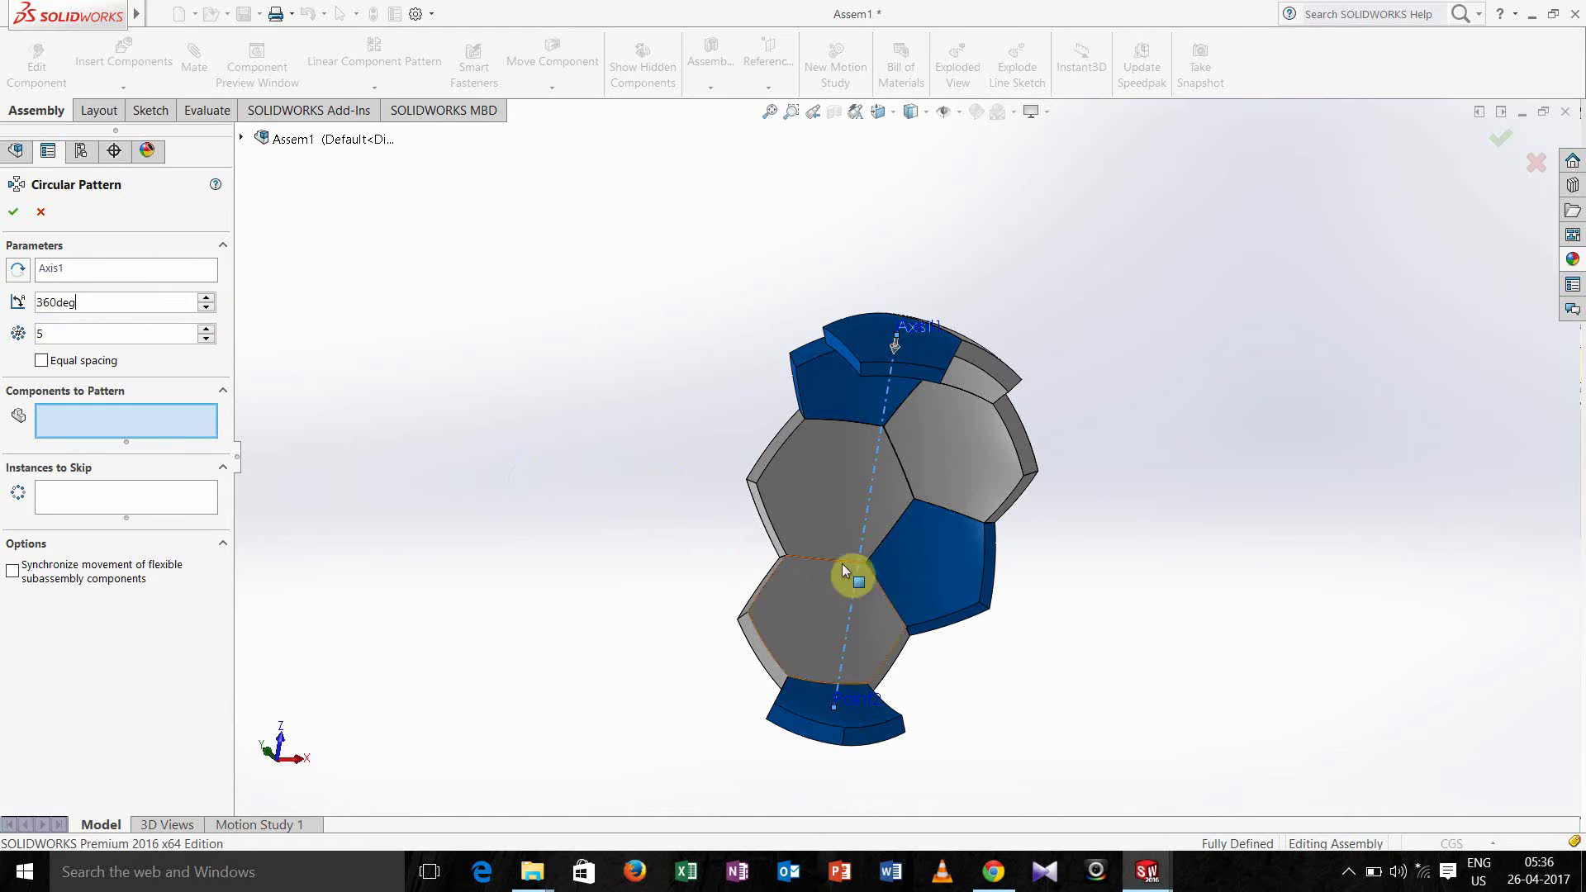
Add panels f11<2>, f22<2>, f22<3>, f22<1>, f11<3> and f22<4> to the components to pattern
left_click(936, 557)
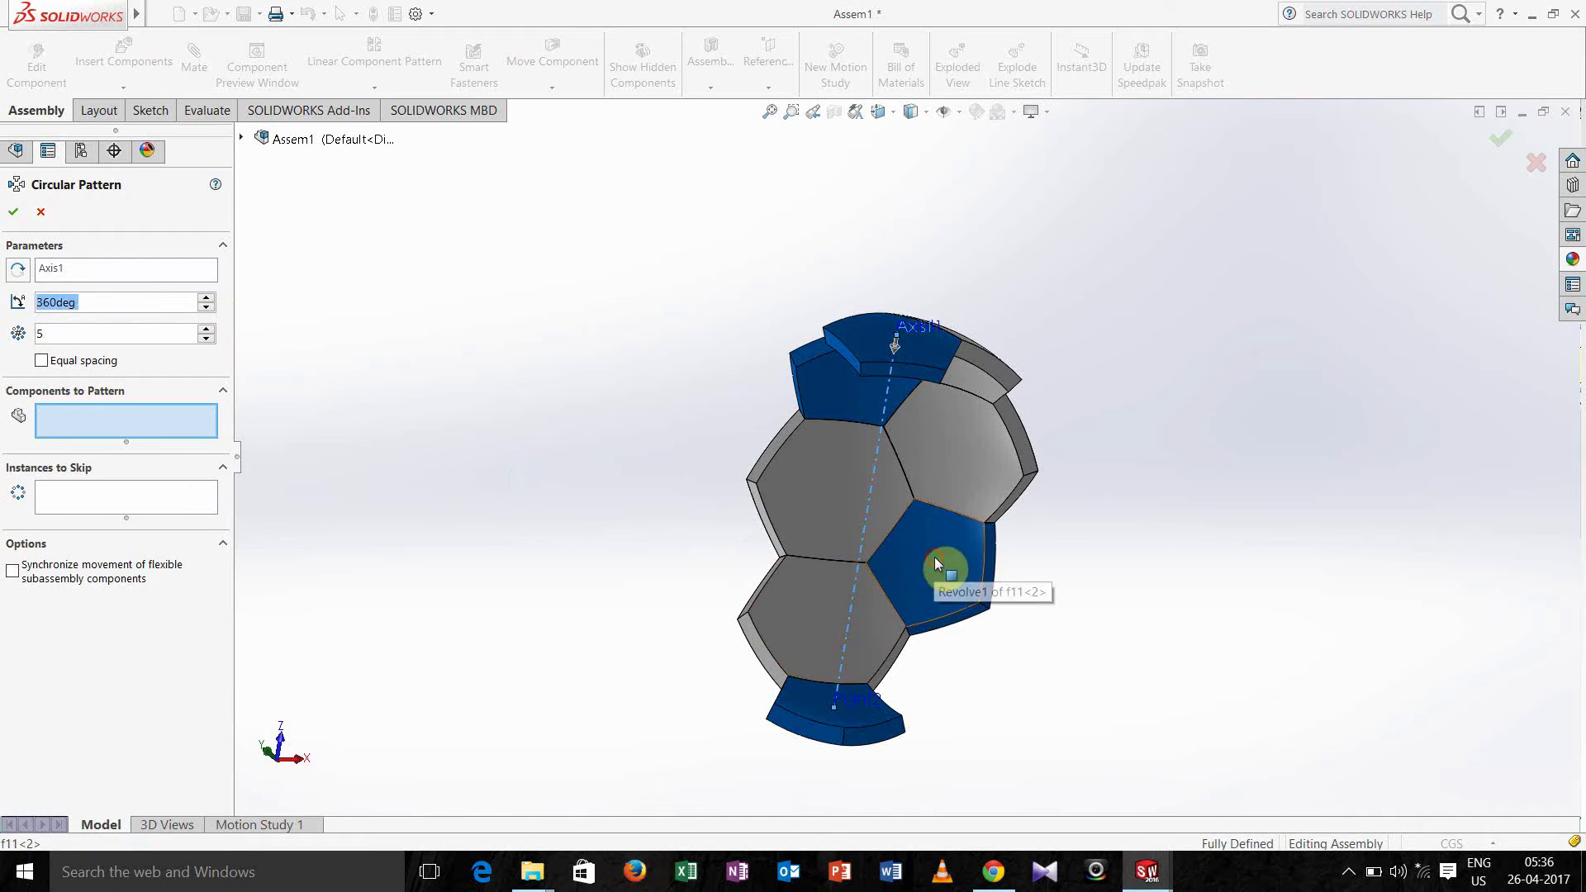
left_click(945, 448)
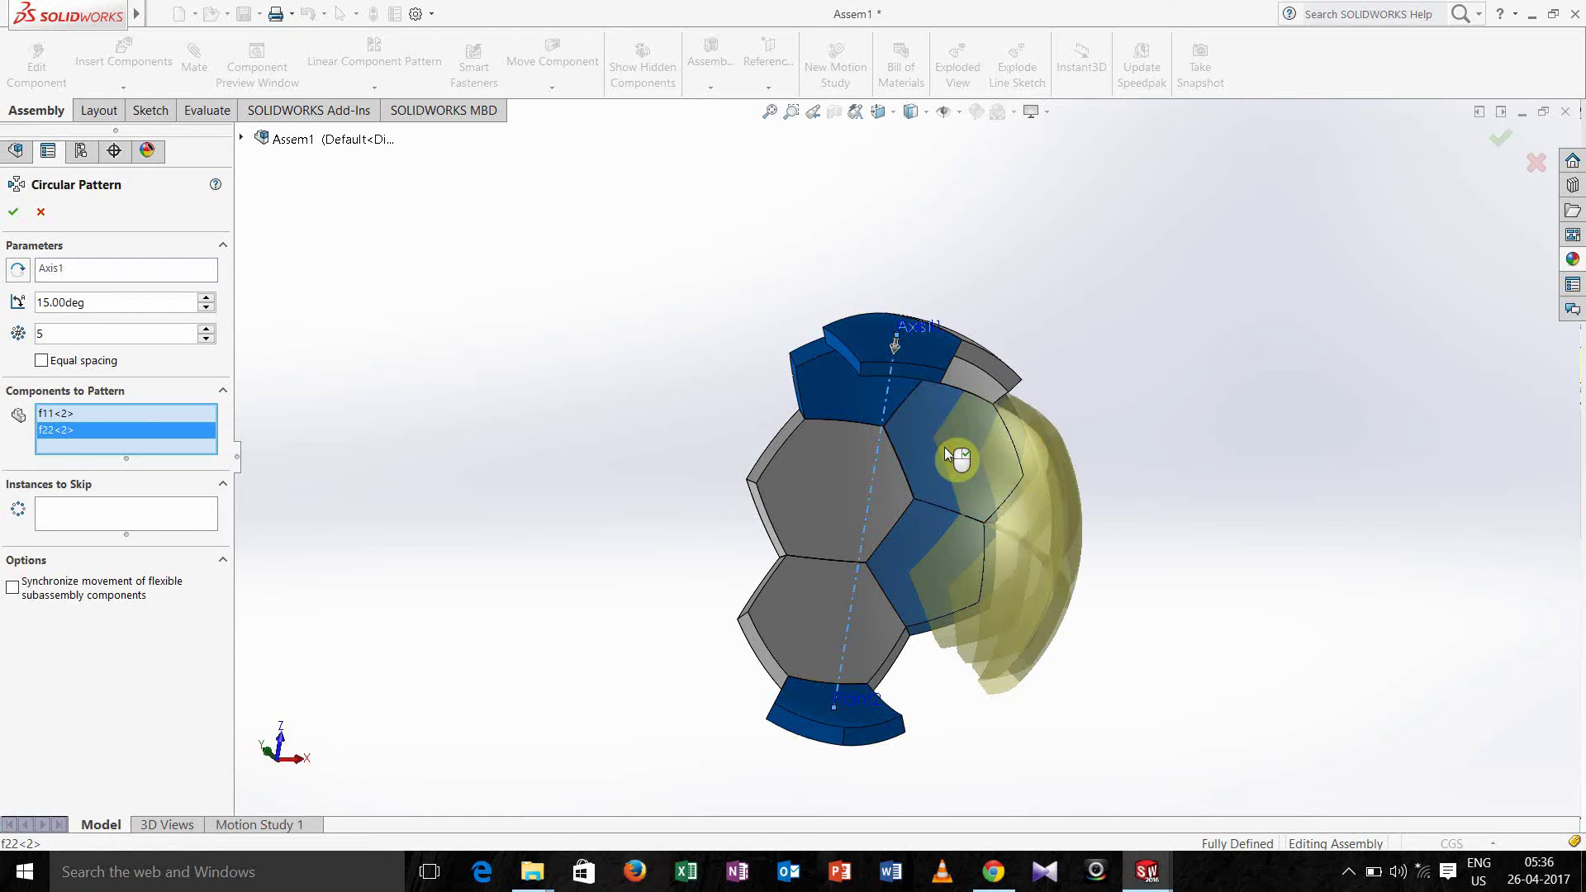
left_click(801, 463)
left_click(805, 621)
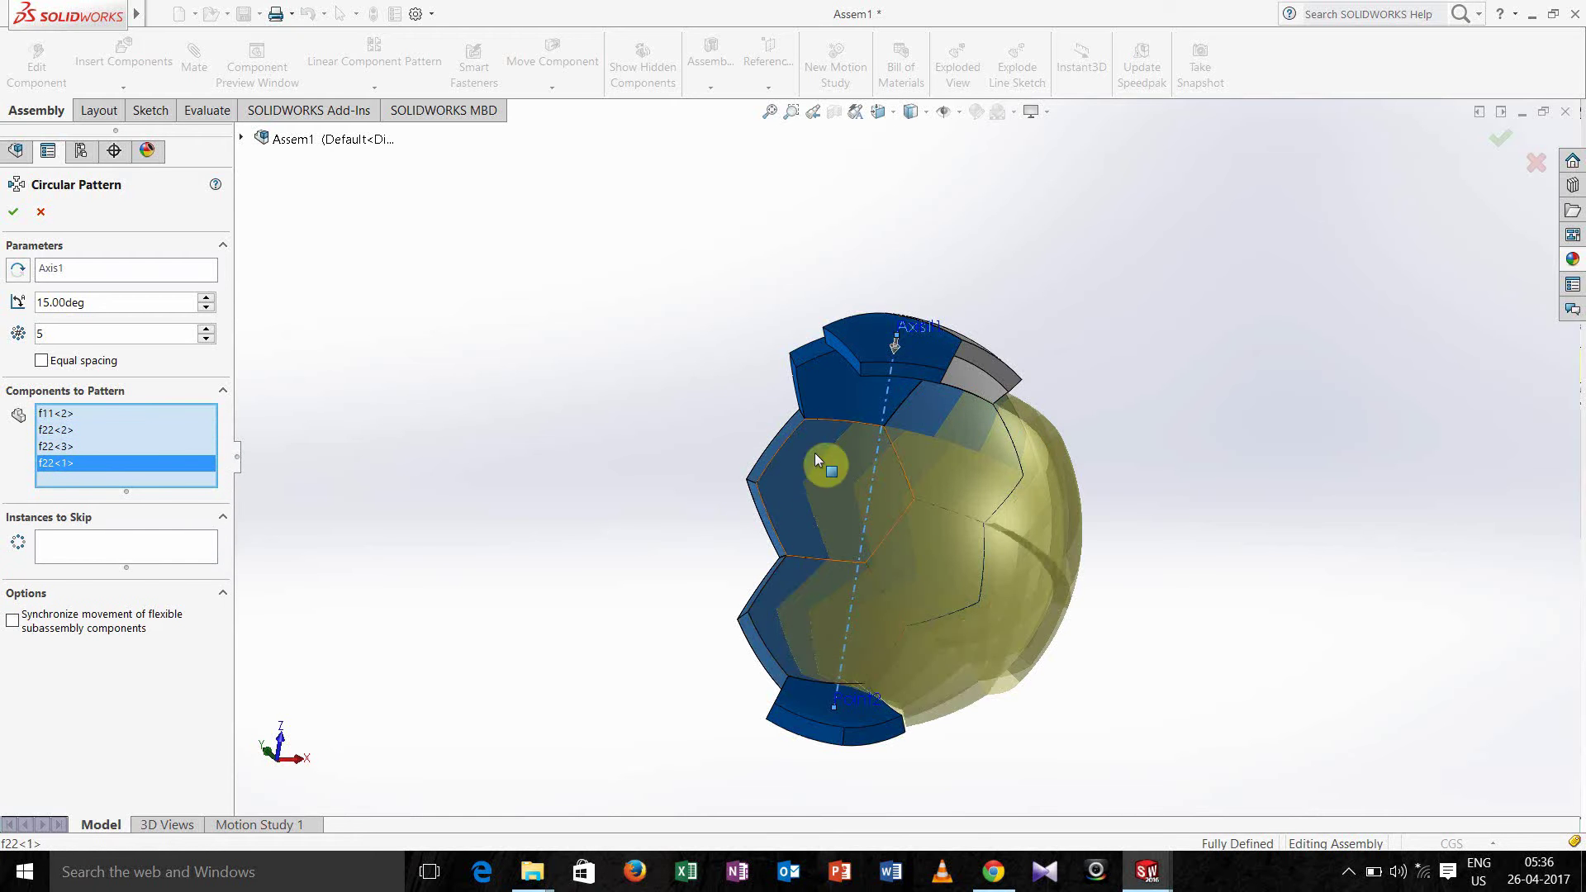
left_click(825, 397)
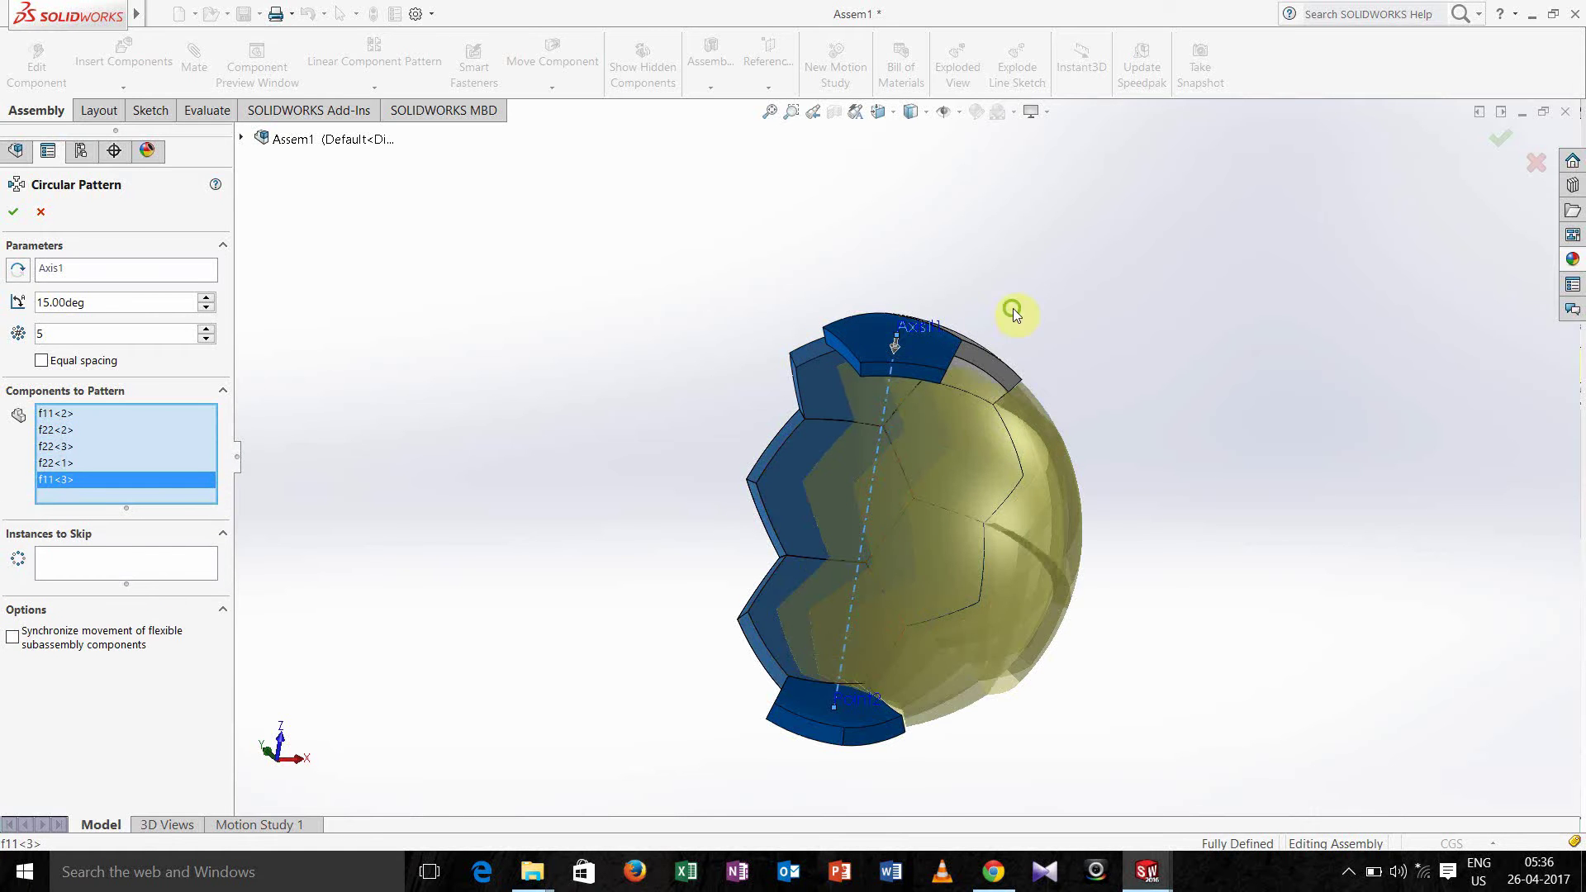
middle_click_drag(1016, 311, 807, 368)
left_click(703, 423)
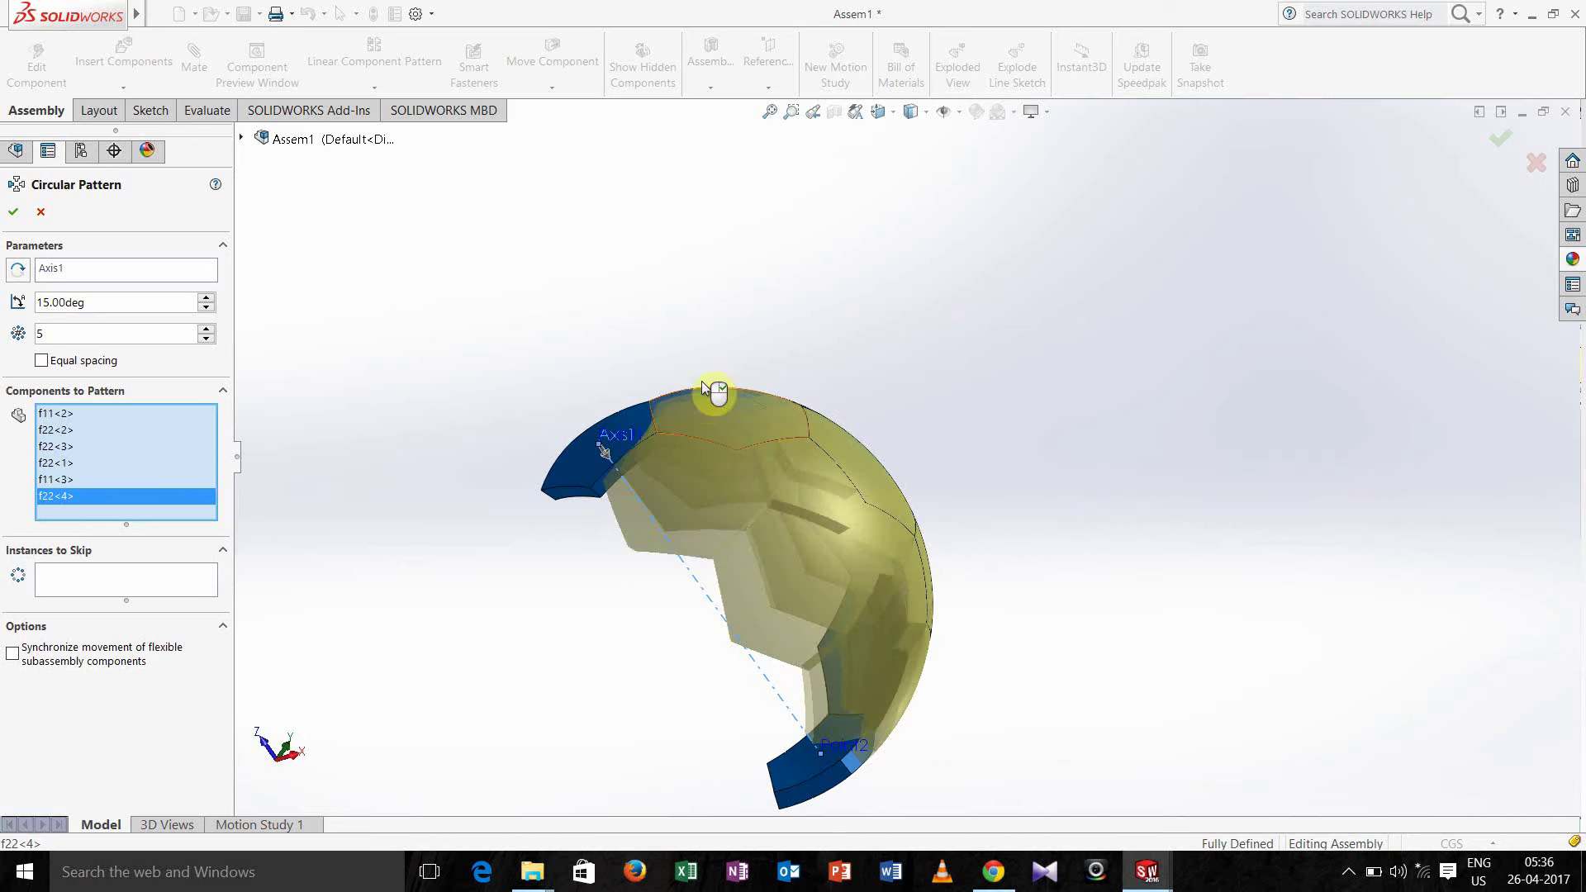
middle_click_drag(542, 337, 623, 280)
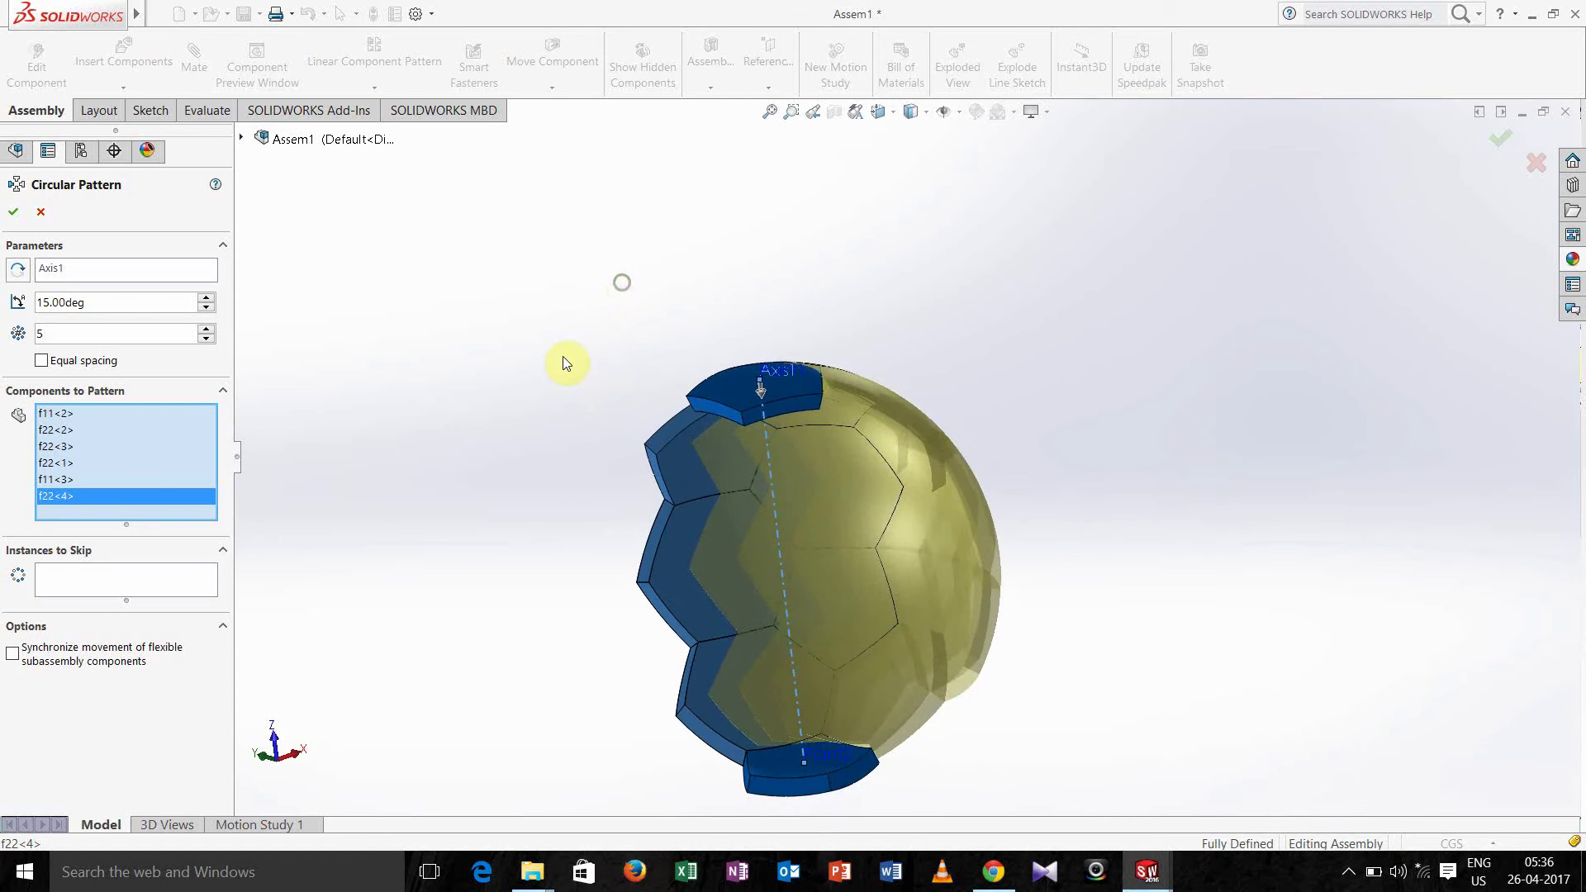
left_click(129, 279)
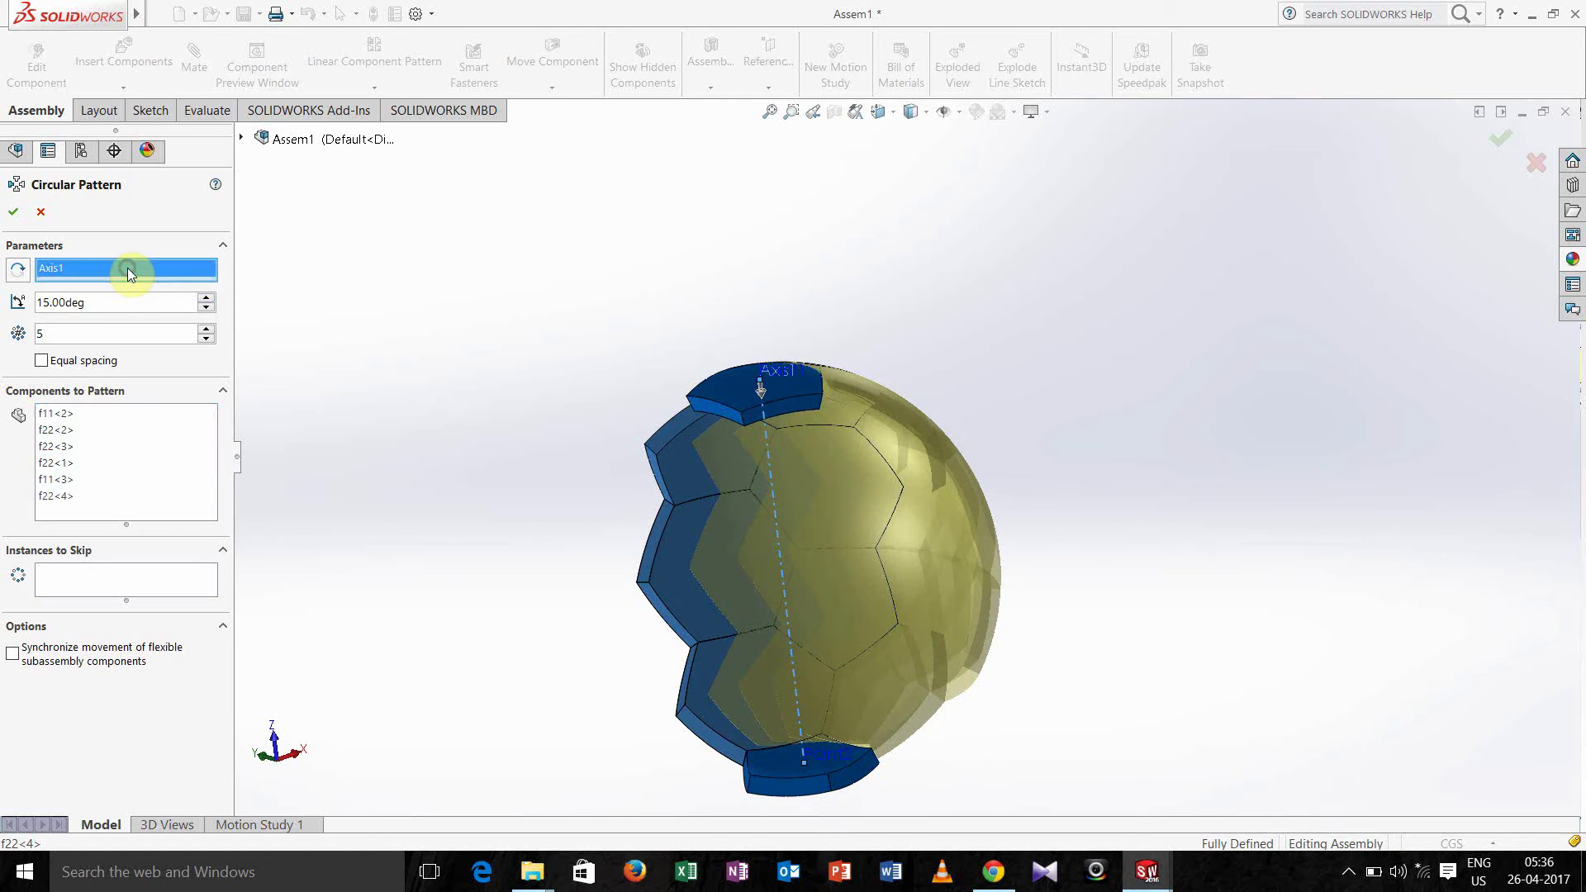
right_click(128, 270)
Use Axis1 as the pattern axis with equal spacing over 360°, creating LocalCirPattern1
left_click(172, 283)
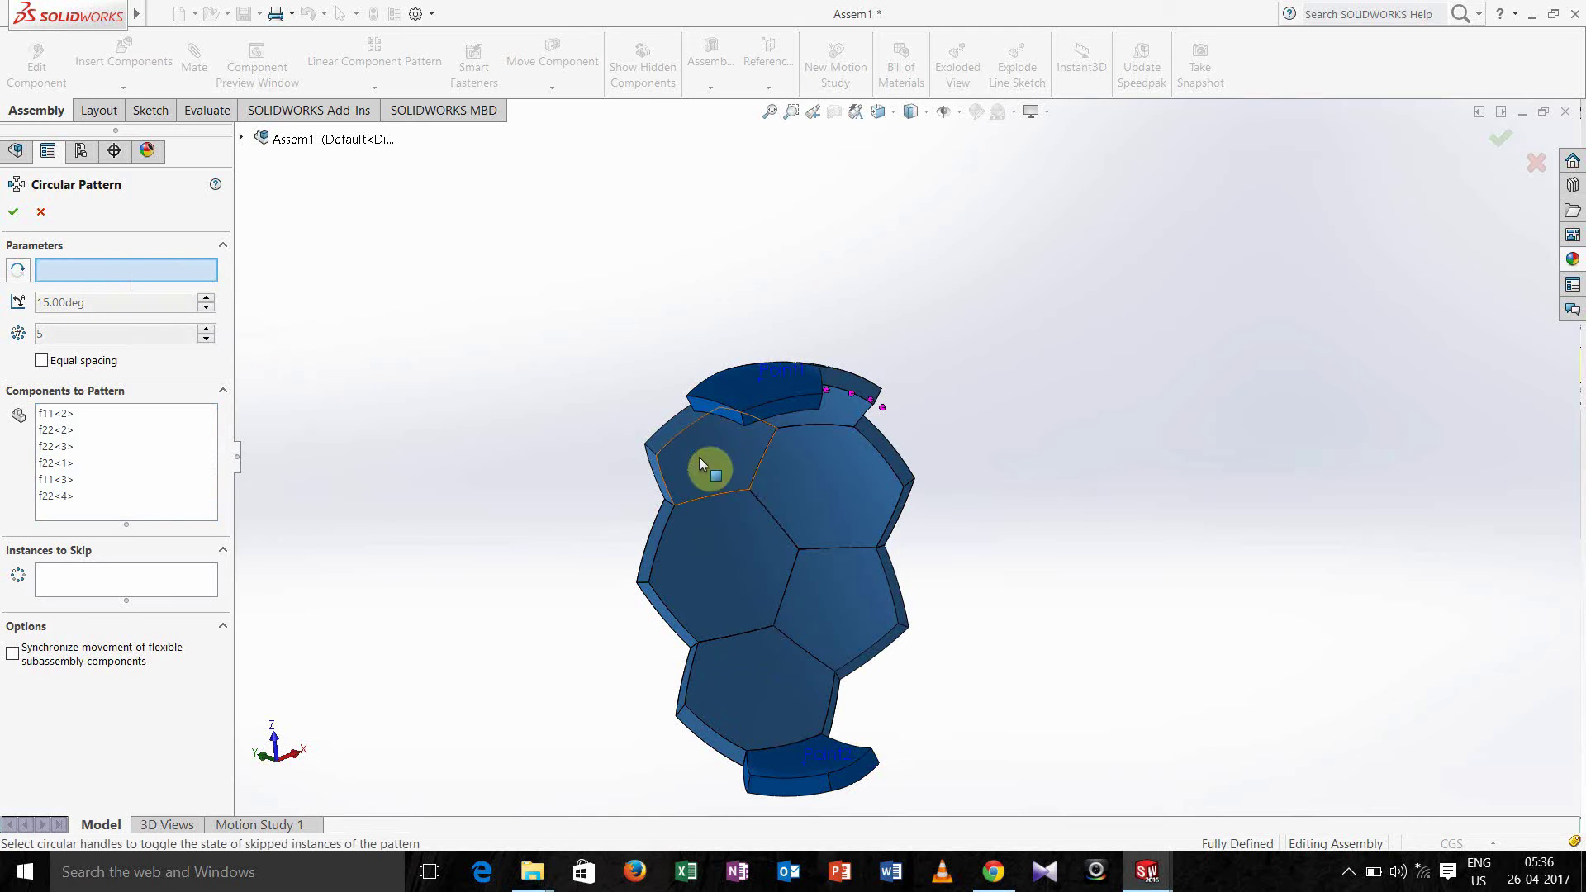
left_click(959, 112)
left_click(945, 158)
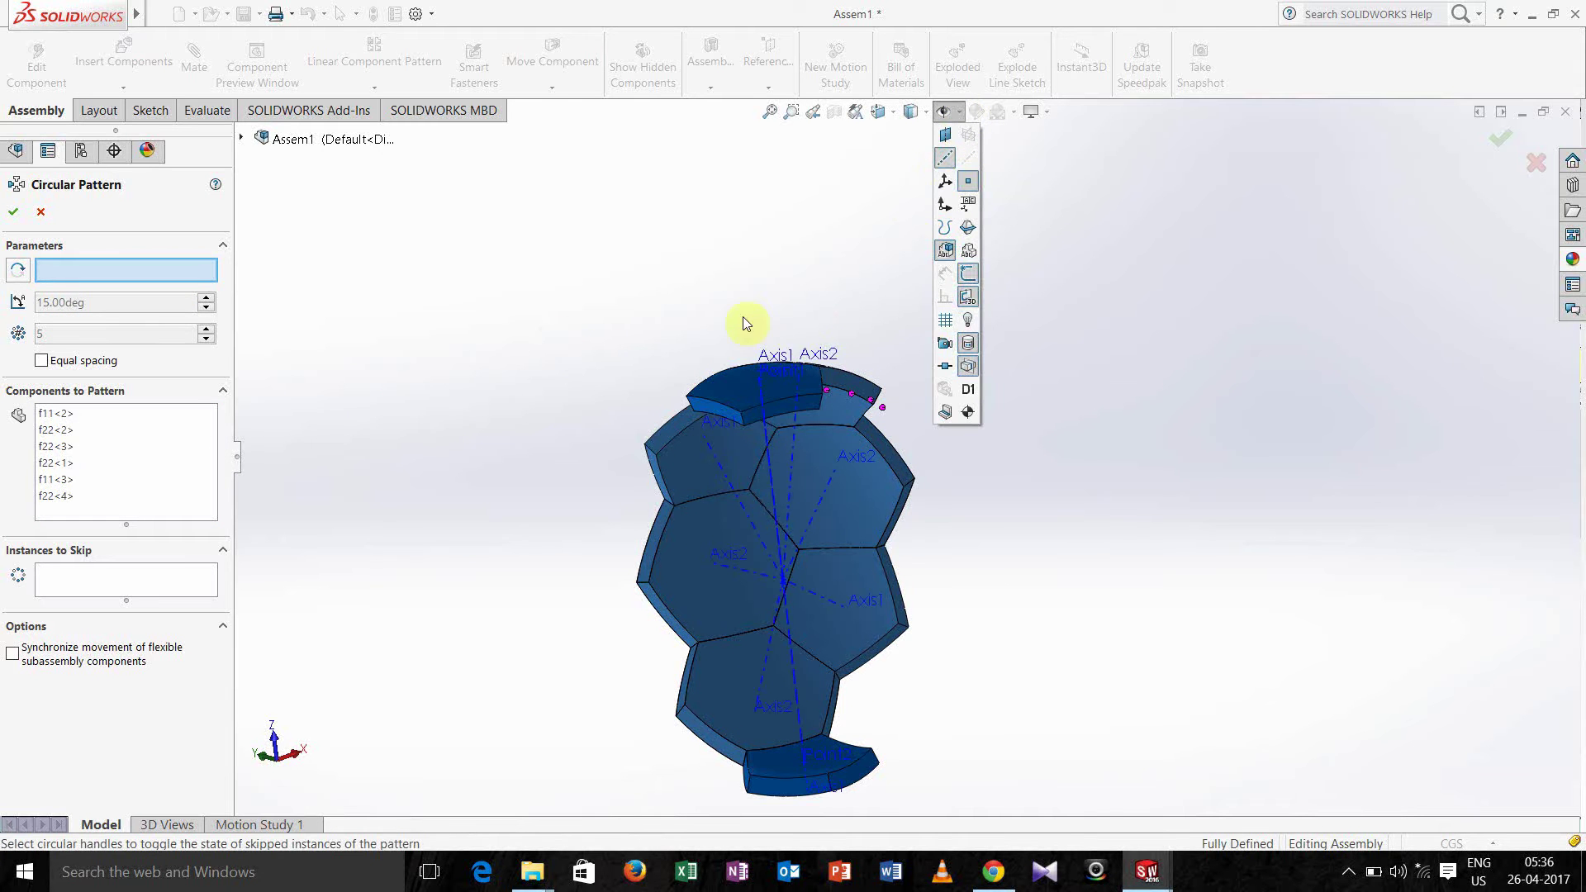
left_click(768, 444)
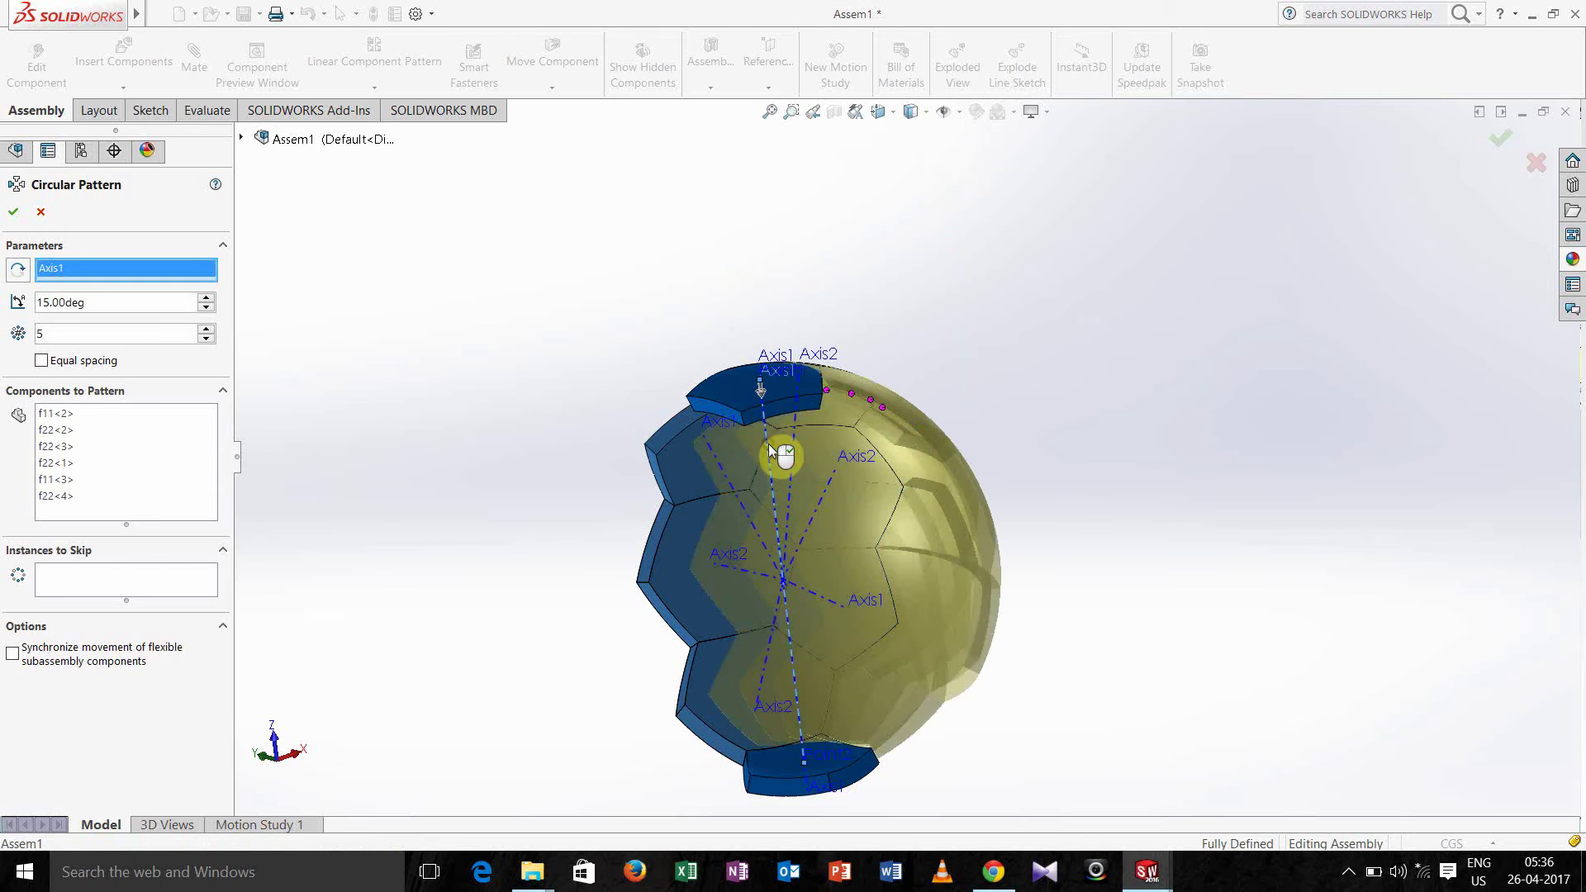
left_click(42, 361)
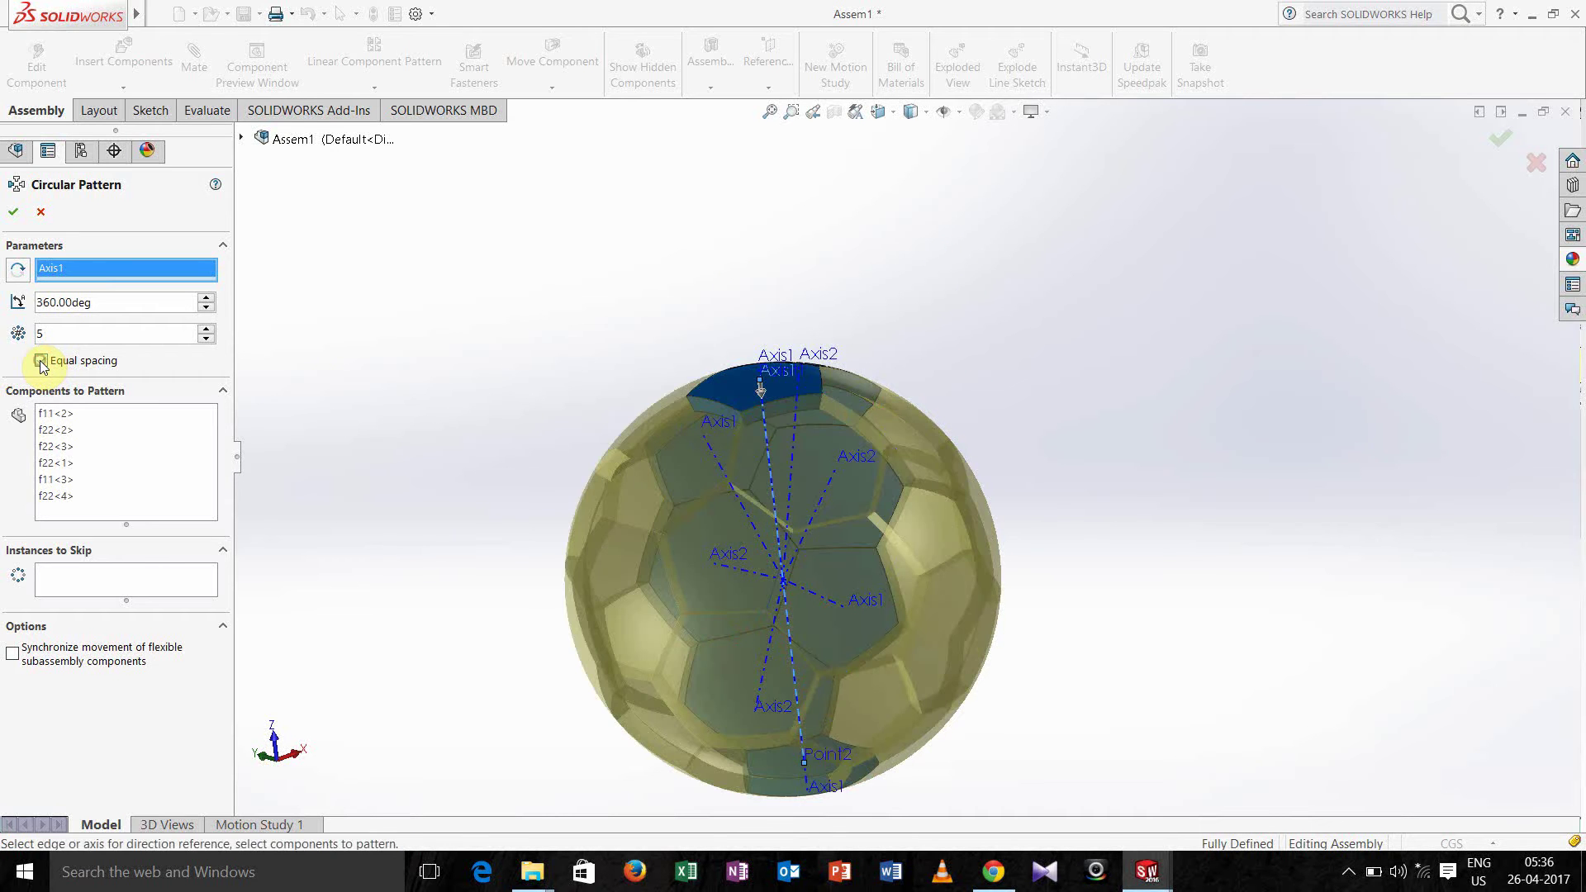
left_click(9, 217)
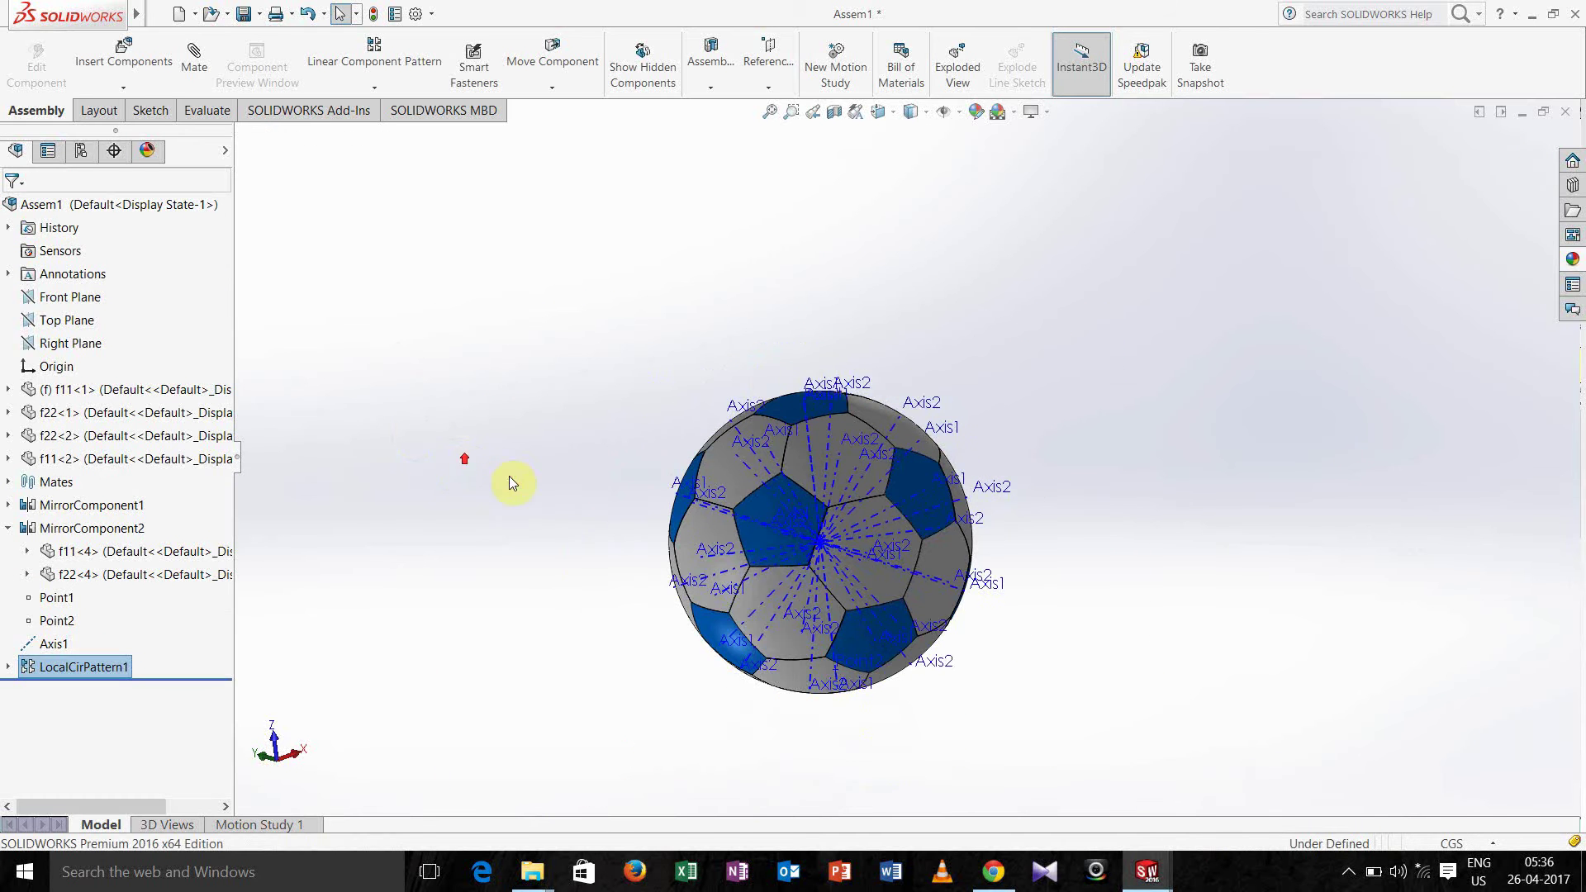
Hide reference axes and points, then frame the finished ball at a clean angle
left_click(959, 114)
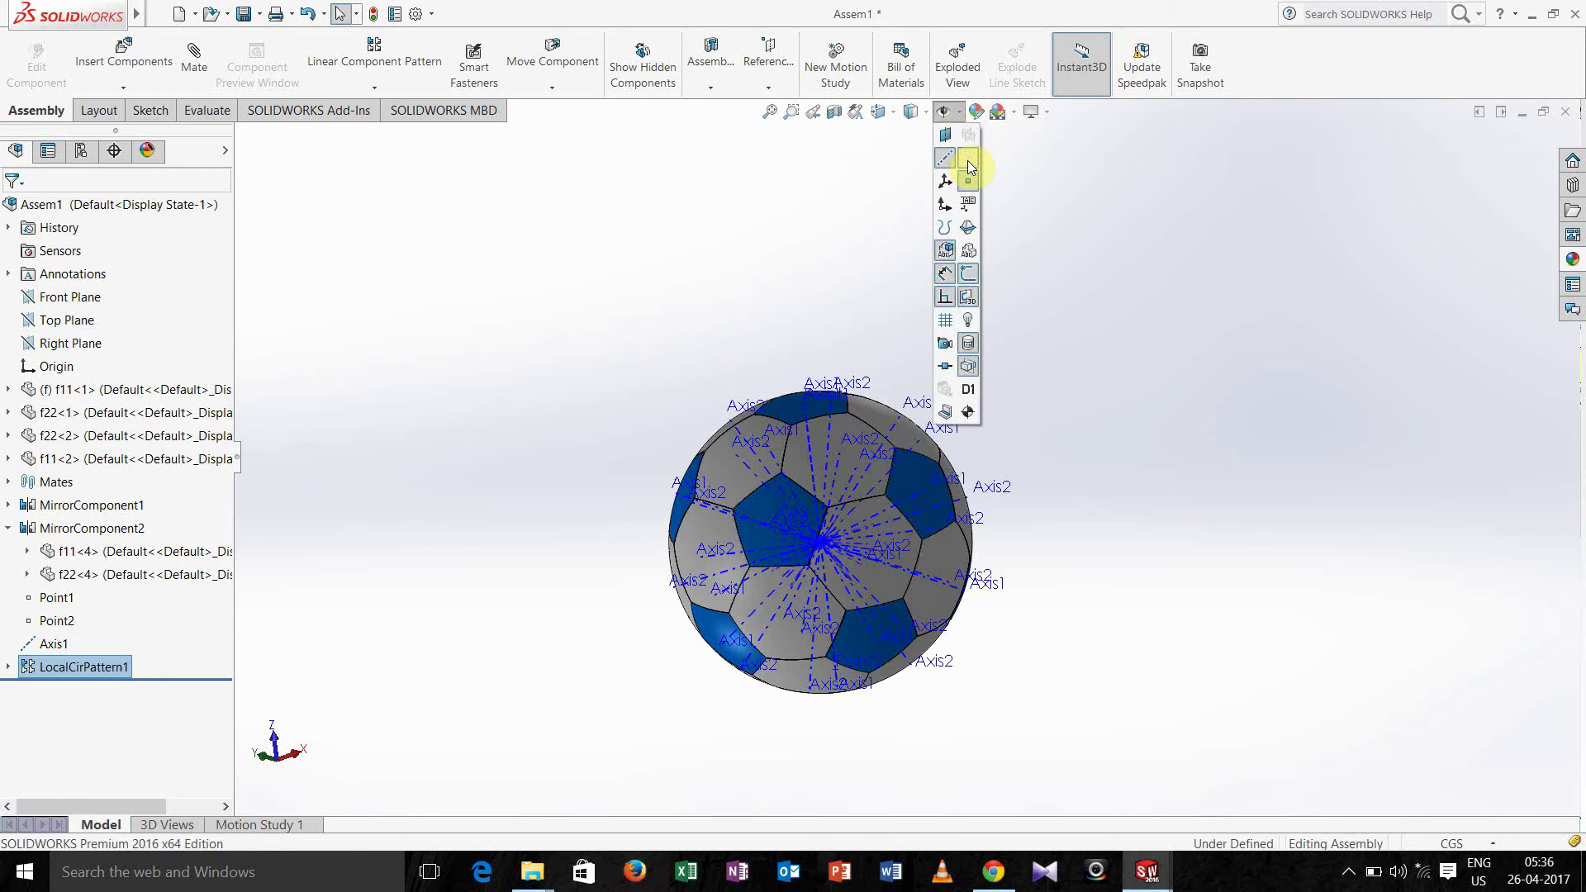
left_click(946, 159)
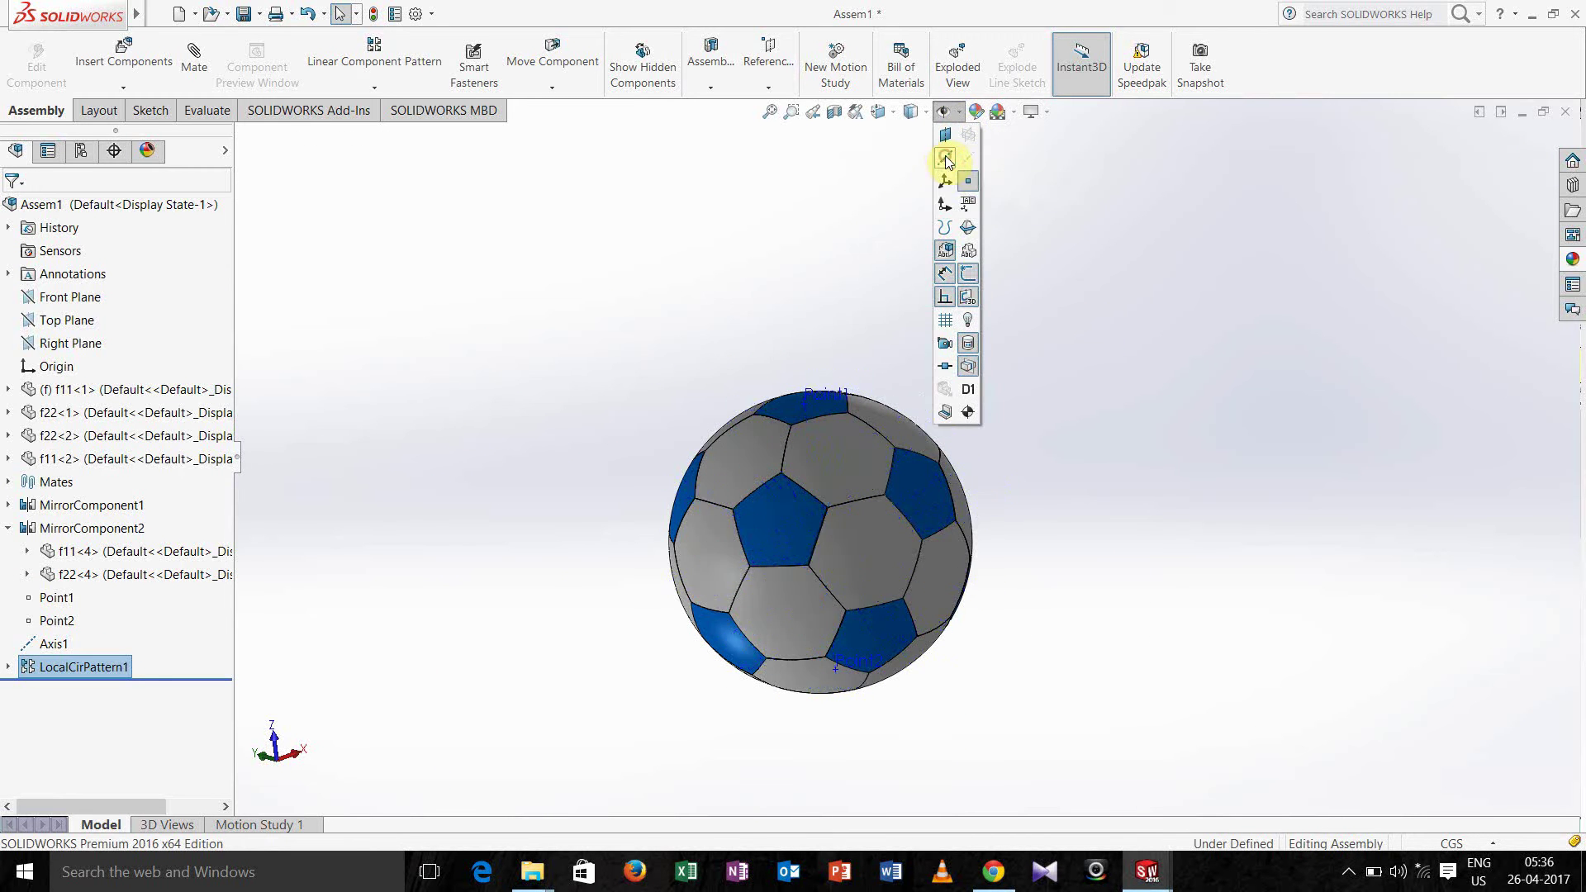
left_click(972, 178)
scroll(719, 356, "down", 2)
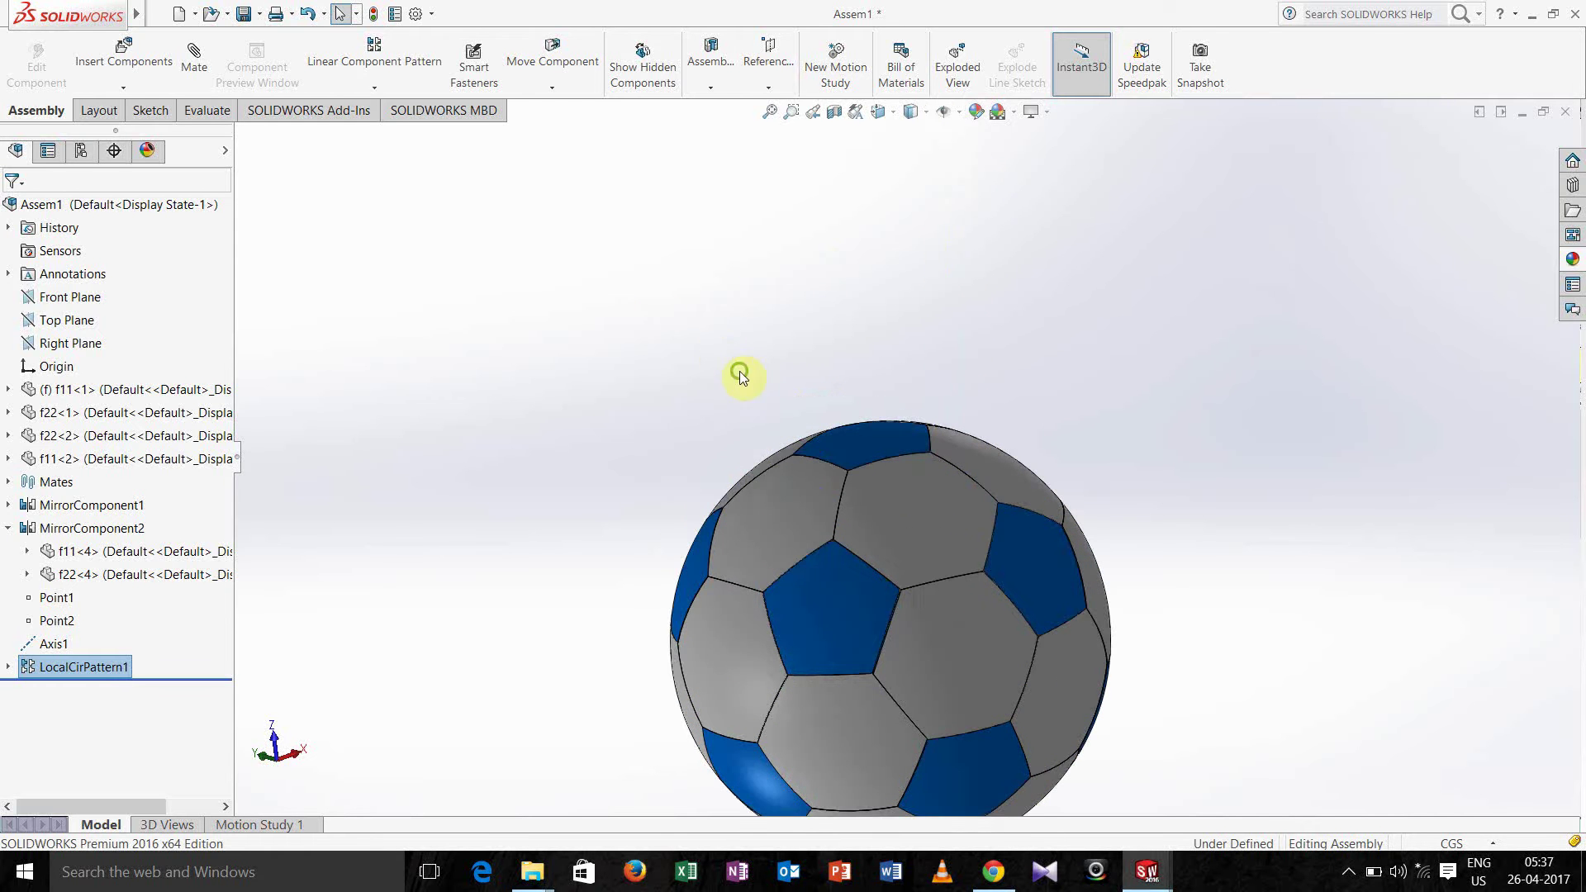
middle_click_drag(740, 377, 680, 231, "ctrl")
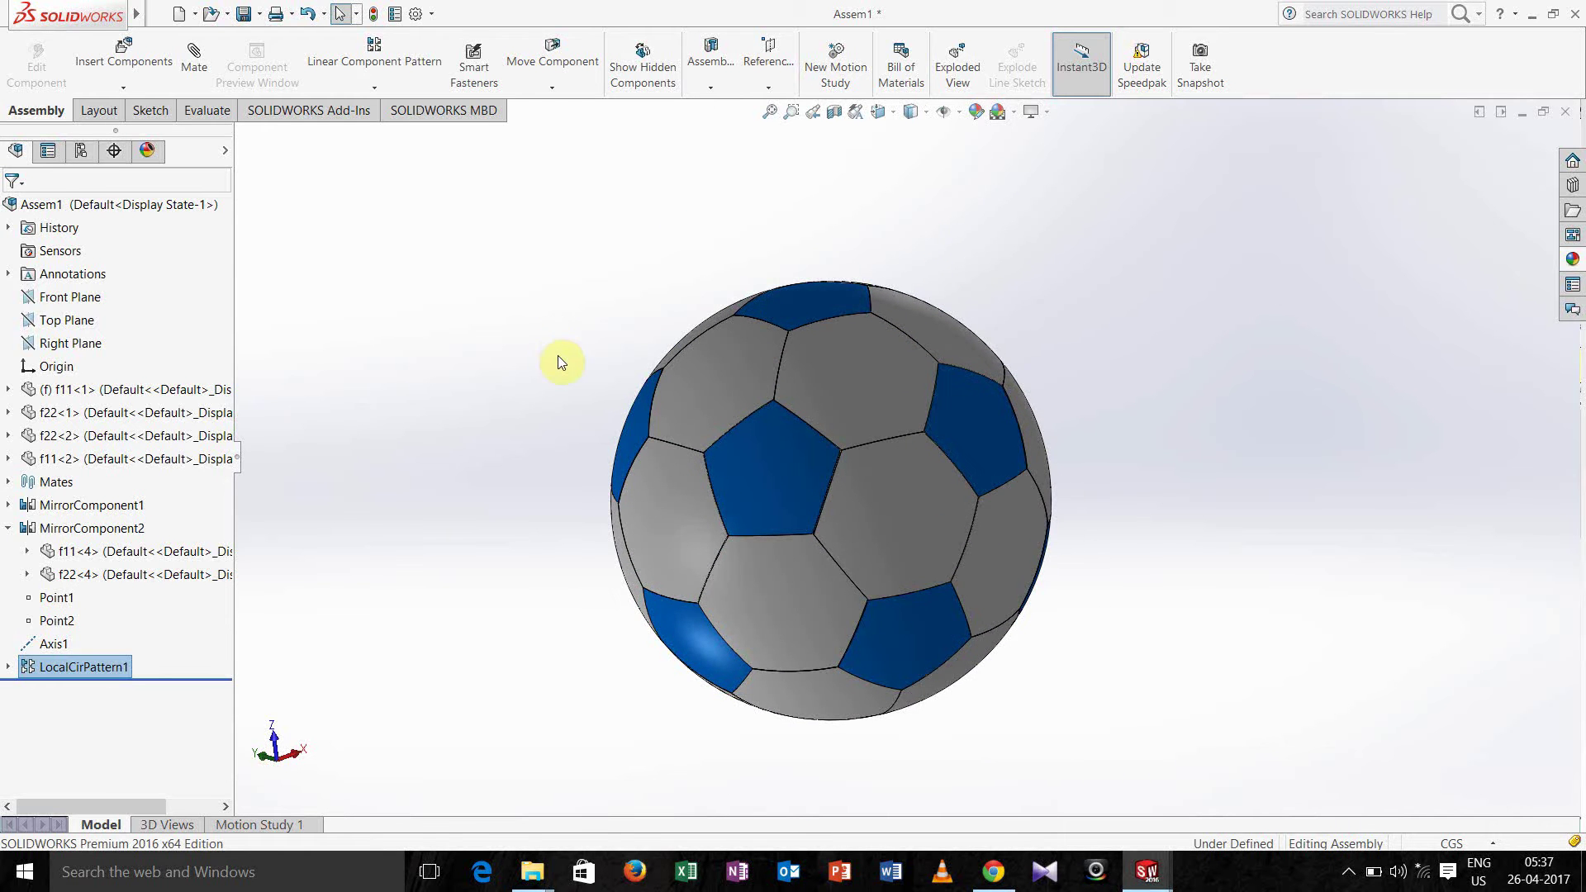
middle_click_drag(567, 368, 776, 244)
mouse_move(1065, 471)
middle_mouse_down()
mouse_move(1070, 358)
mouse_move(970, 283)
mouse_move(1055, 453)
middle_mouse_up()
scroll(1055, 458, "down", 2)
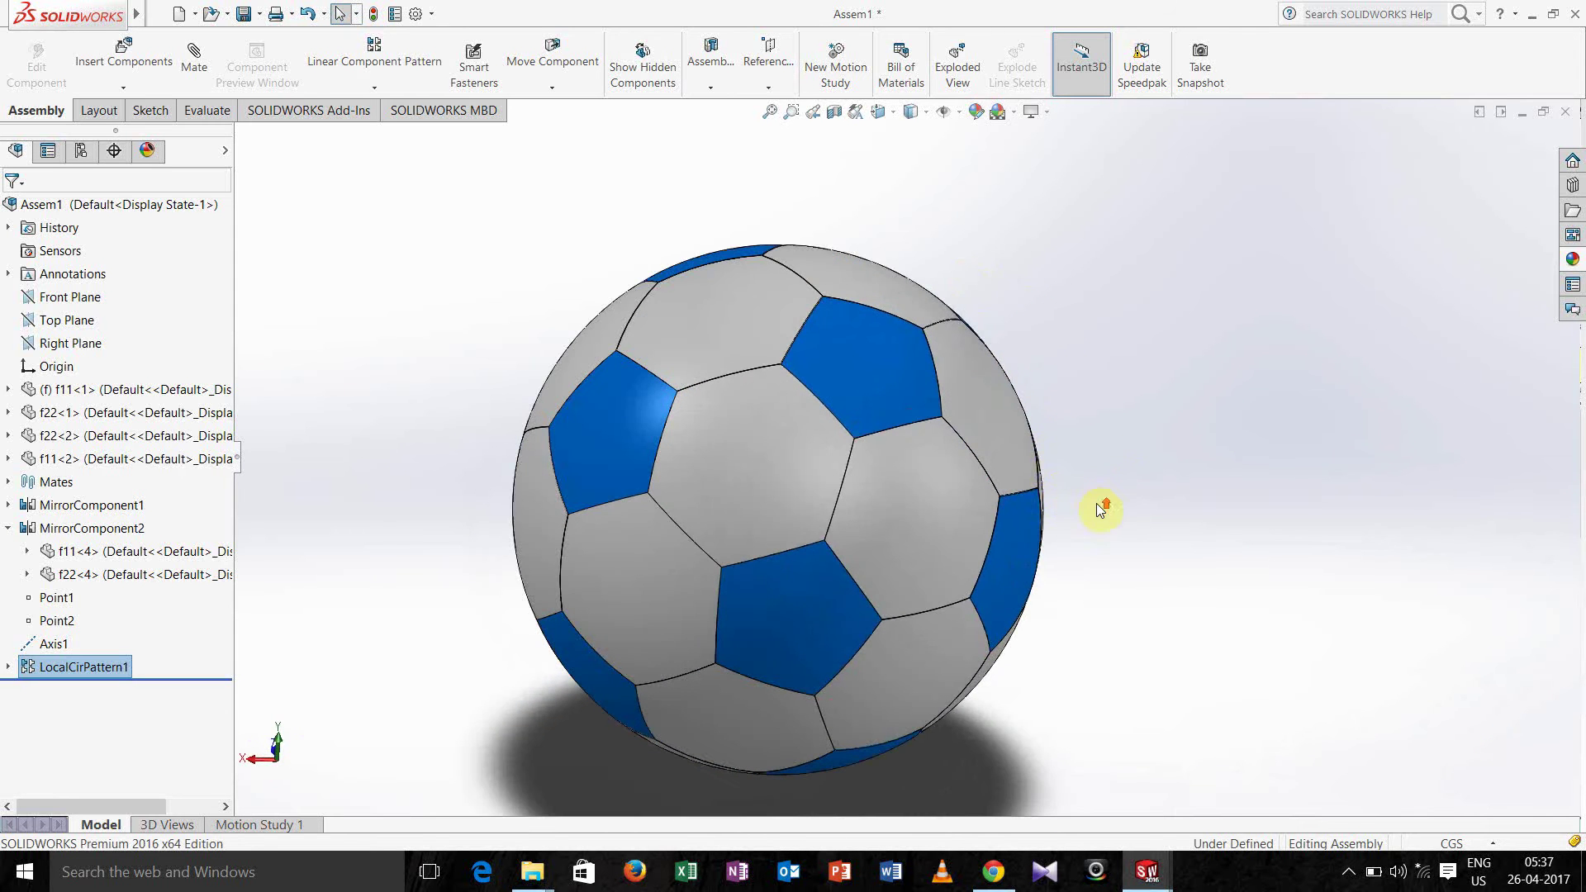
scroll(1099, 508, "up", 2)
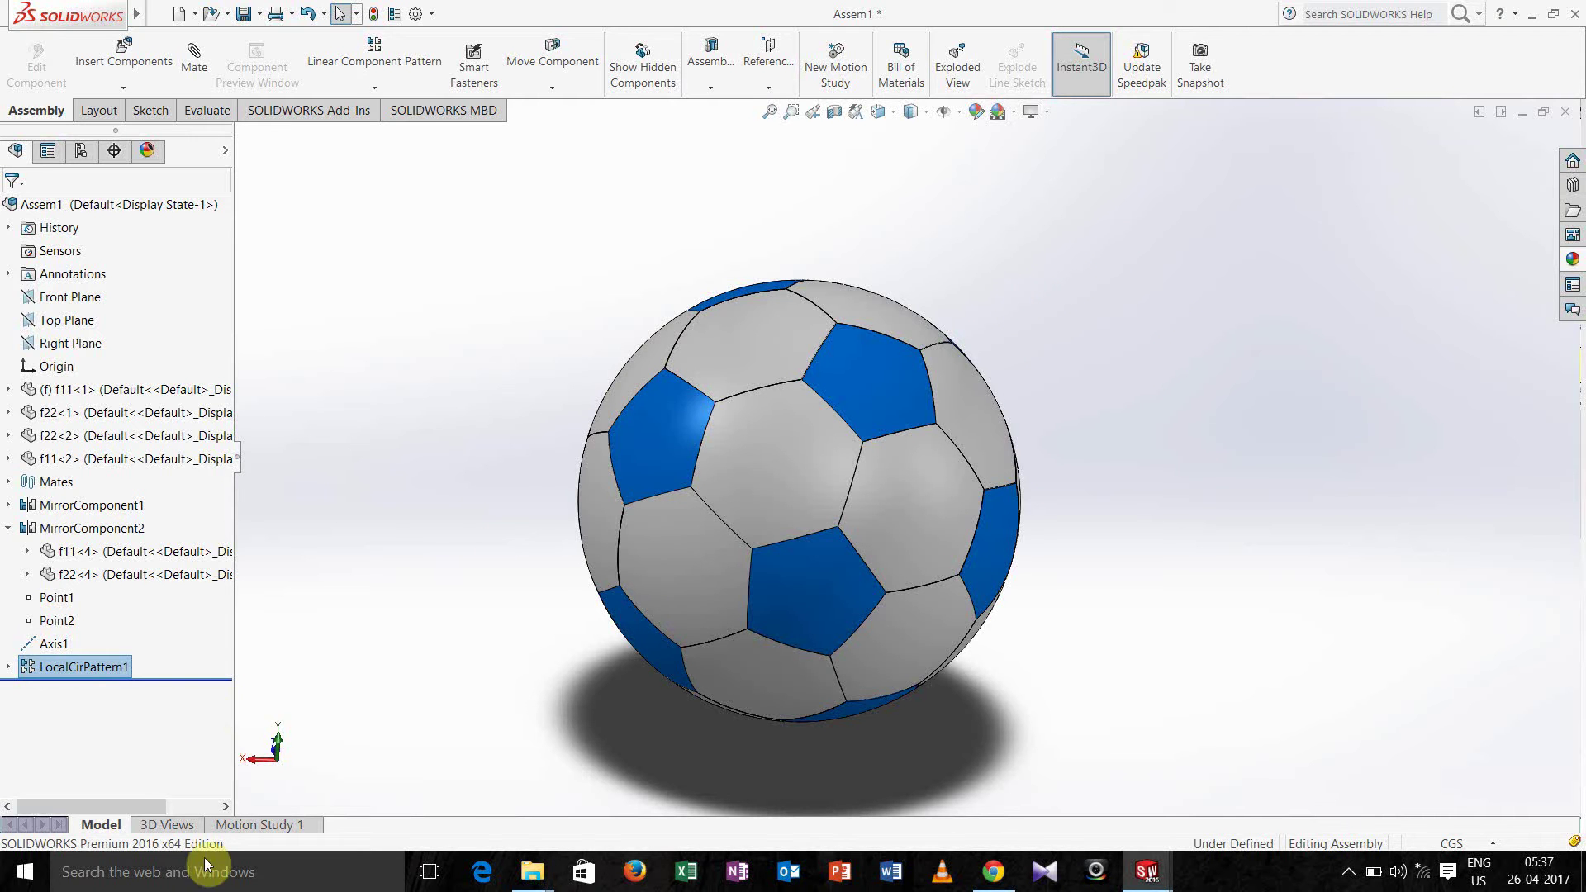
Launch Snipping Tool via Windows search and snip a rectangle around the finished ball
left_click(157, 872)
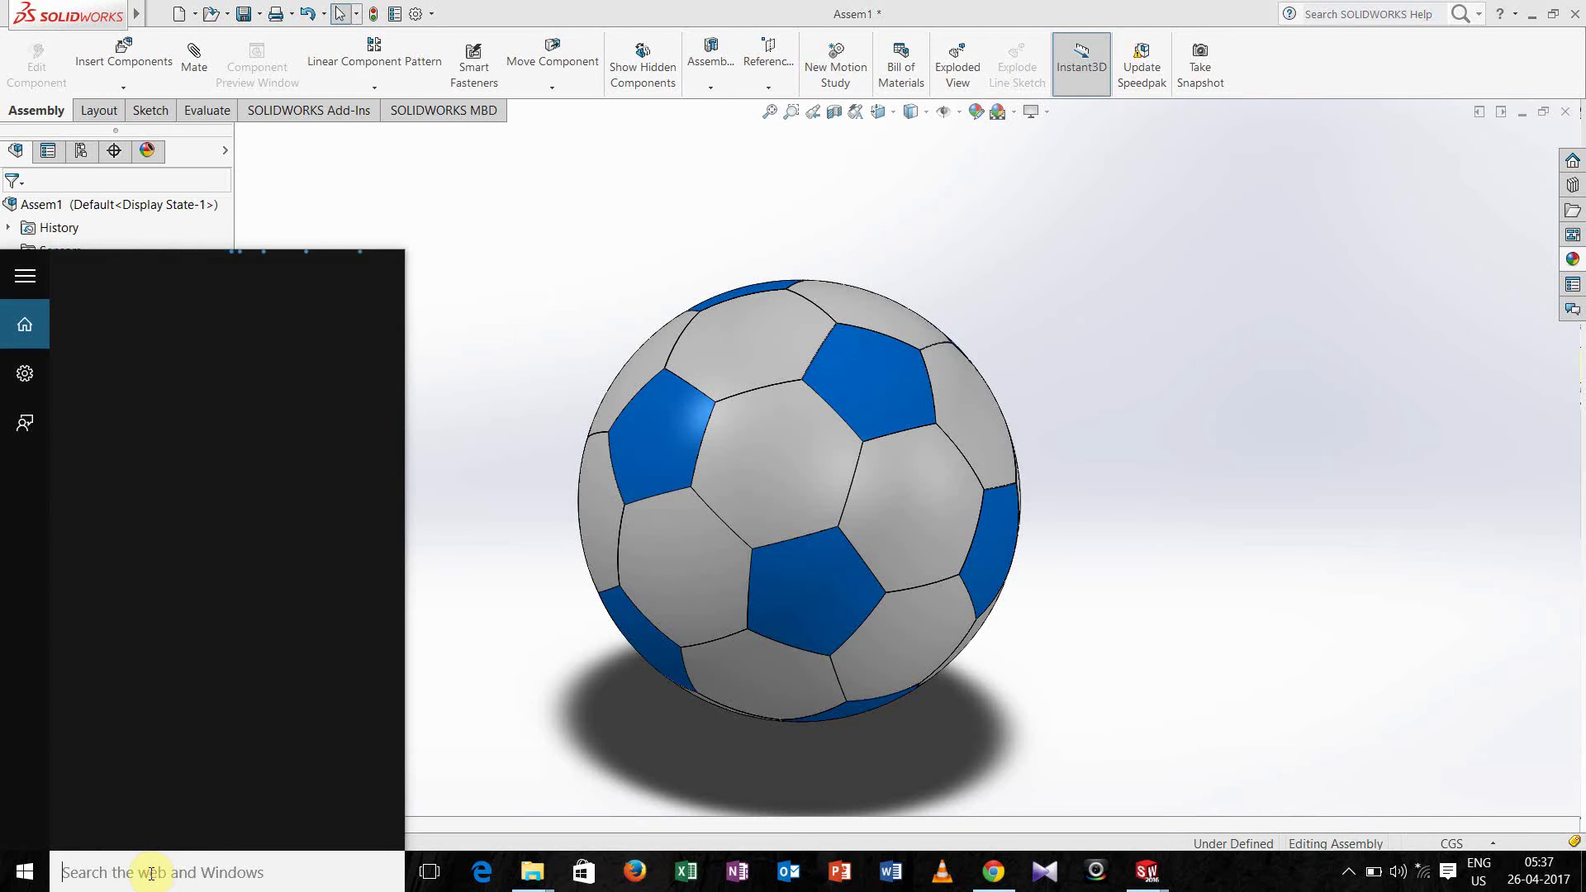
type("sni")
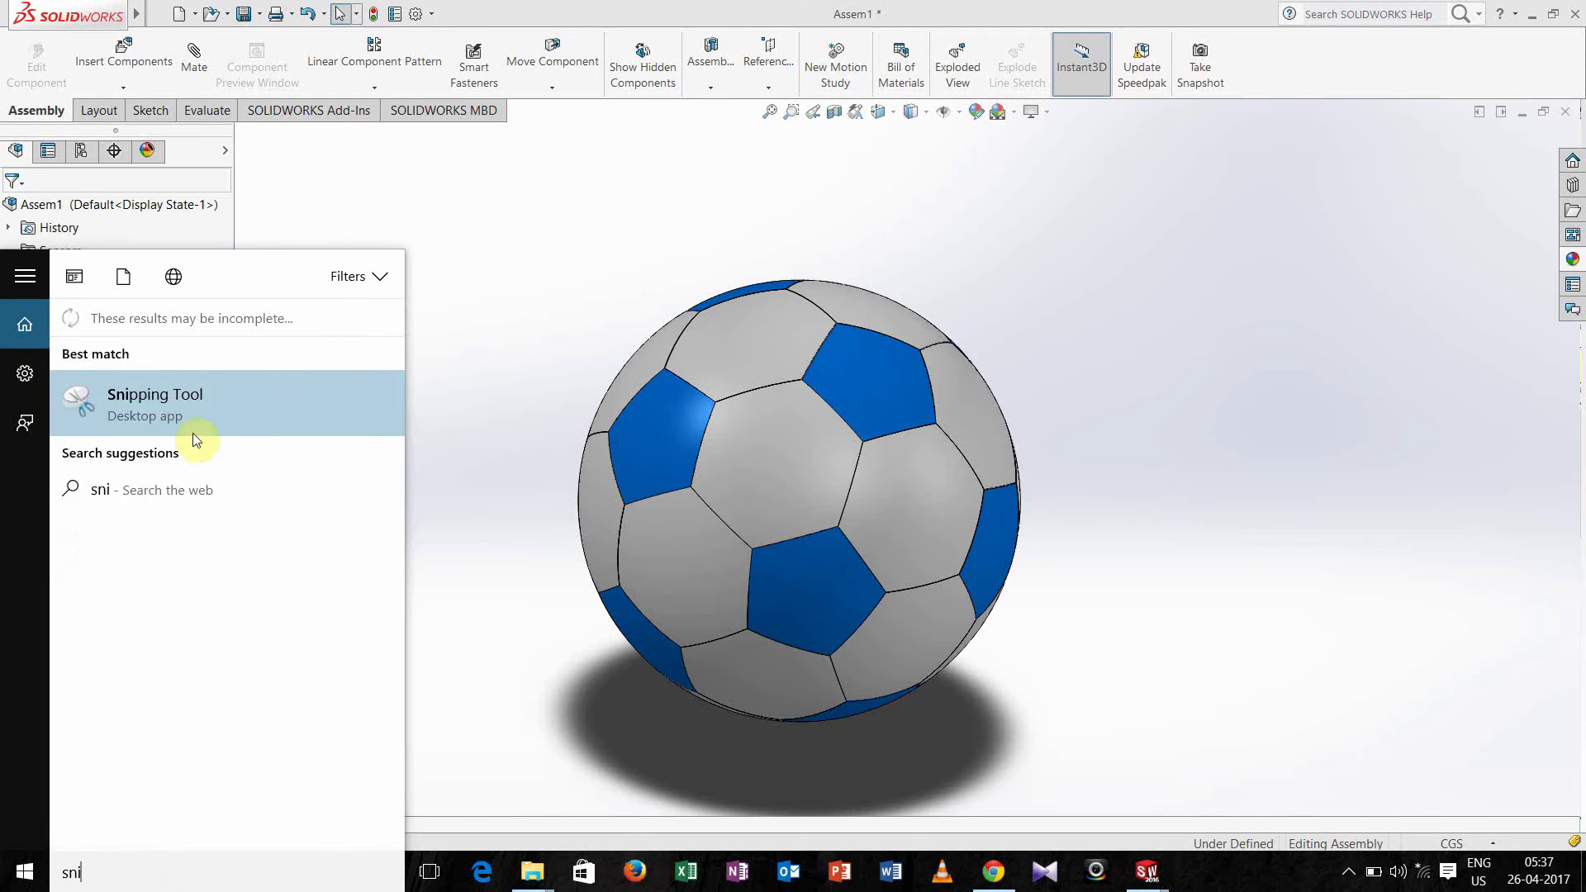
left_click(195, 402)
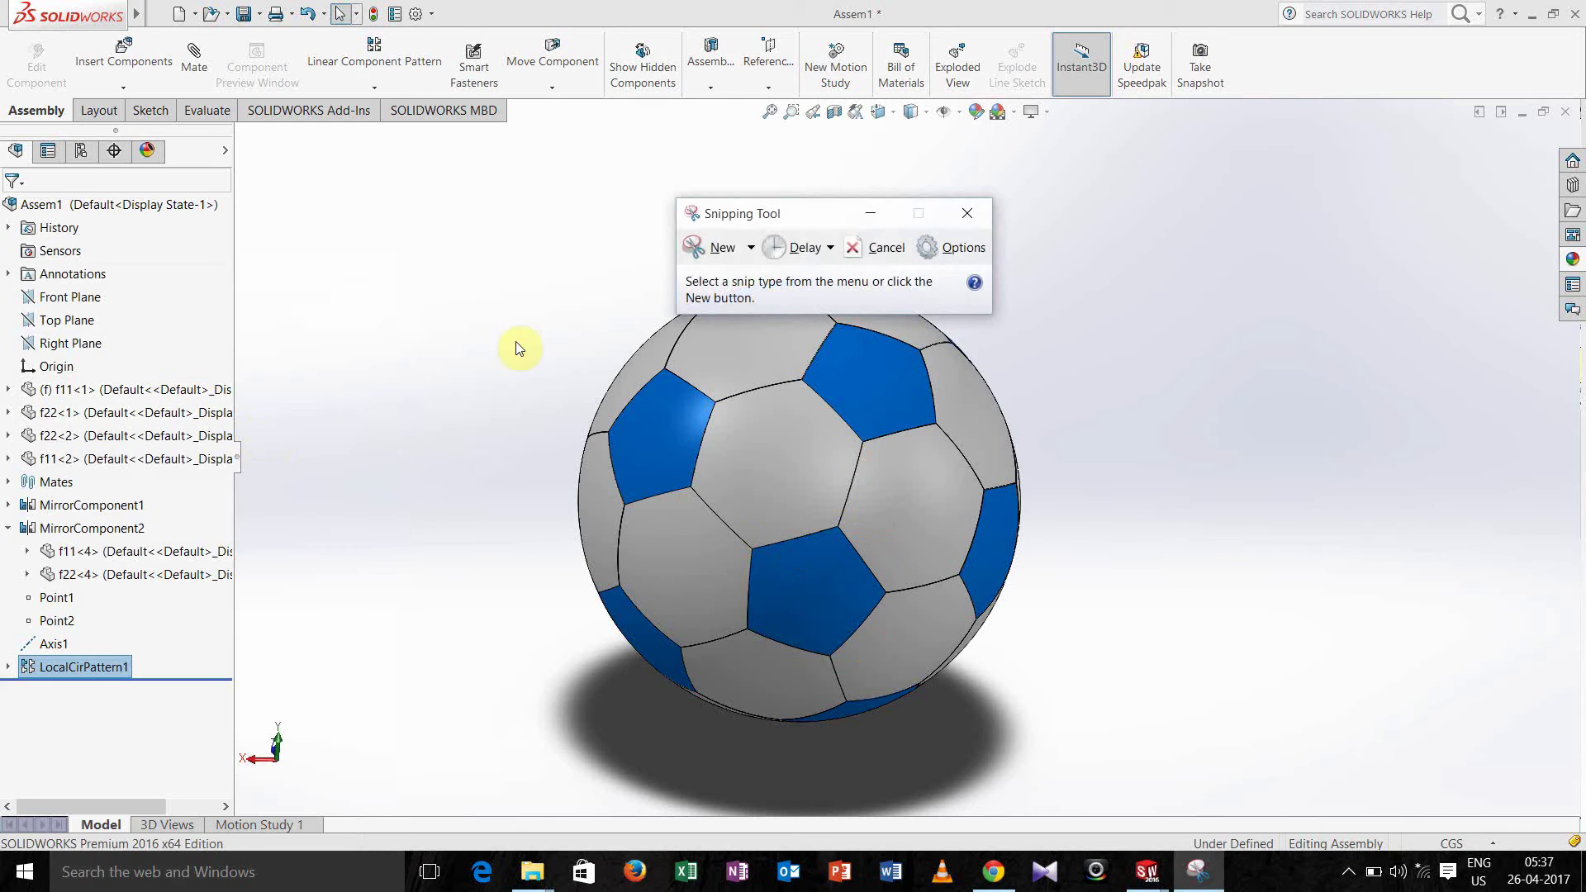
left_click_drag(822, 204, 117, 79)
left_click(29, 124)
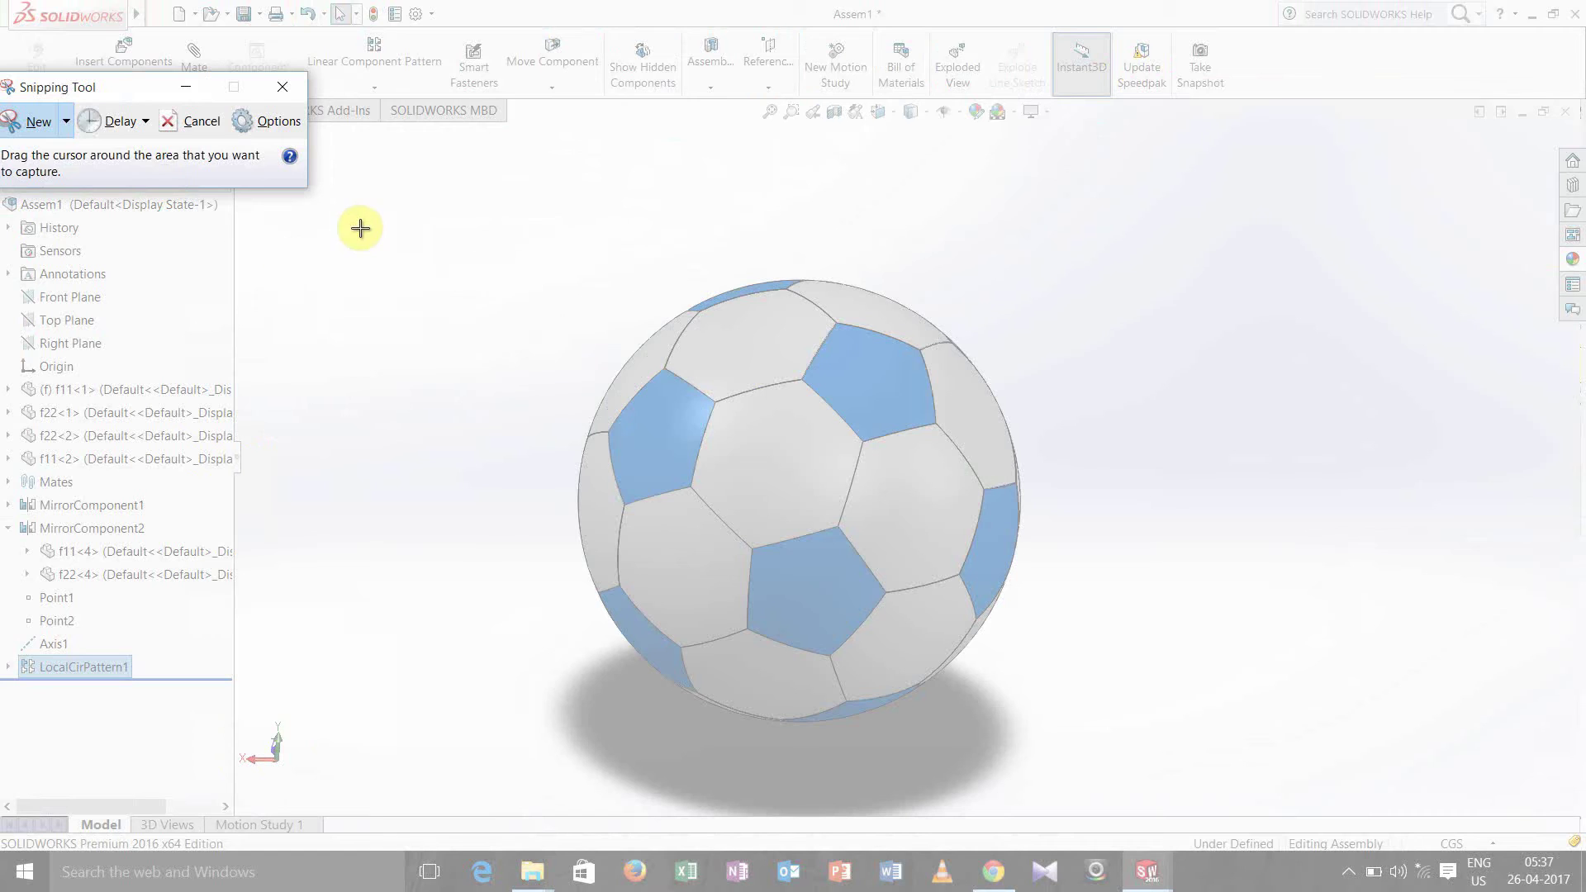
left_click_drag(369, 188, 1341, 793)
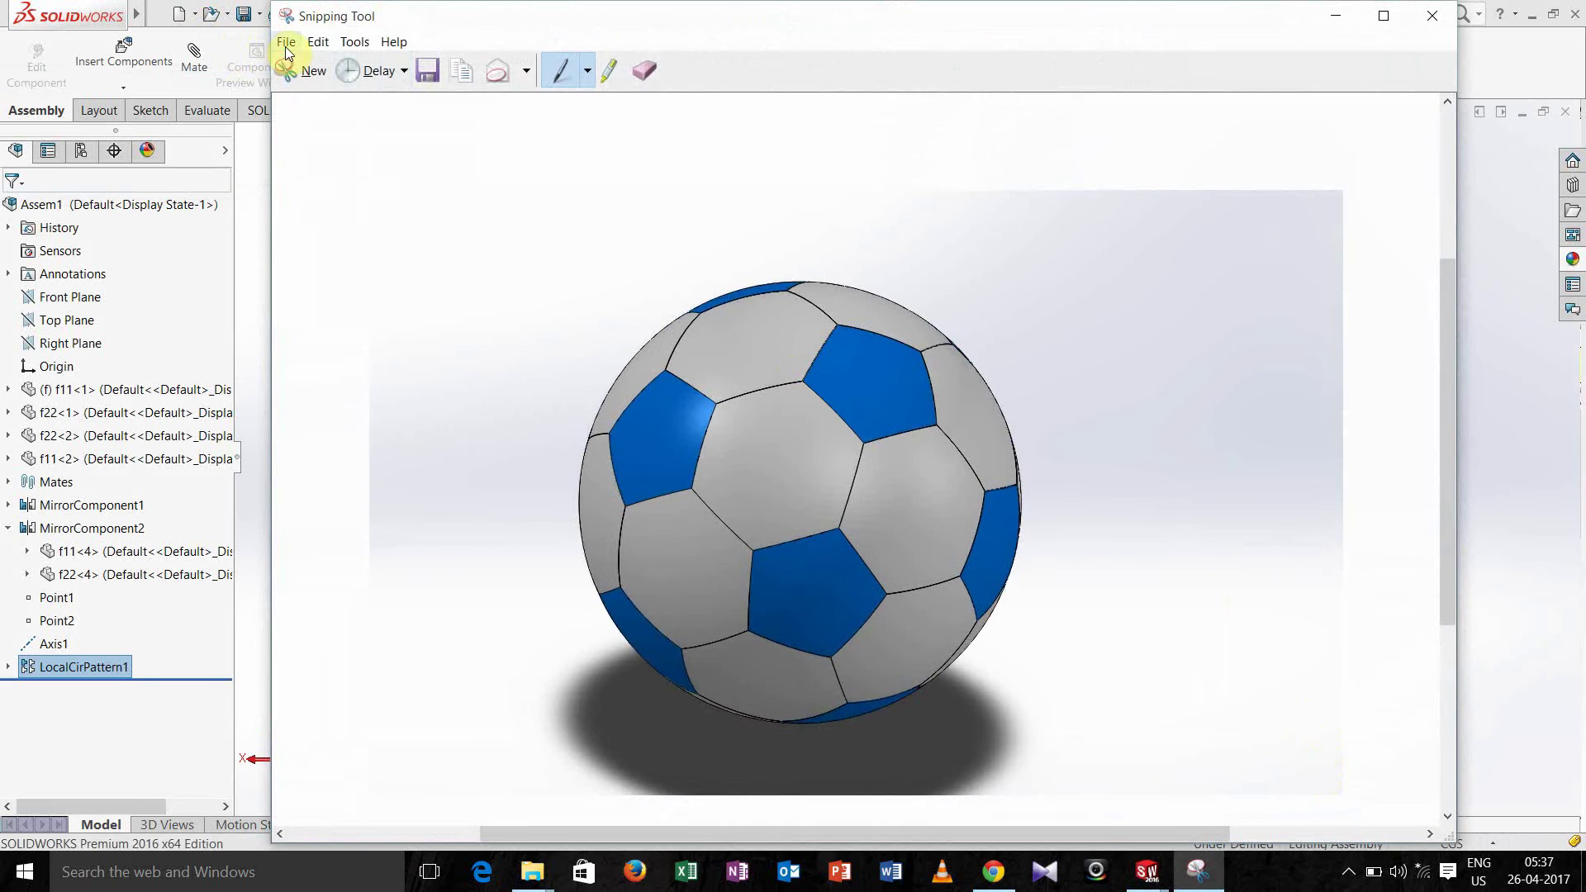
Save the snip to the Desktop as Capture1 PNG and minimize Snipping Tool
left_click(285, 41)
left_click(307, 91)
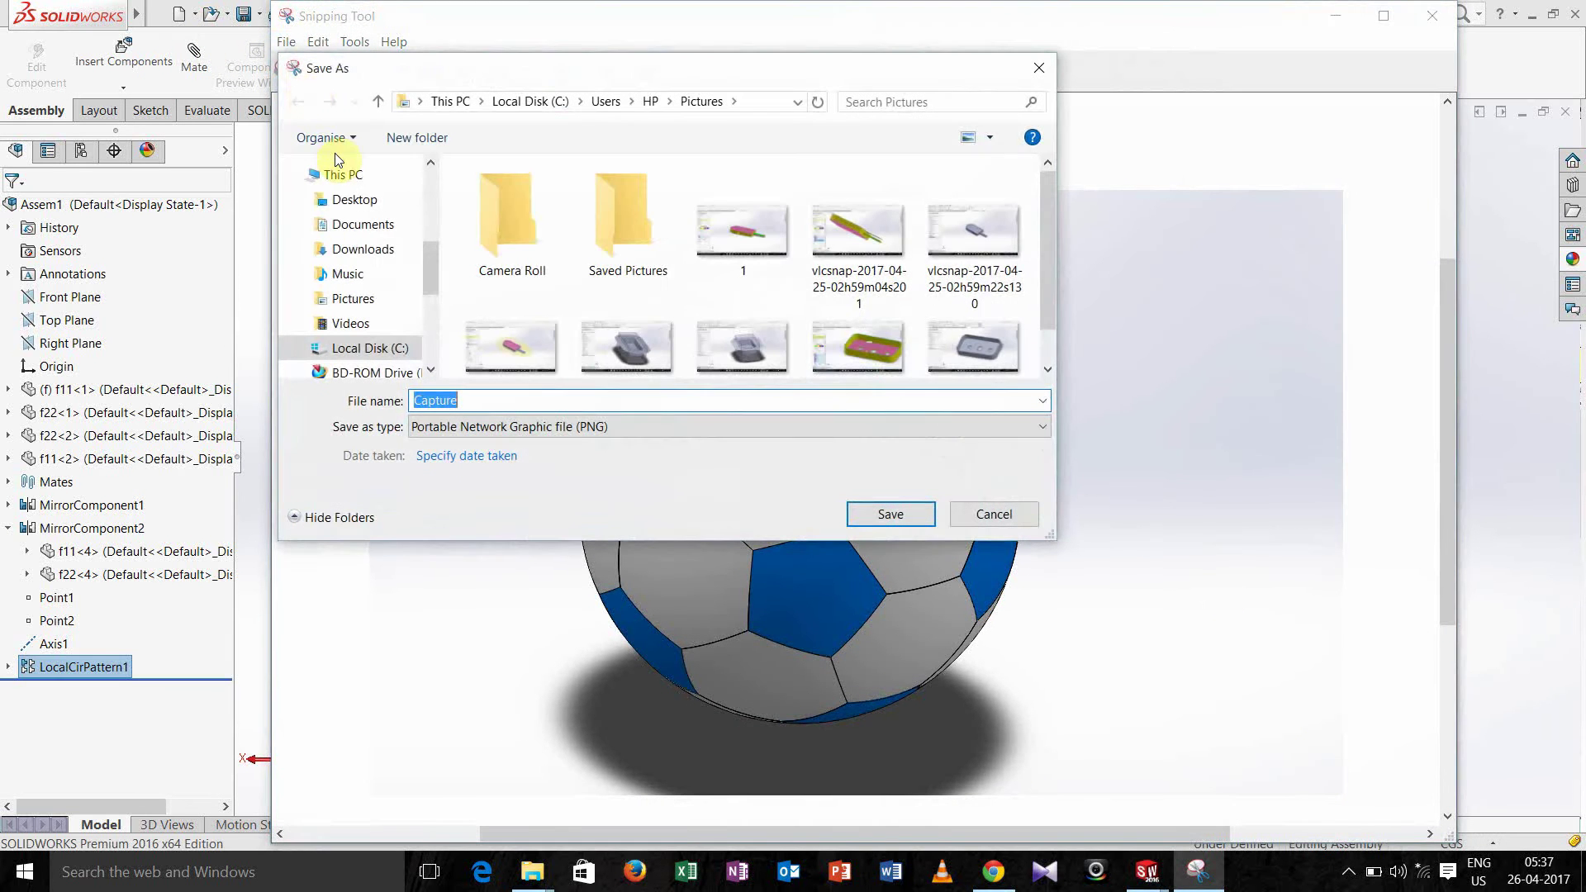
left_click(360, 200)
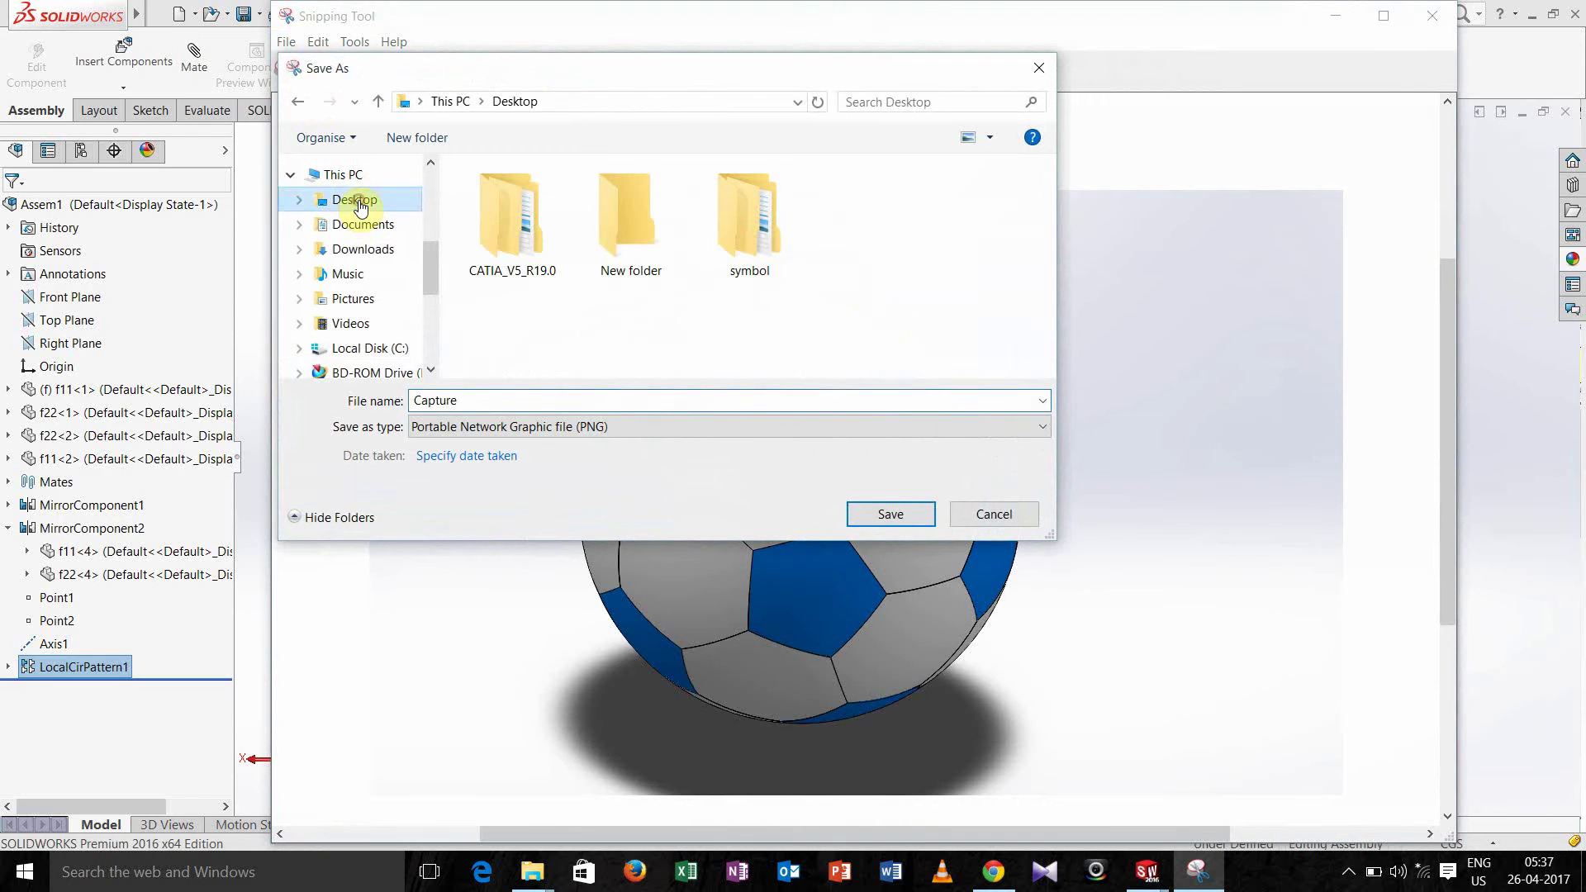
double_click(462, 400)
left_click(464, 401)
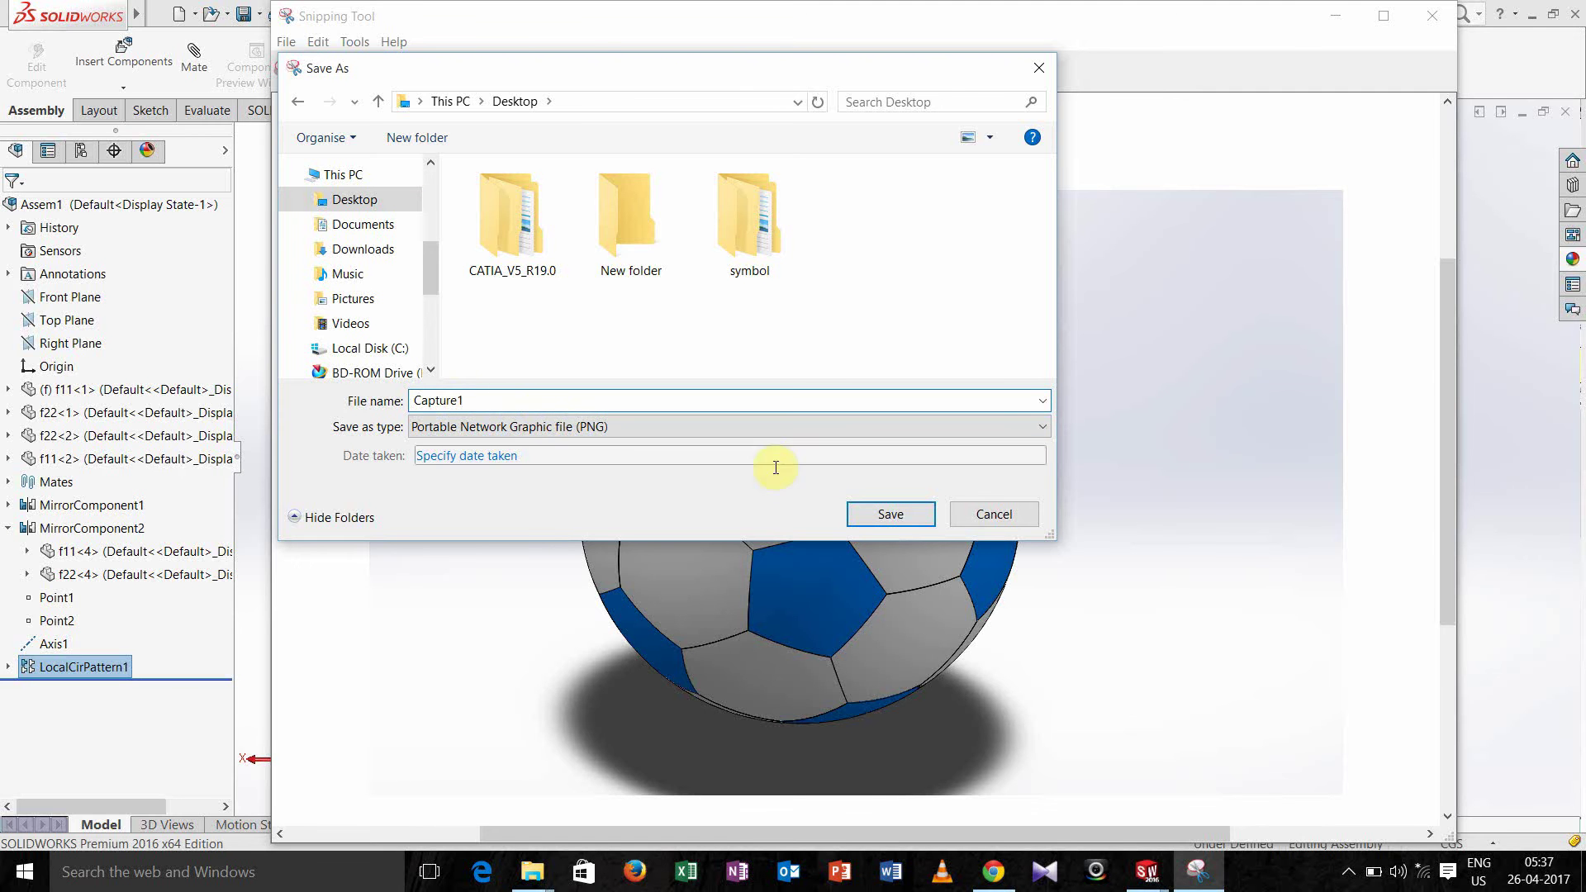
left_click(892, 515)
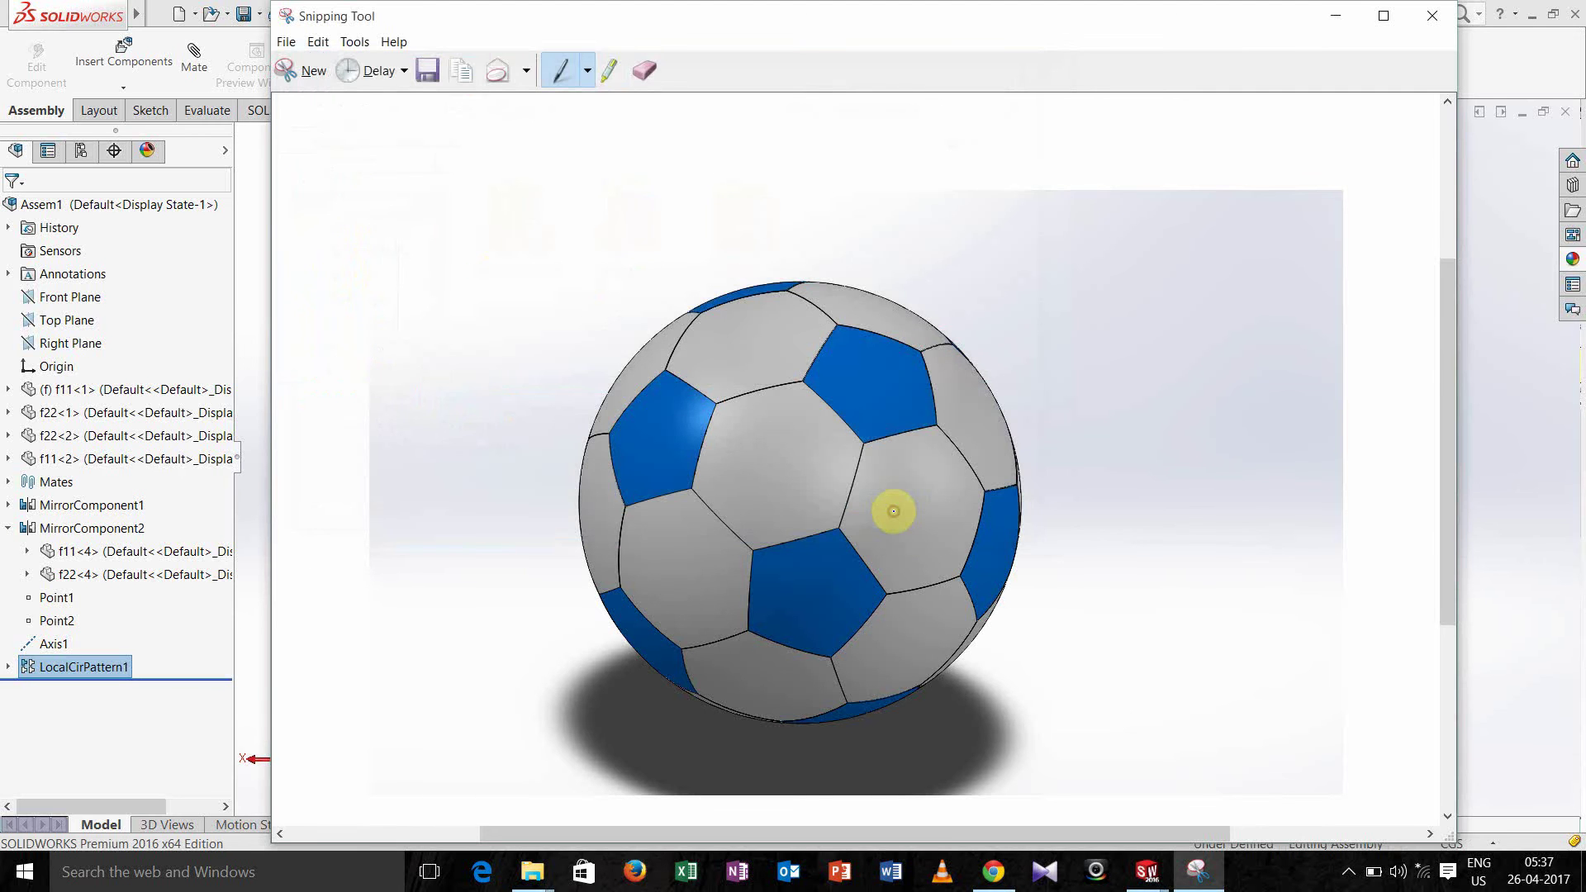
left_click(1338, 18)
Minimize SOLIDWORKS and set the Capture1 football screenshot as the desktop background
left_click(1532, 15)
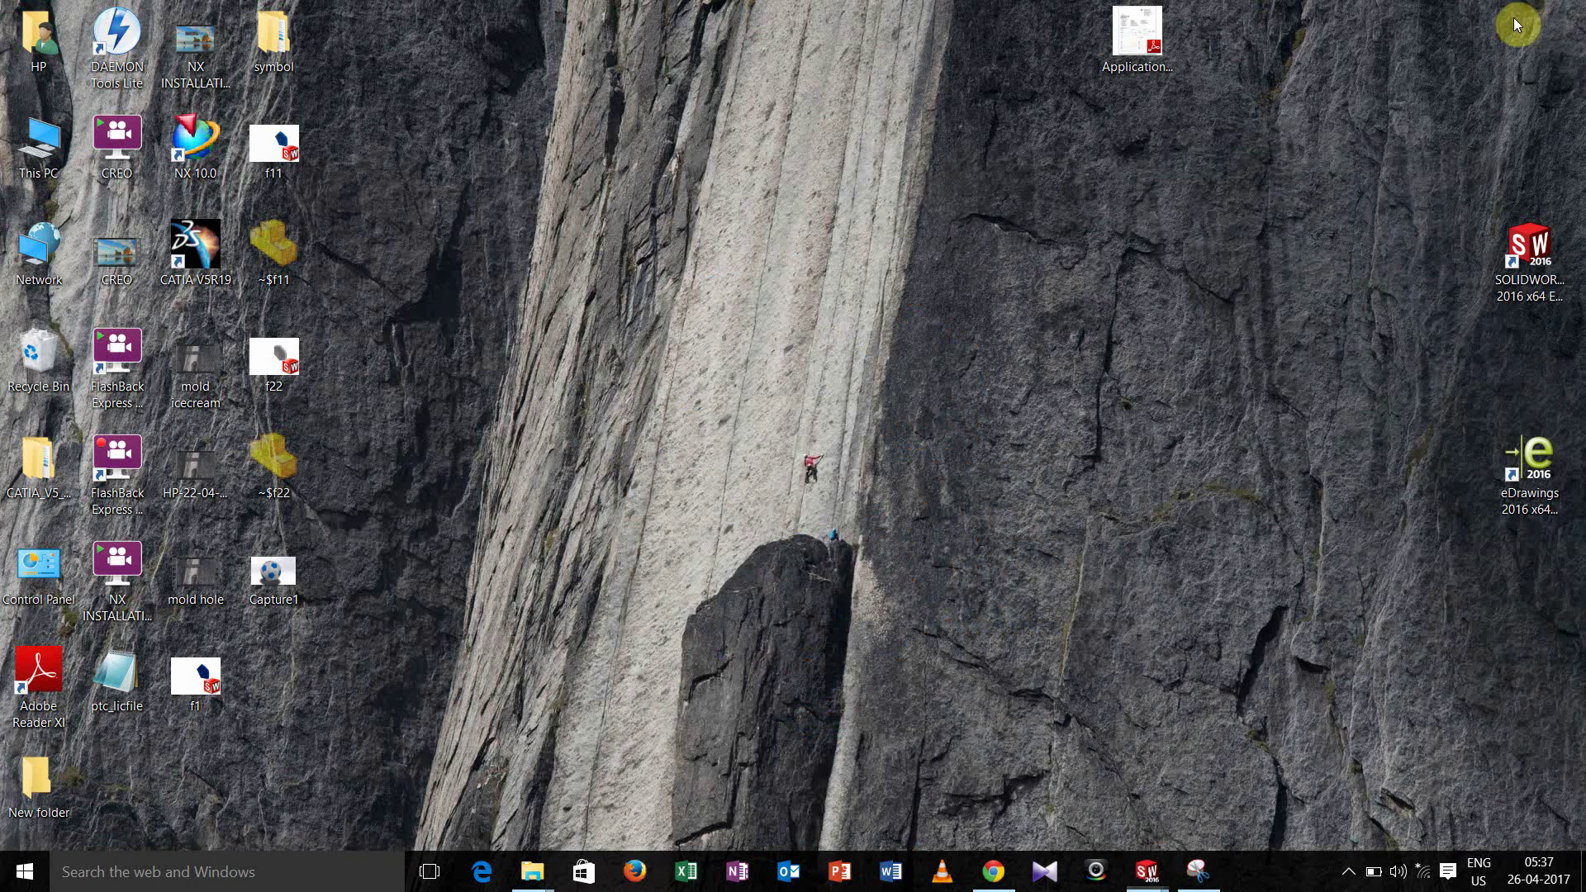
right_click(289, 570)
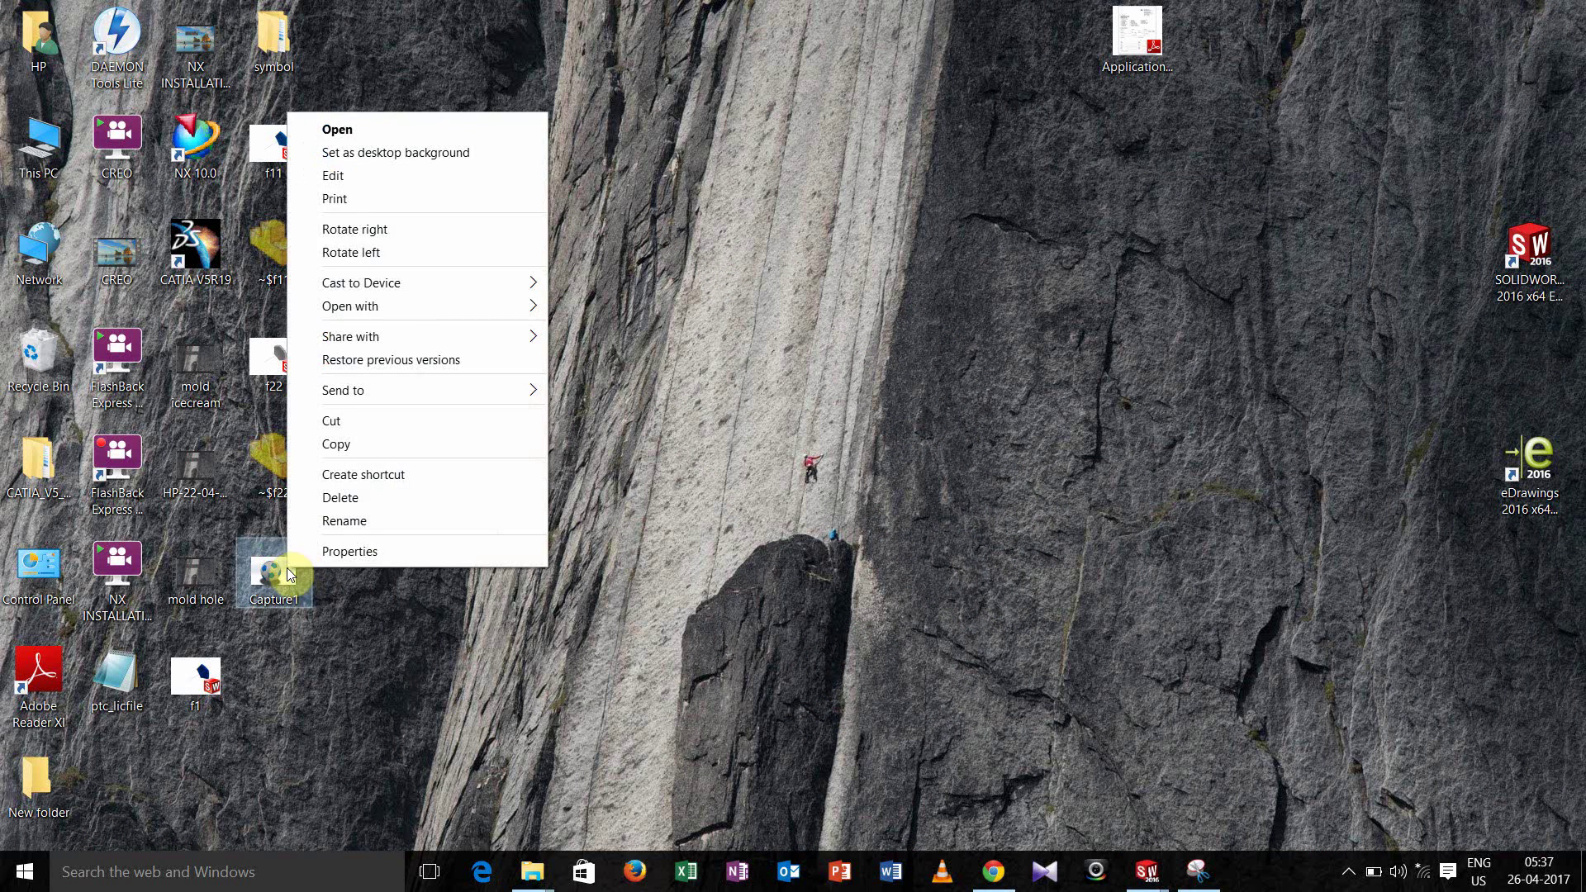
left_click(358, 152)
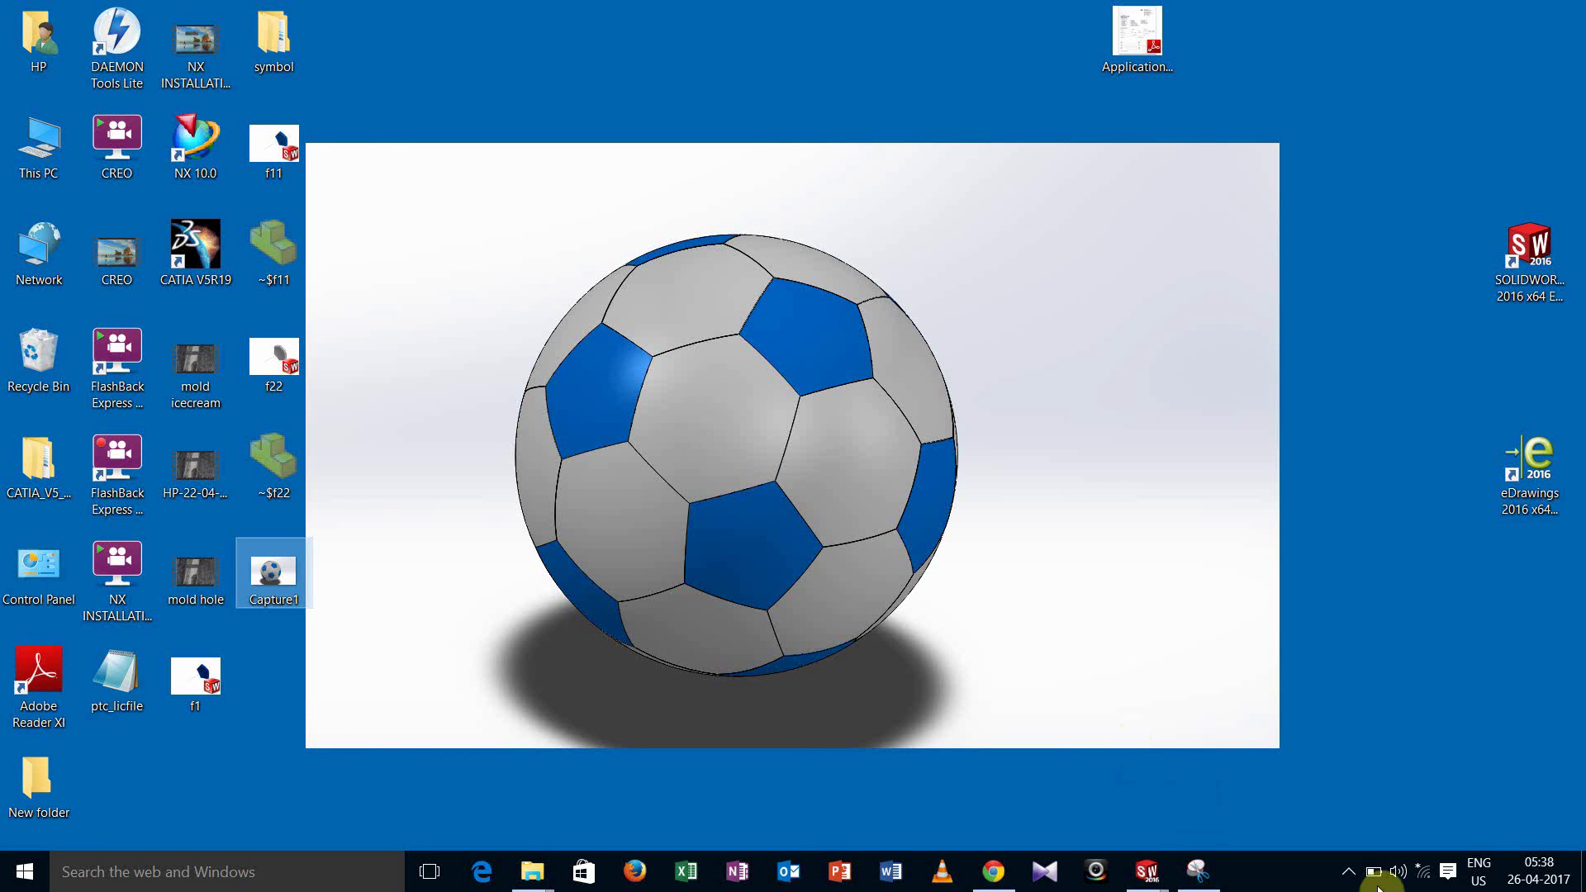
left_click(1348, 872)
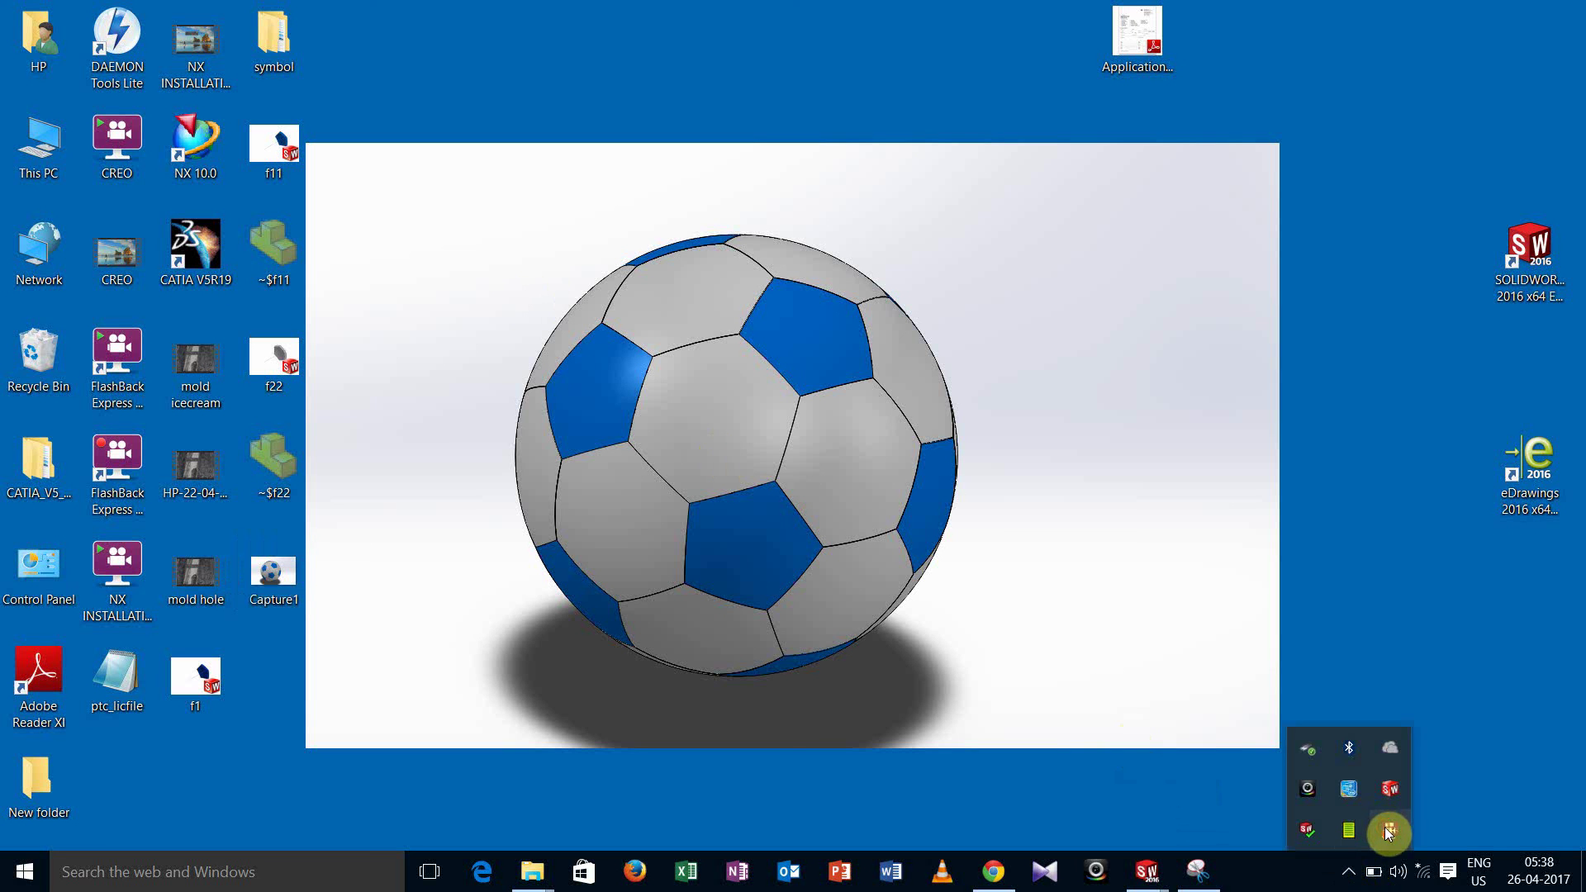